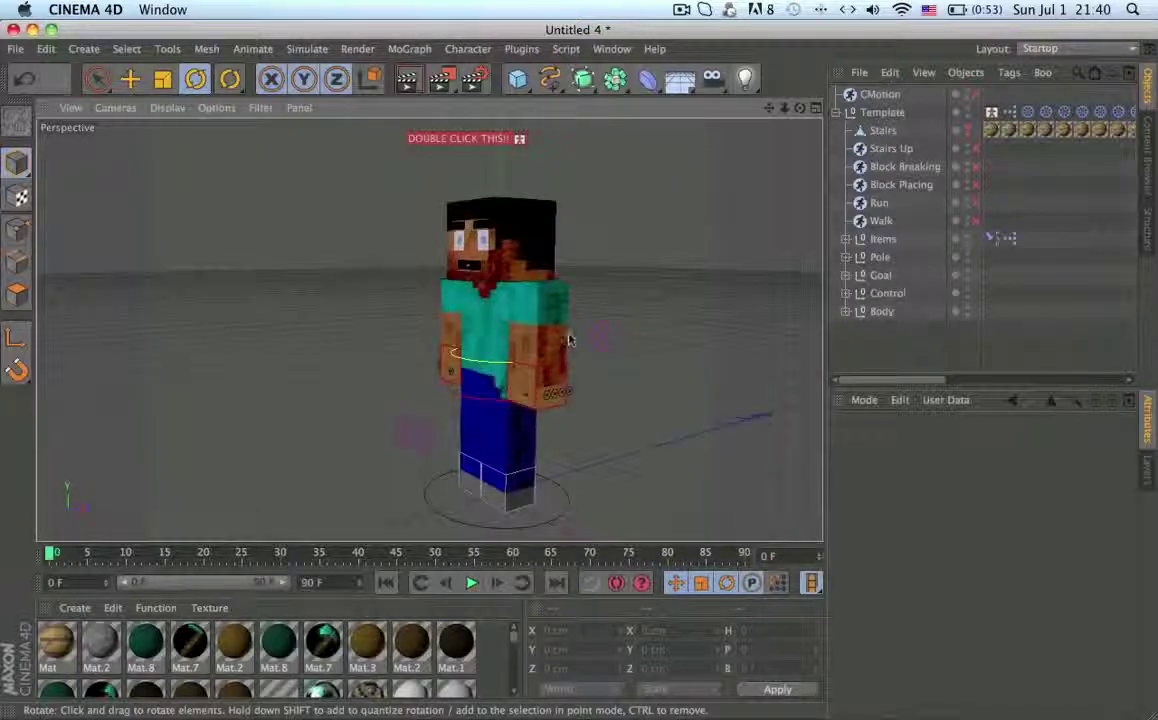
- Open the Blocks folder of the Minecraft preset library in the Content Browser
{"action": "middle_click_drag", "start_coordinate": [569, 336], "coordinate": [574, 267], "text": "alt"}
{"action": "left_click_drag", "start_coordinate": [574, 267], "coordinate": [533, 238], "text": "alt"}
{"action": "left_click", "coordinate": [1149, 145]}
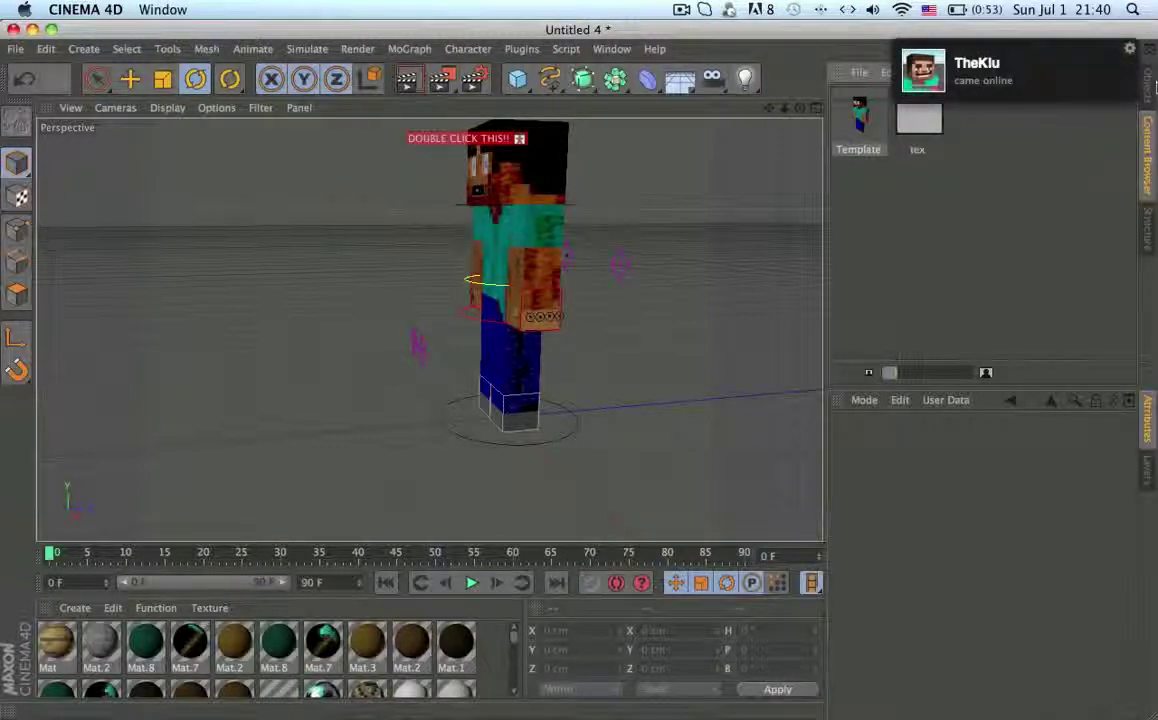
{"action": "left_click", "coordinate": [1149, 88]}
{"action": "left_click", "coordinate": [1153, 147]}
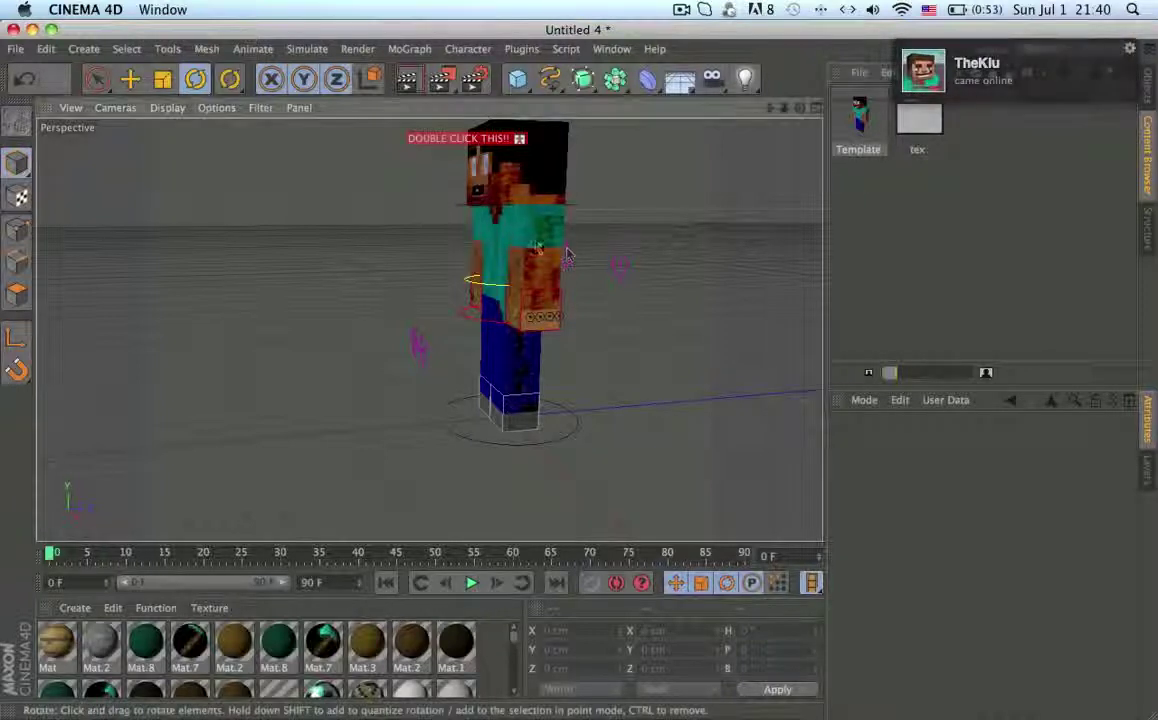
{"action": "left_click_drag", "start_coordinate": [535, 240], "coordinate": [692, 250], "text": "alt"}
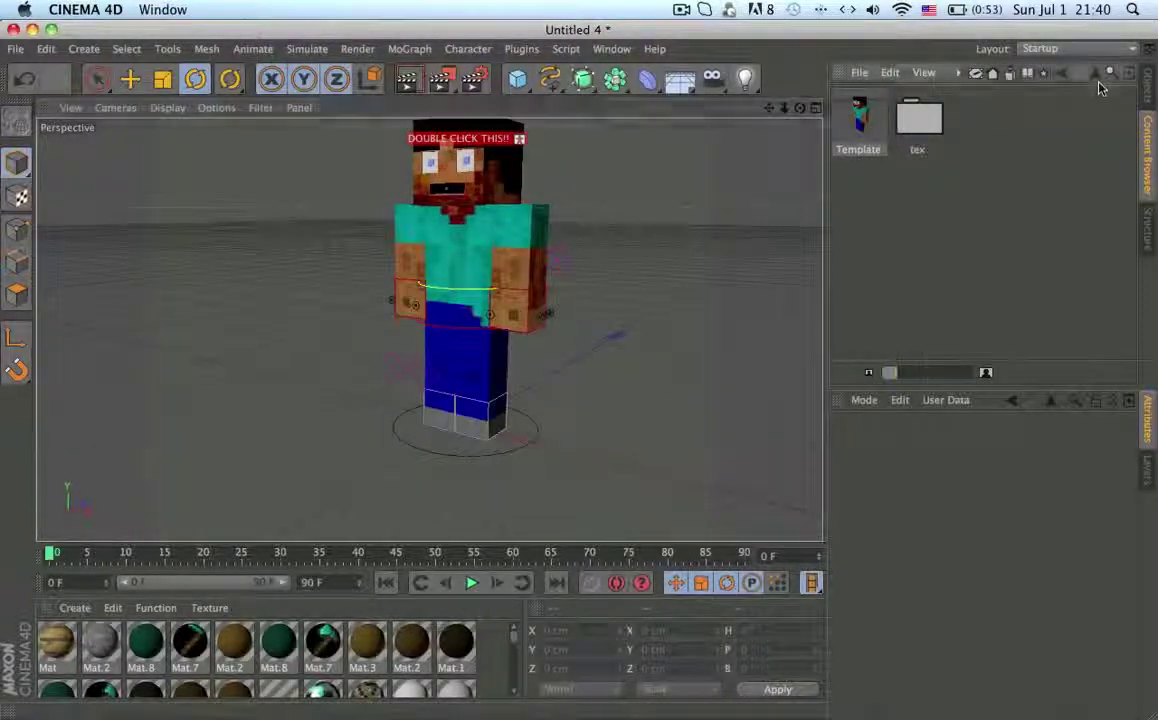
{"action": "left_click", "coordinate": [993, 73]}
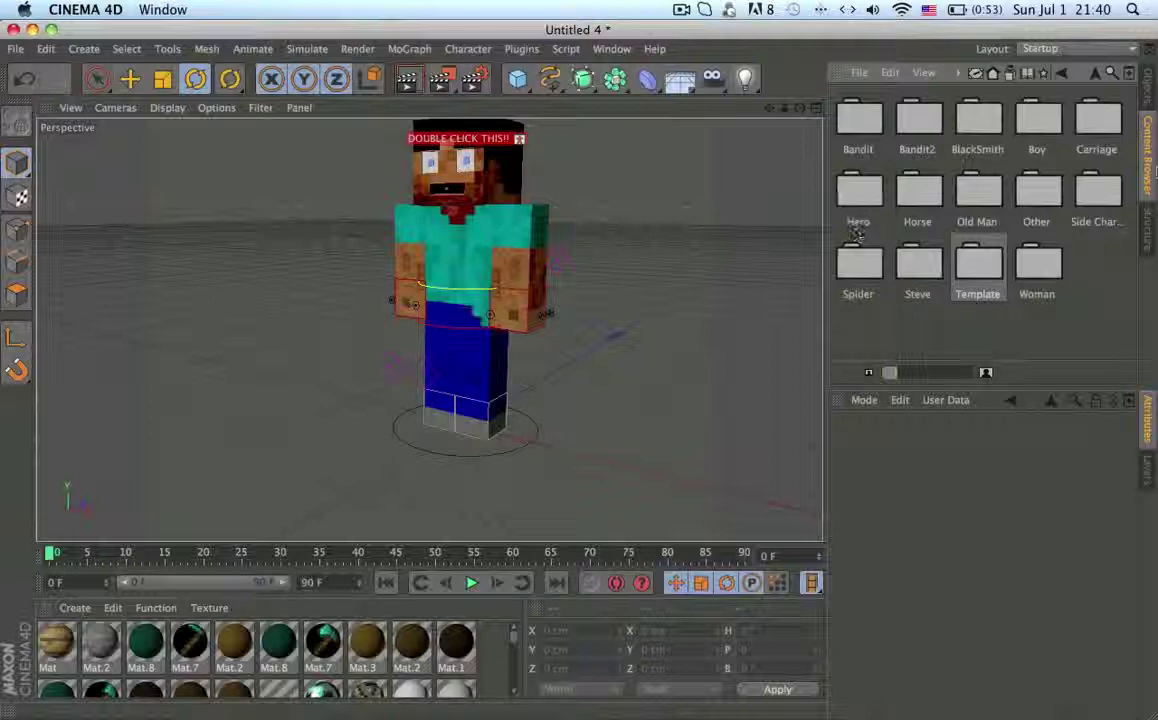
{"action": "left_click", "coordinate": [1089, 73]}
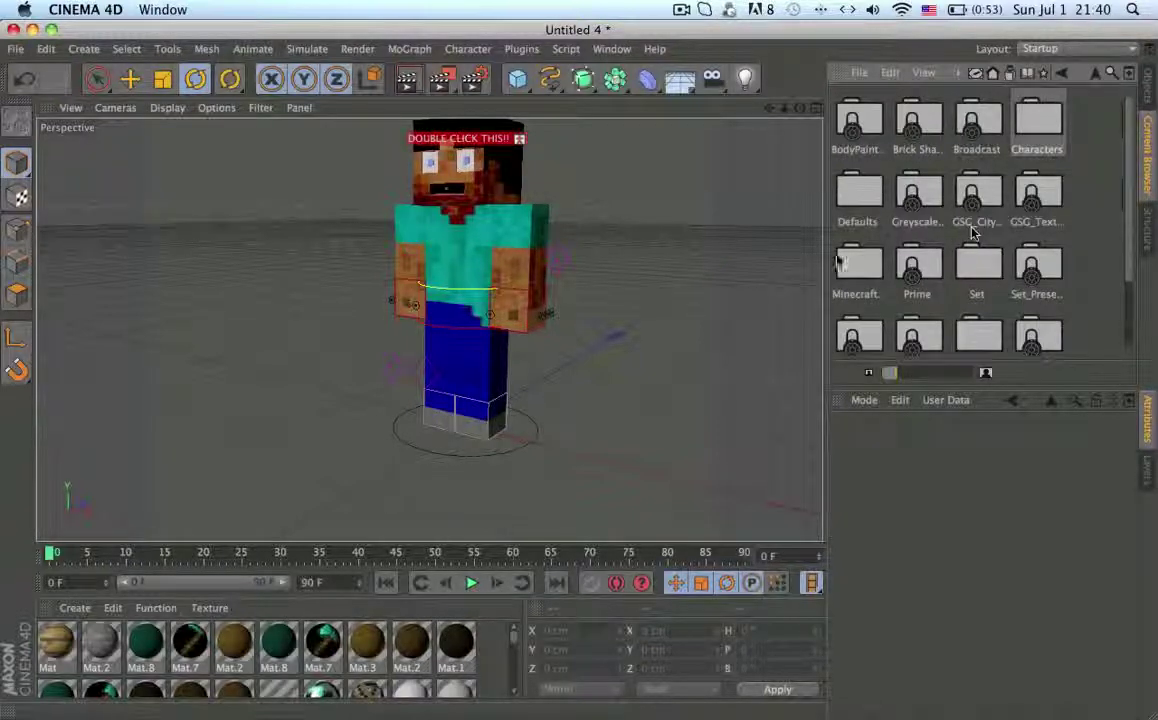
{"action": "double_click", "coordinate": [868, 263]}
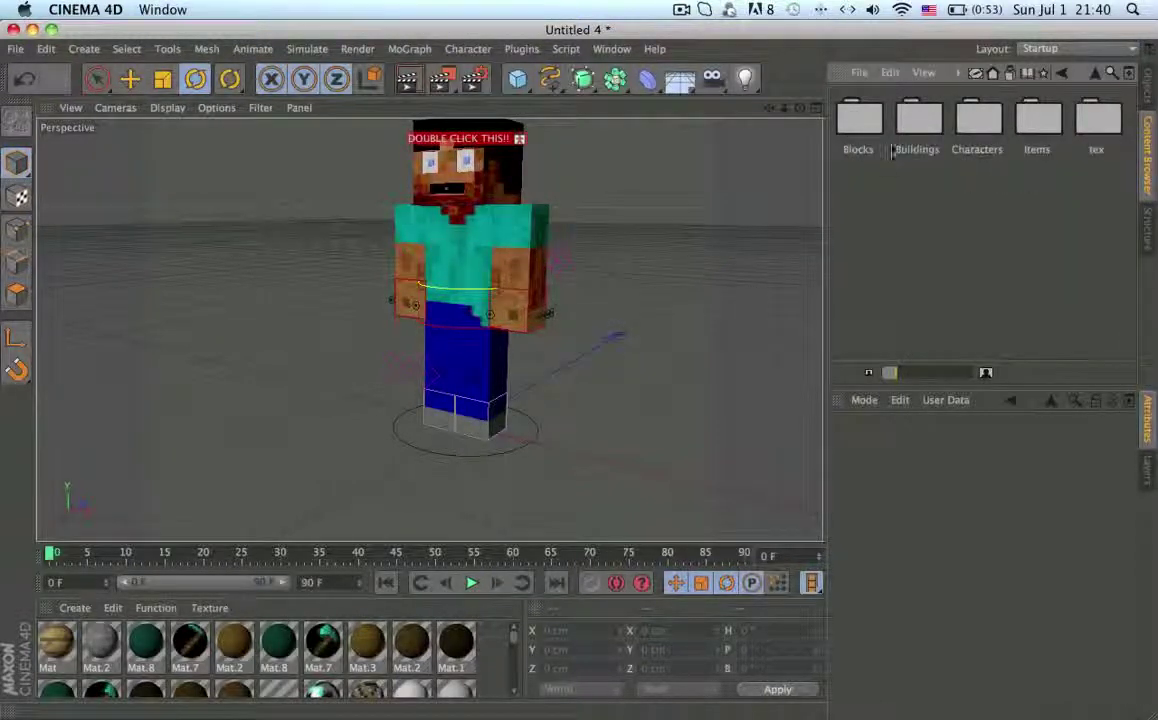
{"action": "double_click", "coordinate": [862, 122]}
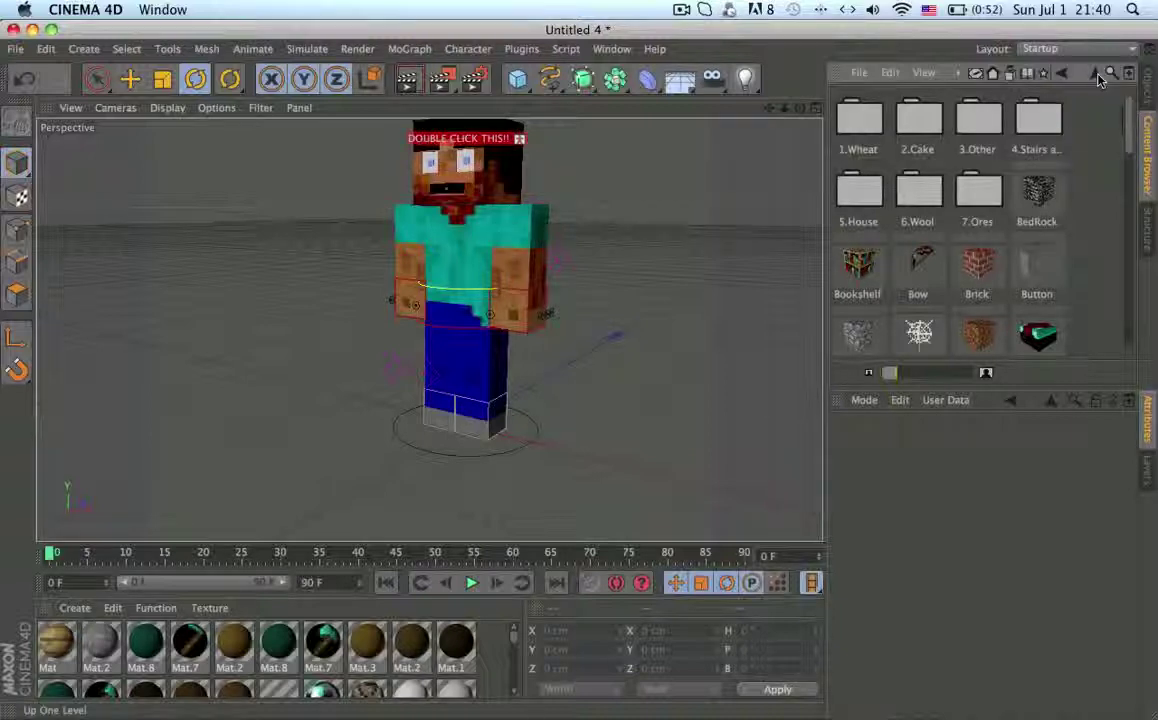
- Load the wooden stair block from the library's "4.Stairs" folder into the scene
{"action": "scroll", "coordinate": [868, 233], "scroll_direction": "down", "scroll_amount": 10}
{"action": "scroll", "coordinate": [868, 233], "scroll_direction": "up", "scroll_amount": 10}
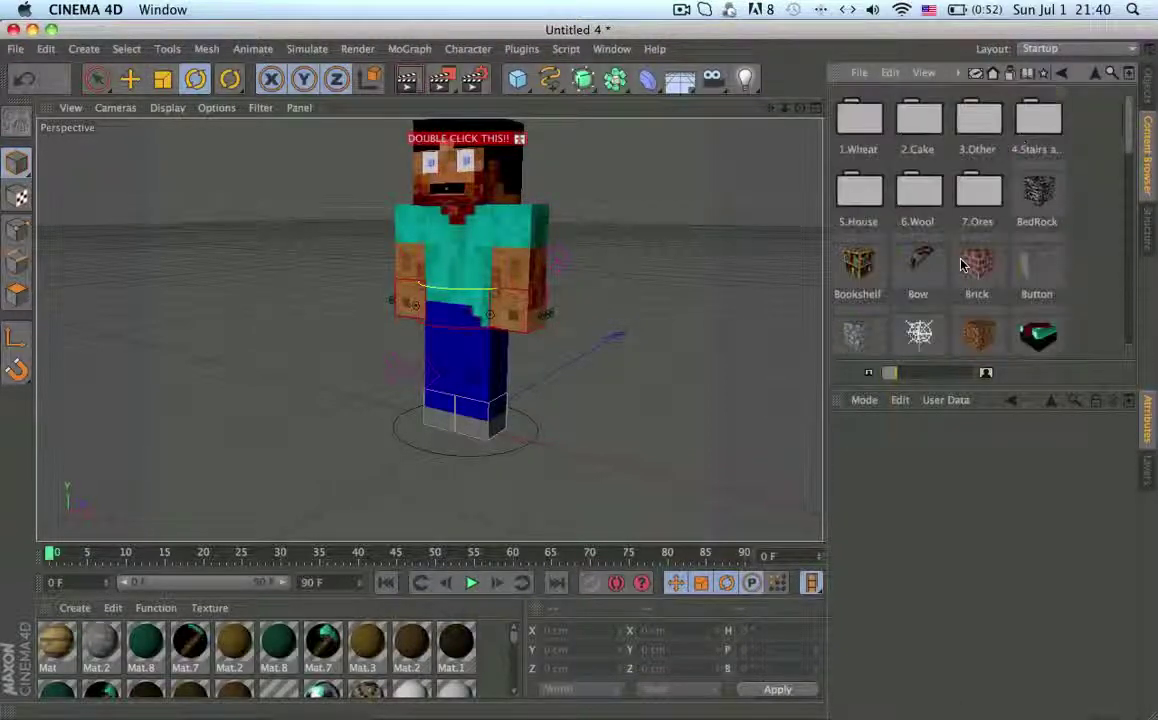
{"action": "double_click", "coordinate": [1042, 118]}
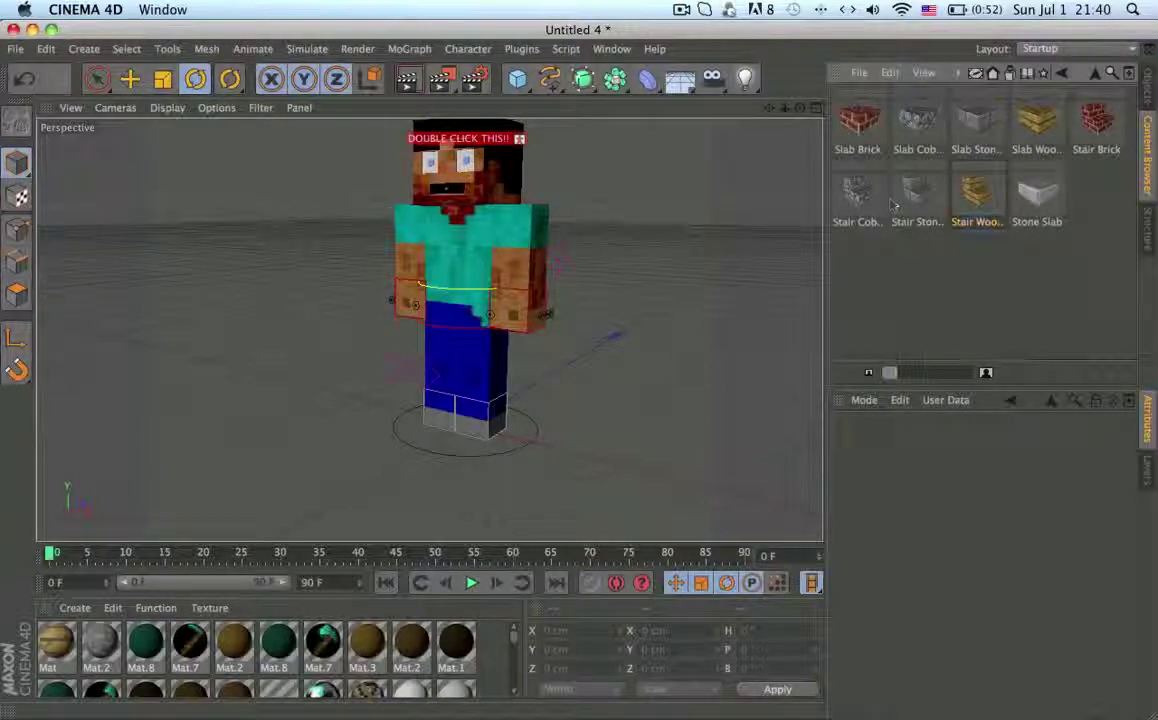
{"action": "double_click", "coordinate": [980, 214]}
- Rotate the wooden stair block around the vertical axis to a heading of -90°
{"action": "left_click_drag", "start_coordinate": [434, 277], "coordinate": [251, 331], "text": "alt"}
{"action": "key", "text": "e"}
{"action": "left_click_drag", "start_coordinate": [426, 385], "coordinate": [444, 277], "text": "alt"}
{"action": "key", "text": "r"}
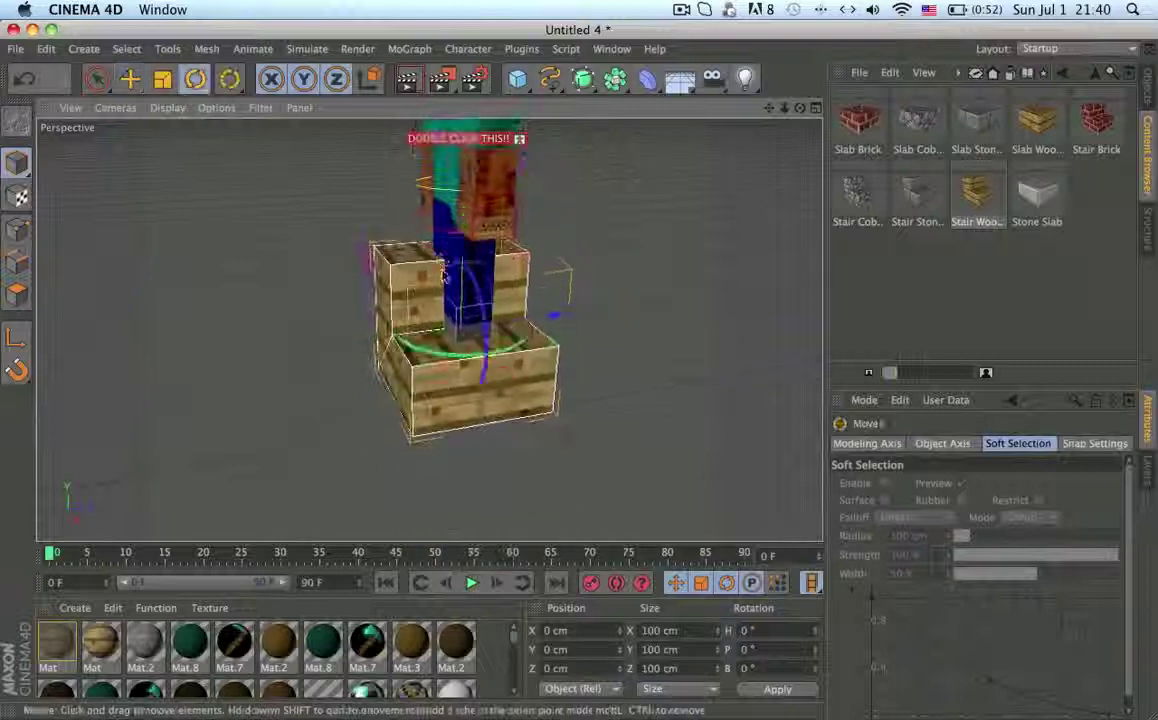
{"action": "left_click_drag", "start_coordinate": [407, 340], "coordinate": [254, 310]}
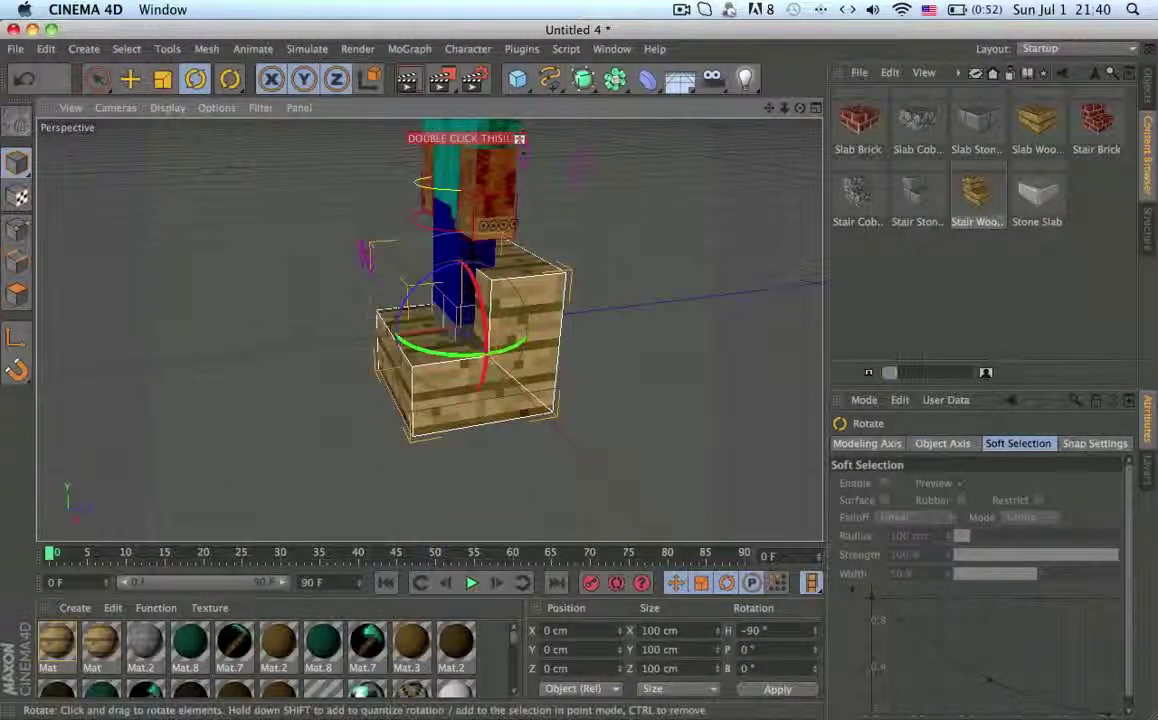
- Move the stair block under the character's feet, to Y -50 cm and Z -20 cm, and deselect it
{"action": "left_click_drag", "start_coordinate": [472, 368], "coordinate": [520, 332], "text": "alt"}
{"action": "key", "text": "e"}
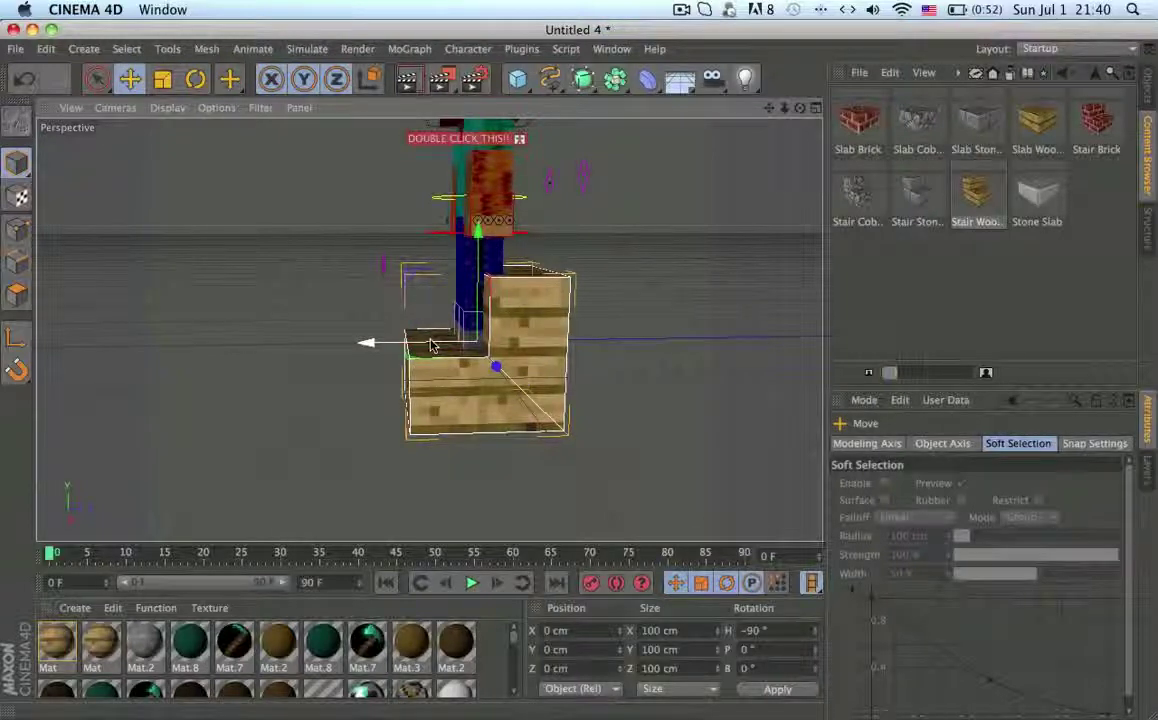
{"action": "left_click_drag", "start_coordinate": [431, 344], "coordinate": [389, 345]}
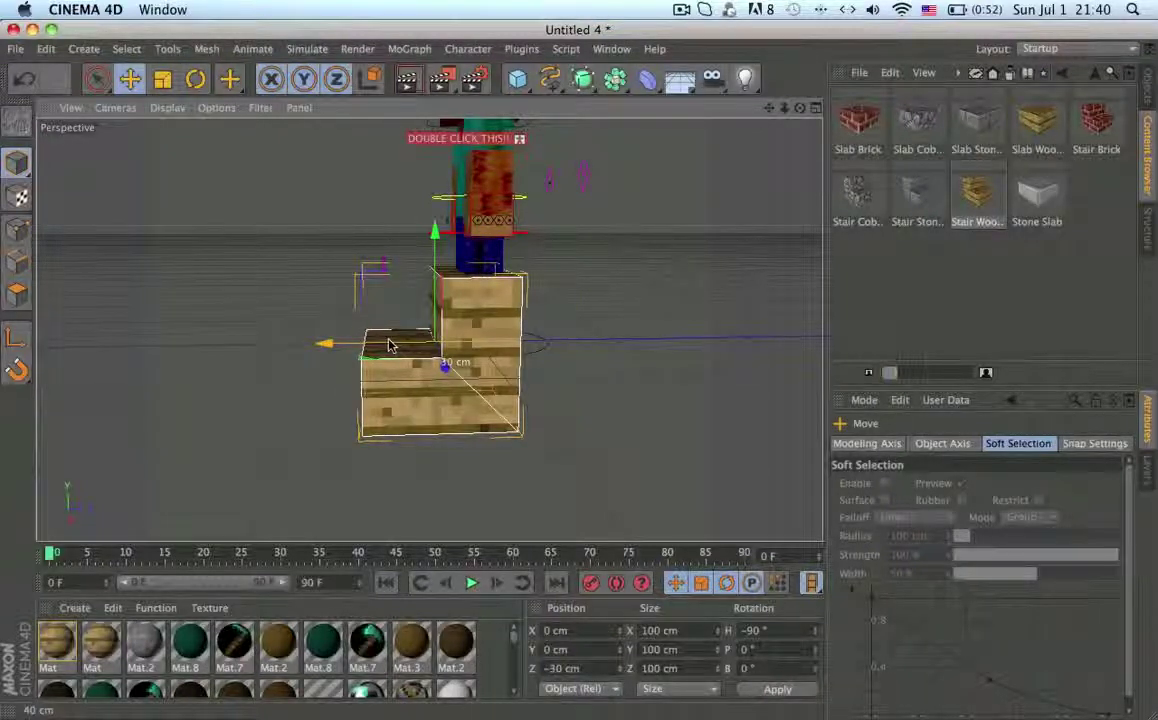
{"action": "left_click_drag", "start_coordinate": [435, 301], "coordinate": [489, 367]}
{"action": "scroll", "coordinate": [455, 380], "scroll_direction": "up", "scroll_amount": 5}
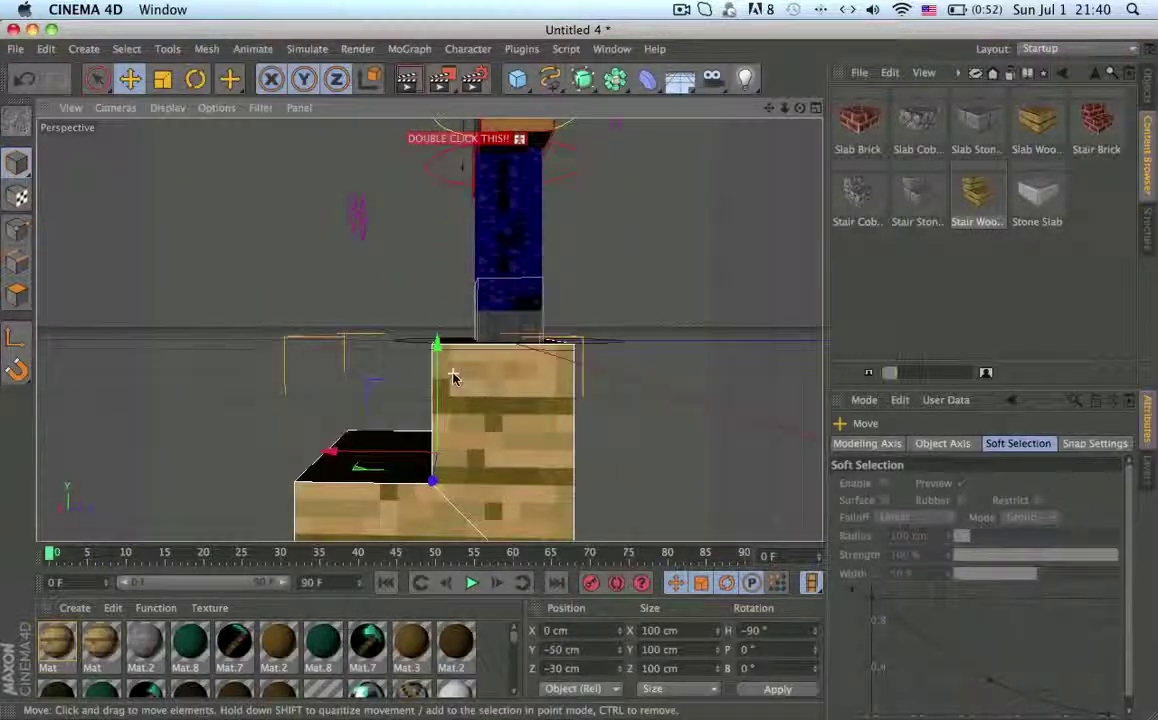
{"action": "middle_click_drag", "start_coordinate": [455, 380], "coordinate": [473, 419], "text": "alt"}
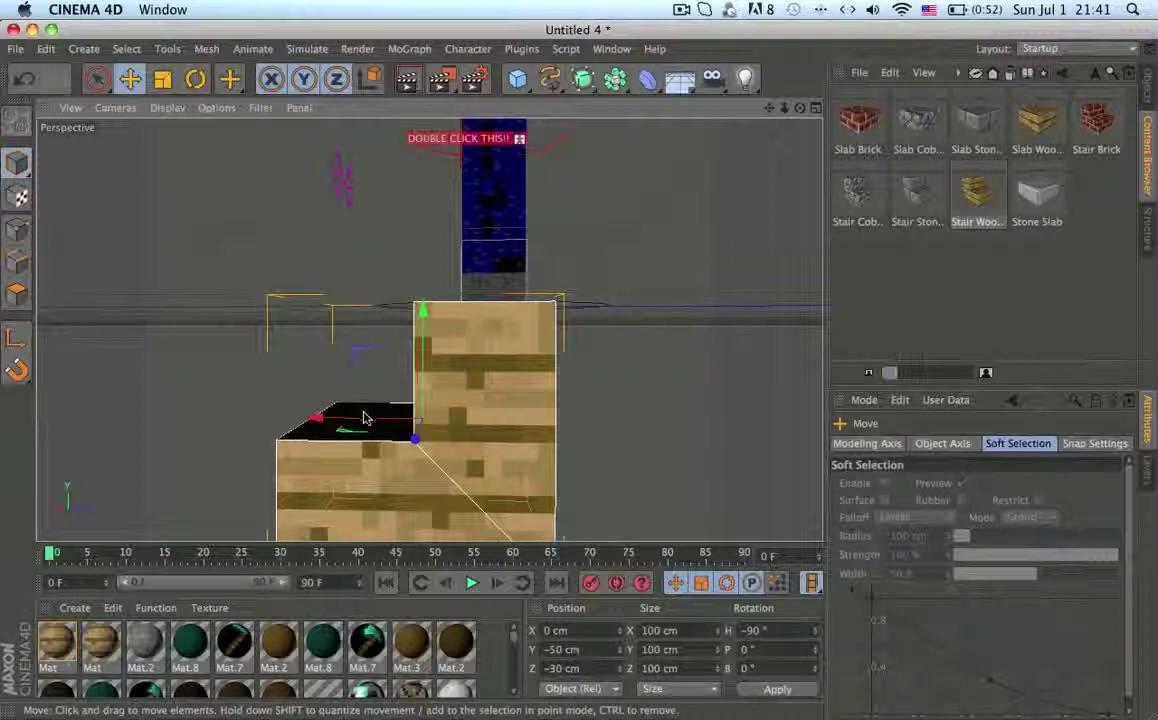
{"action": "left_click_drag", "start_coordinate": [364, 418], "coordinate": [393, 426]}
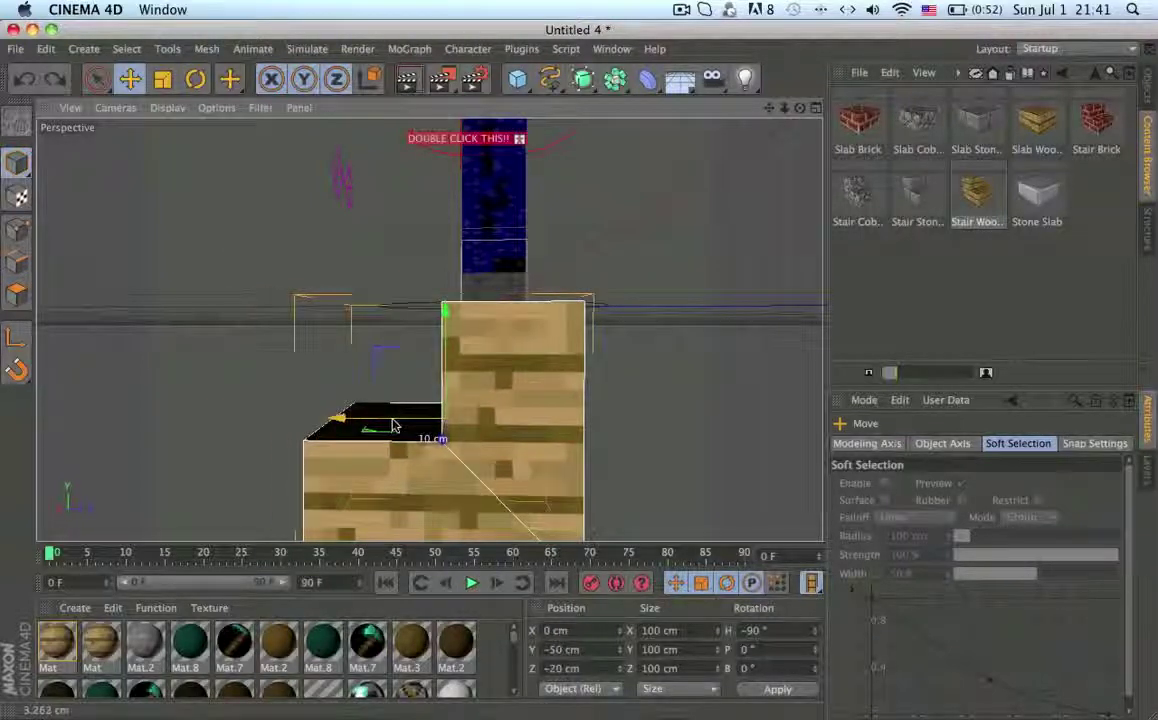
{"action": "left_click_drag", "start_coordinate": [436, 390], "coordinate": [480, 420], "text": "alt"}
{"action": "left_click", "coordinate": [754, 306]}
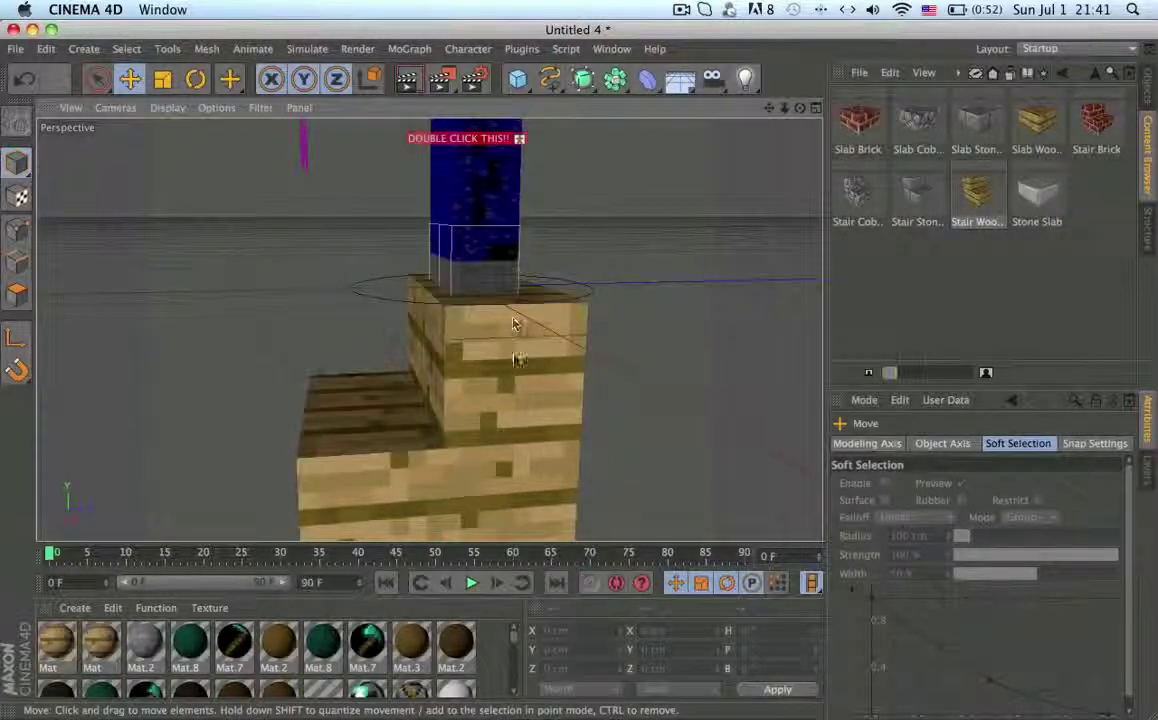
- Duplicate the wooden stair block in place
{"action": "left_click", "coordinate": [515, 325]}
{"action": "scroll", "coordinate": [513, 357], "scroll_direction": "down", "scroll_amount": 5}
{"action": "key", "text": "super+c"}
{"action": "key", "text": "super+v"}
{"action": "left_click_drag", "start_coordinate": [398, 401], "coordinate": [415, 352], "text": "alt"}
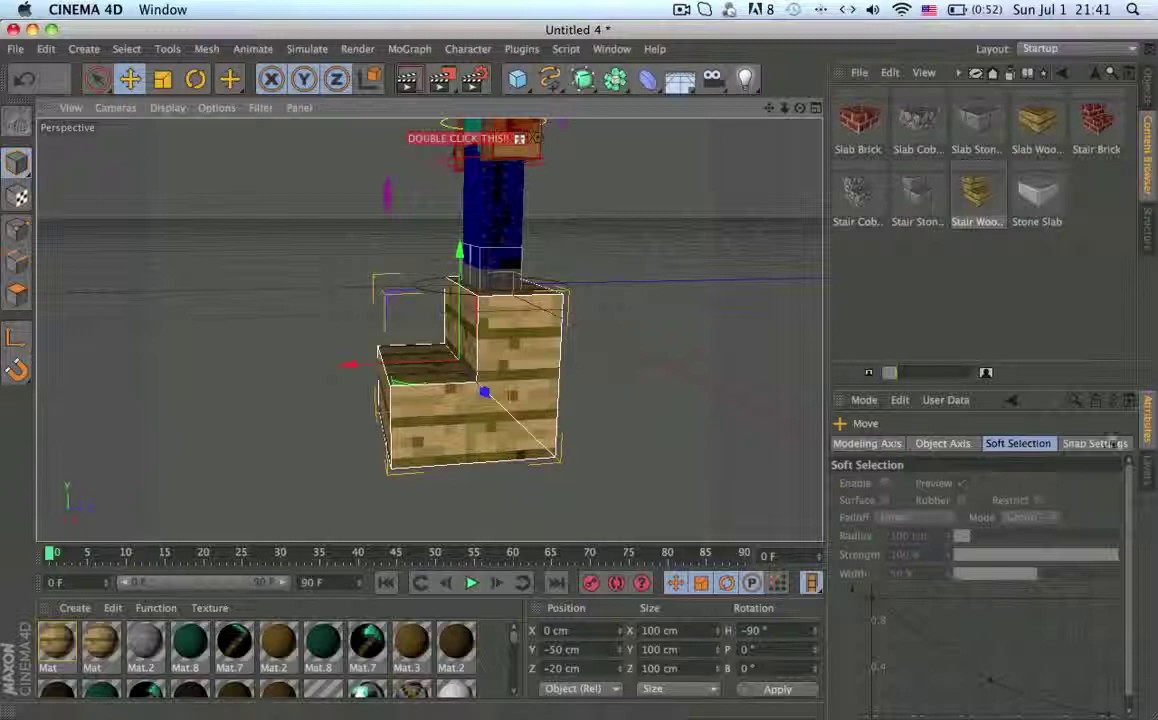
- Enable quantized movement for the Move tool with a step of 100 cm
{"action": "left_click", "coordinate": [1095, 443]}
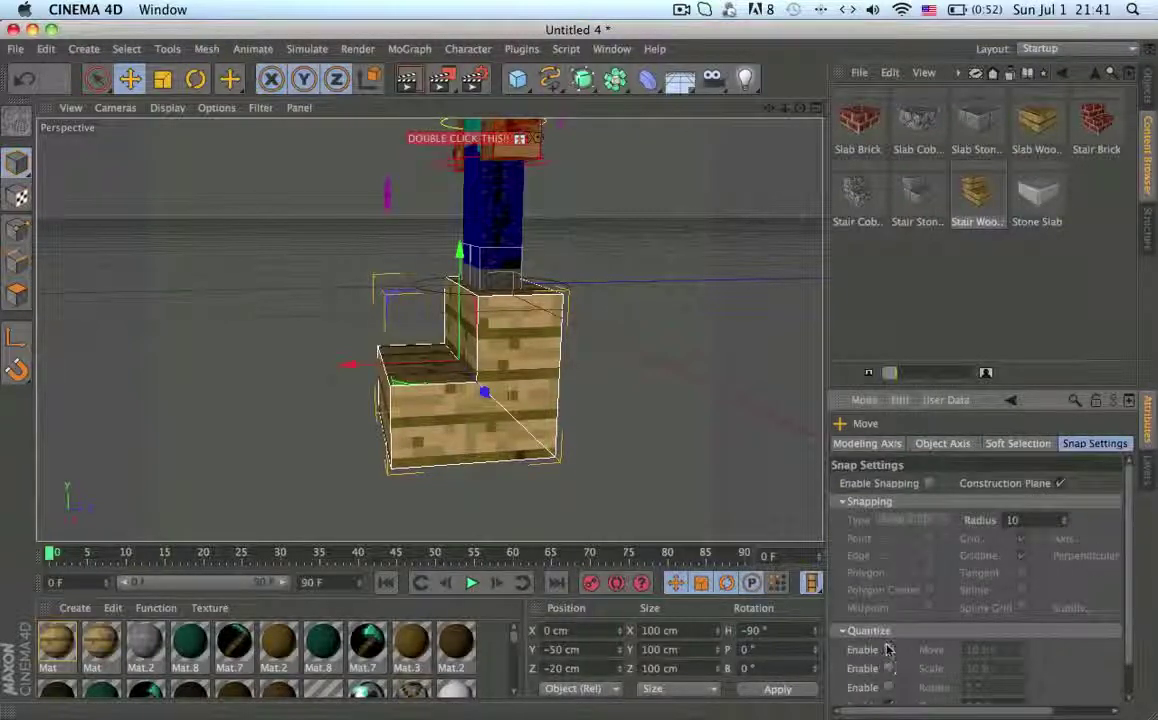
{"action": "left_click", "coordinate": [889, 650]}
{"action": "left_click", "coordinate": [990, 650]}
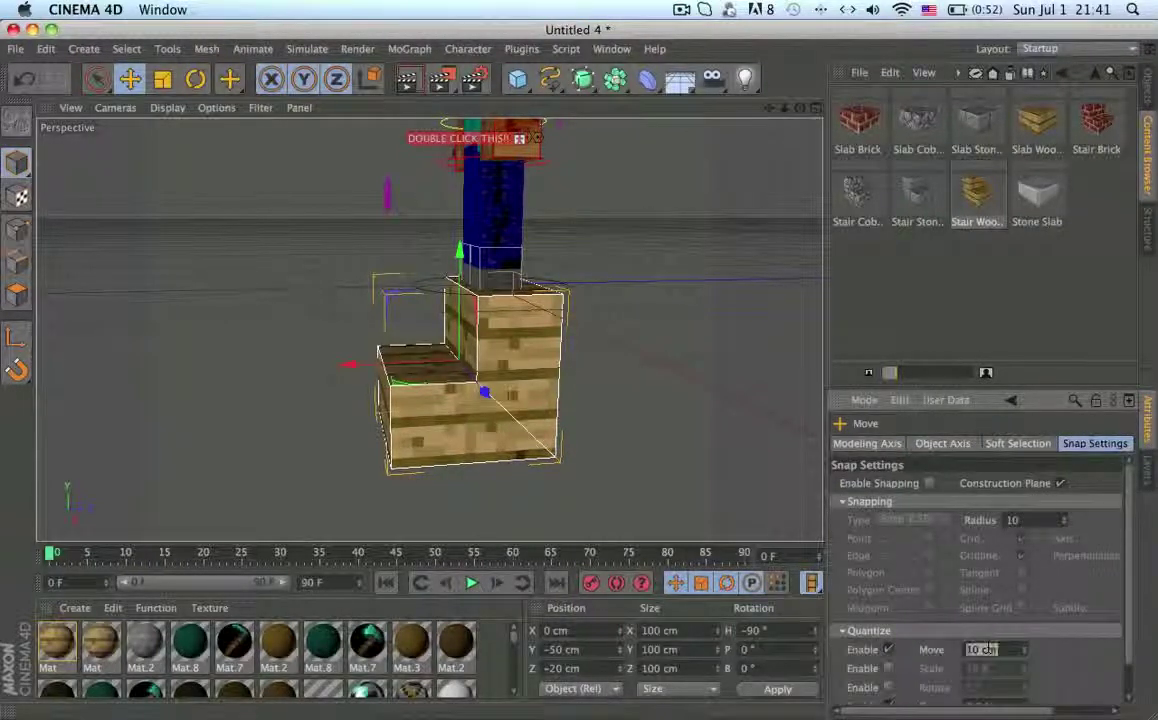
{"action": "type", "text": "100"}
{"action": "key", "text": "Return"}
- Place two stair copies diagonally below the first block, each 100 cm lower and 100 cm further along negative Z
{"action": "left_click_drag", "start_coordinate": [566, 473], "coordinate": [430, 320], "text": "alt"}
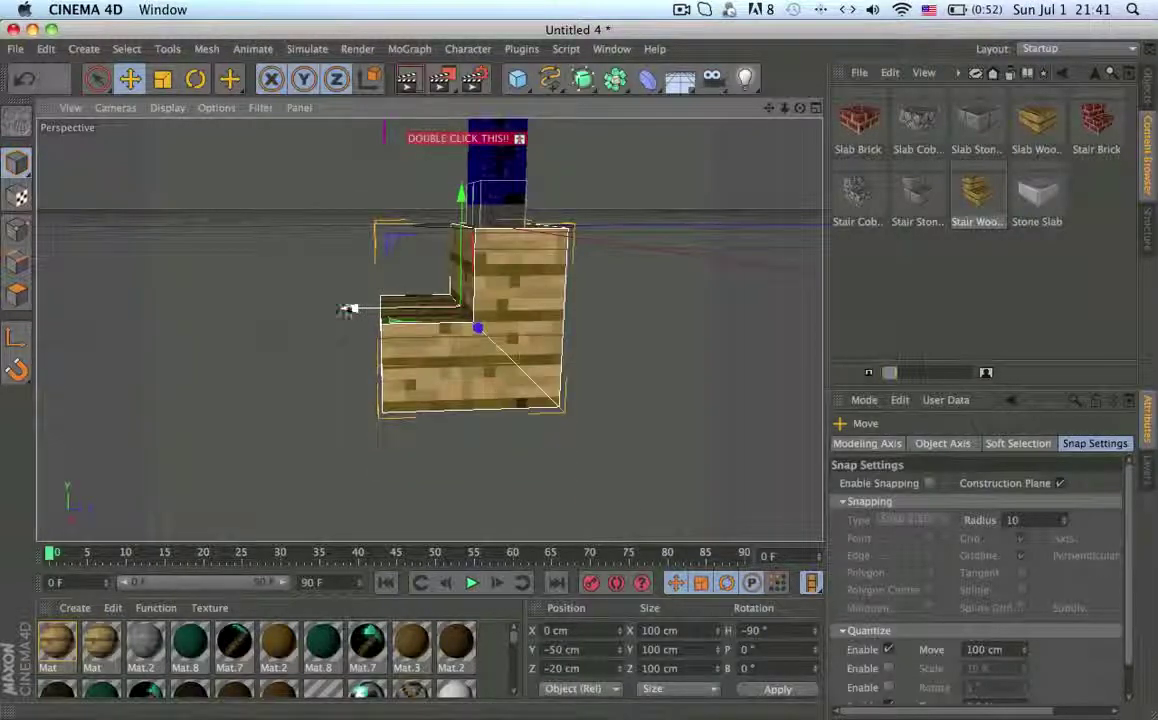
{"action": "left_click_drag", "start_coordinate": [347, 309], "coordinate": [302, 344]}
{"action": "left_click", "coordinate": [277, 468]}
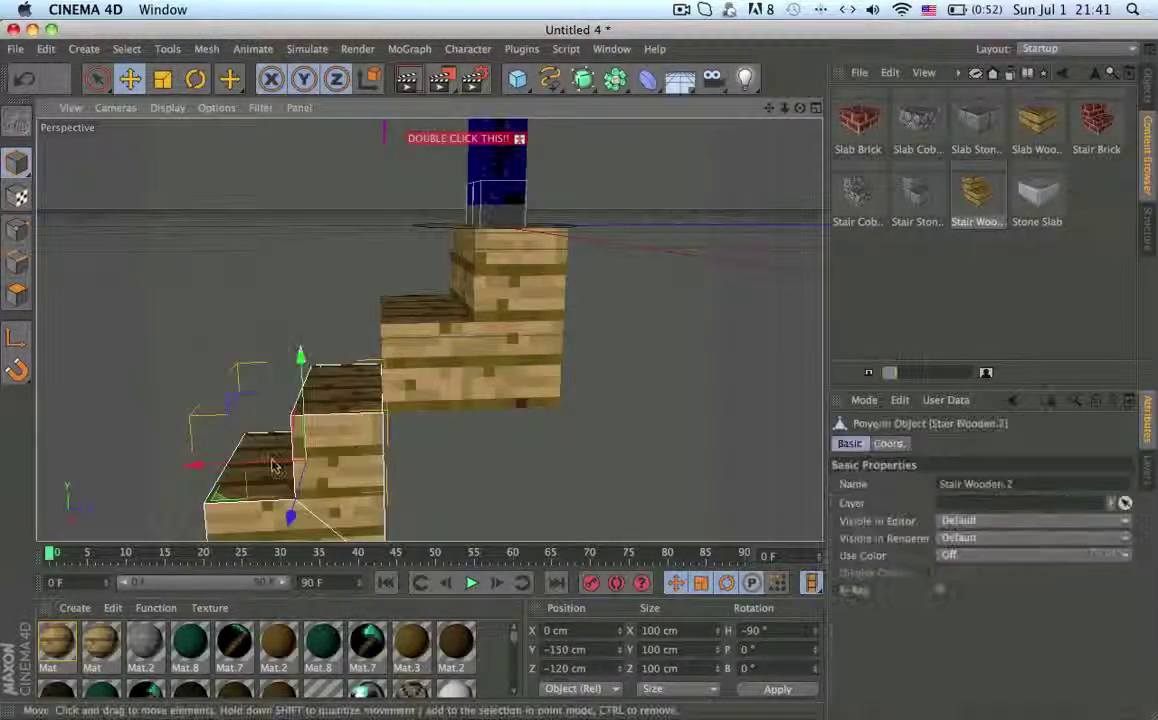
{"action": "middle_click_drag", "start_coordinate": [335, 515], "coordinate": [421, 341], "text": "alt"}
{"action": "left_click_drag", "start_coordinate": [349, 313], "coordinate": [185, 313]}
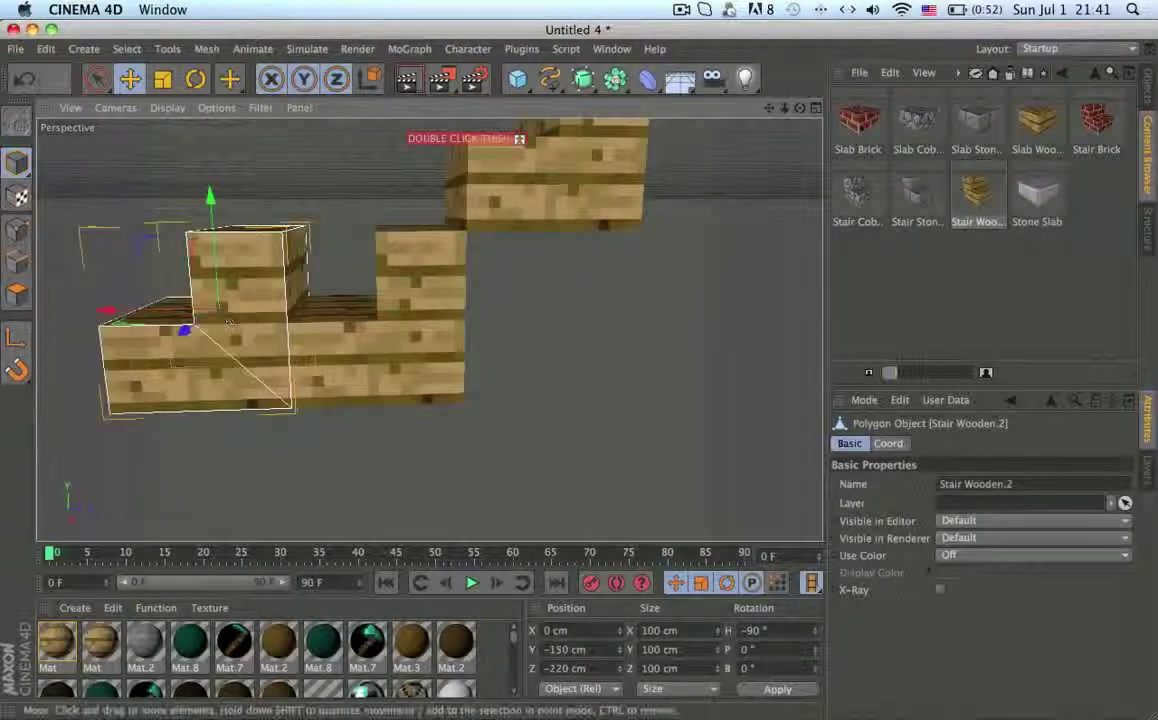
{"action": "left_click_drag", "start_coordinate": [213, 236], "coordinate": [219, 345]}
{"action": "right_click_drag", "start_coordinate": [219, 345], "coordinate": [325, 343], "text": "alt"}
- Select all three stair blocks, duplicate them, and shift the copies to Z -420 cm and 300 cm down to extend the staircase
{"action": "left_click", "coordinate": [327, 343], "text": "shift"}
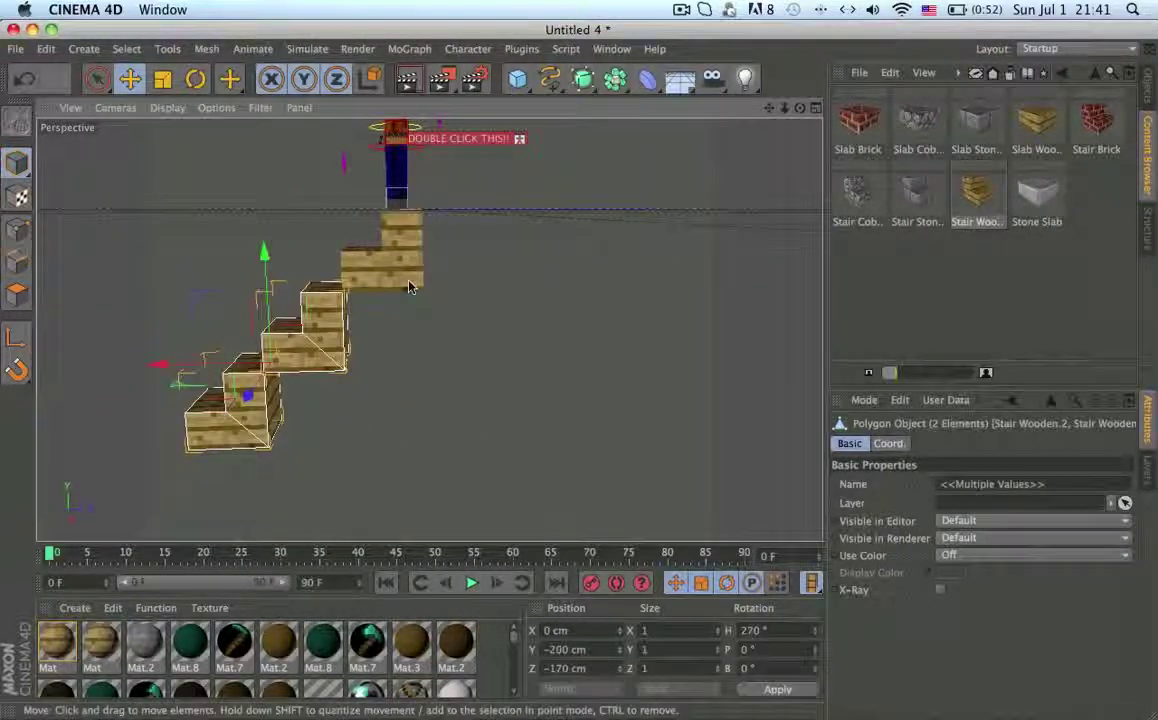
{"action": "left_click", "coordinate": [405, 275], "text": "shift"}
{"action": "left_click_drag", "start_coordinate": [236, 331], "coordinate": [152, 332], "text": "ctrl"}
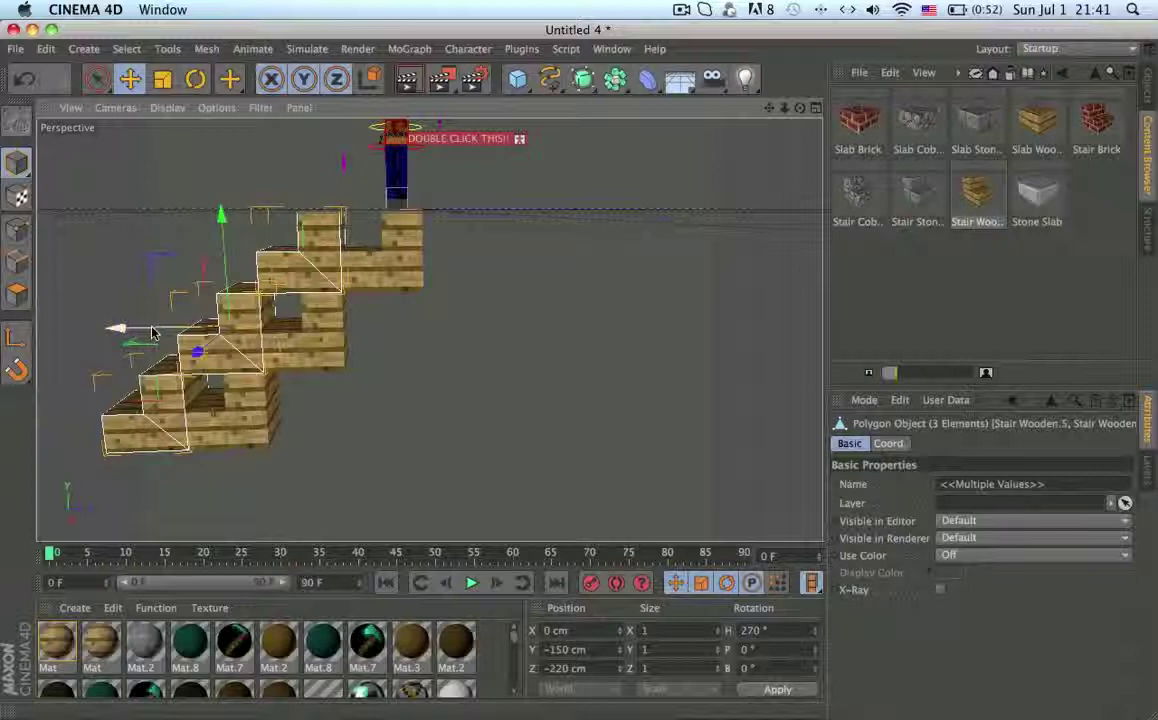
{"action": "middle_click_drag", "start_coordinate": [152, 332], "coordinate": [323, 320], "text": "alt"}
{"action": "left_click_drag", "start_coordinate": [323, 320], "coordinate": [205, 330]}
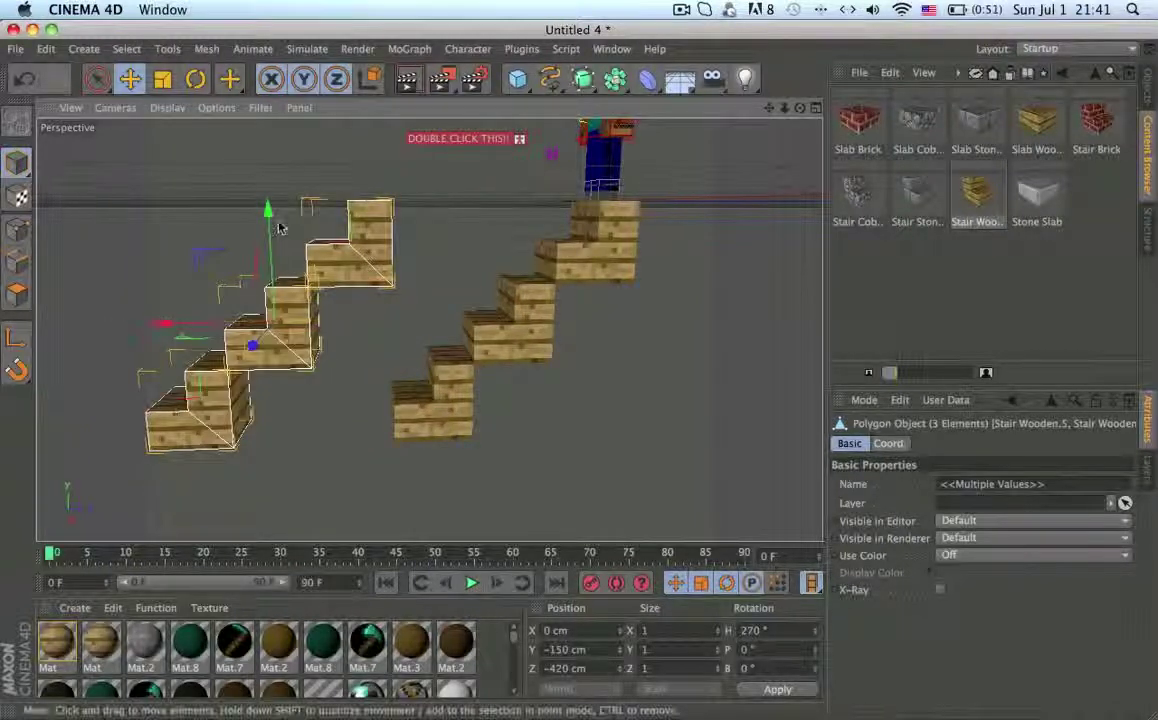
{"action": "left_click_drag", "start_coordinate": [280, 228], "coordinate": [271, 426]}
- Add two more copies of the three-stair section, centred at Y -750, Z -720 cm and at Y -1050, Z -1020 cm
{"action": "middle_click_drag", "start_coordinate": [271, 426], "coordinate": [416, 229], "text": "alt"}
{"action": "left_click_drag", "start_coordinate": [388, 222], "coordinate": [166, 223]}
{"action": "left_click_drag", "start_coordinate": [282, 141], "coordinate": [269, 328]}
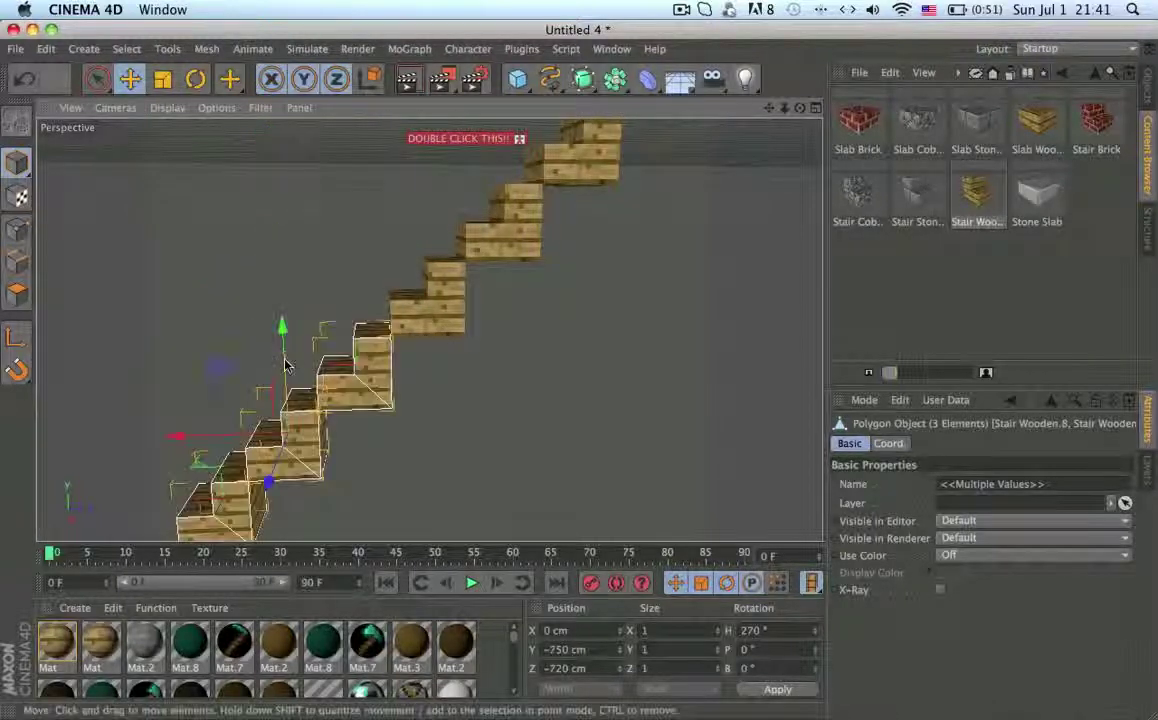
{"action": "middle_click_drag", "start_coordinate": [269, 328], "coordinate": [503, 182], "text": "alt"}
{"action": "left_click_drag", "start_coordinate": [467, 245], "coordinate": [282, 251], "text": "ctrl"}
{"action": "left_click_drag", "start_coordinate": [357, 150], "coordinate": [359, 388]}
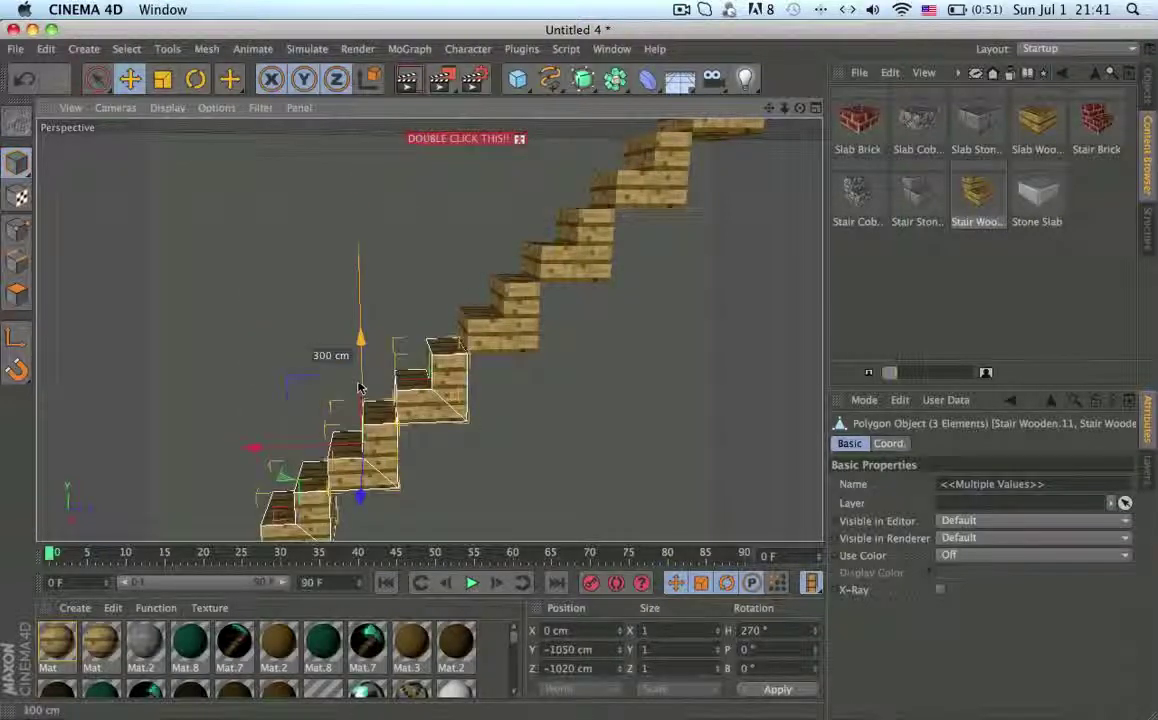
- Duplicate the lowest three-stair section once more, place the copy at Y -1350 cm, Z -1320 cm, and deselect it
{"action": "middle_click_drag", "start_coordinate": [359, 388], "coordinate": [491, 147], "text": "alt"}
{"action": "left_click_drag", "start_coordinate": [384, 232], "coordinate": [165, 232], "text": "ctrl"}
{"action": "left_click_drag", "start_coordinate": [265, 193], "coordinate": [267, 384]}
{"action": "scroll", "coordinate": [389, 467], "scroll_direction": "down", "scroll_amount": 5}
{"action": "middle_click_drag", "start_coordinate": [579, 261], "coordinate": [398, 380], "text": "alt"}
{"action": "scroll", "coordinate": [389, 467], "scroll_direction": "down", "scroll_amount": 3}
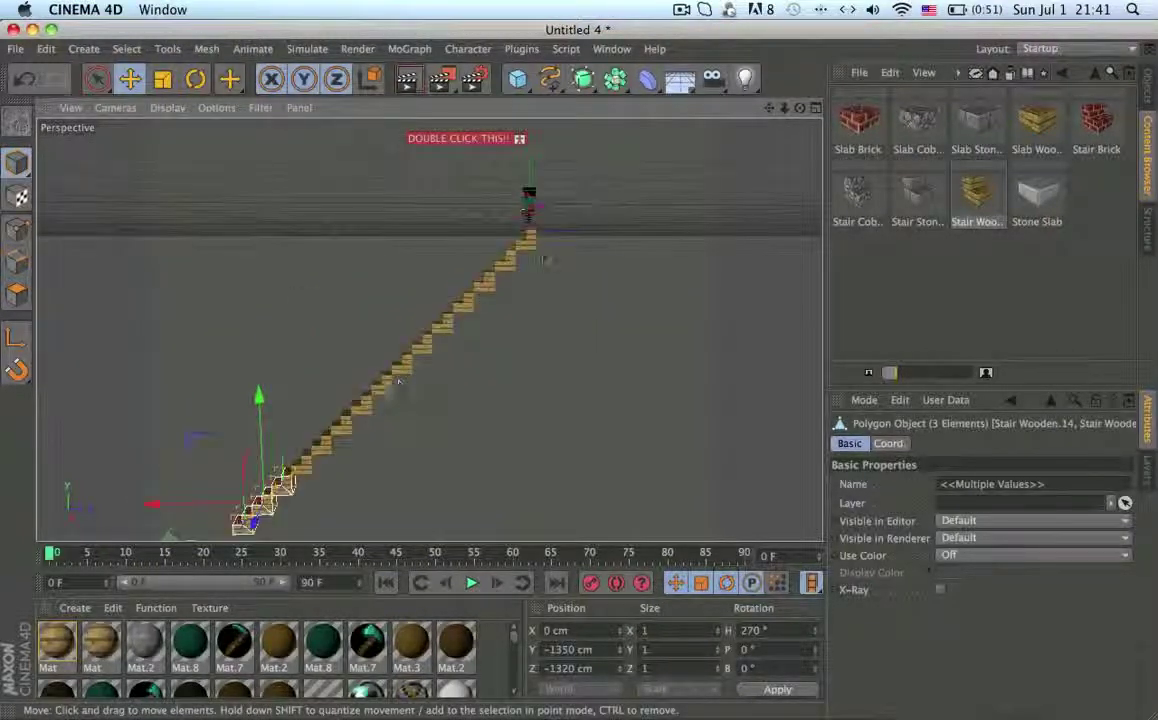
{"action": "left_click", "coordinate": [529, 386]}
{"action": "scroll", "coordinate": [572, 263], "scroll_direction": "up", "scroll_amount": 5}
- Merge all fifteen wooden stair objects, Stair Wooden through Stair Wooden.14, into one object with Connect Objects + Delete
{"action": "left_click", "coordinate": [1147, 88]}
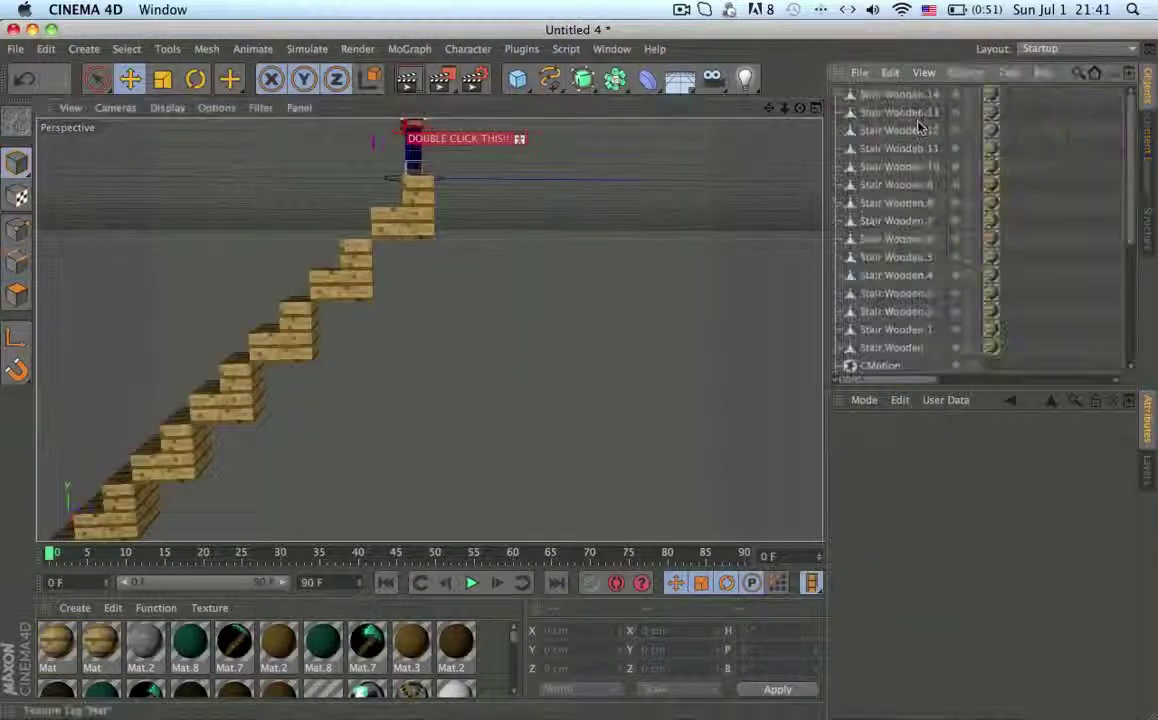
{"action": "left_click", "coordinate": [900, 94]}
{"action": "left_click", "coordinate": [895, 347], "text": "shift"}
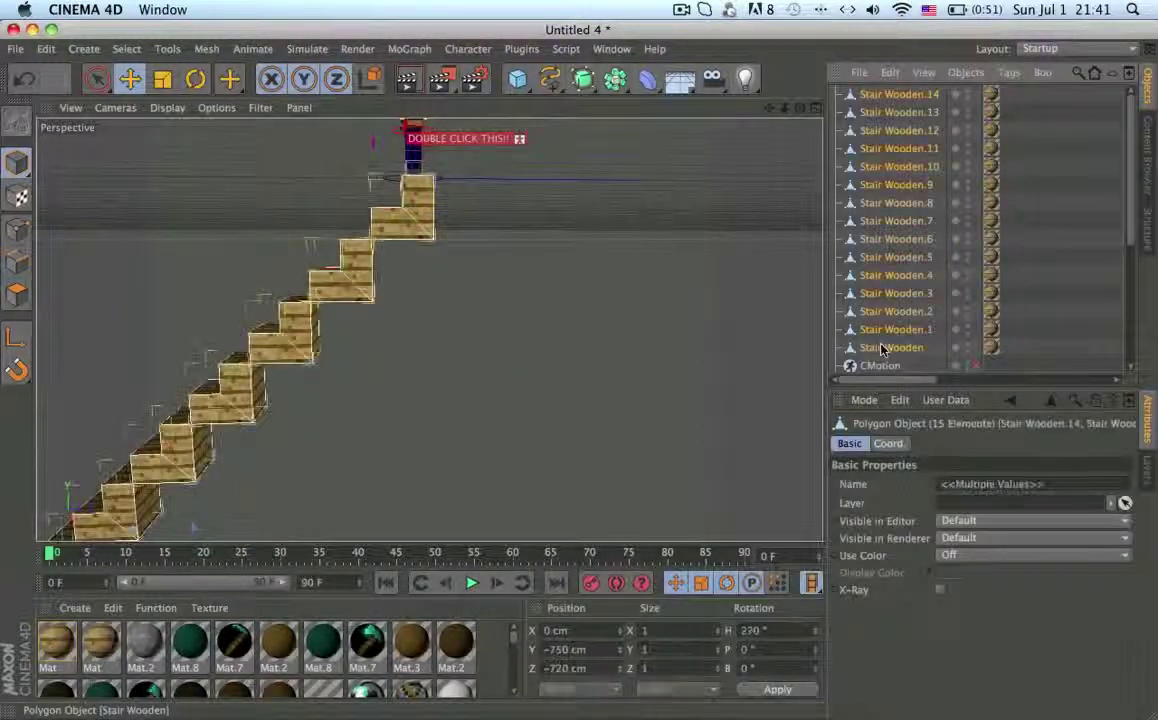
{"action": "right_click", "coordinate": [893, 318]}
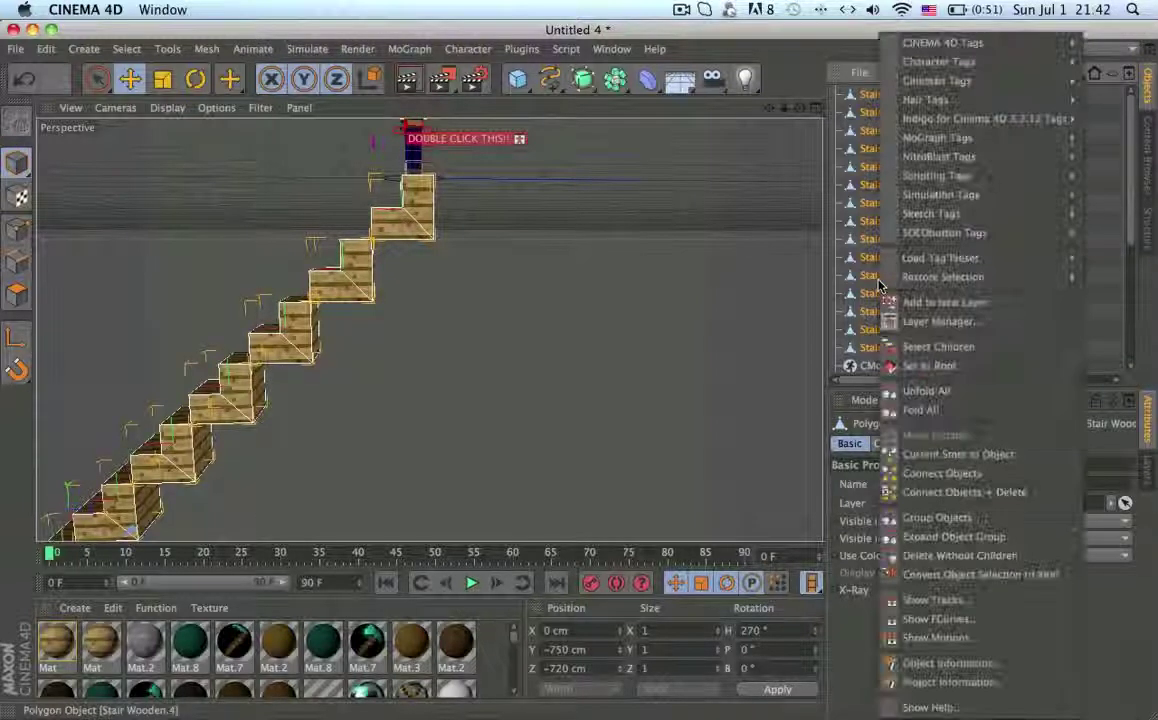
{"action": "left_click", "coordinate": [950, 492]}
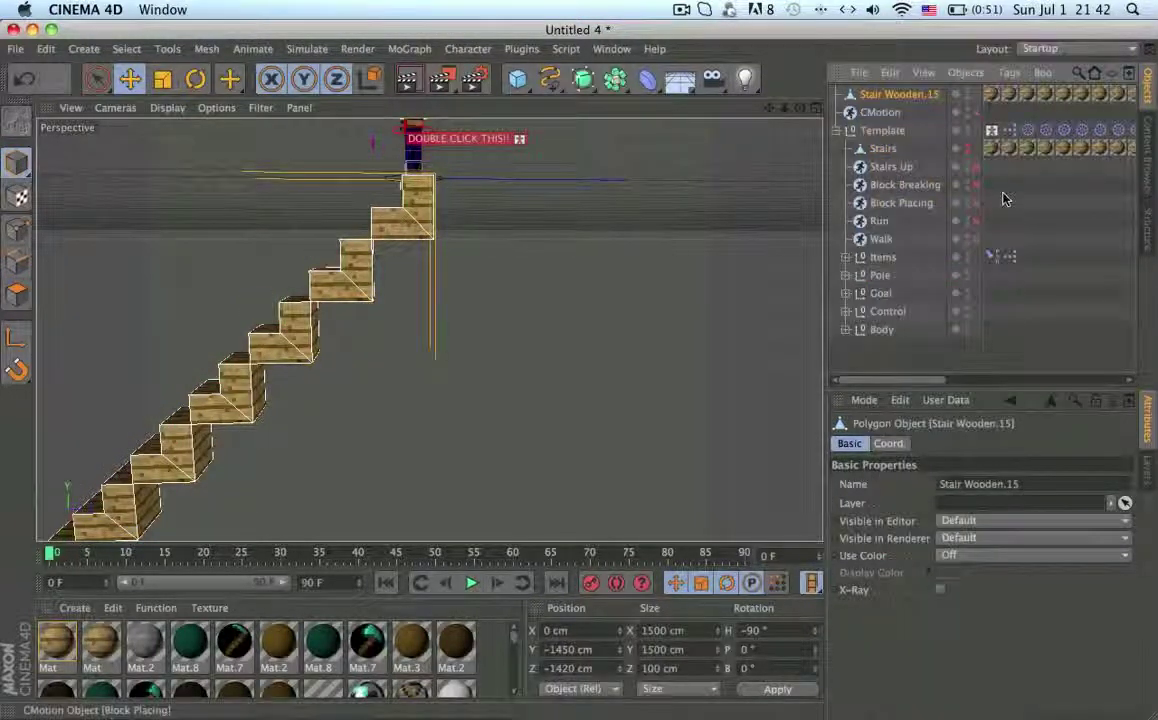
- Rename the merged staircase object to "STAIRS"
{"action": "double_click", "coordinate": [898, 95]}
{"action": "type", "text": "ST"}
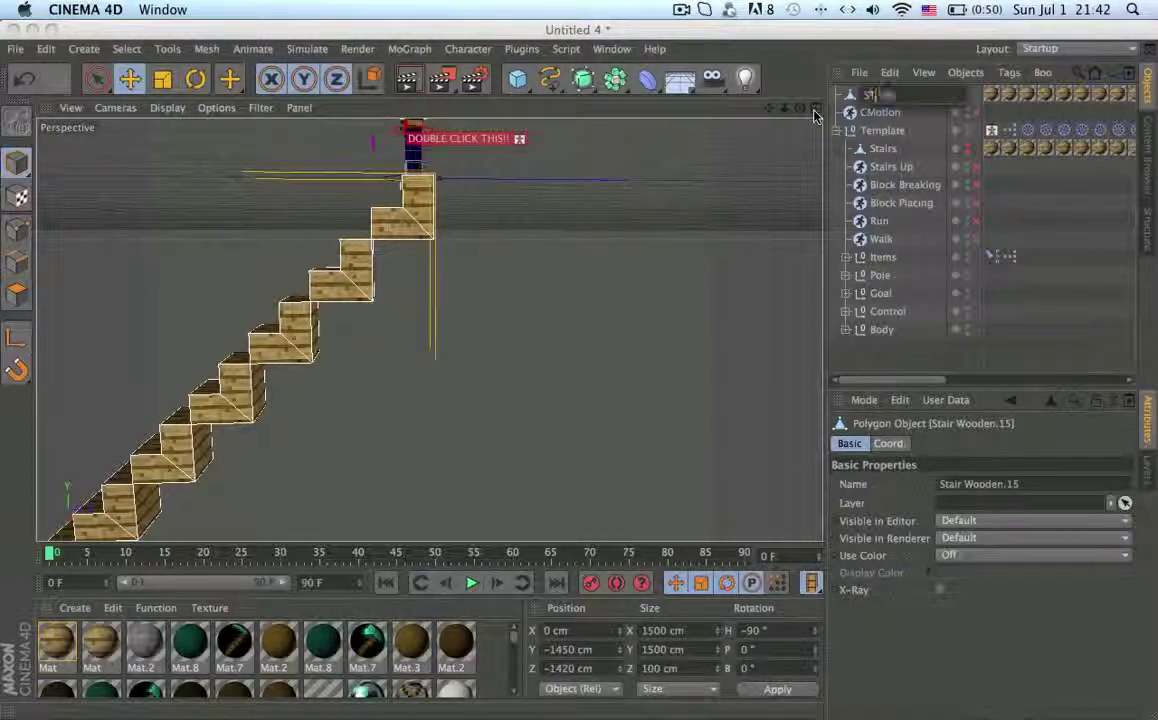
{"action": "type", "text": "AIRS"}
{"action": "key", "text": "Return"}
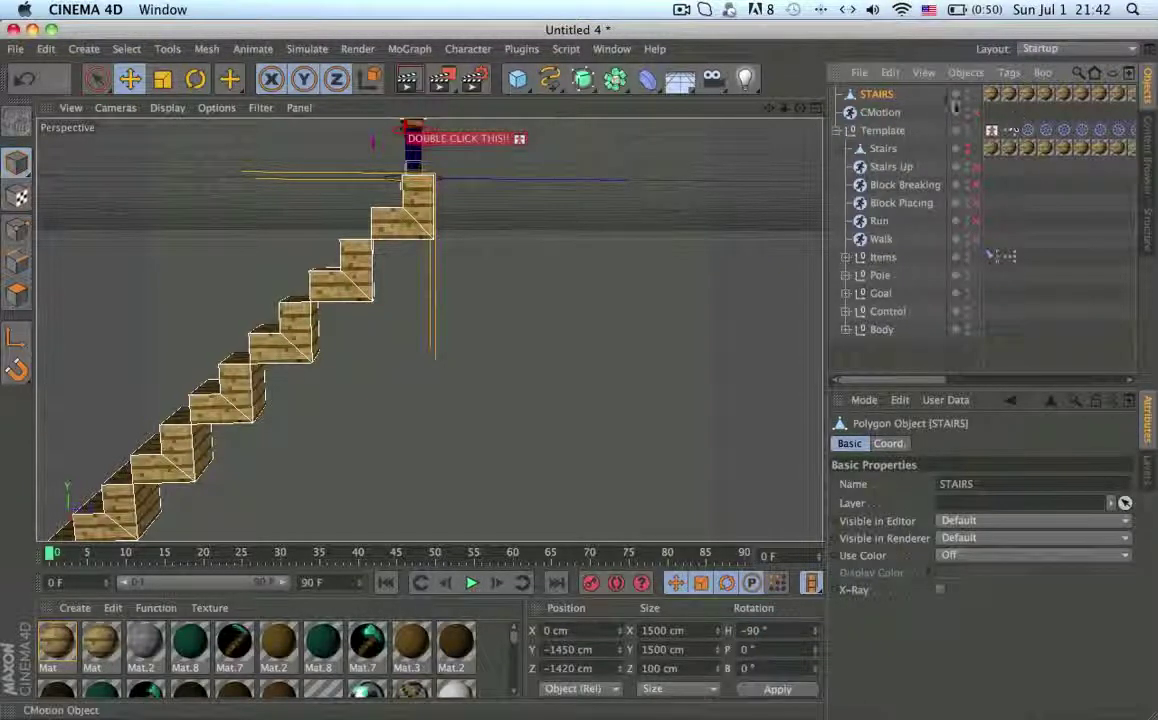
{"action": "left_click", "coordinate": [882, 112]}
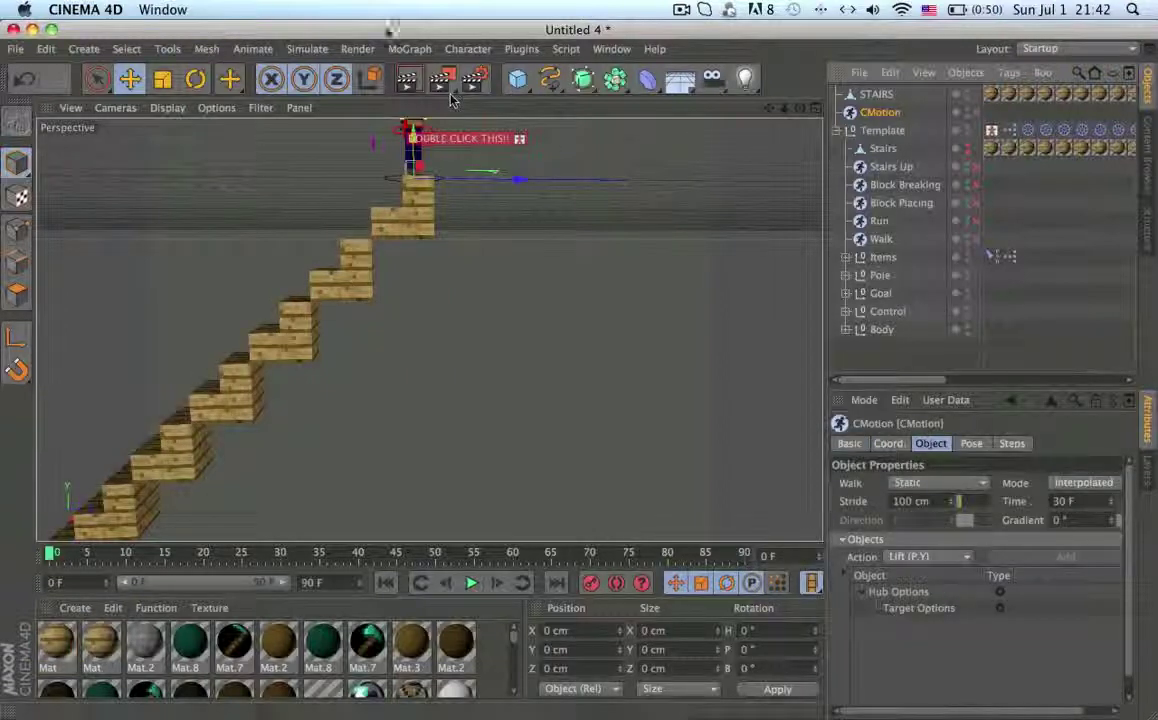
{"action": "left_click", "coordinate": [468, 48]}
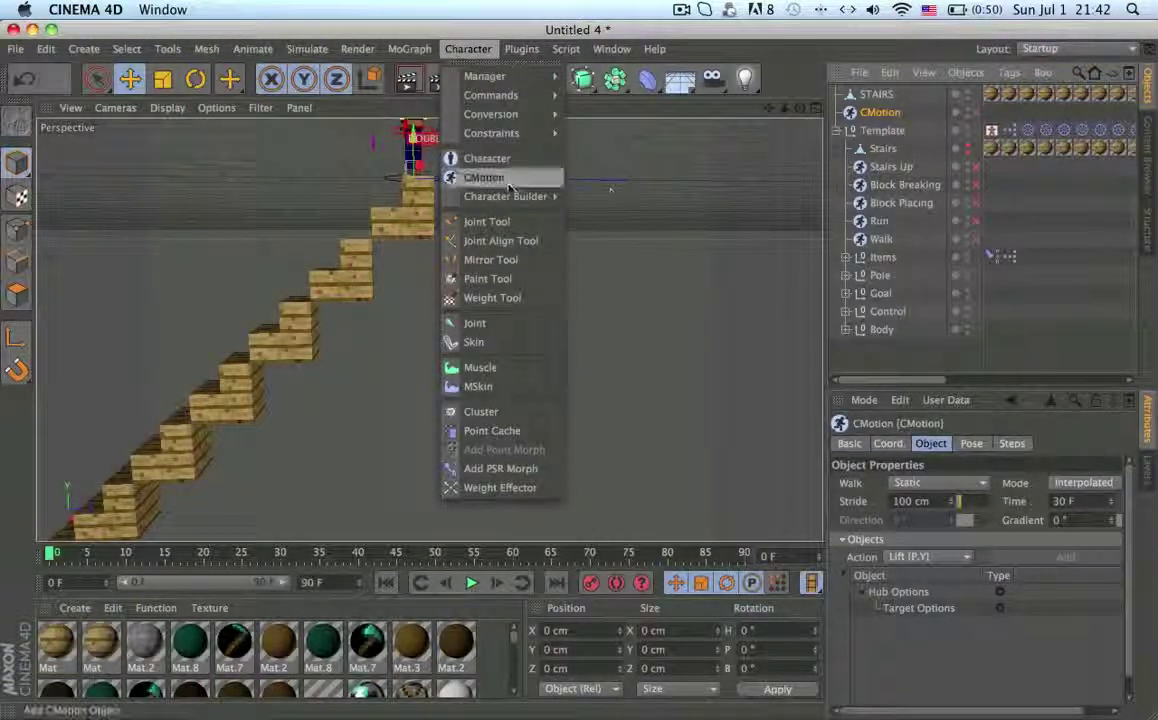
{"action": "mouse_move", "coordinate": [518, 208]}
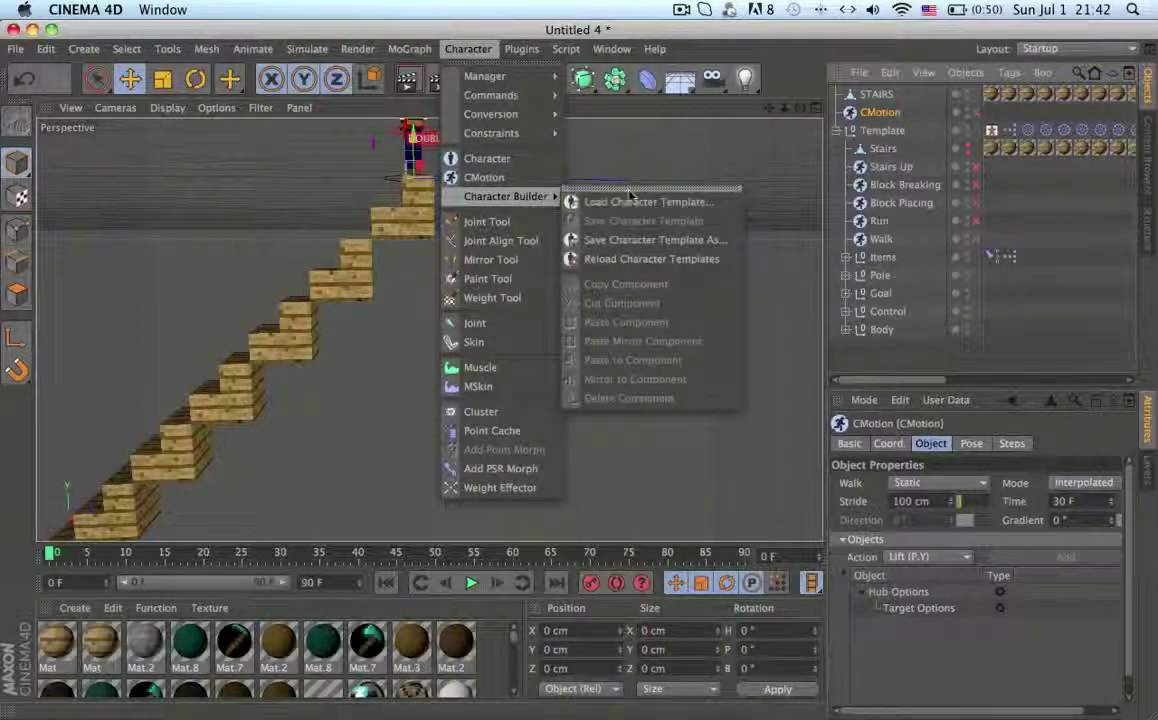
{"action": "left_click", "coordinate": [620, 161]}
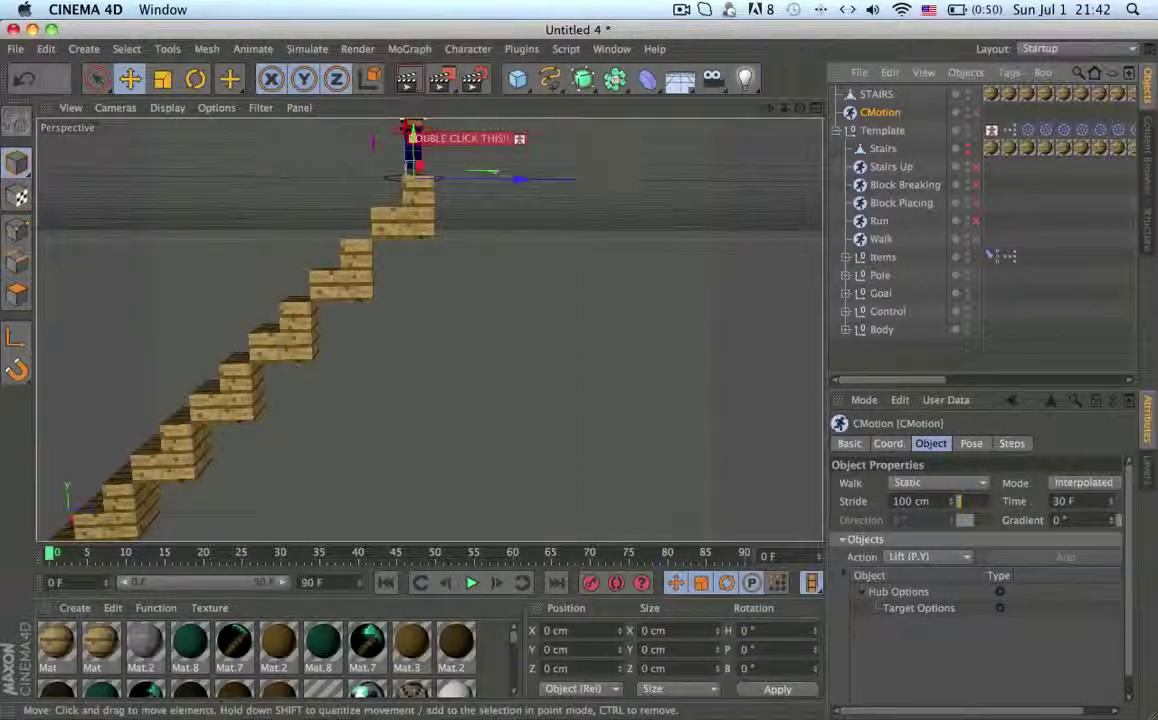
{"action": "left_click_drag", "start_coordinate": [375, 180], "coordinate": [514, 342], "text": "alt"}
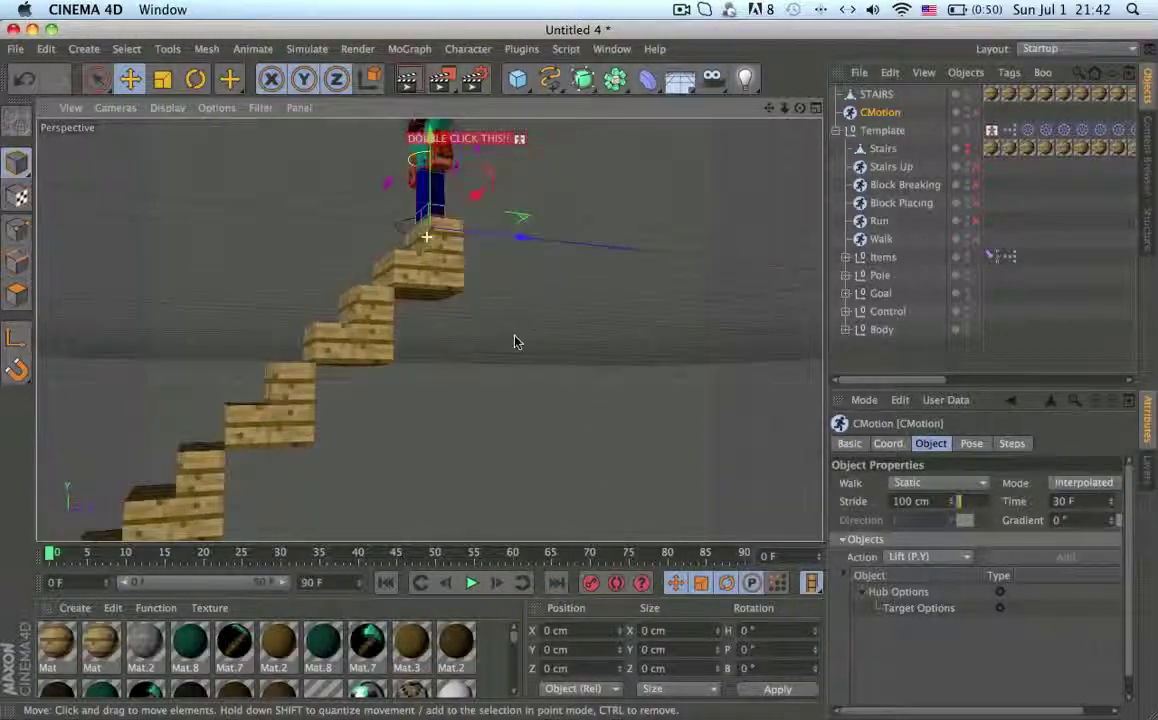
{"action": "left_click_drag", "start_coordinate": [486, 187], "coordinate": [445, 328], "text": "alt"}
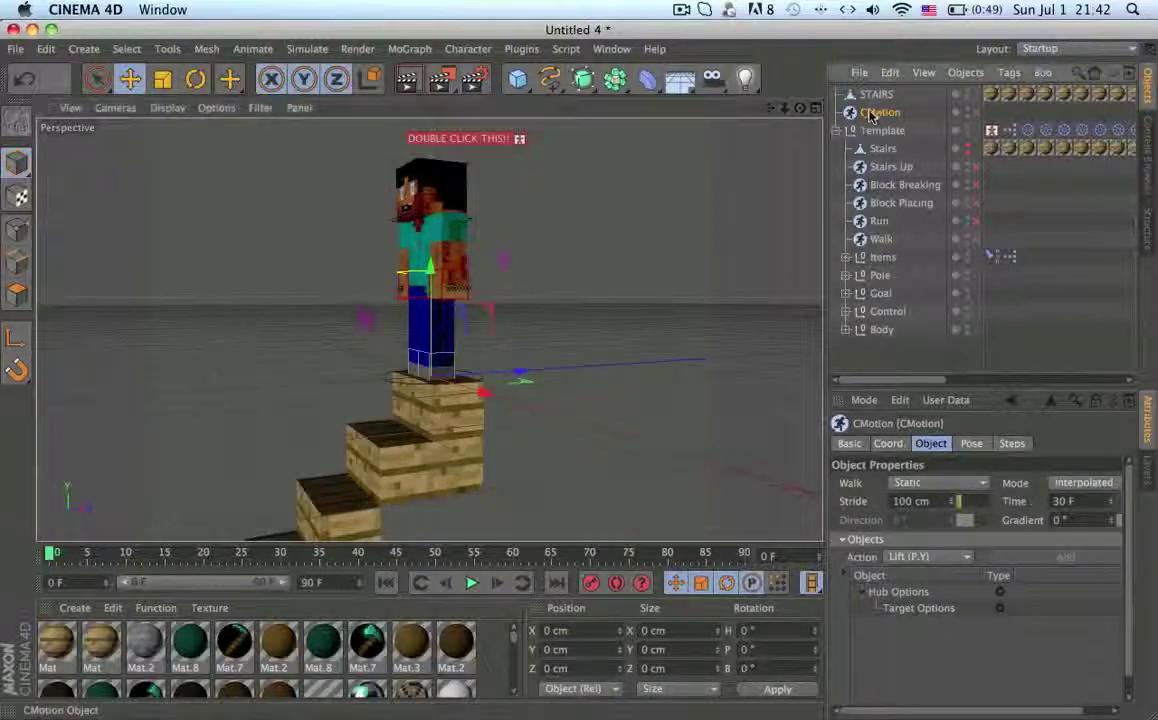
{"action": "scroll", "coordinate": [1130, 571], "scroll_direction": "down", "scroll_amount": 1}
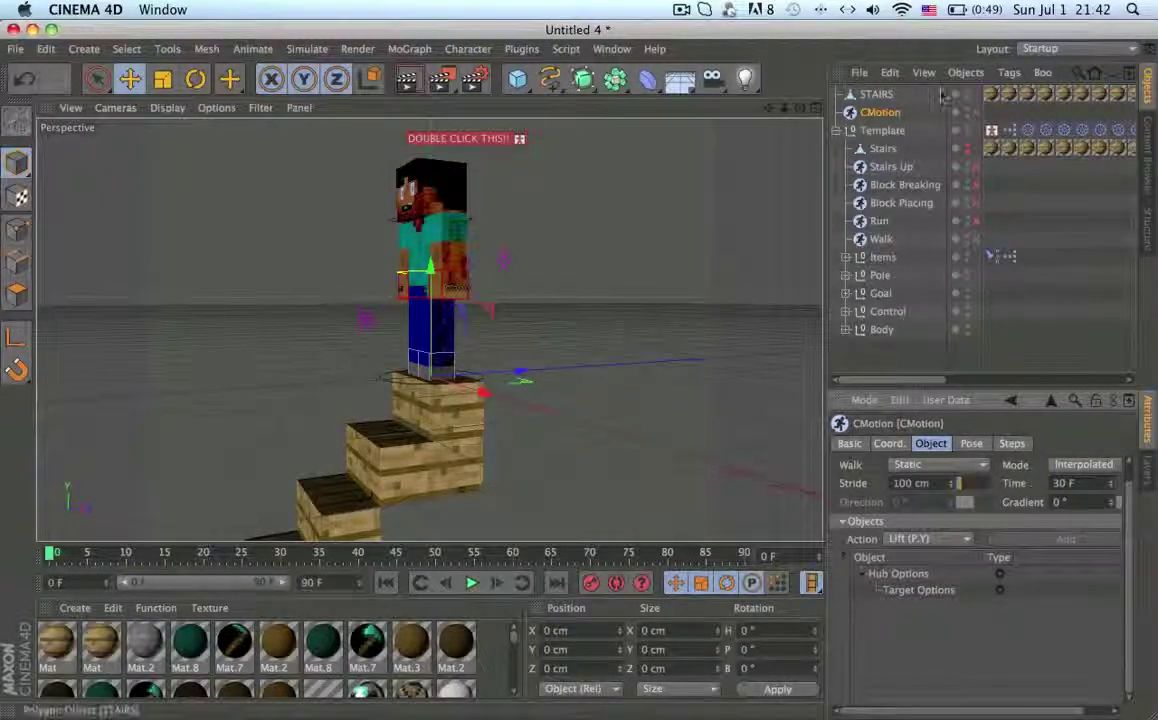
- Collapse the Template hierarchy and add the Template null to the CMotion object's Objects list
{"action": "left_click", "coordinate": [883, 131]}
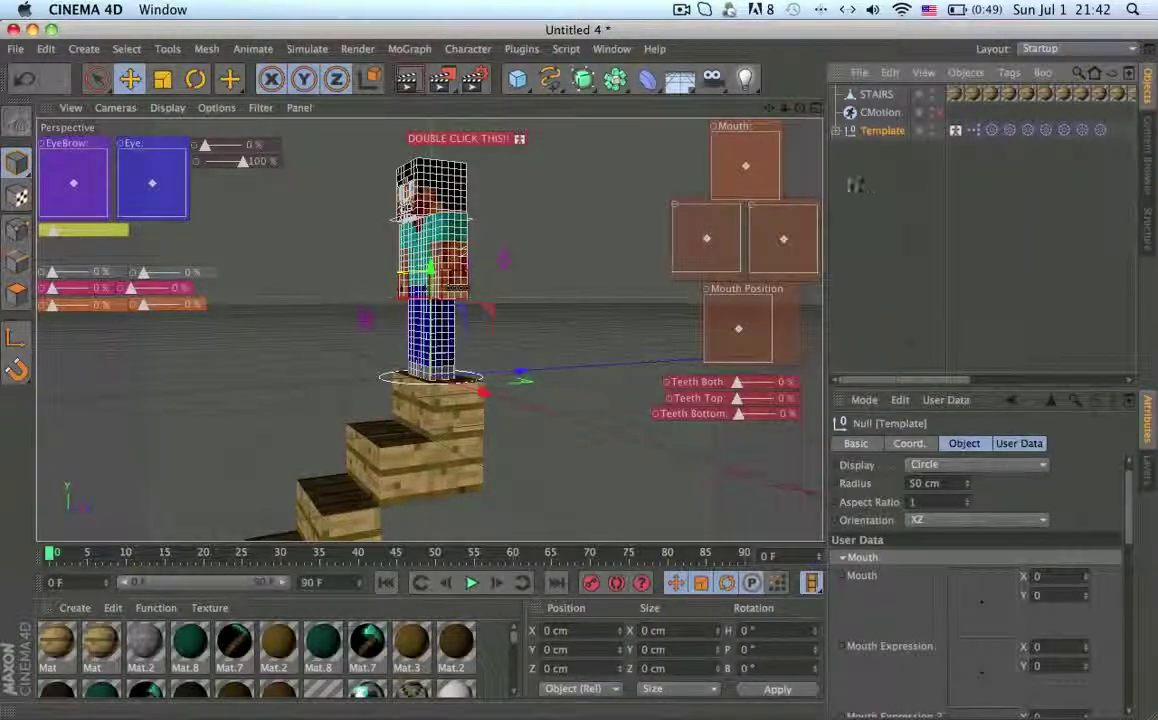
{"action": "left_click_drag", "start_coordinate": [463, 321], "coordinate": [517, 382], "text": "alt"}
{"action": "right_click_drag", "start_coordinate": [466, 241], "coordinate": [466, 302], "text": "alt"}
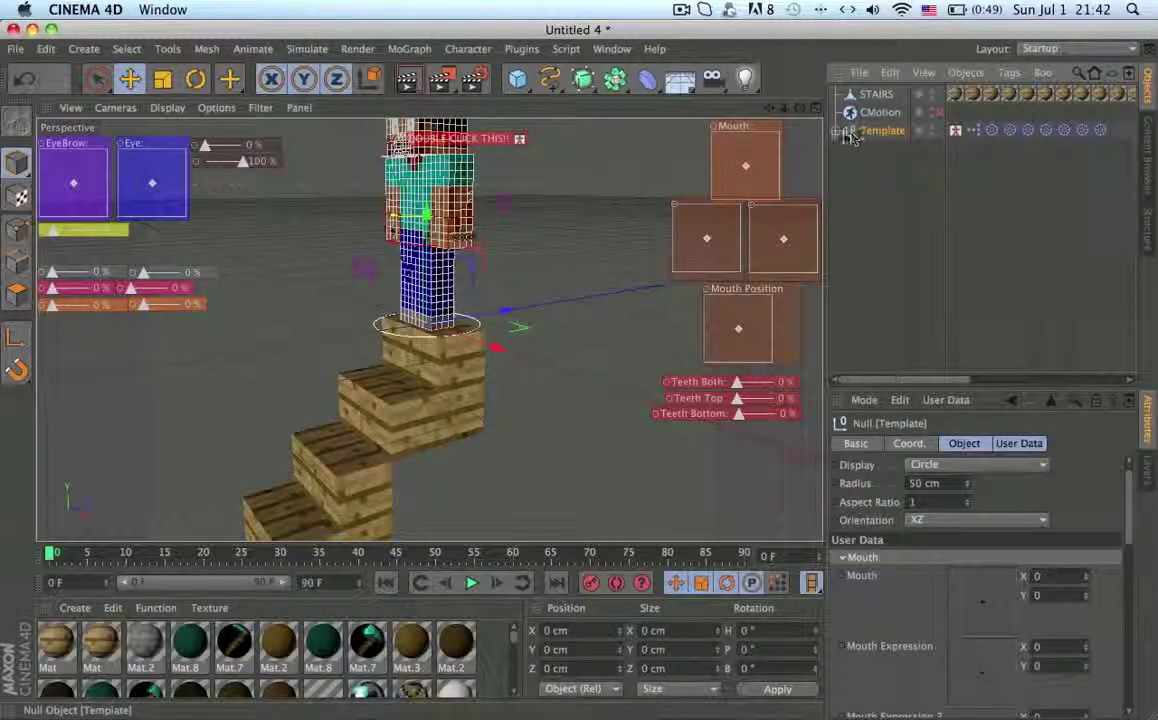
{"action": "left_click", "coordinate": [879, 113]}
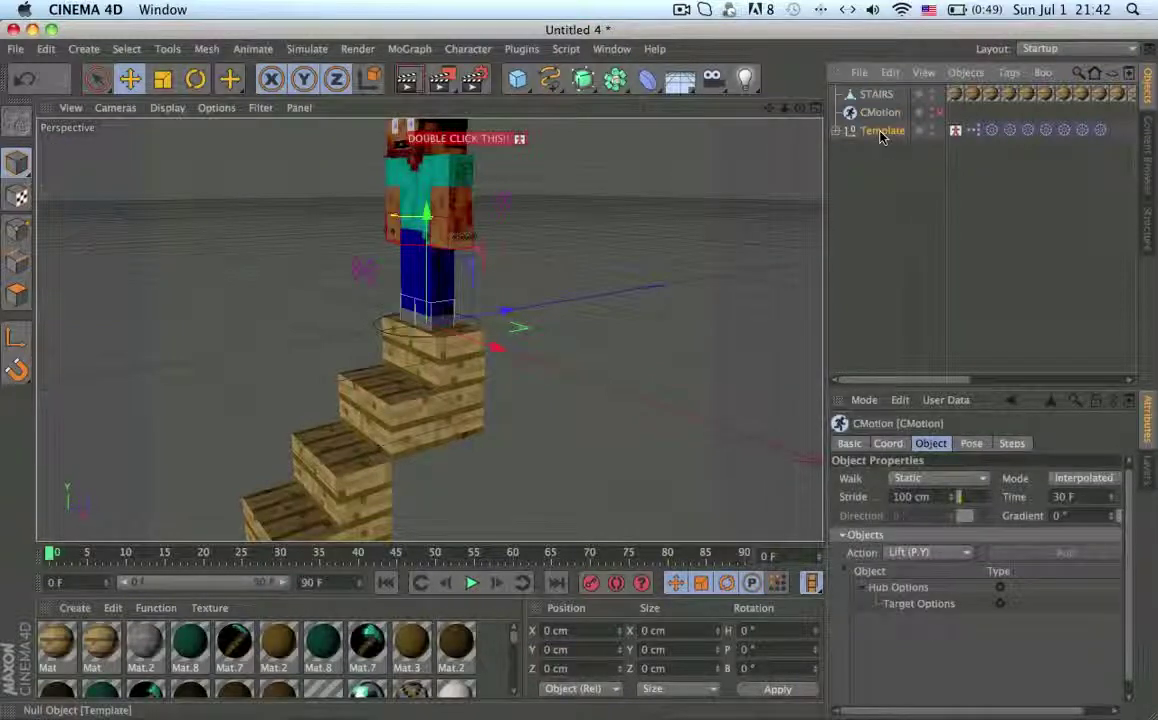
{"action": "left_click_drag", "start_coordinate": [888, 645], "coordinate": [880, 622]}
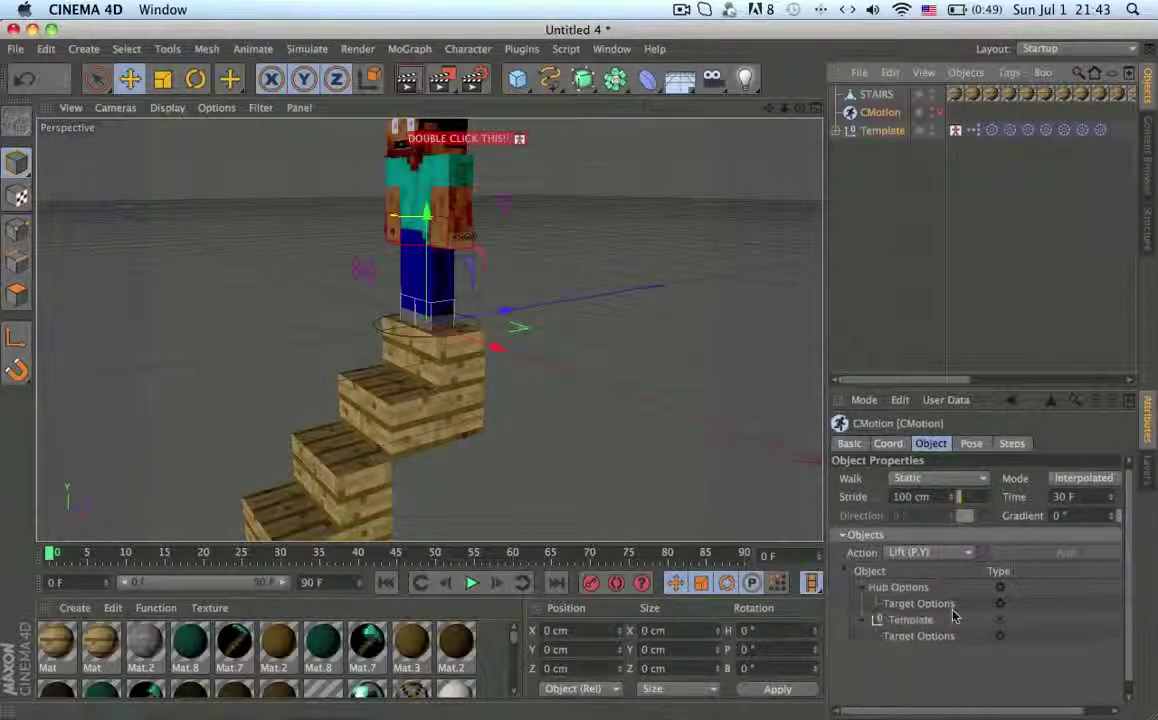
{"action": "left_click", "coordinate": [930, 553]}
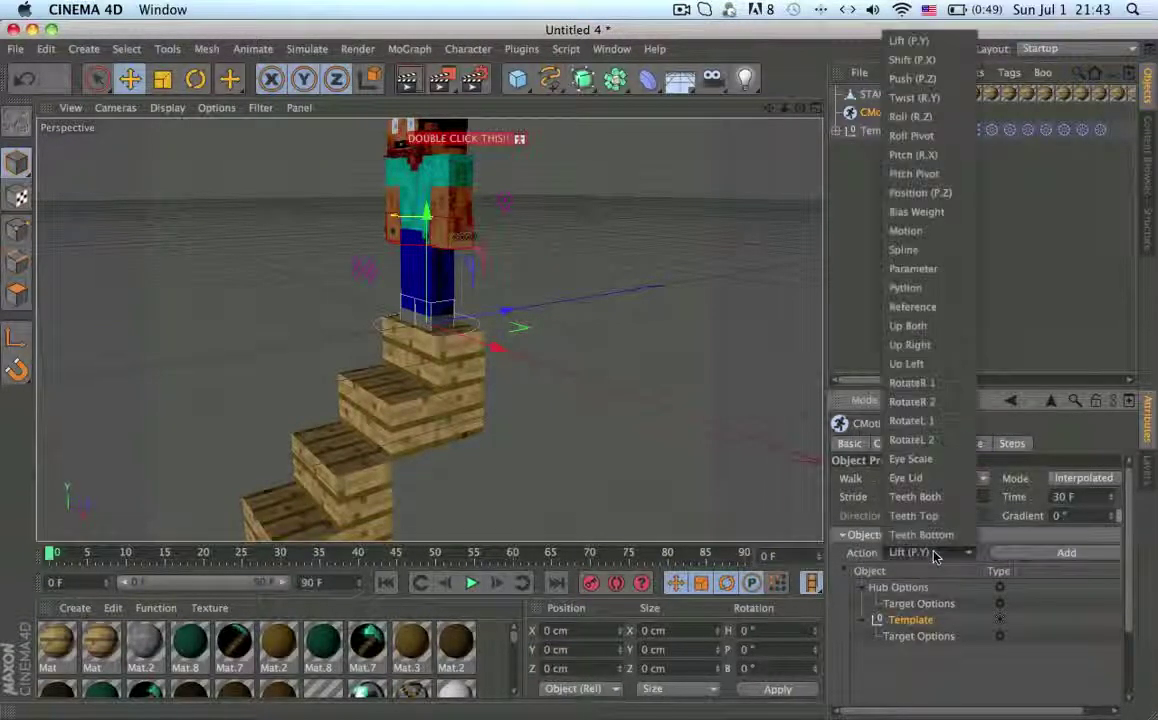
{"action": "left_click", "coordinate": [935, 557]}
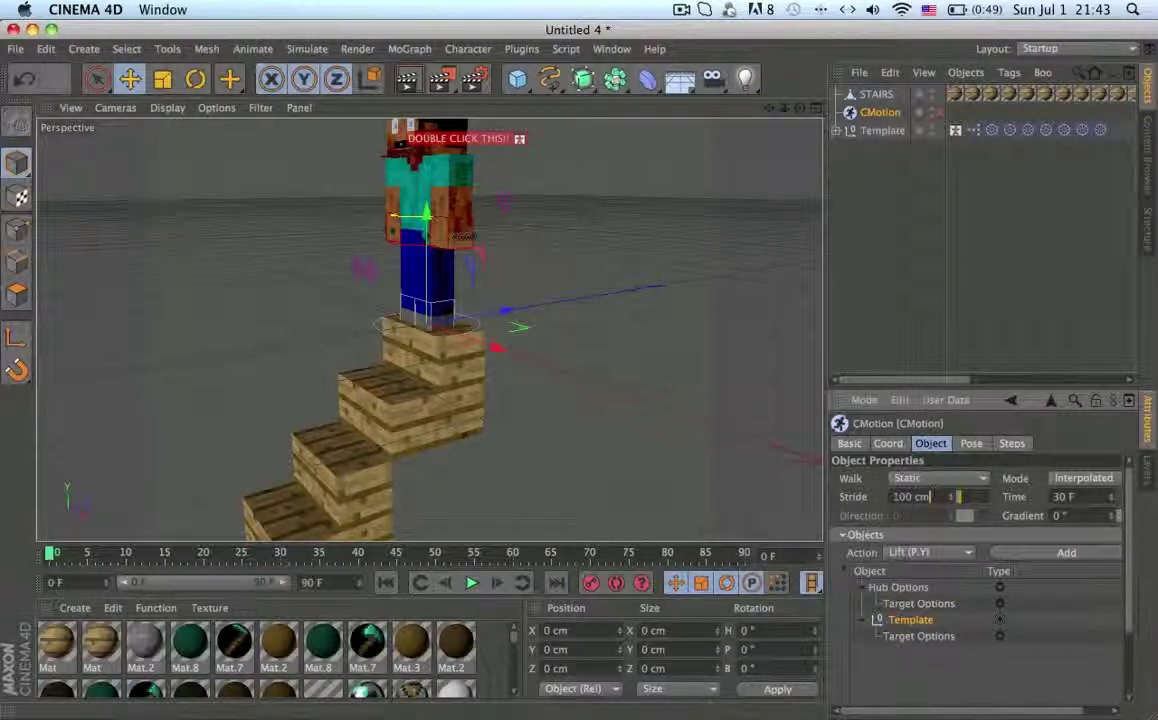
- Set the CMotion walk type to Line with a time of 16 F and a gradient of -45°
{"action": "left_click", "coordinate": [935, 478]}
{"action": "left_click", "coordinate": [925, 516]}
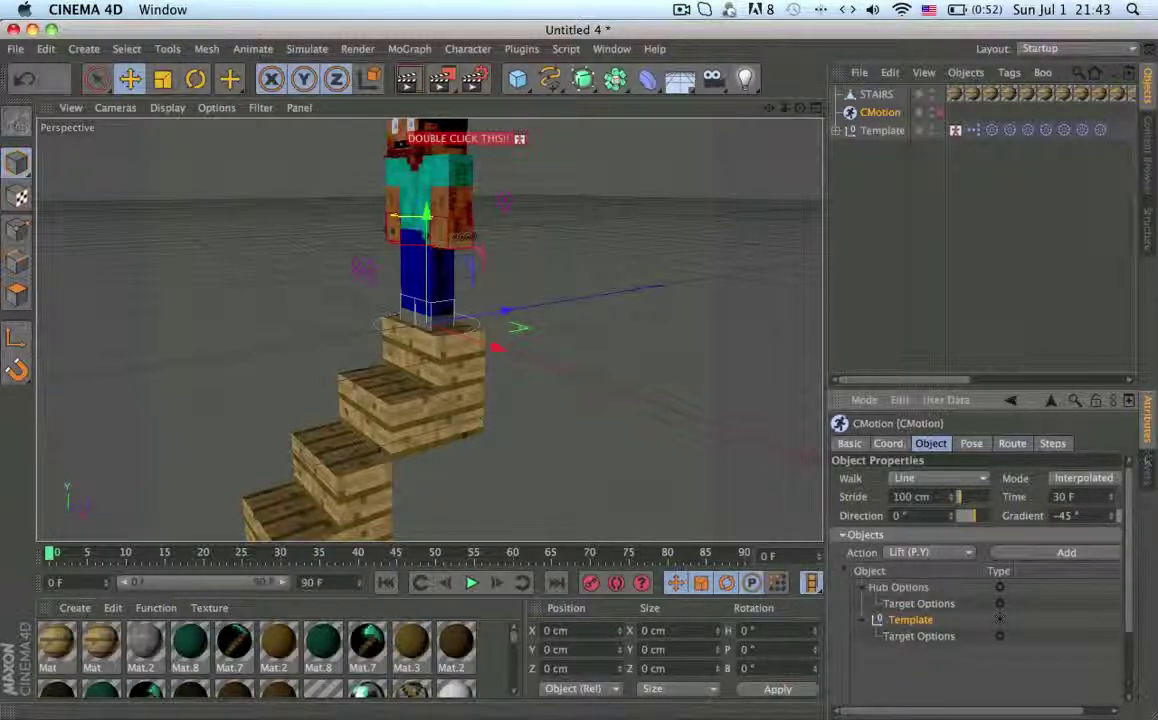
{"action": "type", "text": "6"}
{"action": "key", "text": "Return"}
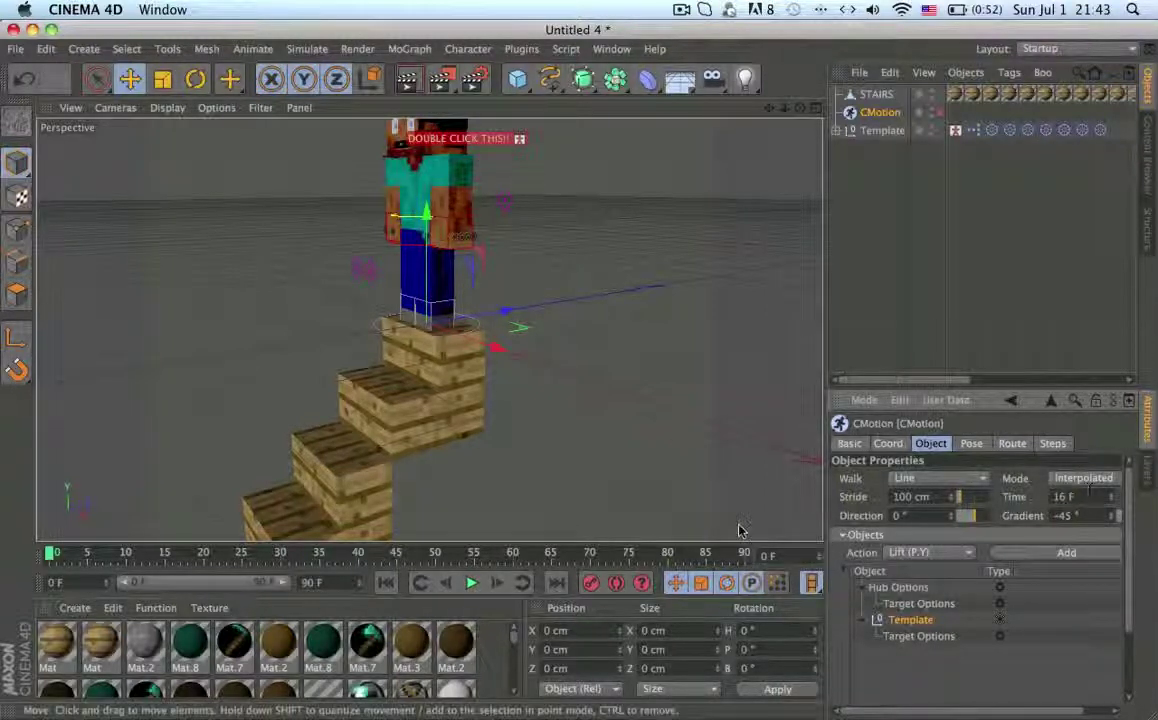
- Enable the CMotion object during playback, preview the character descending the staircase, and stop the animation
{"action": "left_click_drag", "start_coordinate": [478, 367], "coordinate": [349, 315], "text": "alt"}
{"action": "left_click", "coordinate": [471, 583]}
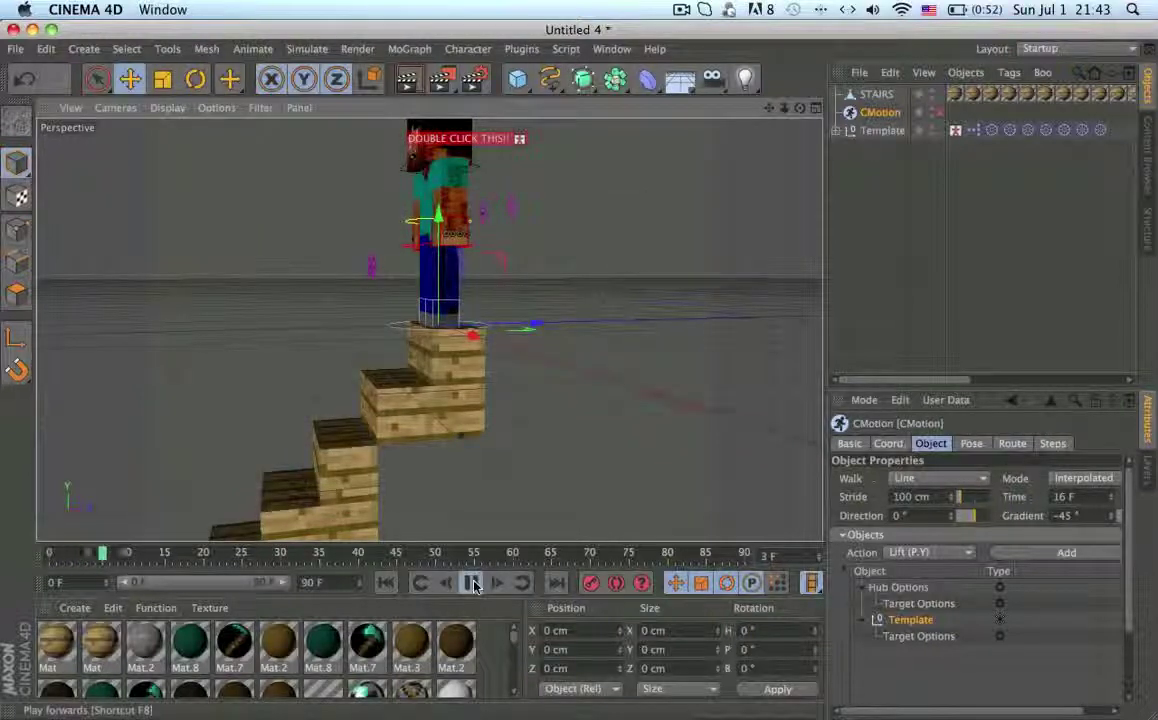
{"action": "left_click", "coordinate": [942, 113]}
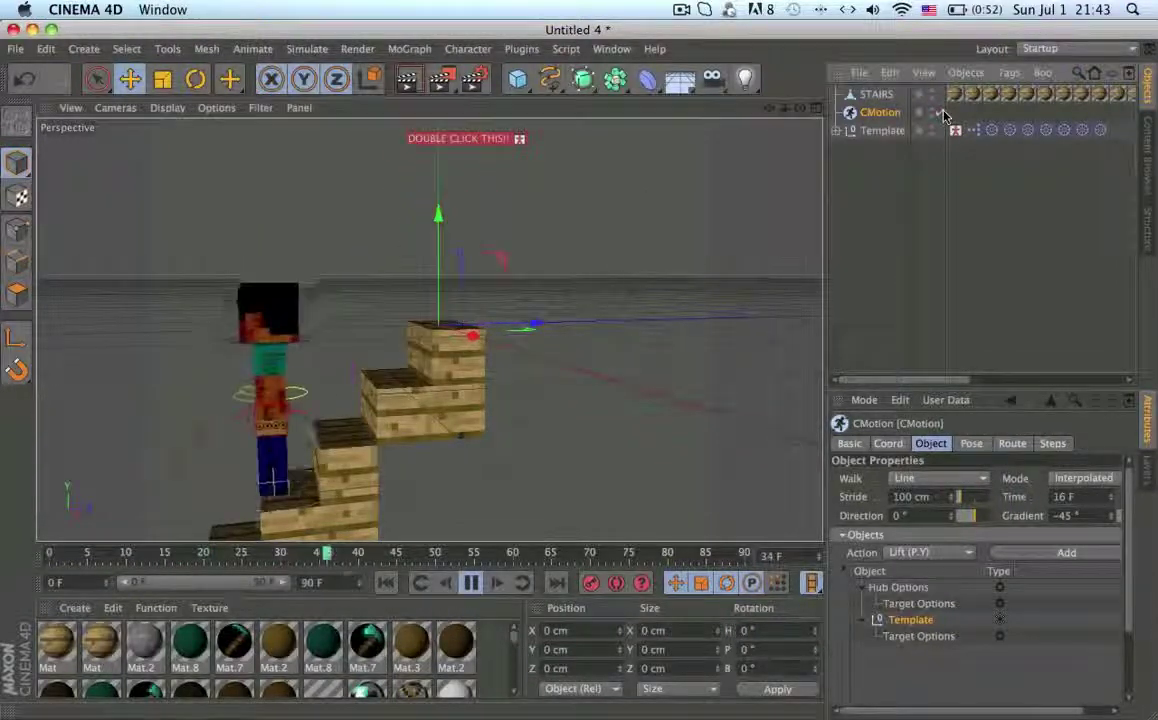
{"action": "left_click_drag", "start_coordinate": [769, 108], "coordinate": [866, 18]}
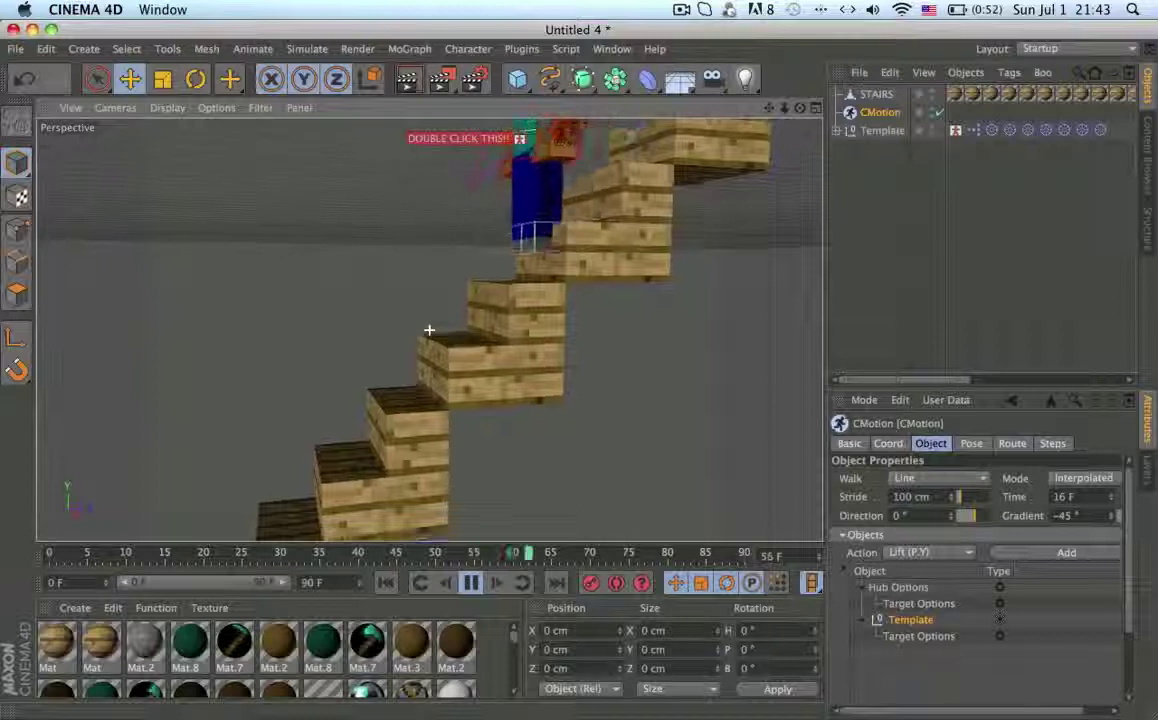
{"action": "left_click", "coordinate": [475, 583]}
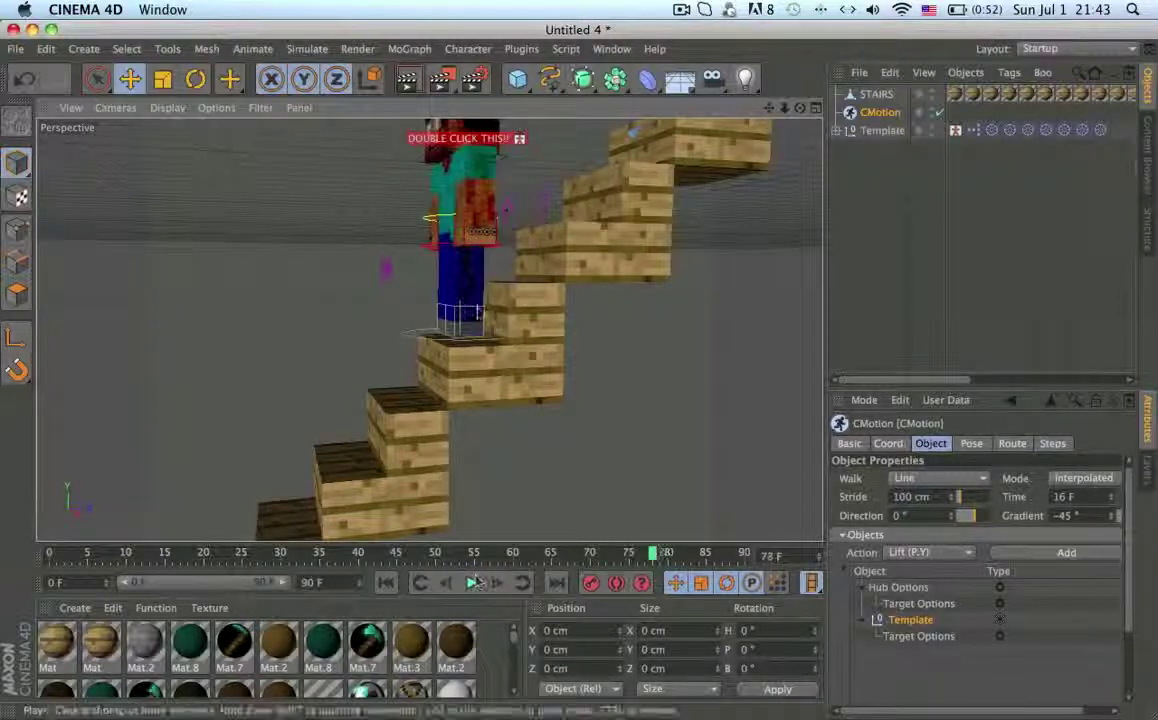
{"action": "left_click_drag", "start_coordinate": [440, 385], "coordinate": [503, 248], "text": "alt"}
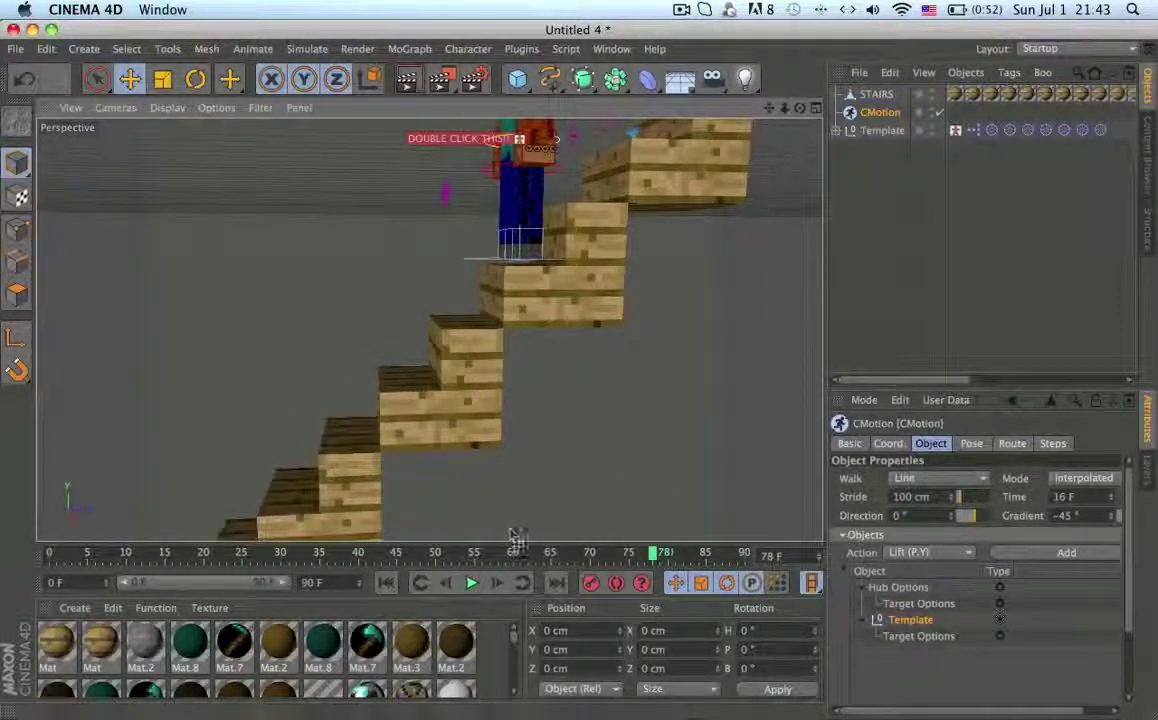
- Return the timeline to frame 0 and advance it to frame 8 to compare the character's feet with the second stair
{"action": "left_click_drag", "start_coordinate": [520, 553], "coordinate": [47, 553]}
{"action": "middle_click_drag", "start_coordinate": [496, 253], "coordinate": [503, 309], "text": "alt"}
{"action": "middle_click_drag", "start_coordinate": [429, 330], "coordinate": [143, 429], "text": "alt"}
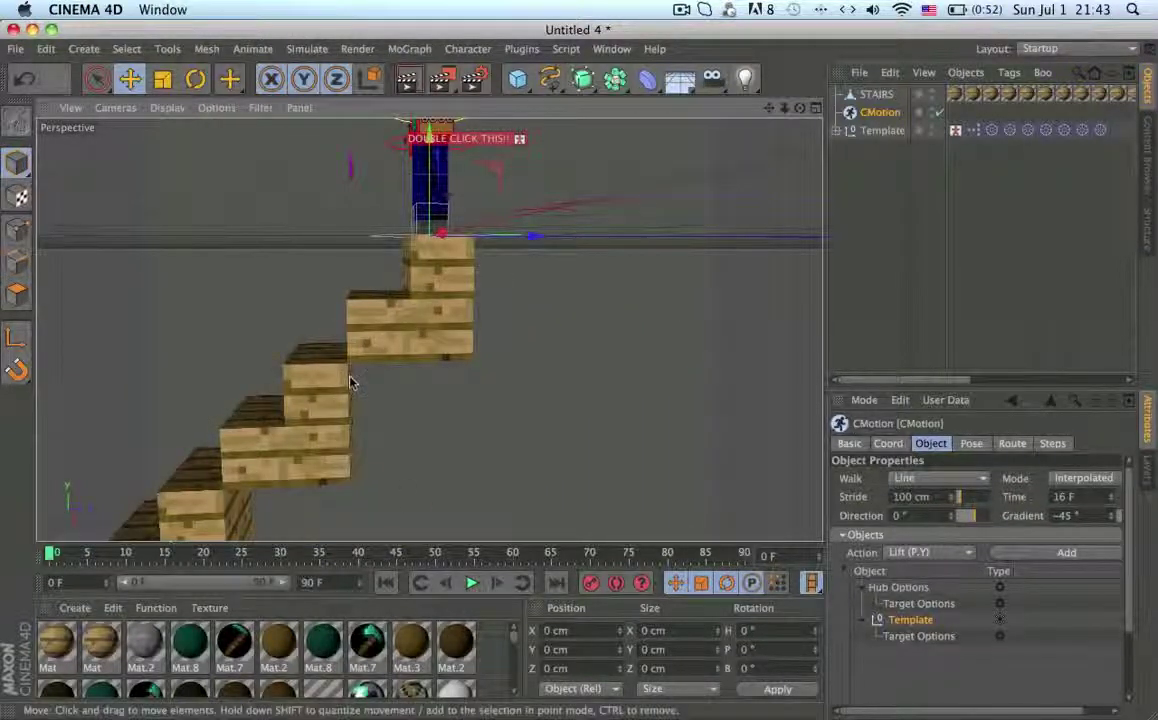
{"action": "middle_click_drag", "start_coordinate": [350, 381], "coordinate": [432, 400], "text": "alt"}
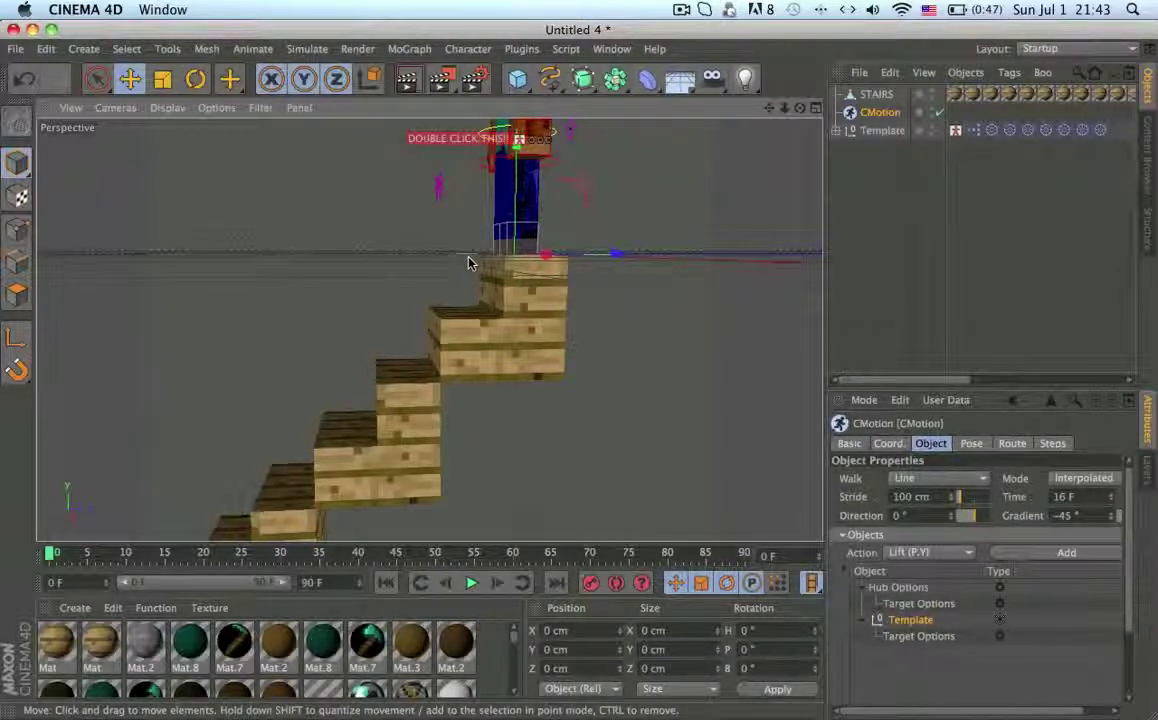
{"action": "left_click_drag", "start_coordinate": [541, 268], "coordinate": [503, 285], "text": "alt"}
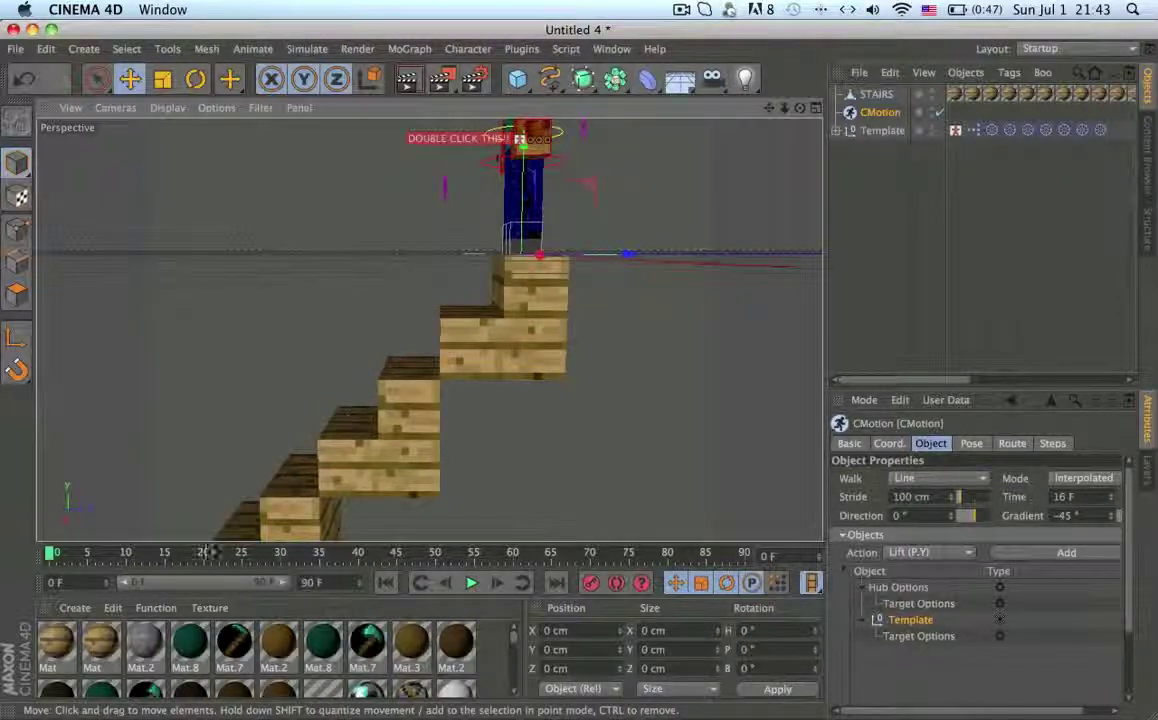
{"action": "left_click_drag", "start_coordinate": [104, 556], "coordinate": [113, 560]}
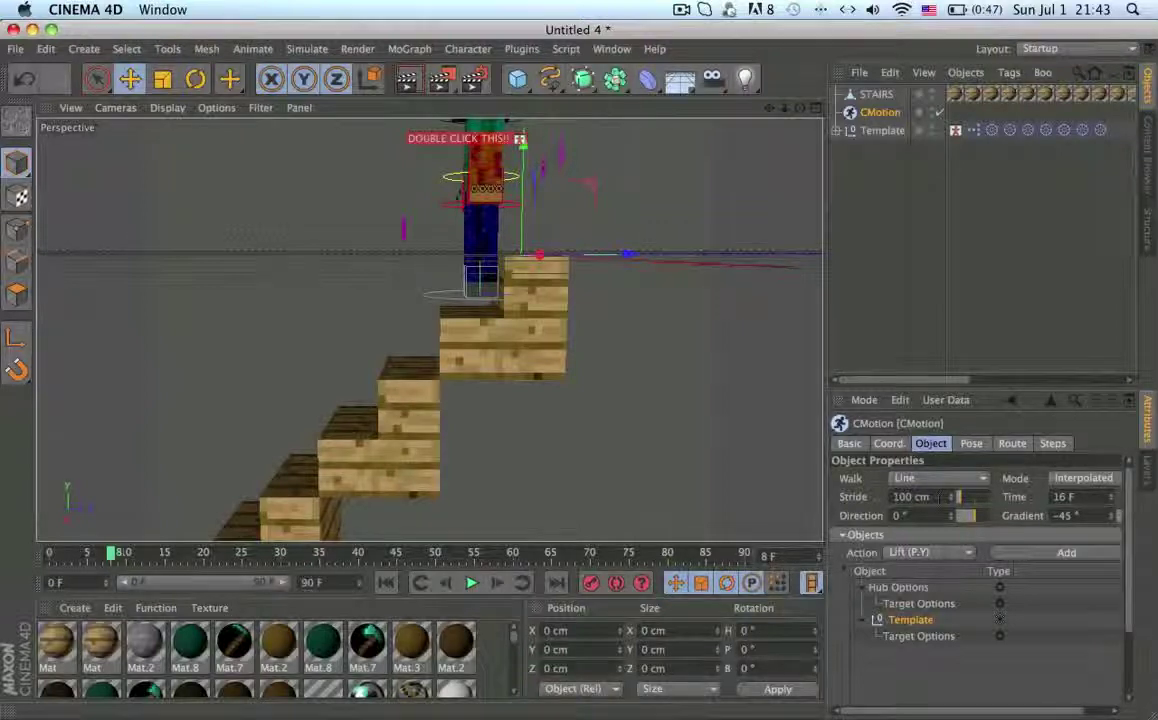
- Try a CMotion gradient of -30° and undo it
{"action": "left_click", "coordinate": [930, 497]}
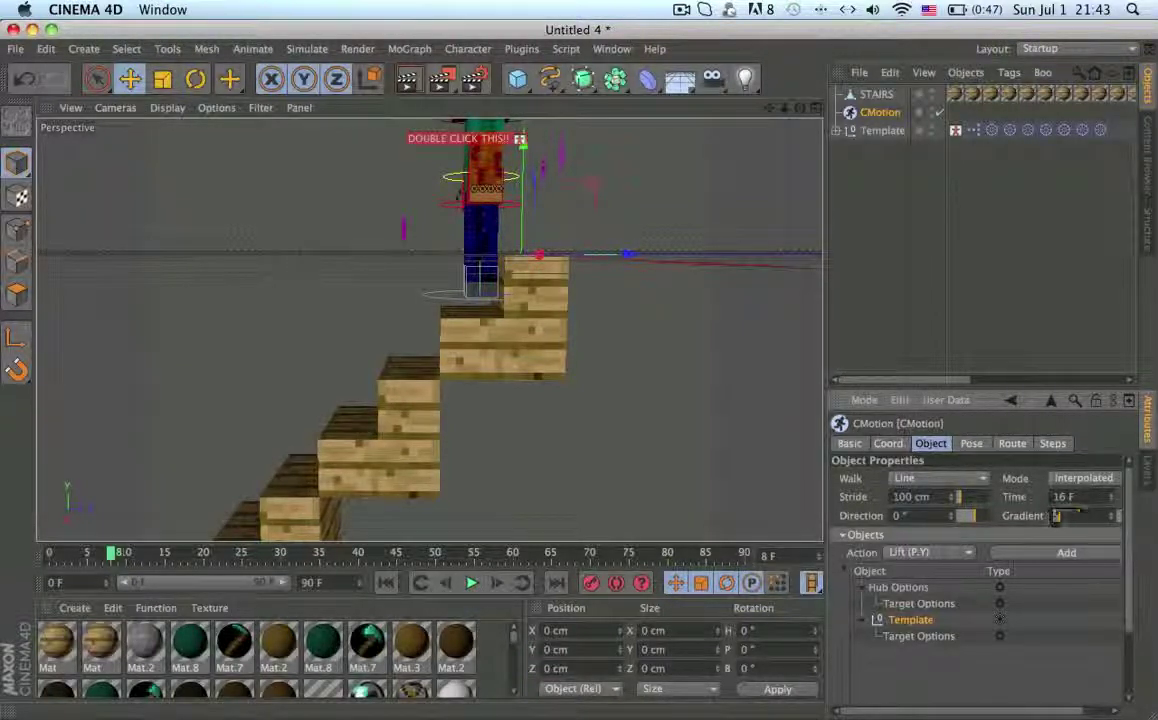
{"action": "left_click_drag", "start_coordinate": [1060, 516], "coordinate": [1030, 516]}
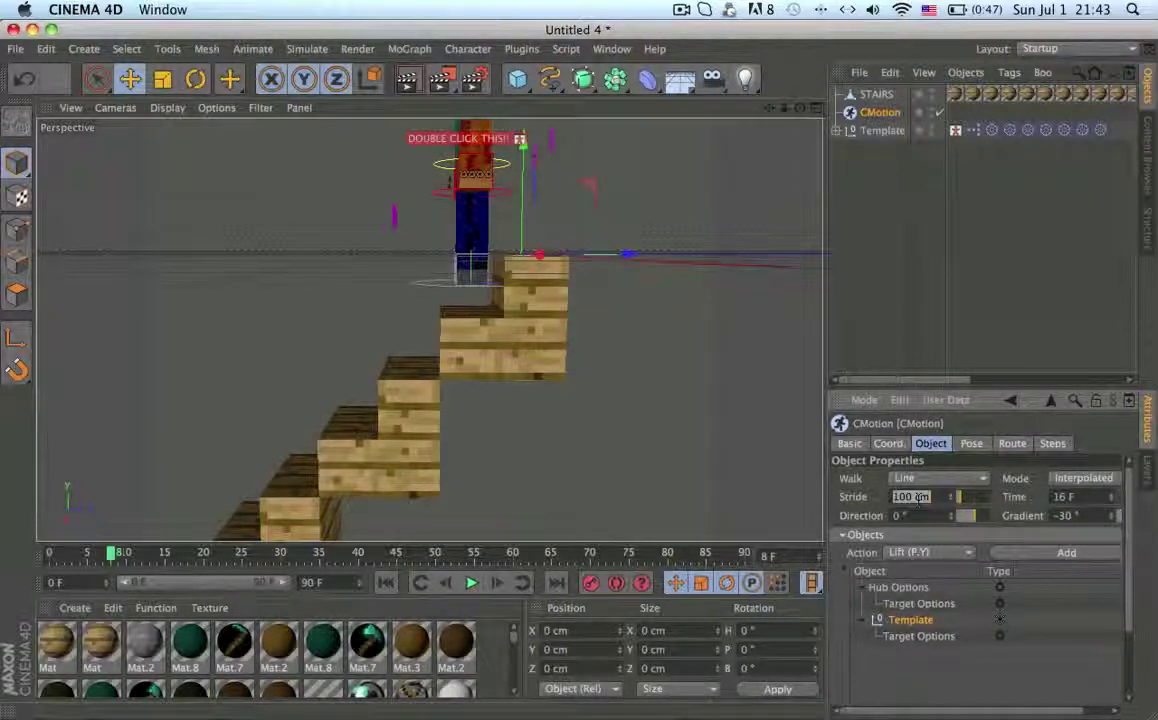
{"action": "key", "text": "super+z"}
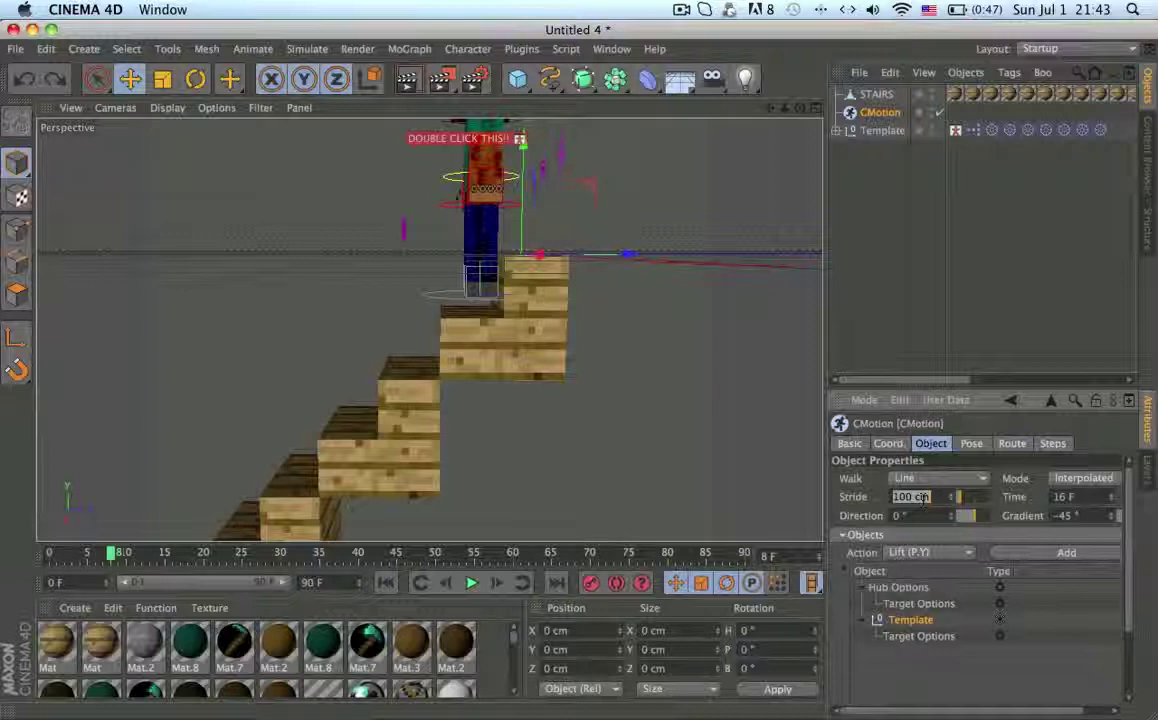
- Try CMotion stride lengths of 110, 120 and 130 cm at frame 8
{"action": "type", "text": "10"}
{"action": "key", "text": "Return"}
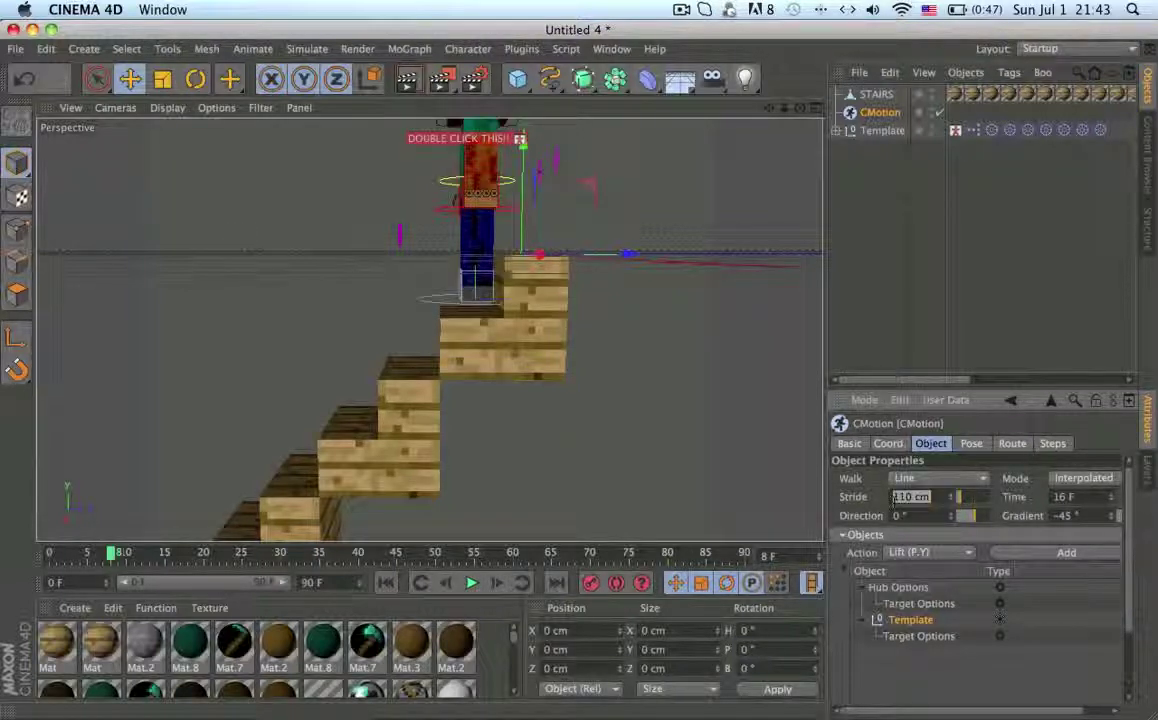
{"action": "type", "text": "120"}
{"action": "key", "text": "Return"}
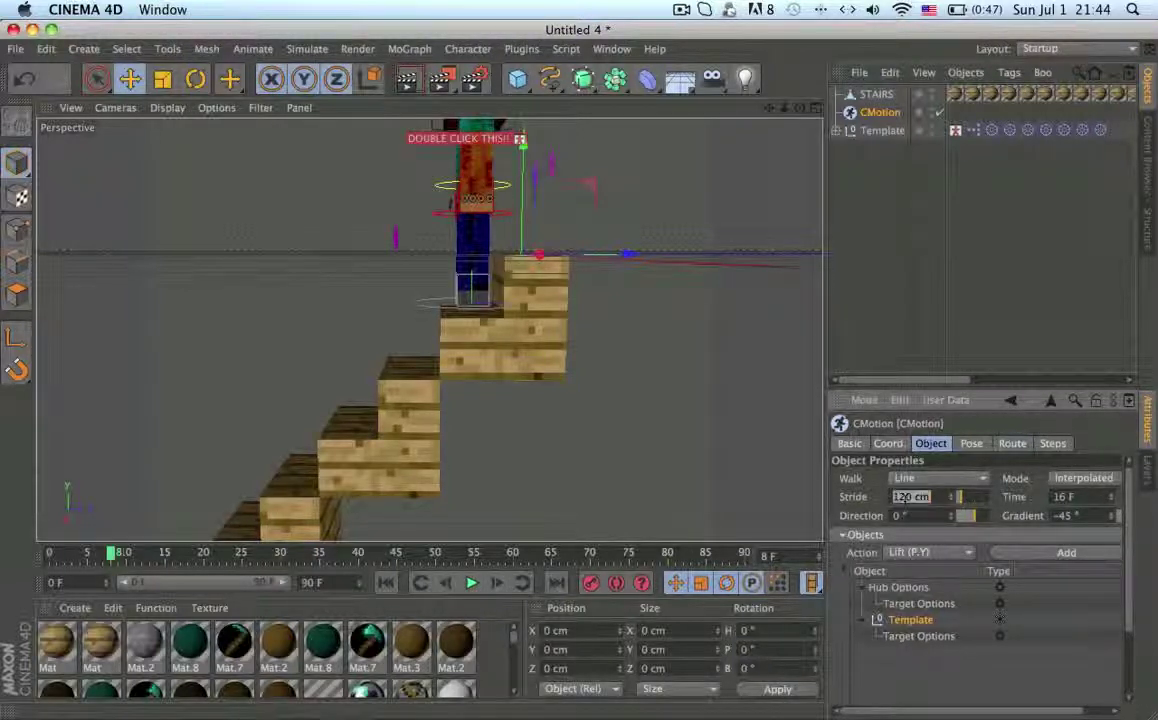
{"action": "left_click", "coordinate": [742, 400]}
{"action": "key", "text": "super+z"}
{"action": "left_click", "coordinate": [940, 499]}
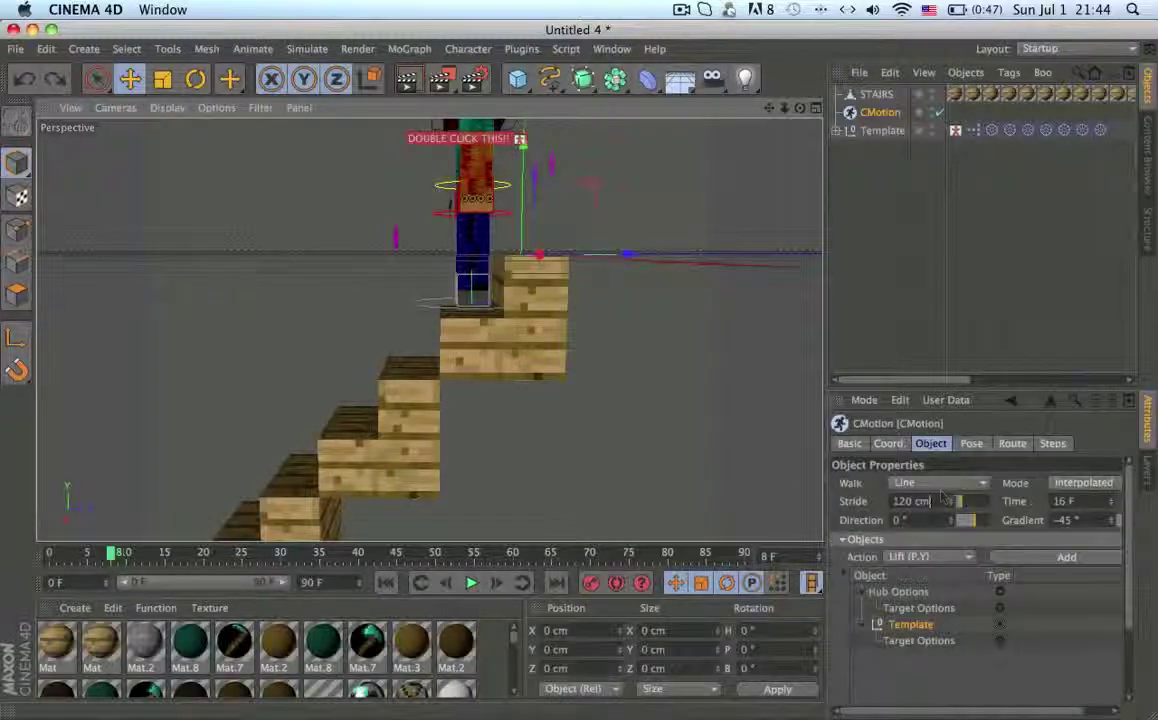
{"action": "double_click", "coordinate": [942, 500]}
{"action": "type", "text": "130"}
{"action": "key", "text": "Return"}
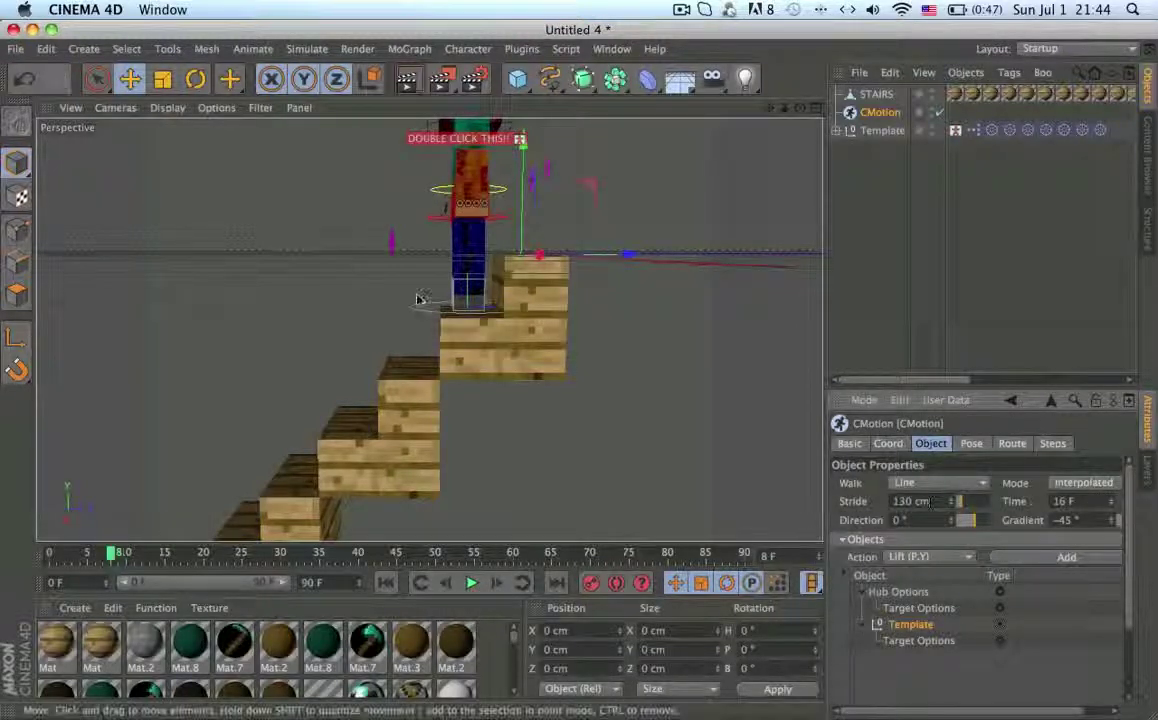
- Try a CMotion stride of 140 cm at frame 8 and compare the character's foot with the second stair
{"action": "scroll", "coordinate": [418, 295], "scroll_direction": "up", "scroll_amount": 5}
{"action": "scroll", "coordinate": [465, 300], "scroll_direction": "up", "scroll_amount": 3}
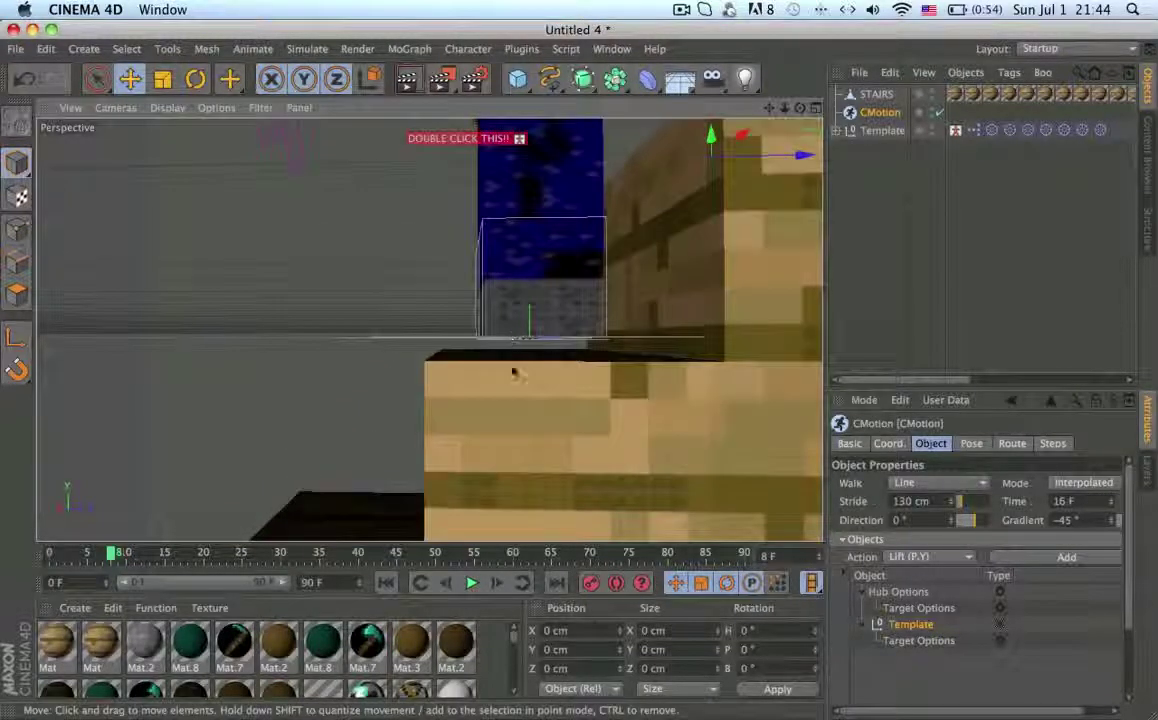
{"action": "left_click", "coordinate": [905, 502]}
{"action": "type", "text": "1"}
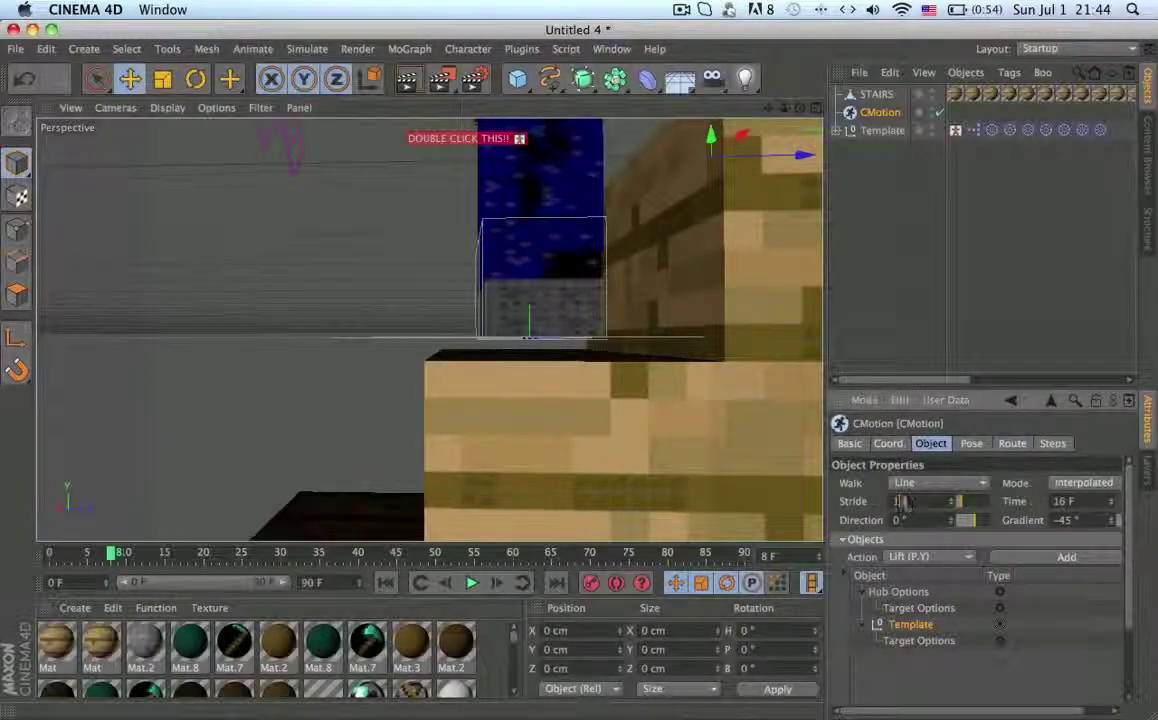
{"action": "type", "text": "40"}
{"action": "key", "text": "Return"}
{"action": "left_click_drag", "start_coordinate": [541, 389], "coordinate": [541, 386], "text": "alt"}
- Try CMotion stride lengths of 142 cm and 141.7 cm at frame 8, checking the foot against the stair surface
{"action": "double_click", "coordinate": [904, 502]}
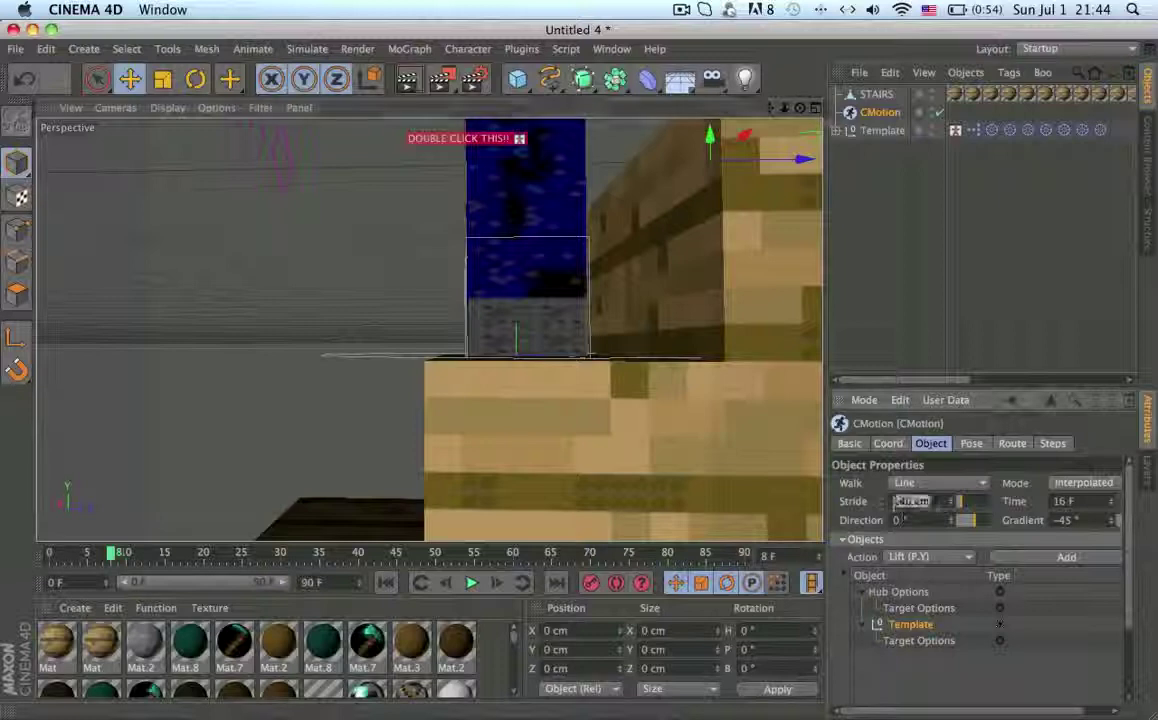
{"action": "type", "text": "142"}
{"action": "key", "text": "Return"}
{"action": "left_click_drag", "start_coordinate": [578, 278], "coordinate": [584, 286], "text": "alt"}
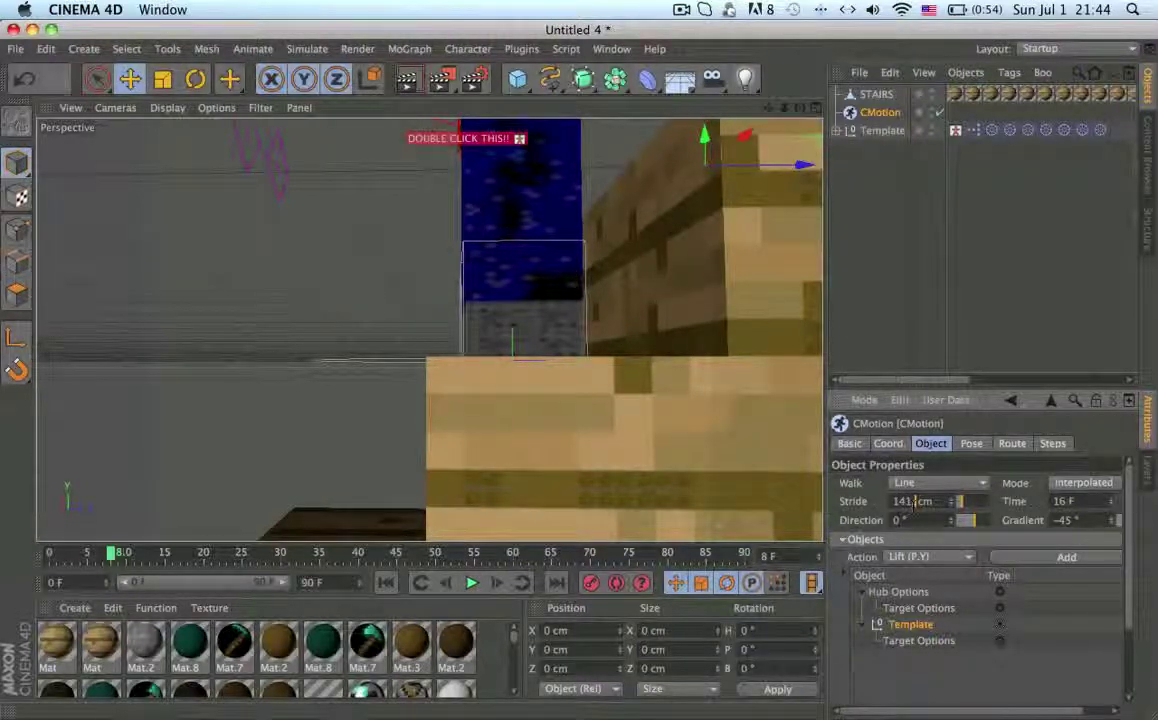
{"action": "left_click_drag", "start_coordinate": [659, 352], "coordinate": [664, 373], "text": "alt"}
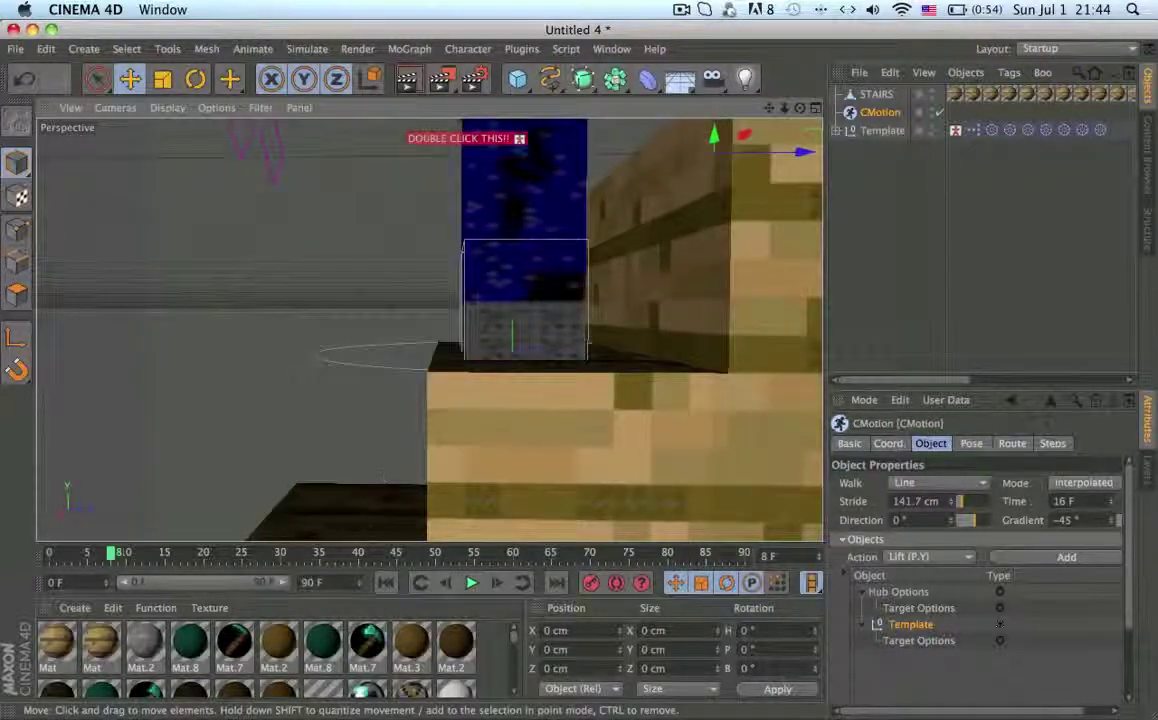
- Return the timeline to frame 0, advance it to frame 80, and locate the character farther down the staircase
{"action": "left_click_drag", "start_coordinate": [540, 296], "coordinate": [446, 235], "text": "alt"}
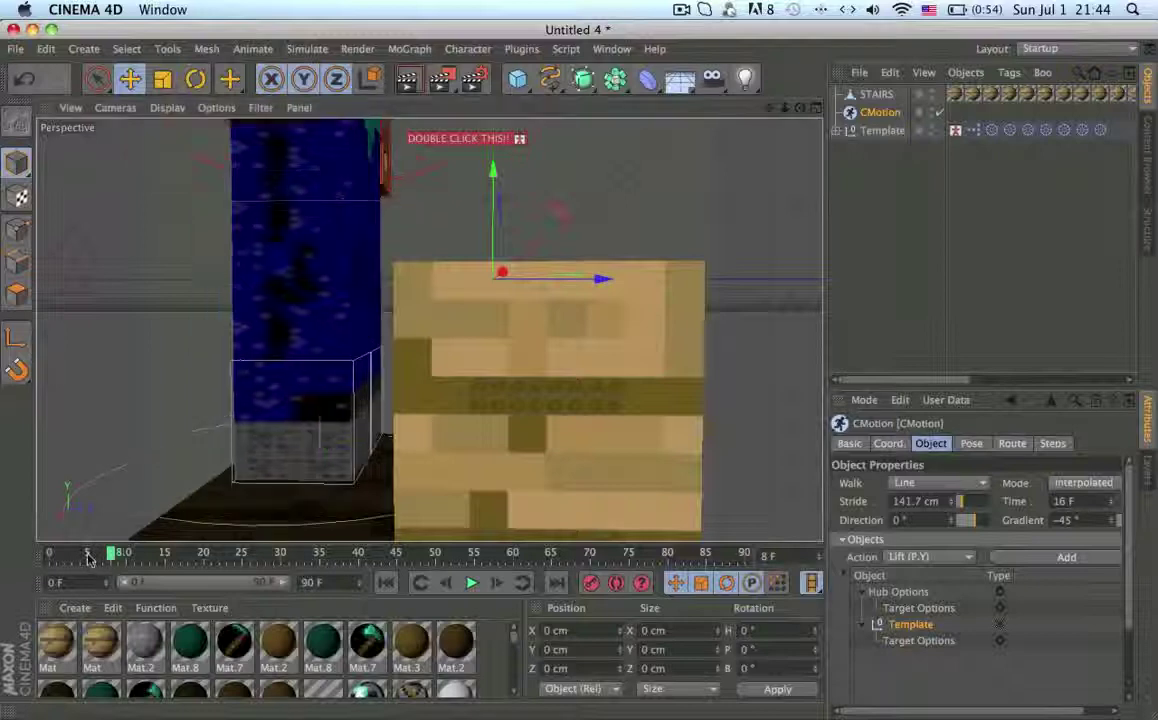
{"action": "left_click_drag", "start_coordinate": [90, 560], "coordinate": [3, 570]}
{"action": "left_click_drag", "start_coordinate": [207, 446], "coordinate": [261, 446], "text": "alt"}
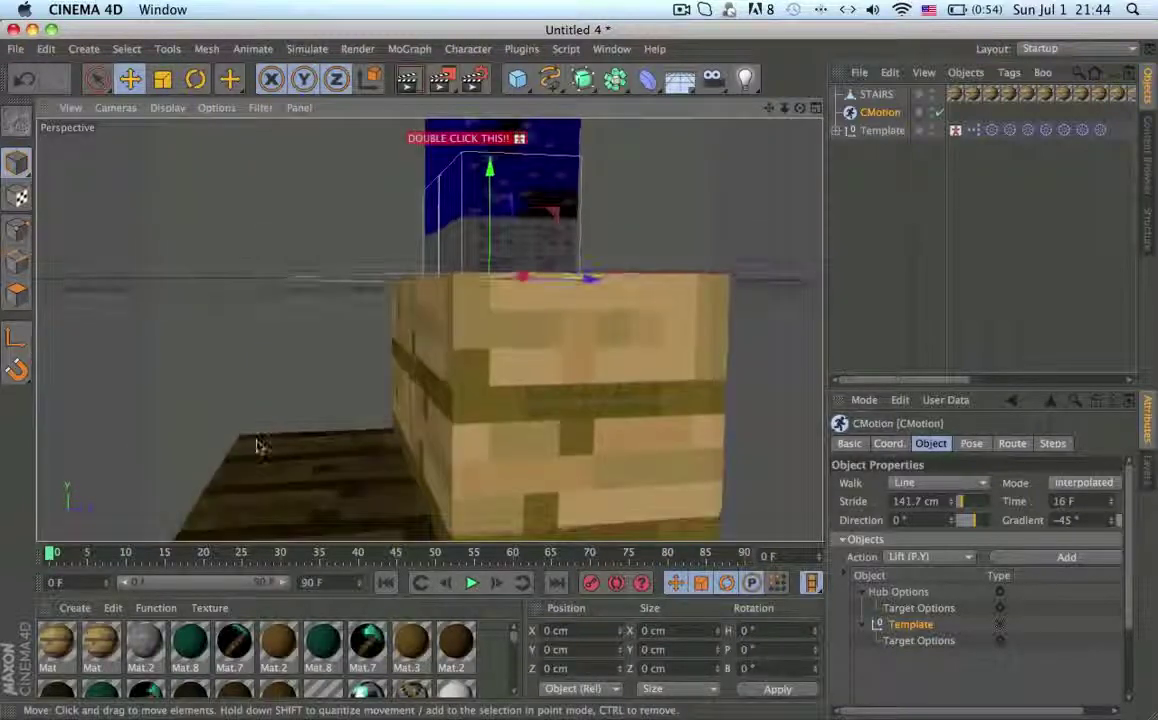
{"action": "middle_click_drag", "start_coordinate": [261, 446], "coordinate": [345, 330], "text": "alt"}
{"action": "left_click_drag", "start_coordinate": [98, 556], "coordinate": [690, 555]}
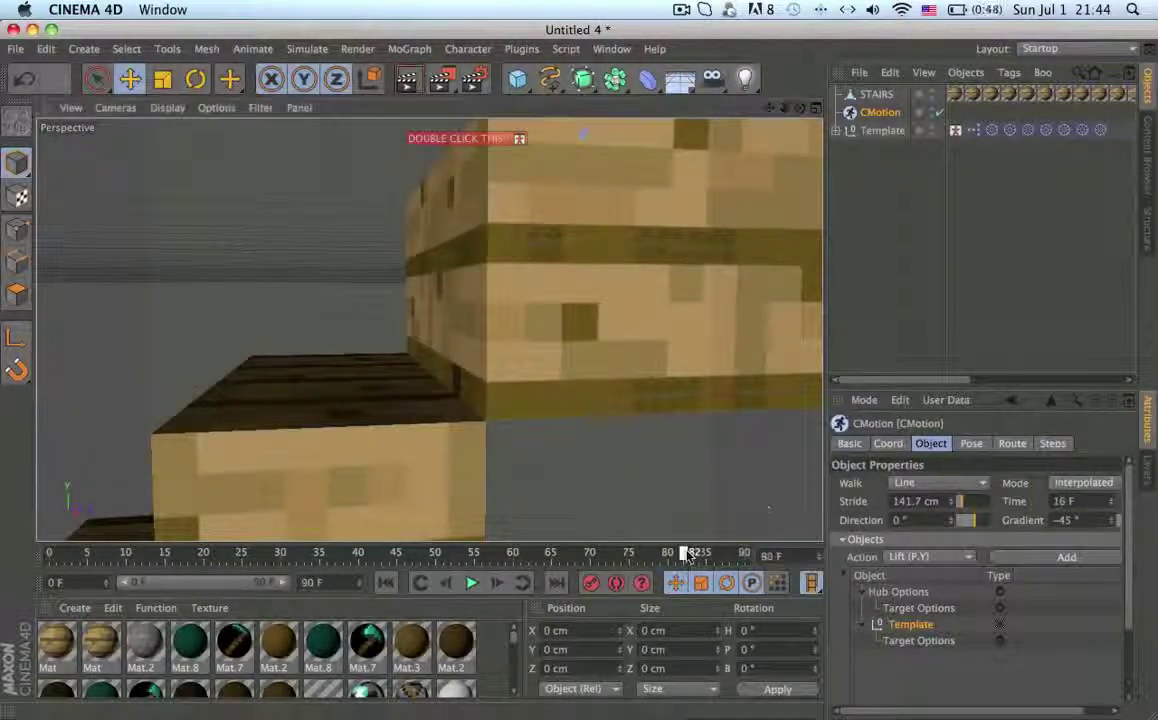
{"action": "left_click_drag", "start_coordinate": [602, 437], "coordinate": [468, 416], "text": "alt"}
{"action": "scroll", "coordinate": [468, 416], "scroll_direction": "down", "scroll_amount": 10}
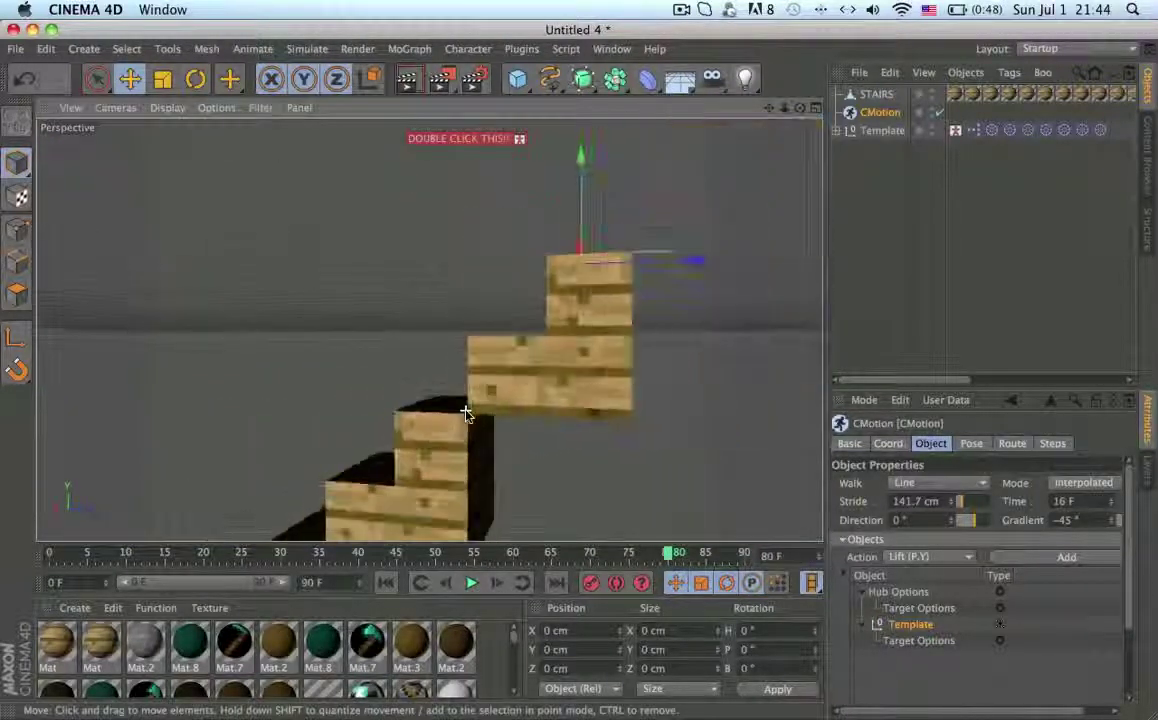
{"action": "middle_click_drag", "start_coordinate": [429, 330], "coordinate": [613, 205], "text": "alt"}
{"action": "left_click_drag", "start_coordinate": [429, 330], "coordinate": [395, 326], "text": "alt"}
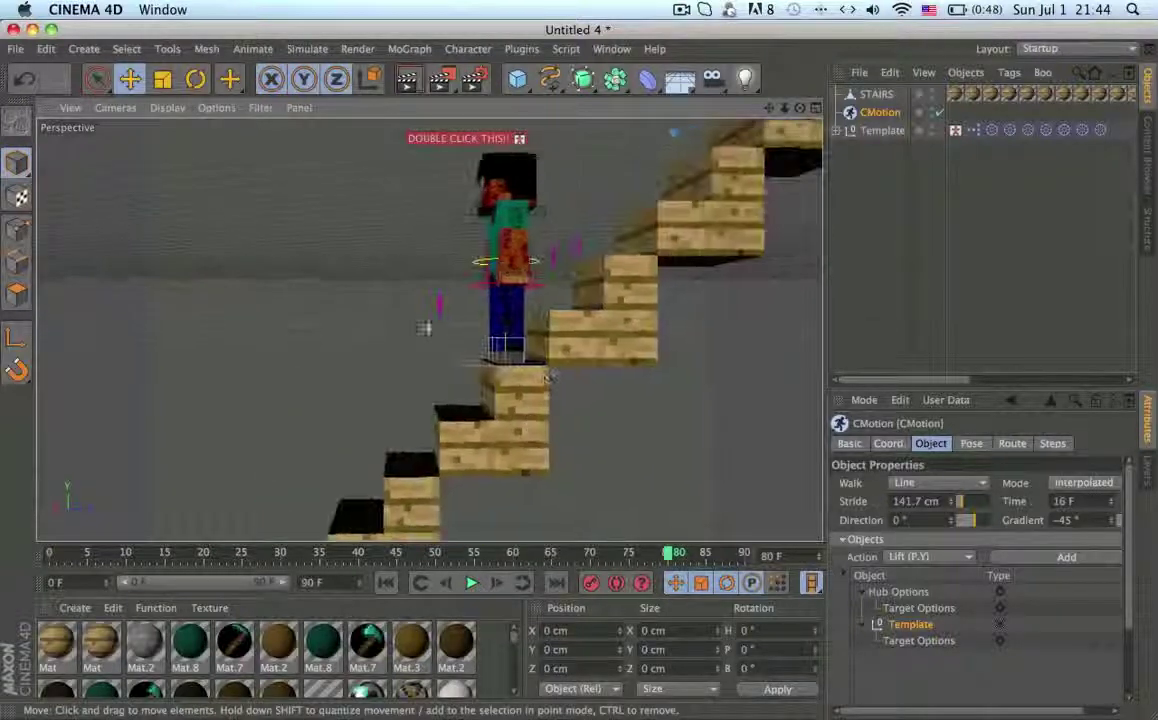
- Try a CMotion stride of 141.5 cm at frame 80 and check the foot's contact with the stair
{"action": "scroll", "coordinate": [530, 370], "scroll_direction": "up", "scroll_amount": 5}
{"action": "scroll", "coordinate": [530, 371], "scroll_direction": "up", "scroll_amount": 5}
{"action": "mouse_move", "coordinate": [471, 357]}
{"action": "left_mouse_down", "text": "alt"}
{"action": "mouse_move", "coordinate": [456, 337]}
{"action": "mouse_move", "coordinate": [518, 343]}
{"action": "mouse_move", "coordinate": [535, 323]}
{"action": "mouse_move", "coordinate": [460, 338]}
{"action": "mouse_move", "coordinate": [470, 335]}
{"action": "left_mouse_up", "text": "alt"}
{"action": "scroll", "coordinate": [436, 338], "scroll_direction": "down", "scroll_amount": 5}
{"action": "scroll", "coordinate": [436, 338], "scroll_direction": "up", "scroll_amount": 5}
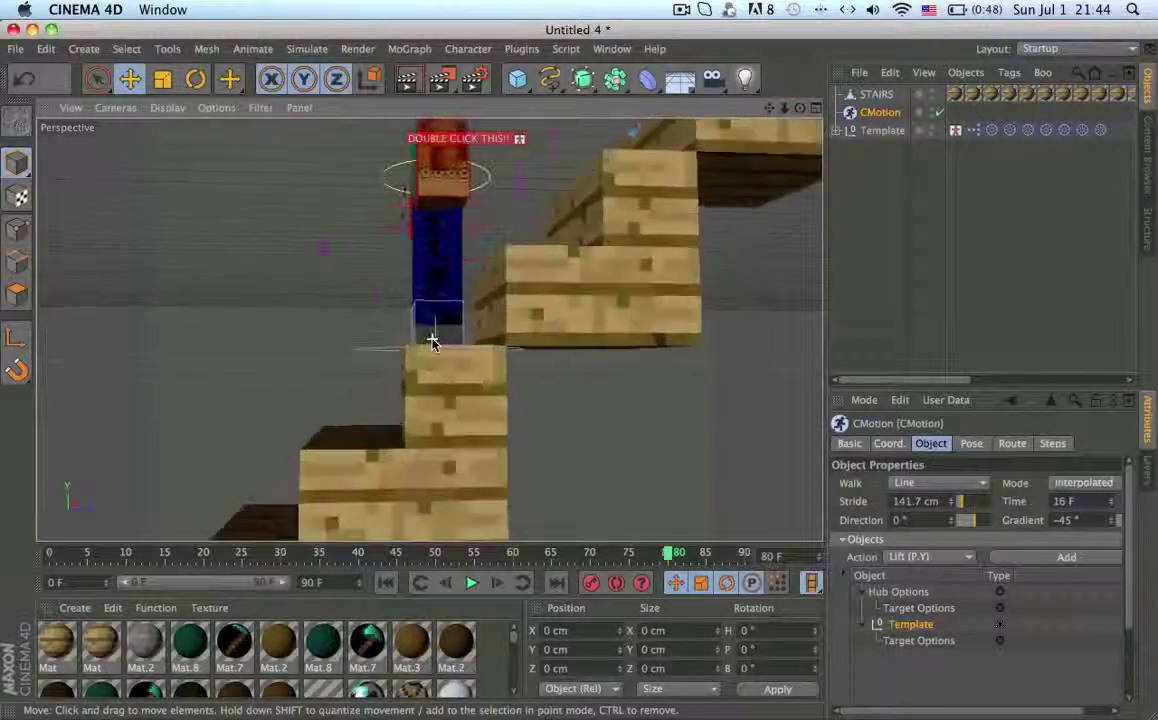
{"action": "left_click_drag", "start_coordinate": [953, 503], "coordinate": [953, 503]}
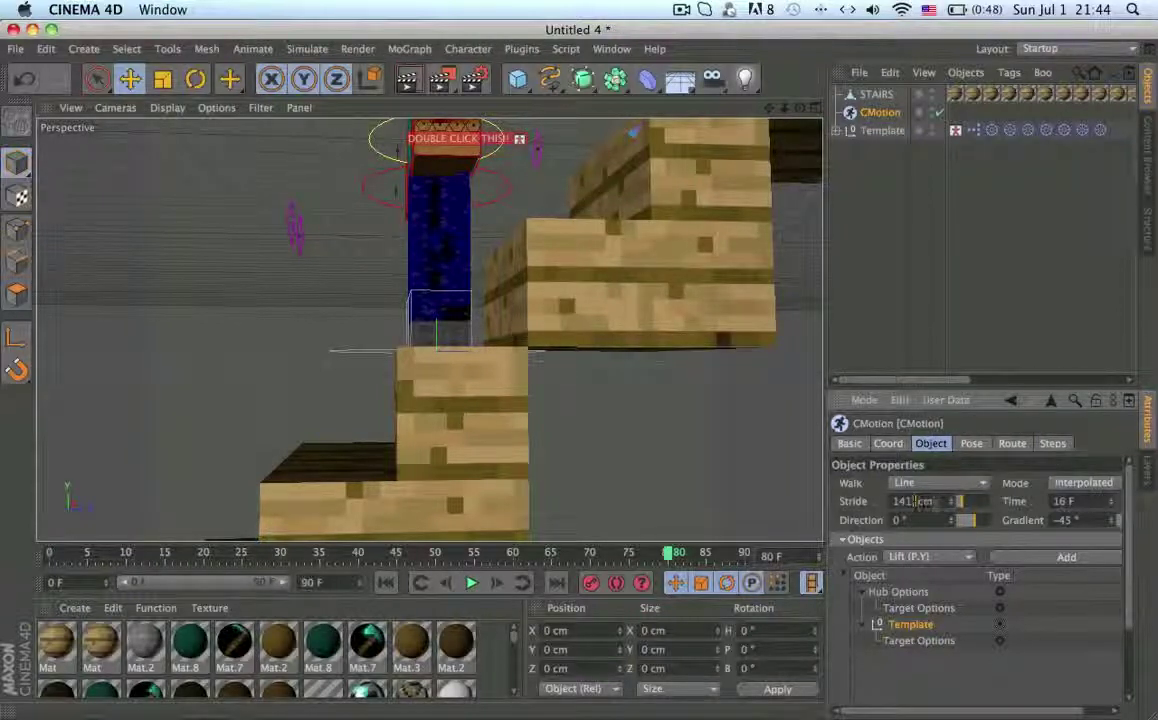
{"action": "left_click_drag", "start_coordinate": [496, 385], "coordinate": [486, 432], "text": "alt"}
{"action": "scroll", "coordinate": [446, 344], "scroll_direction": "up", "scroll_amount": 5}
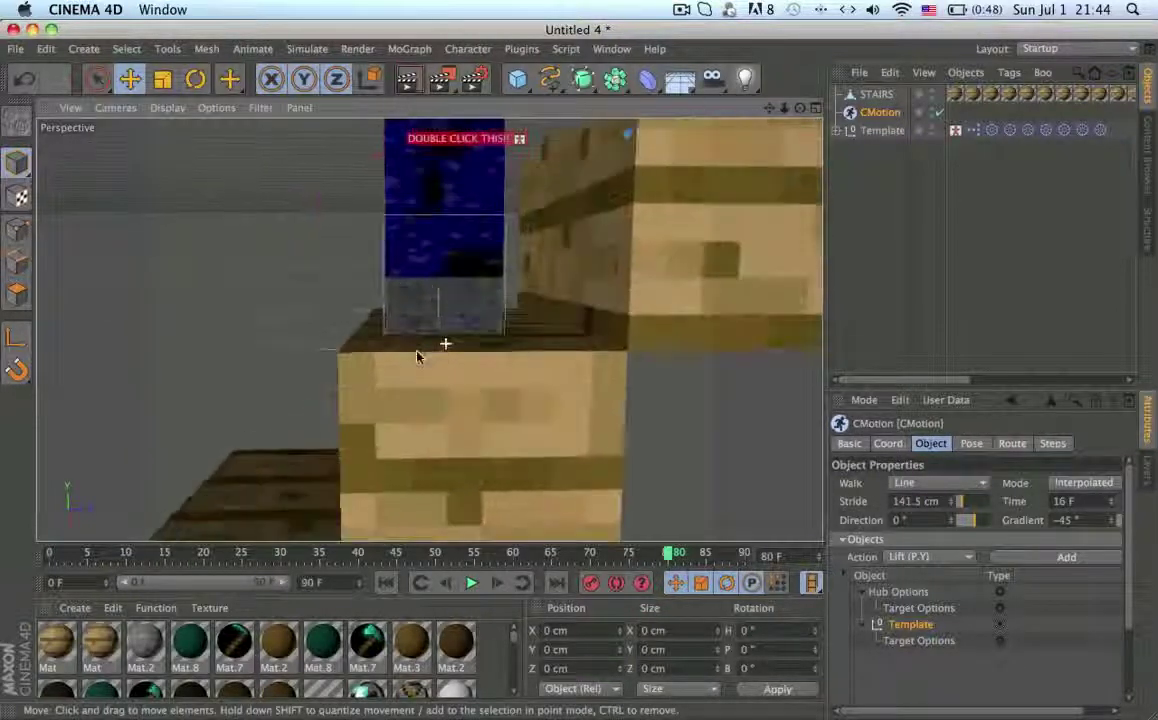
{"action": "mouse_move", "coordinate": [418, 357]}
{"action": "left_mouse_down", "text": "alt"}
{"action": "mouse_move", "coordinate": [393, 297]}
{"action": "mouse_move", "coordinate": [413, 293]}
{"action": "mouse_move", "coordinate": [416, 334]}
{"action": "left_mouse_up", "text": "alt"}
{"action": "left_click_drag", "start_coordinate": [408, 426], "coordinate": [564, 322], "text": "alt"}
{"action": "scroll", "coordinate": [560, 326], "scroll_direction": "down", "scroll_amount": 8}
{"action": "scroll", "coordinate": [564, 322], "scroll_direction": "down", "scroll_amount": 4}
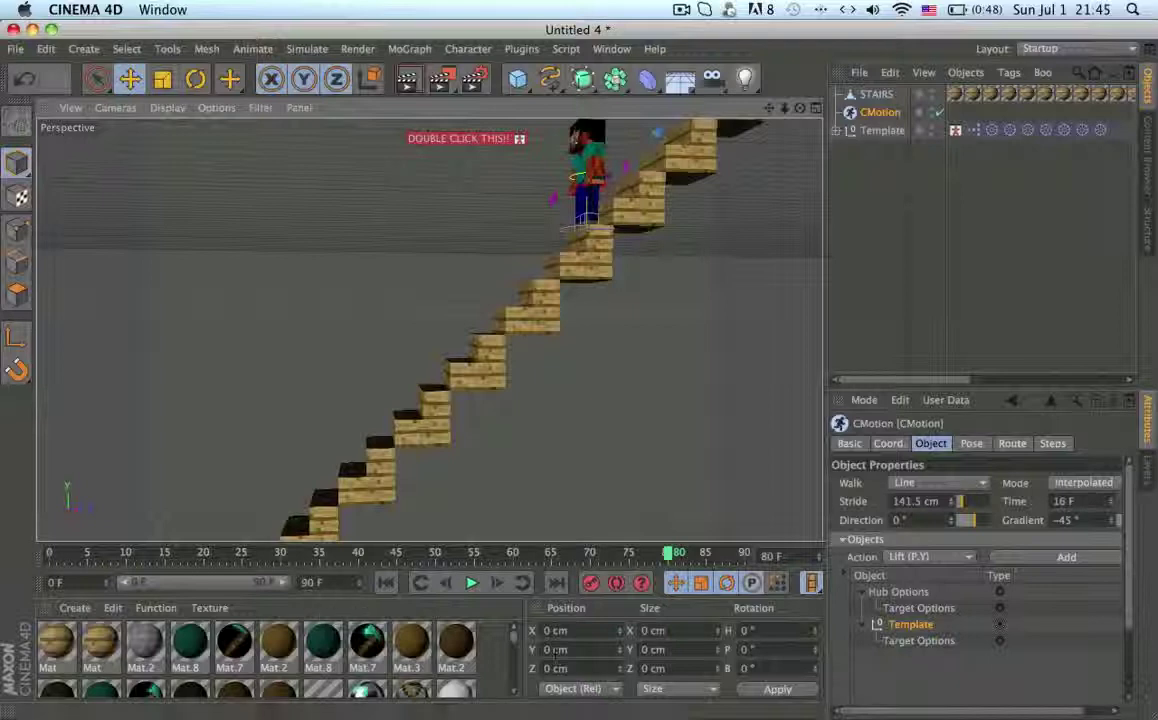
- Set the animation's end to frame 200, extend the preview range to match, and advance the timeline to frame 160
{"action": "double_click", "coordinate": [314, 583]}
{"action": "type", "text": "200"}
{"action": "key", "text": "Return"}
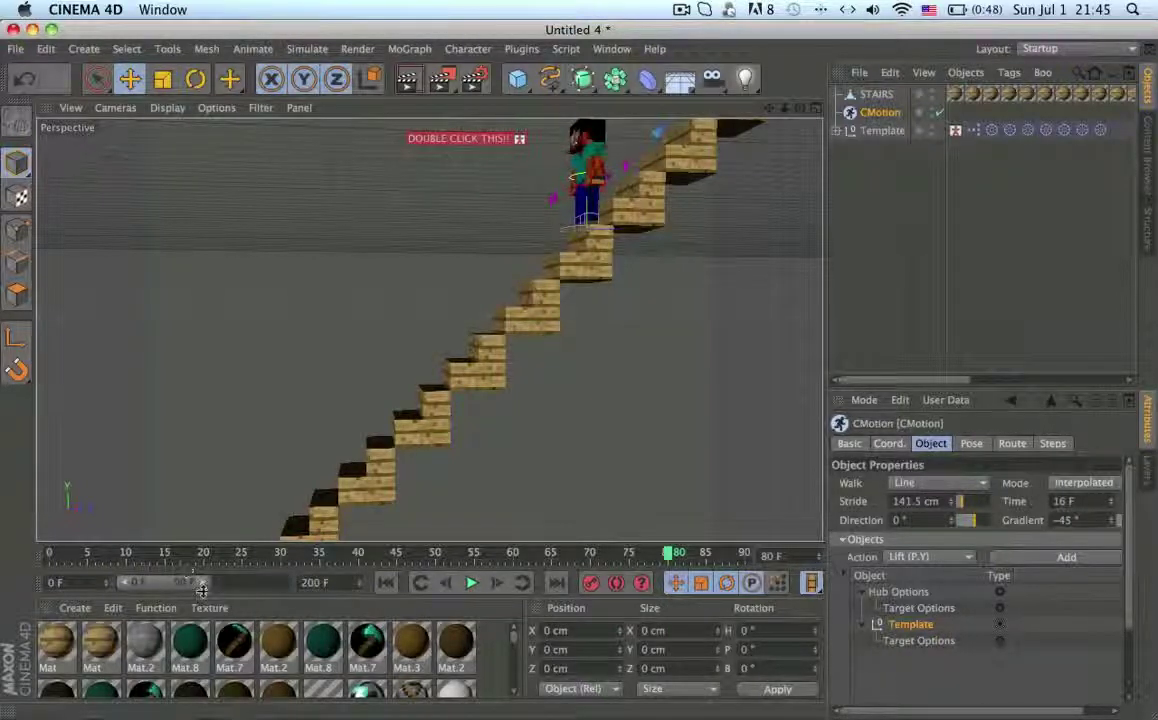
{"action": "left_click_drag", "start_coordinate": [202, 588], "coordinate": [607, 554]}
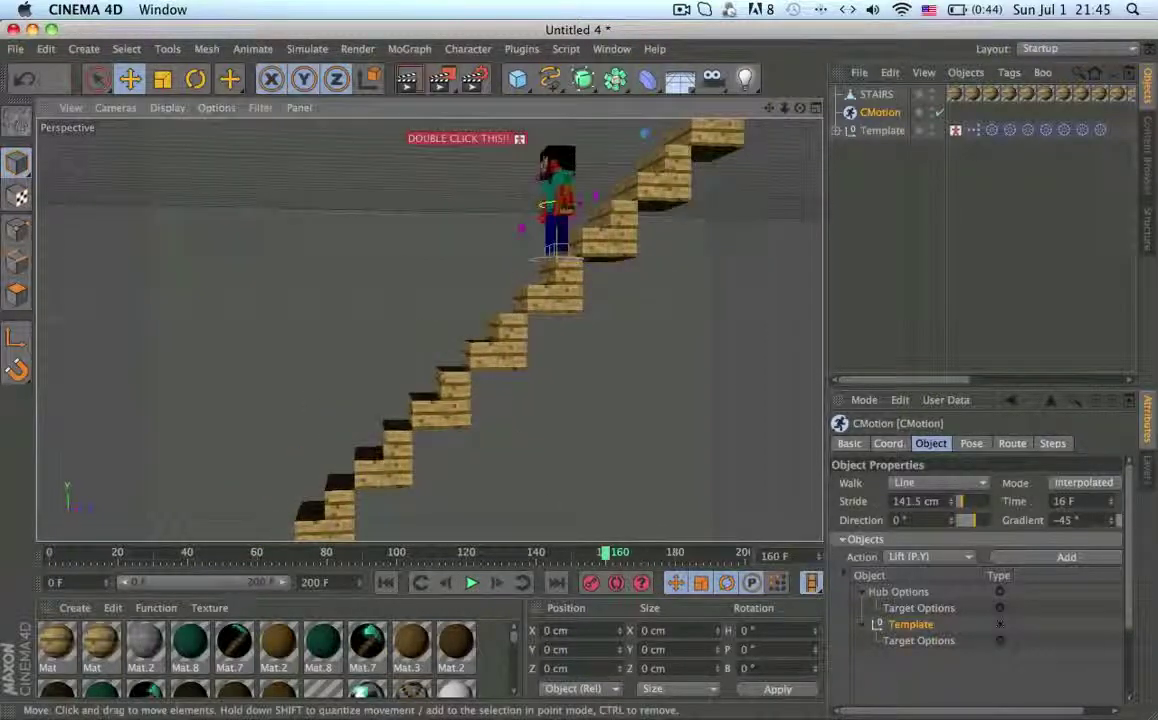
- Try a CMotion stride of 141.3 cm at frame 160, then refine it to 141.45 cm
{"action": "scroll", "coordinate": [527, 204], "scroll_direction": "up", "scroll_amount": 10}
{"action": "left_click_drag", "start_coordinate": [690, 346], "coordinate": [680, 380], "text": "alt"}
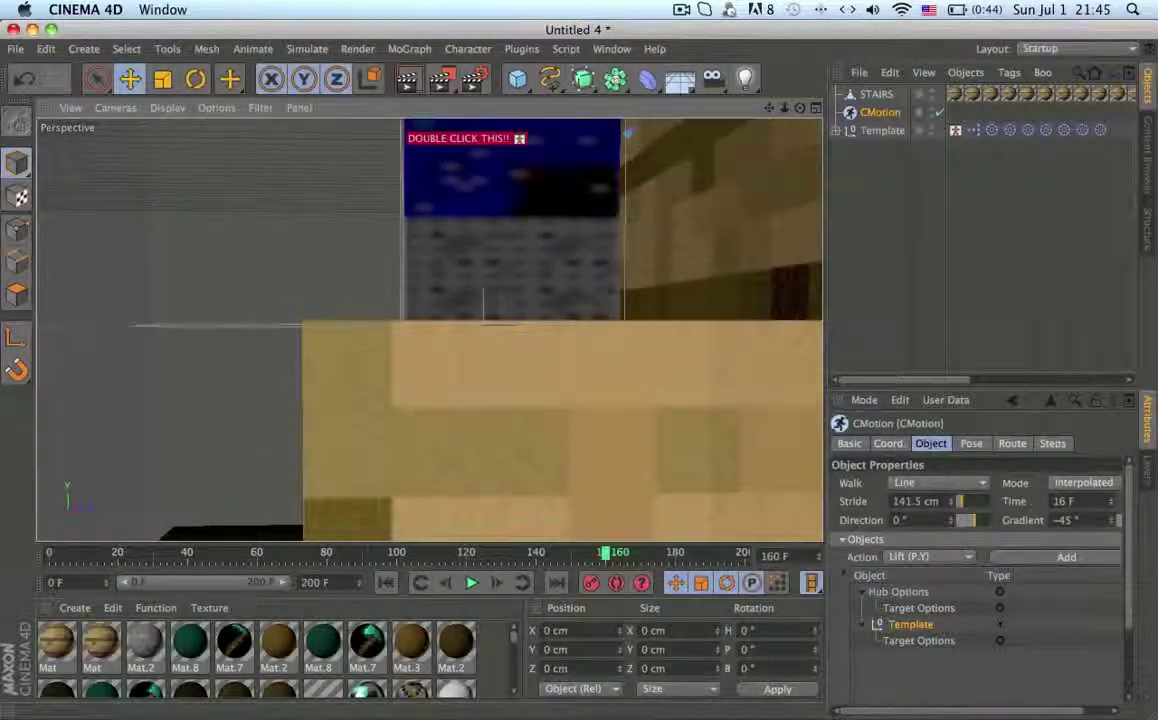
{"action": "type", "text": "3"}
{"action": "key", "text": "Return"}
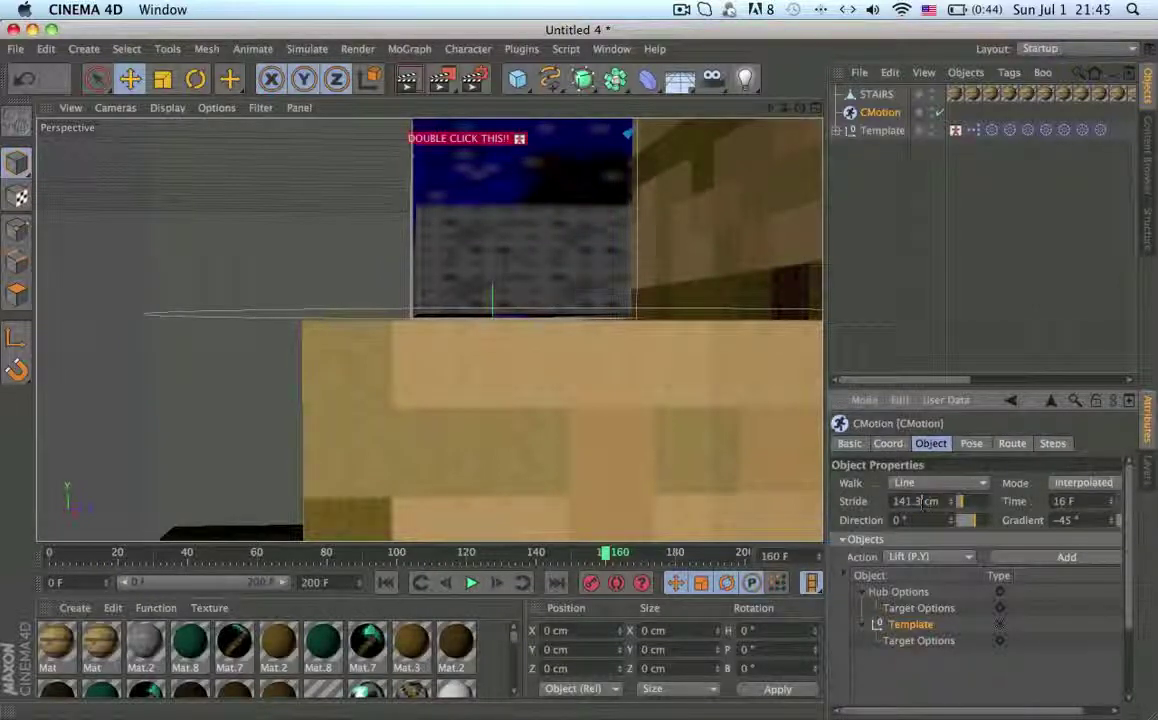
{"action": "type", "text": "45"}
{"action": "key", "text": "Return"}
{"action": "left_click_drag", "start_coordinate": [590, 285], "coordinate": [630, 285], "text": "alt"}
- Advance the timeline to frame 200 and examine how the character's feet sit on the stair
{"action": "left_click_drag", "start_coordinate": [607, 552], "coordinate": [757, 553]}
{"action": "middle_click_drag", "start_coordinate": [545, 405], "coordinate": [677, 212], "text": "alt"}
{"action": "mouse_move", "coordinate": [350, 490]}
{"action": "middle_mouse_down", "text": "alt"}
{"action": "mouse_move", "coordinate": [465, 424]}
{"action": "mouse_move", "coordinate": [500, 447]}
{"action": "middle_mouse_up", "text": "alt"}
{"action": "left_click_drag", "start_coordinate": [555, 452], "coordinate": [521, 433], "text": "alt"}
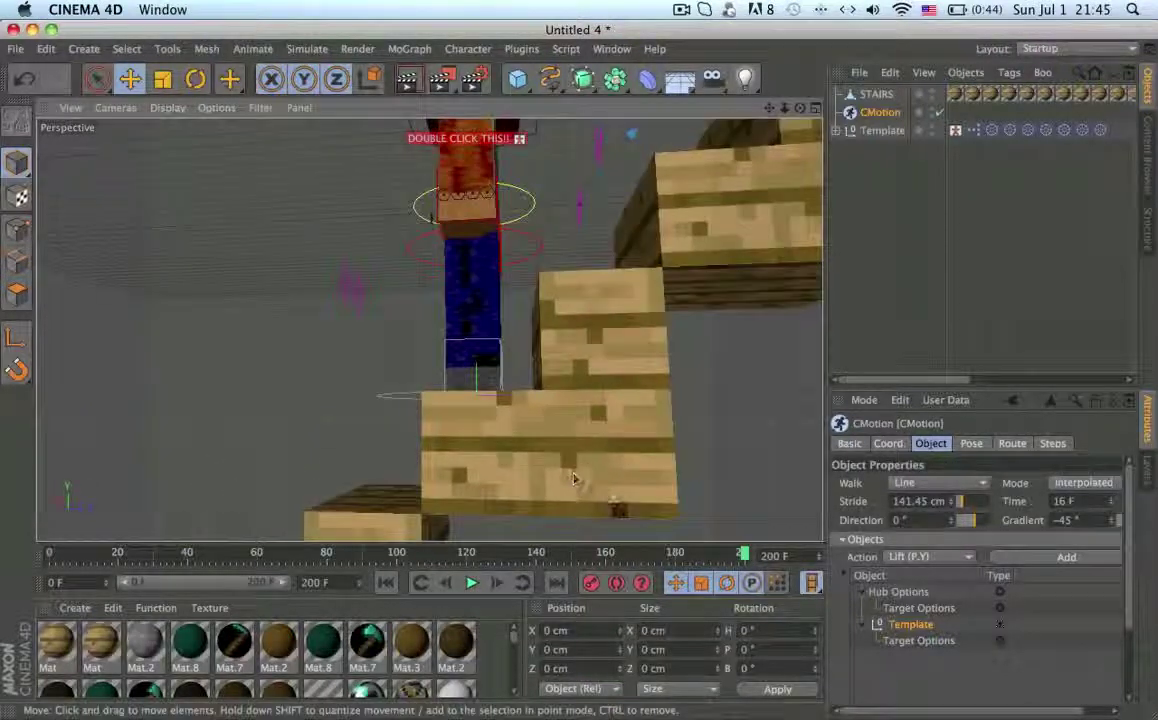
{"action": "left_click_drag", "start_coordinate": [582, 390], "coordinate": [508, 456], "text": "alt"}
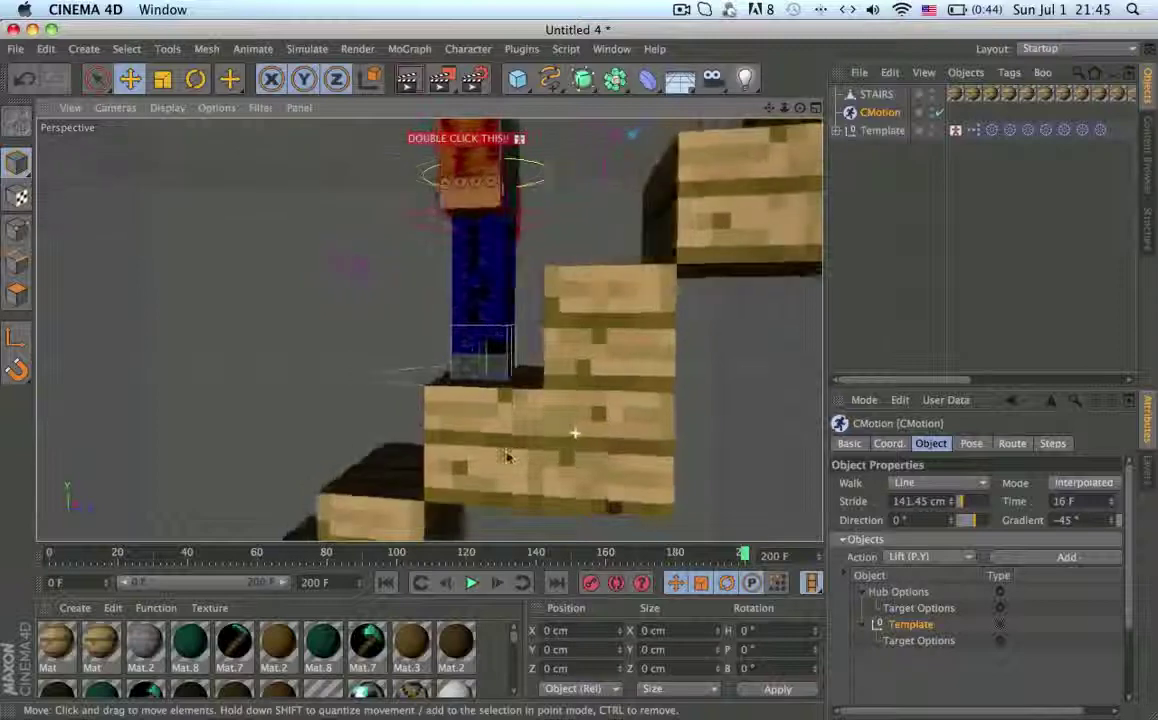
{"action": "scroll", "coordinate": [430, 388], "scroll_direction": "up", "scroll_amount": 4}
{"action": "left_click_drag", "start_coordinate": [569, 404], "coordinate": [618, 378], "text": "alt"}
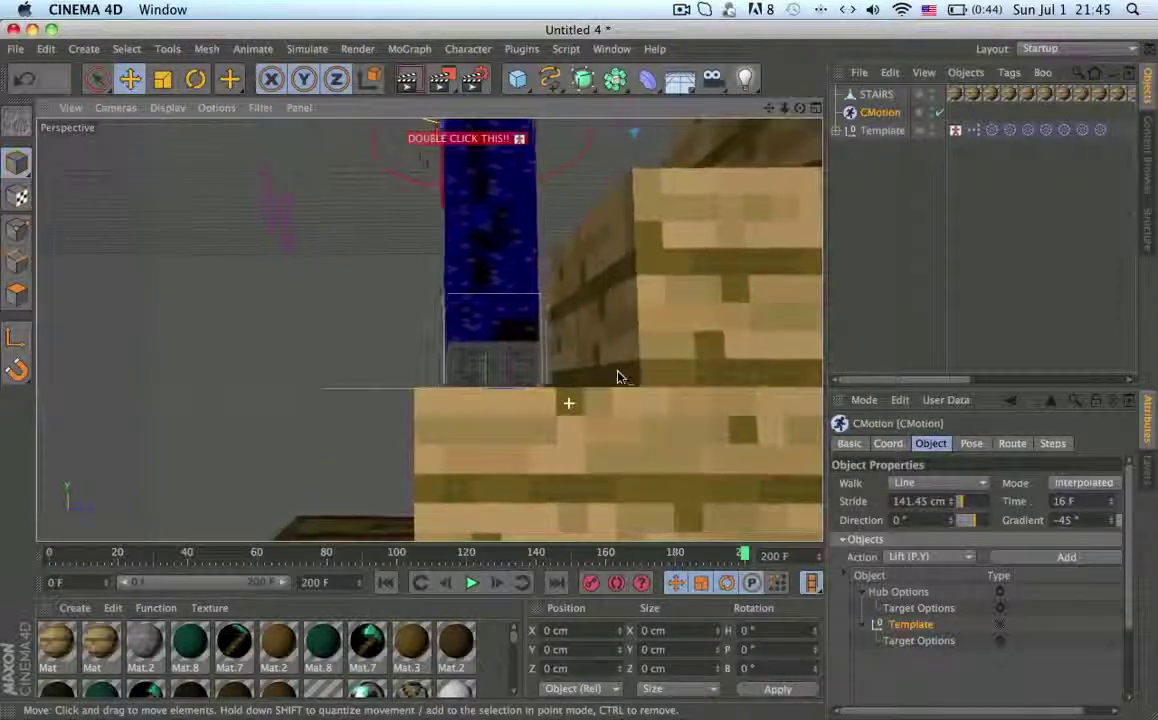
{"action": "scroll", "coordinate": [443, 375], "scroll_direction": "up", "scroll_amount": 3}
{"action": "scroll", "coordinate": [443, 375], "scroll_direction": "down", "scroll_amount": 10}
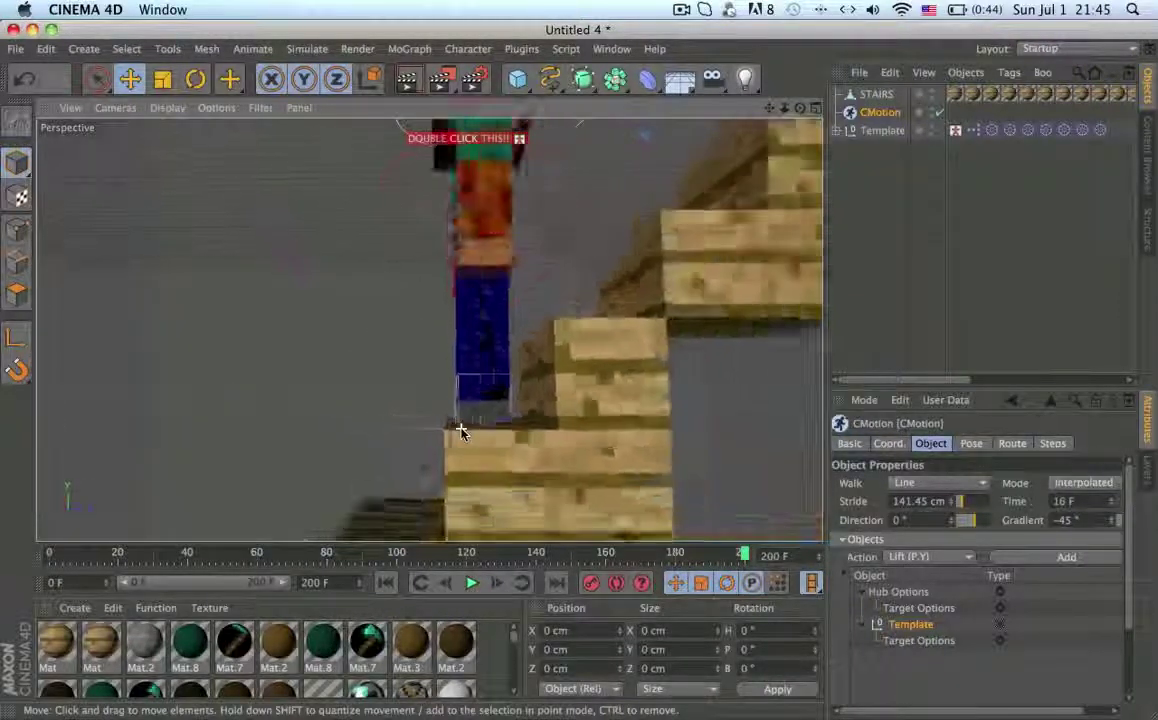
{"action": "middle_click_drag", "start_coordinate": [524, 420], "coordinate": [357, 421], "text": "alt"}
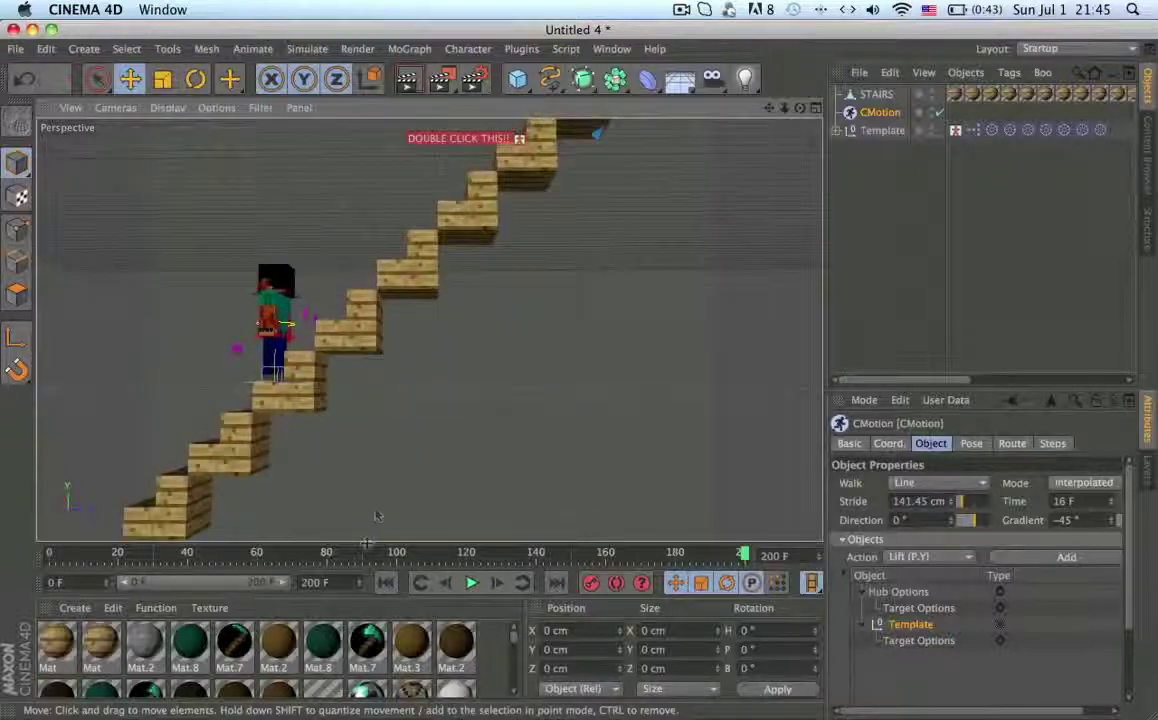
- Return the timeline to frame 0 and view the character's feet on the top stair
{"action": "left_click", "coordinate": [365, 551]}
{"action": "middle_click_drag", "start_coordinate": [467, 264], "coordinate": [265, 717], "text": "alt"}
{"action": "left_click_drag", "start_coordinate": [623, 279], "coordinate": [621, 322], "text": "alt"}
{"action": "middle_click_drag", "start_coordinate": [621, 322], "coordinate": [520, 364], "text": "alt"}
{"action": "scroll", "coordinate": [506, 352], "scroll_direction": "up", "scroll_amount": 10}
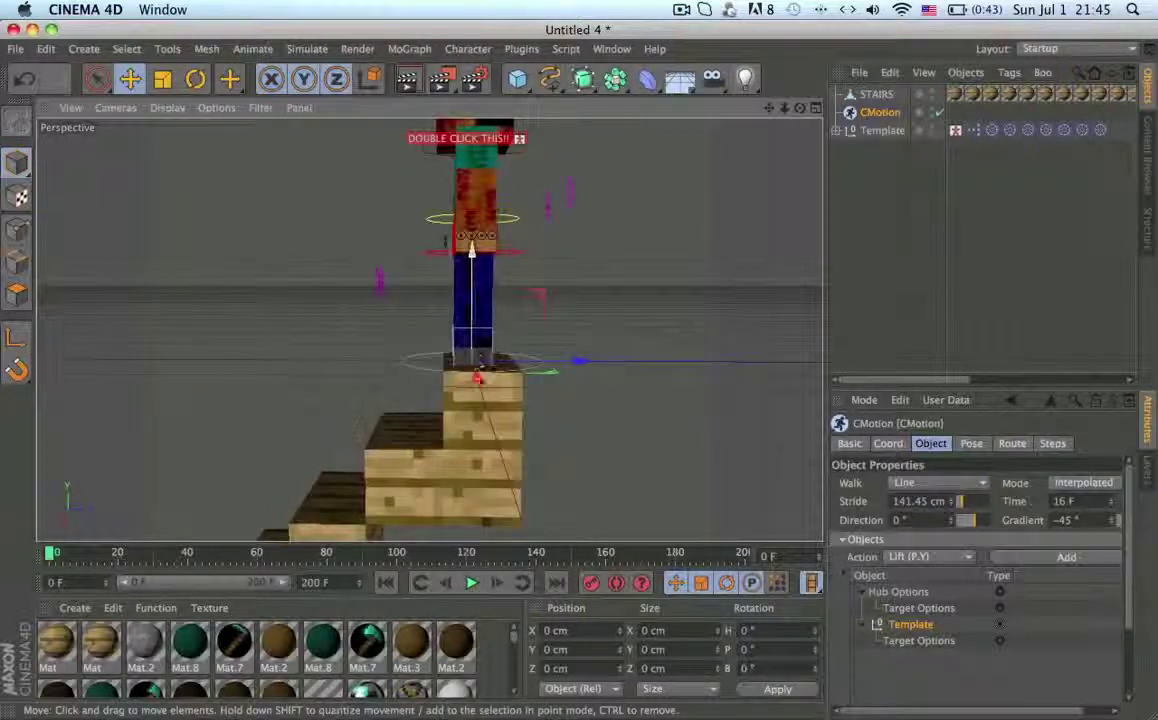
{"action": "left_click_drag", "start_coordinate": [506, 352], "coordinate": [513, 402], "text": "alt"}
- Deselect the CMotion object and examine the circular controller around the character's feet
{"action": "left_click", "coordinate": [545, 364]}
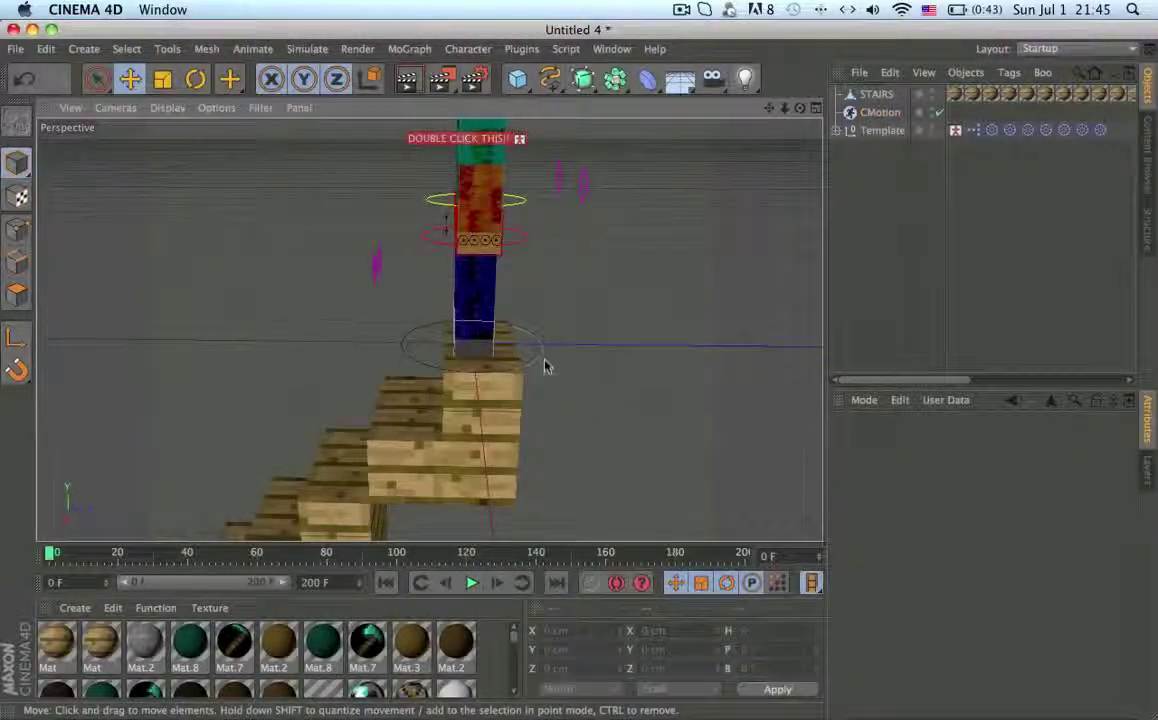
{"action": "left_click", "coordinate": [538, 356]}
{"action": "left_click", "coordinate": [536, 354]}
{"action": "scroll", "coordinate": [536, 354], "scroll_direction": "up", "scroll_amount": 5}
{"action": "left_click", "coordinate": [546, 378]}
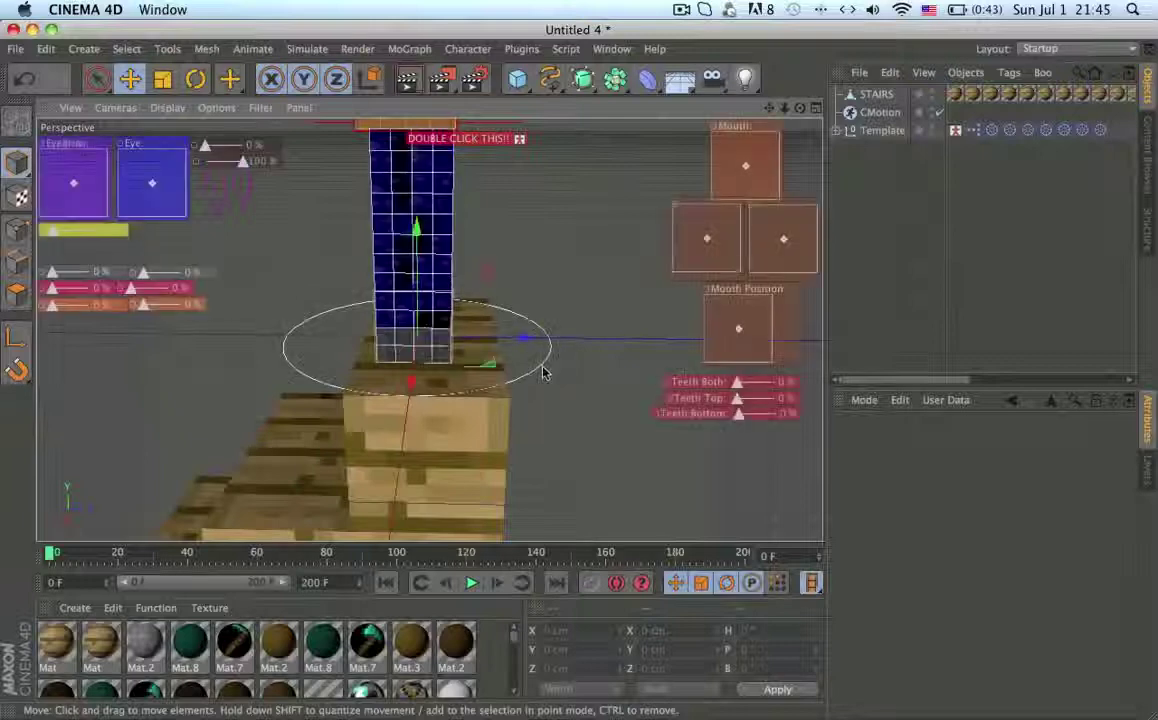
{"action": "left_click_drag", "start_coordinate": [543, 362], "coordinate": [571, 344], "text": "alt"}
{"action": "left_click", "coordinate": [442, 338]}
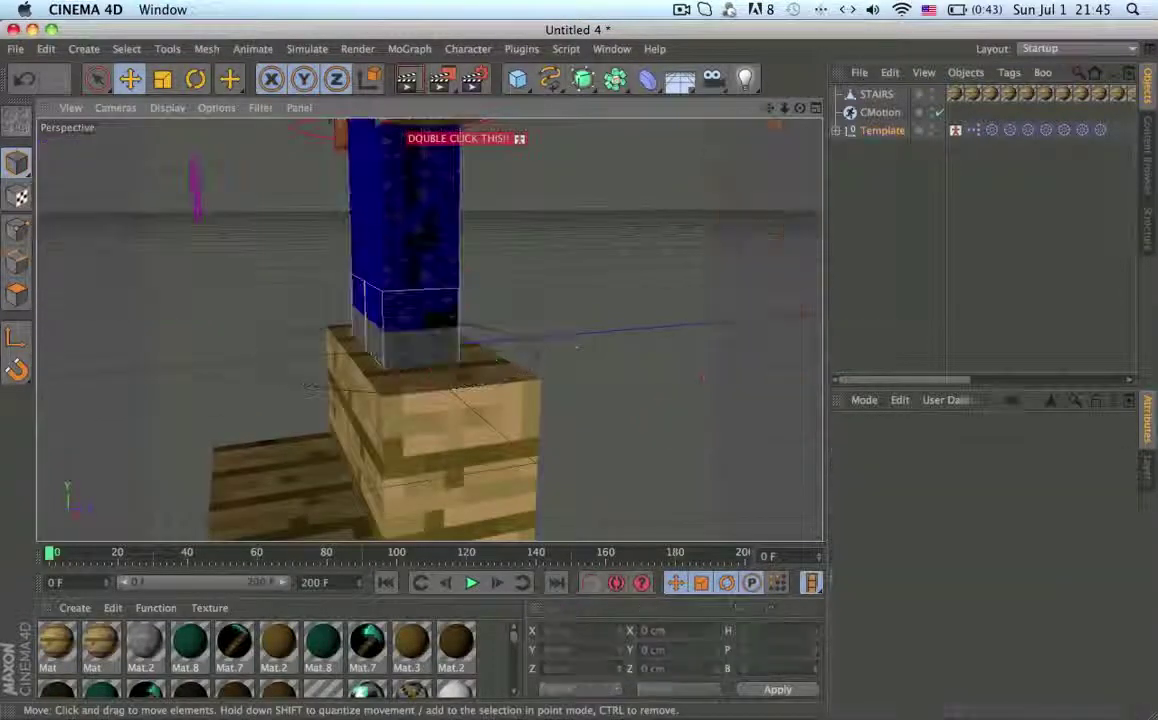
- Add a null object and set its display shape to Circle
{"action": "left_click", "coordinate": [520, 79]}
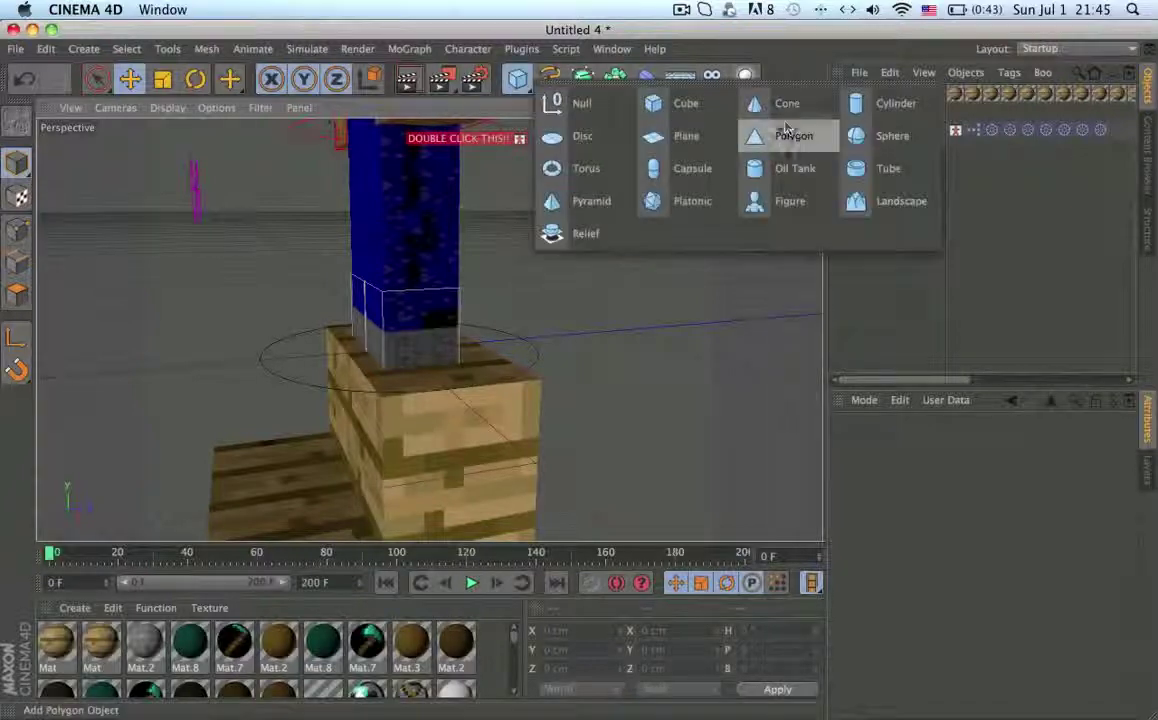
{"action": "left_click", "coordinate": [572, 103]}
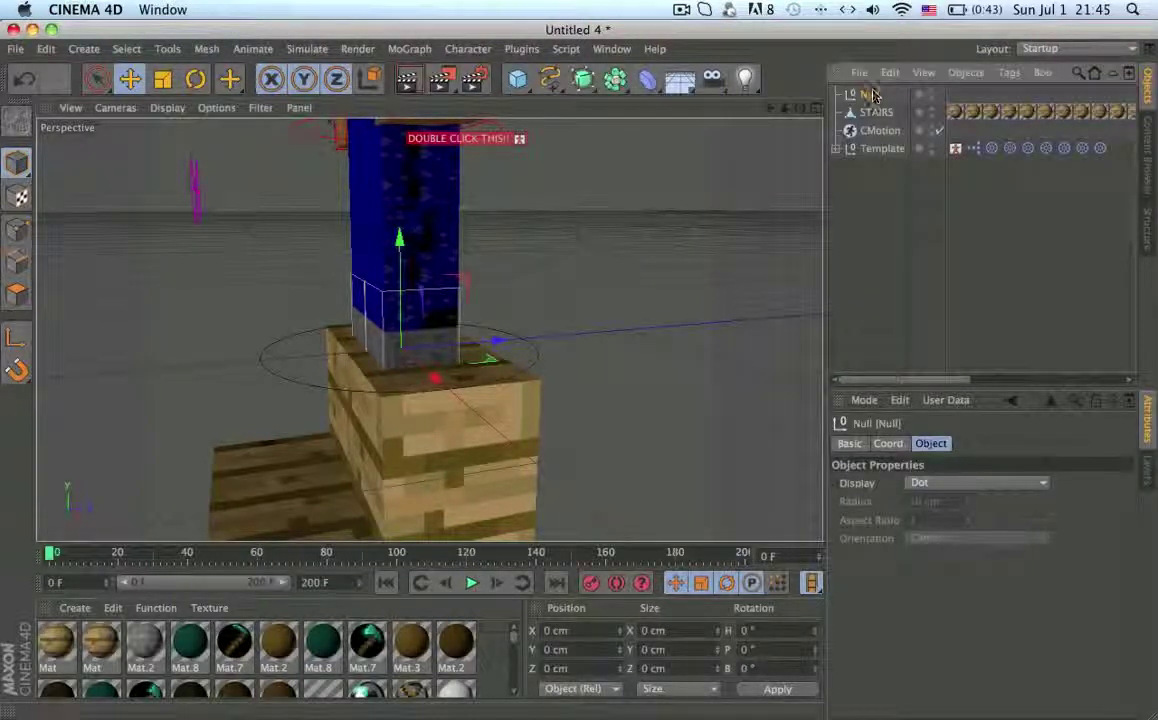
{"action": "left_click", "coordinate": [933, 485]}
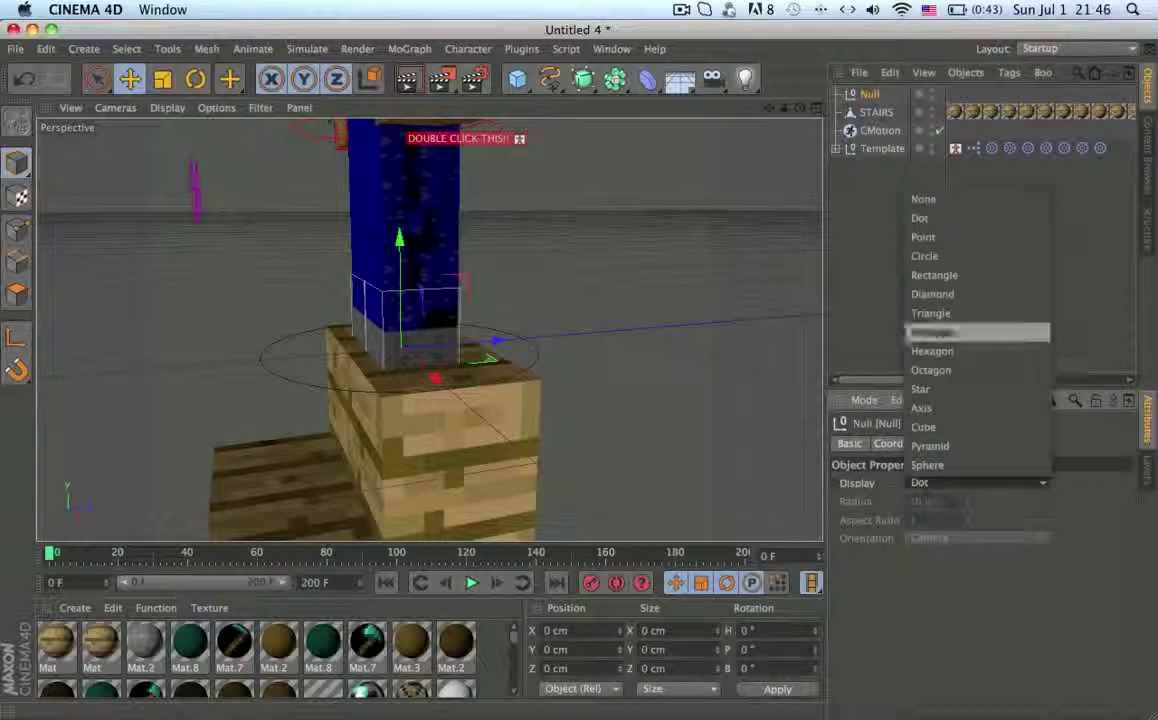
{"action": "left_click", "coordinate": [975, 258]}
- Orient the null's circle to the XZ plane and enlarge its radius to 61 cm
{"action": "left_click", "coordinate": [938, 538]}
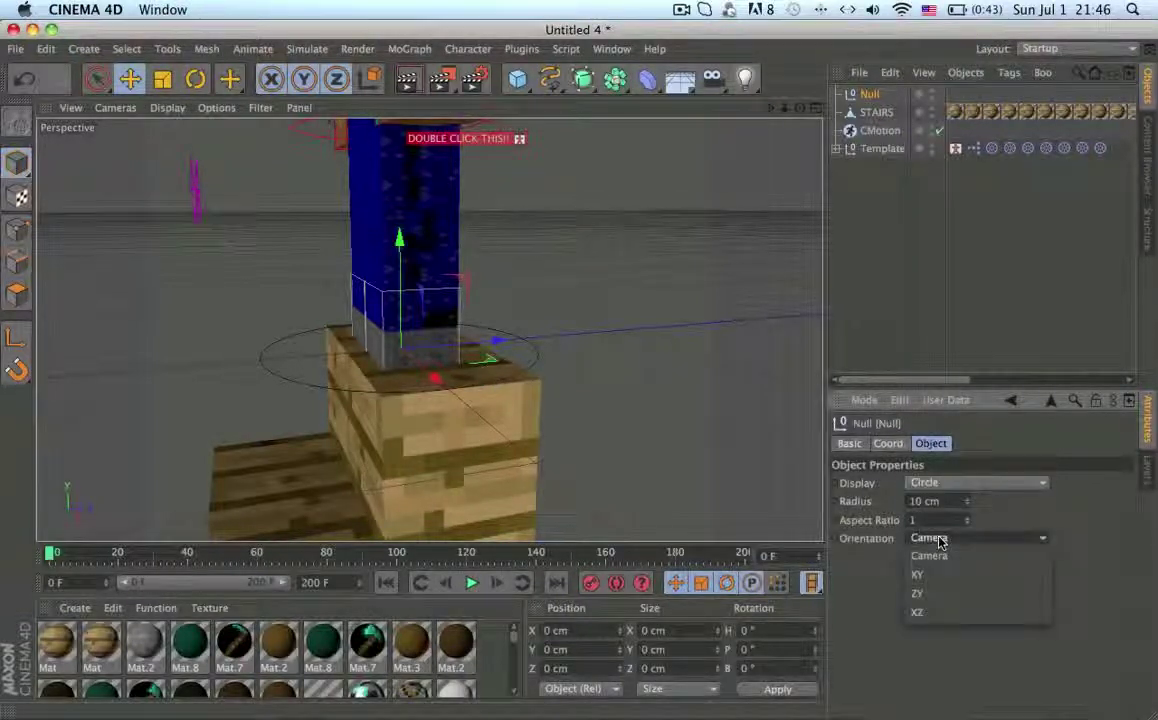
{"action": "left_click", "coordinate": [938, 595]}
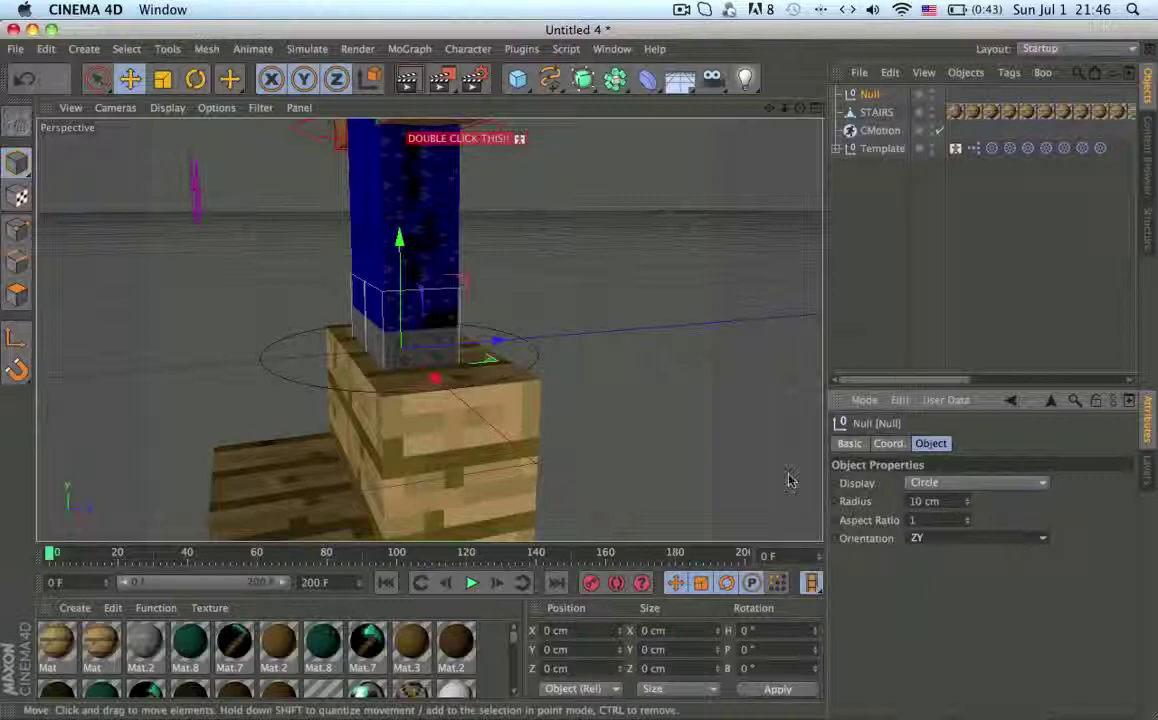
{"action": "left_click", "coordinate": [945, 540]}
{"action": "left_click", "coordinate": [940, 612]}
{"action": "left_click_drag", "start_coordinate": [240, 380], "coordinate": [349, 359], "text": "alt"}
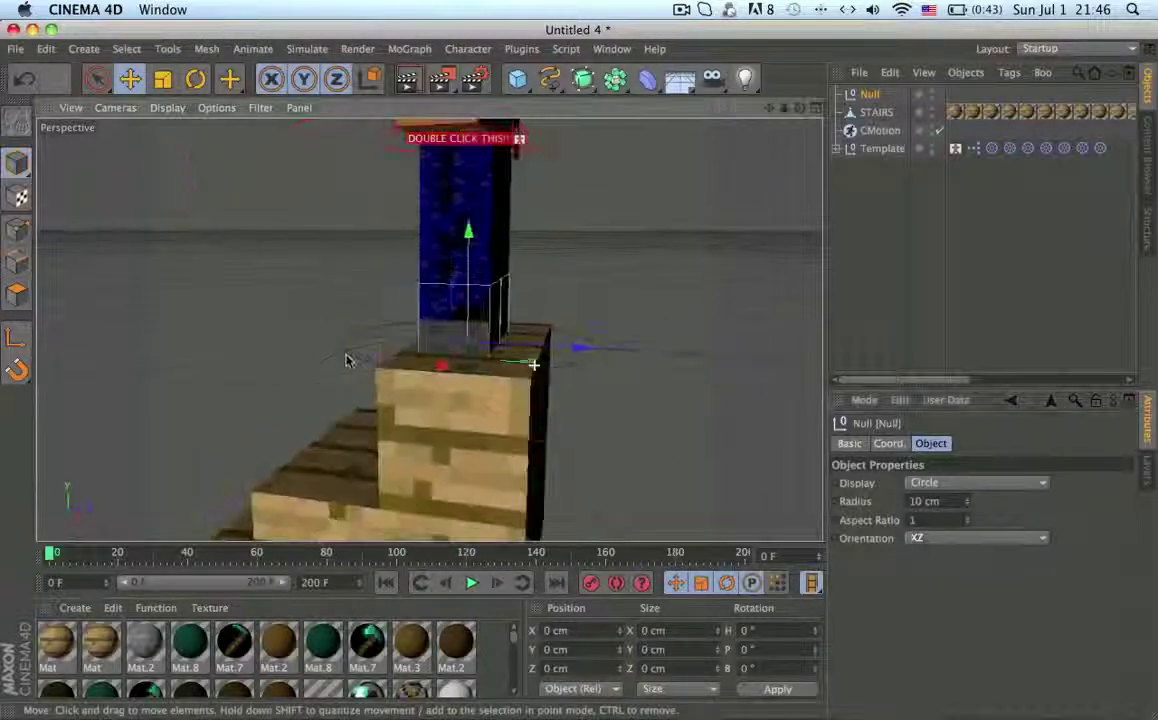
{"action": "left_click", "coordinate": [940, 501]}
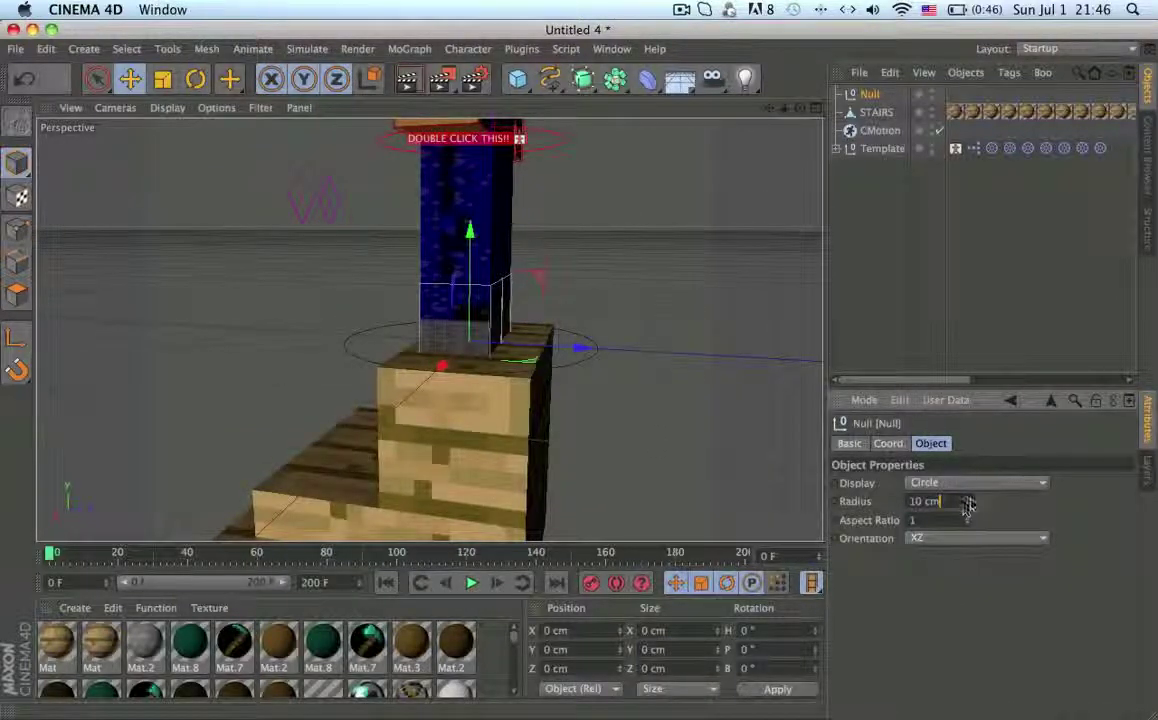
{"action": "mouse_move", "coordinate": [968, 505]}
{"action": "left_mouse_down"}
{"action": "mouse_move", "coordinate": [1058, 505]}
{"action": "mouse_move", "coordinate": [970, 504]}
{"action": "left_mouse_up"}
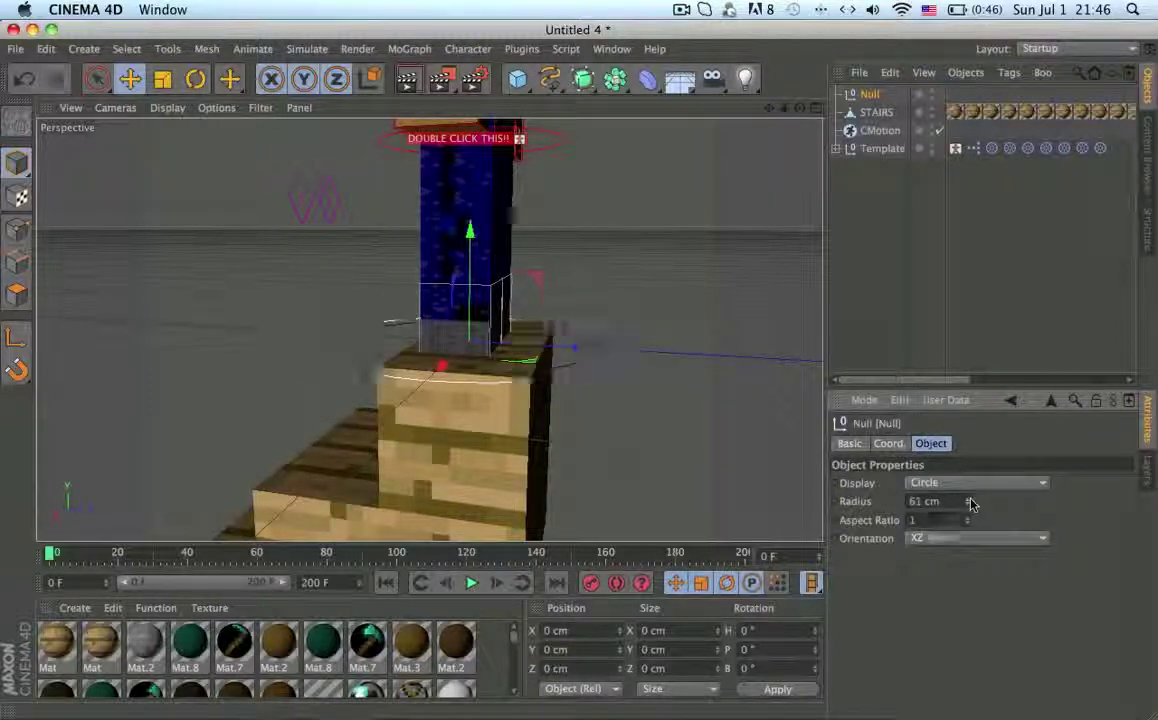
- Delete the circular null from the scene
{"action": "key", "text": "super+z"}
{"action": "key", "text": "super+z"}
{"action": "left_click", "coordinate": [872, 95]}
{"action": "key", "text": "Delete"}
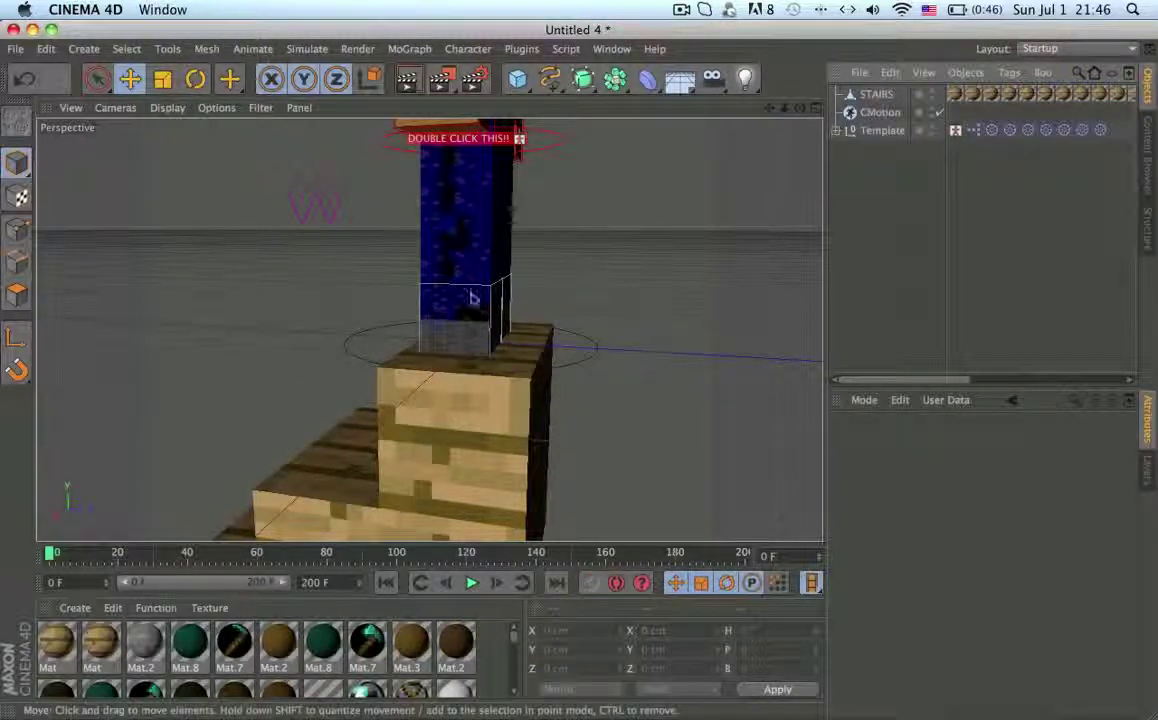
- Examine the character's feet on the top stair from the side at frame 0
{"action": "left_click", "coordinate": [904, 131]}
{"action": "left_click", "coordinate": [890, 210]}
{"action": "left_click_drag", "start_coordinate": [488, 248], "coordinate": [499, 416], "text": "alt"}
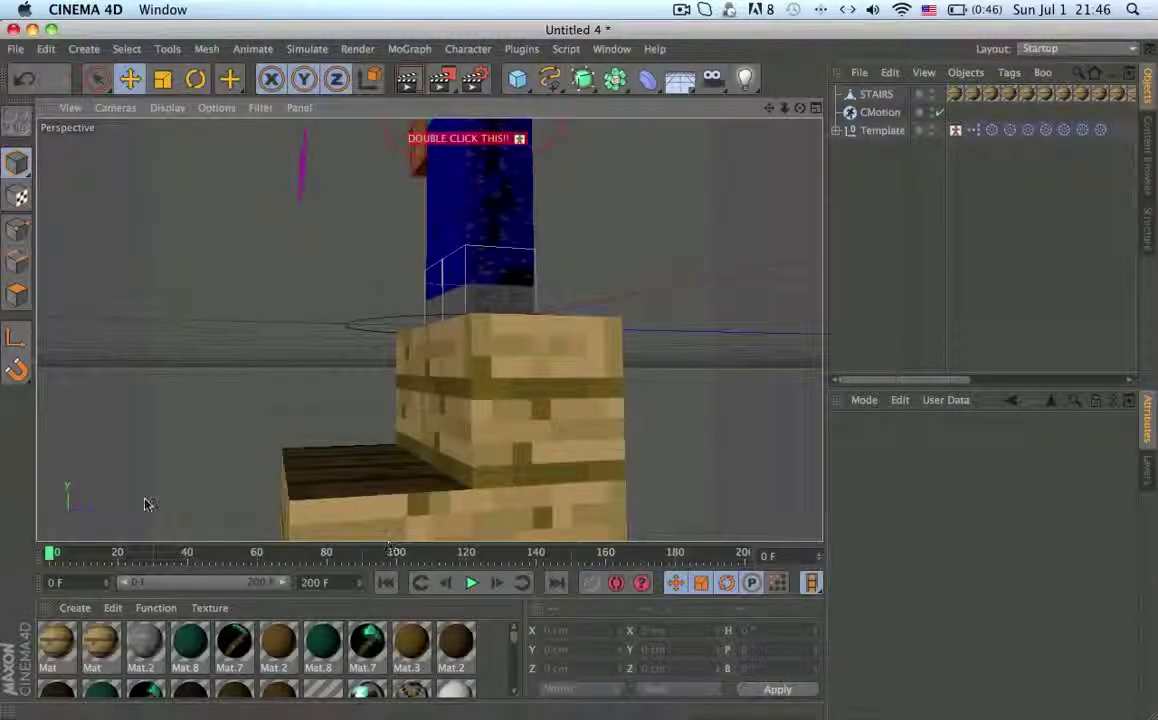
{"action": "mouse_move", "coordinate": [50, 553]}
{"action": "left_mouse_down"}
{"action": "mouse_move", "coordinate": [75, 560]}
{"action": "mouse_move", "coordinate": [50, 556]}
{"action": "left_mouse_up"}
{"action": "left_click_drag", "start_coordinate": [400, 420], "coordinate": [494, 486], "text": "alt"}
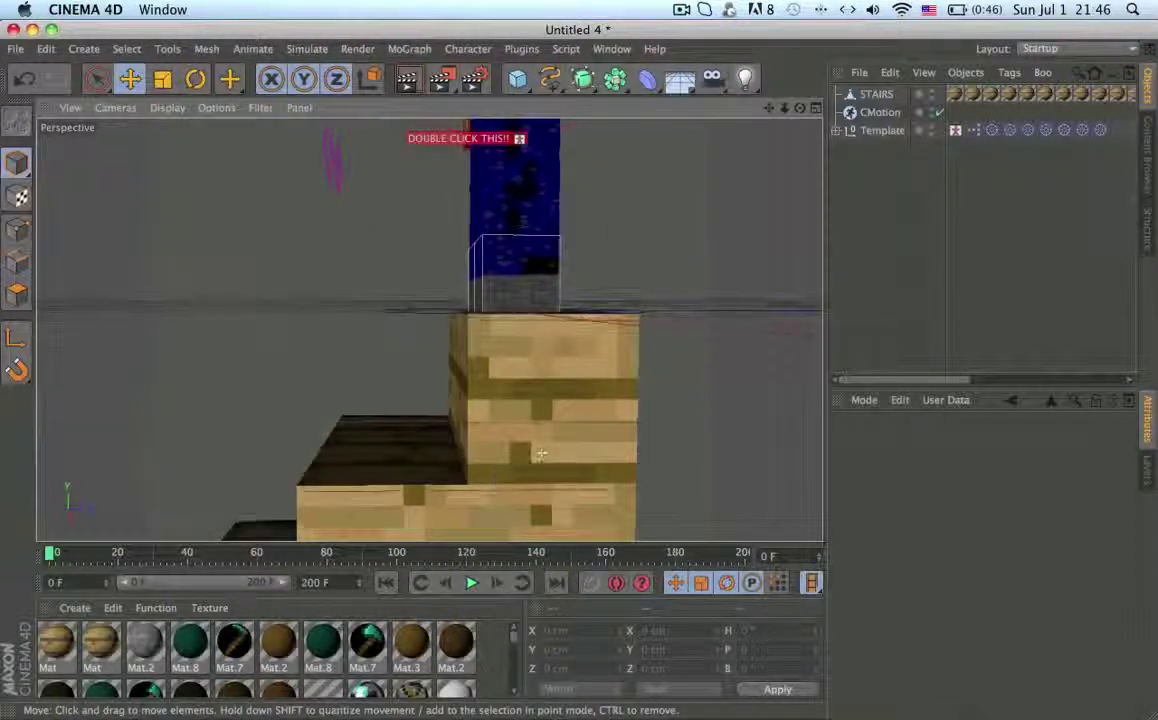
- Expand the Template hierarchy and inspect the character's Visual Selector in its own window, closing it when done
{"action": "left_click", "coordinate": [836, 130]}
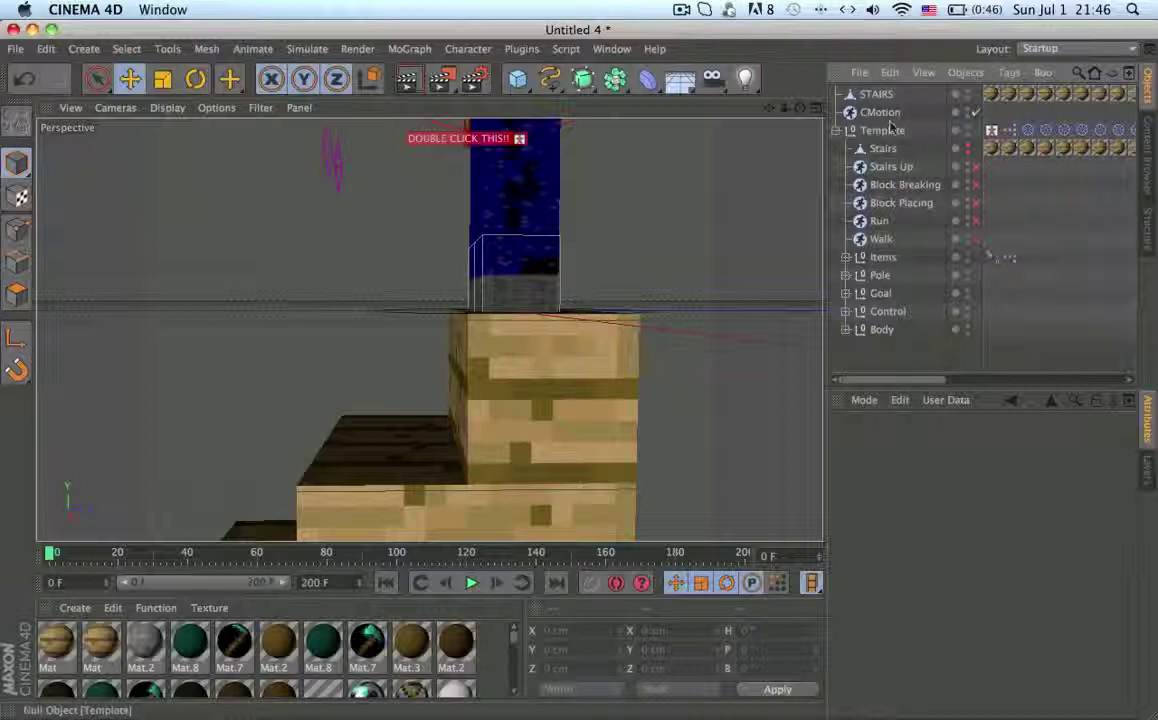
{"action": "left_click", "coordinate": [857, 114]}
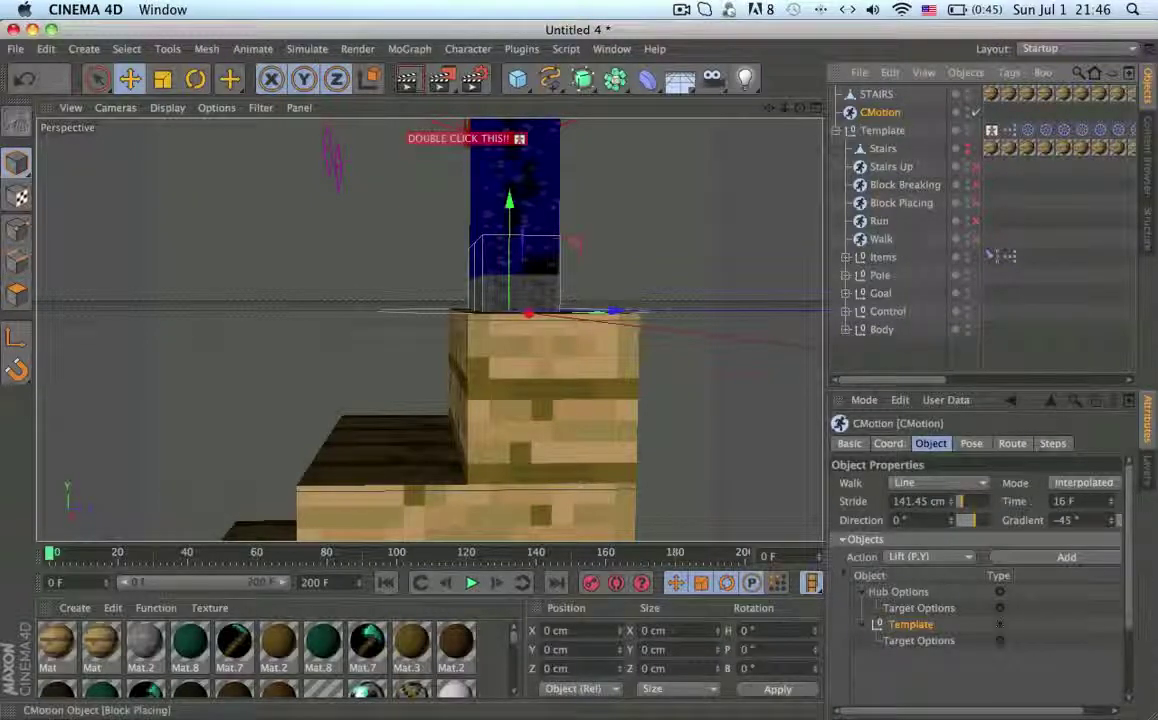
{"action": "double_click", "coordinate": [997, 148]}
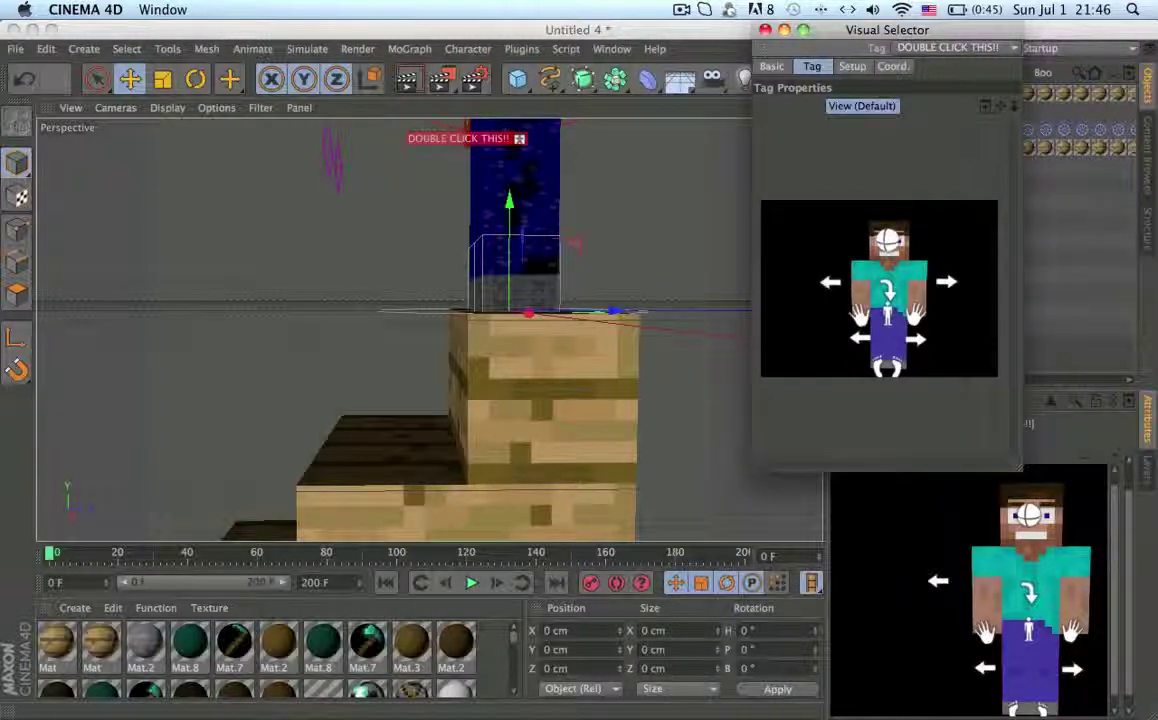
{"action": "scroll", "coordinate": [893, 396], "scroll_direction": "up", "scroll_amount": 5}
{"action": "scroll", "coordinate": [894, 396], "scroll_direction": "down", "scroll_amount": 3}
{"action": "scroll", "coordinate": [912, 380], "scroll_direction": "right", "scroll_amount": 1}
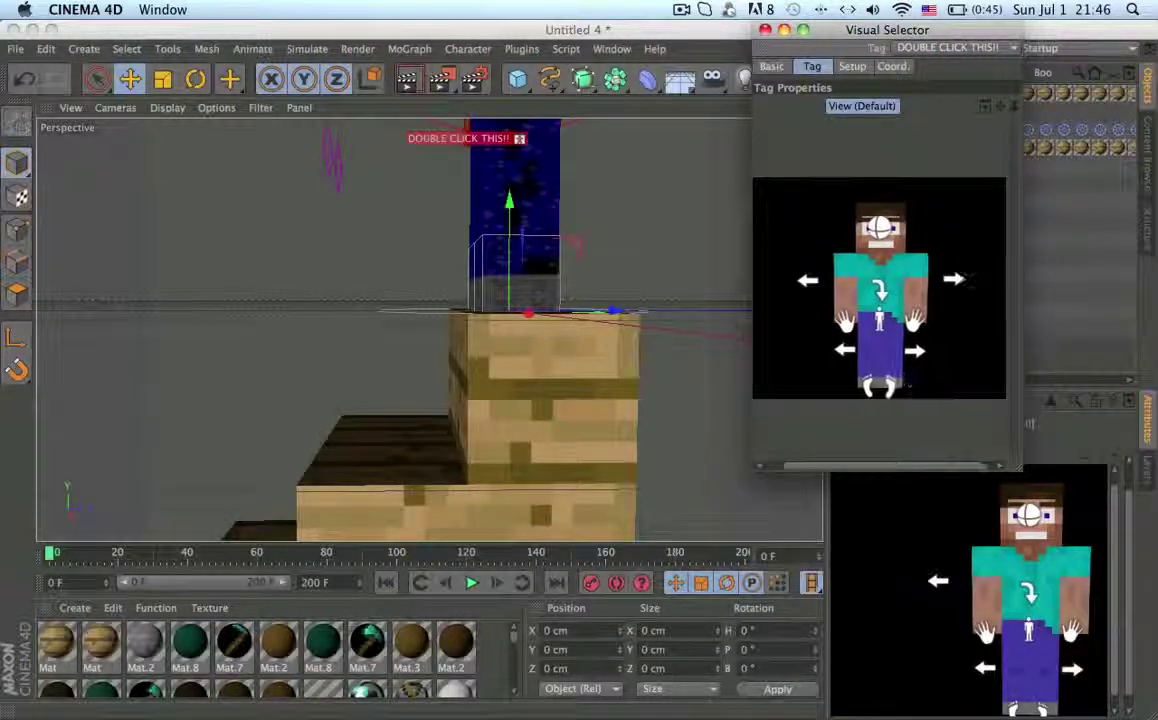
{"action": "left_click", "coordinate": [765, 30]}
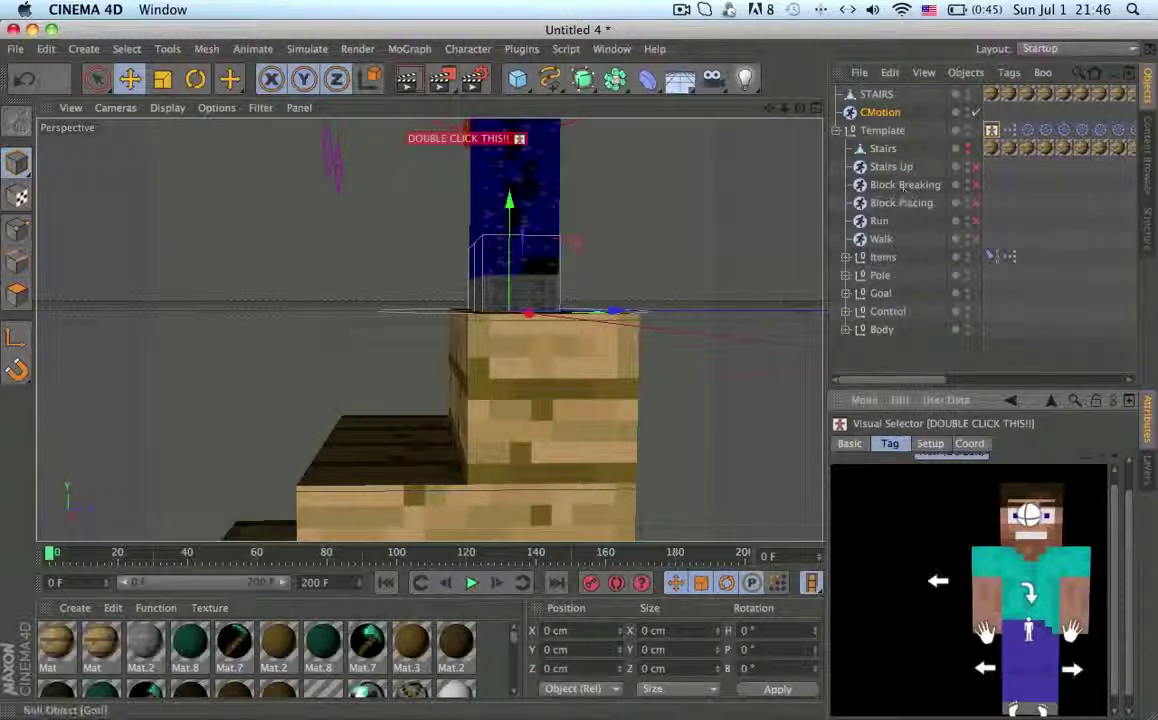
- Expand the Goal group to reveal the arm and leg goals and reselect the CMotion object
{"action": "left_click", "coordinate": [845, 293]}
{"action": "scroll", "coordinate": [932, 283], "scroll_direction": "down", "scroll_amount": 1}
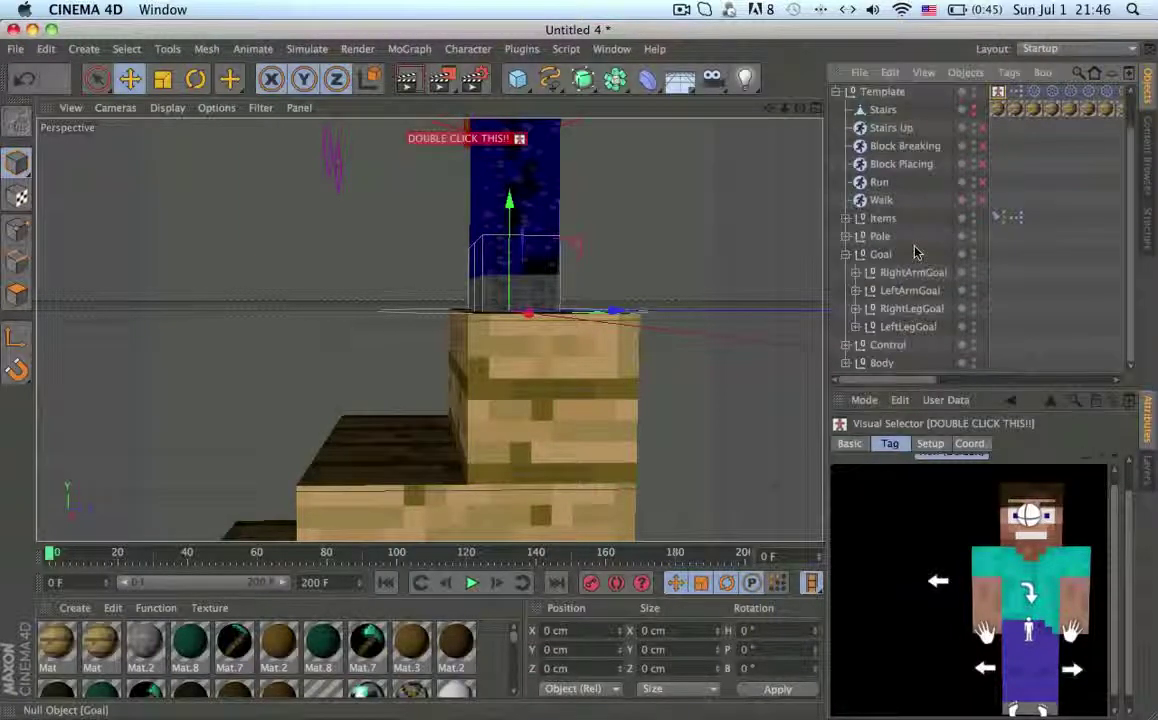
{"action": "scroll", "coordinate": [872, 158], "scroll_direction": "up", "scroll_amount": 1}
{"action": "left_click", "coordinate": [879, 113]}
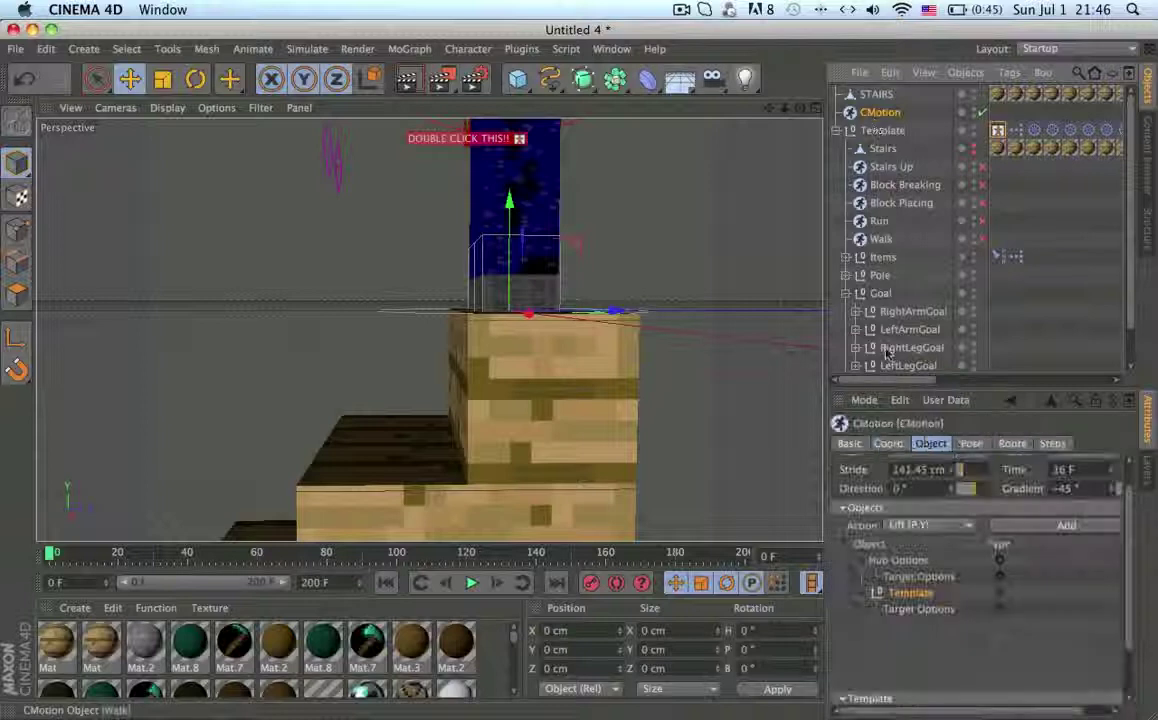
{"action": "left_click_drag", "start_coordinate": [899, 316], "coordinate": [932, 624]}
{"action": "left_click", "coordinate": [917, 333]}
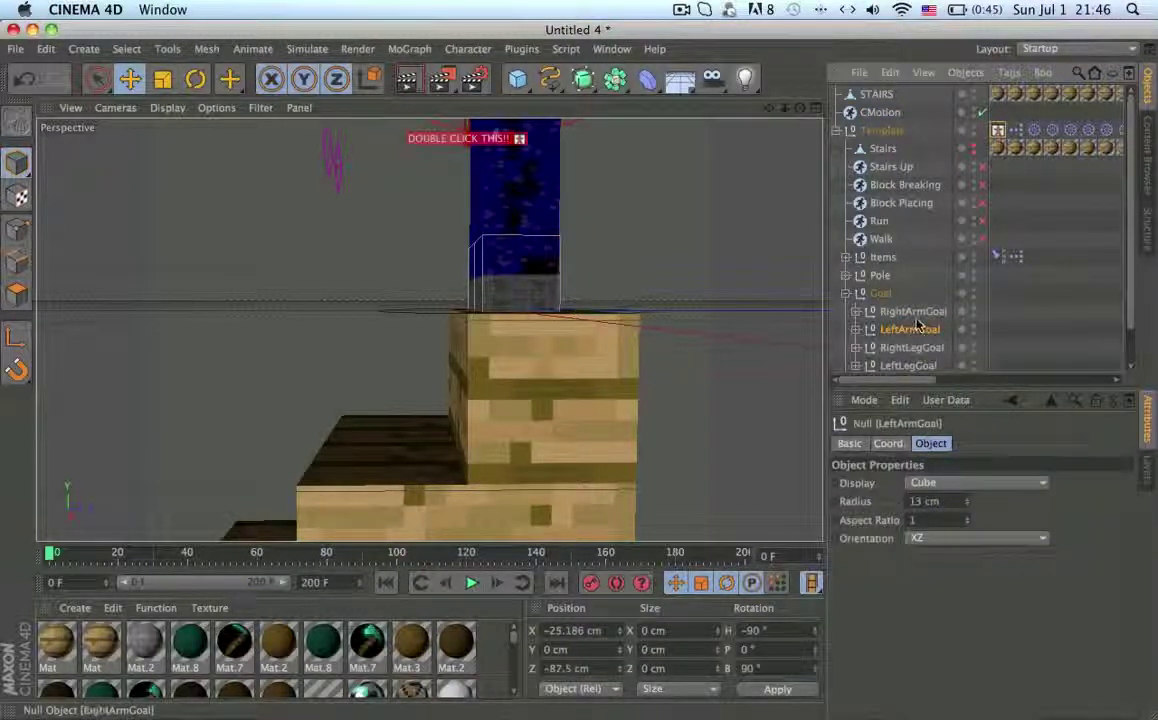
{"action": "key", "text": "super+z"}
{"action": "key", "text": "super+z"}
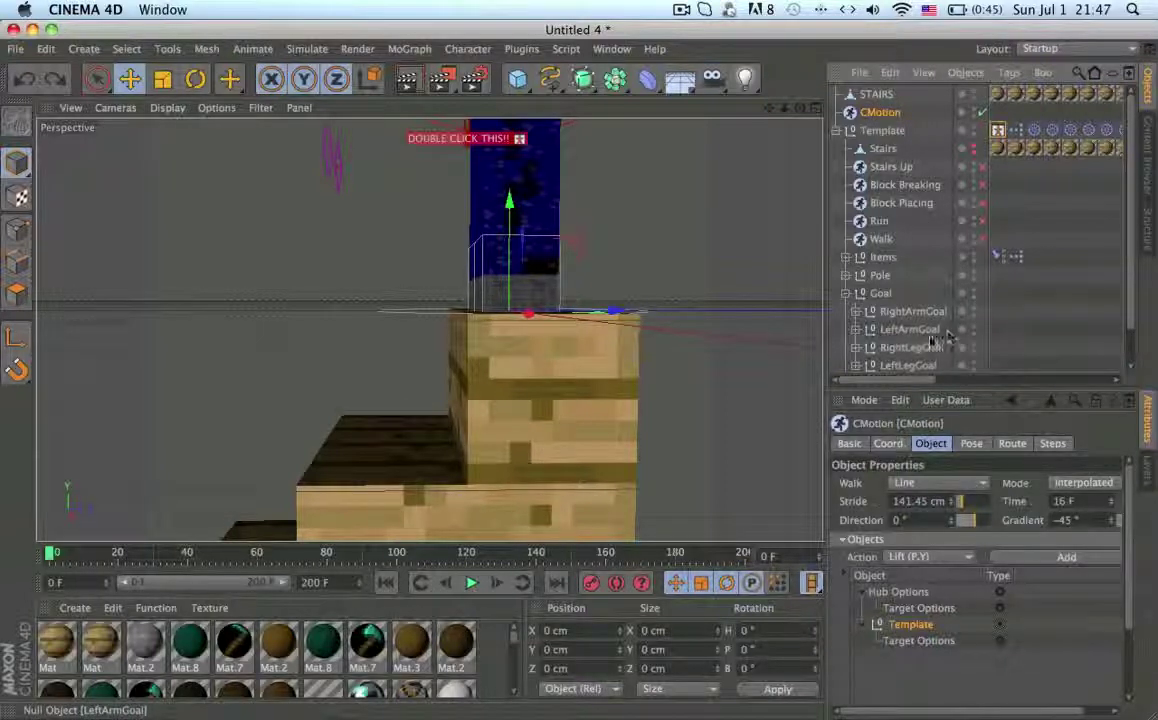
- Add RightLegGoal and LeftLegGoal to CMotion's object list and collapse the Template entry there
{"action": "left_click_drag", "start_coordinate": [911, 347], "coordinate": [915, 652]}
{"action": "left_click_drag", "start_coordinate": [908, 365], "coordinate": [918, 702]}
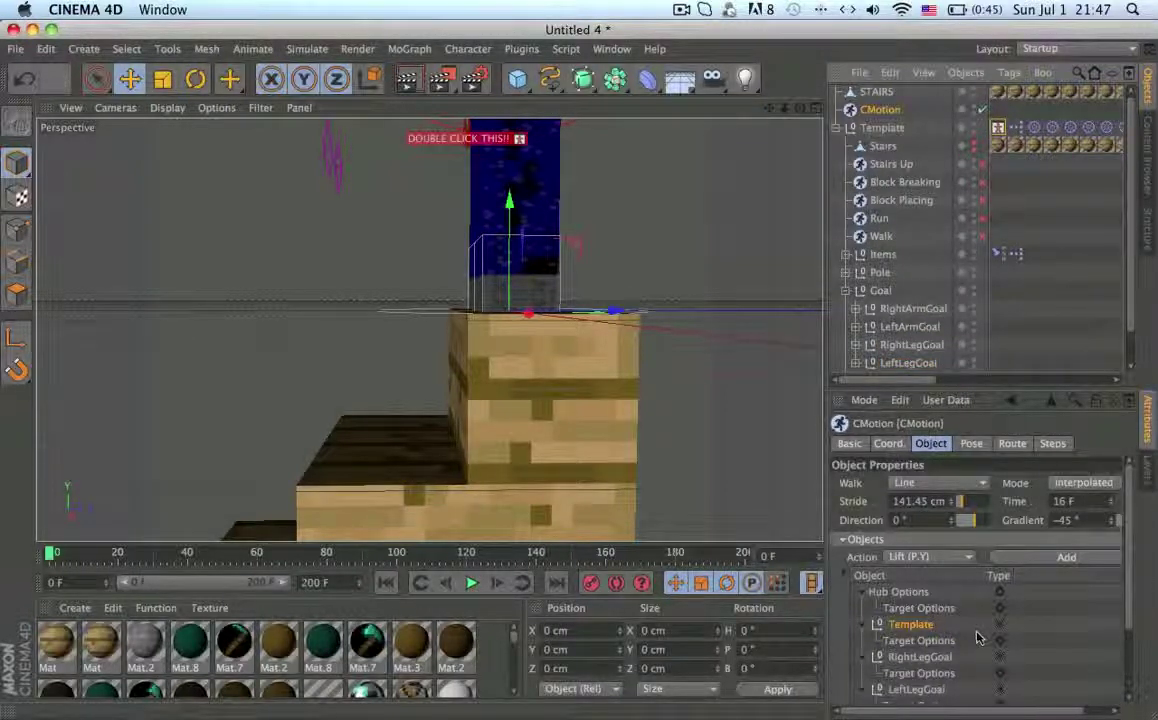
{"action": "scroll", "coordinate": [978, 638], "scroll_direction": "down", "scroll_amount": 3}
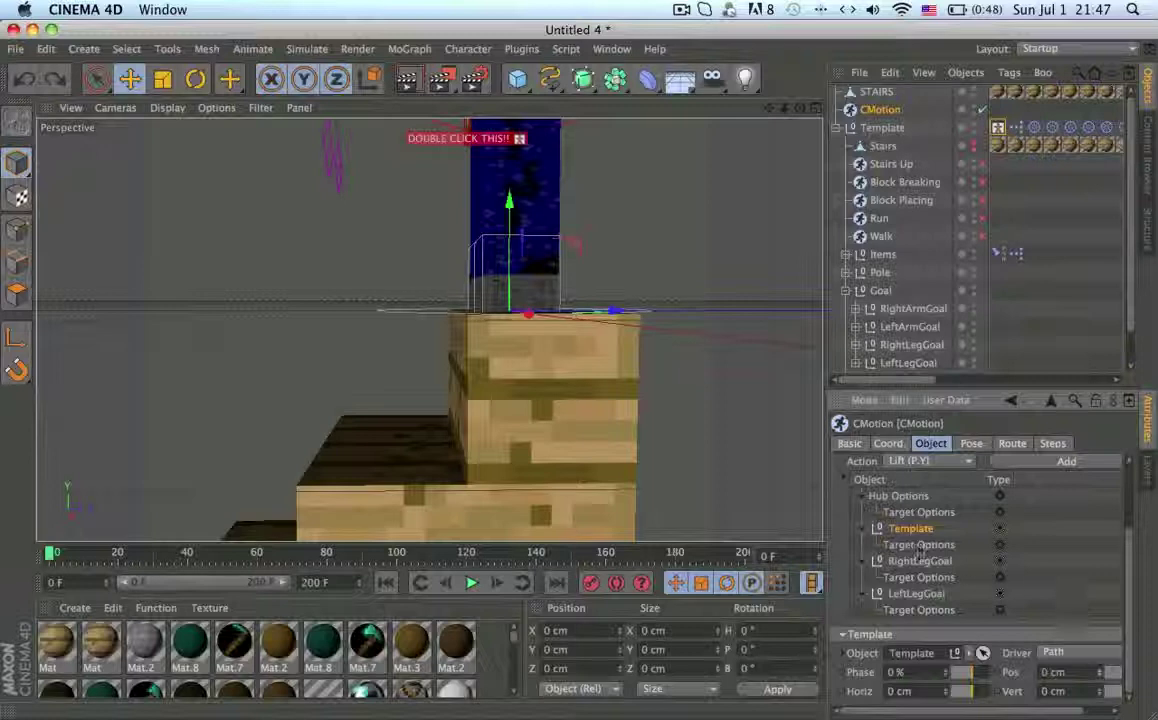
{"action": "left_click", "coordinate": [864, 528]}
- Add a Parameter action to RightLegGoal in CMotion, driving Position on the X channel
{"action": "left_click", "coordinate": [920, 545]}
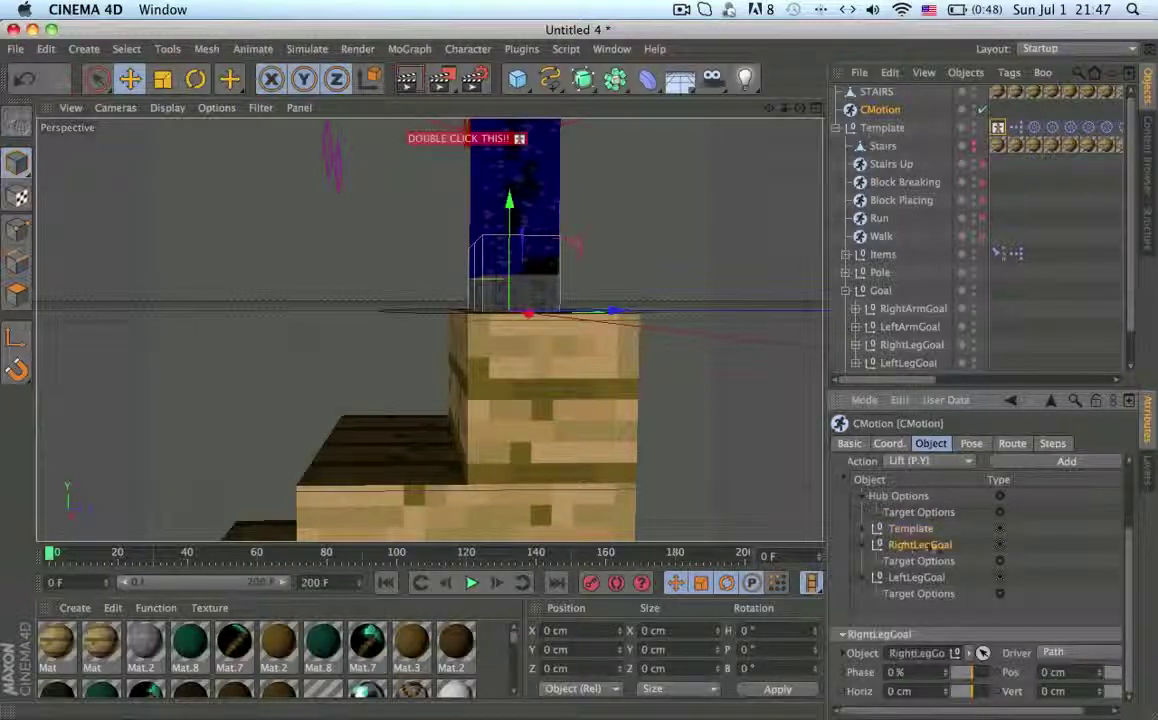
{"action": "left_click", "coordinate": [930, 461]}
{"action": "left_click", "coordinate": [890, 458]}
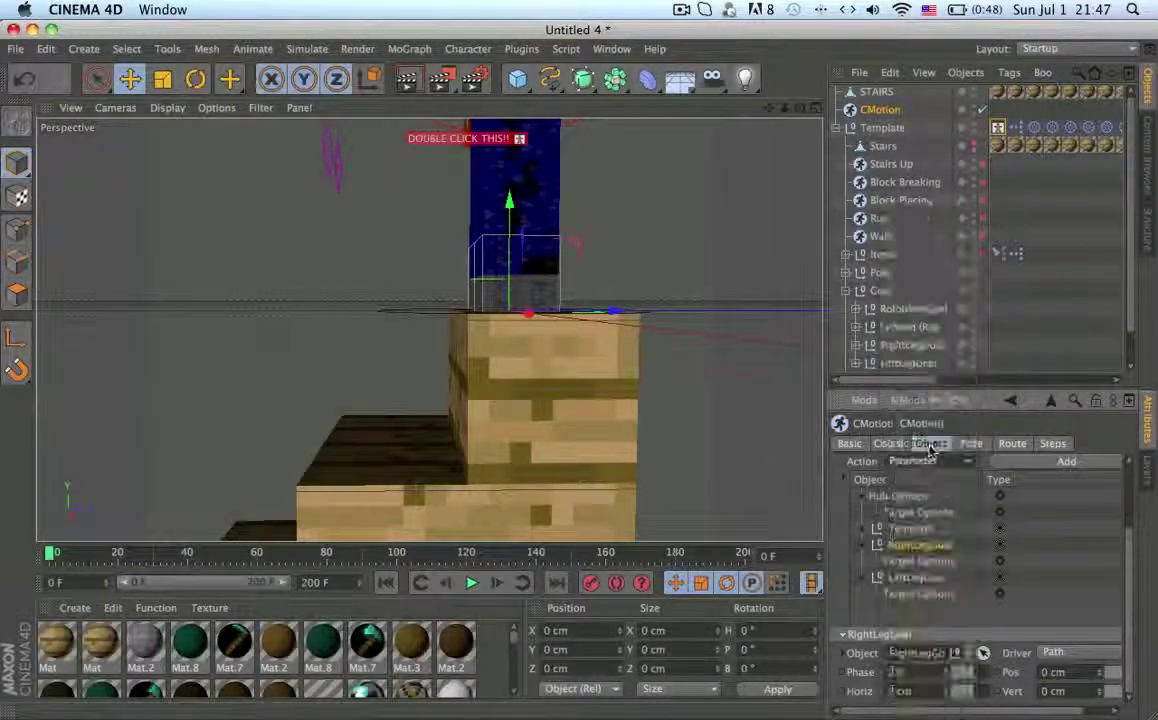
{"action": "left_click", "coordinate": [1066, 461]}
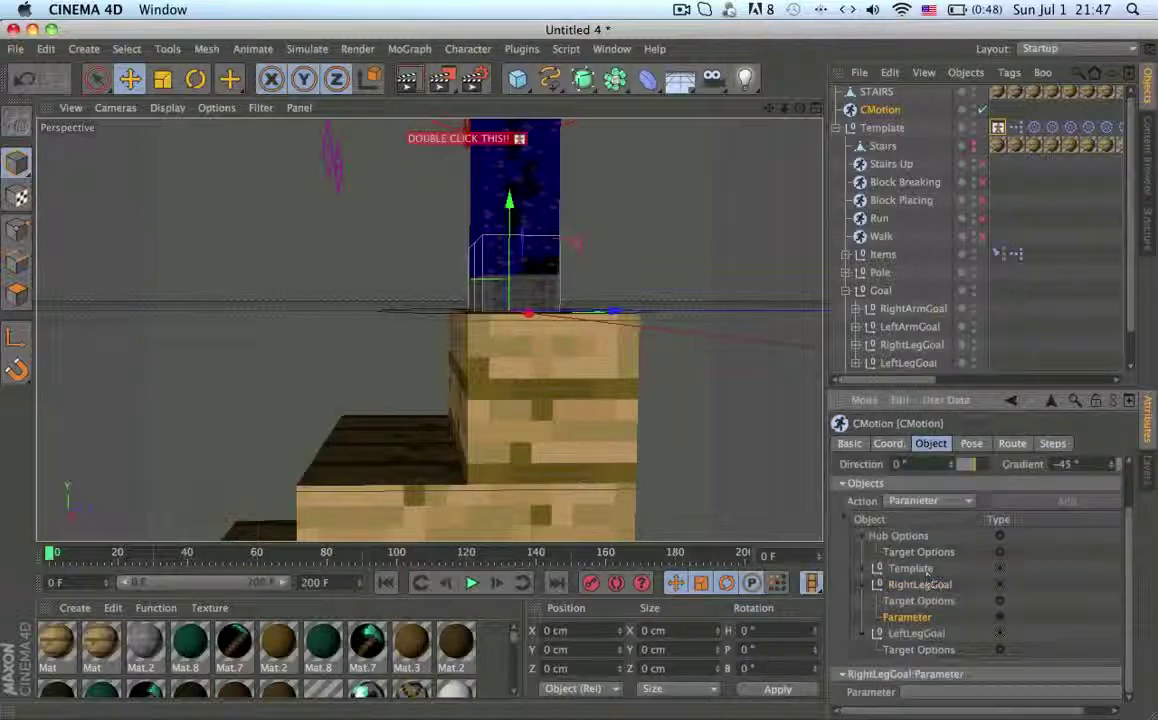
{"action": "left_click", "coordinate": [1070, 692]}
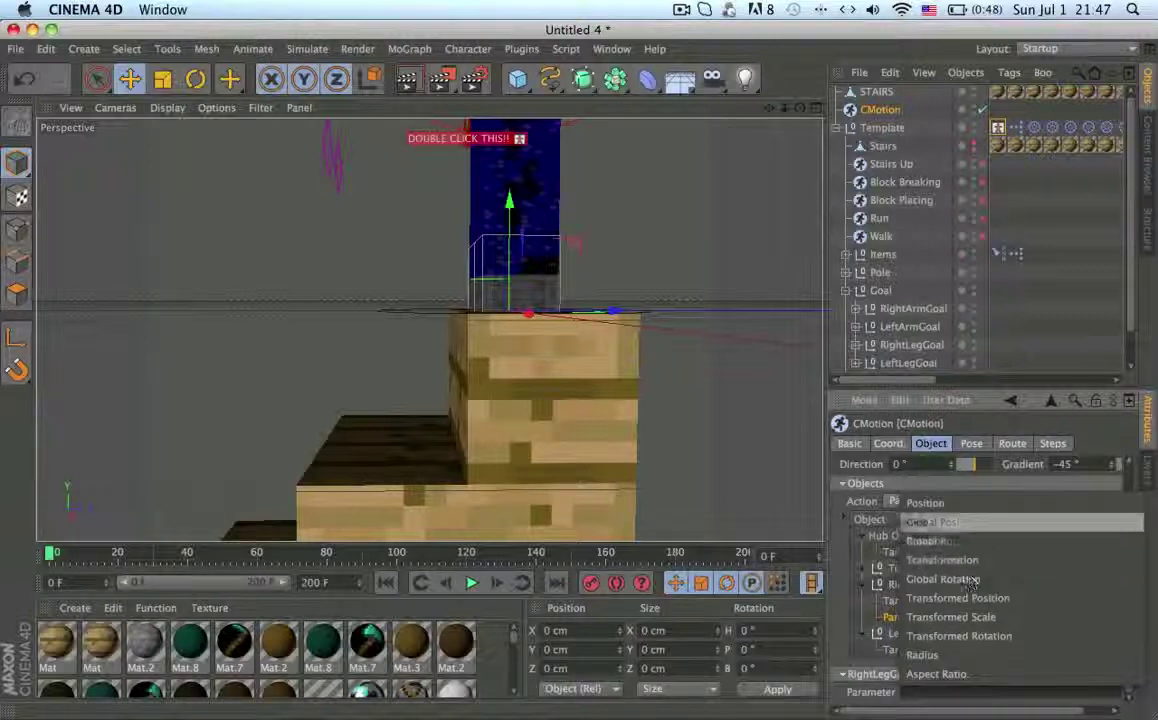
{"action": "left_click", "coordinate": [978, 503]}
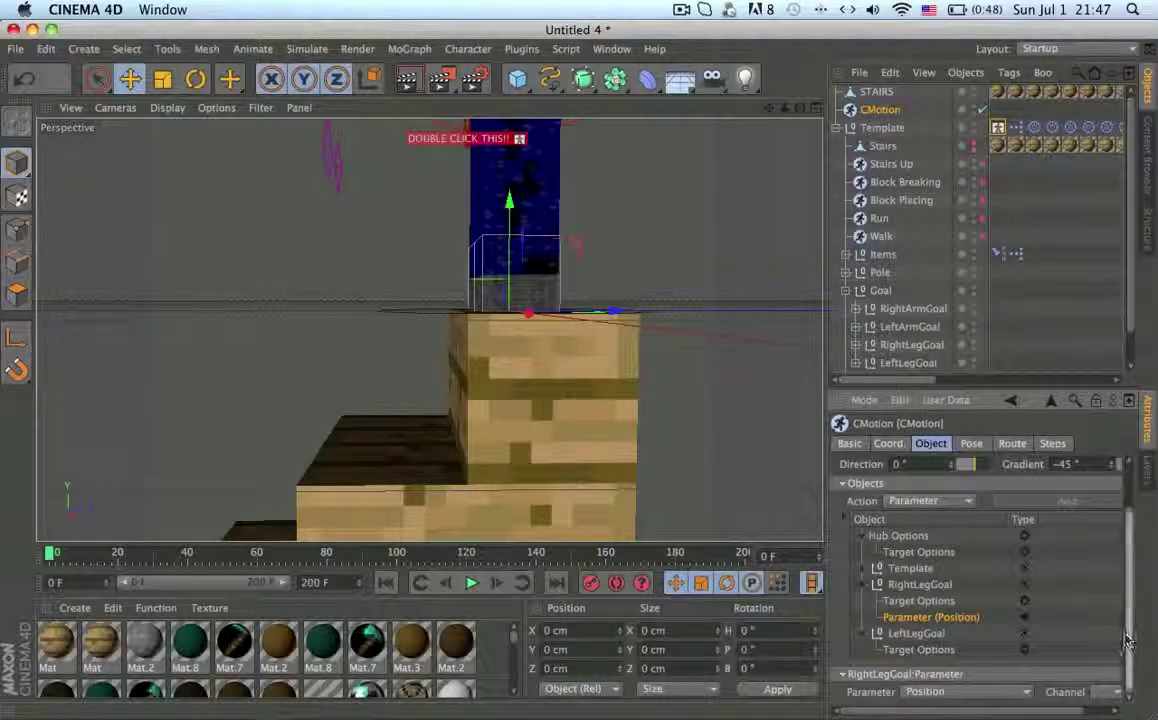
{"action": "left_click", "coordinate": [1107, 692]}
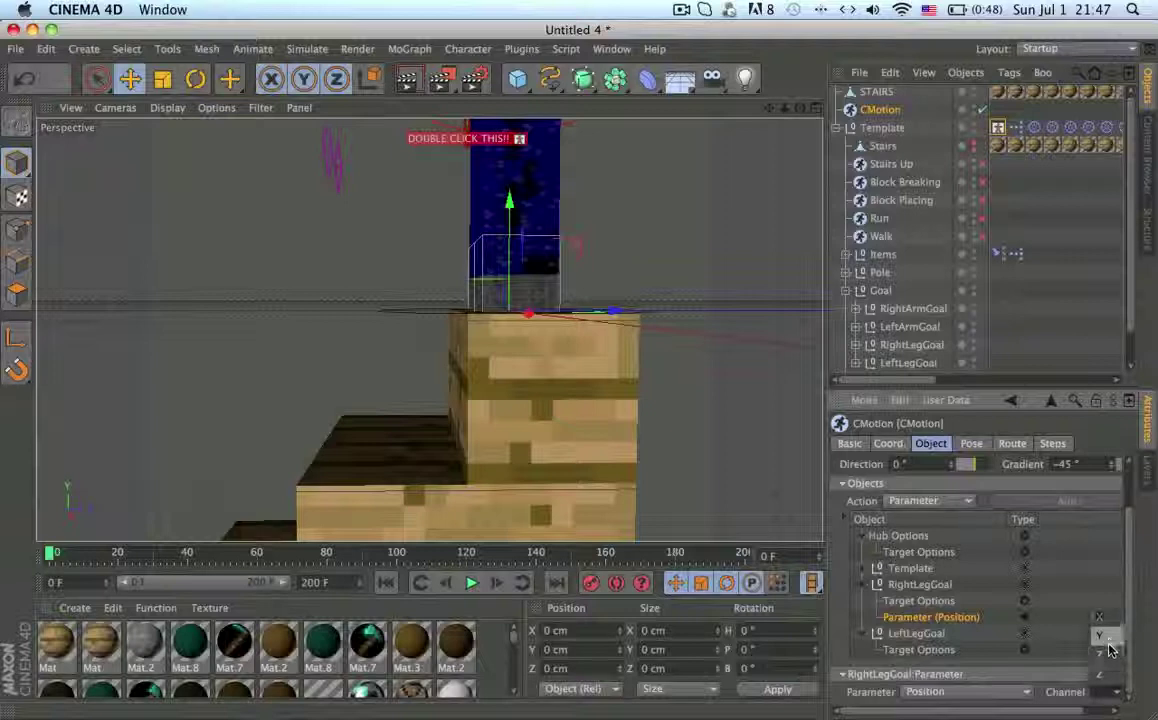
{"action": "left_click", "coordinate": [1108, 643]}
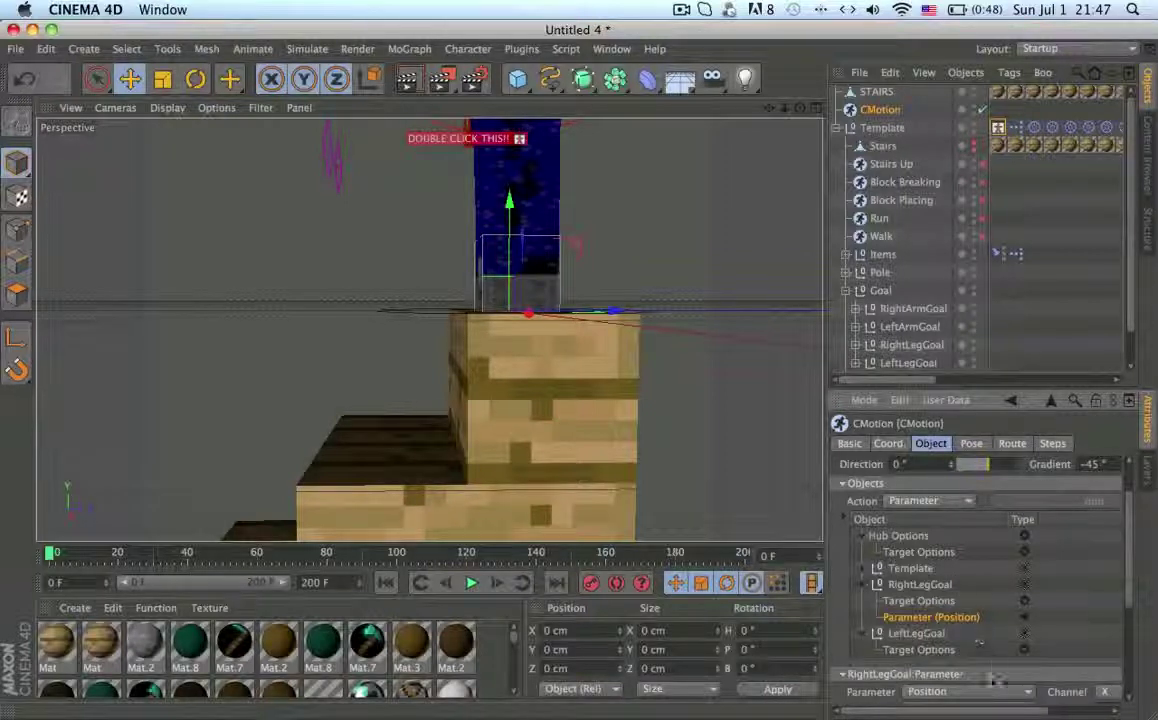
- Set RightLegGoal's Position parameter to 150 cm and change its channel to Y
{"action": "scroll", "coordinate": [995, 572], "scroll_direction": "down", "scroll_amount": 4}
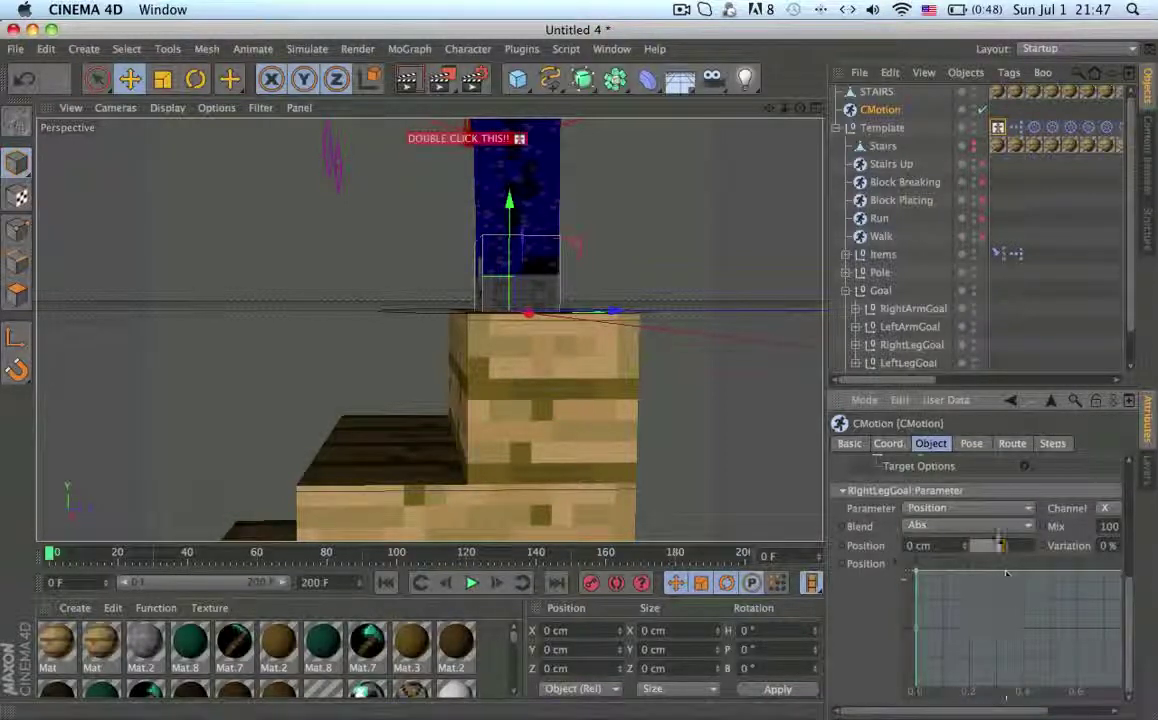
{"action": "left_click", "coordinate": [934, 547]}
{"action": "type", "text": "150"}
{"action": "key", "text": "Return"}
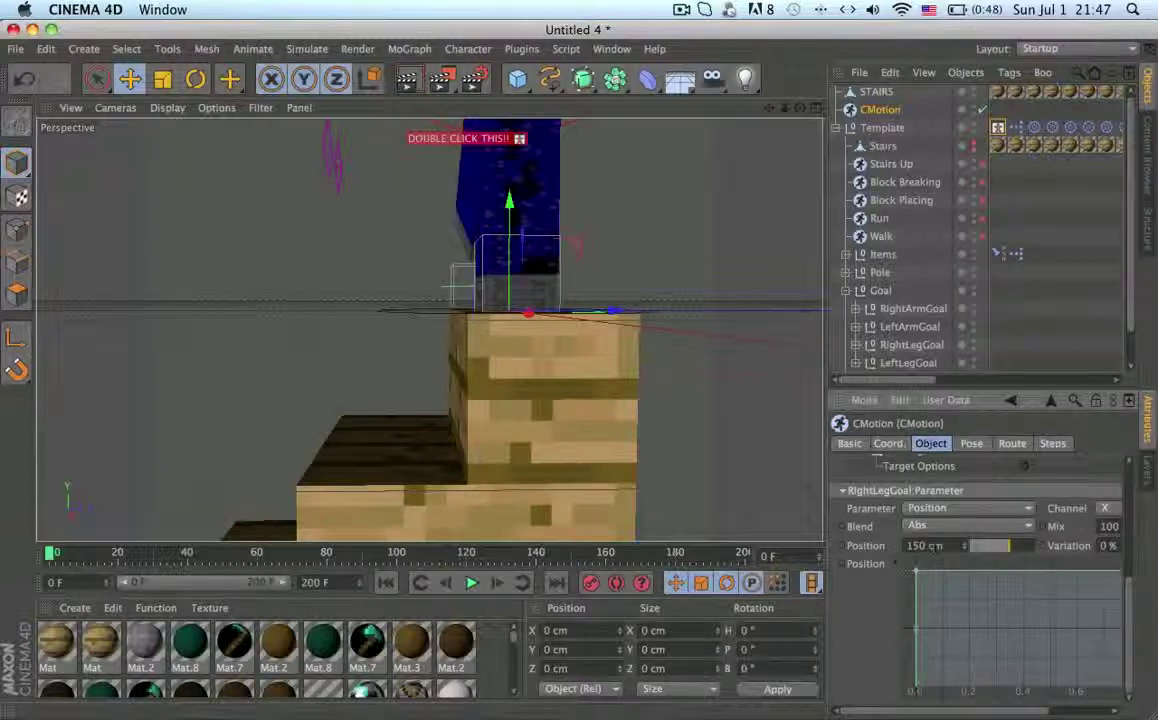
{"action": "left_click", "coordinate": [1106, 509]}
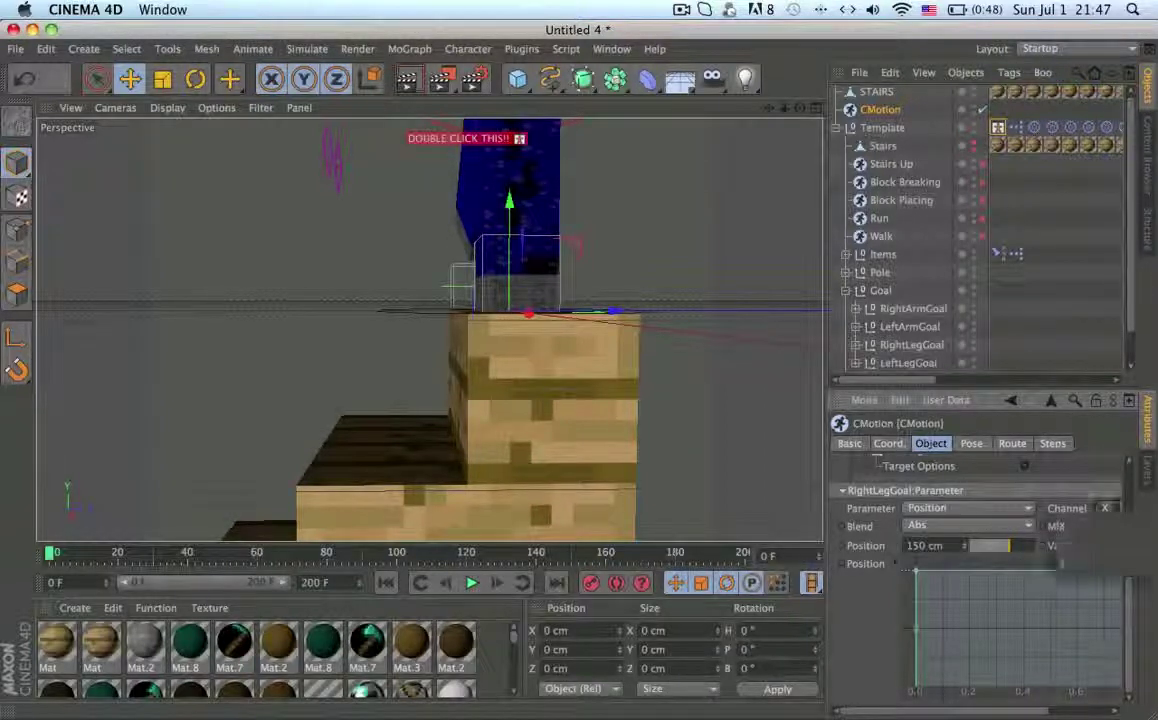
{"action": "left_click", "coordinate": [1108, 548]}
- Lower RightLegGoal's flat position curve to slightly above its midline, bringing the goal just in front of the top stair
{"action": "middle_click_drag", "start_coordinate": [533, 304], "coordinate": [584, 312], "text": "alt"}
{"action": "left_click_drag", "start_coordinate": [677, 390], "coordinate": [631, 362], "text": "alt"}
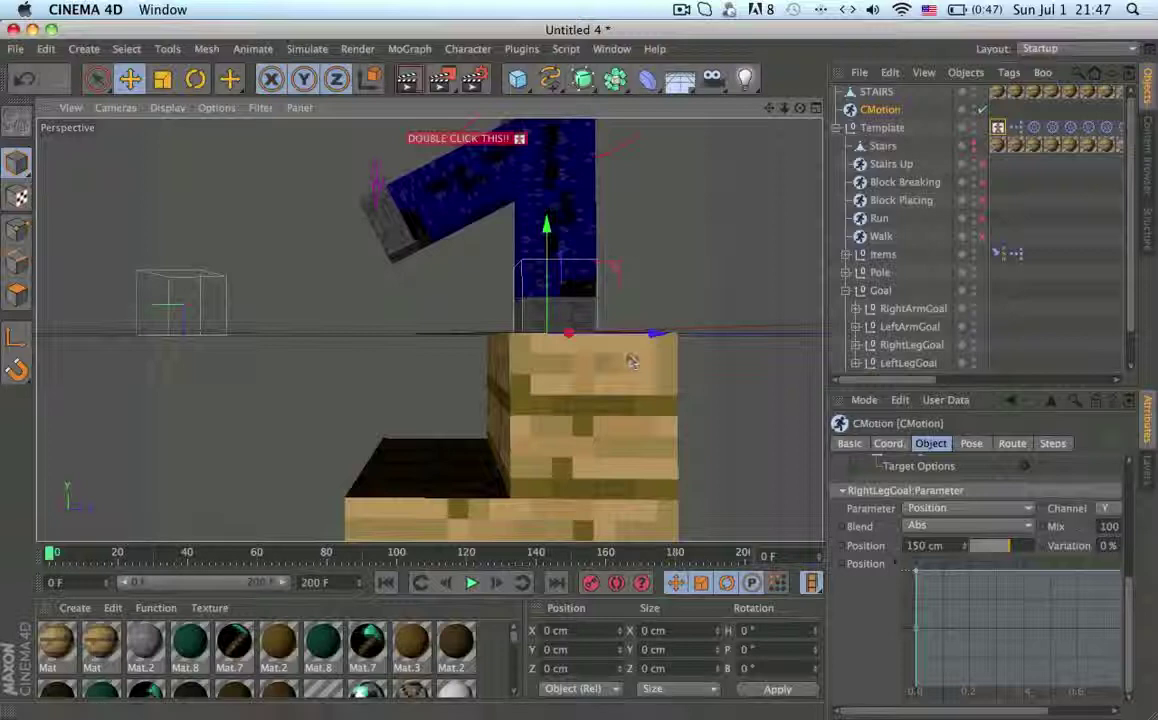
{"action": "left_click_drag", "start_coordinate": [1060, 565], "coordinate": [1064, 613]}
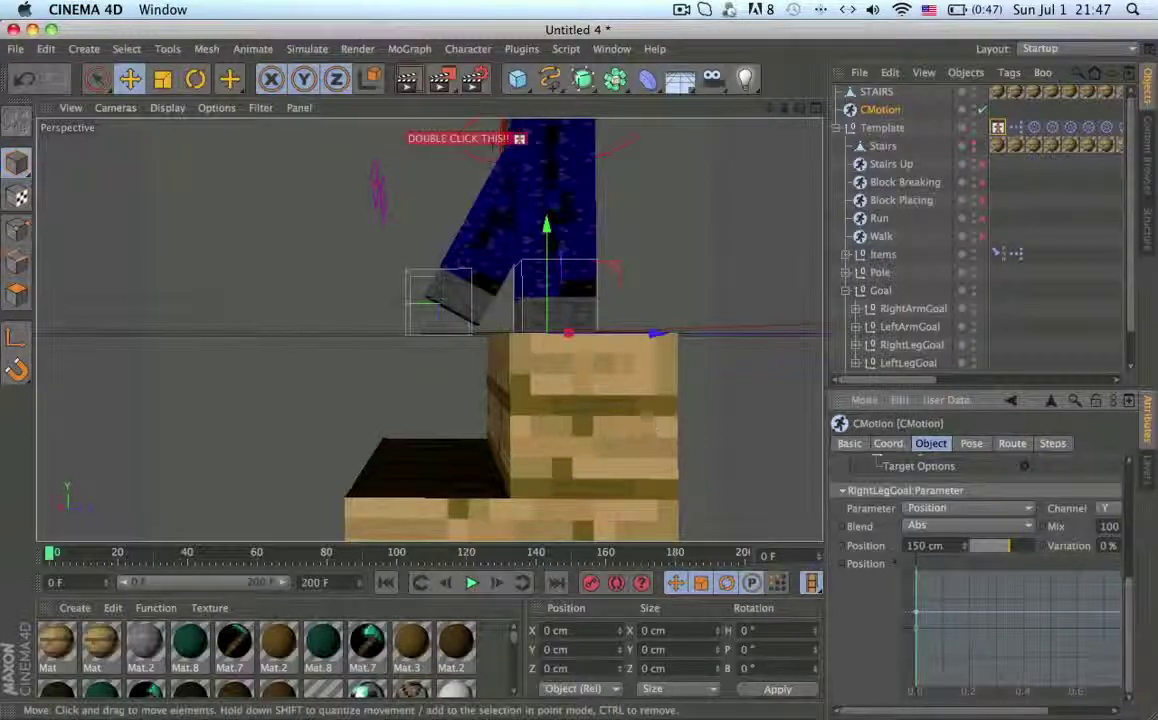
{"action": "left_click_drag", "start_coordinate": [458, 294], "coordinate": [452, 322], "text": "alt"}
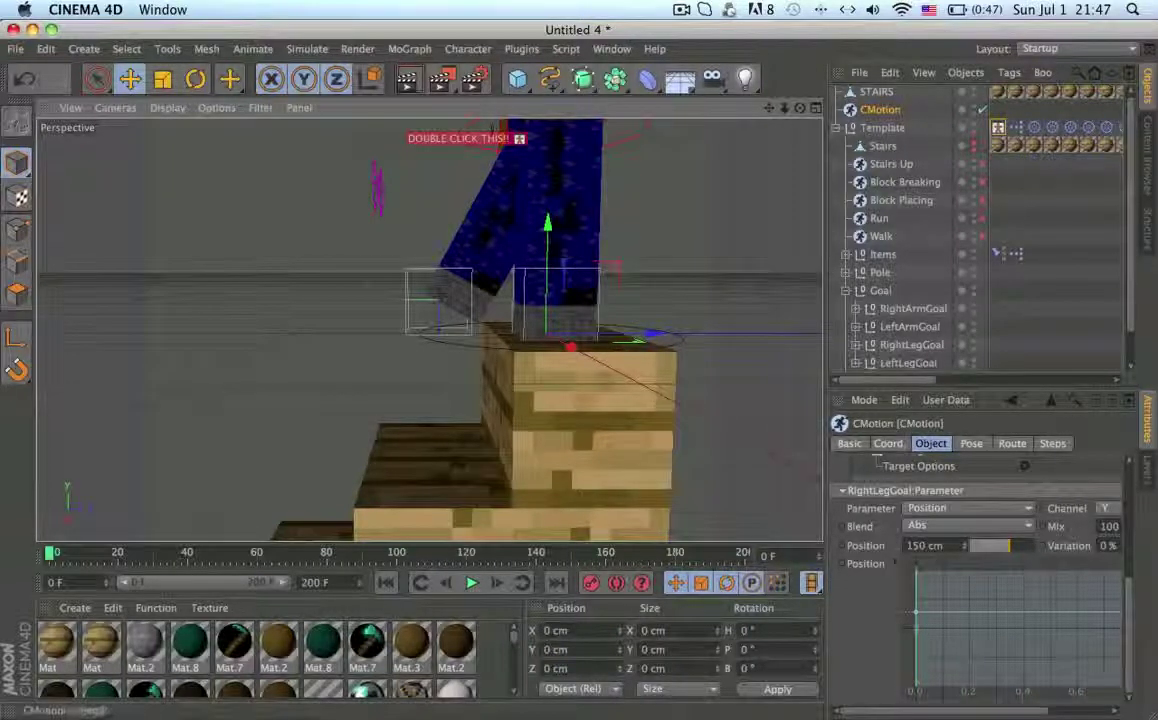
- Copy RightLegGoal's Position parameter action and paste it onto LeftLegGoal in CMotion's object list
{"action": "left_click", "coordinate": [997, 127]}
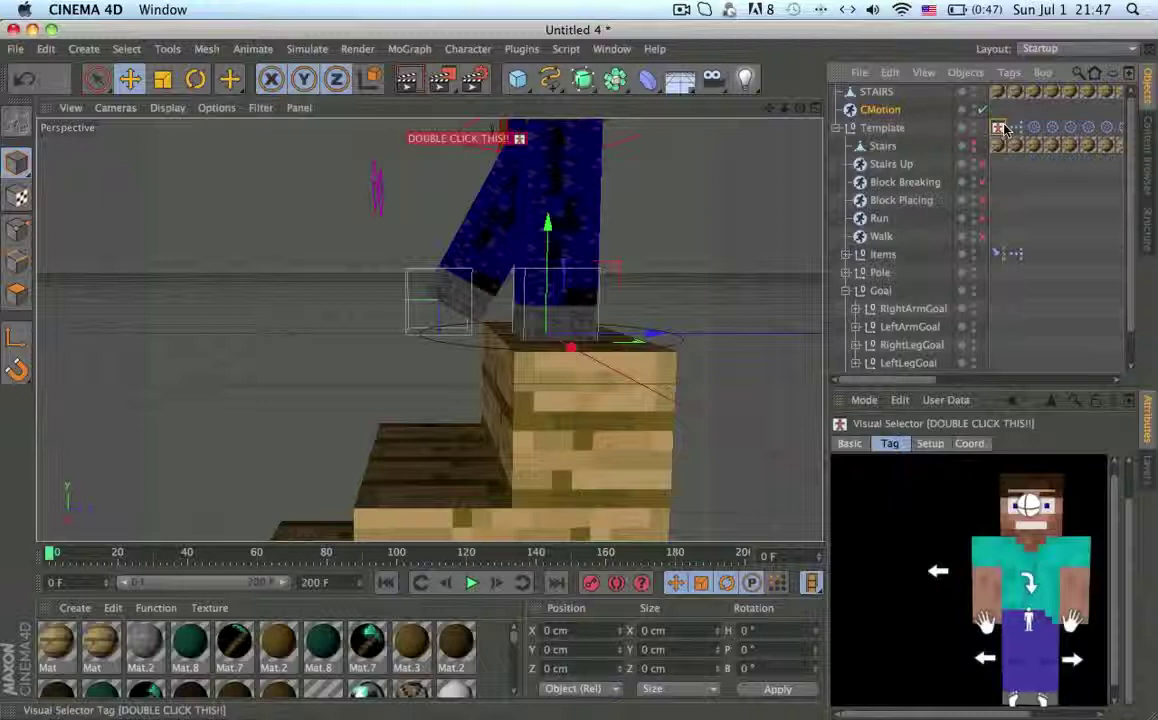
{"action": "left_click", "coordinate": [930, 109]}
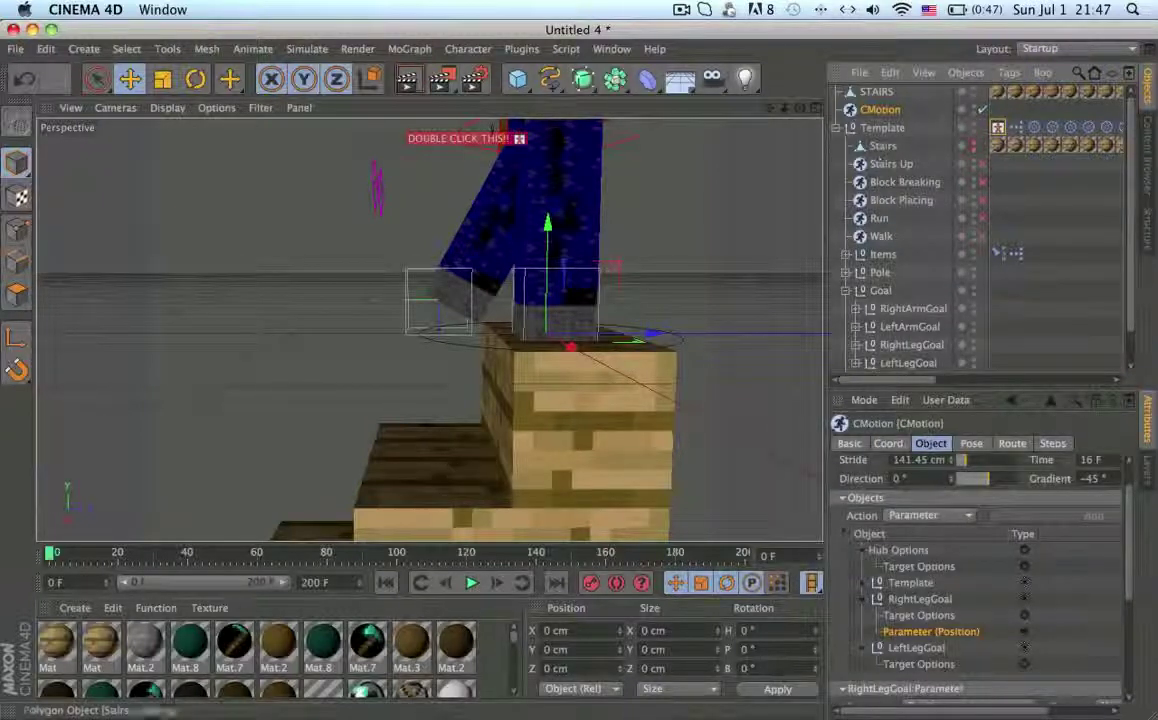
{"action": "left_click", "coordinate": [912, 648]}
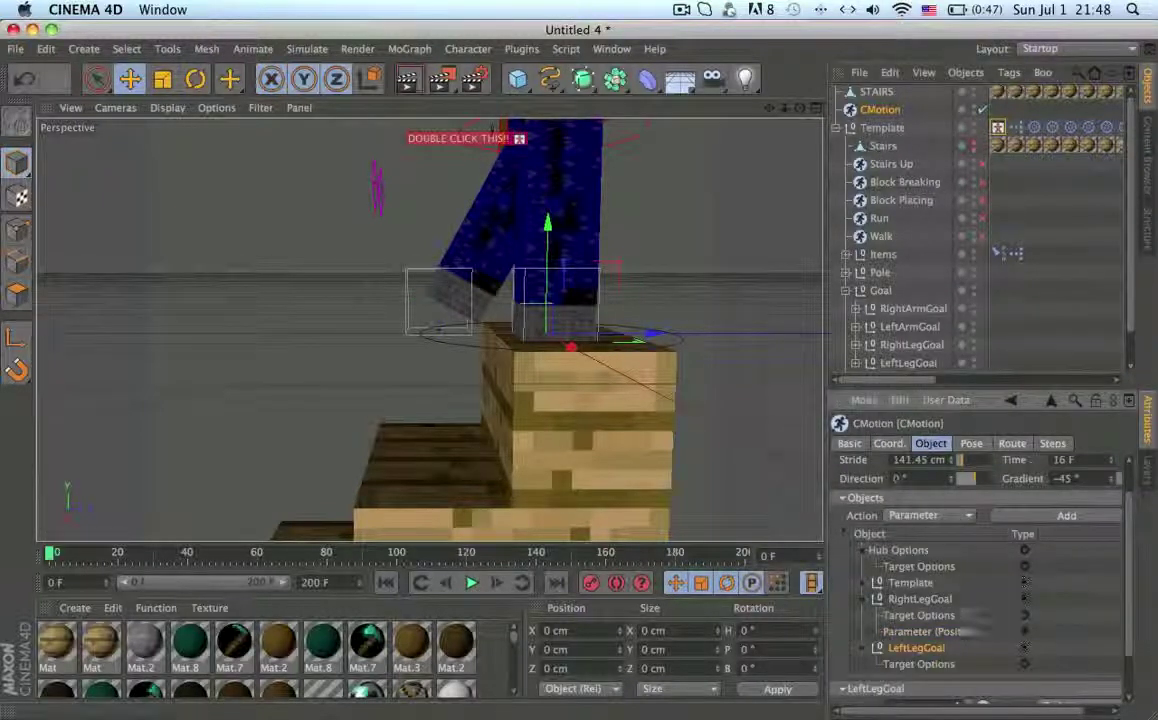
{"action": "right_click", "coordinate": [912, 631]}
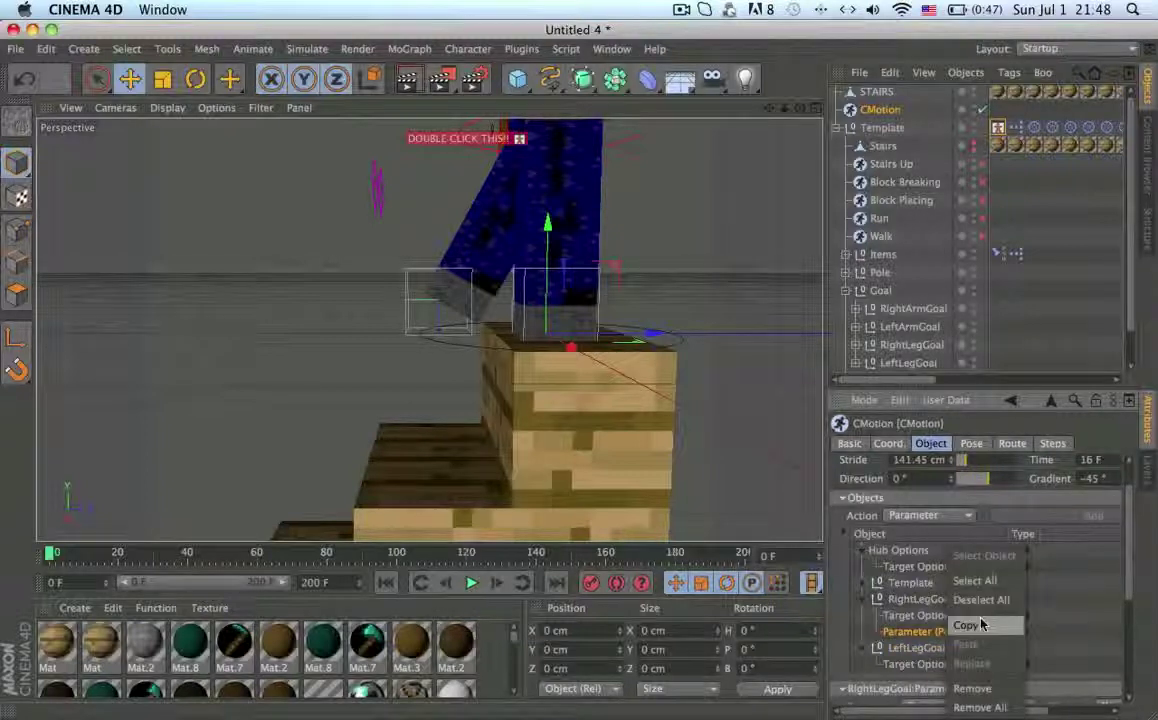
{"action": "left_click", "coordinate": [982, 625]}
{"action": "right_click", "coordinate": [925, 648]}
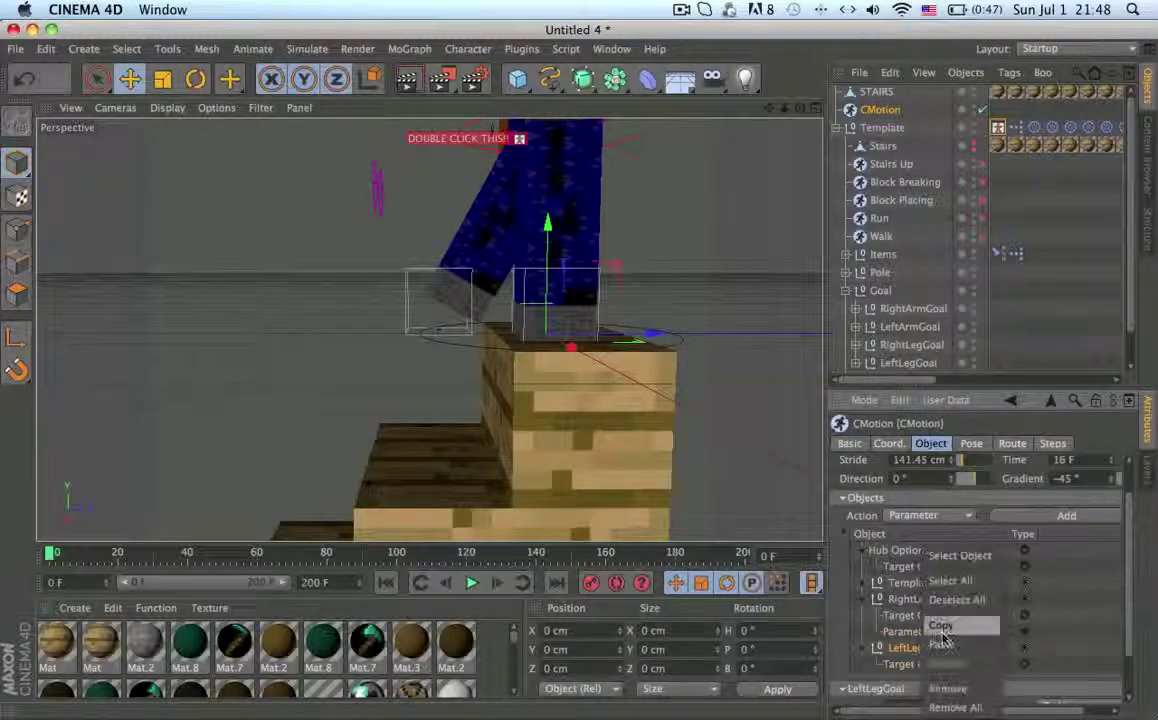
{"action": "left_click", "coordinate": [942, 642]}
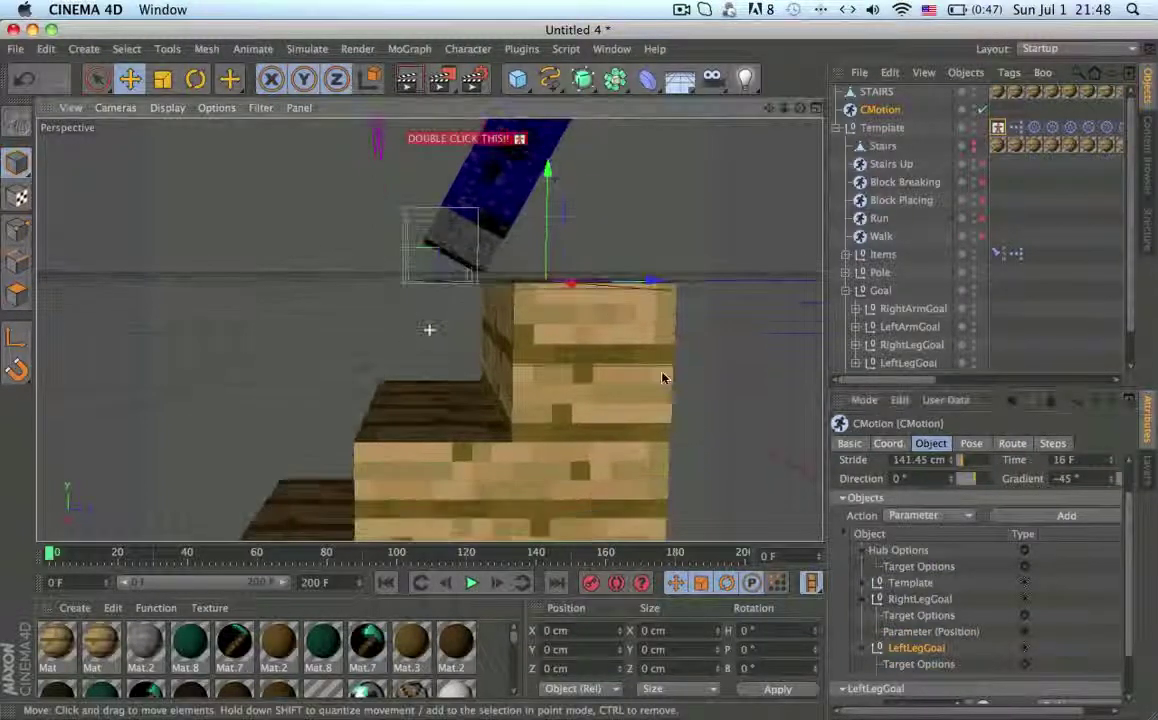
- Paste a second copy of the Position parameter action onto RightLegGoal in CMotion's object list
{"action": "left_click_drag", "start_coordinate": [663, 378], "coordinate": [652, 439], "text": "alt"}
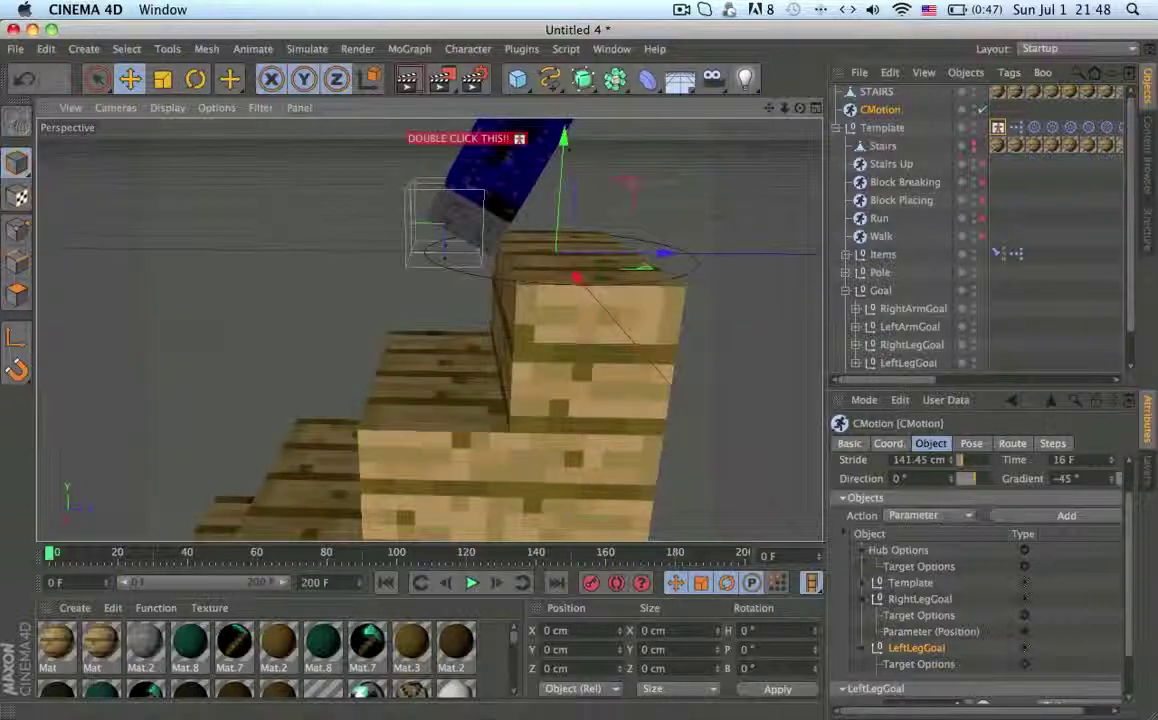
{"action": "left_click", "coordinate": [918, 600]}
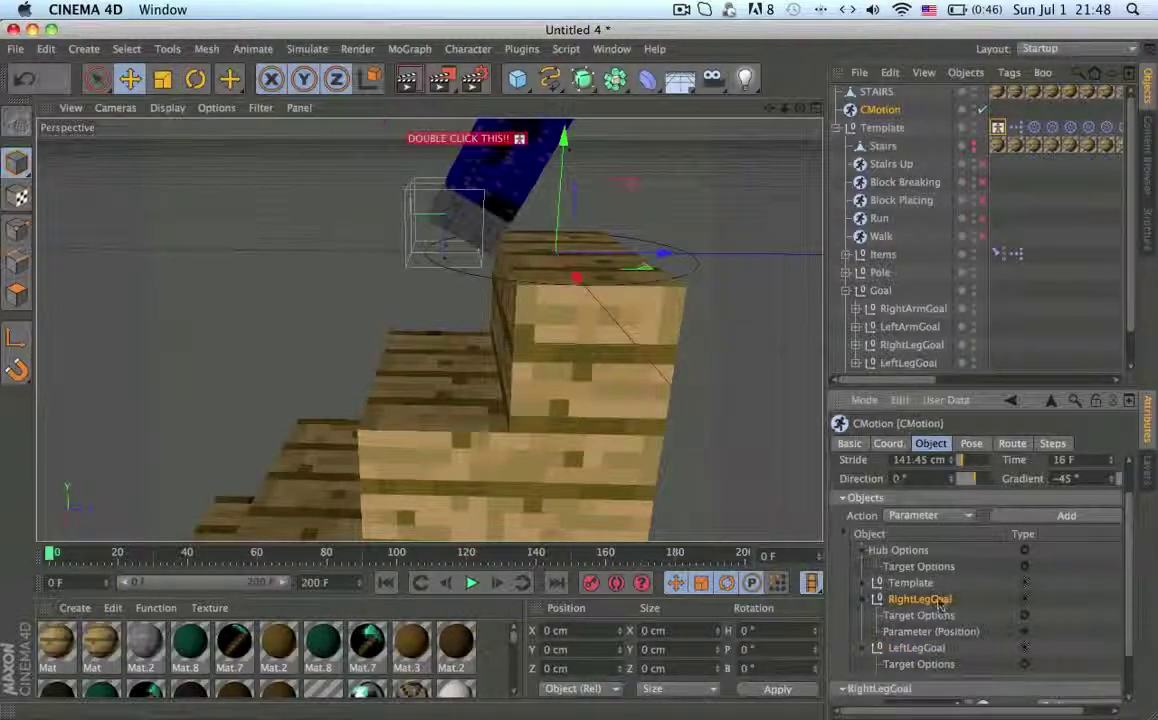
{"action": "right_click", "coordinate": [940, 602]}
{"action": "left_click", "coordinate": [966, 640]}
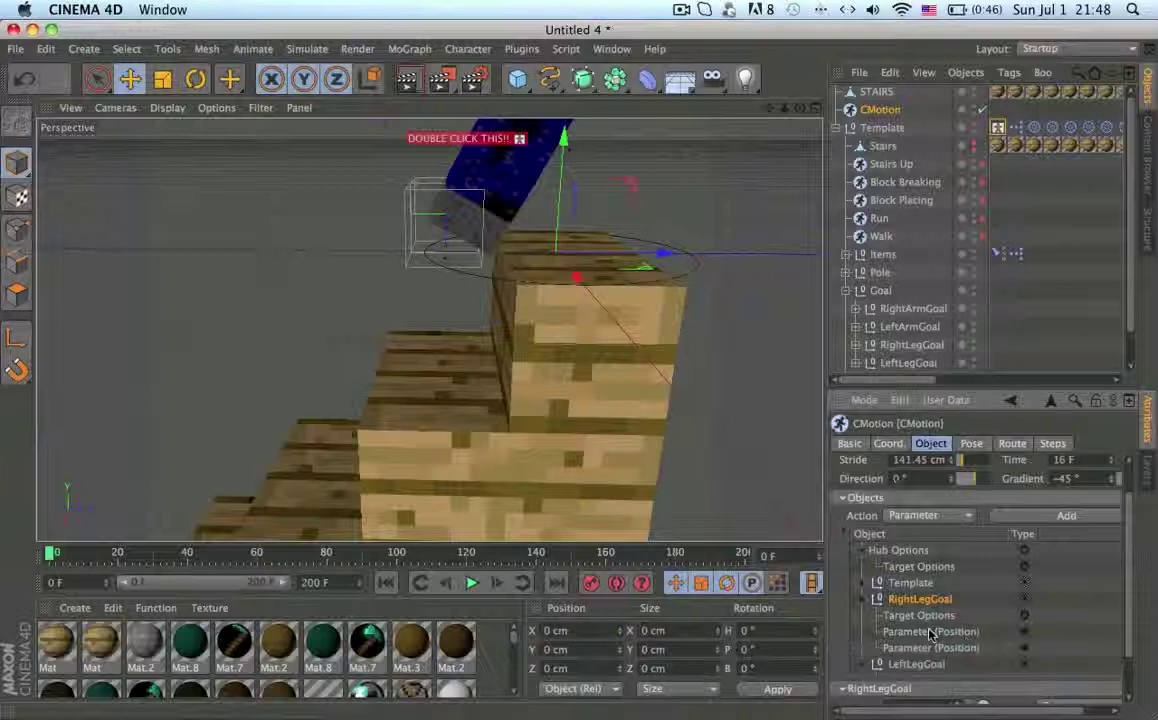
- Change the channel of RightLegGoal's second Position parameter to Z
{"action": "left_click", "coordinate": [930, 634]}
{"action": "scroll", "coordinate": [1133, 690], "scroll_direction": "down", "scroll_amount": 5}
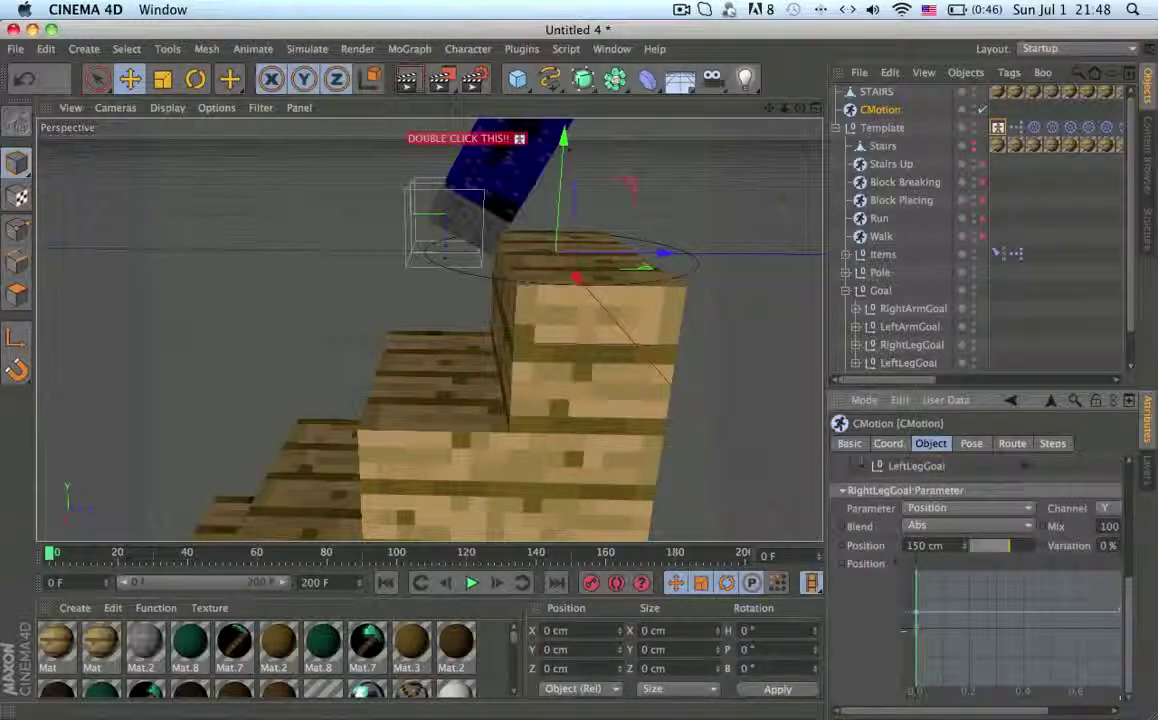
{"action": "scroll", "coordinate": [1107, 510], "scroll_direction": "up", "scroll_amount": 5}
{"action": "scroll", "coordinate": [960, 600], "scroll_direction": "down", "scroll_amount": 2}
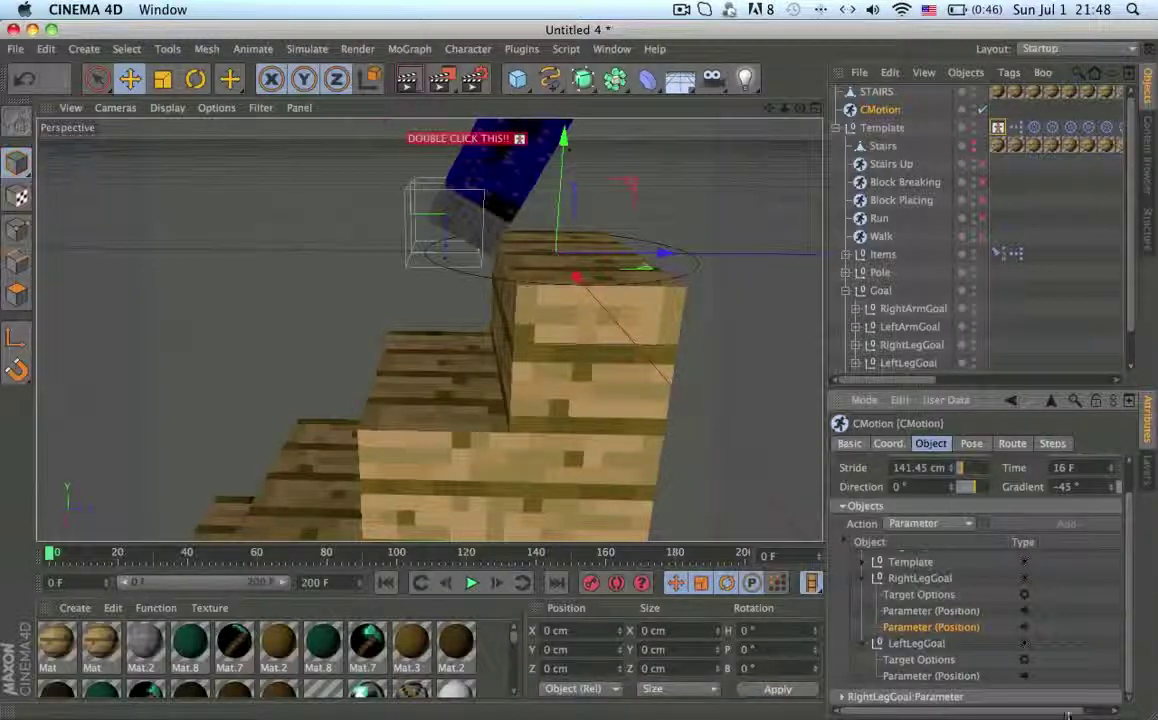
{"action": "left_click", "coordinate": [842, 697]}
{"action": "scroll", "coordinate": [1121, 597], "scroll_direction": "down", "scroll_amount": 4}
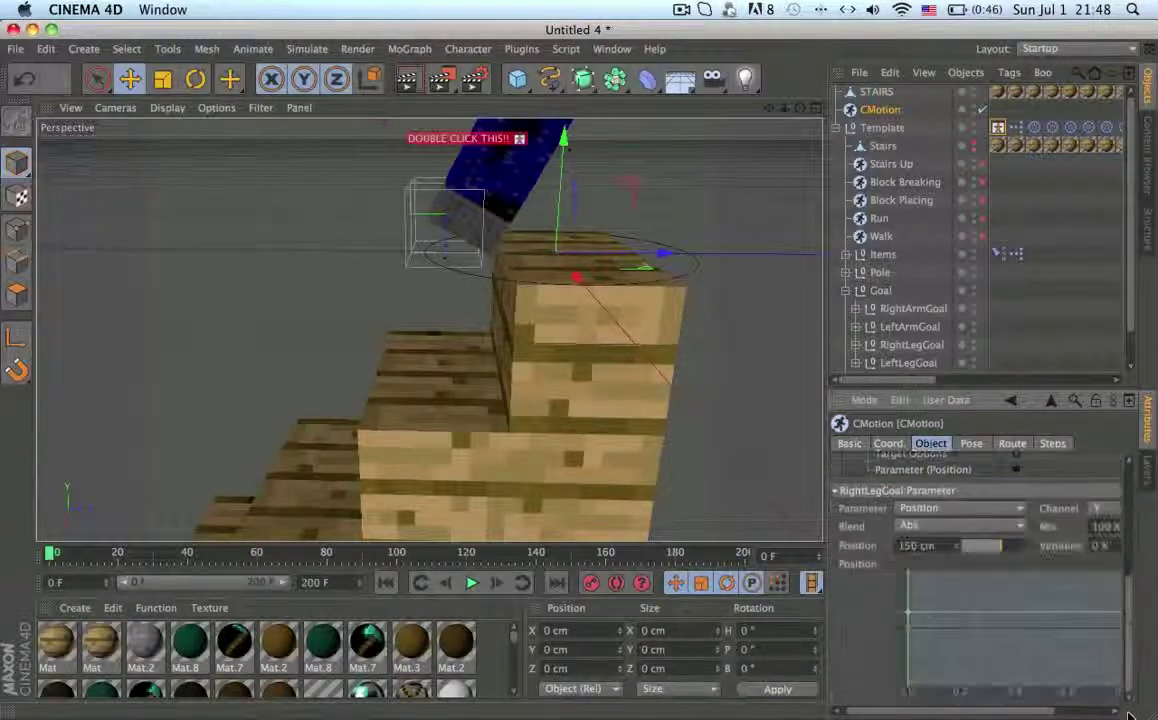
{"action": "left_click", "coordinate": [1097, 508]}
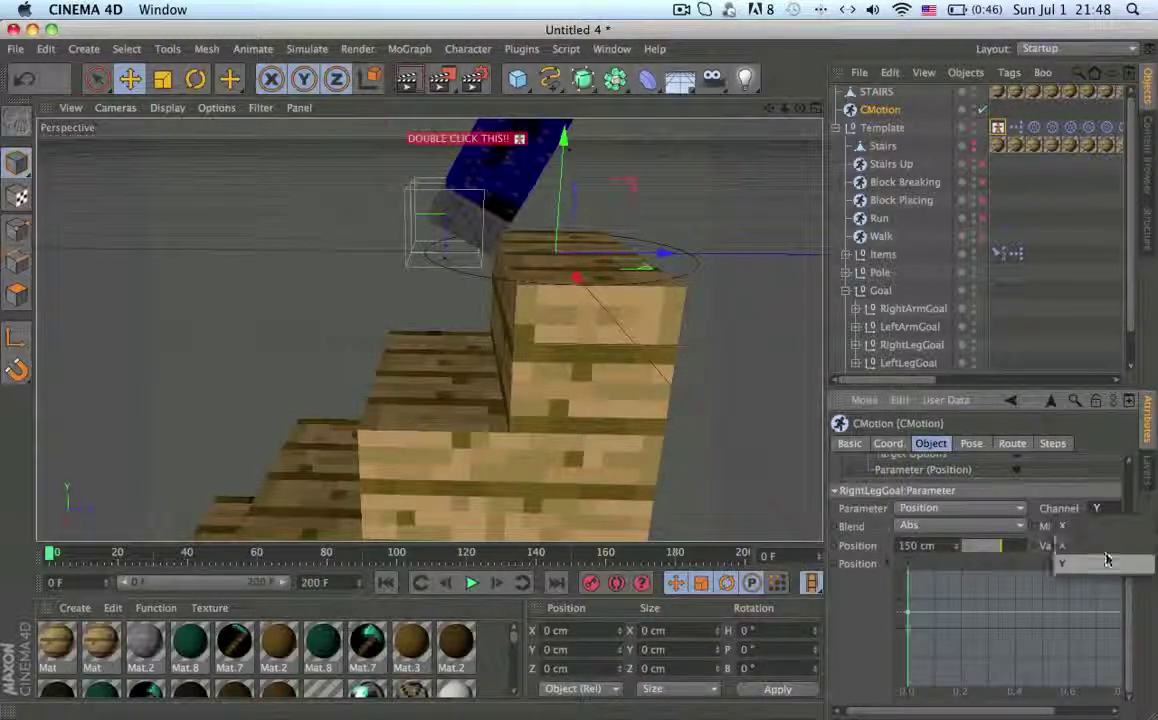
{"action": "left_click", "coordinate": [1104, 561]}
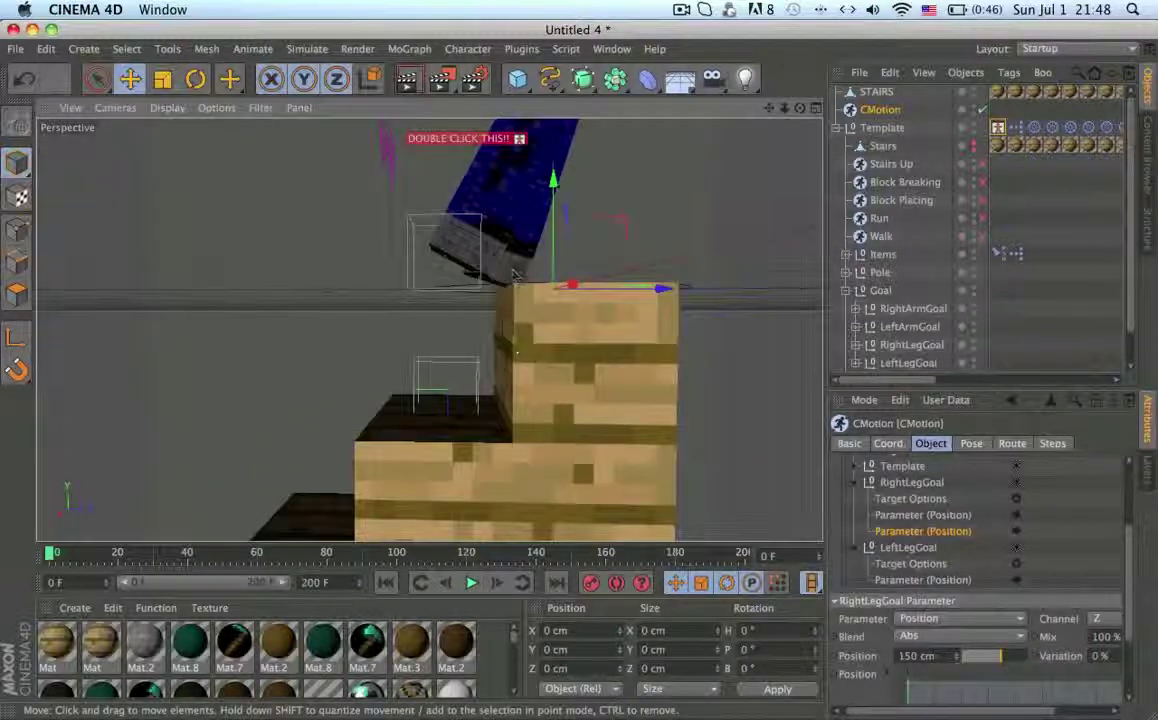
- Copy RightLegGoal's Z-channel Position parameter and paste it onto LeftLegGoal in CMotion's object list
{"action": "right_click", "coordinate": [934, 530]}
{"action": "left_click", "coordinate": [958, 615]}
{"action": "right_click", "coordinate": [928, 583]}
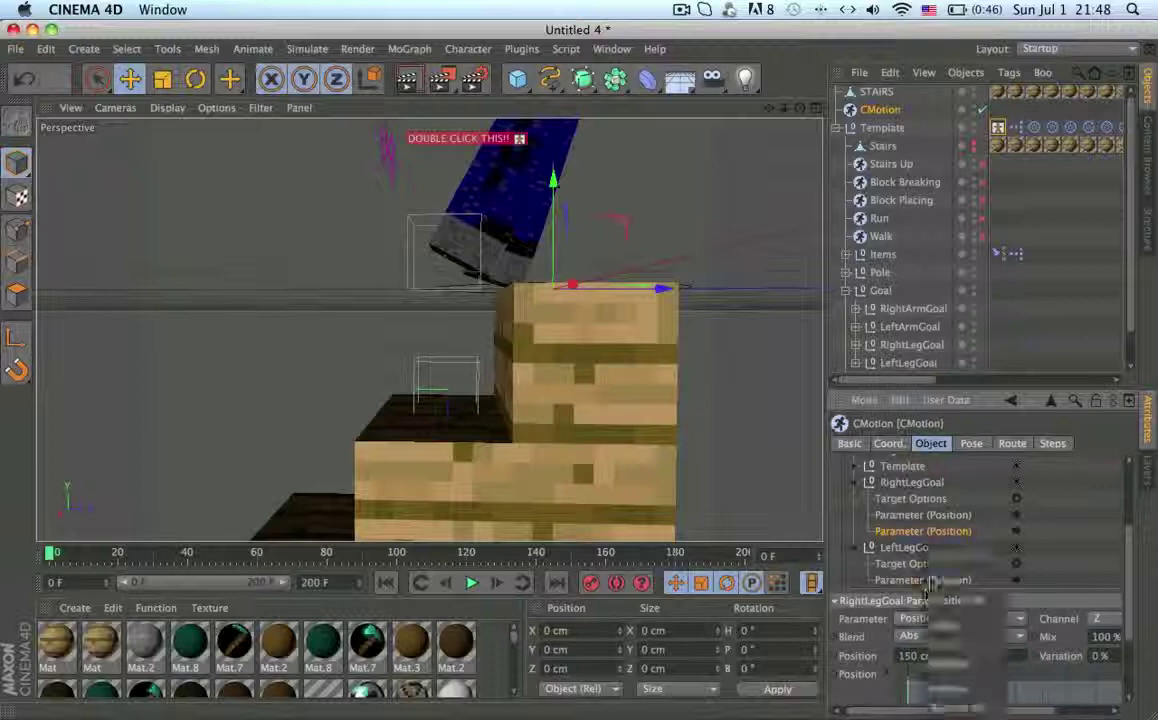
{"action": "left_click", "coordinate": [901, 584]}
{"action": "right_click", "coordinate": [903, 547]}
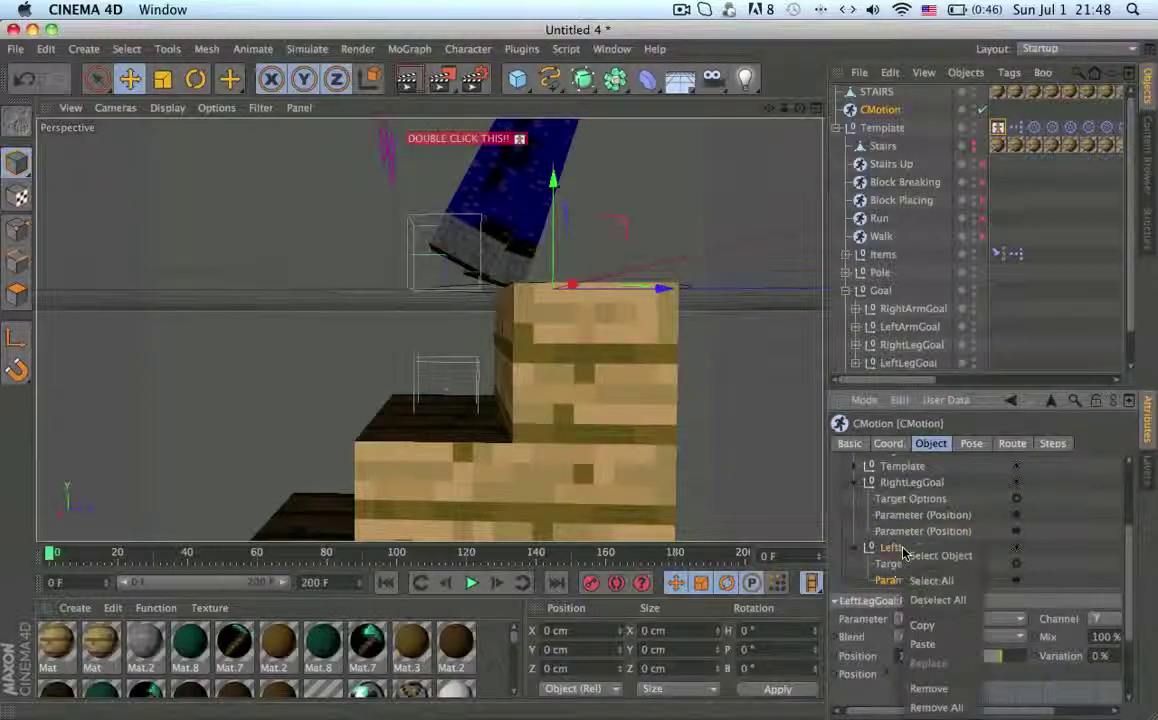
{"action": "left_click", "coordinate": [922, 644]}
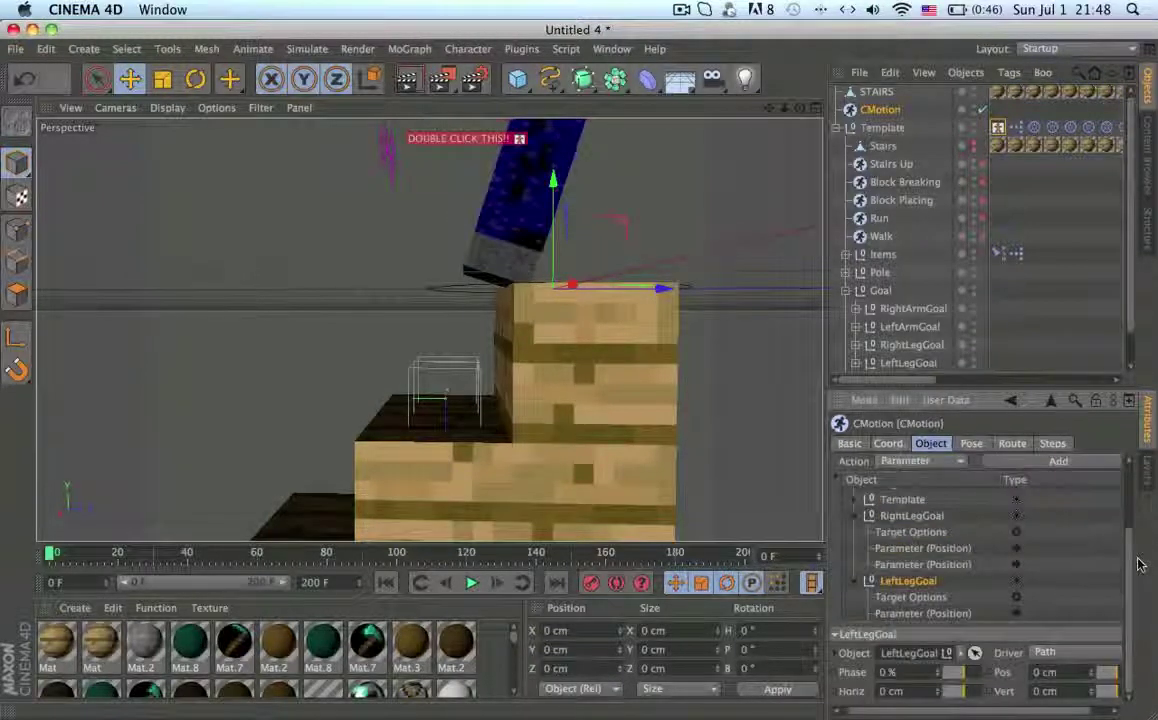
{"action": "scroll", "coordinate": [978, 577], "scroll_direction": "down", "scroll_amount": 1}
{"action": "left_click_drag", "start_coordinate": [410, 360], "coordinate": [650, 325], "text": "alt"}
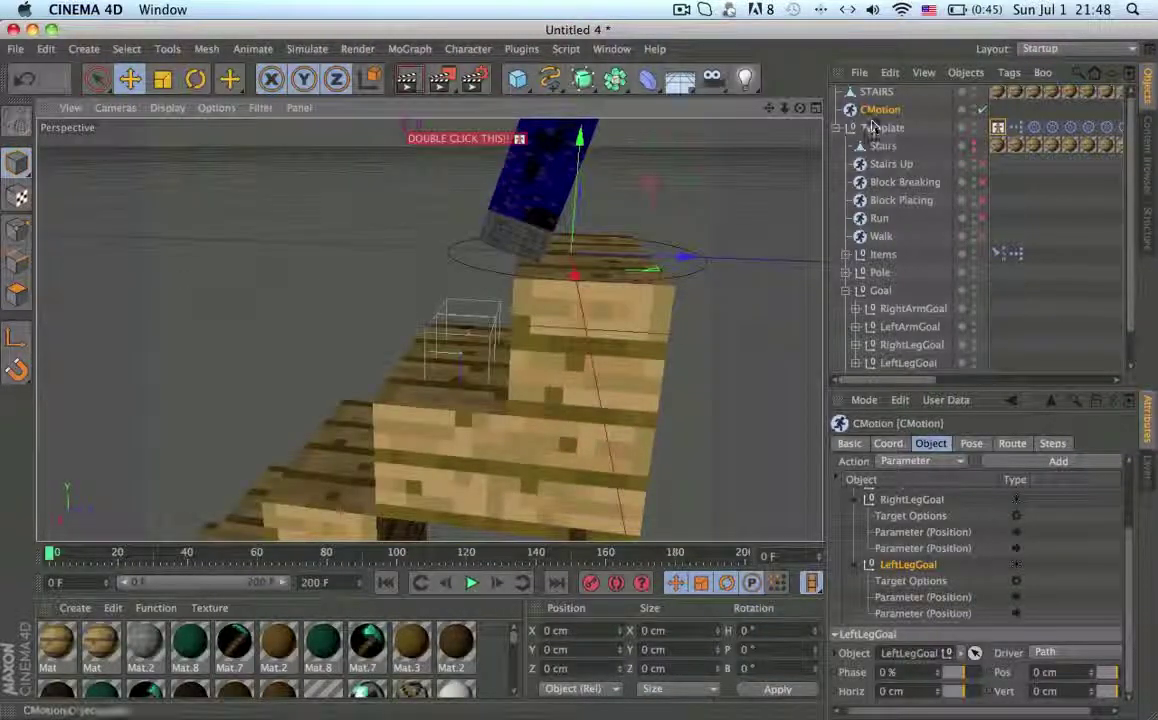
- Collapse the Goal group, select the Control null and disable the CMotion object above Template
{"action": "left_click", "coordinate": [846, 291]}
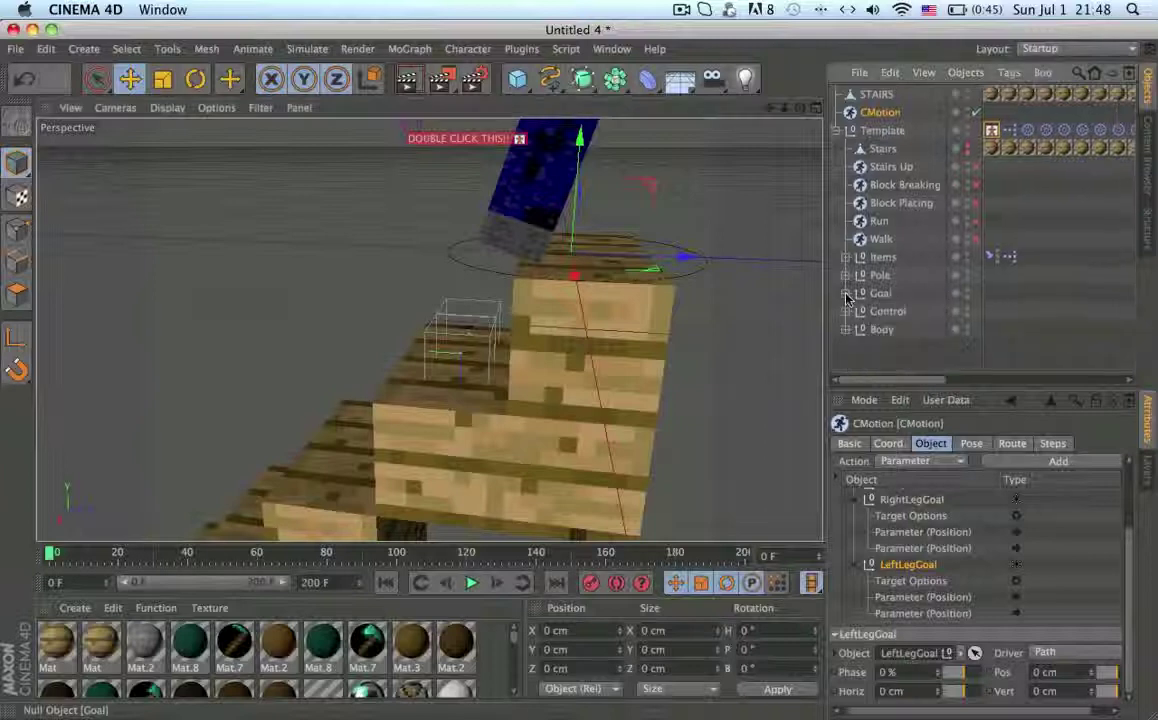
{"action": "left_click", "coordinate": [886, 312]}
{"action": "middle_click_drag", "start_coordinate": [608, 136], "coordinate": [582, 364], "text": "alt"}
{"action": "left_click_drag", "start_coordinate": [574, 342], "coordinate": [540, 350], "text": "alt"}
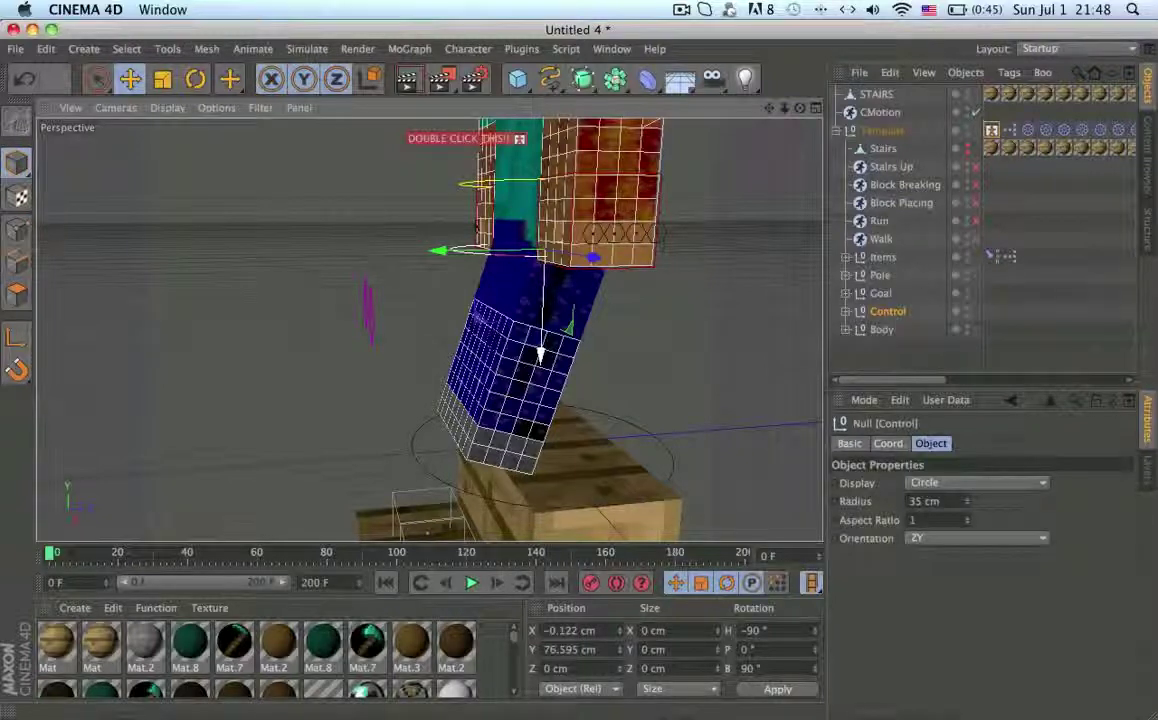
{"action": "left_click", "coordinate": [976, 114]}
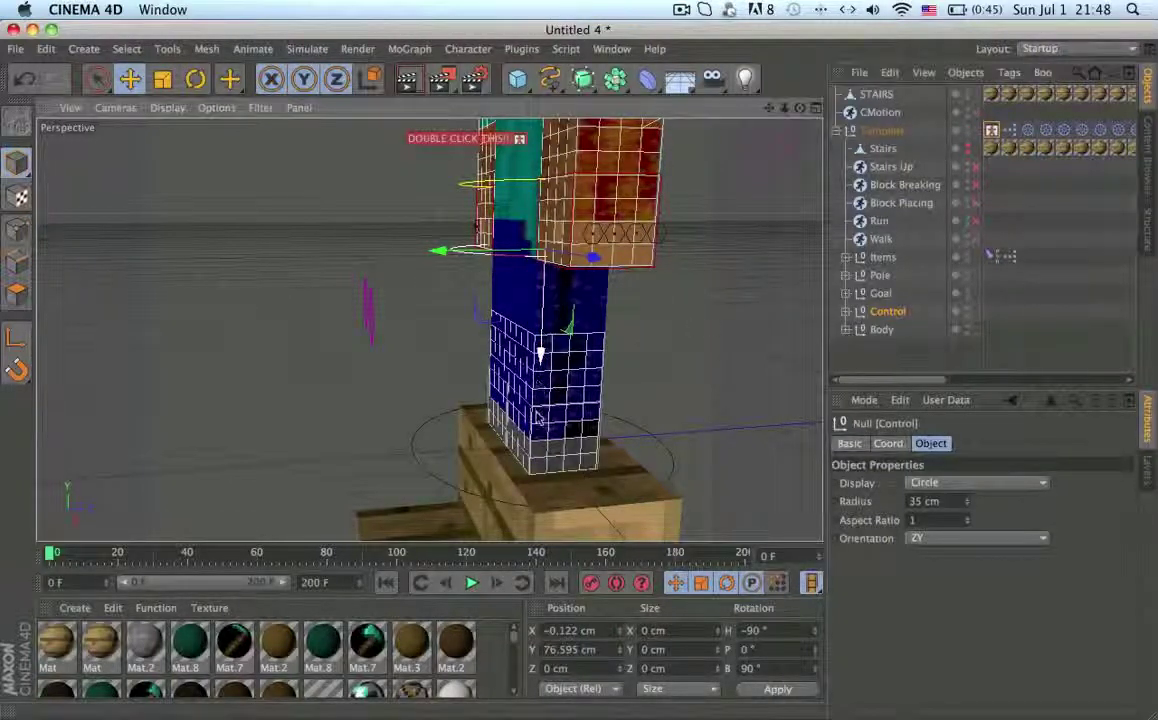
- Preview the character's pose with the Stairs Up CMotion enabled, and disable it again
{"action": "left_click_drag", "start_coordinate": [512, 322], "coordinate": [400, 330], "text": "alt"}
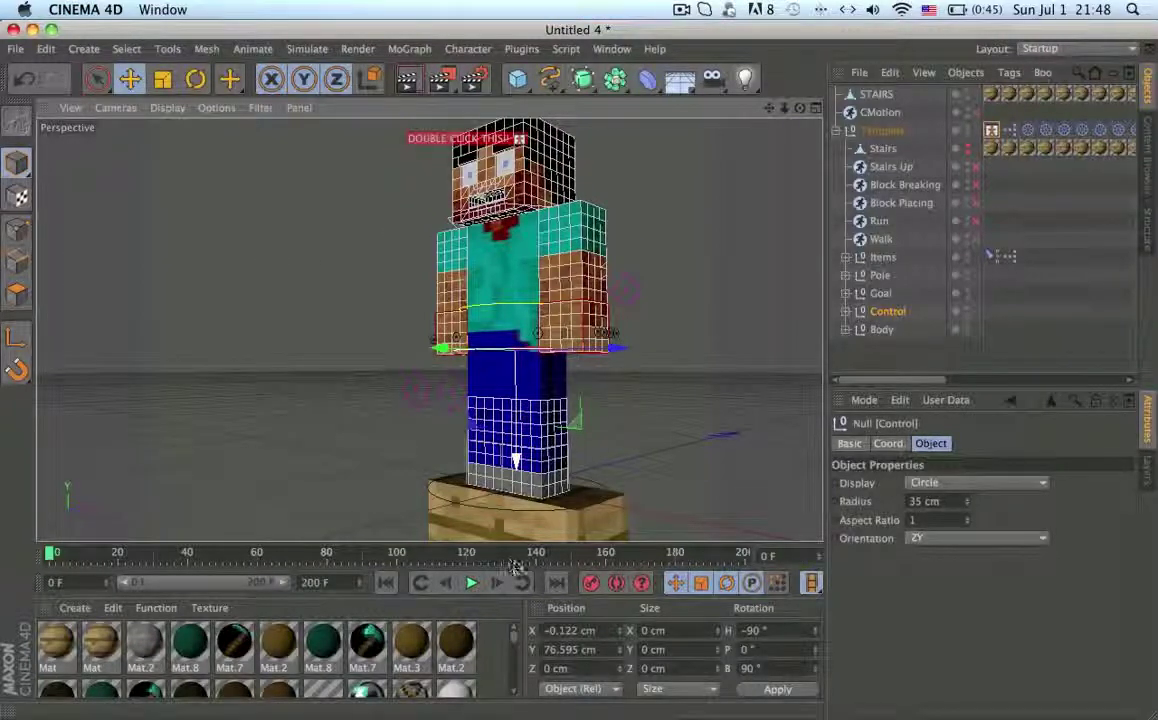
{"action": "left_click", "coordinate": [971, 316]}
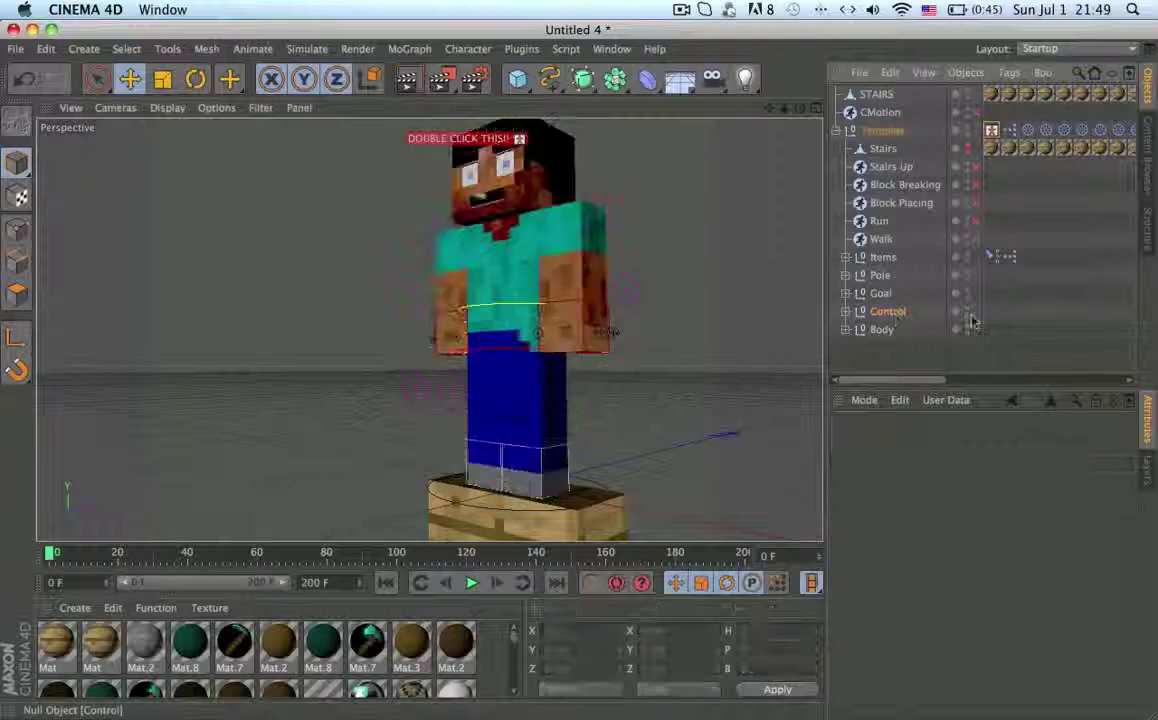
{"action": "left_click", "coordinate": [886, 311]}
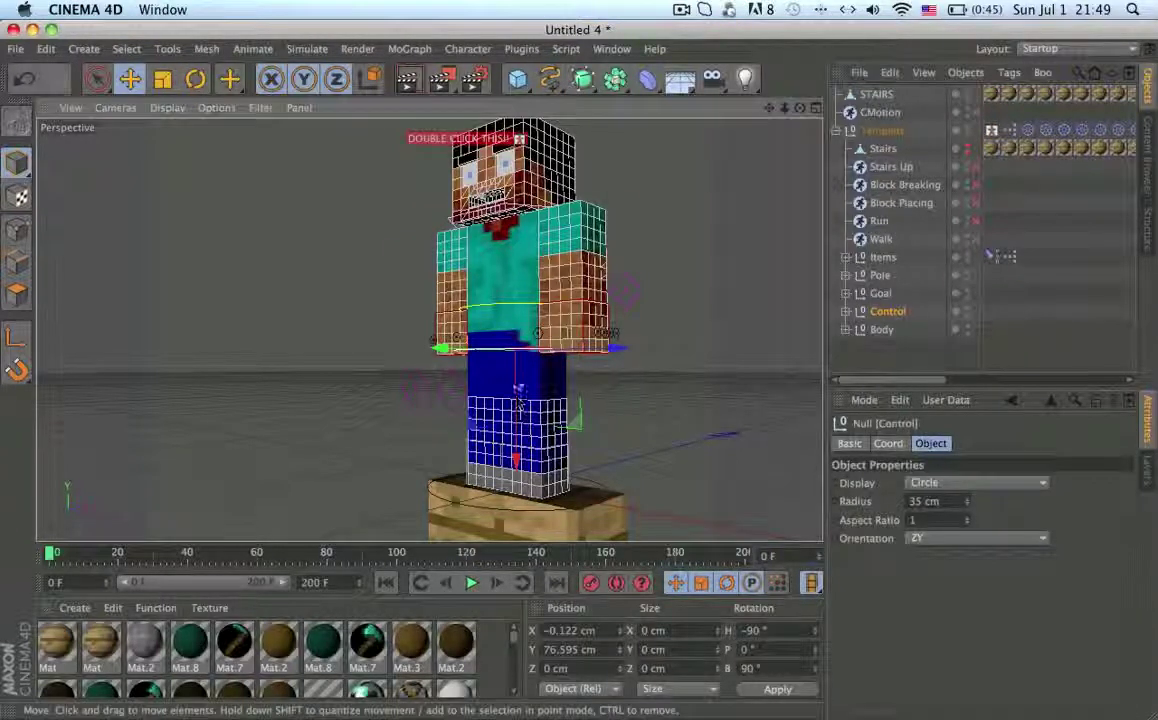
{"action": "left_click", "coordinate": [975, 168]}
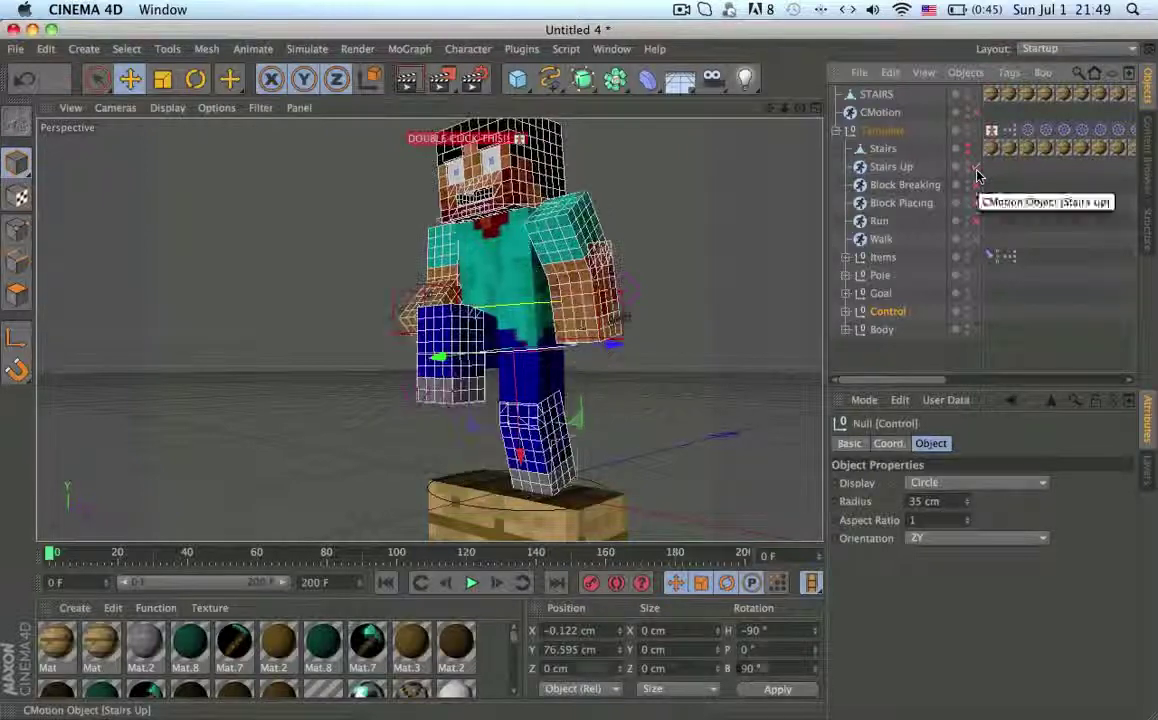
{"action": "left_click", "coordinate": [977, 172]}
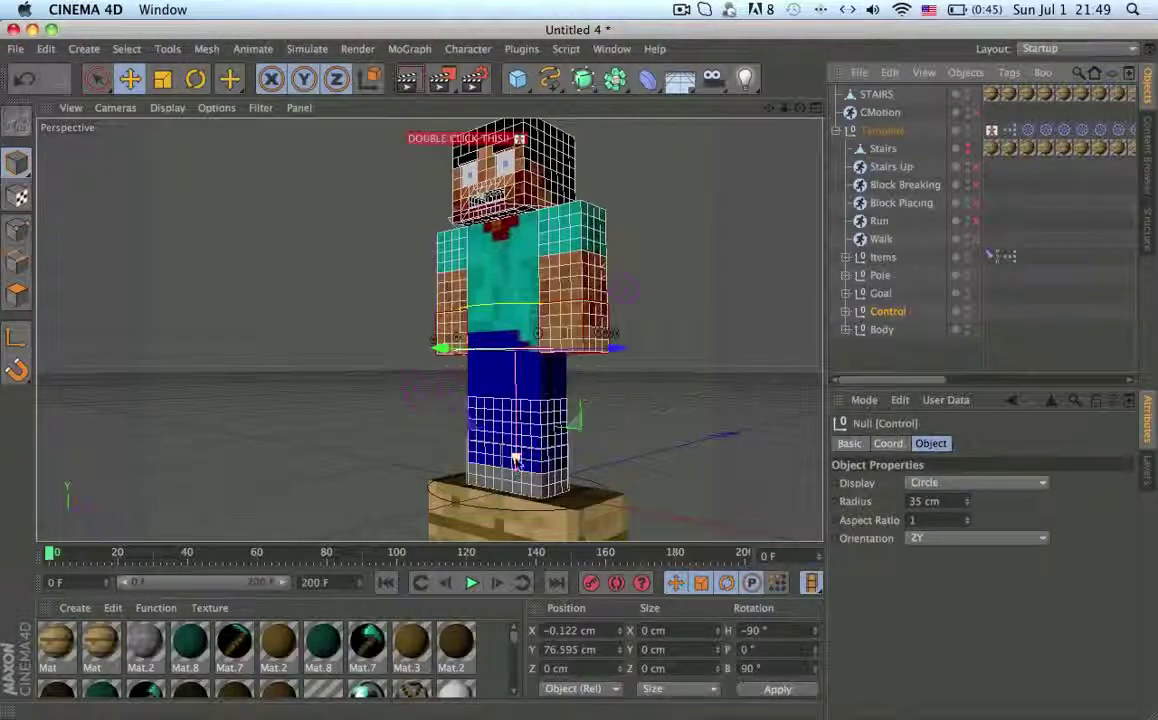
- Try raising the Control null by 100 cm to see how the character's body follows, and undo the move
{"action": "left_click_drag", "start_coordinate": [516, 458], "coordinate": [628, 335]}
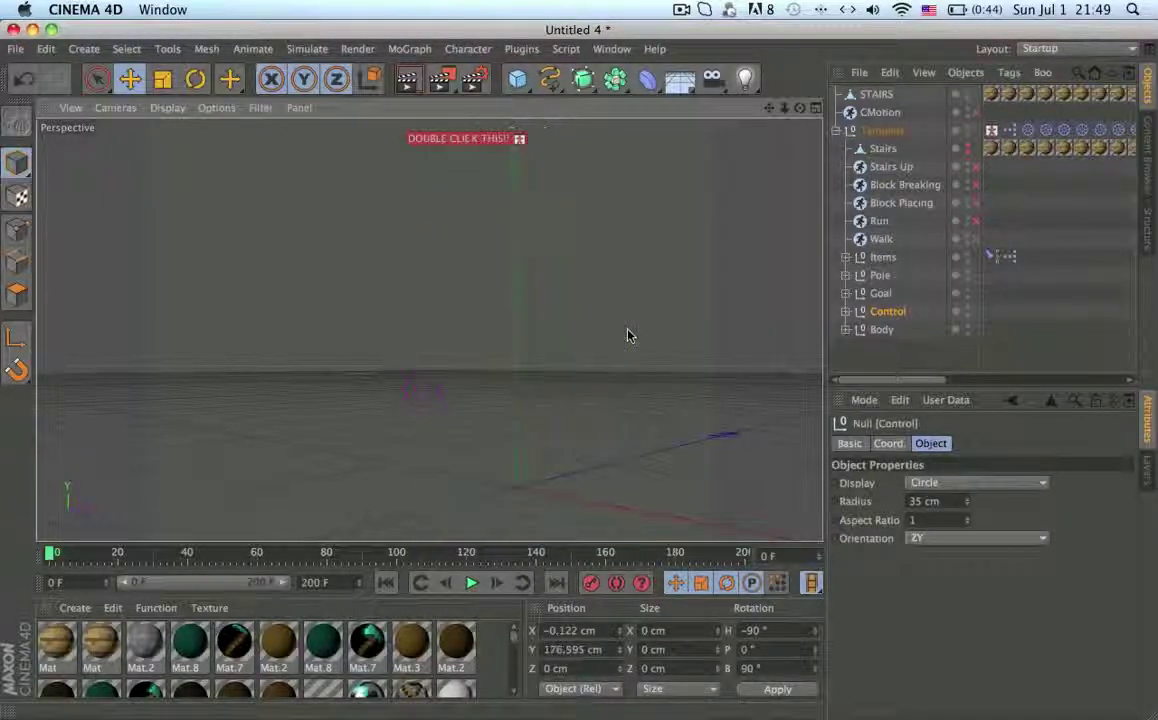
{"action": "left_click", "coordinate": [490, 278]}
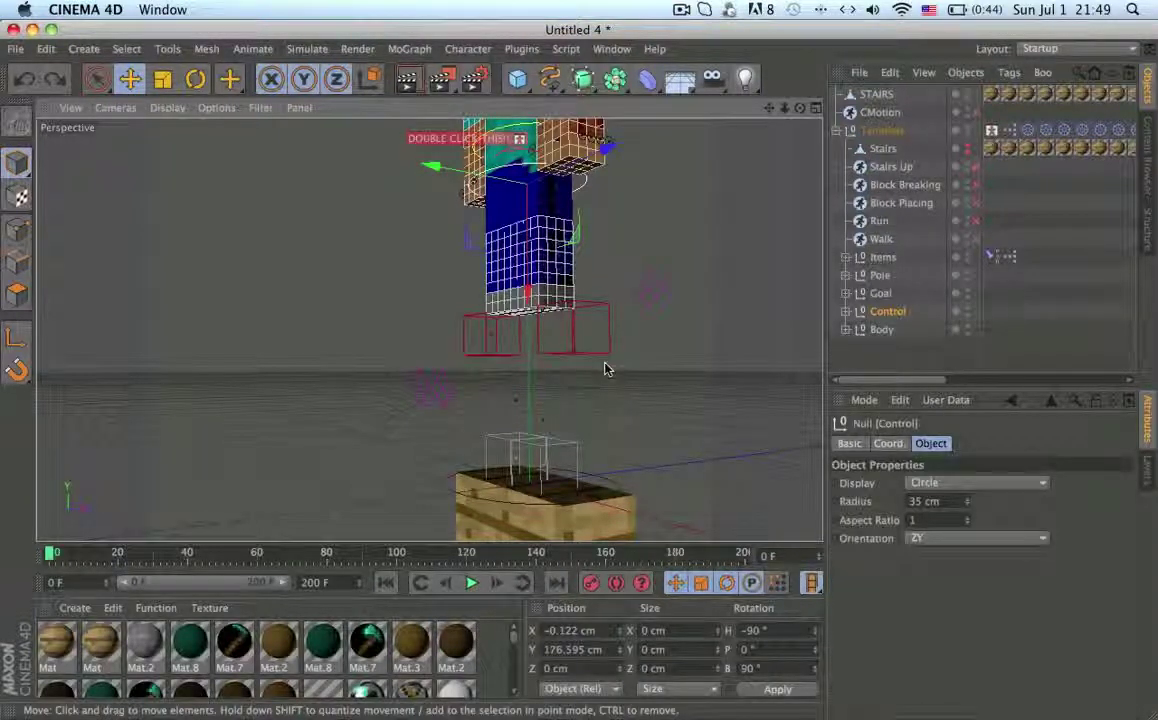
{"action": "key", "text": "super+z"}
{"action": "key", "text": "super+z"}
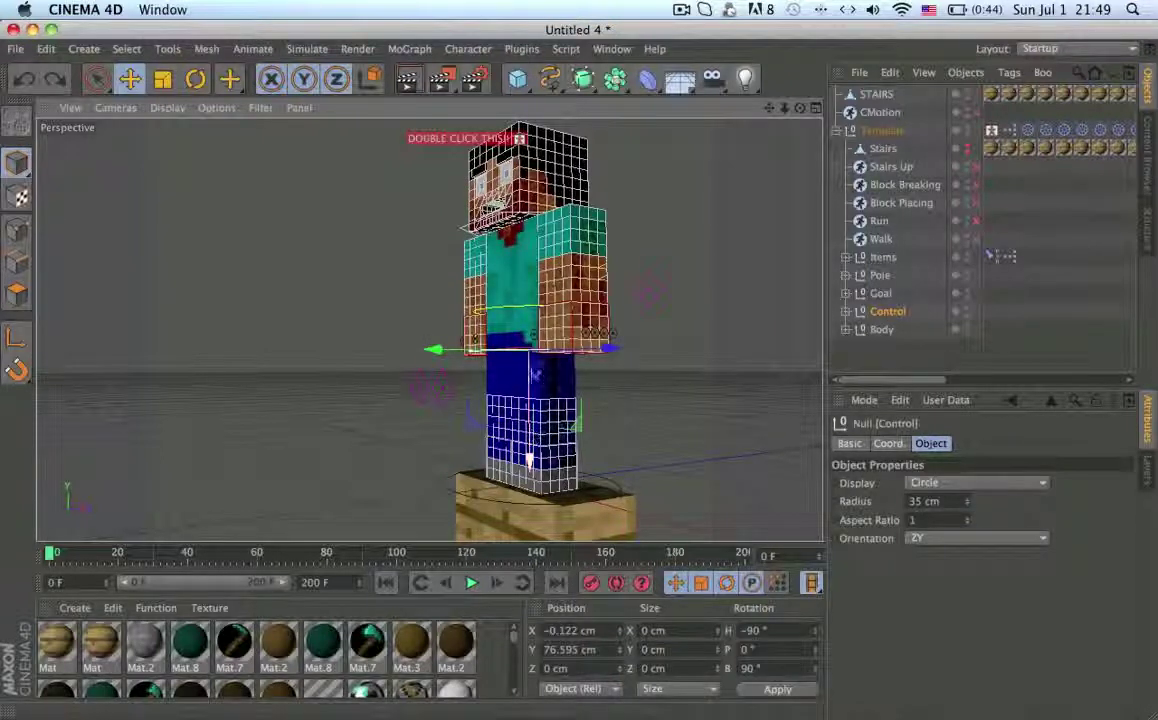
{"action": "left_click_drag", "start_coordinate": [535, 397], "coordinate": [536, 278]}
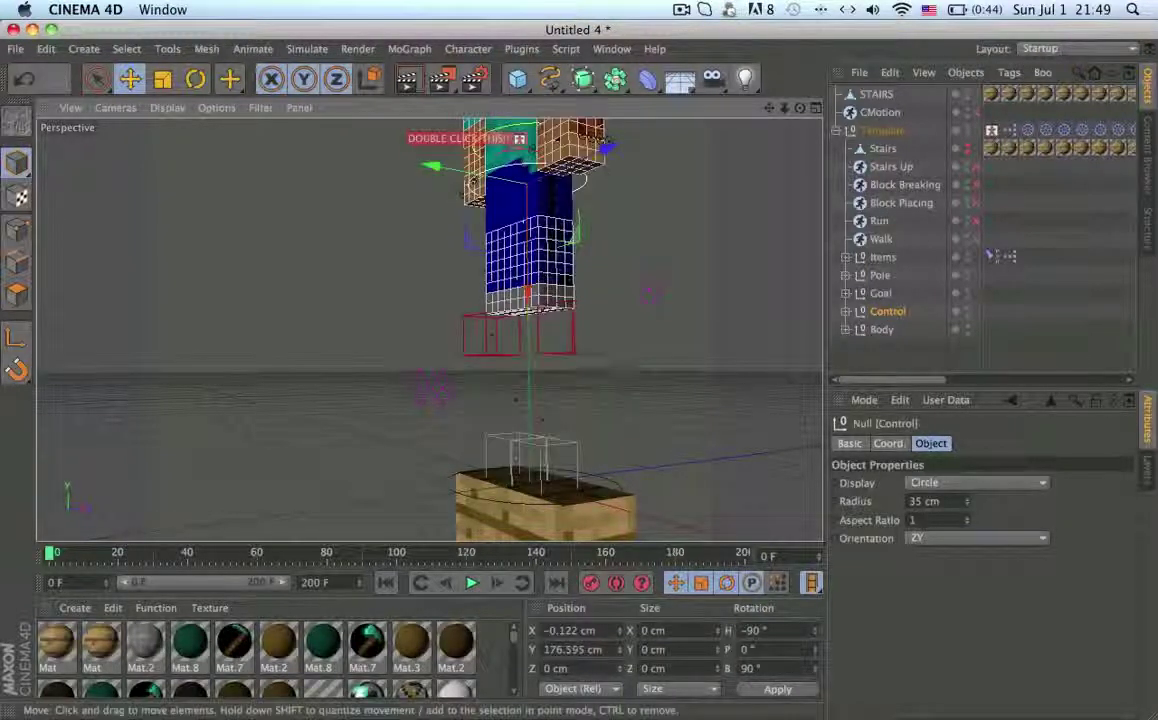
{"action": "key", "text": "super+z"}
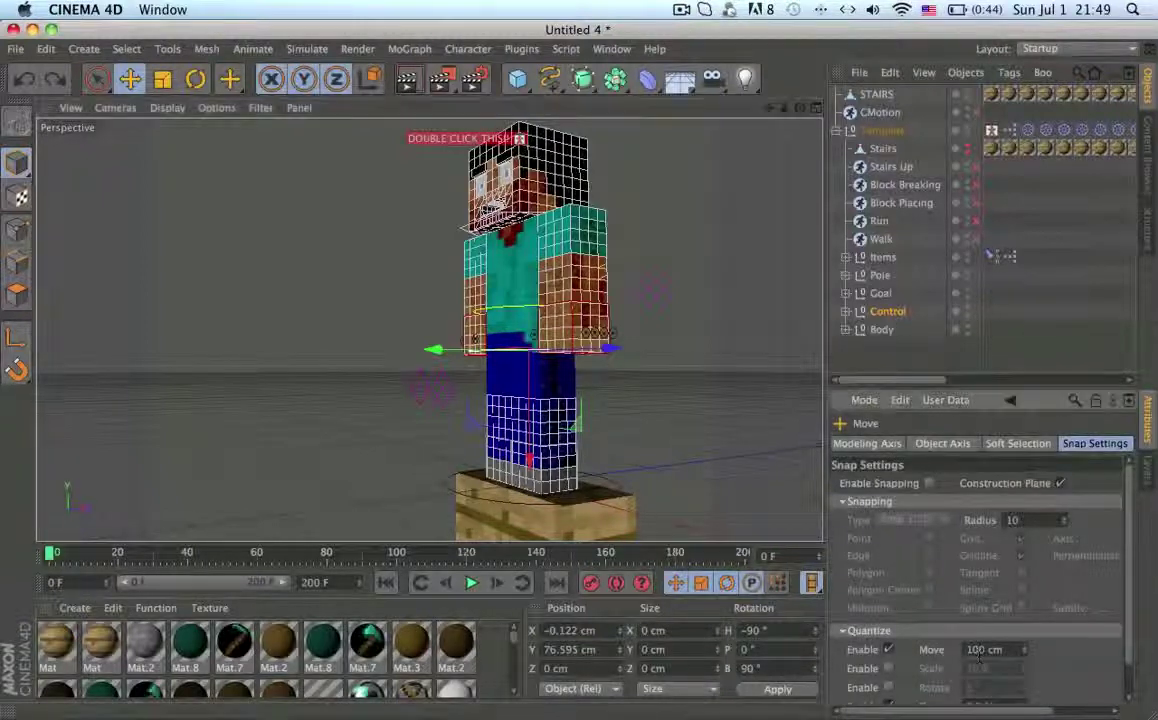
- Test small vertical moves of the Control null to bend the character's legs on the top stair, undoing each one
{"action": "left_click", "coordinate": [887, 311]}
{"action": "left_click_drag", "start_coordinate": [529, 462], "coordinate": [529, 455]}
{"action": "key", "text": "ctrl+z"}
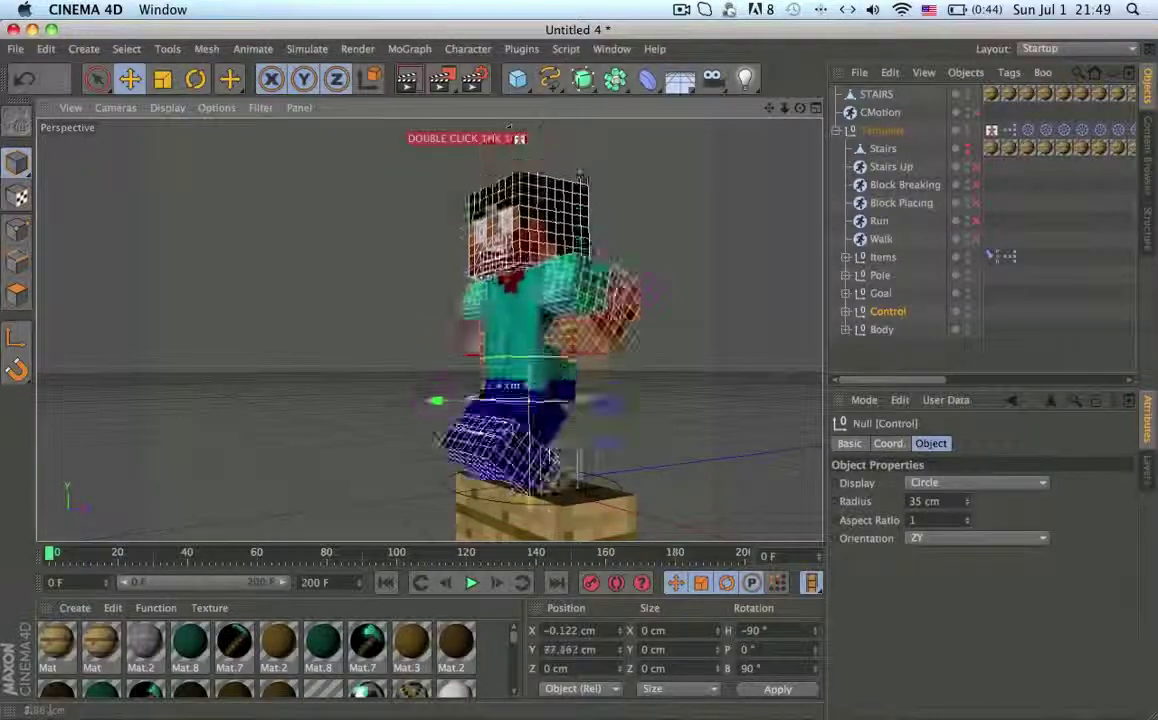
{"action": "scroll", "coordinate": [520, 330], "scroll_direction": "up", "scroll_amount": 3}
{"action": "scroll", "coordinate": [520, 330], "scroll_direction": "up", "scroll_amount": 2}
{"action": "left_click_drag", "start_coordinate": [548, 364], "coordinate": [362, 313], "text": "alt"}
{"action": "scroll", "coordinate": [362, 313], "scroll_direction": "down", "scroll_amount": 5}
{"action": "middle_click_drag", "start_coordinate": [598, 355], "coordinate": [607, 248], "text": "alt"}
{"action": "left_click_drag", "start_coordinate": [608, 248], "coordinate": [606, 294], "text": "alt"}
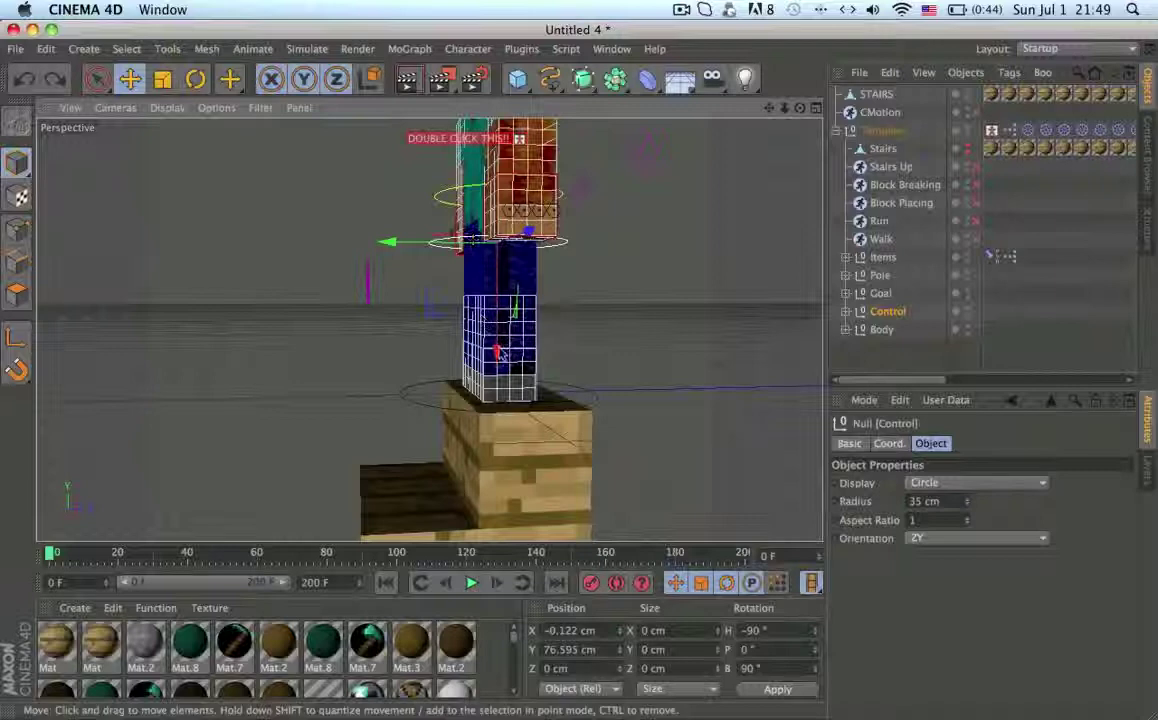
{"action": "left_click_drag", "start_coordinate": [500, 348], "coordinate": [543, 427]}
{"action": "key", "text": "ctrl+z"}
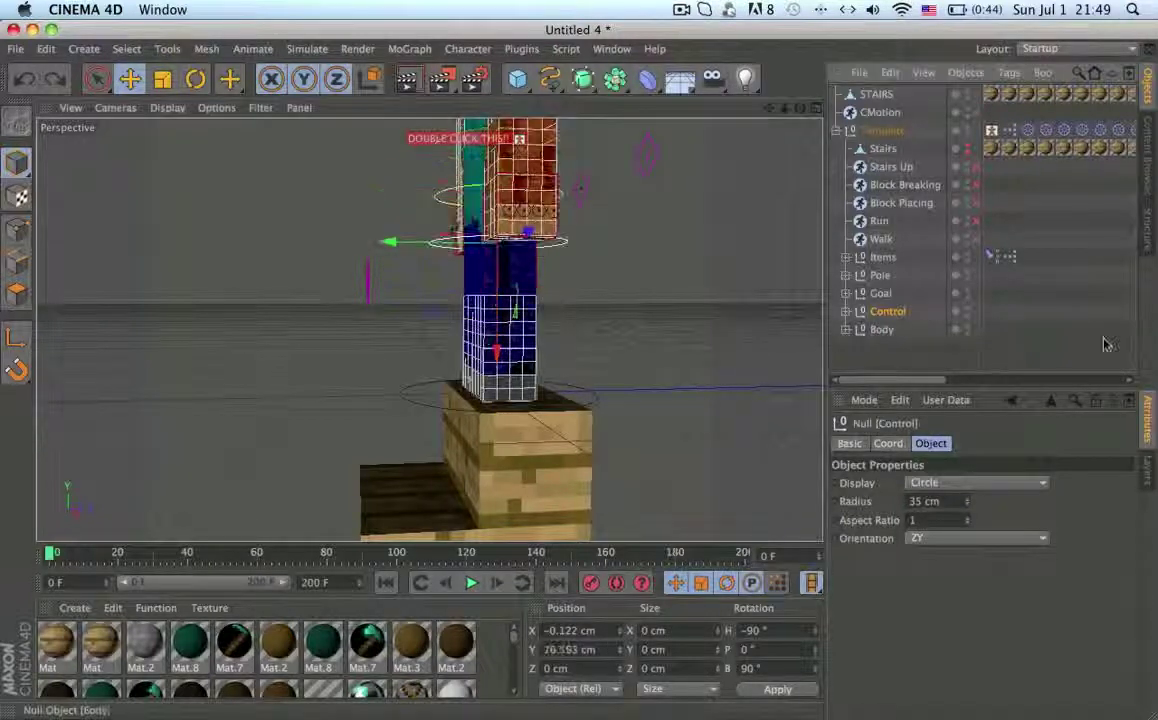
- Add the Control null to CMotion's object list and collapse the two leg goal entries
{"action": "left_click", "coordinate": [893, 114]}
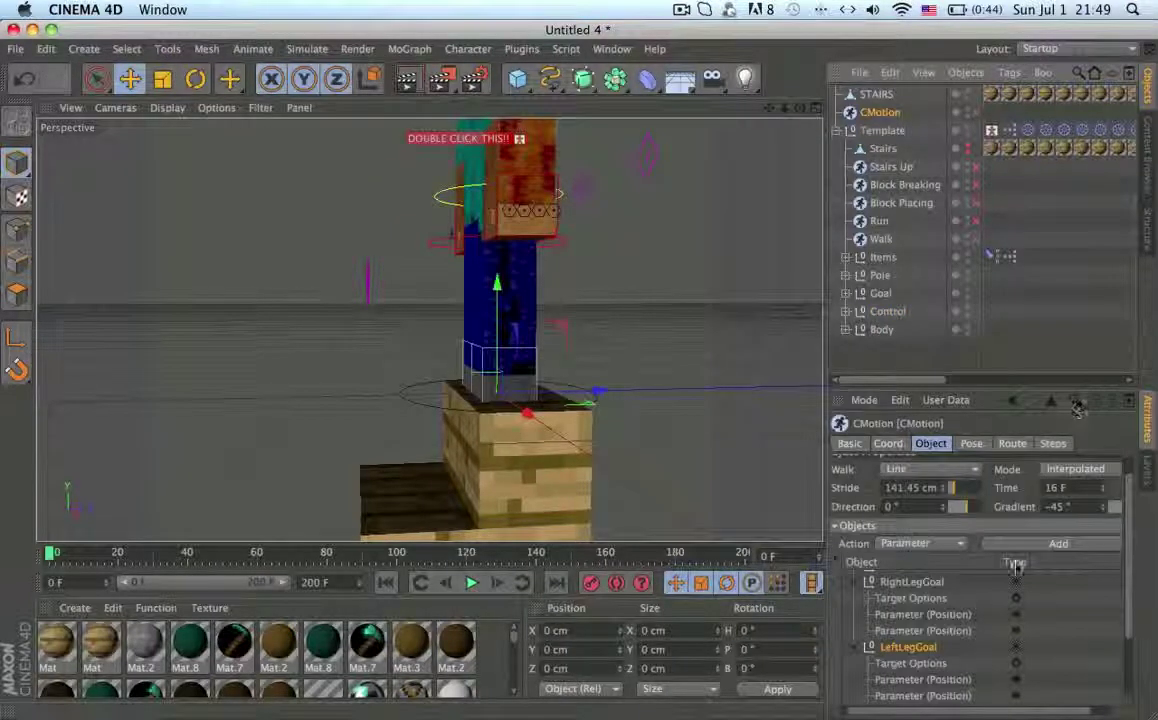
{"action": "left_click_drag", "start_coordinate": [500, 290], "coordinate": [621, 350], "text": "alt"}
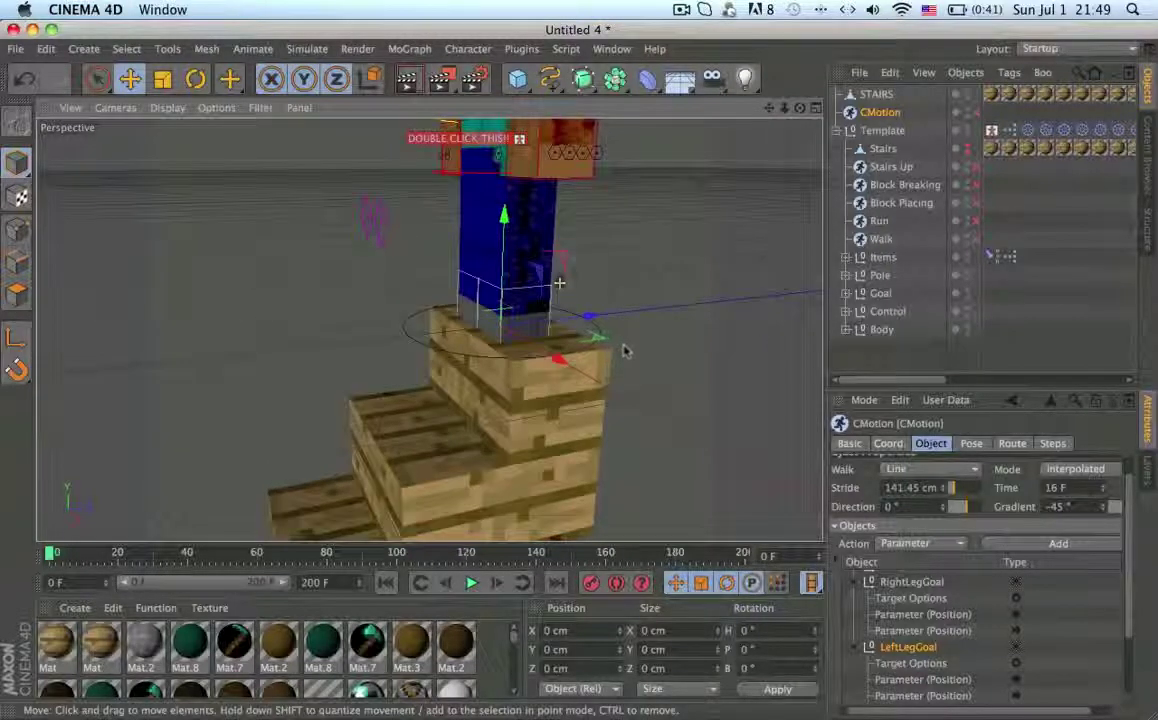
{"action": "left_click_drag", "start_coordinate": [887, 311], "coordinate": [900, 628]}
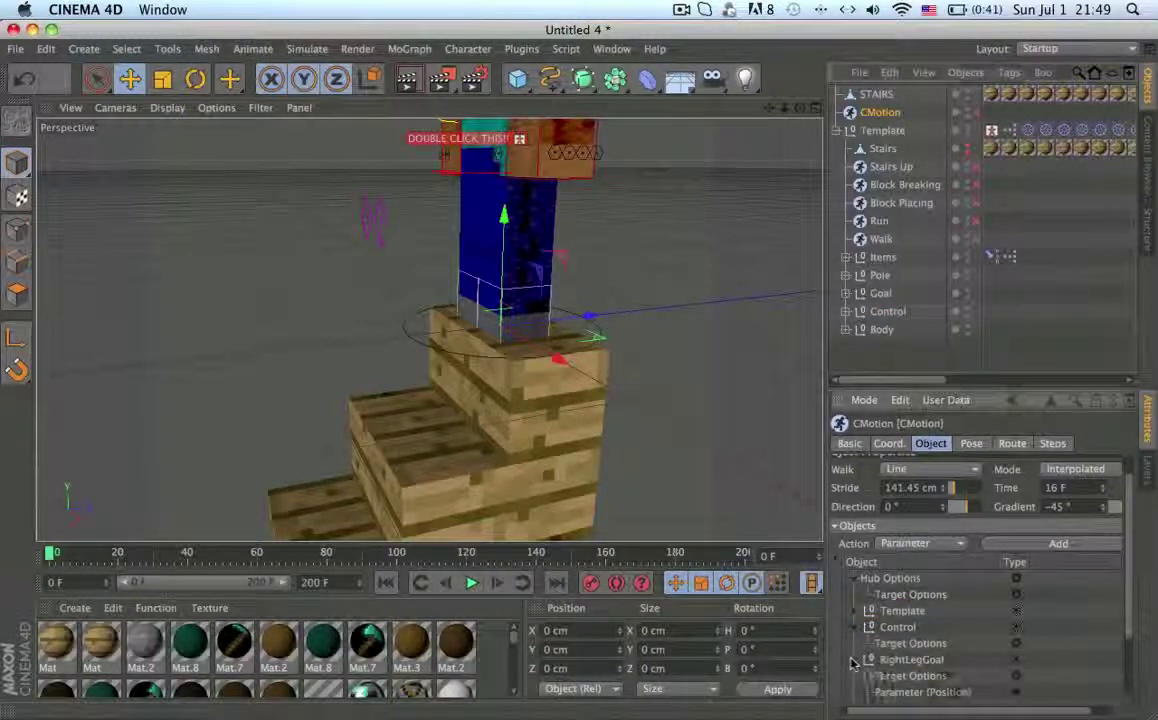
{"action": "left_click", "coordinate": [854, 648]}
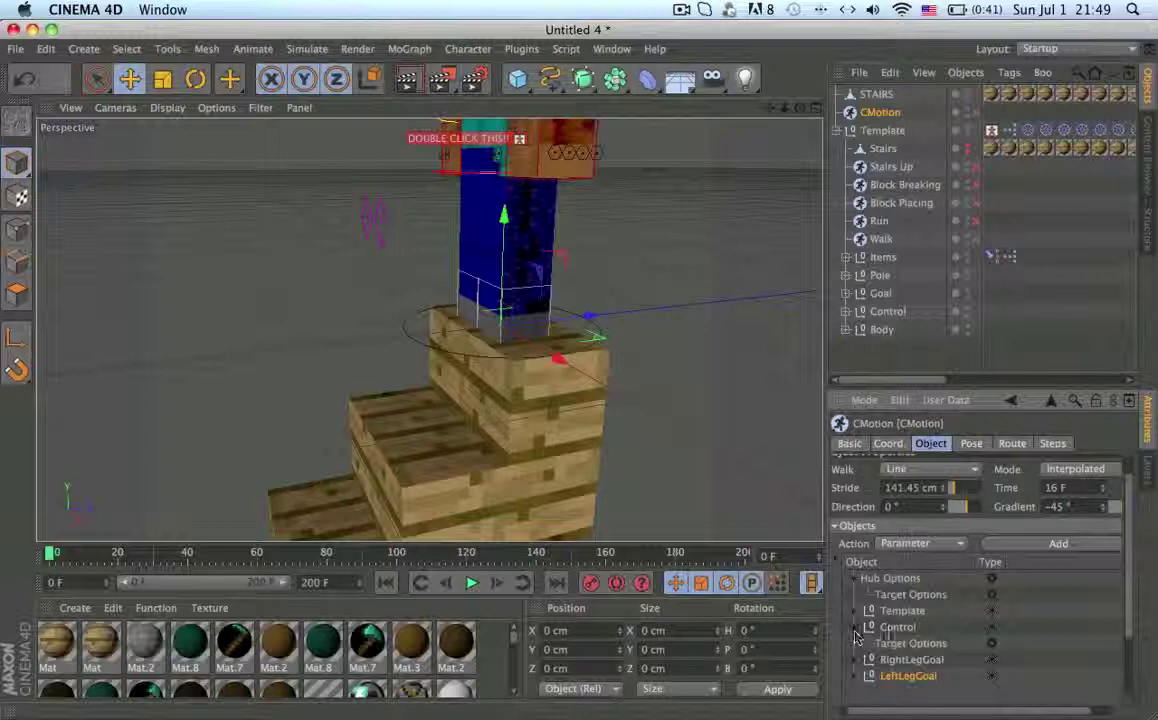
- Add a Parameter action to Control in CMotion and set it to drive Position
{"action": "left_click", "coordinate": [880, 627]}
{"action": "left_click", "coordinate": [1058, 543]}
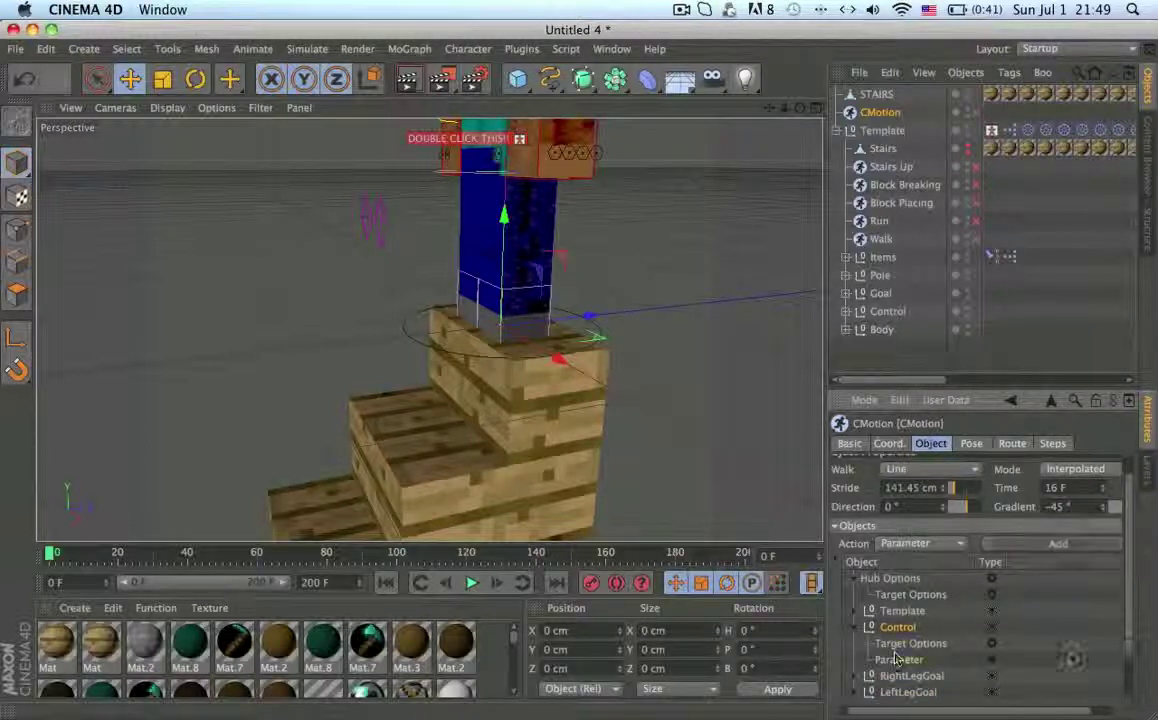
{"action": "left_click", "coordinate": [897, 659]}
{"action": "scroll", "coordinate": [1090, 700], "scroll_direction": "down", "scroll_amount": 2}
{"action": "left_click", "coordinate": [1083, 704]}
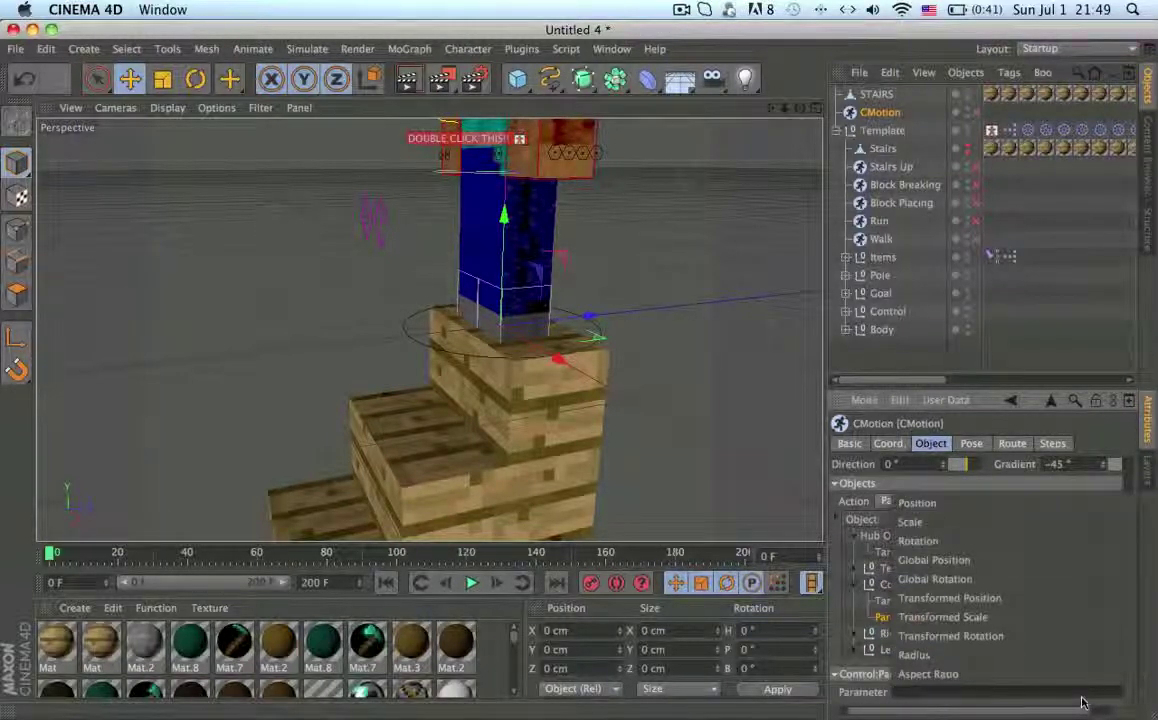
{"action": "left_click", "coordinate": [915, 499]}
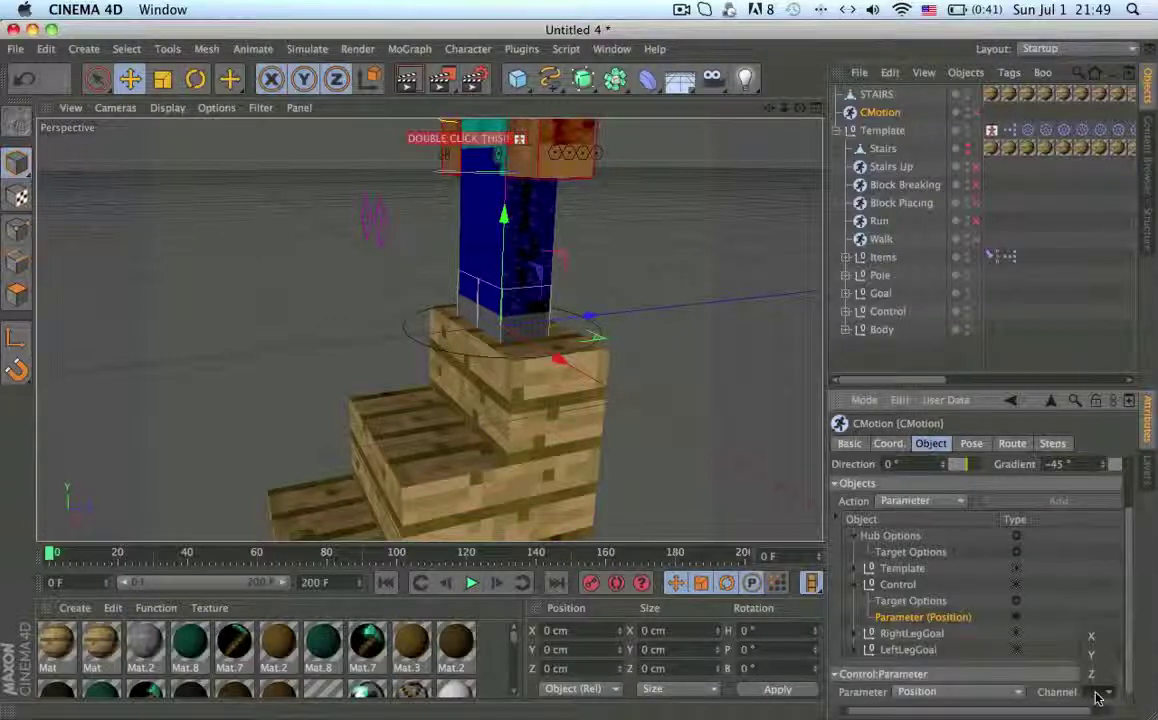
- Set the Control's Position parameter to the Y channel with a range of 100 cm
{"action": "left_click_drag", "start_coordinate": [1132, 605], "coordinate": [1133, 704]}
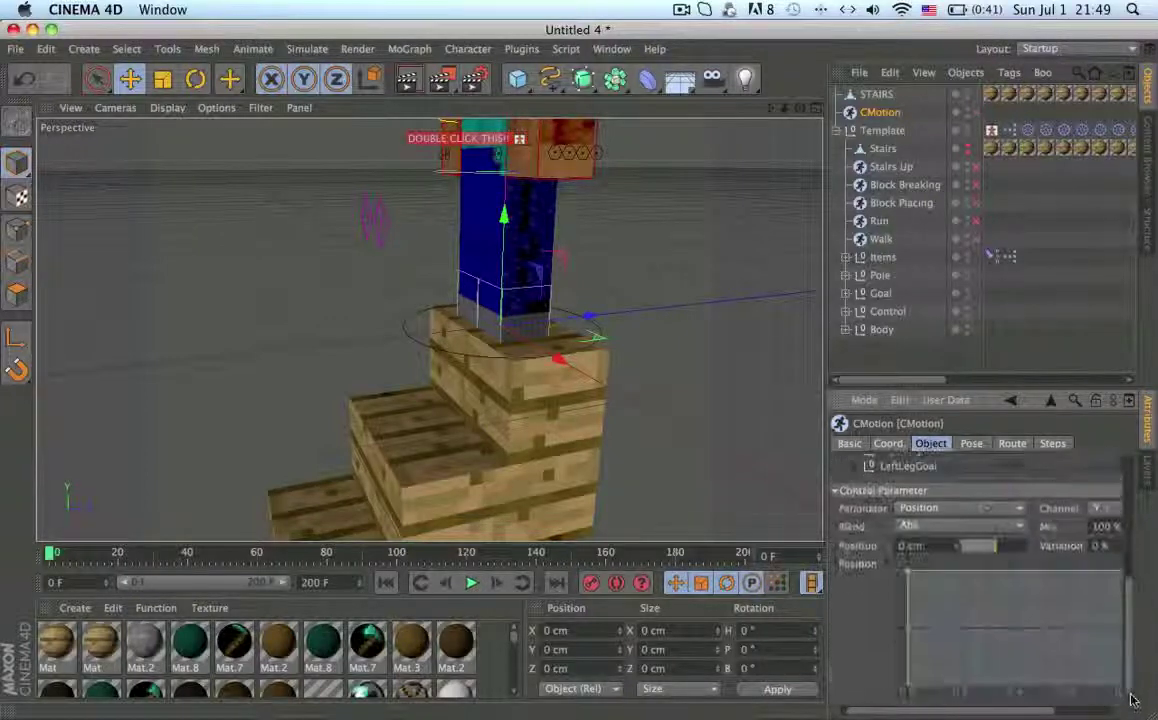
{"action": "right_click", "coordinate": [1011, 652]}
{"action": "left_click", "coordinate": [910, 492]}
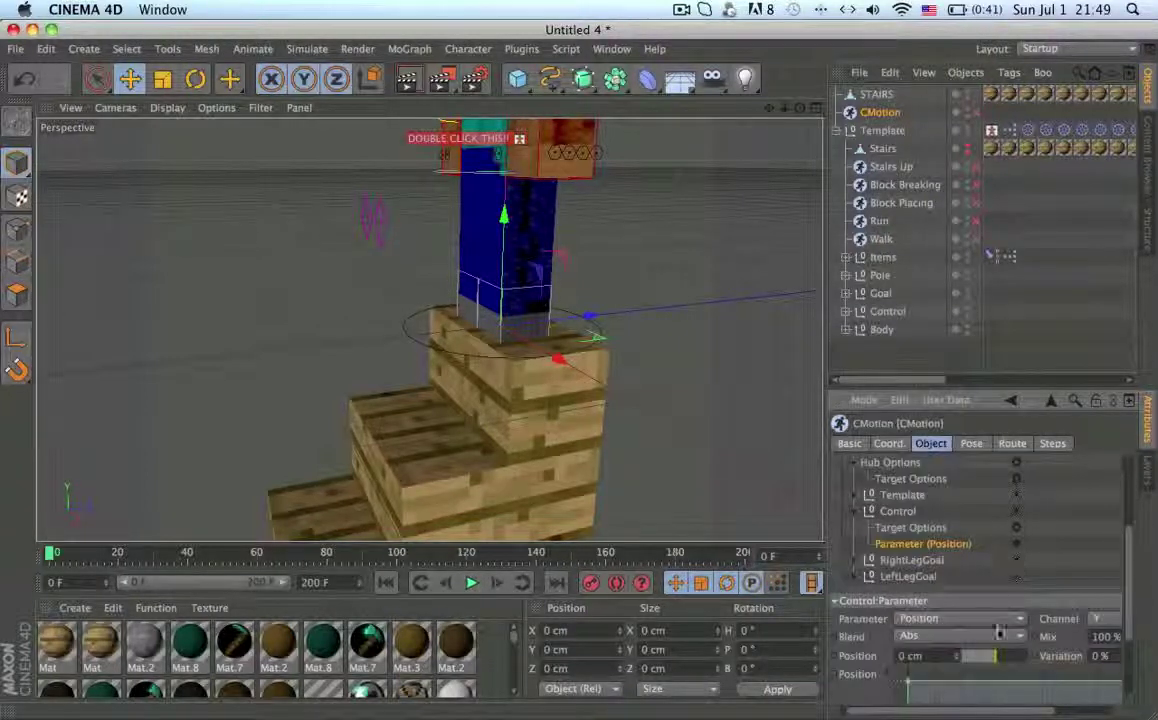
{"action": "double_click", "coordinate": [911, 657]}
{"action": "type", "text": "1"}
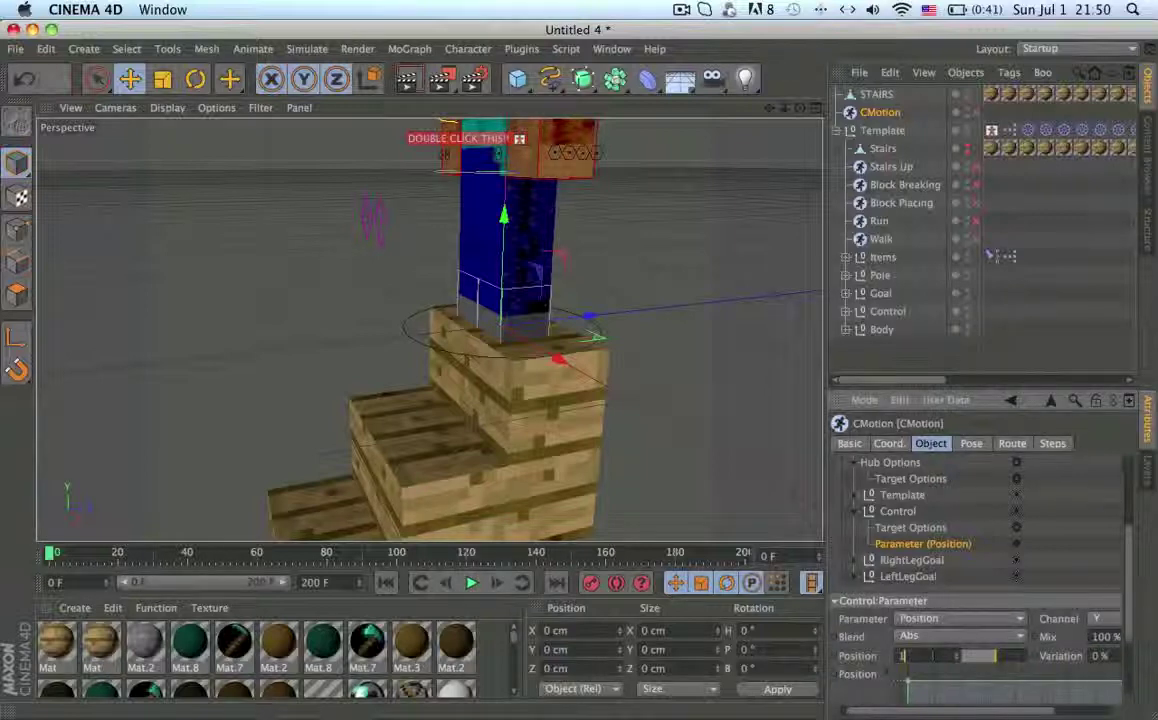
{"action": "type", "text": "00"}
{"action": "left_click_drag", "start_coordinate": [1136, 634], "coordinate": [1131, 692]}
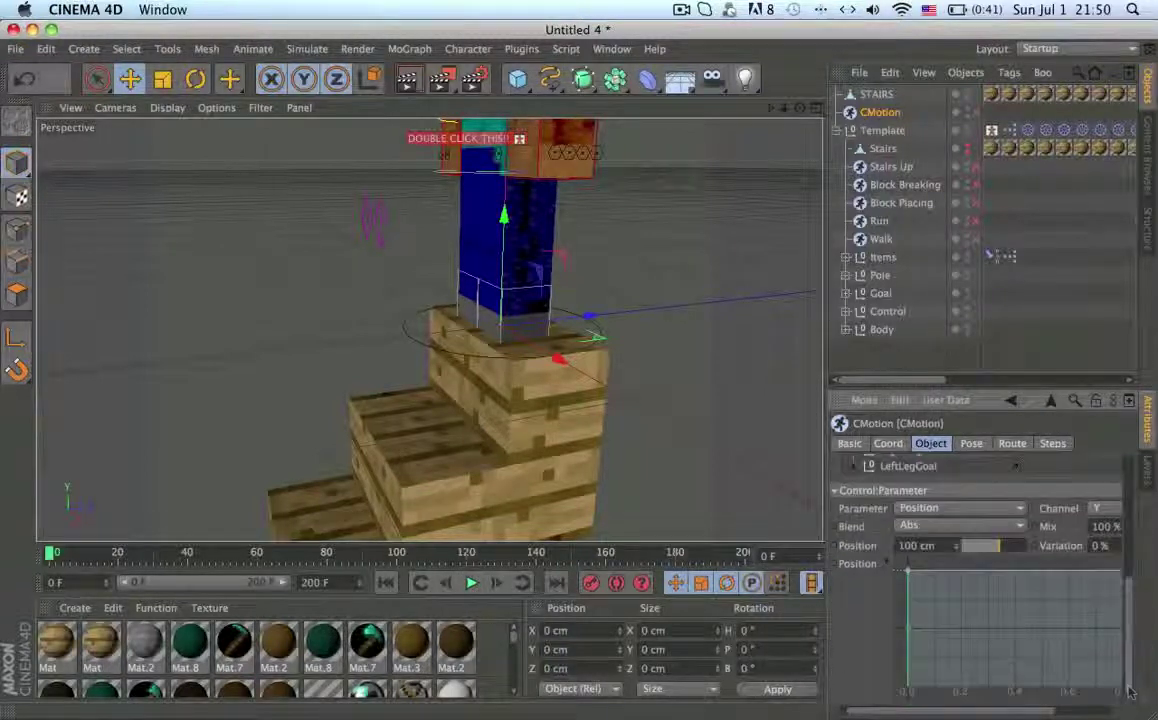
{"action": "double_click", "coordinate": [920, 546]}
{"action": "type", "text": "80"}
{"action": "key", "text": "Return"}
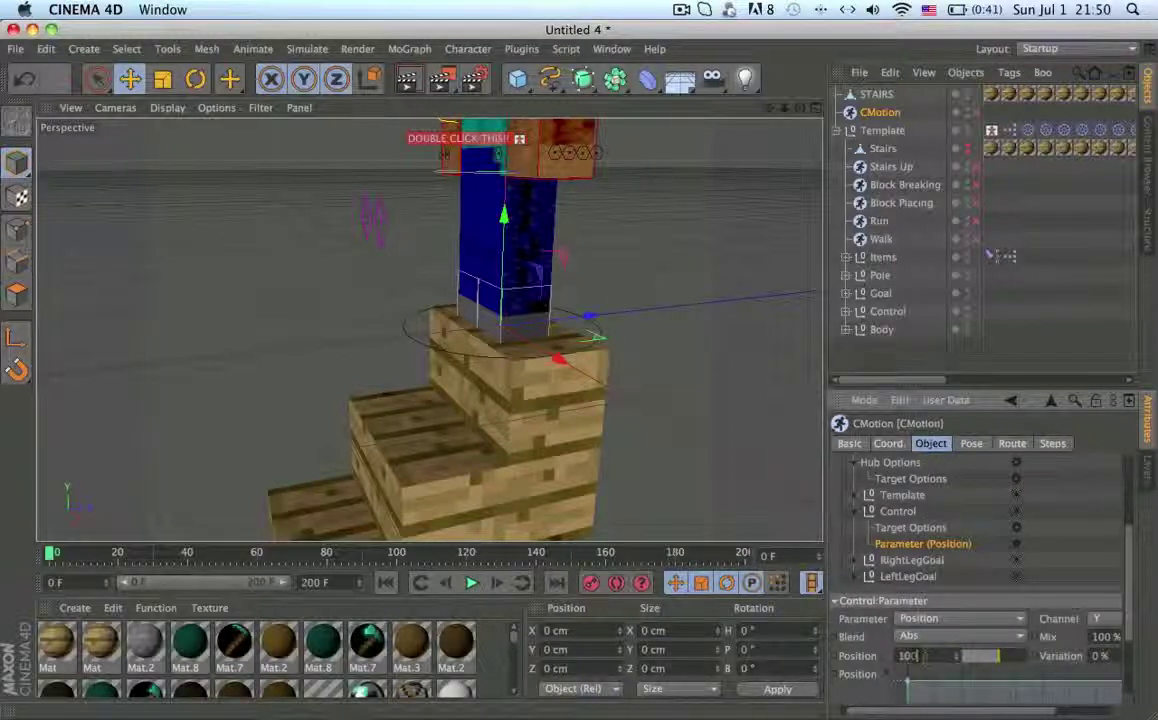
- Enable the CMotion object and view the character and staircase from the side
{"action": "left_click", "coordinate": [976, 112]}
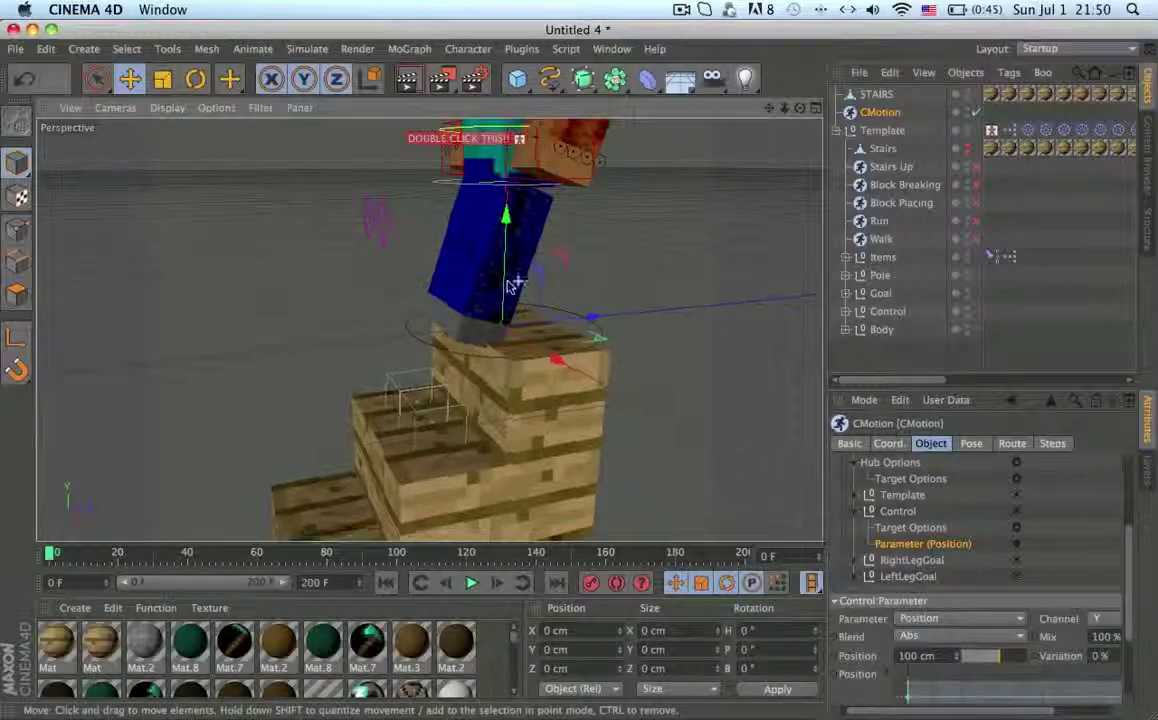
{"action": "left_click_drag", "start_coordinate": [509, 284], "coordinate": [491, 323], "text": "alt"}
{"action": "scroll", "coordinate": [489, 316], "scroll_direction": "down", "scroll_amount": 5}
{"action": "left_click_drag", "start_coordinate": [652, 384], "coordinate": [622, 430], "text": "alt"}
{"action": "scroll", "coordinate": [582, 439], "scroll_direction": "up", "scroll_amount": 3}
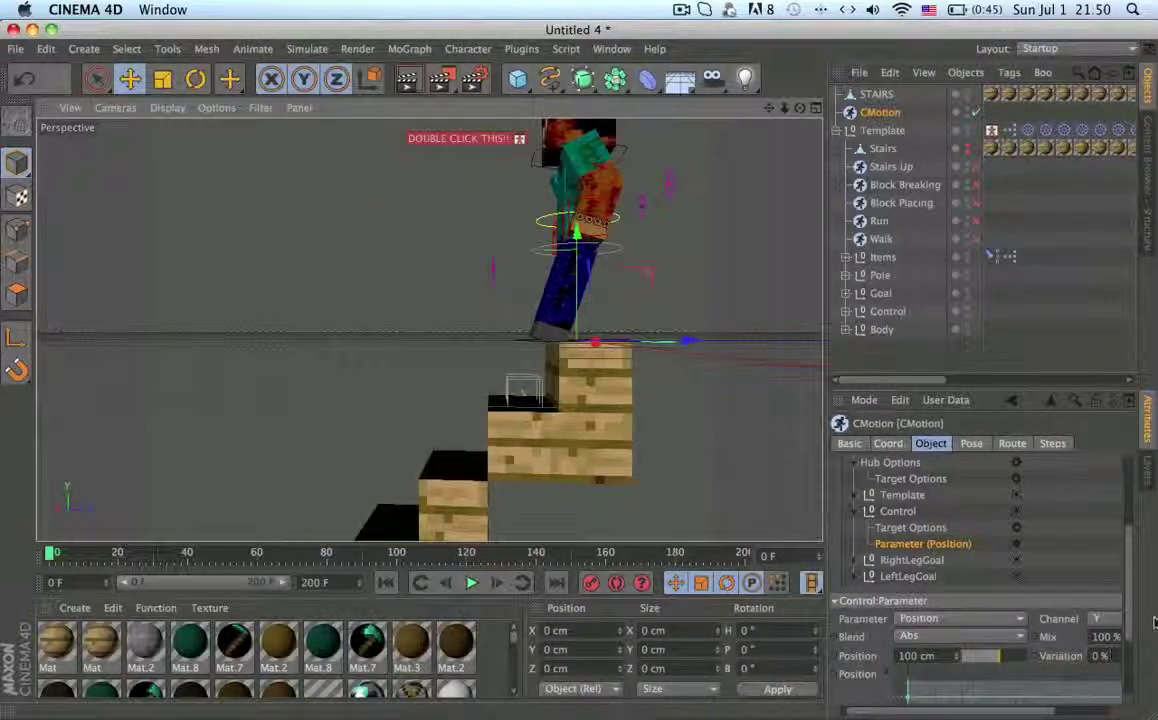
- Shift the Control's Y position curve down until the character's body lowers toward the stairs
{"action": "scroll", "coordinate": [1100, 645], "scroll_direction": "down", "scroll_amount": 3}
{"action": "scroll", "coordinate": [1093, 648], "scroll_direction": "up", "scroll_amount": 3}
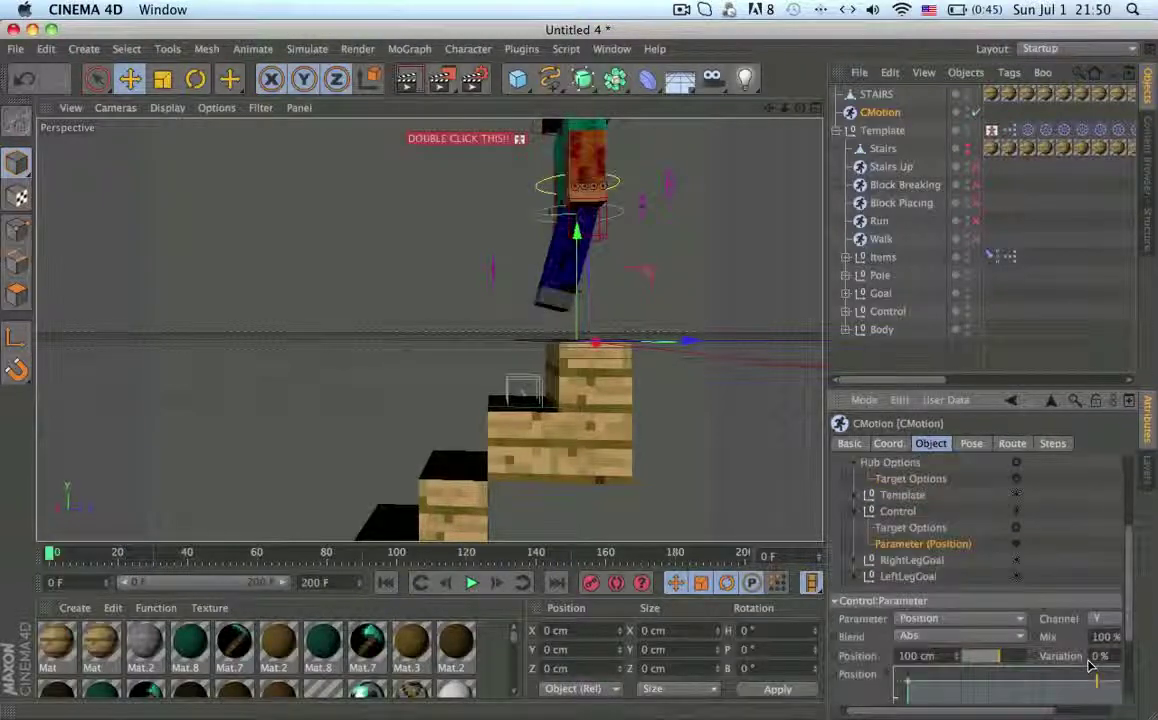
{"action": "left_click_drag", "start_coordinate": [1080, 676], "coordinate": [1080, 714]}
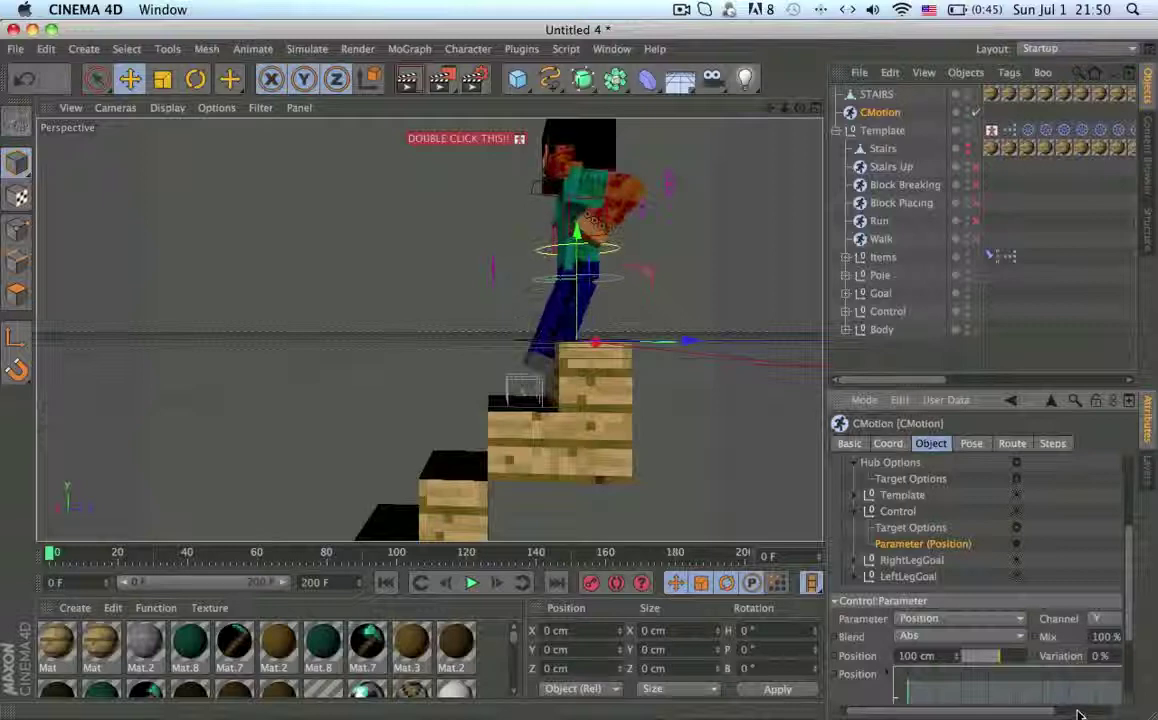
{"action": "middle_click_drag", "start_coordinate": [670, 422], "coordinate": [623, 338], "text": "alt"}
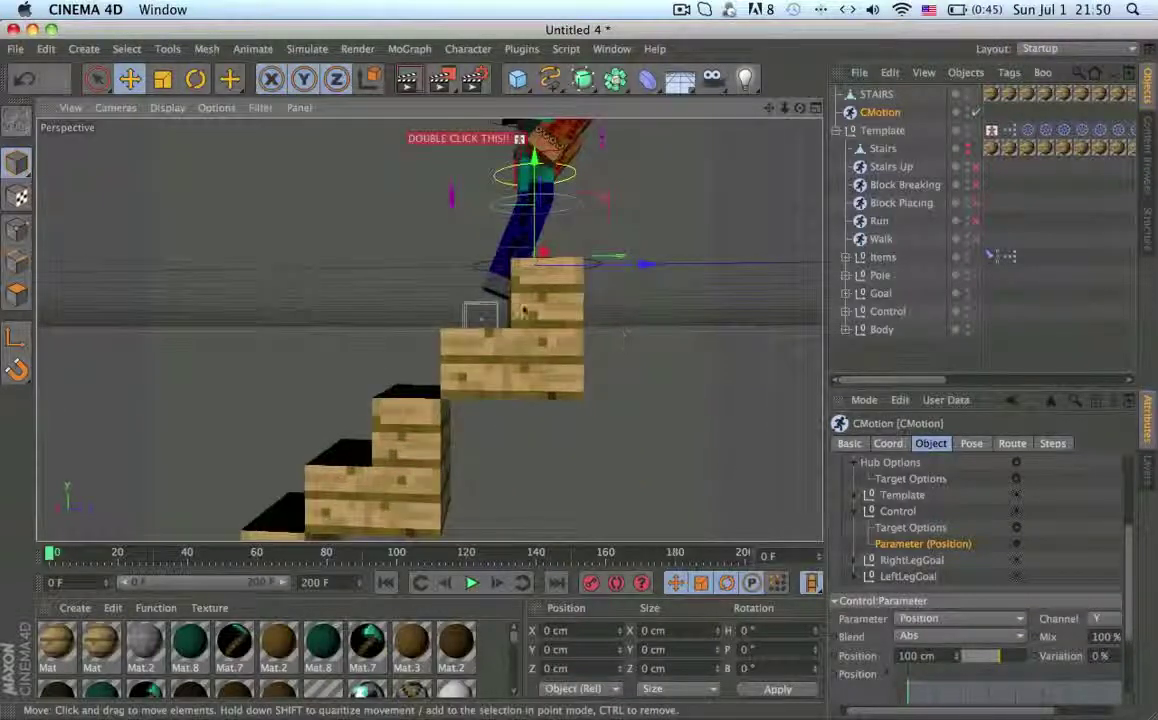
{"action": "middle_click_drag", "start_coordinate": [538, 351], "coordinate": [538, 405], "text": "alt"}
- Copy the Control's Parameter (Position) action and paste it onto Control as a second action
{"action": "right_click", "coordinate": [933, 561]}
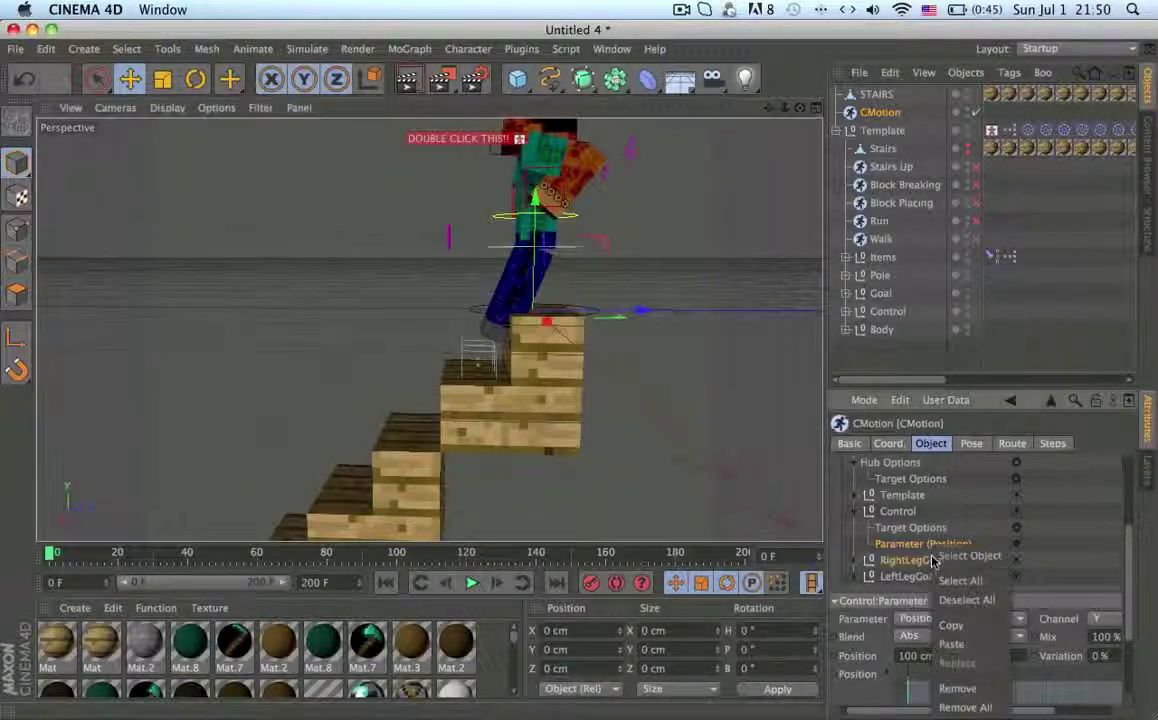
{"action": "left_click", "coordinate": [922, 547]}
{"action": "right_click", "coordinate": [922, 547]}
{"action": "left_click", "coordinate": [922, 547]}
{"action": "right_click", "coordinate": [922, 547]}
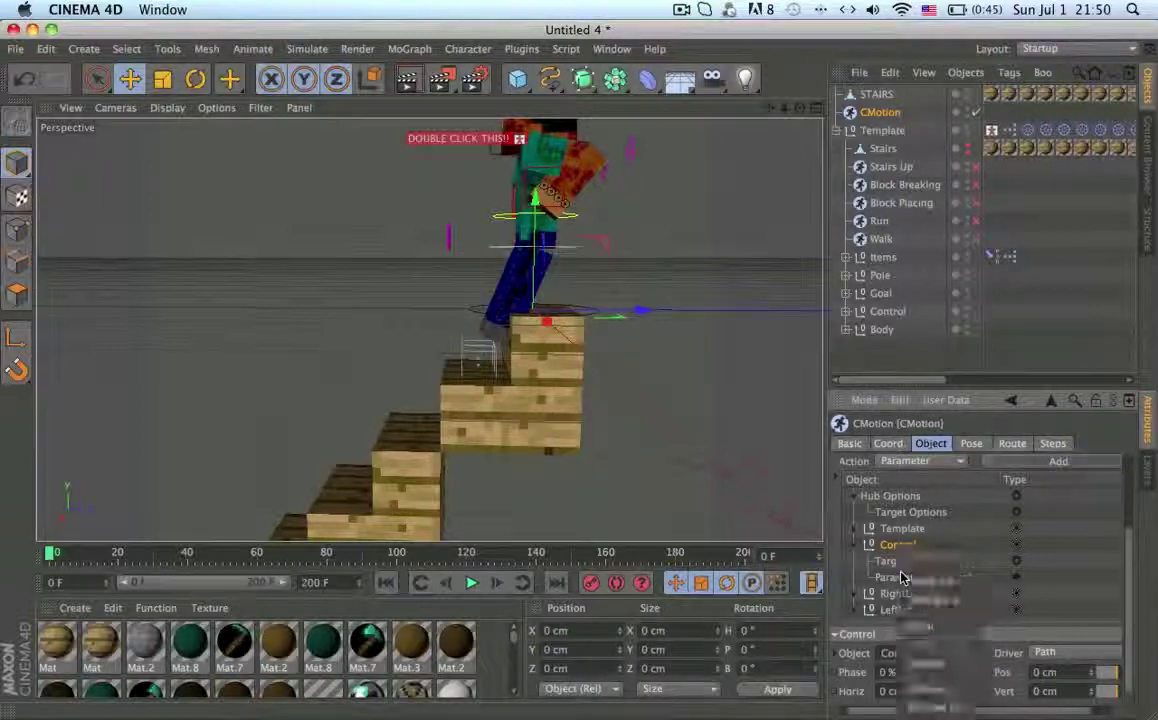
{"action": "left_click", "coordinate": [930, 632]}
{"action": "right_click", "coordinate": [890, 547]}
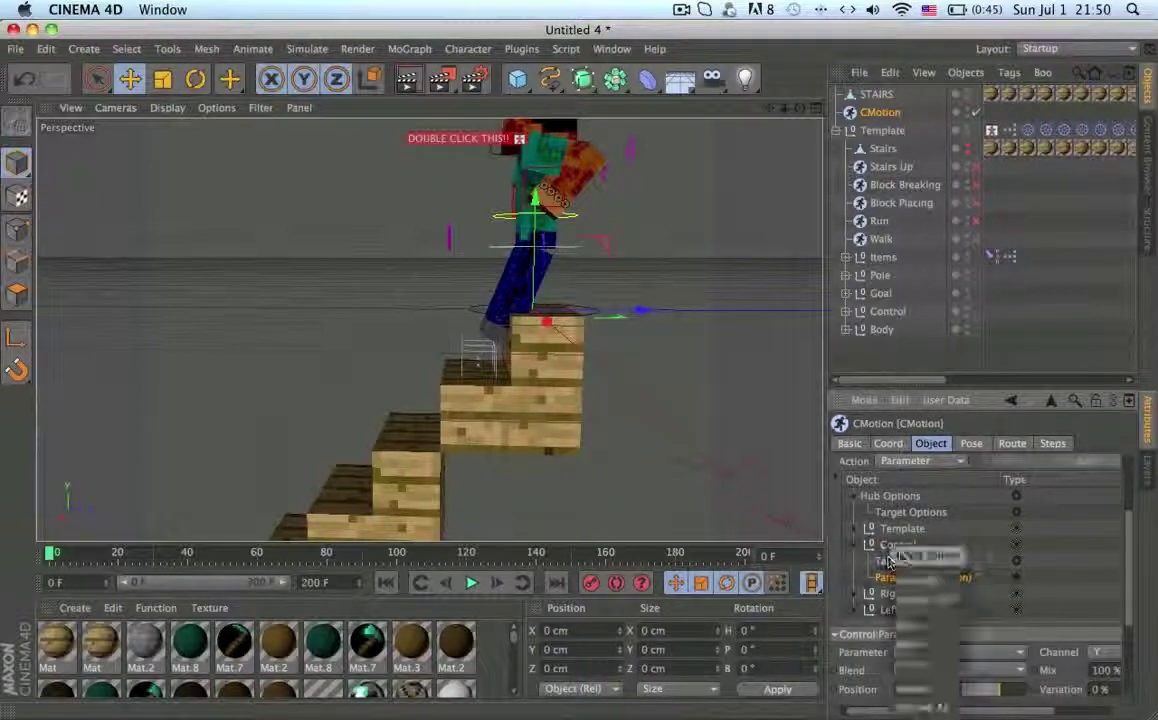
{"action": "left_click", "coordinate": [900, 640]}
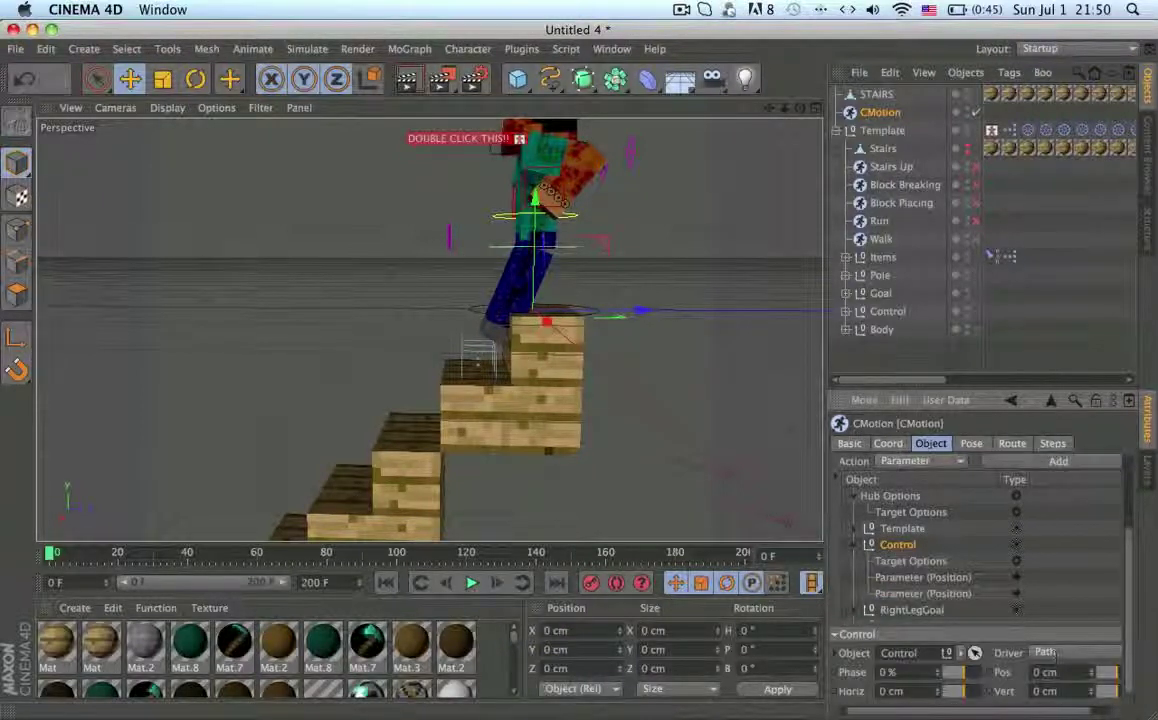
- Set the pasted Position parameter on Control to the Z channel
{"action": "left_click", "coordinate": [922, 593]}
{"action": "left_click", "coordinate": [1098, 652]}
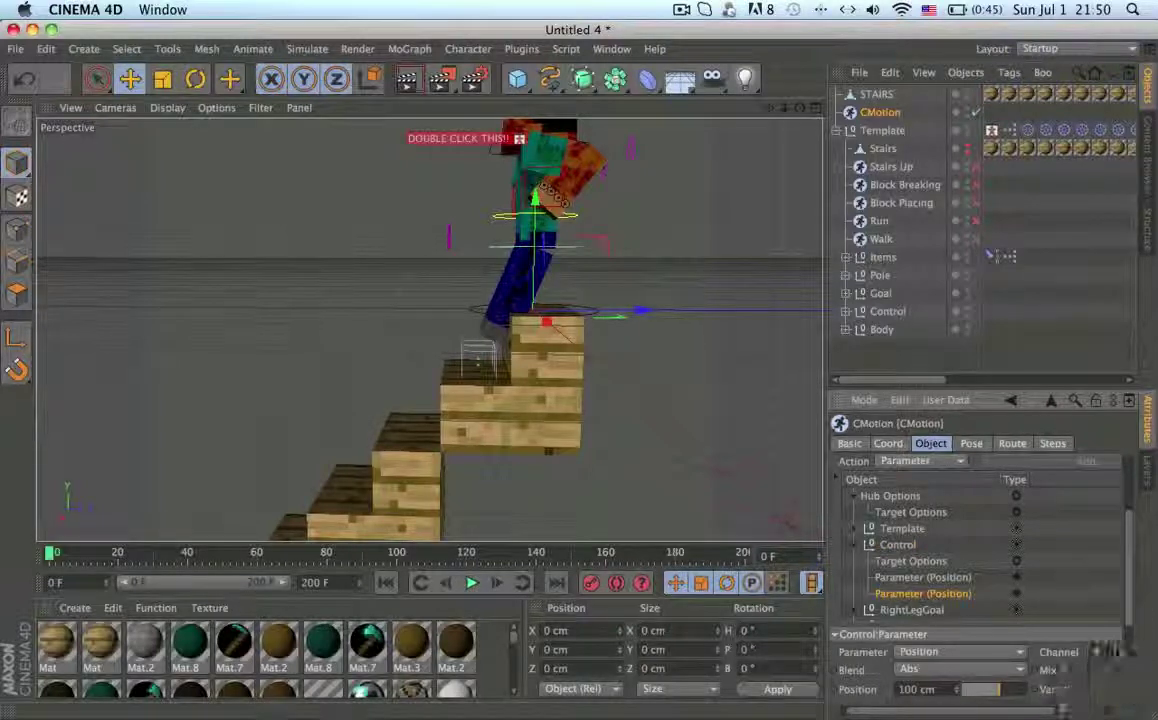
{"action": "left_click", "coordinate": [1107, 700]}
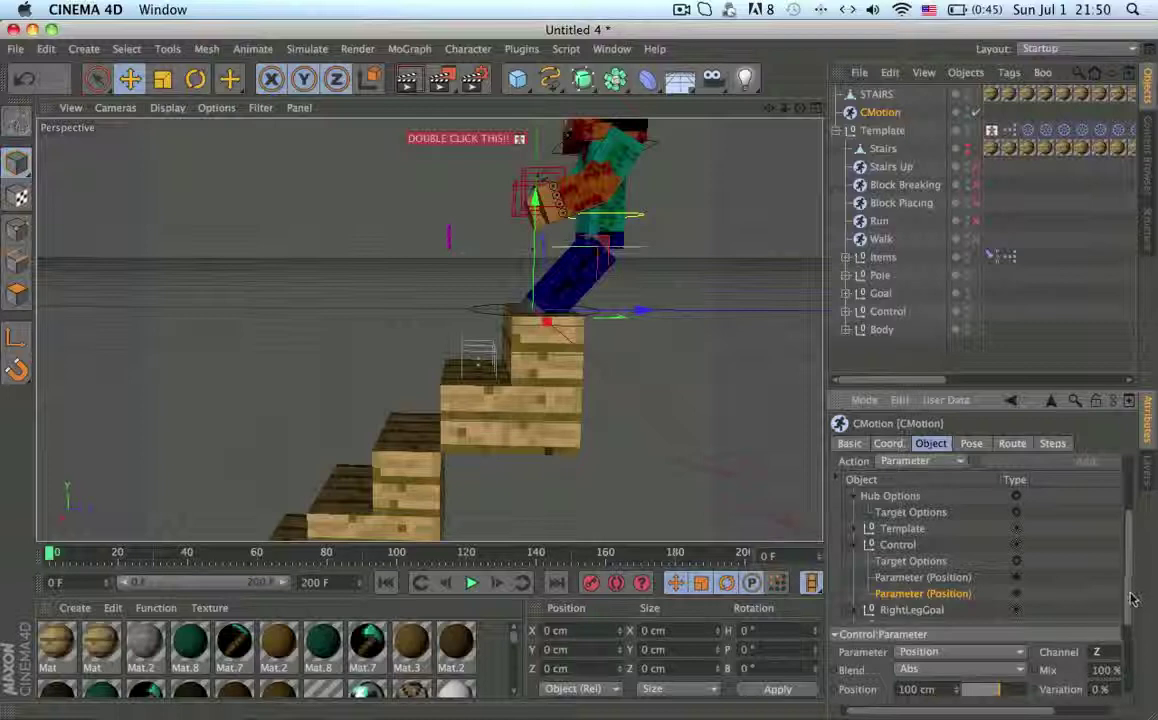
- Try shifting the Control's Z position curve to move the body along the stair direction
{"action": "scroll", "coordinate": [1133, 598], "scroll_direction": "down", "scroll_amount": 5}
{"action": "scroll", "coordinate": [994, 620], "scroll_direction": "up", "scroll_amount": 3}
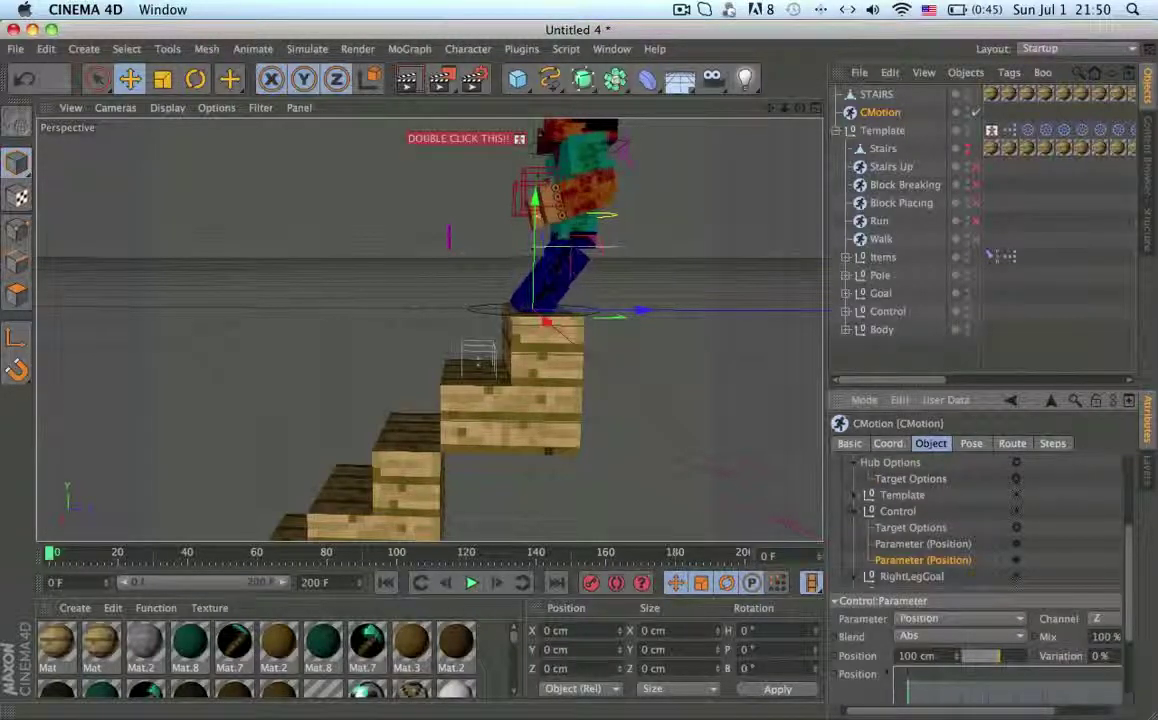
{"action": "scroll", "coordinate": [1133, 676], "scroll_direction": "down", "scroll_amount": 3}
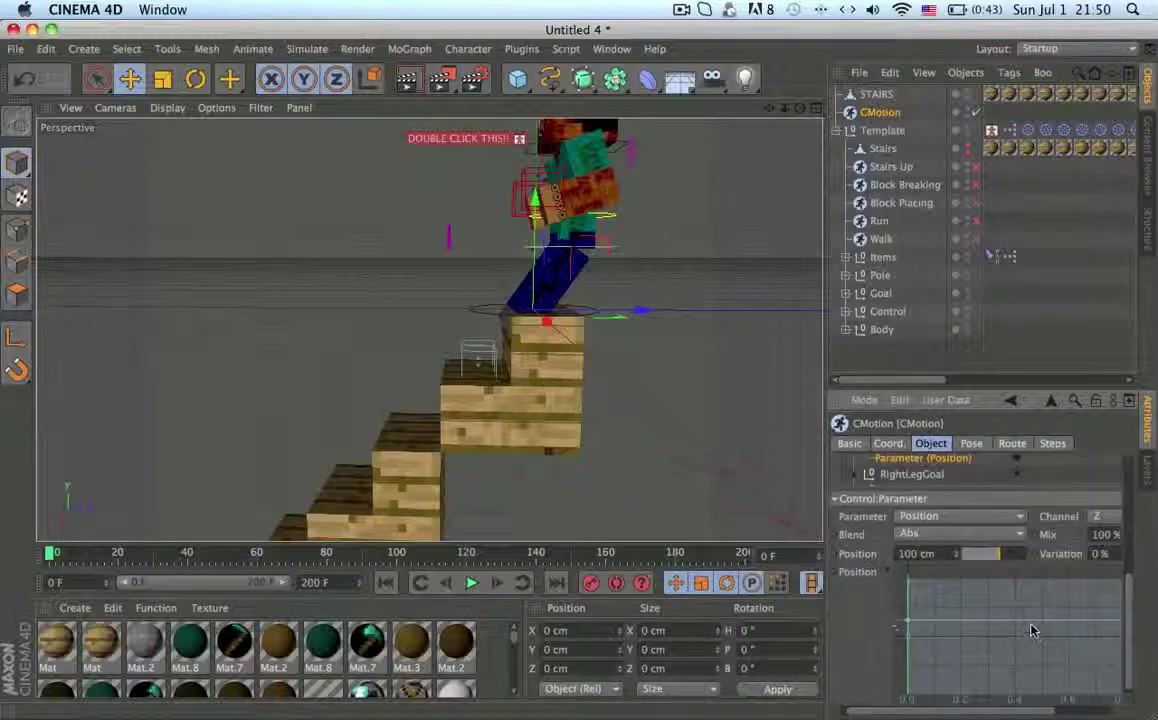
{"action": "scroll", "coordinate": [1033, 631], "scroll_direction": "up", "scroll_amount": 2}
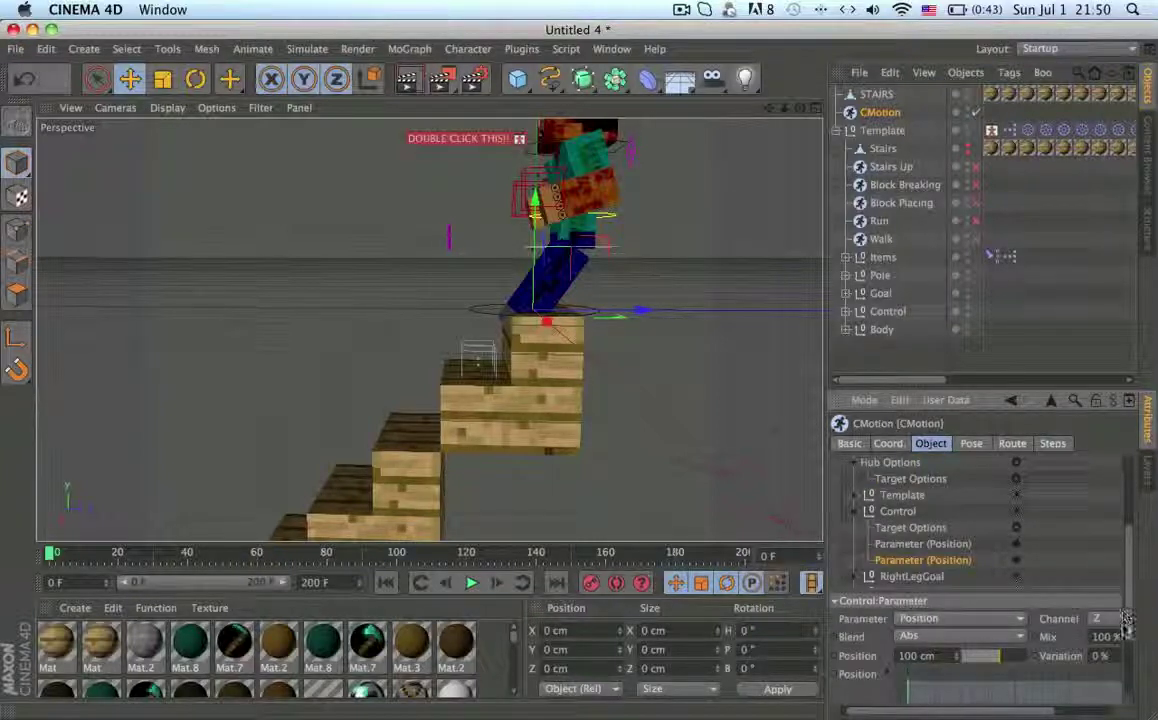
{"action": "scroll", "coordinate": [1123, 630], "scroll_direction": "down", "scroll_amount": 2}
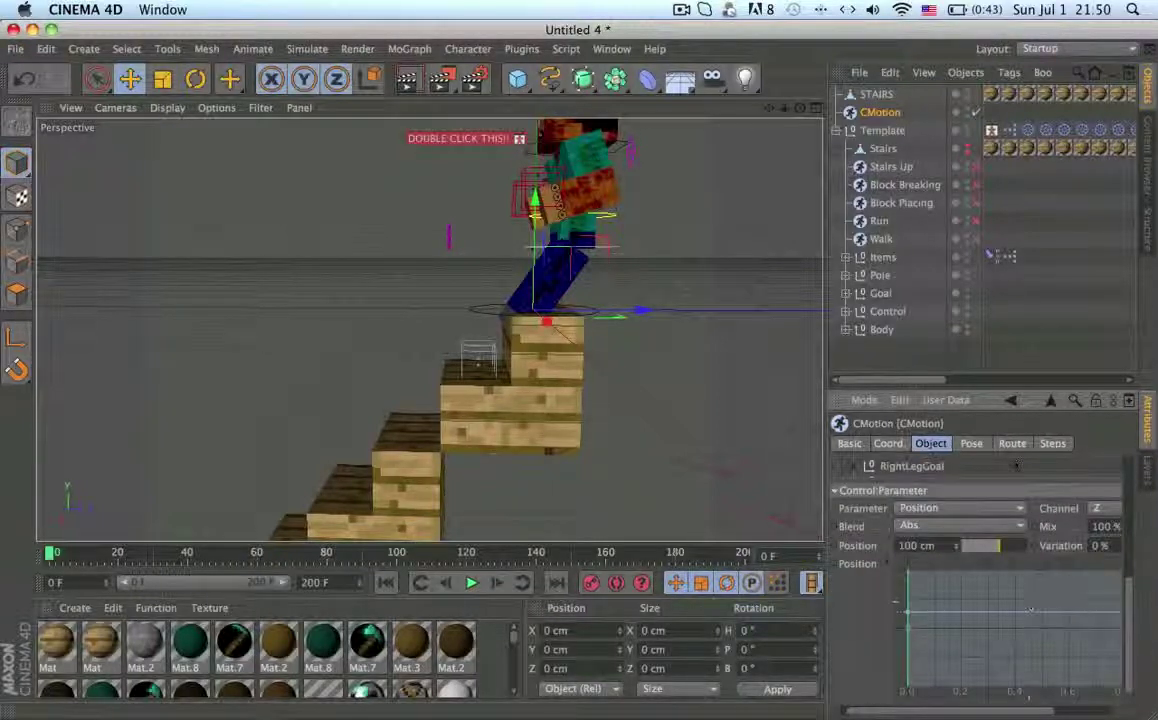
{"action": "scroll", "coordinate": [1029, 615], "scroll_direction": "up", "scroll_amount": 2}
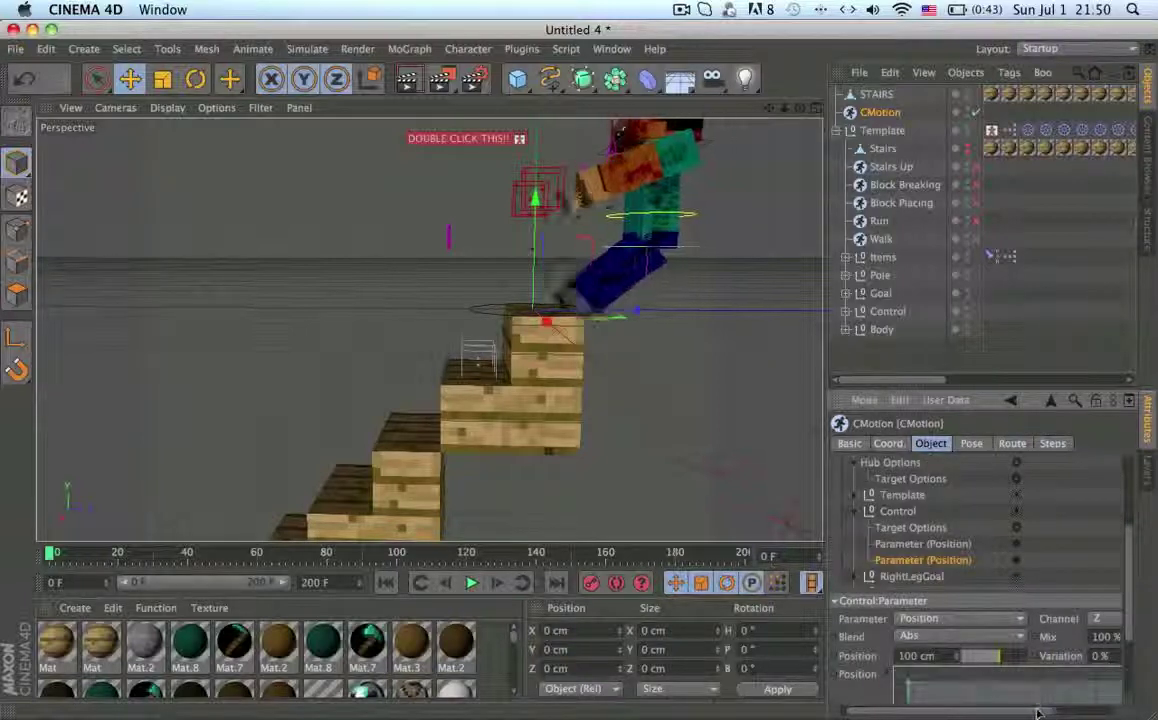
{"action": "left_click_drag", "start_coordinate": [1038, 713], "coordinate": [1092, 714]}
- Open the Control's Z position curve in a separate window and lower it below zero so the body moves forward over the next stair
{"action": "right_click", "coordinate": [935, 690]}
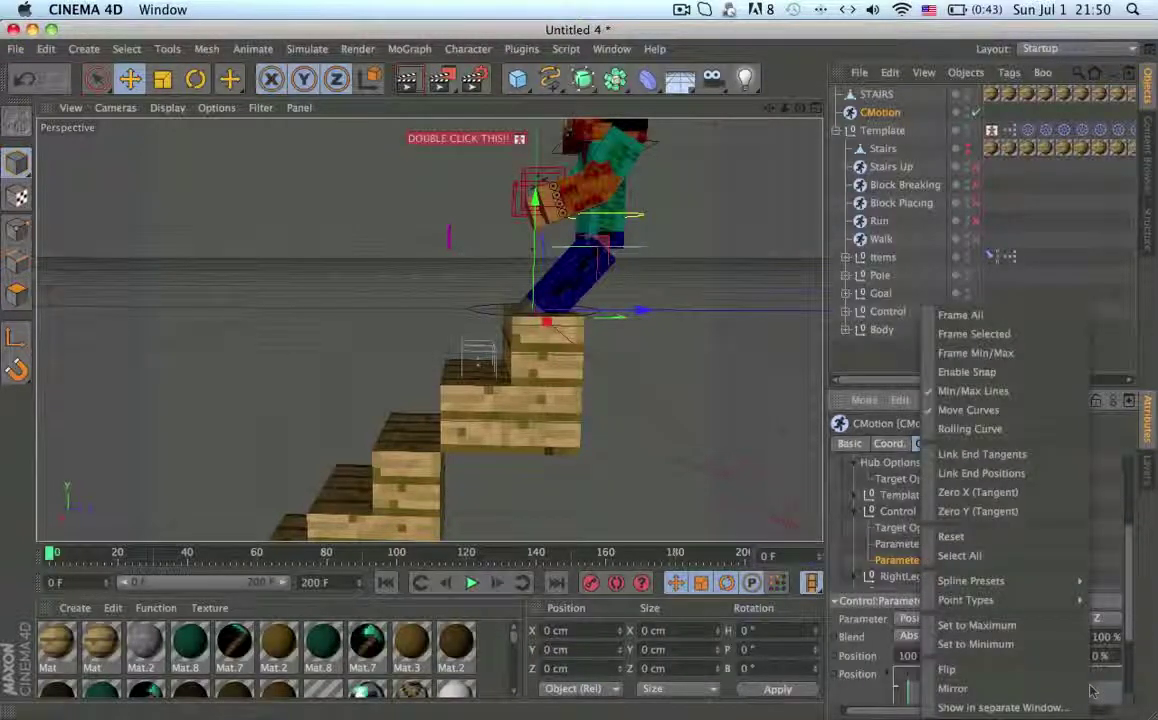
{"action": "left_click", "coordinate": [1055, 703]}
{"action": "left_click_drag", "start_coordinate": [900, 193], "coordinate": [1051, 34]}
{"action": "left_click_drag", "start_coordinate": [986, 165], "coordinate": [985, 203]}
{"action": "left_click", "coordinate": [482, 262]}
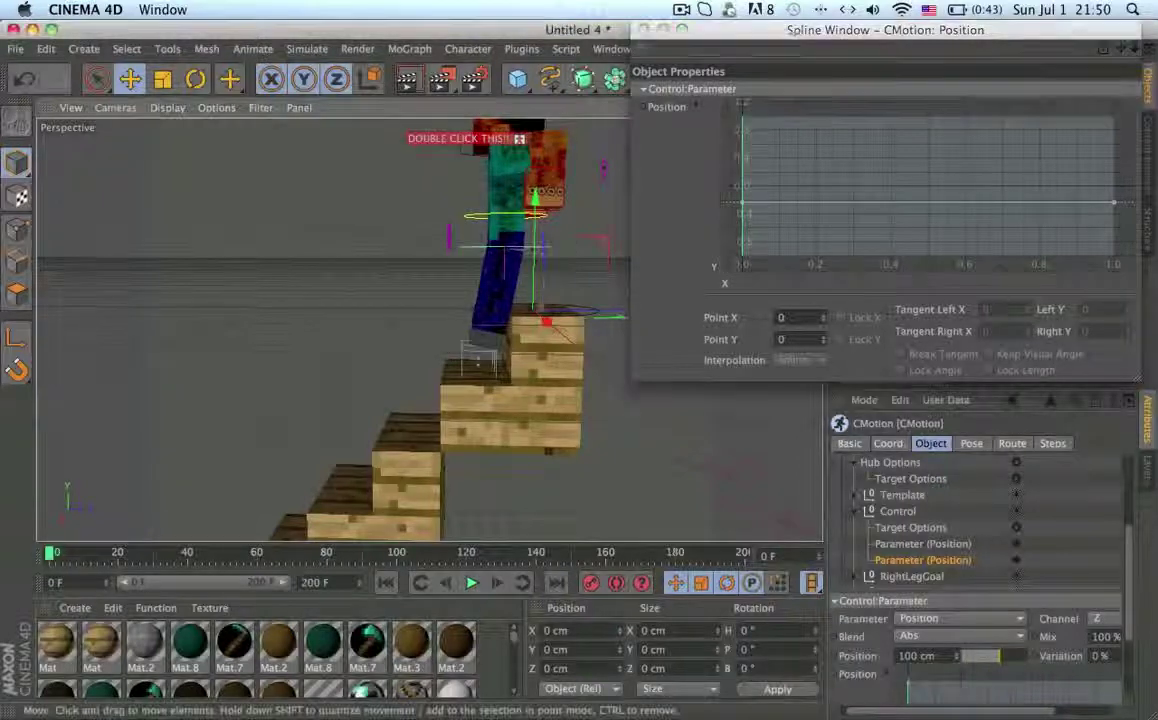
{"action": "middle_click_drag", "start_coordinate": [546, 304], "coordinate": [530, 338], "text": "alt"}
{"action": "left_click_drag", "start_coordinate": [530, 338], "coordinate": [533, 272], "text": "alt"}
- Collapse Control and Hub Options, expand RightLegGoal, and open its Y position curve in the separate spline window
{"action": "left_click", "coordinate": [854, 511]}
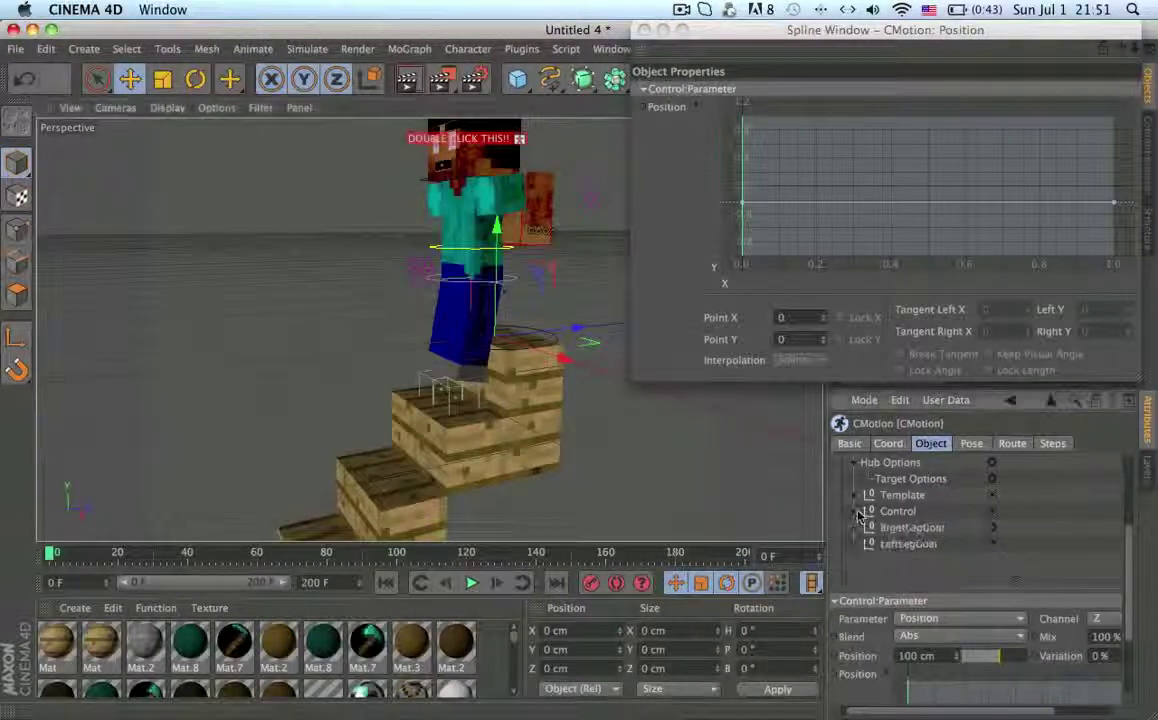
{"action": "left_click", "coordinate": [853, 463]}
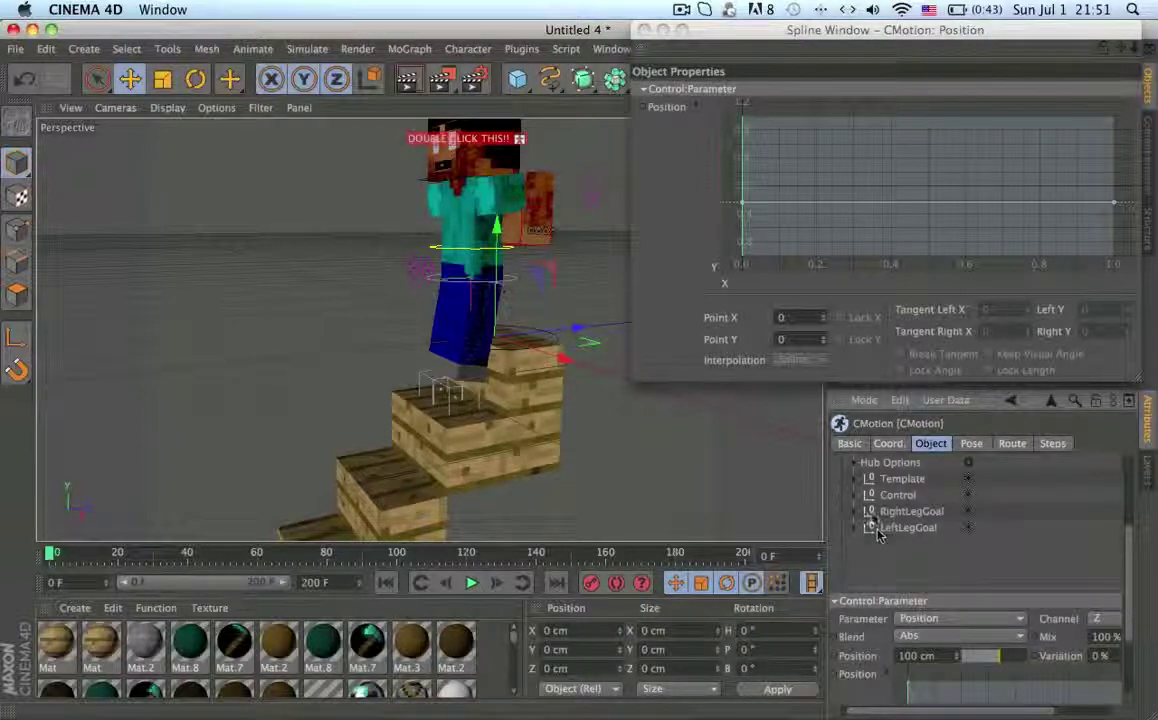
{"action": "left_click", "coordinate": [855, 511]}
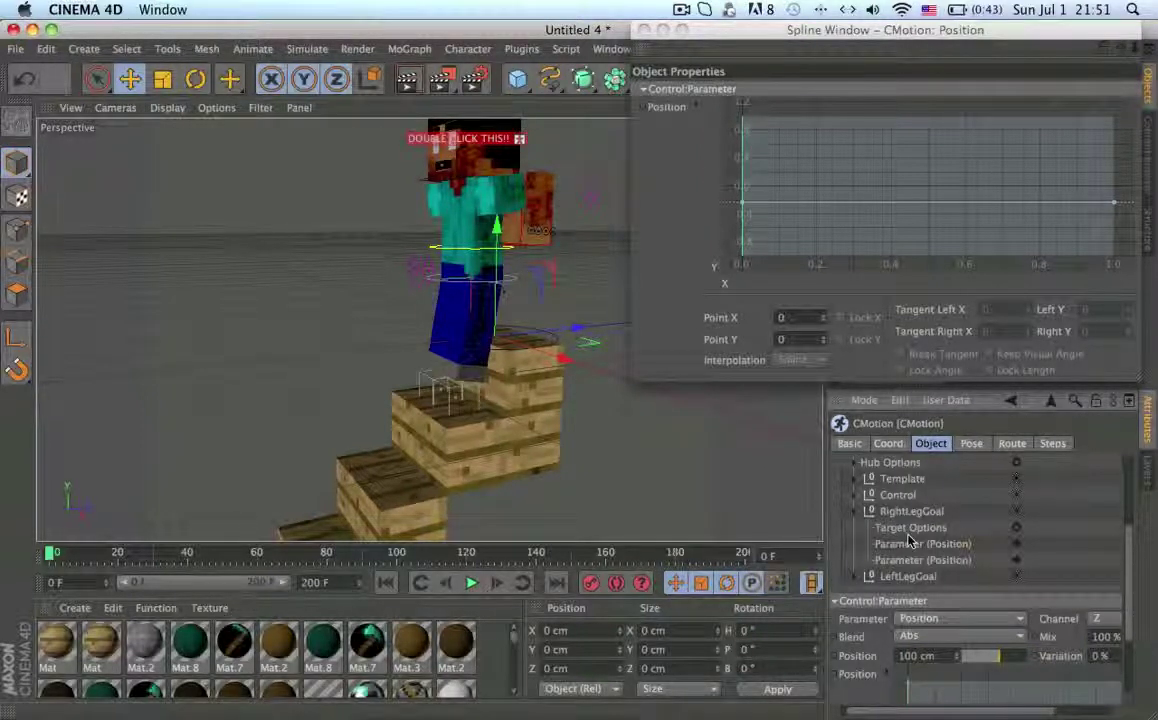
{"action": "left_click", "coordinate": [912, 543]}
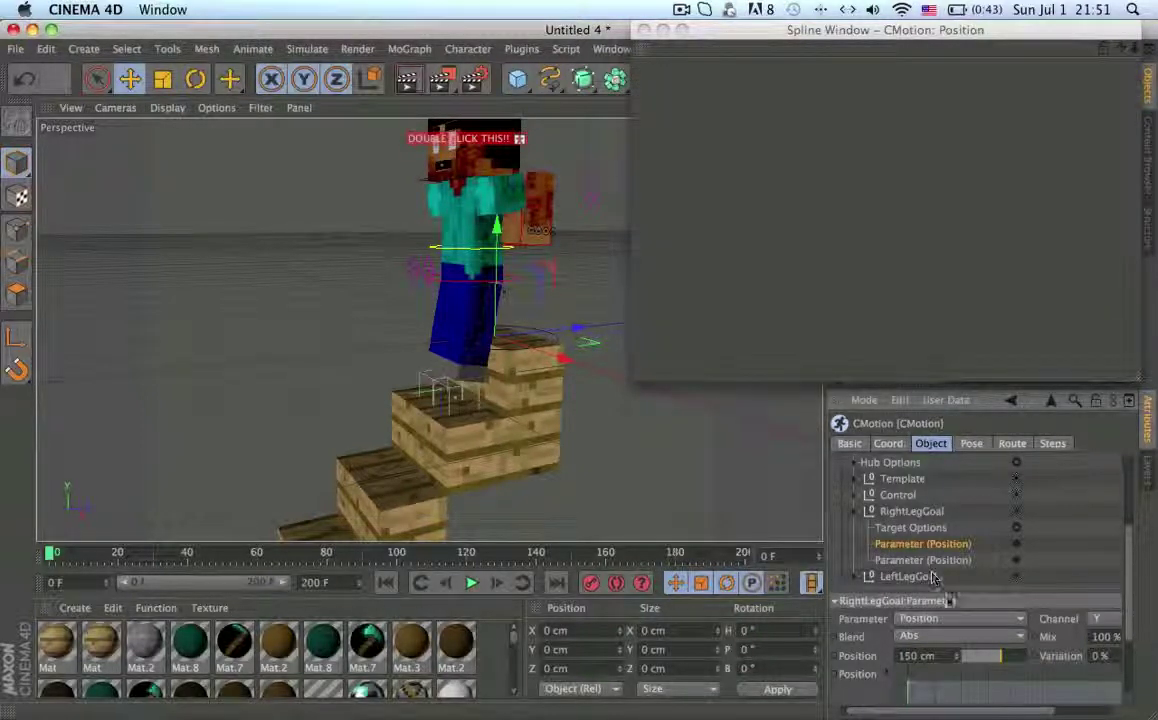
{"action": "right_click", "coordinate": [972, 684]}
{"action": "left_click", "coordinate": [985, 701]}
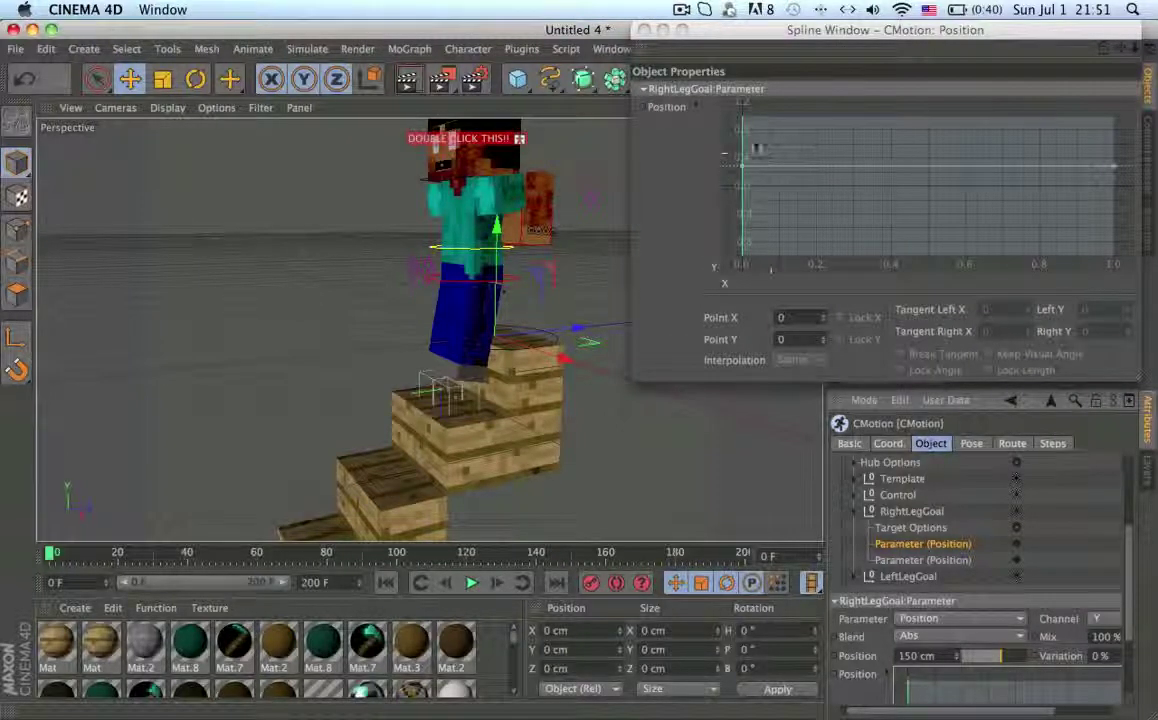
- Link the end positions of RightLegGoal's Y curve and raise its start point to Y 0.333
{"action": "left_click_drag", "start_coordinate": [602, 150], "coordinate": [515, 125], "text": "alt"}
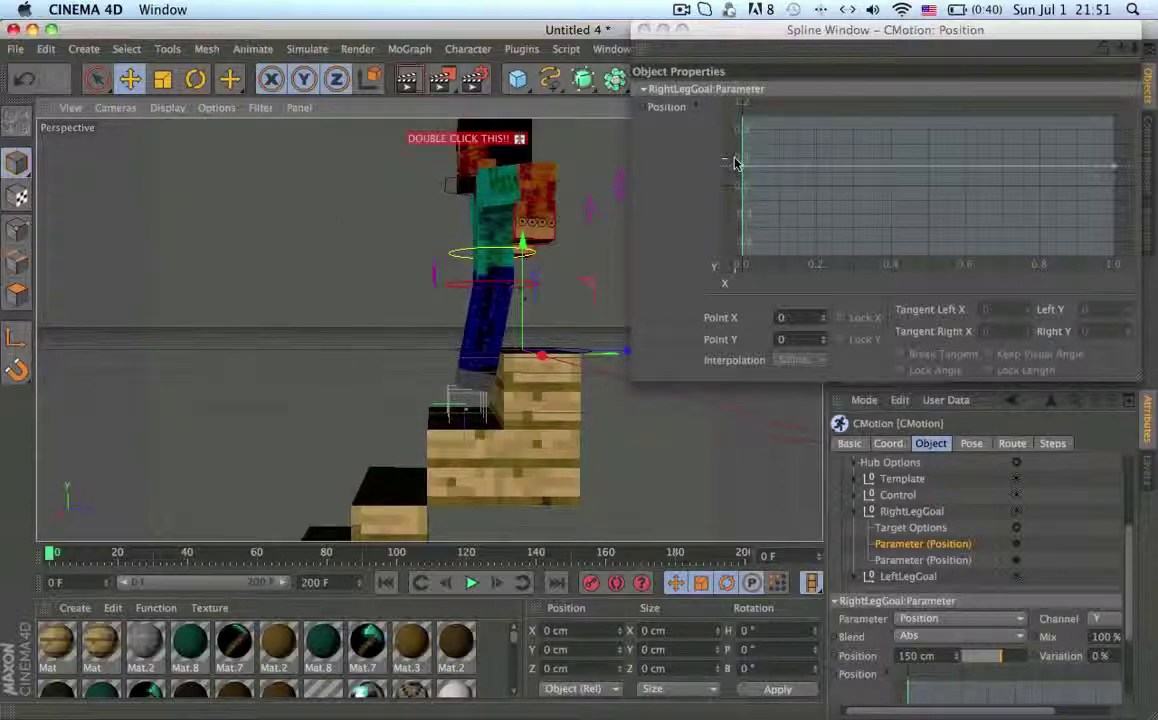
{"action": "right_click", "coordinate": [793, 161]}
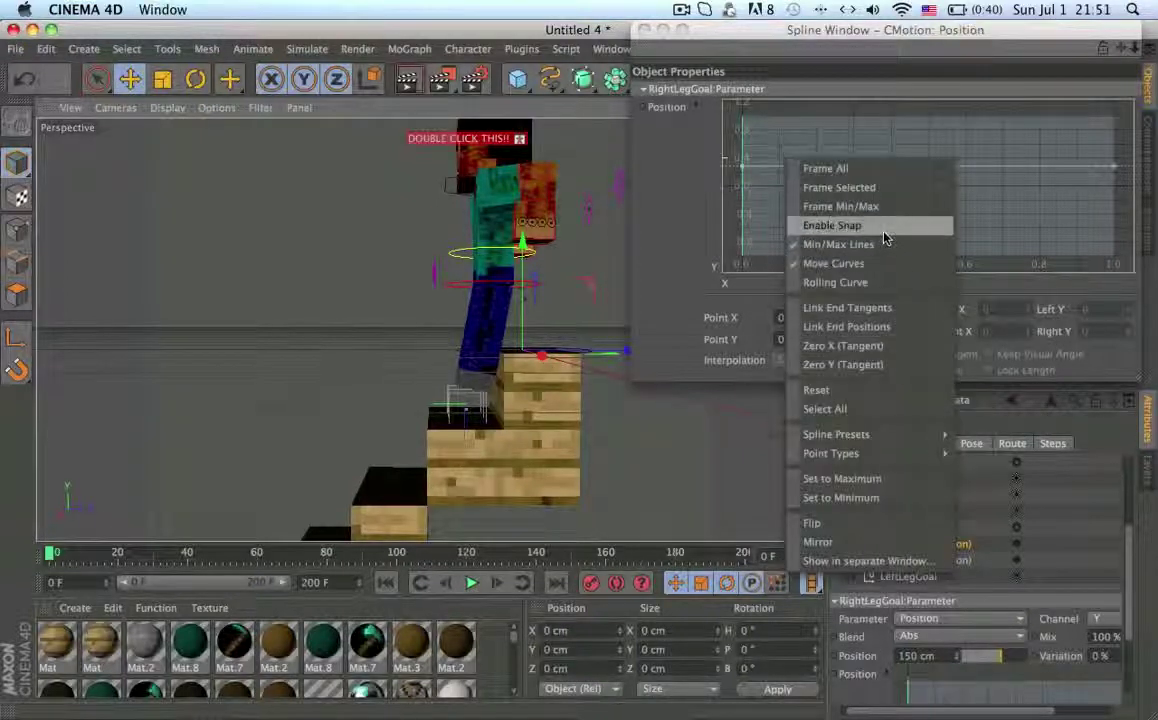
{"action": "left_click", "coordinate": [880, 327]}
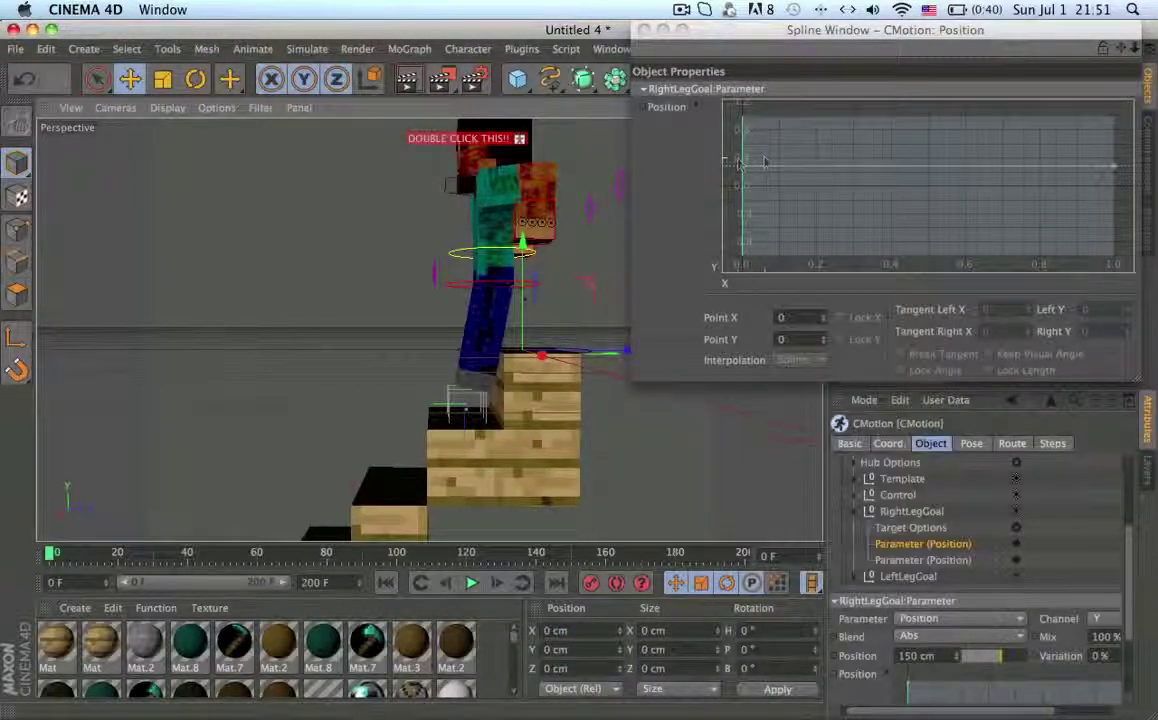
{"action": "mouse_move", "coordinate": [743, 170]}
{"action": "left_mouse_down"}
{"action": "mouse_move", "coordinate": [745, 207]}
{"action": "mouse_move", "coordinate": [747, 168]}
{"action": "mouse_move", "coordinate": [741, 190]}
{"action": "mouse_move", "coordinate": [737, 168]}
{"action": "left_mouse_up"}
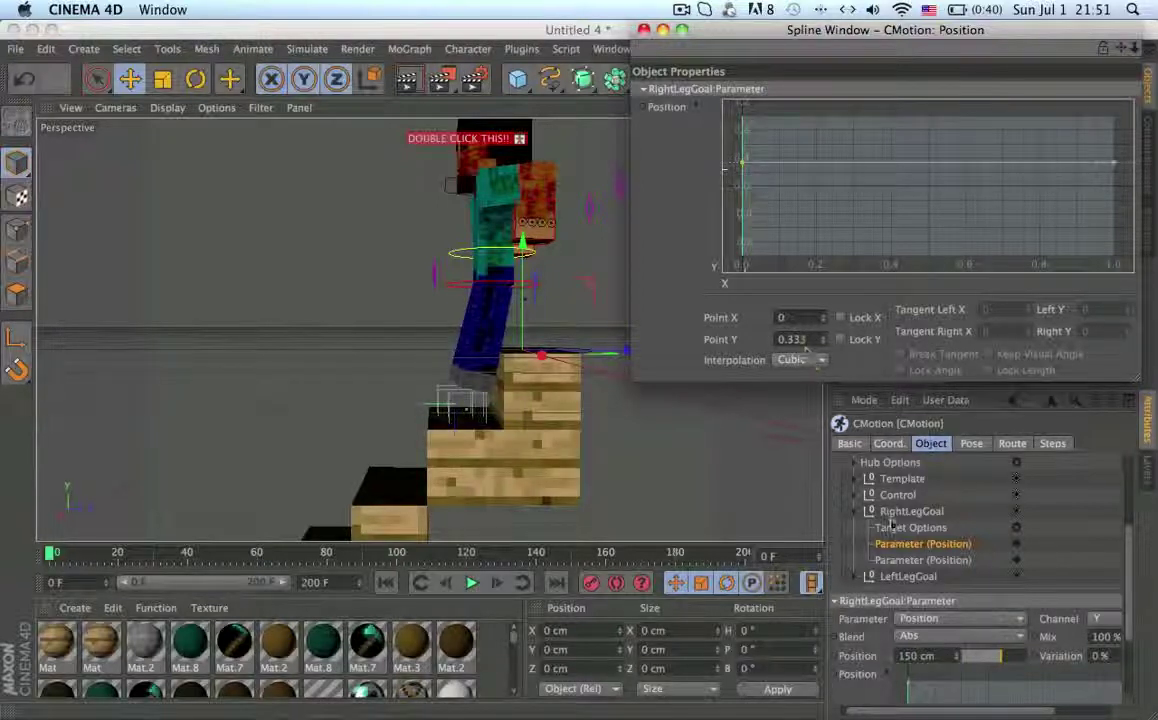
- Expand Control in the object list and open its Y position curve in the separate spline window
{"action": "left_click", "coordinate": [921, 561]}
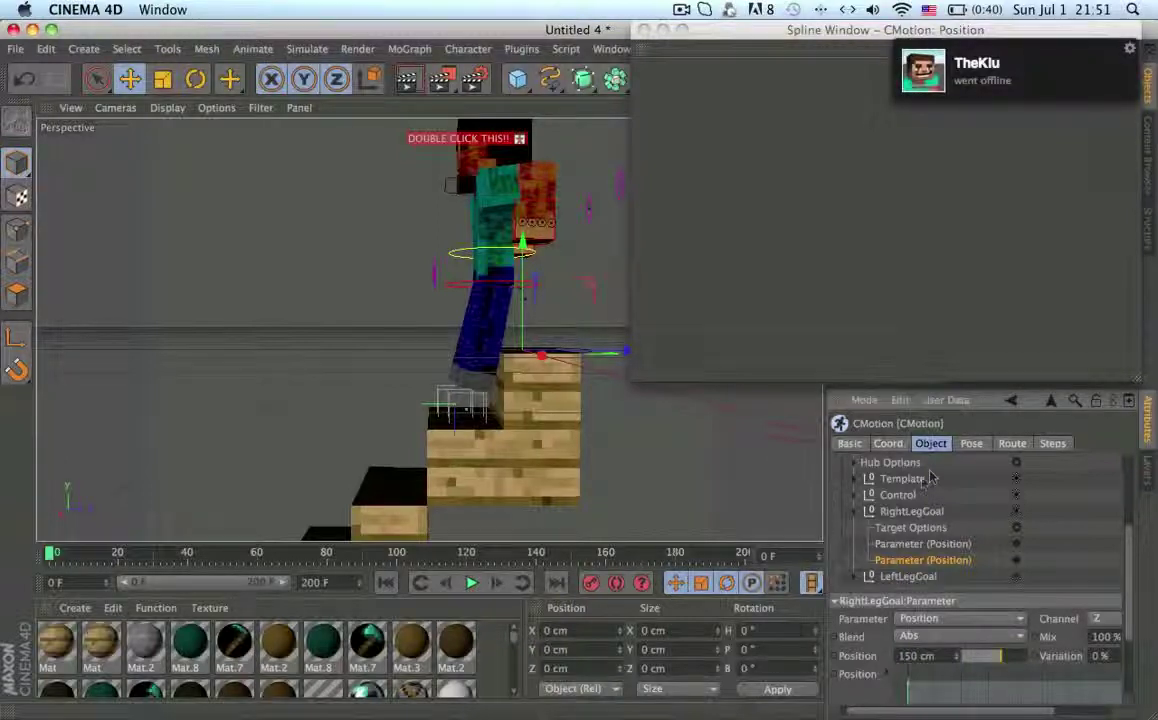
{"action": "left_click", "coordinate": [895, 497]}
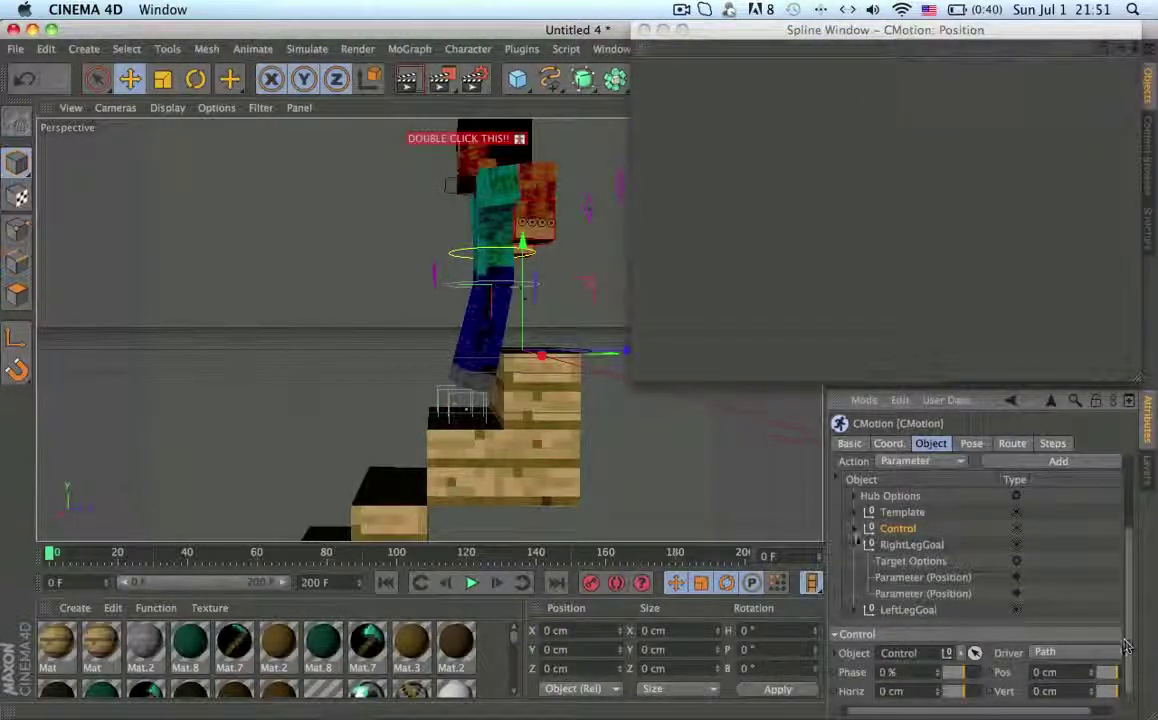
{"action": "left_click", "coordinate": [856, 530]}
{"action": "left_click", "coordinate": [920, 560]}
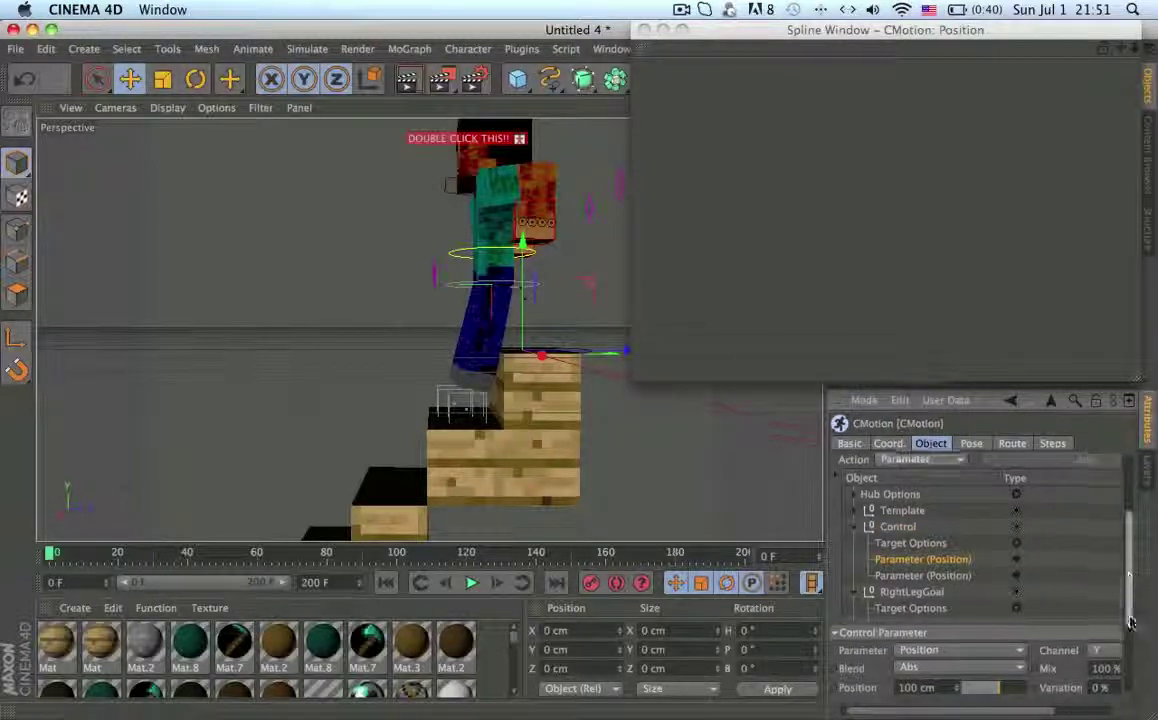
{"action": "scroll", "coordinate": [1073, 667], "scroll_direction": "down", "scroll_amount": 5}
{"action": "right_click", "coordinate": [1073, 667]}
{"action": "left_click", "coordinate": [1043, 695]}
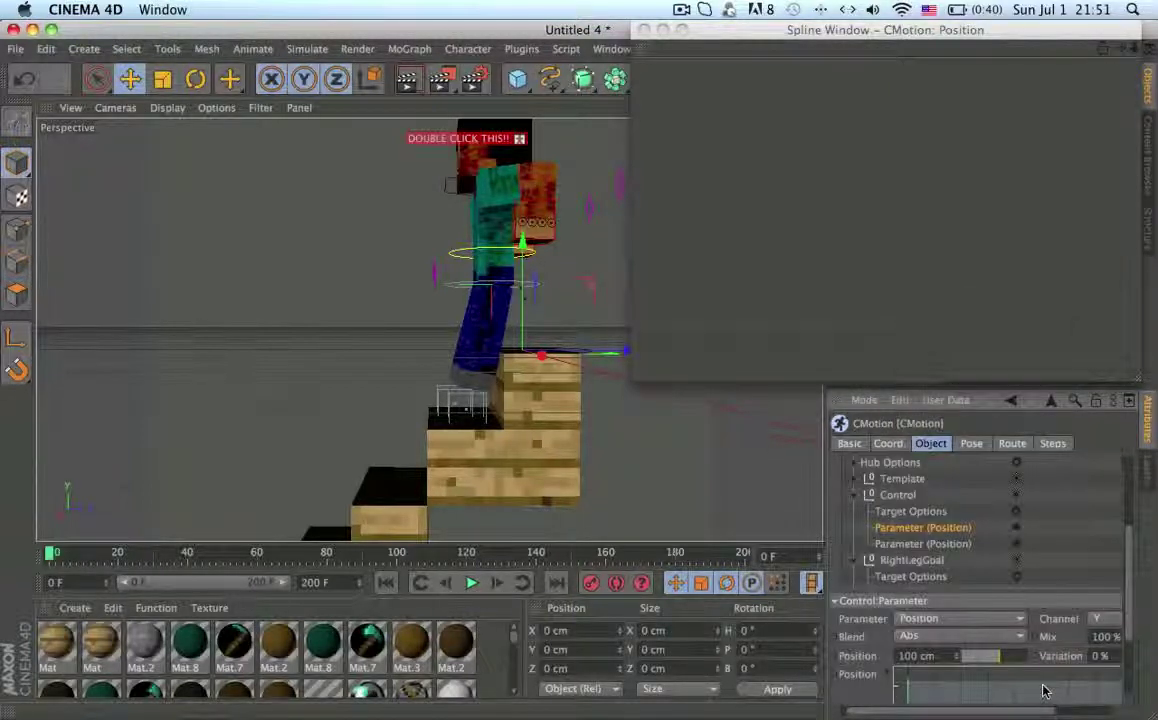
{"action": "right_click", "coordinate": [1043, 687]}
{"action": "left_click", "coordinate": [955, 705]}
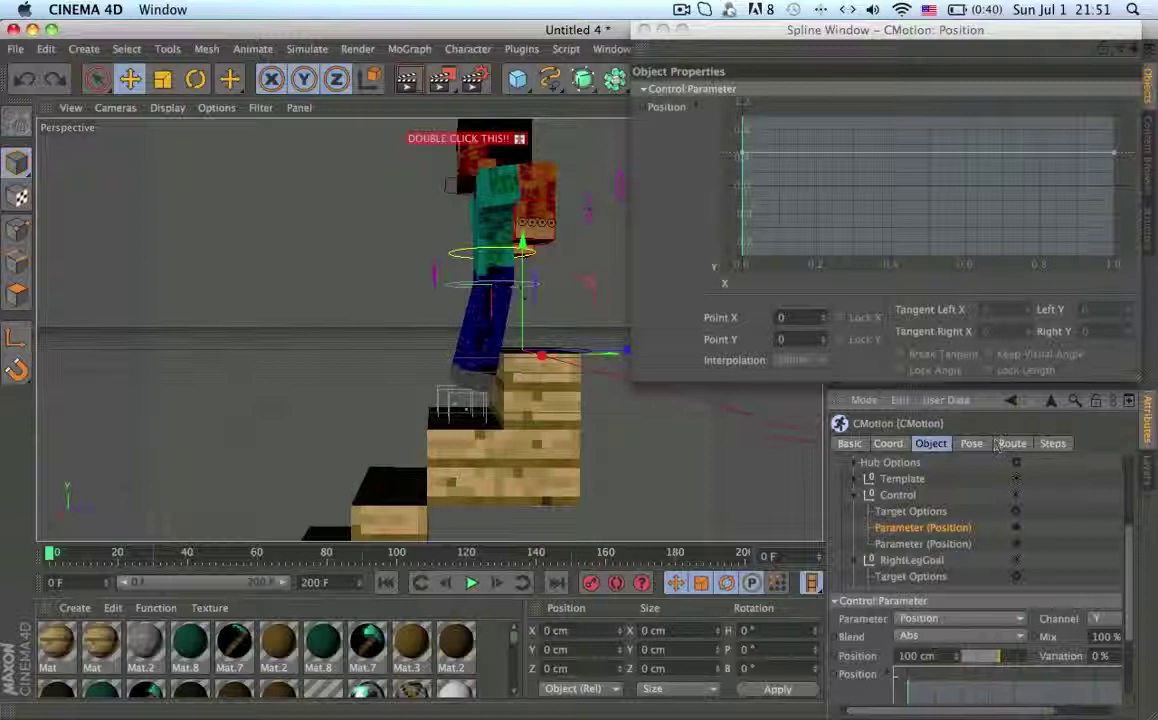
- Link the end positions of Control's Y curve and lower it to Y 0.161
{"action": "right_click", "coordinate": [767, 158]}
{"action": "left_click", "coordinate": [845, 344]}
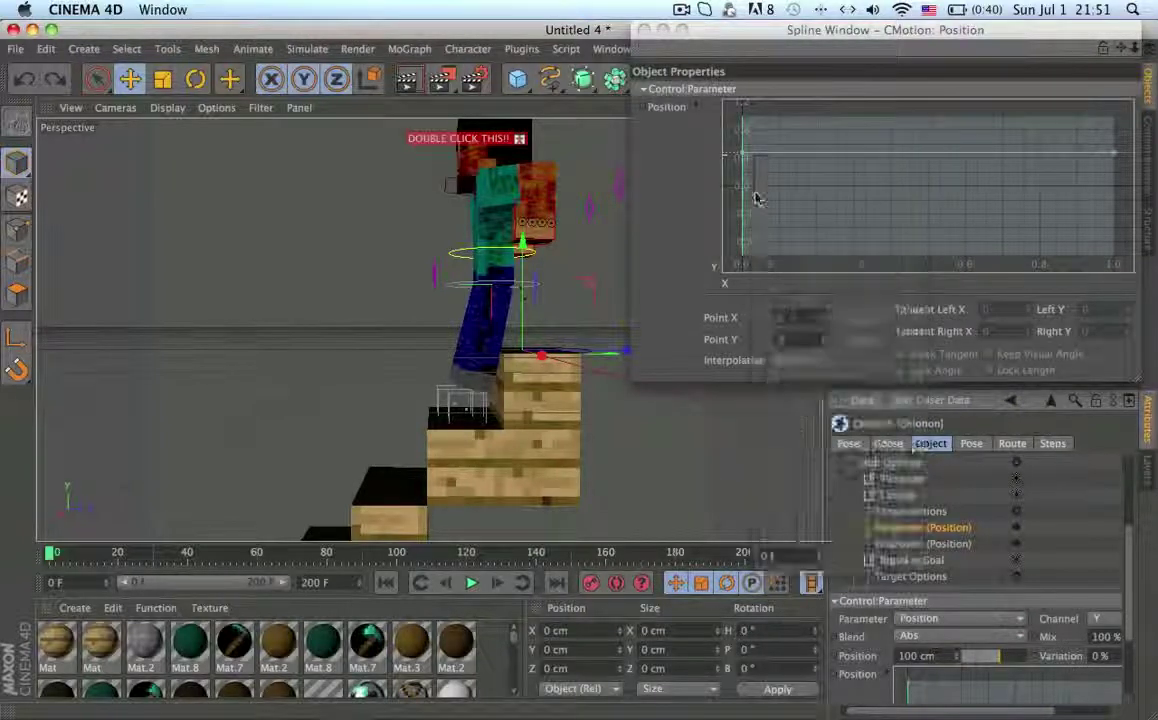
{"action": "left_click_drag", "start_coordinate": [741, 152], "coordinate": [741, 176]}
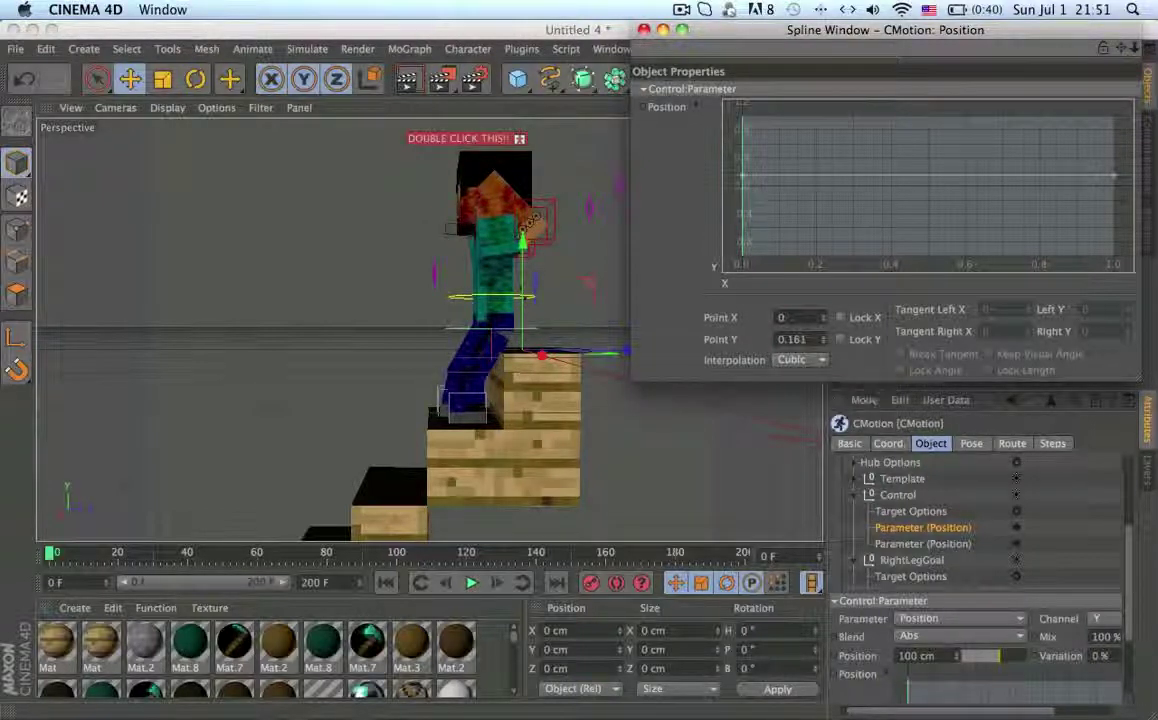
- Collapse Control, open RightLegGoal's Y position curve in the separate spline window, and lower it to Y 0.255
{"action": "left_click", "coordinate": [922, 544]}
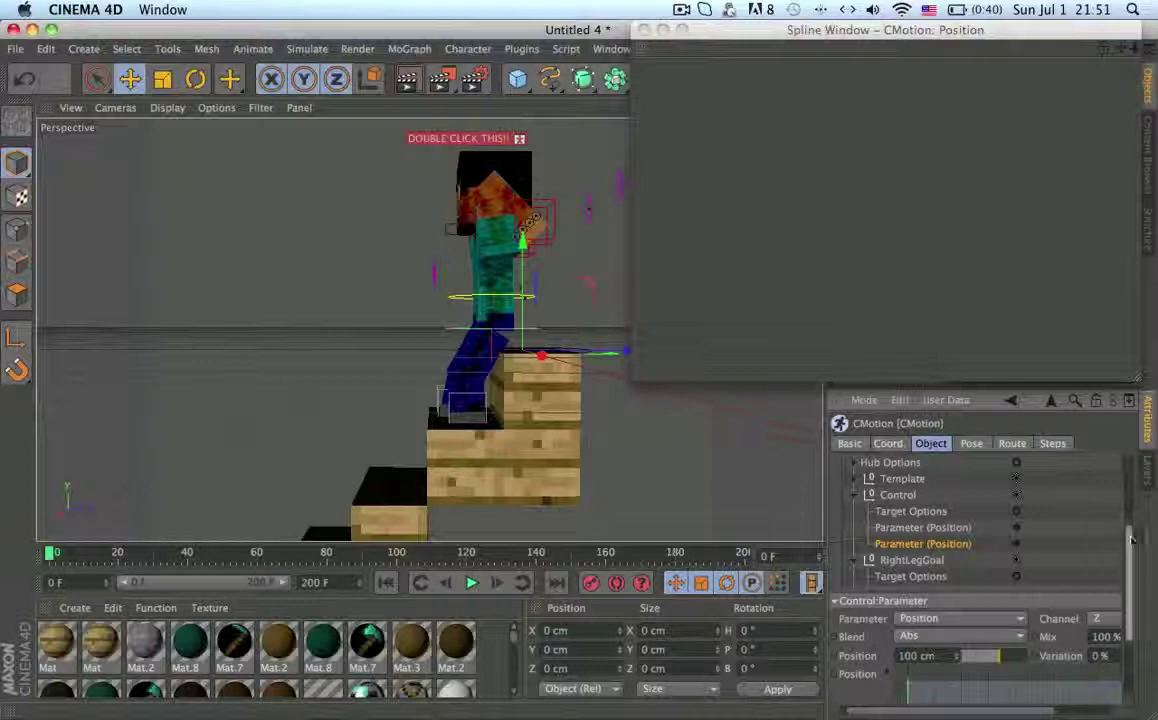
{"action": "left_click_drag", "start_coordinate": [1131, 537], "coordinate": [1115, 517]}
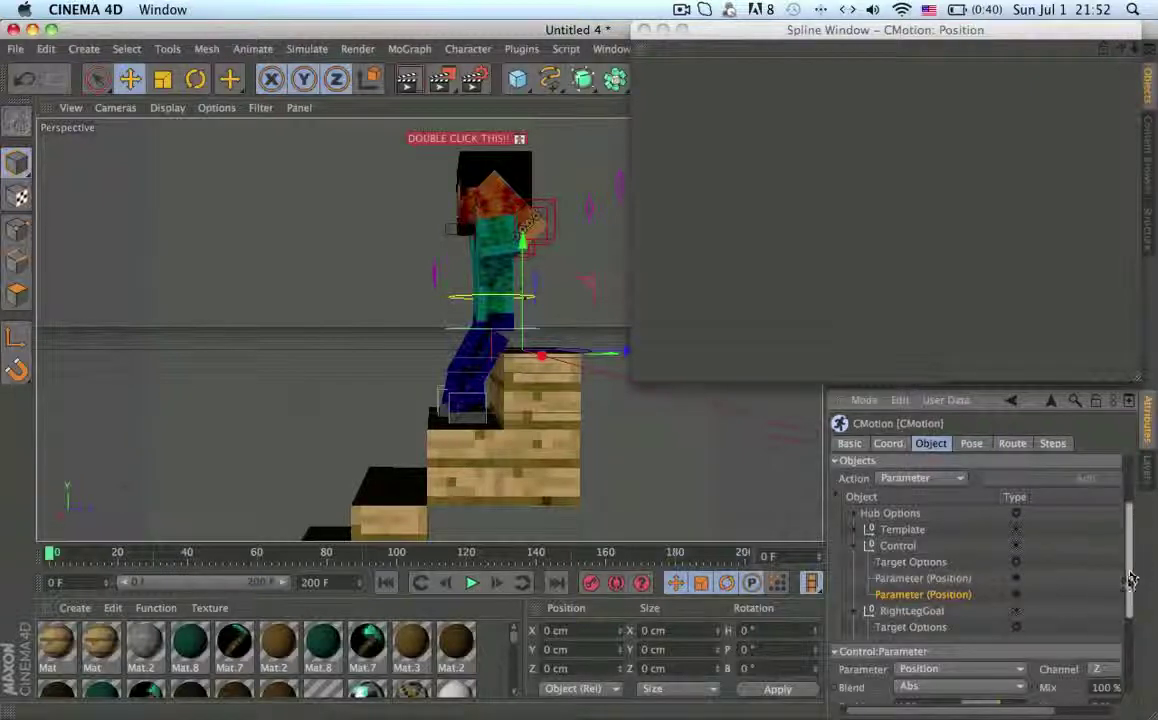
{"action": "left_click_drag", "start_coordinate": [1131, 580], "coordinate": [1131, 595]}
{"action": "left_click_drag", "start_coordinate": [547, 417], "coordinate": [535, 337], "text": "alt"}
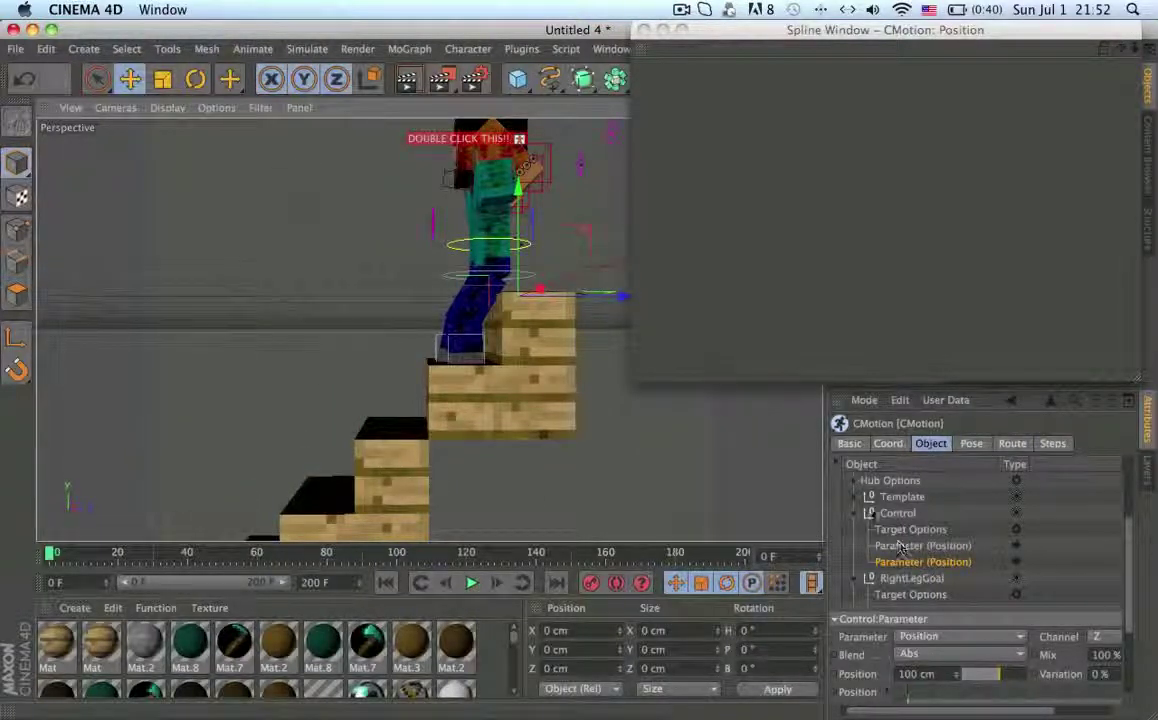
{"action": "left_click", "coordinate": [856, 514]}
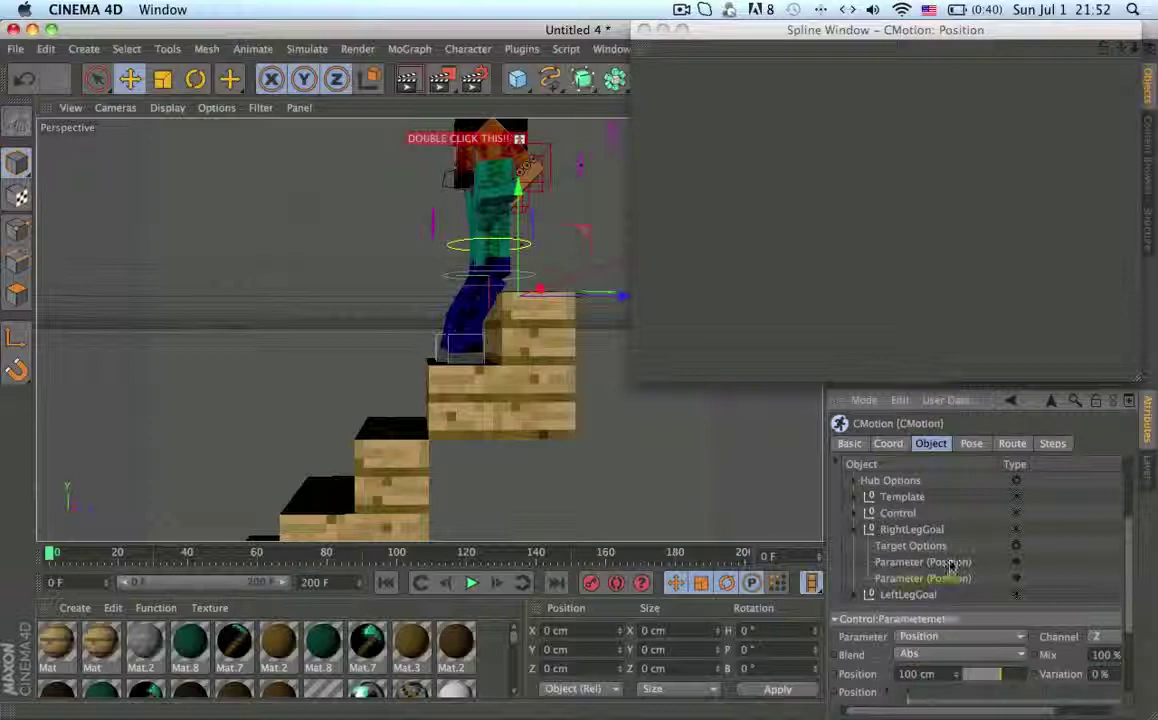
{"action": "scroll", "coordinate": [1130, 600], "scroll_direction": "down", "scroll_amount": 3}
{"action": "right_click", "coordinate": [1047, 592]}
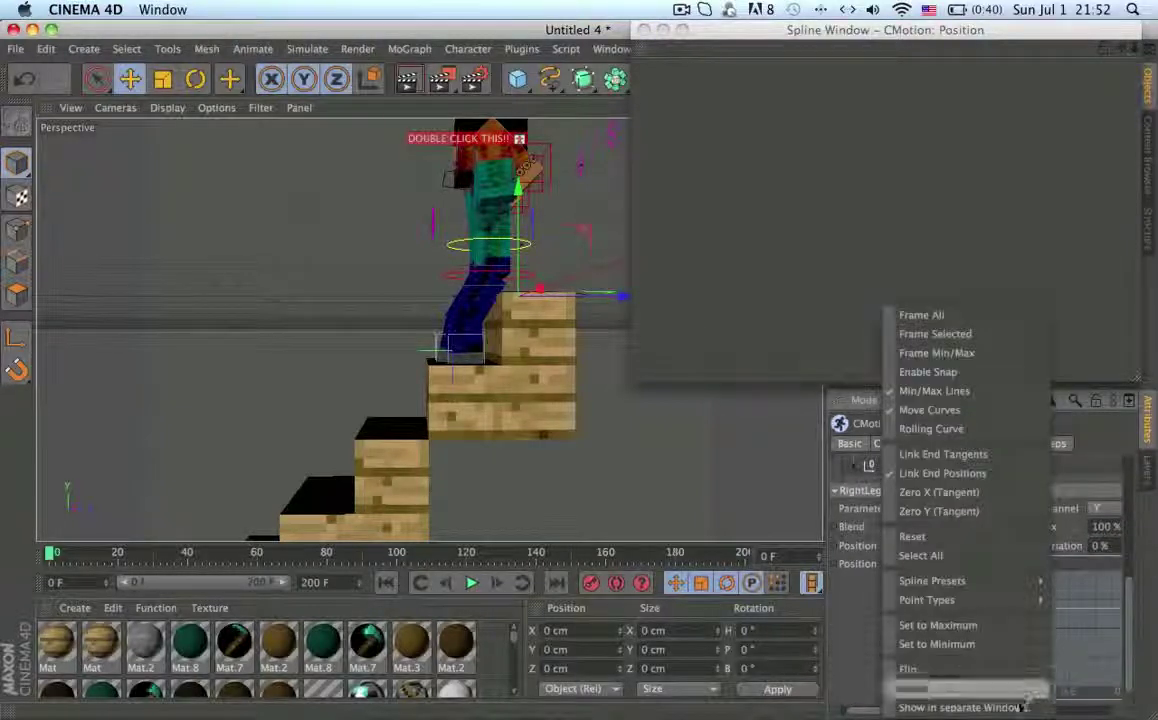
{"action": "left_click", "coordinate": [958, 693]}
{"action": "left_click_drag", "start_coordinate": [875, 163], "coordinate": [878, 174]}
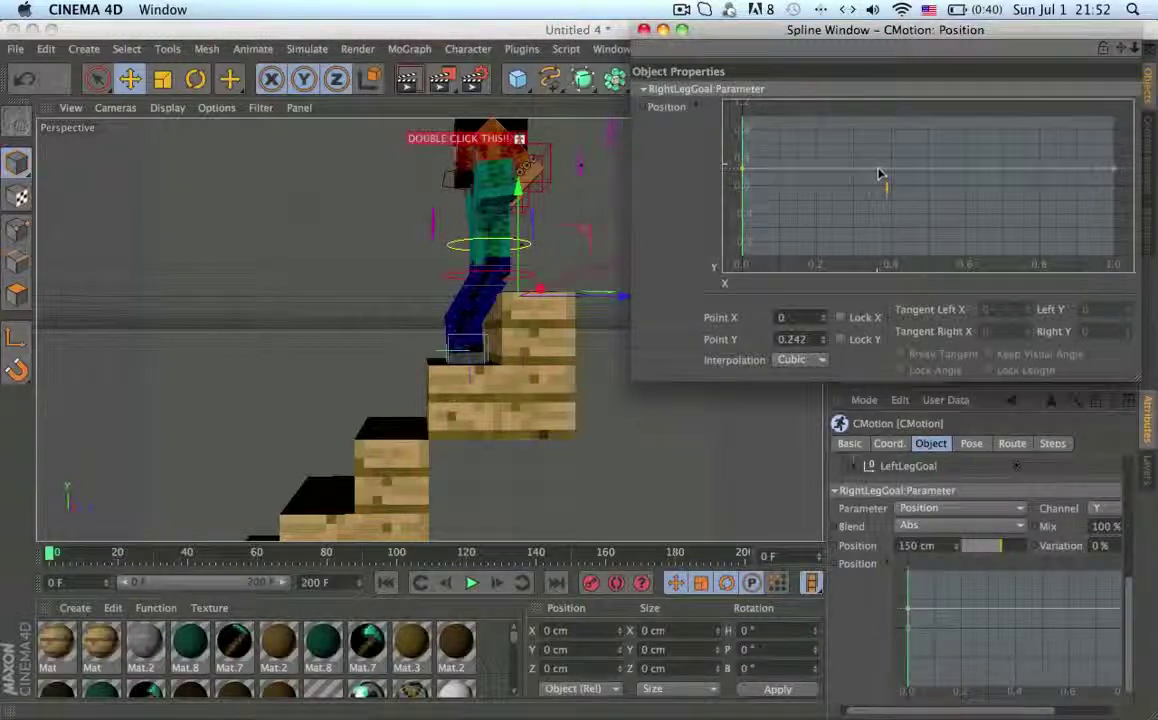
- Open RightLegGoal's Z position curve in the separate spline window and lower it slightly
{"action": "scroll", "coordinate": [967, 478], "scroll_direction": "up", "scroll_amount": 3}
{"action": "left_click", "coordinate": [940, 560]}
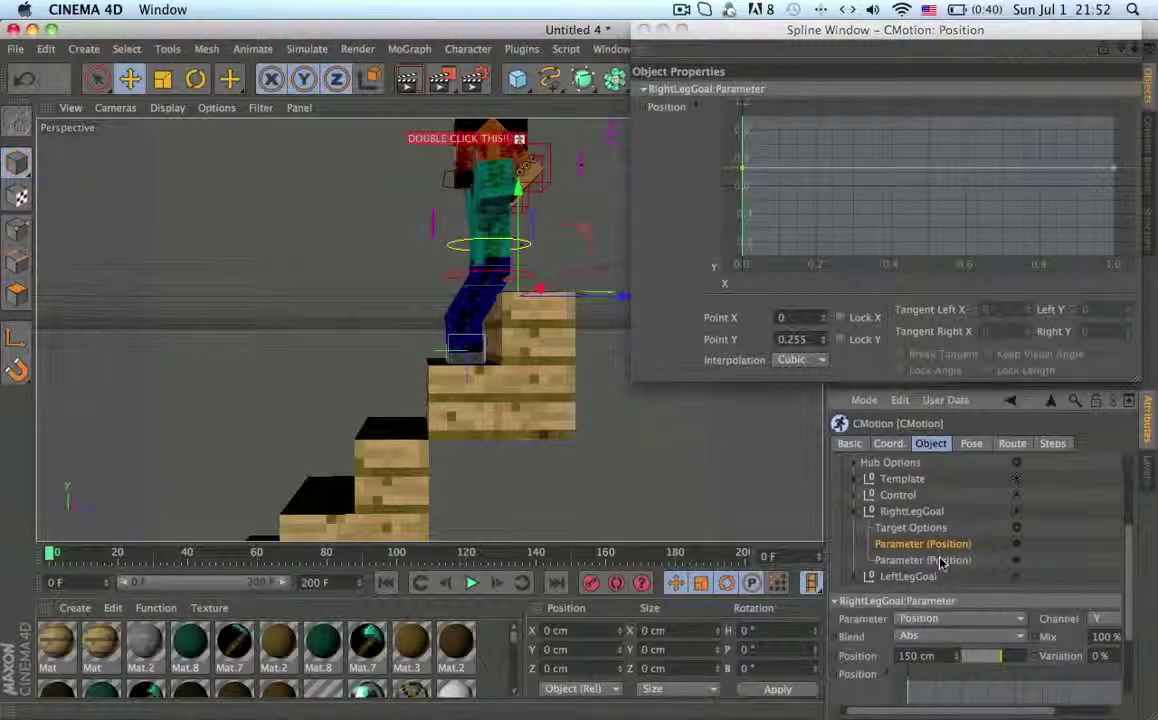
{"action": "right_click", "coordinate": [957, 692]}
{"action": "left_click", "coordinate": [985, 711]}
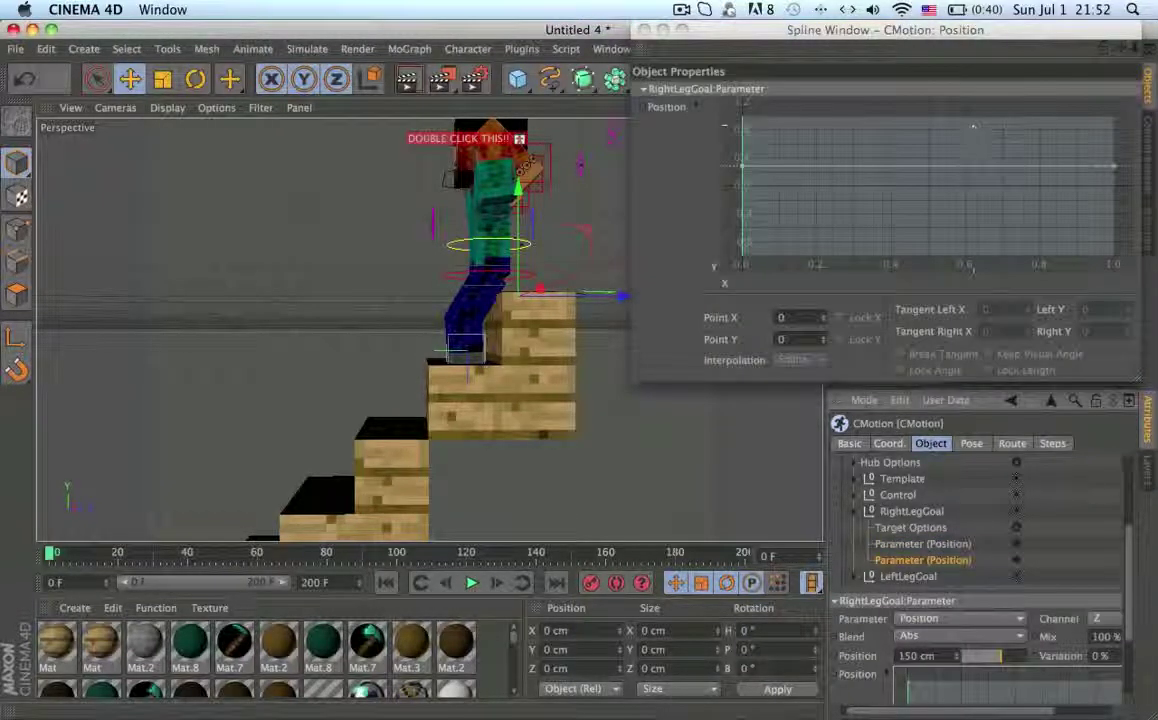
{"action": "left_click_drag", "start_coordinate": [975, 175], "coordinate": [975, 170]}
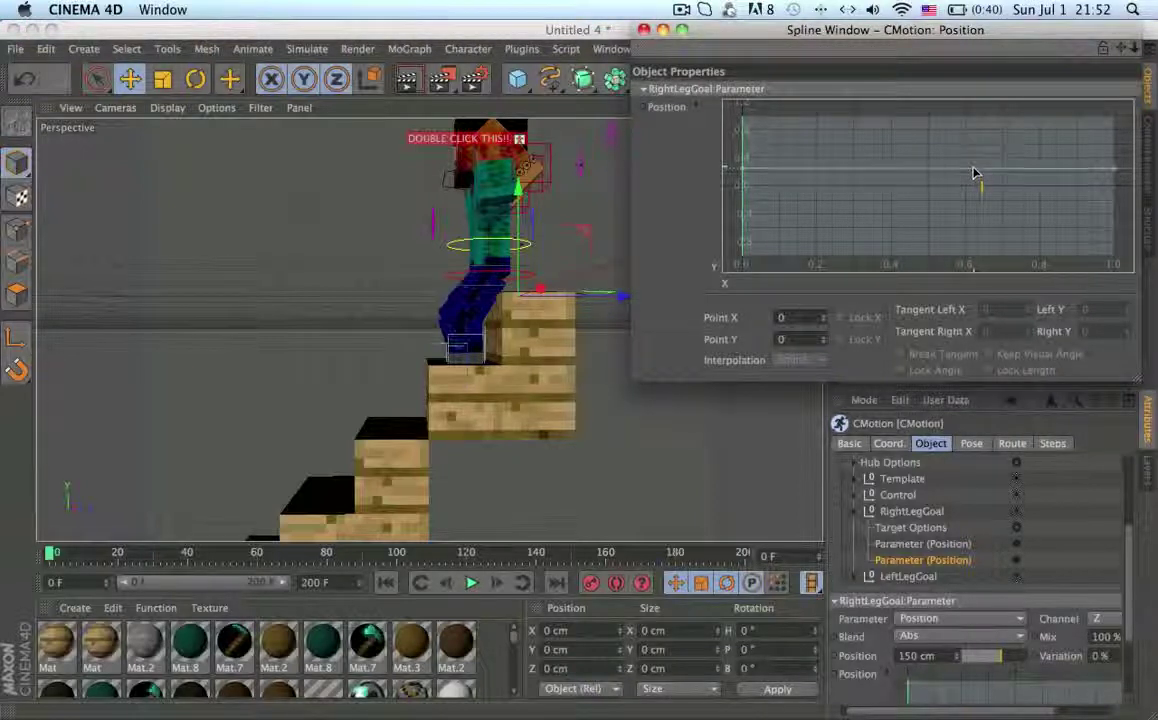
- Inspect the feet on the stair up close and fine-tune the height of RightLegGoal's Z position curve
{"action": "left_click_drag", "start_coordinate": [410, 265], "coordinate": [390, 302], "text": "alt"}
{"action": "scroll", "coordinate": [388, 299], "scroll_direction": "up", "scroll_amount": 10}
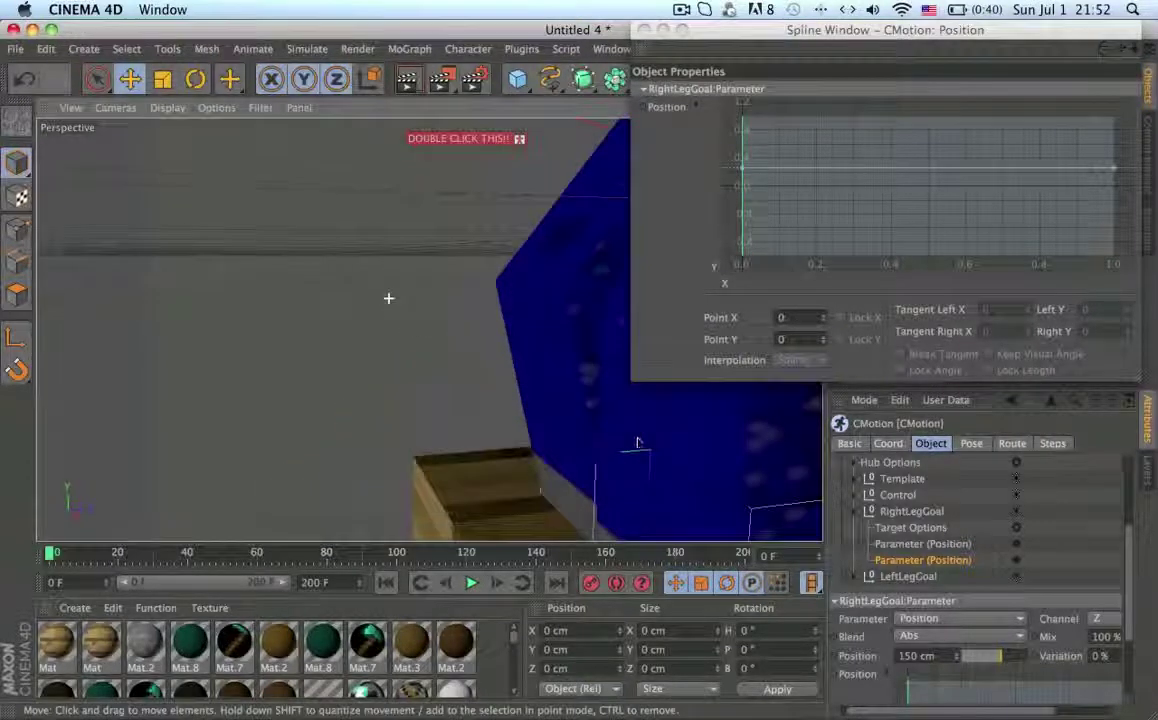
{"action": "scroll", "coordinate": [591, 345], "scroll_direction": "down", "scroll_amount": 5}
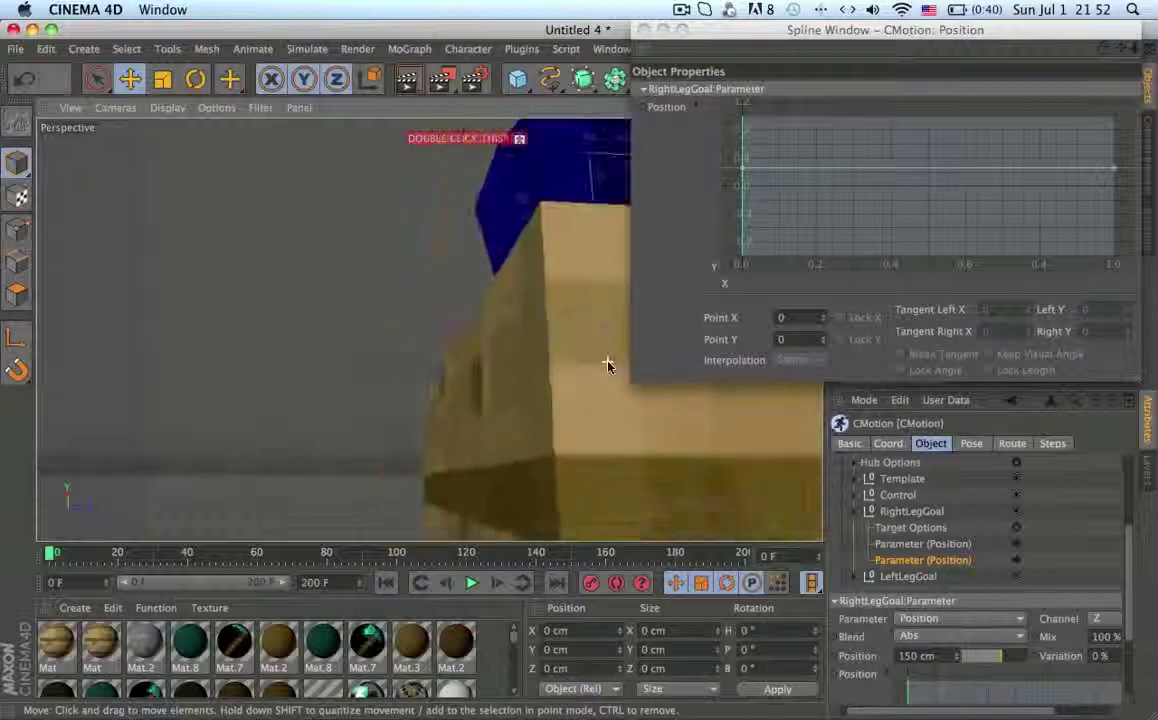
{"action": "left_click_drag", "start_coordinate": [550, 327], "coordinate": [560, 360], "text": "alt"}
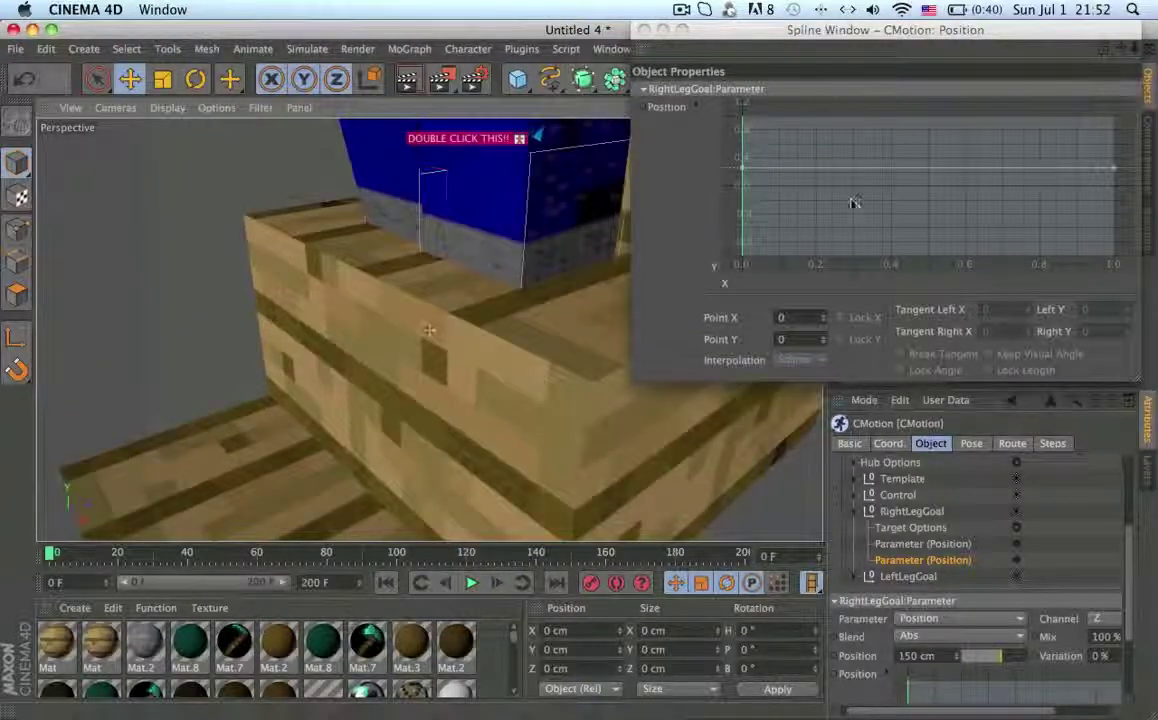
{"action": "left_click_drag", "start_coordinate": [840, 176], "coordinate": [838, 175]}
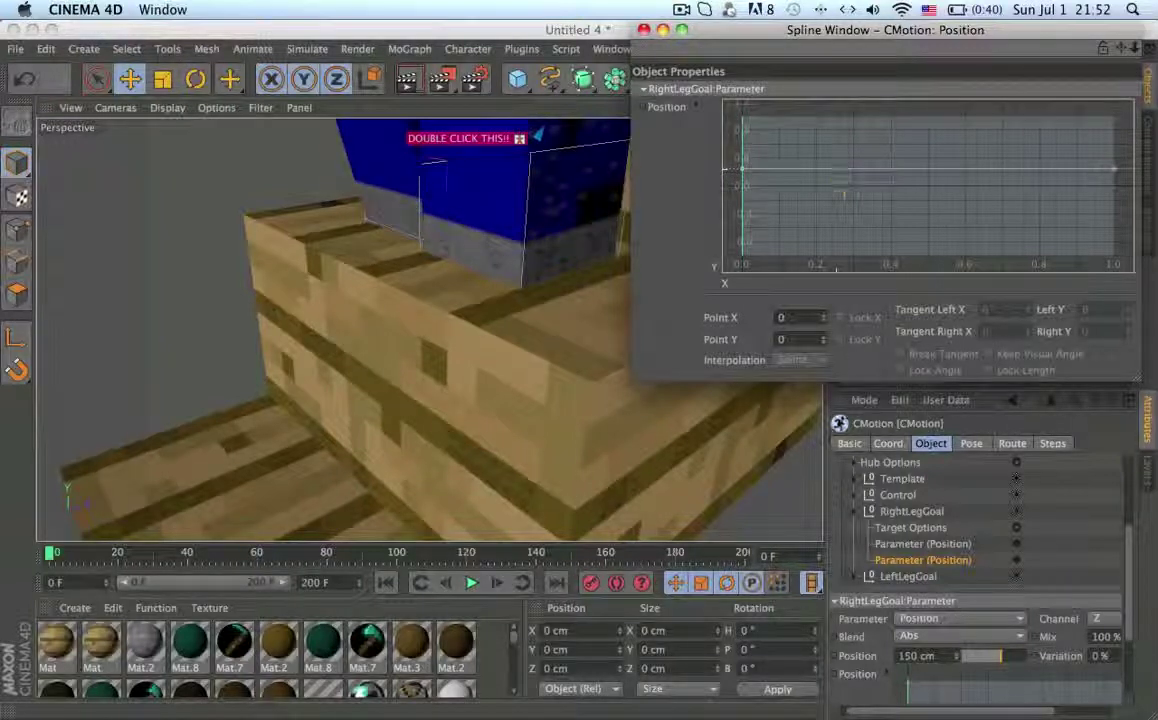
- Open RightLegGoal's Y position curve in the separate spline window and raise it to Y 0.32
{"action": "left_click", "coordinate": [920, 544]}
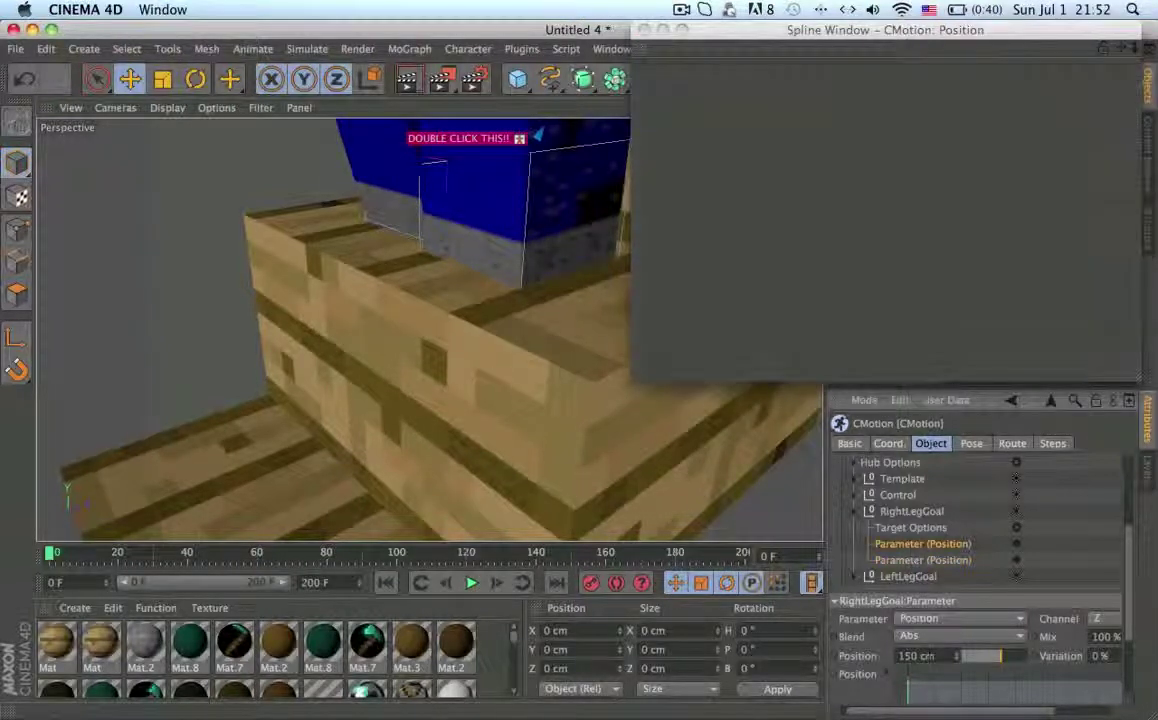
{"action": "right_click", "coordinate": [908, 680]}
{"action": "left_click", "coordinate": [975, 302]}
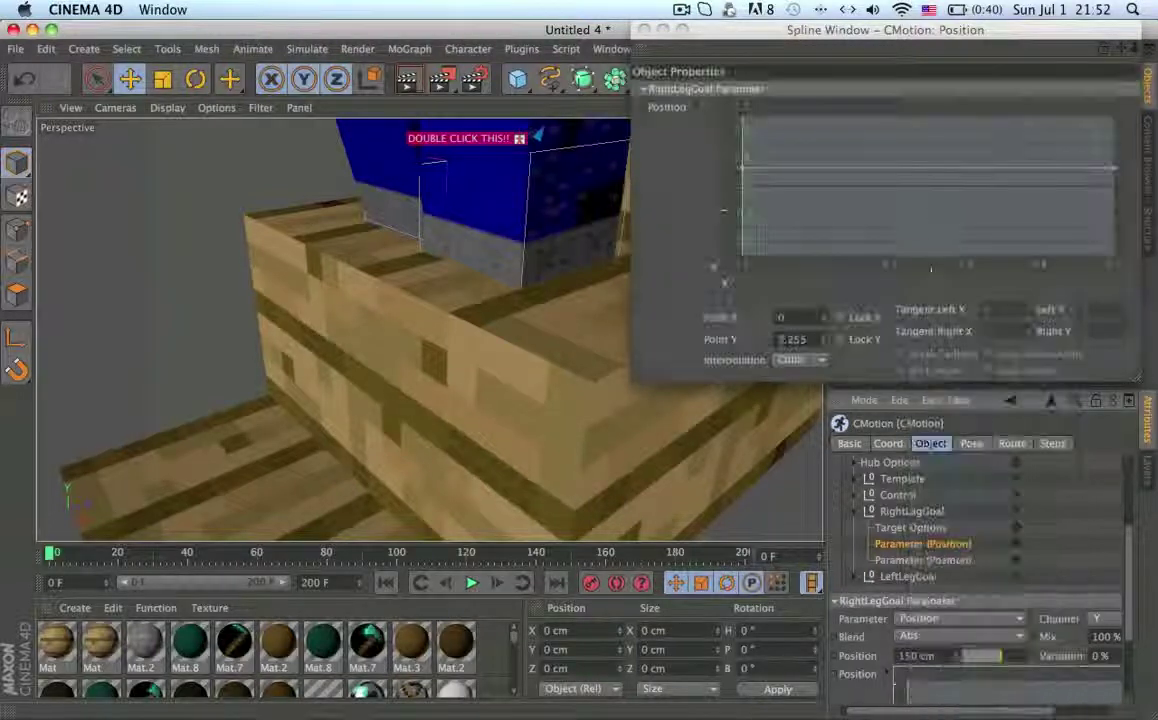
{"action": "left_click_drag", "start_coordinate": [905, 174], "coordinate": [905, 168]}
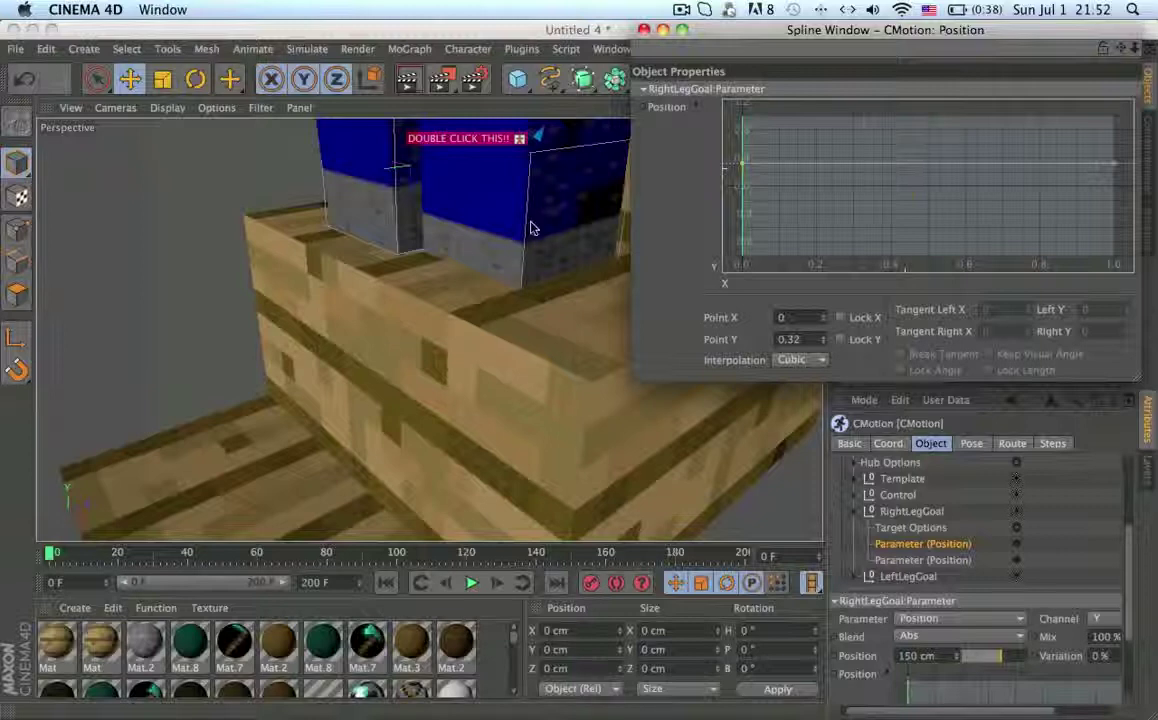
- Collapse RightLegGoal, expand LeftLegGoal, and lower LeftLegGoal's Y position curve to about zero in the separate spline window
{"action": "left_click_drag", "start_coordinate": [531, 223], "coordinate": [463, 170], "text": "alt"}
{"action": "right_click_drag", "start_coordinate": [461, 166], "coordinate": [560, 208], "text": "alt"}
{"action": "left_click_drag", "start_coordinate": [560, 208], "coordinate": [500, 375], "text": "alt"}
{"action": "left_click", "coordinate": [855, 512]}
{"action": "left_click", "coordinate": [855, 528]}
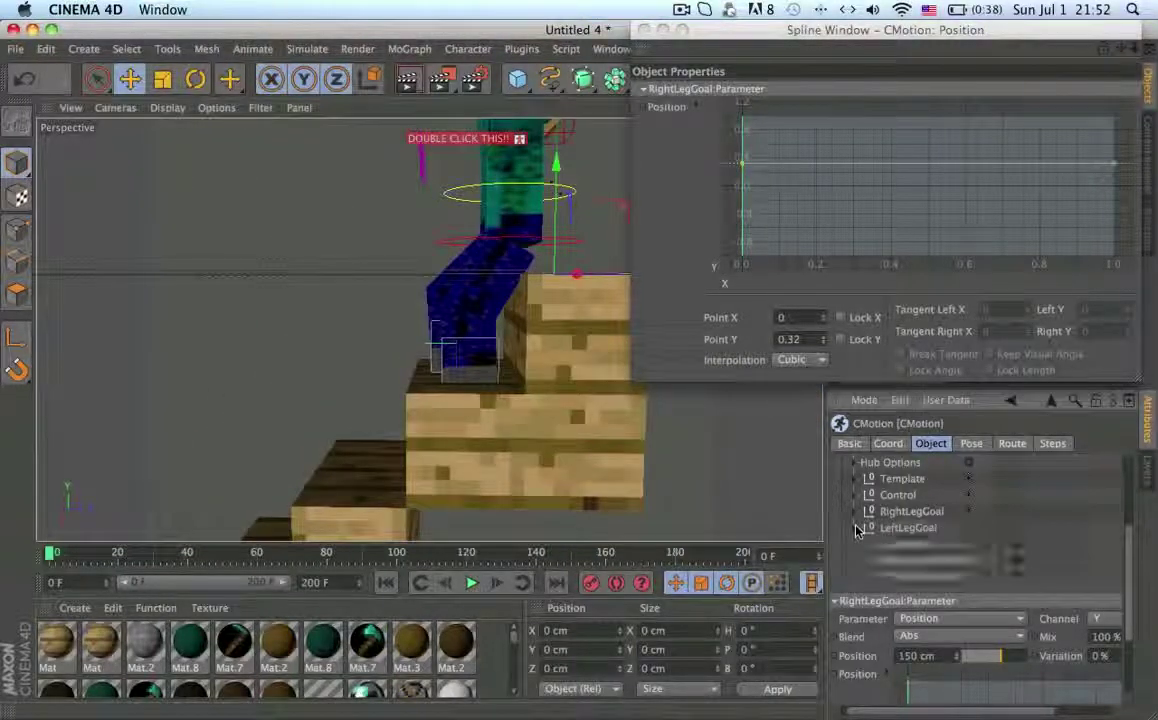
{"action": "left_click", "coordinate": [918, 560]}
{"action": "right_click", "coordinate": [945, 685]}
{"action": "left_click", "coordinate": [1000, 703]}
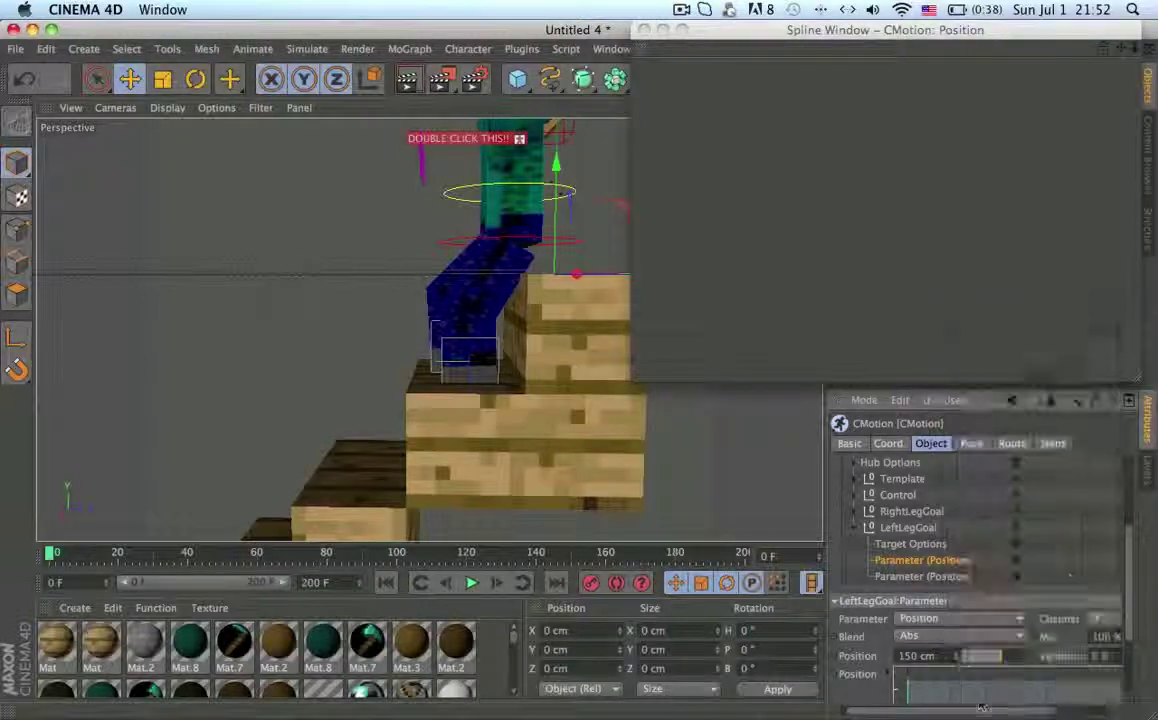
{"action": "left_click_drag", "start_coordinate": [889, 171], "coordinate": [890, 197]}
- Open LeftLegGoal's Z position curve in the separate spline window and lower it to about zero
{"action": "left_click", "coordinate": [922, 576]}
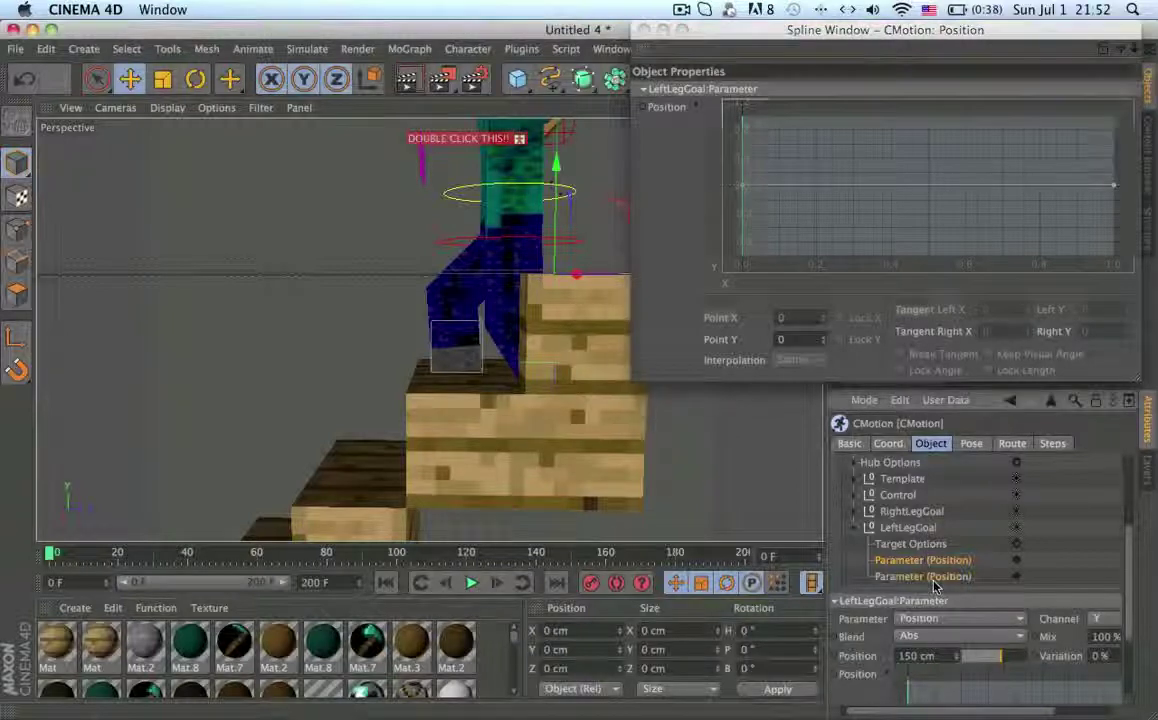
{"action": "right_click", "coordinate": [945, 685]}
{"action": "left_click", "coordinate": [1000, 699]}
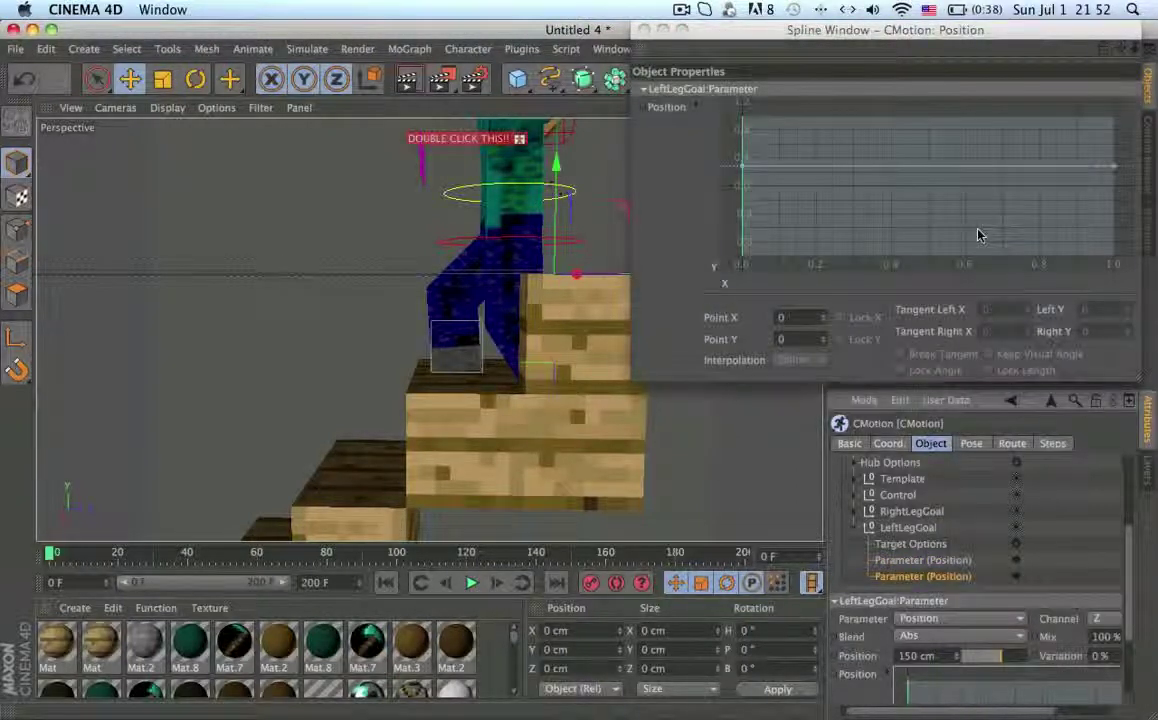
{"action": "left_click", "coordinate": [962, 174]}
{"action": "mouse_move", "coordinate": [962, 174]}
{"action": "left_mouse_down"}
{"action": "mouse_move", "coordinate": [967, 207]}
{"action": "mouse_move", "coordinate": [966, 193]}
{"action": "left_mouse_up"}
{"action": "left_click", "coordinate": [483, 322]}
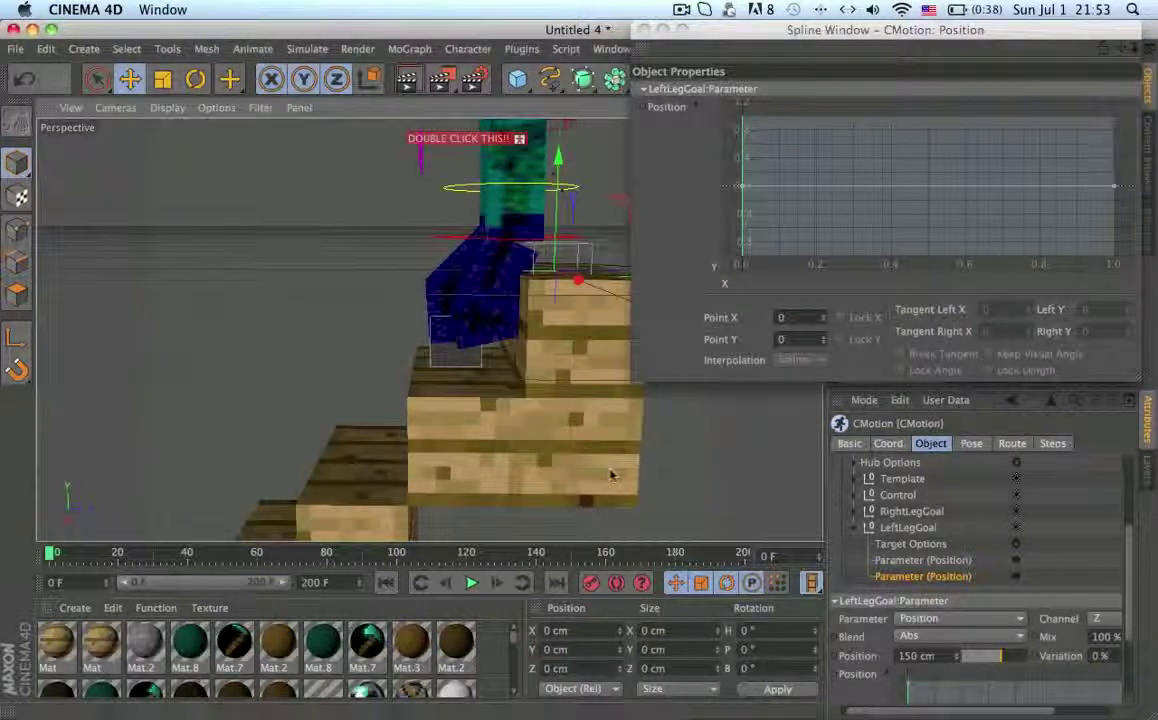
- Collapse LeftLegGoal, expand Control, and reopen Control's Y position curve in the separate spline window
{"action": "left_click", "coordinate": [857, 527]}
{"action": "left_click", "coordinate": [859, 494]}
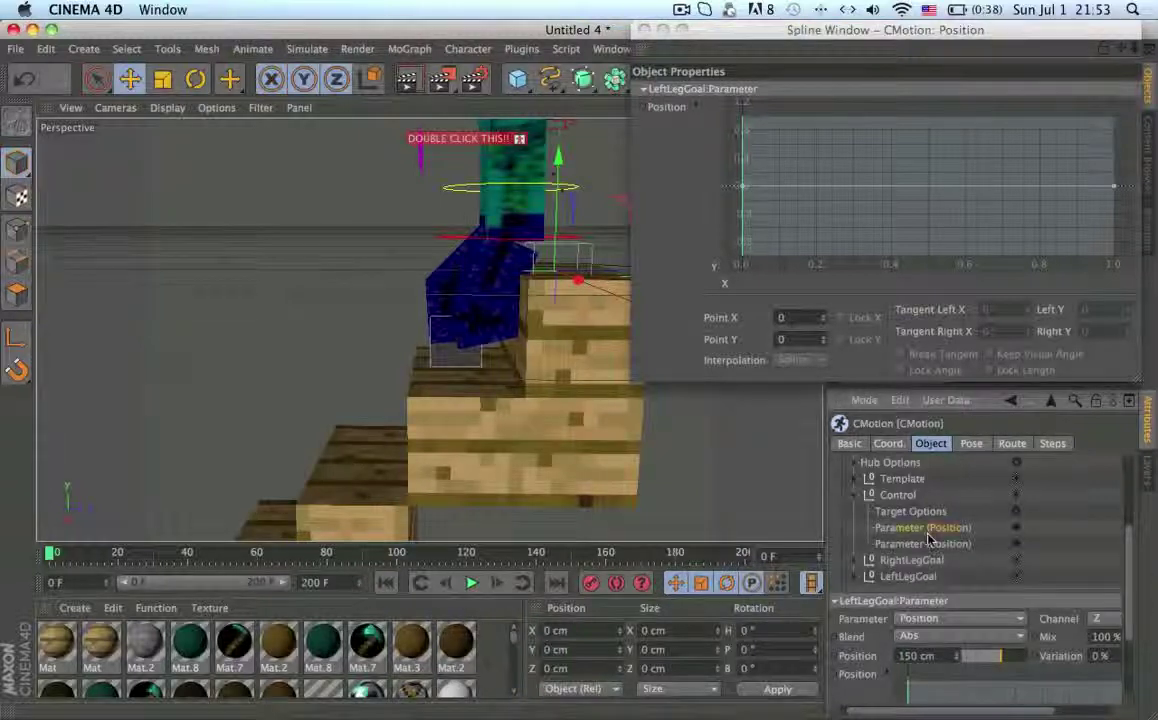
{"action": "left_click", "coordinate": [922, 527]}
{"action": "right_click", "coordinate": [994, 696]}
{"action": "left_click", "coordinate": [966, 708]}
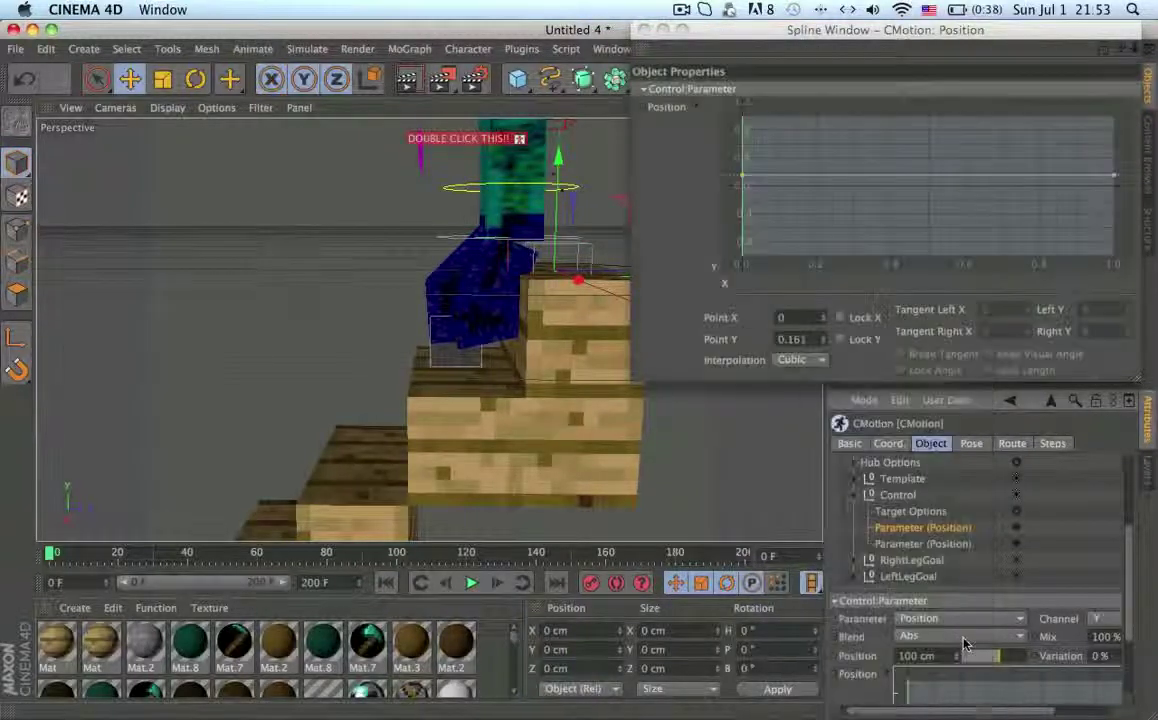
- Adjust Control's Y position curve to about 0.2 so the body height suits the feet on the stairs
{"action": "left_click", "coordinate": [946, 182]}
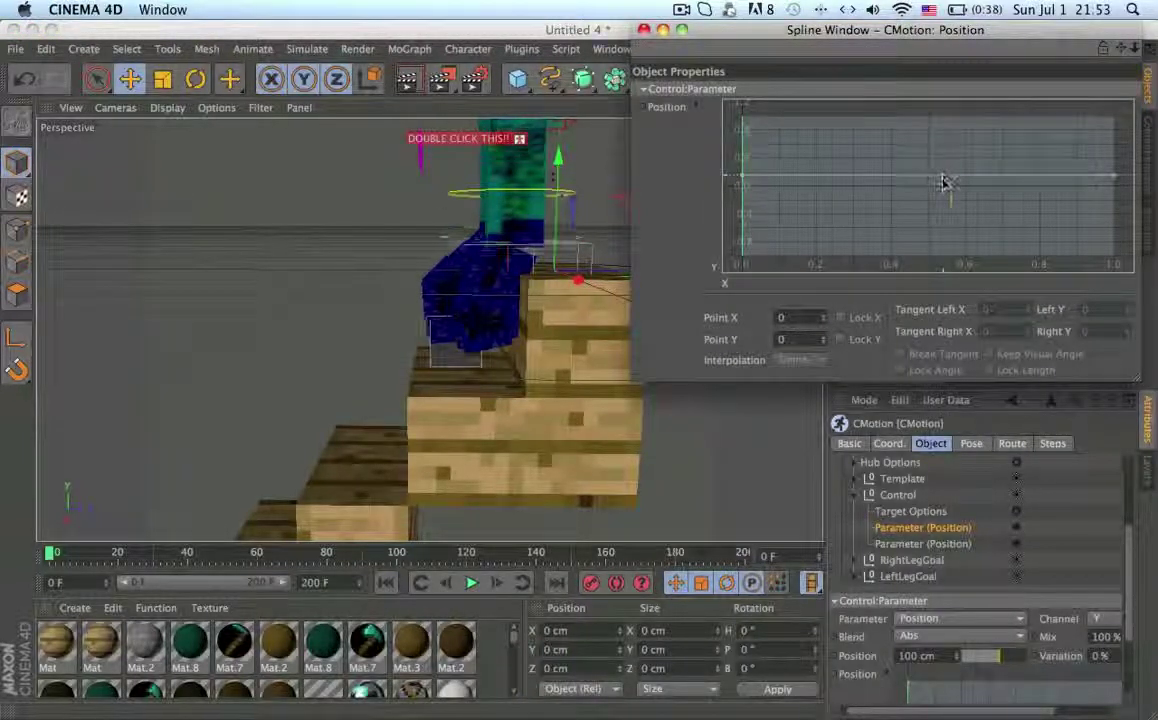
{"action": "left_click_drag", "start_coordinate": [946, 182], "coordinate": [949, 143]}
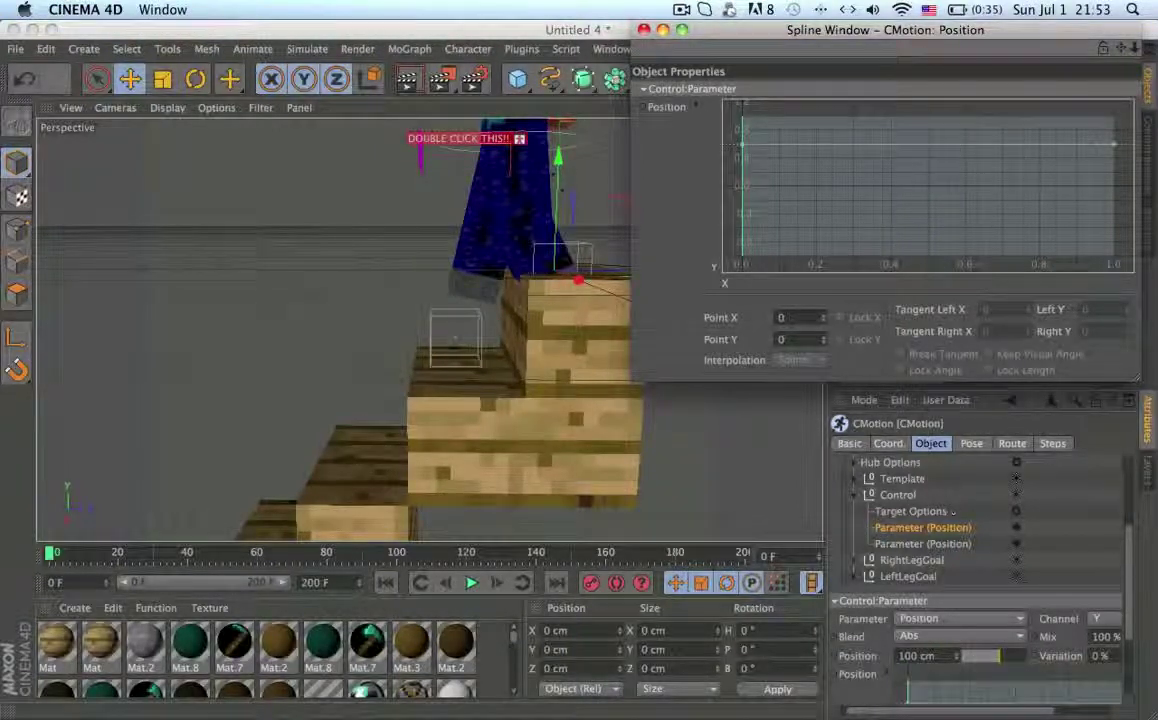
{"action": "left_click", "coordinate": [922, 543]}
{"action": "key", "text": "super+z"}
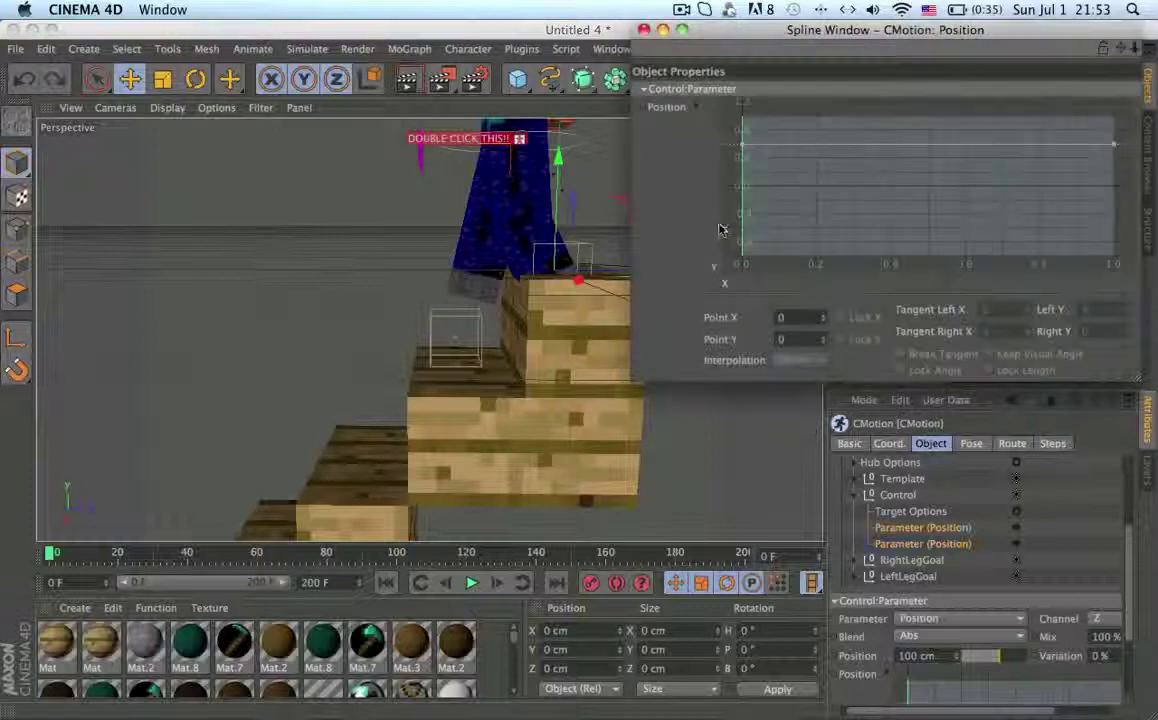
{"action": "left_click", "coordinate": [820, 147]}
{"action": "left_click_drag", "start_coordinate": [820, 141], "coordinate": [820, 176]}
- Open Control's Z position curve in the separate spline window and lower it to about -0.4
{"action": "scroll", "coordinate": [538, 322], "scroll_direction": "down", "scroll_amount": 5}
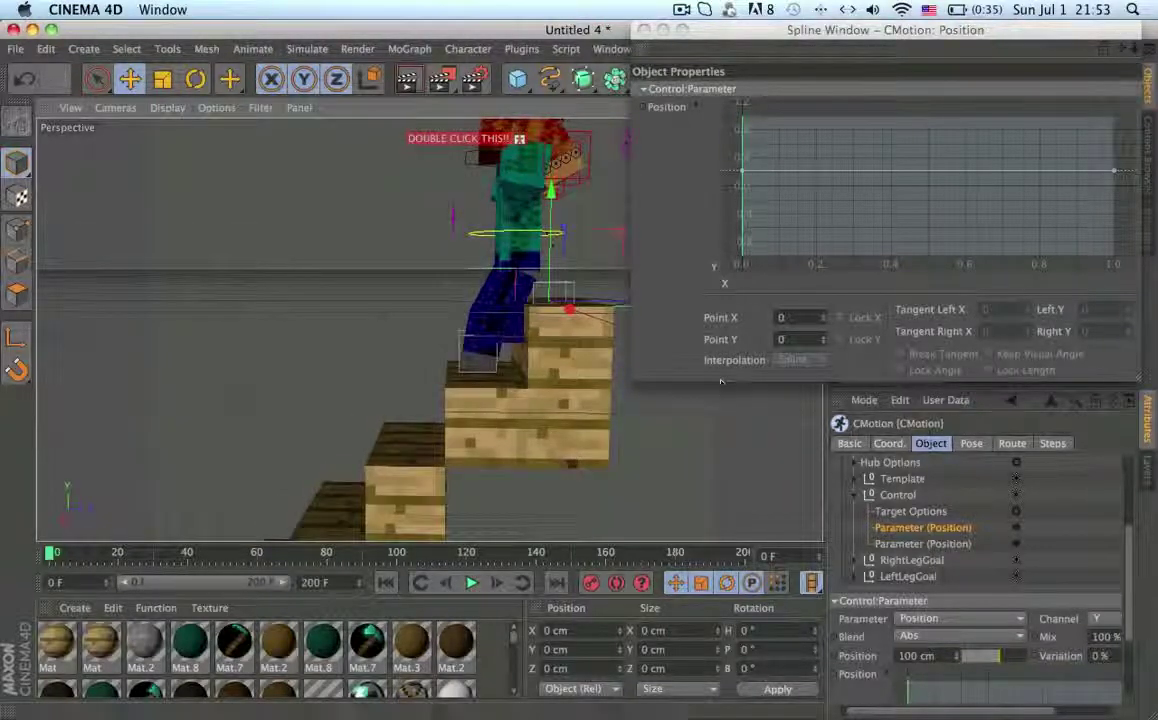
{"action": "left_click", "coordinate": [915, 562]}
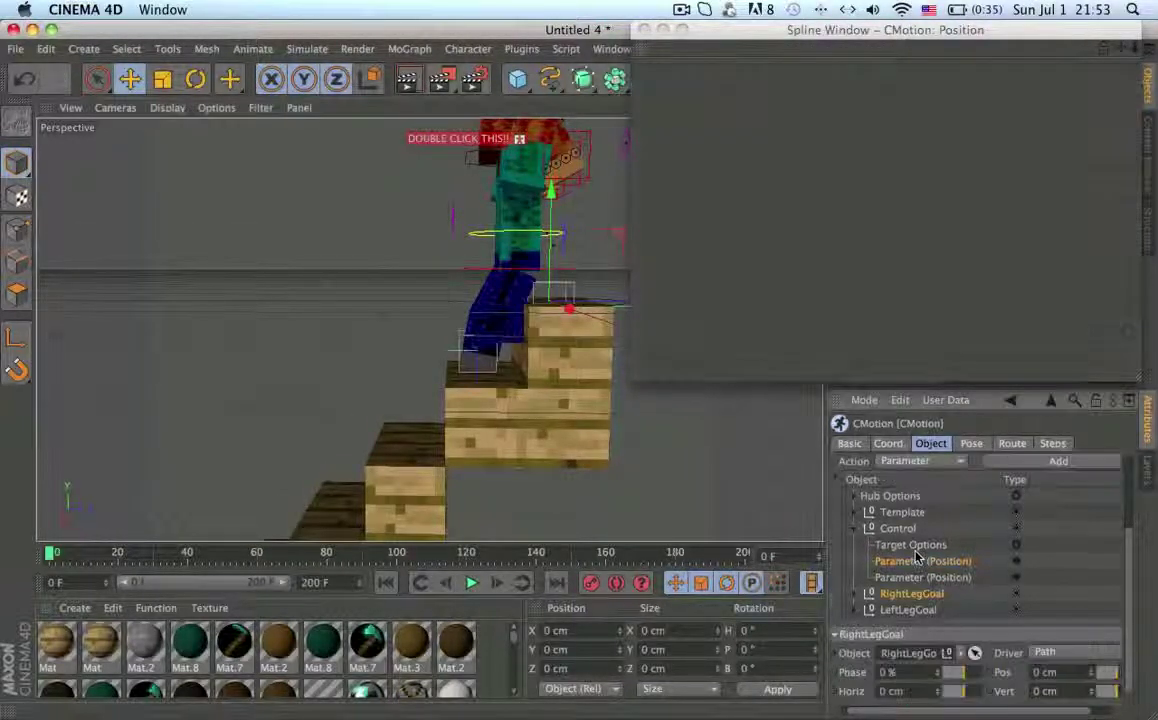
{"action": "left_click", "coordinate": [921, 578]}
{"action": "left_click_drag", "start_coordinate": [1129, 616], "coordinate": [1124, 690]}
{"action": "right_click", "coordinate": [1077, 668]}
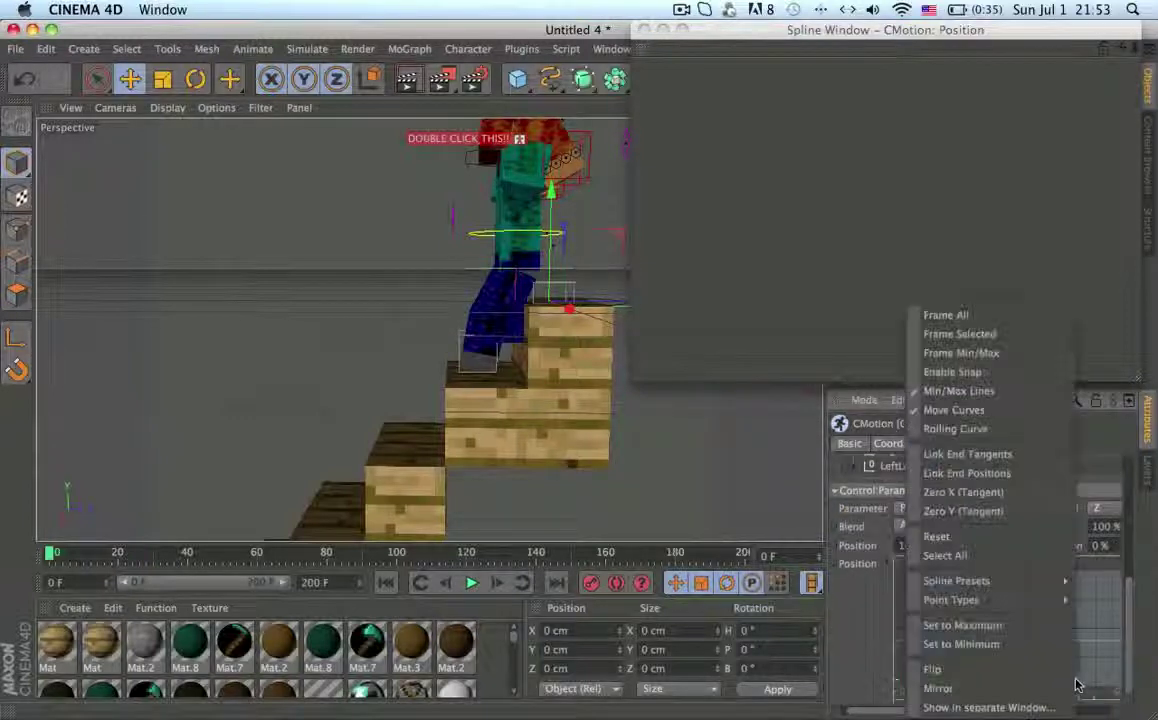
{"action": "left_click", "coordinate": [1060, 708]}
{"action": "left_click", "coordinate": [940, 208]}
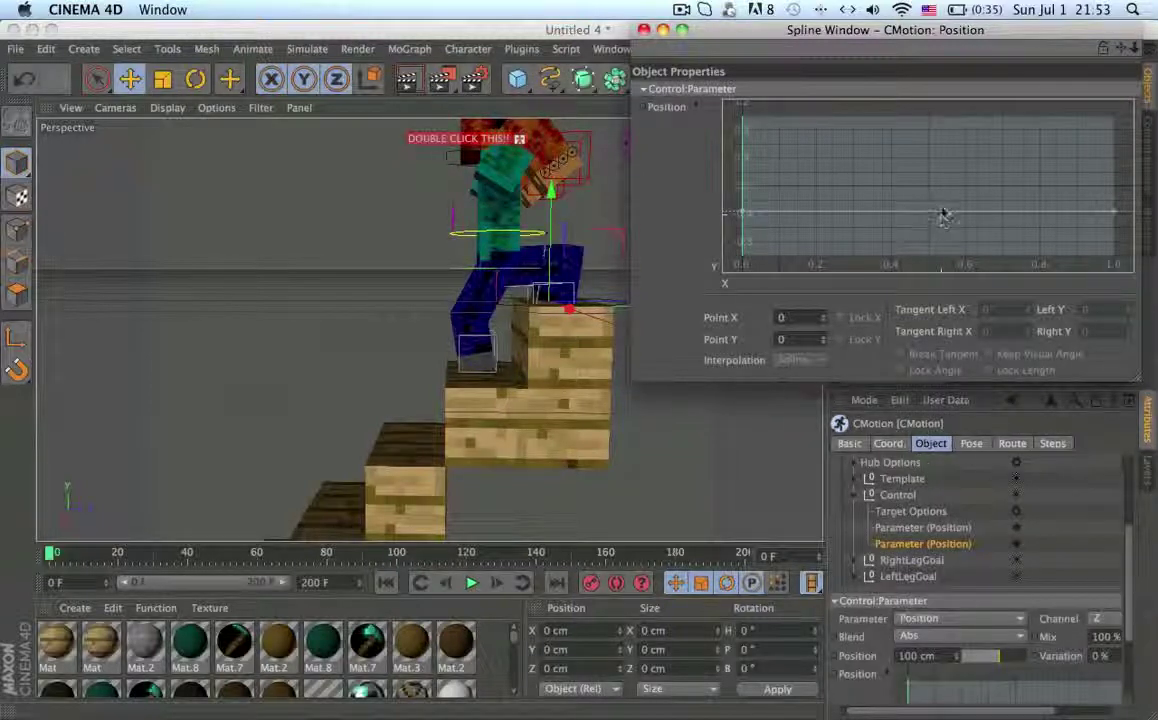
- Try to move the pole controls beside the character in the viewport and undo the change
{"action": "left_click_drag", "start_coordinate": [622, 240], "coordinate": [566, 344], "text": "alt"}
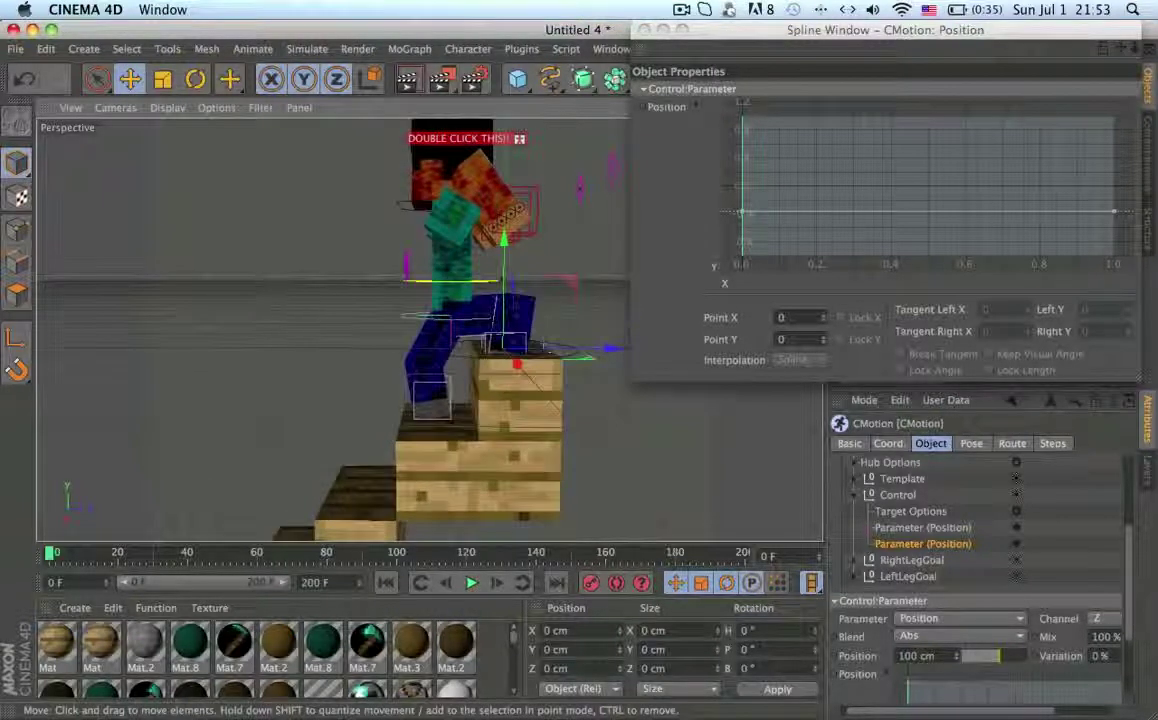
{"action": "left_click", "coordinate": [613, 174]}
{"action": "left_click_drag", "start_coordinate": [613, 150], "coordinate": [606, 394]}
{"action": "key", "text": "super+z"}
{"action": "mouse_move", "coordinate": [413, 310]}
{"action": "left_mouse_down", "text": "alt"}
{"action": "mouse_move", "coordinate": [416, 271]}
{"action": "mouse_move", "coordinate": [405, 318]}
{"action": "mouse_move", "coordinate": [400, 292]}
{"action": "mouse_move", "coordinate": [405, 300]}
{"action": "left_mouse_up", "text": "alt"}
{"action": "left_click", "coordinate": [417, 272]}
{"action": "key", "text": "super+z"}
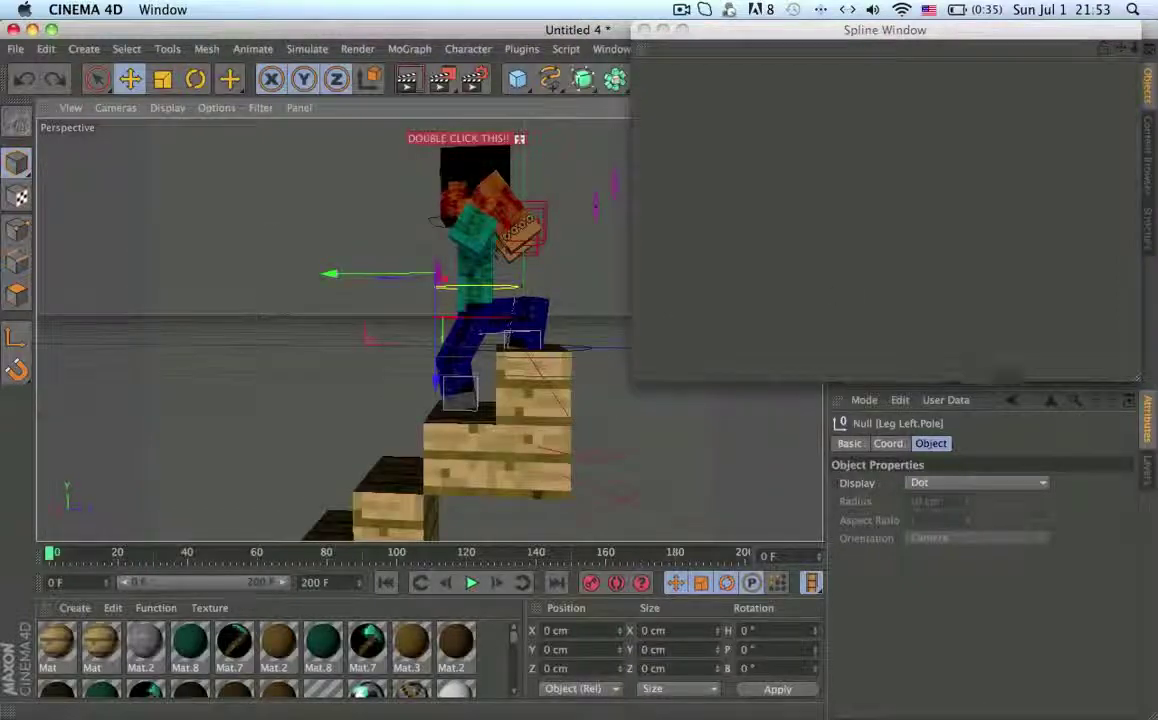
- Close the spline window, disable the CMotion object, and expand the Pole group in the object hierarchy
{"action": "left_click", "coordinate": [644, 29]}
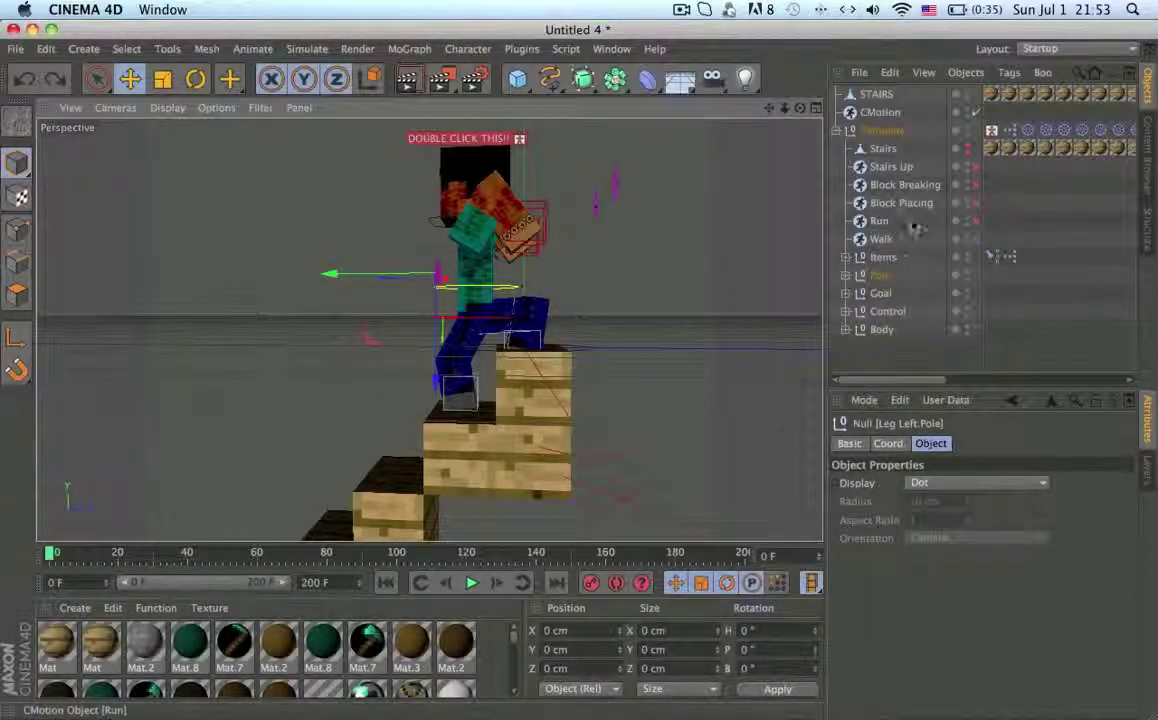
{"action": "left_click", "coordinate": [976, 113]}
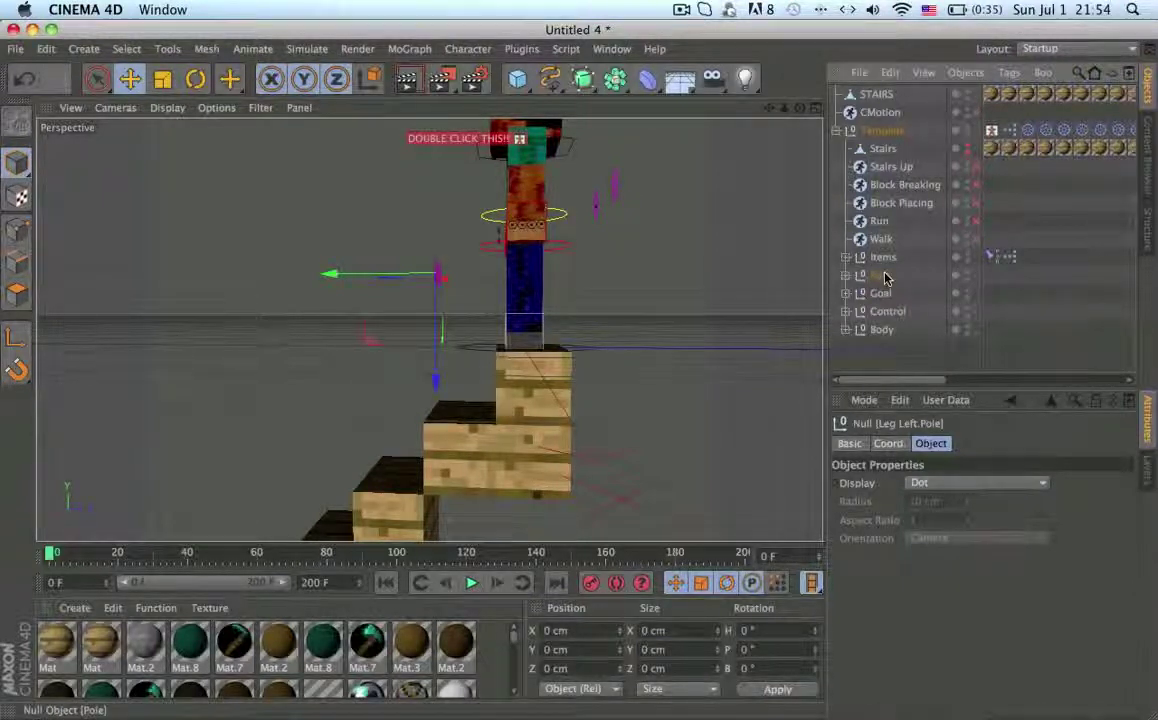
{"action": "left_click_drag", "start_coordinate": [885, 278], "coordinate": [873, 278]}
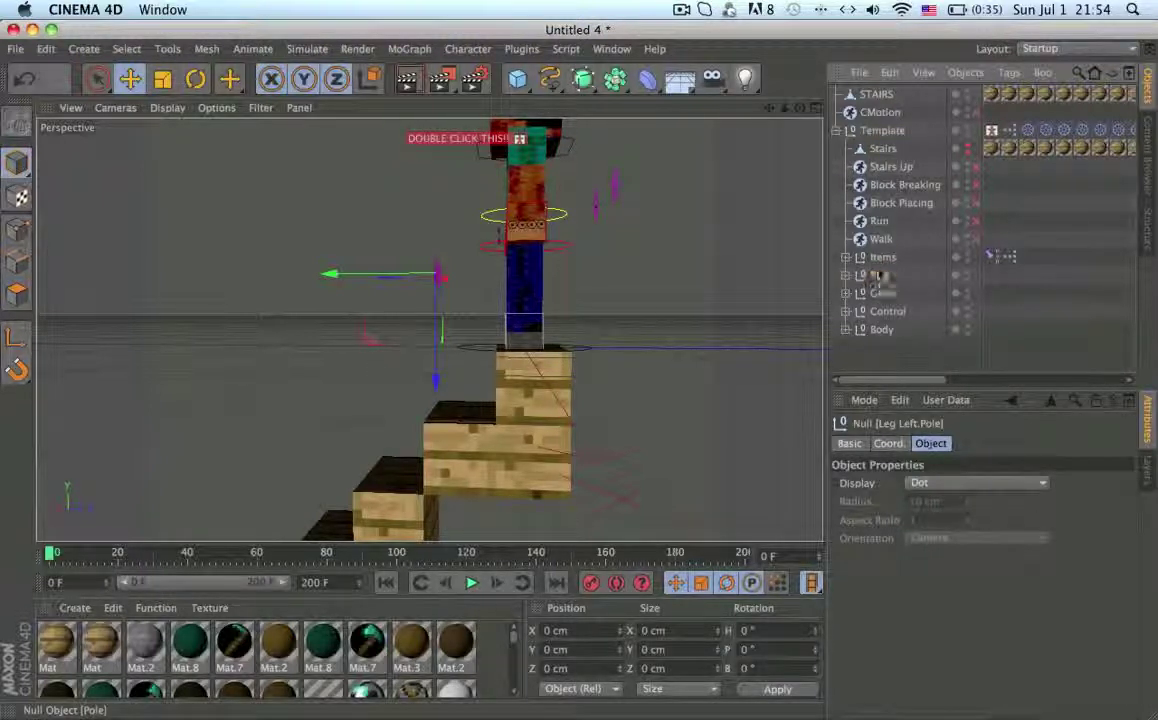
{"action": "left_click", "coordinate": [845, 276]}
{"action": "left_click", "coordinate": [936, 296]}
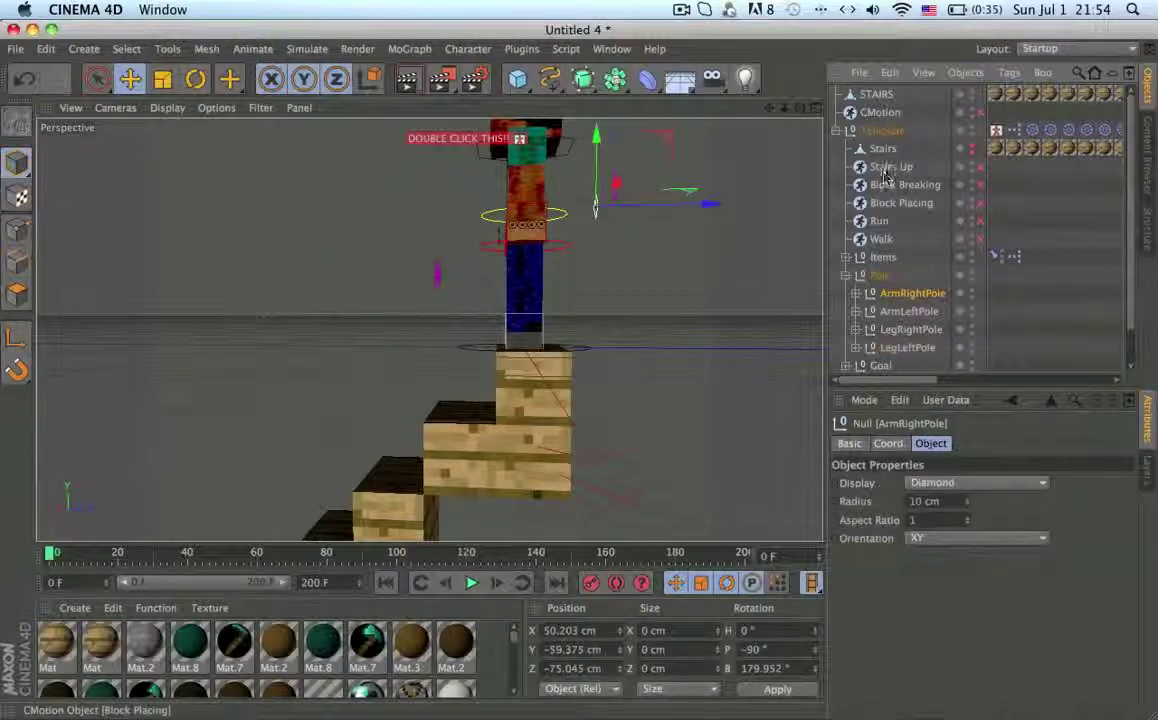
- Add LegRightPole and LegLeftPole from the Pole group to CMotion's object list, with LegLeftPole selected there
{"action": "left_click", "coordinate": [880, 113]}
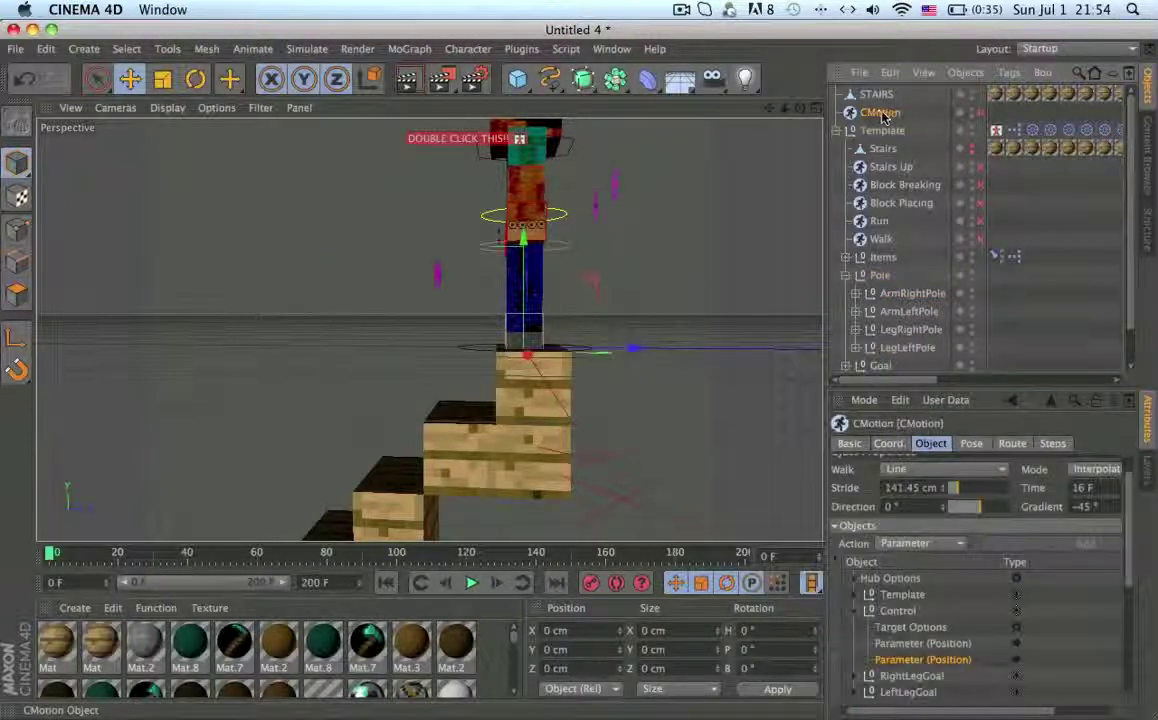
{"action": "left_click", "coordinate": [900, 330]}
{"action": "left_click", "coordinate": [900, 347], "text": "shift"}
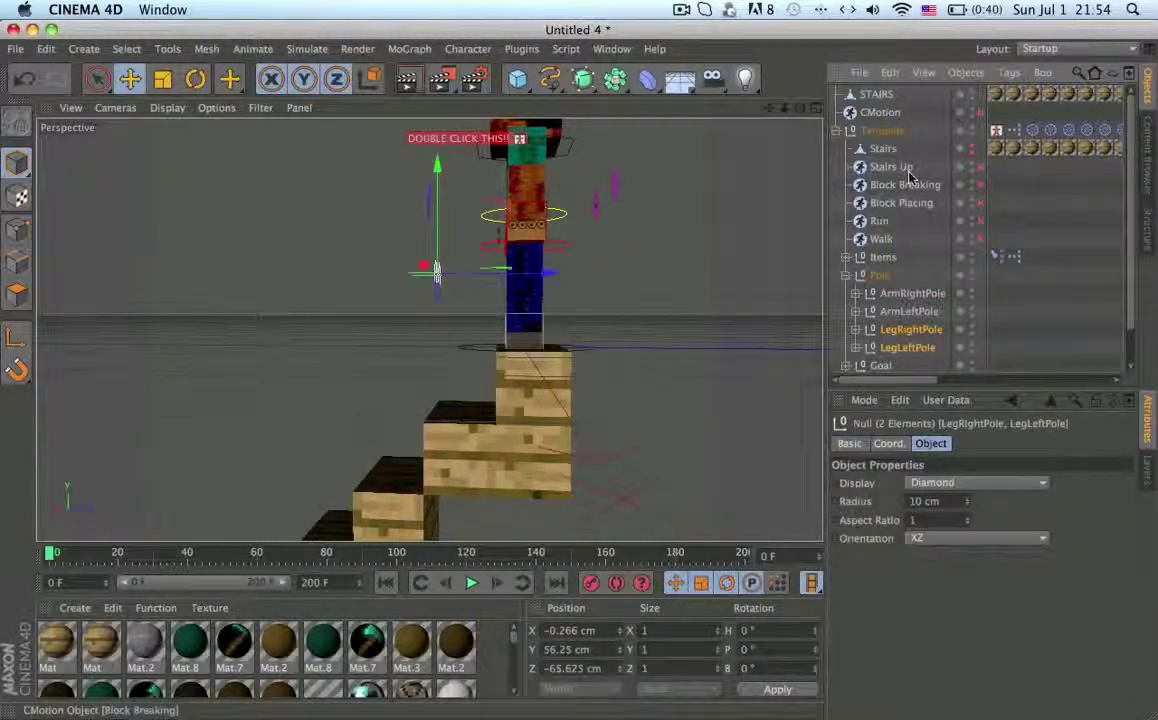
{"action": "left_click", "coordinate": [880, 112]}
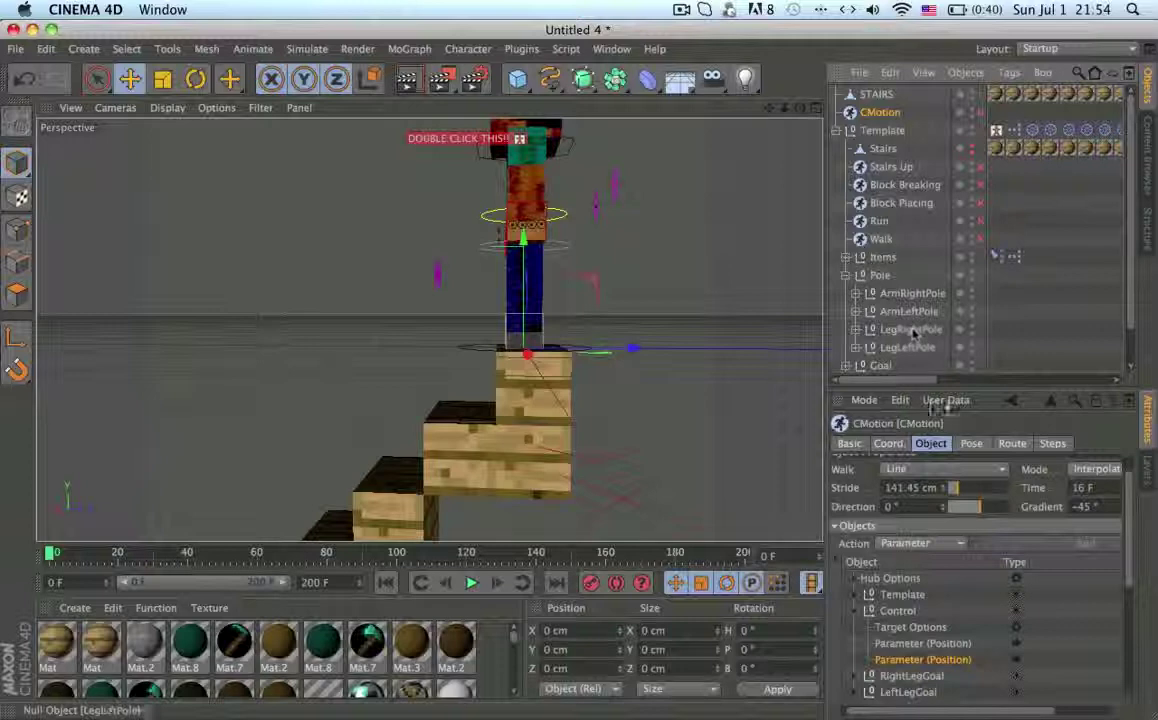
{"action": "left_click_drag", "start_coordinate": [912, 333], "coordinate": [918, 590]}
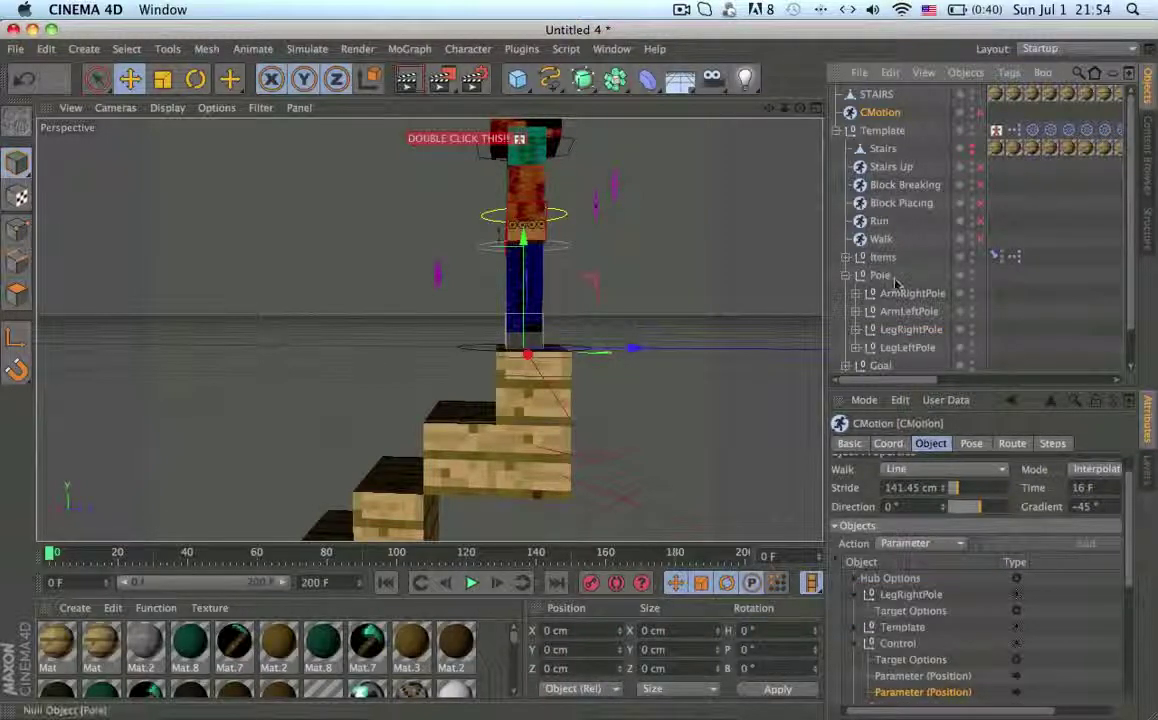
{"action": "left_click_drag", "start_coordinate": [898, 595], "coordinate": [900, 594]}
{"action": "left_click", "coordinate": [911, 597]}
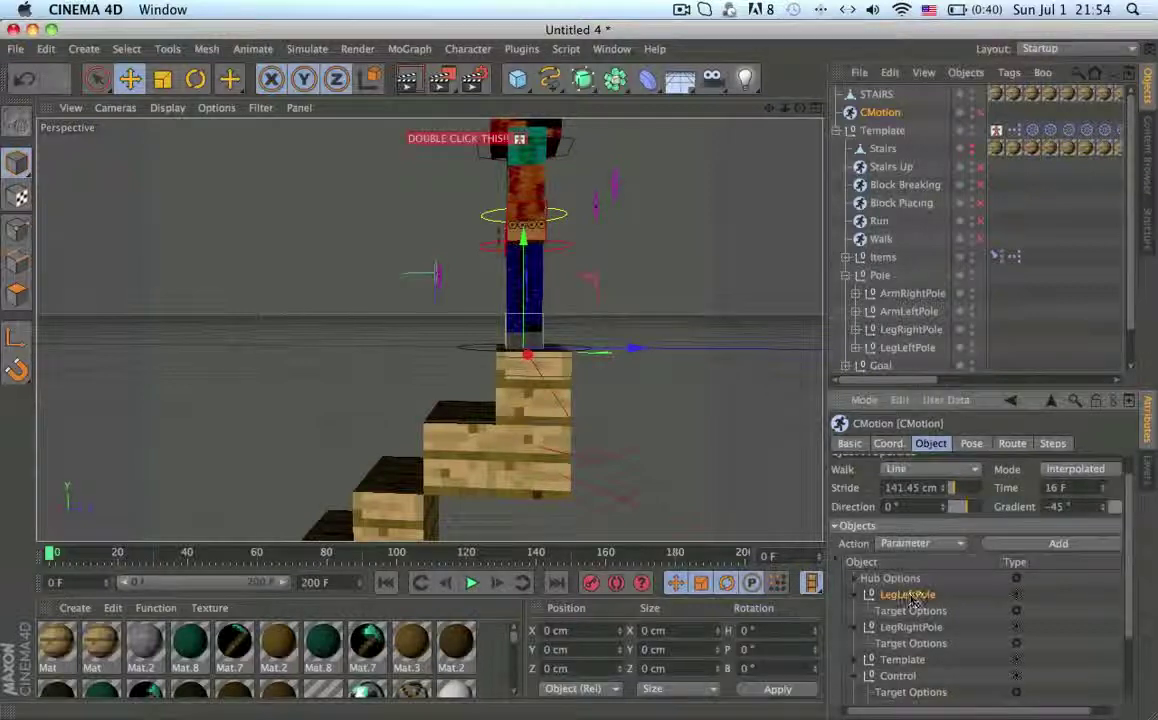
- Add a Parameter action to LegLeftPole in CMotion and set its parameter to Position
{"action": "left_click", "coordinate": [1019, 544]}
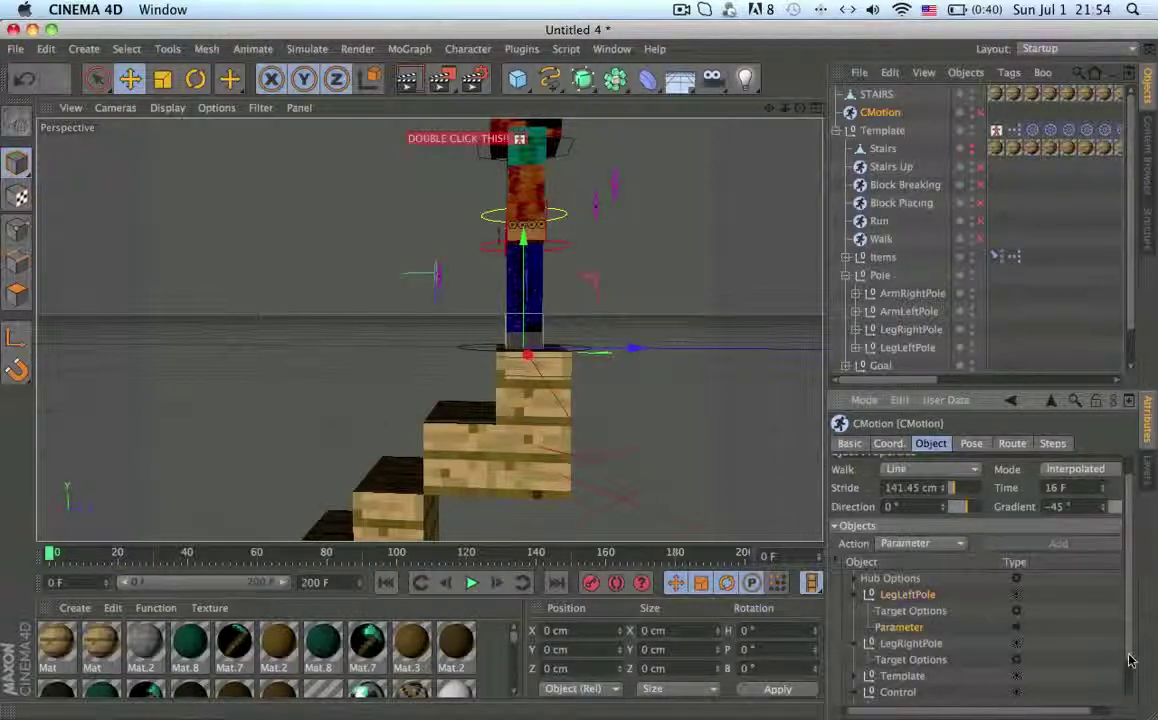
{"action": "left_click_drag", "start_coordinate": [1128, 625], "coordinate": [1128, 665]}
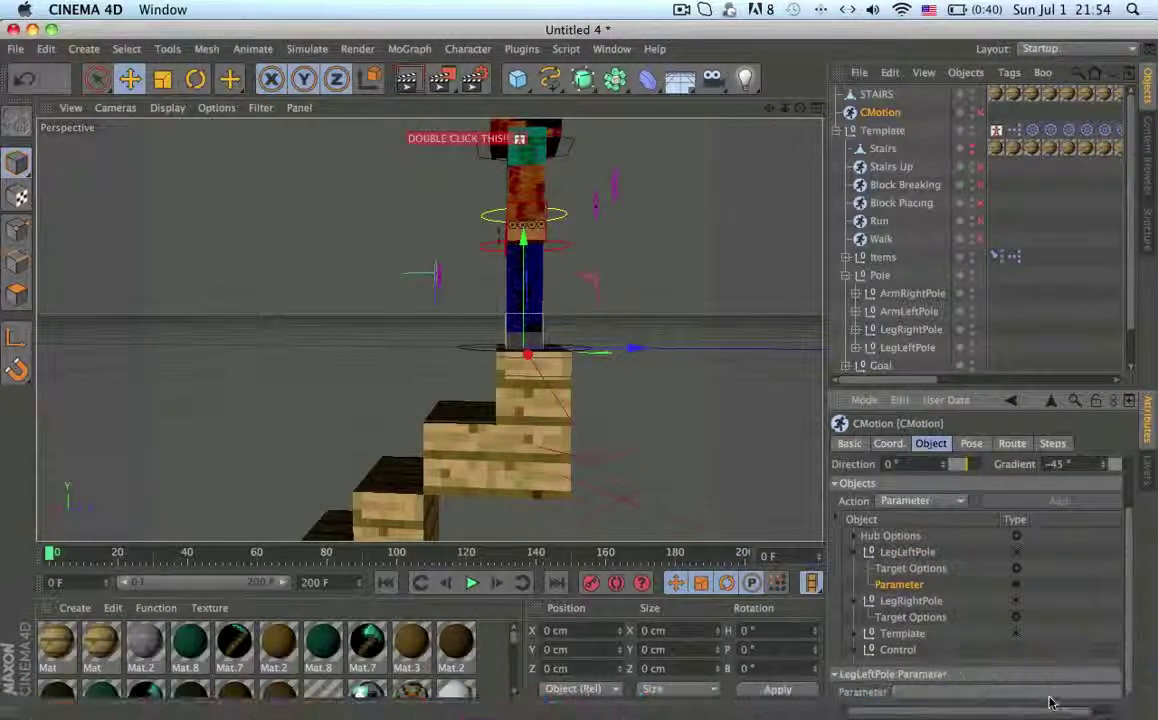
{"action": "left_click", "coordinate": [1000, 691]}
{"action": "left_click", "coordinate": [880, 469]}
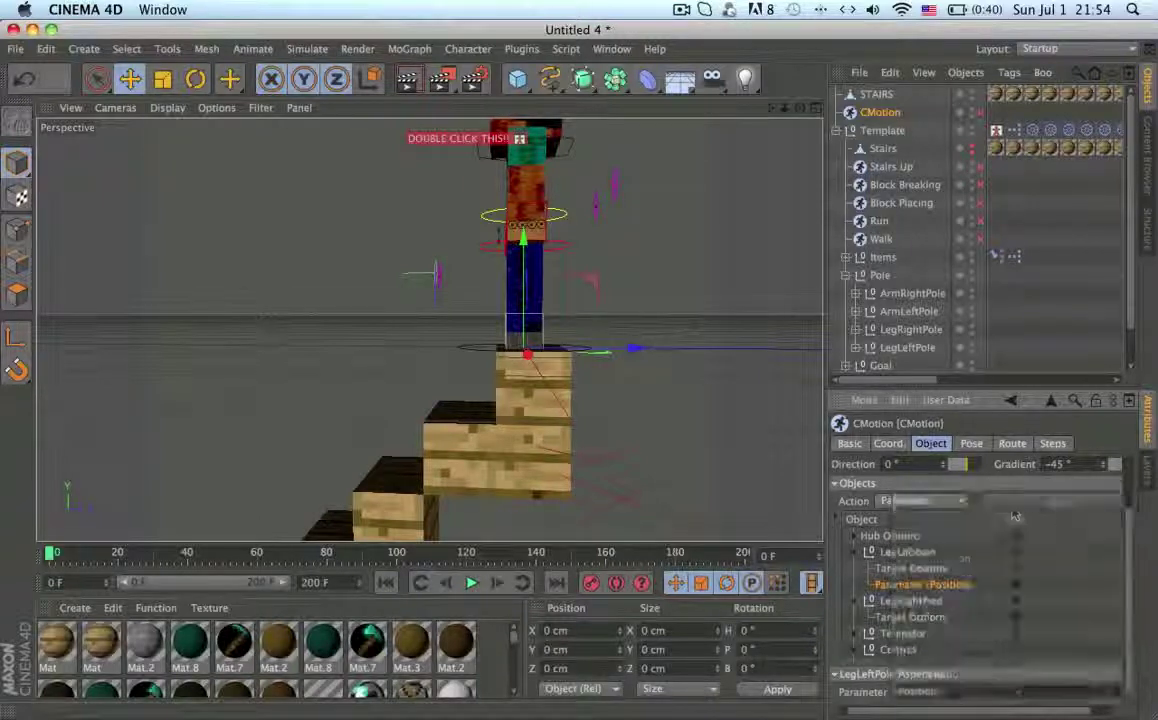
- Open LegLeftPole's Y position curve in the separate spline window and set its Position value to 150 cm
{"action": "scroll", "coordinate": [1110, 670], "scroll_direction": "up", "scroll_amount": 1}
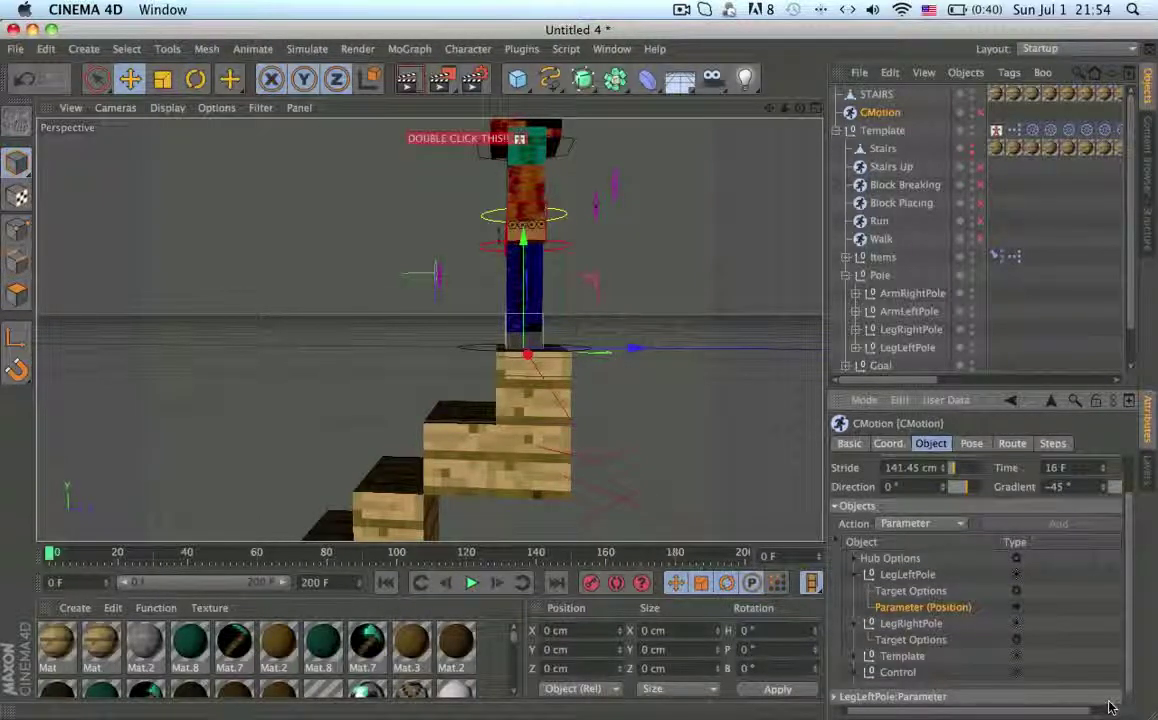
{"action": "scroll", "coordinate": [1136, 678], "scroll_direction": "down", "scroll_amount": 1}
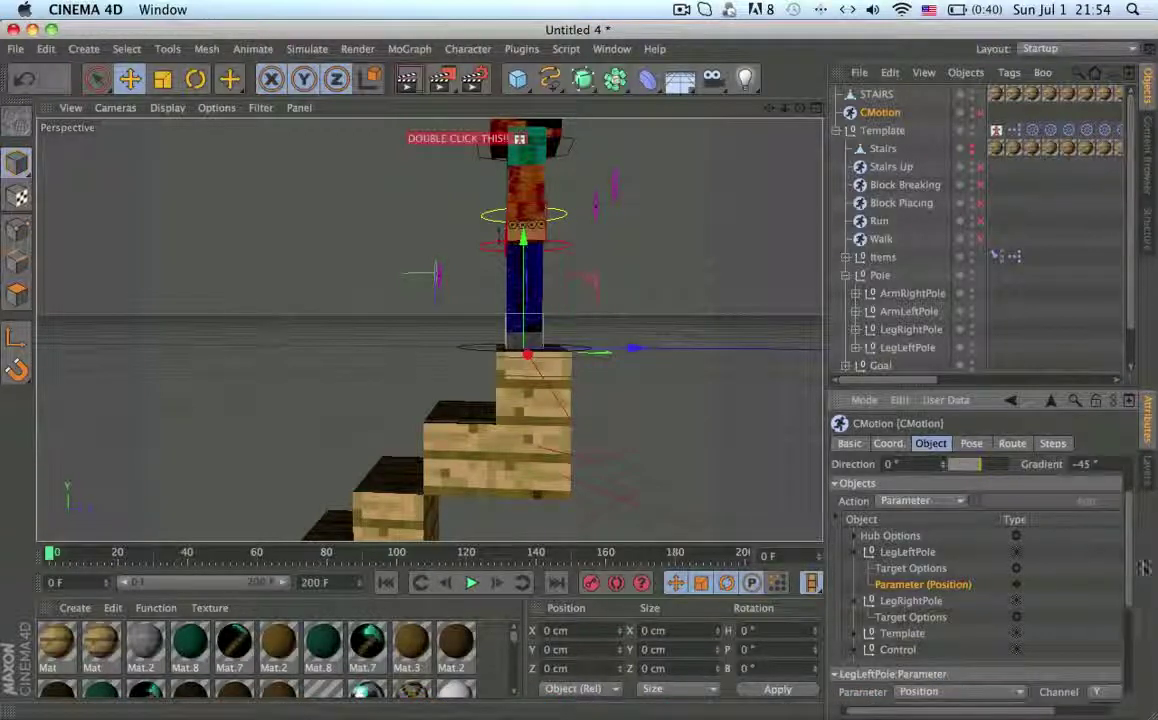
{"action": "scroll", "coordinate": [1133, 688], "scroll_direction": "down", "scroll_amount": 8}
{"action": "right_click", "coordinate": [1125, 685]}
{"action": "left_click", "coordinate": [930, 688]}
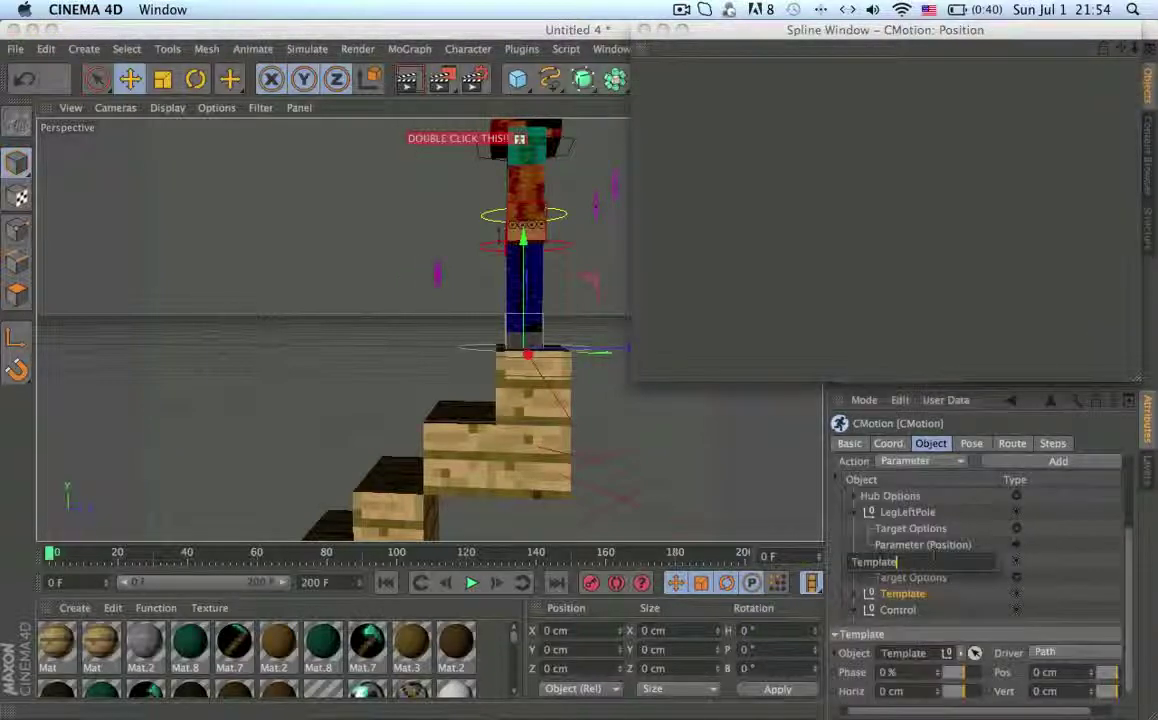
{"action": "scroll", "coordinate": [1016, 466], "scroll_direction": "down", "scroll_amount": 8}
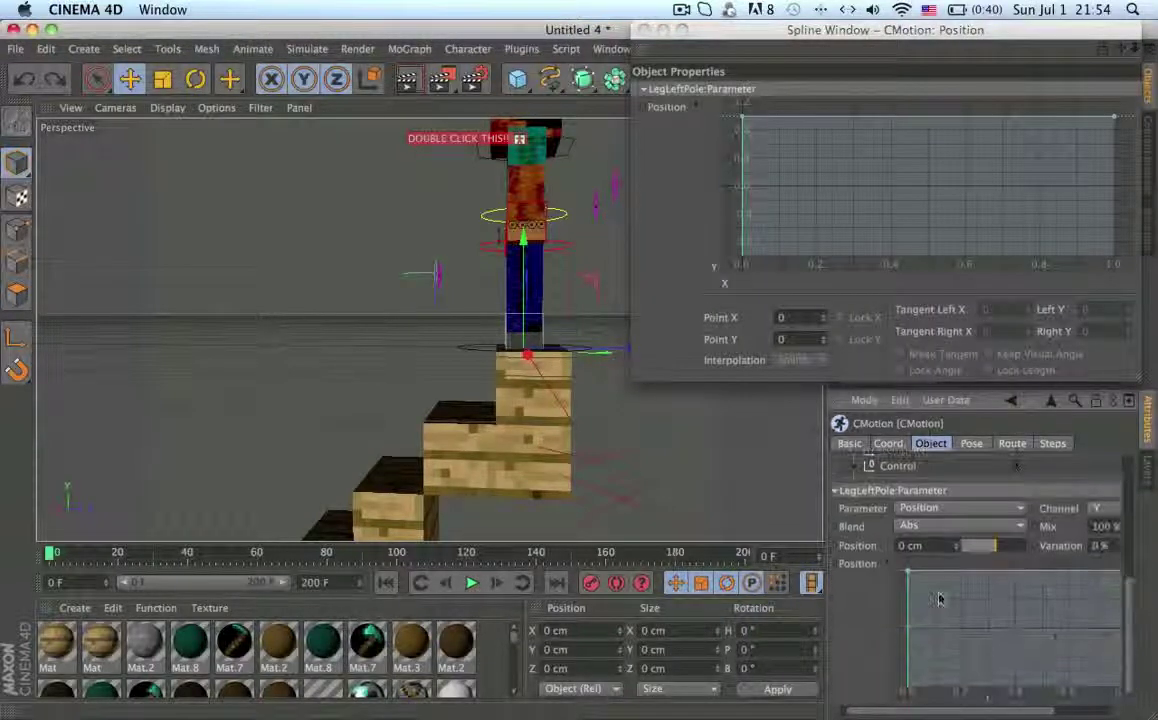
{"action": "scroll", "coordinate": [955, 626], "scroll_direction": "up", "scroll_amount": 3}
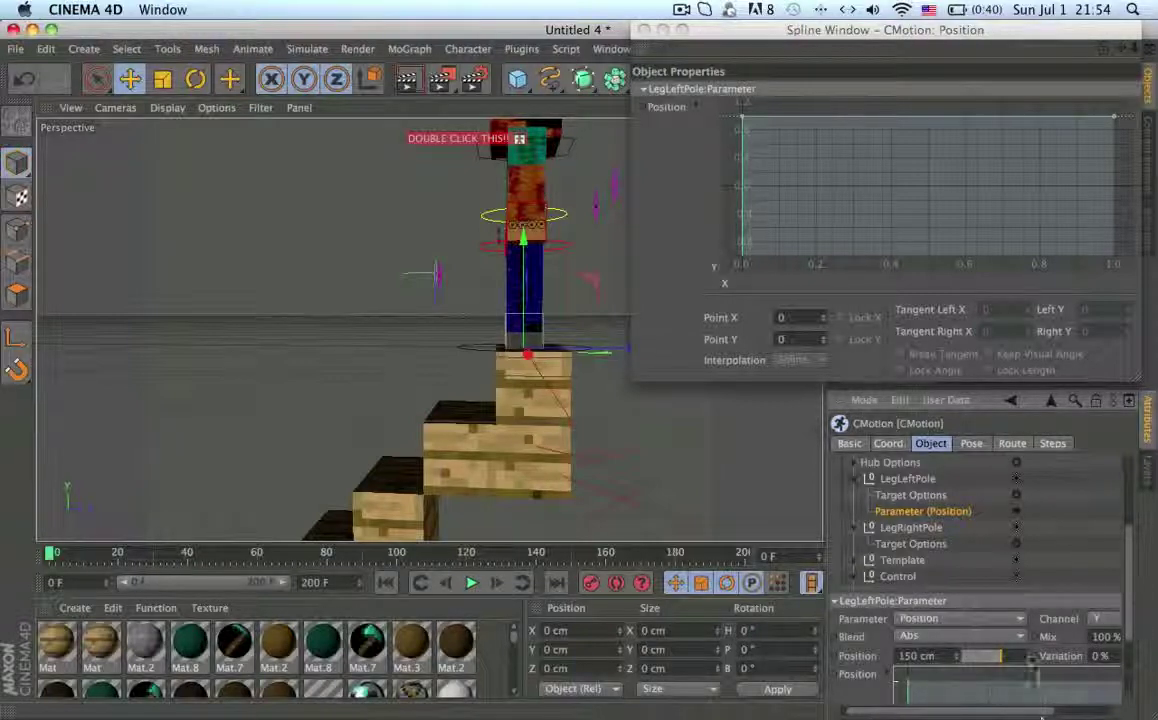
- Re-enable the CMotion object and lower LegLeftPole's position curve to about 0.4
{"action": "left_click_drag", "start_coordinate": [975, 28], "coordinate": [1017, 29]}
{"action": "left_click", "coordinate": [981, 113]}
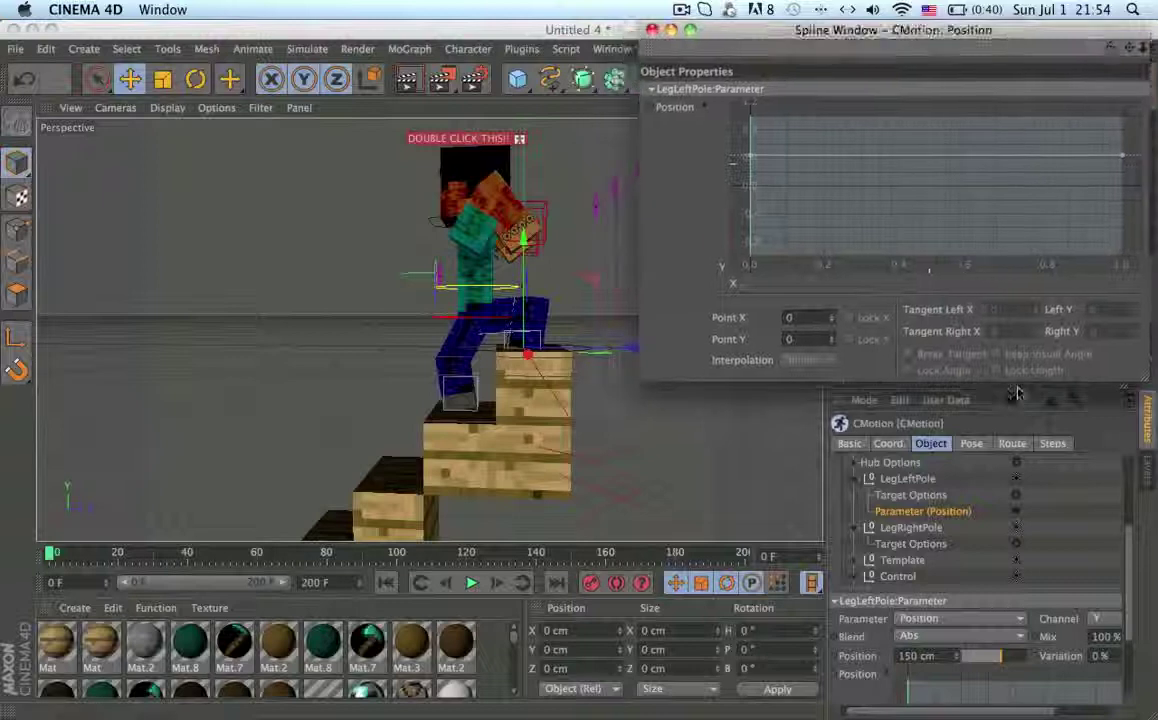
{"action": "left_click_drag", "start_coordinate": [1128, 550], "coordinate": [1128, 635]}
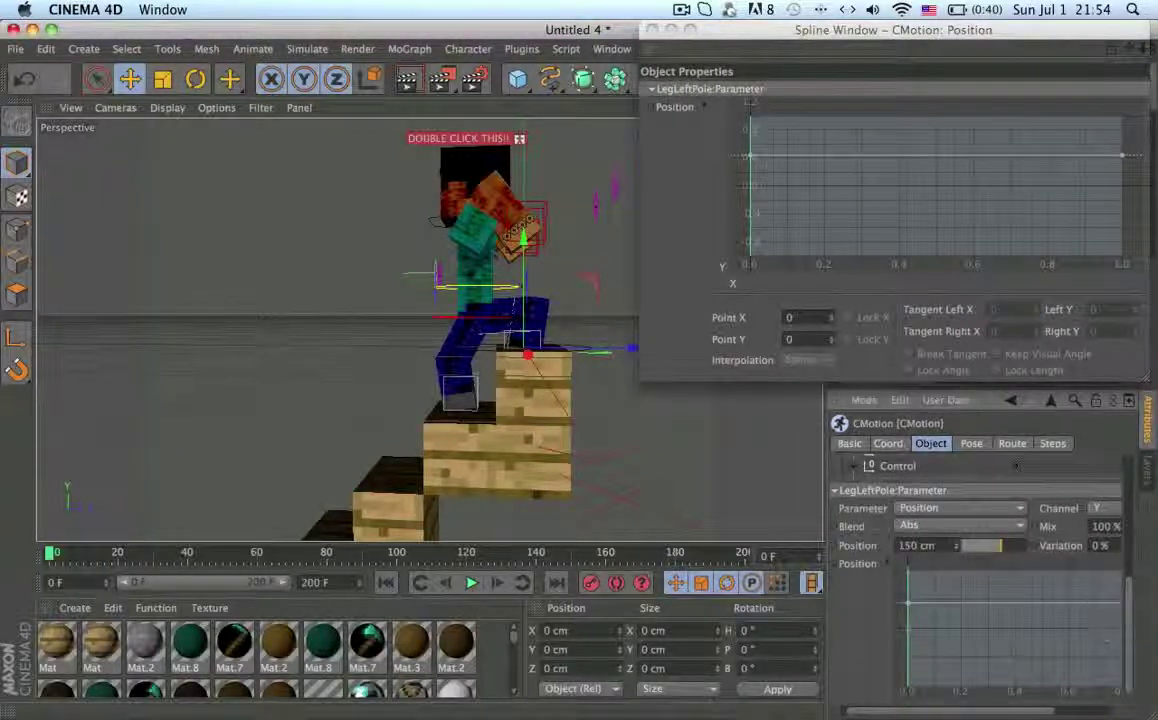
{"action": "left_click", "coordinate": [1057, 632], "text": "ctrl"}
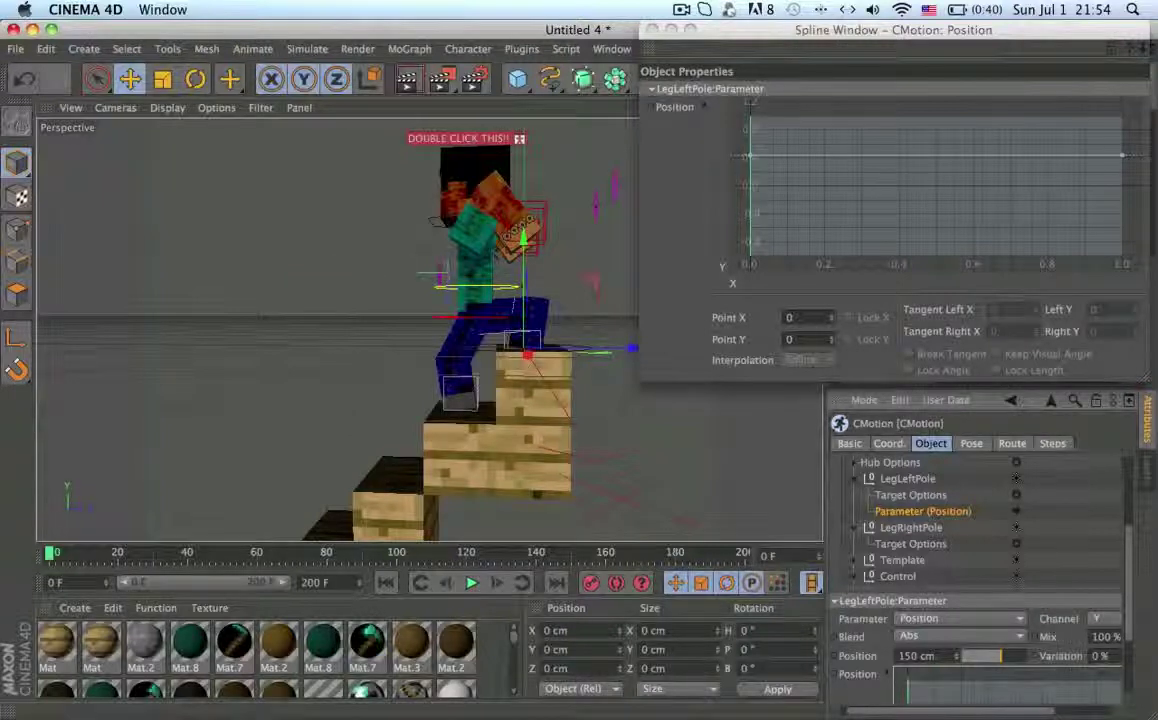
- Try the X channel for LegLeftPole's position parameter and settle on channel Z
{"action": "left_click", "coordinate": [1105, 625]}
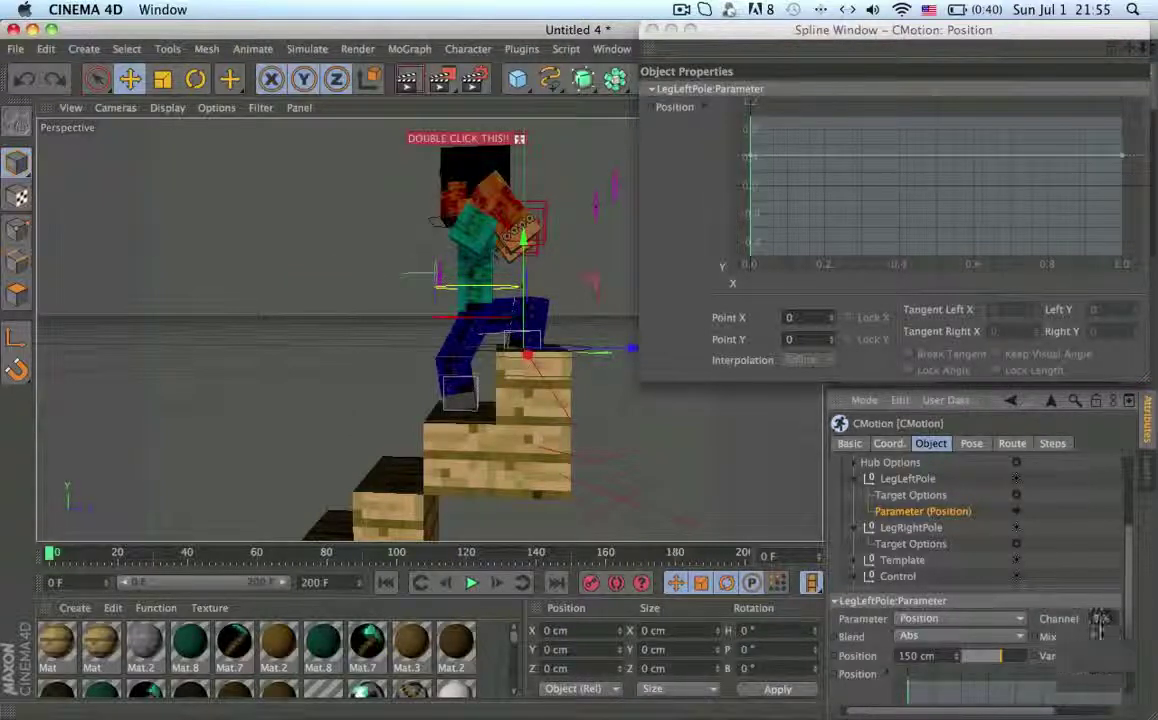
{"action": "left_click", "coordinate": [1098, 606]}
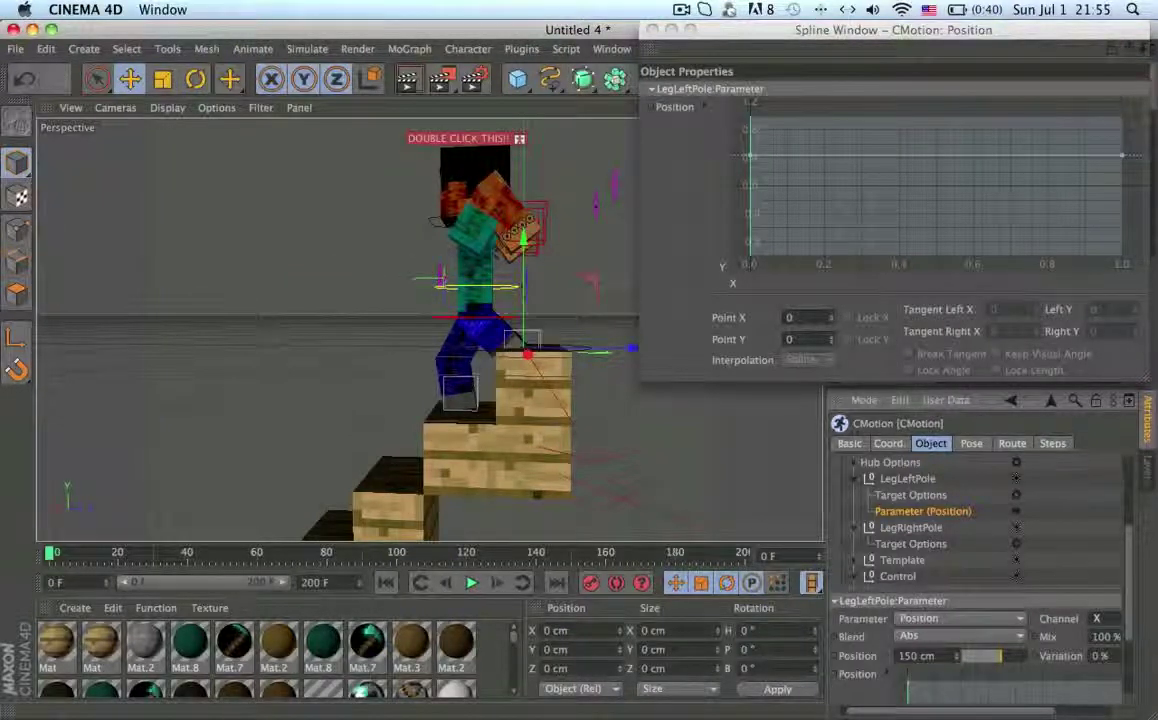
{"action": "left_click", "coordinate": [1100, 618]}
{"action": "left_click", "coordinate": [1098, 628]}
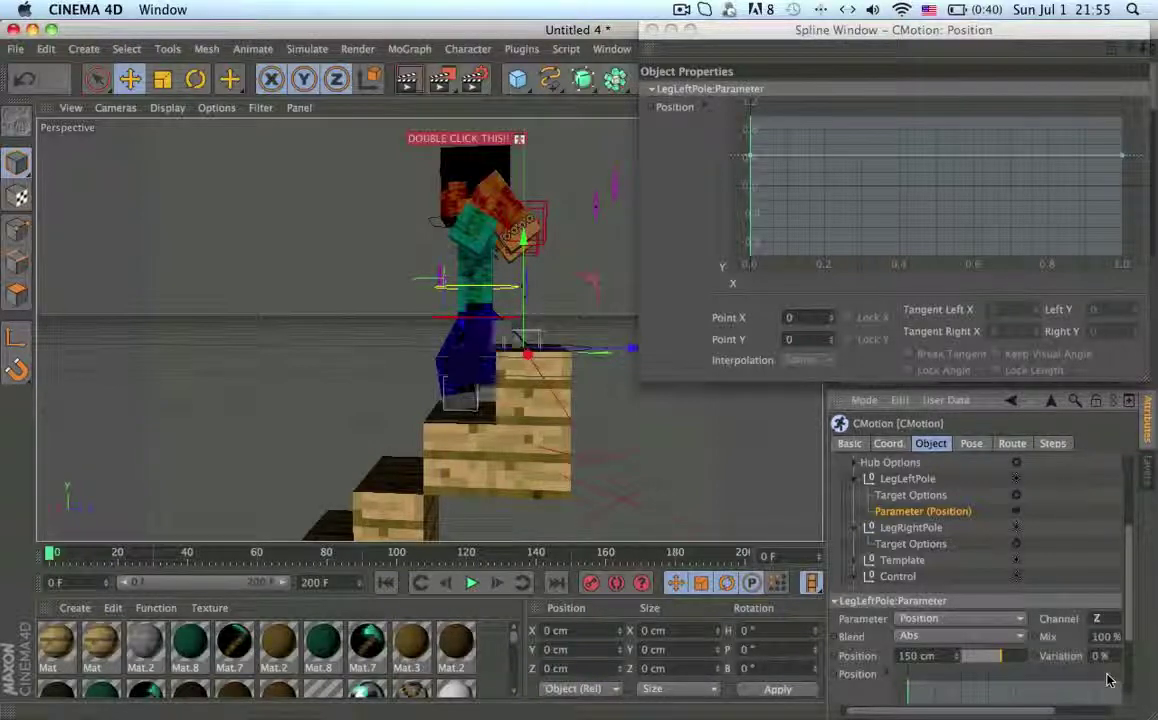
- Lower LegLeftPole's Z position curve to just above zero in the separate spline window
{"action": "scroll", "coordinate": [1127, 620], "scroll_direction": "down", "scroll_amount": 4}
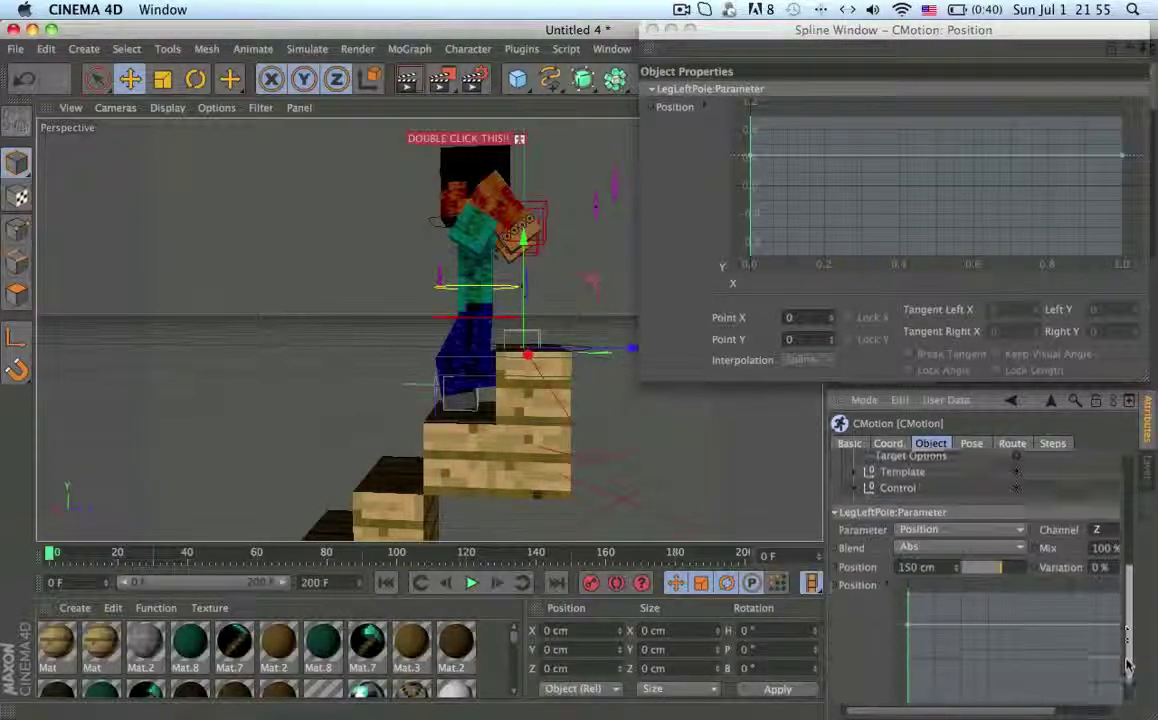
{"action": "right_click", "coordinate": [1041, 606]}
{"action": "left_click", "coordinate": [993, 713]}
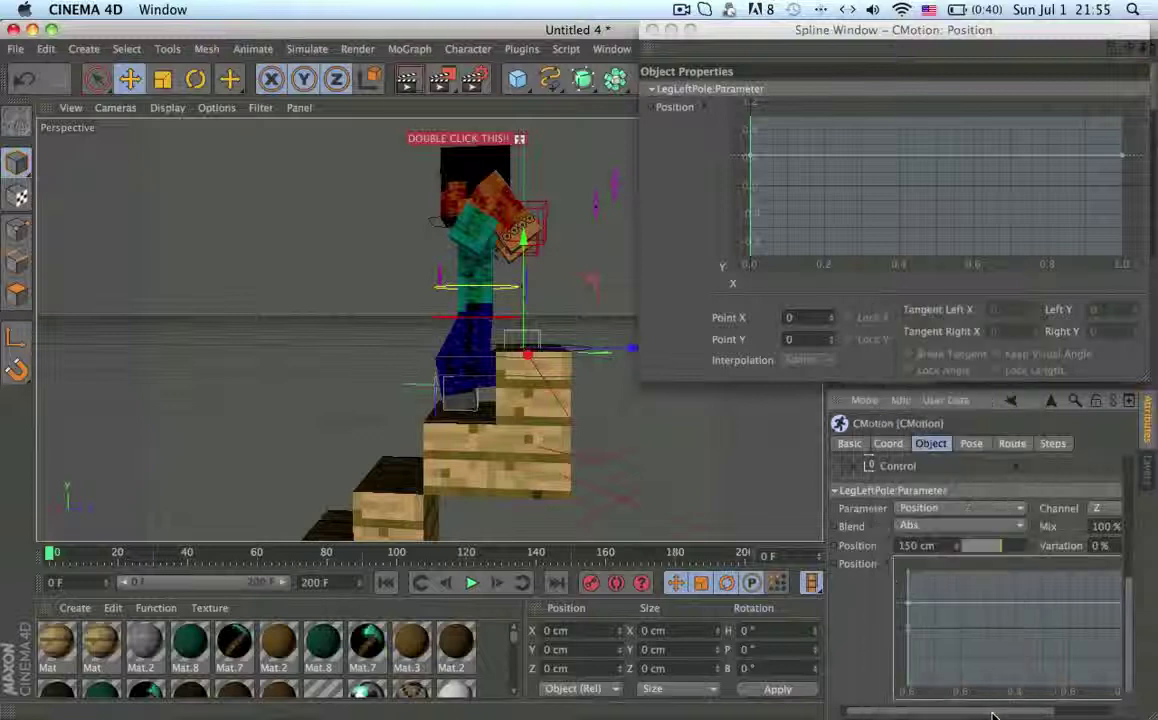
{"action": "left_click_drag", "start_coordinate": [933, 156], "coordinate": [943, 185]}
{"action": "mouse_move", "coordinate": [543, 341]}
{"action": "left_mouse_down", "text": "alt"}
{"action": "mouse_move", "coordinate": [614, 393]}
{"action": "mouse_move", "coordinate": [541, 339]}
{"action": "left_mouse_up", "text": "alt"}
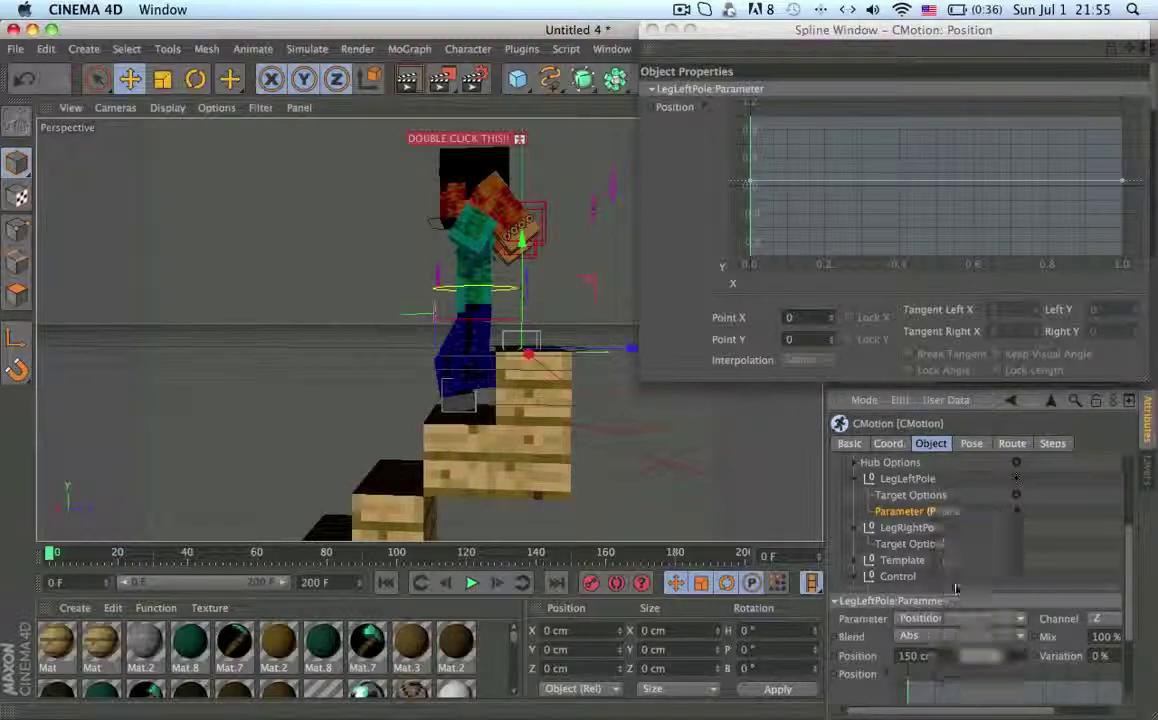
- Copy LegLeftPole's Position parameter action and paste it onto LegRightPole
{"action": "right_click", "coordinate": [930, 541]}
{"action": "left_click", "coordinate": [921, 537]}
{"action": "right_click", "coordinate": [920, 600]}
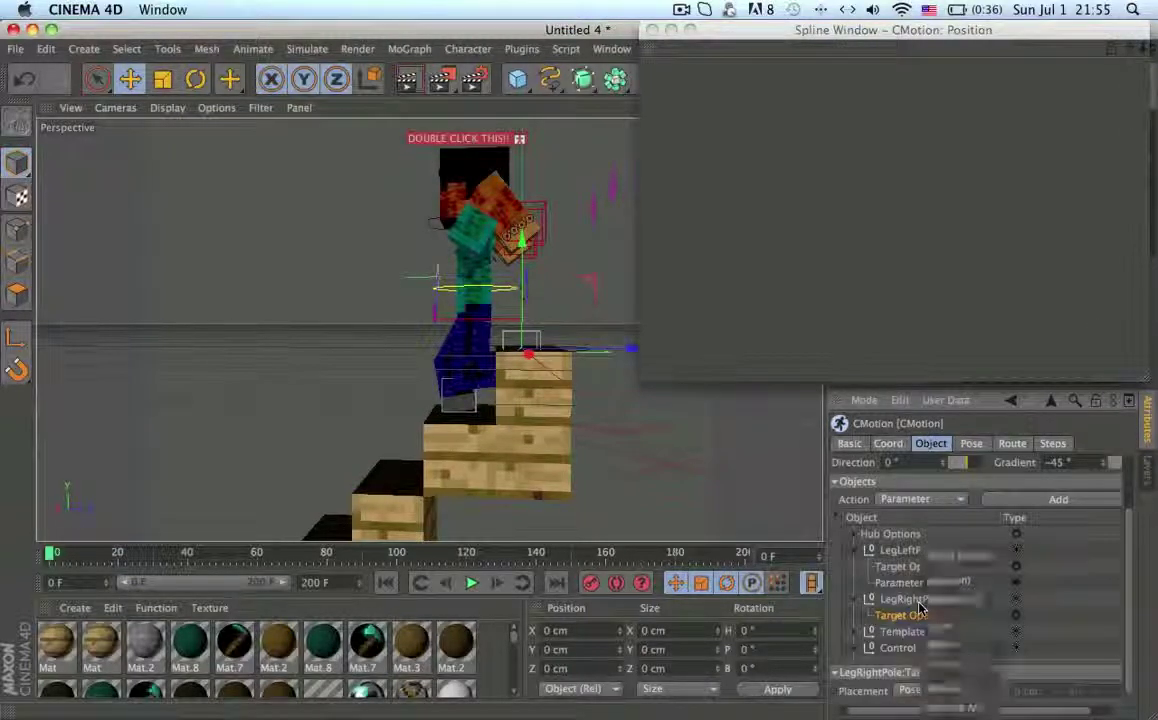
{"action": "left_click", "coordinate": [955, 649]}
- Collapse LegRightPole and LegLeftPole in CMotion's object list and select Control
{"action": "left_click", "coordinate": [853, 599]}
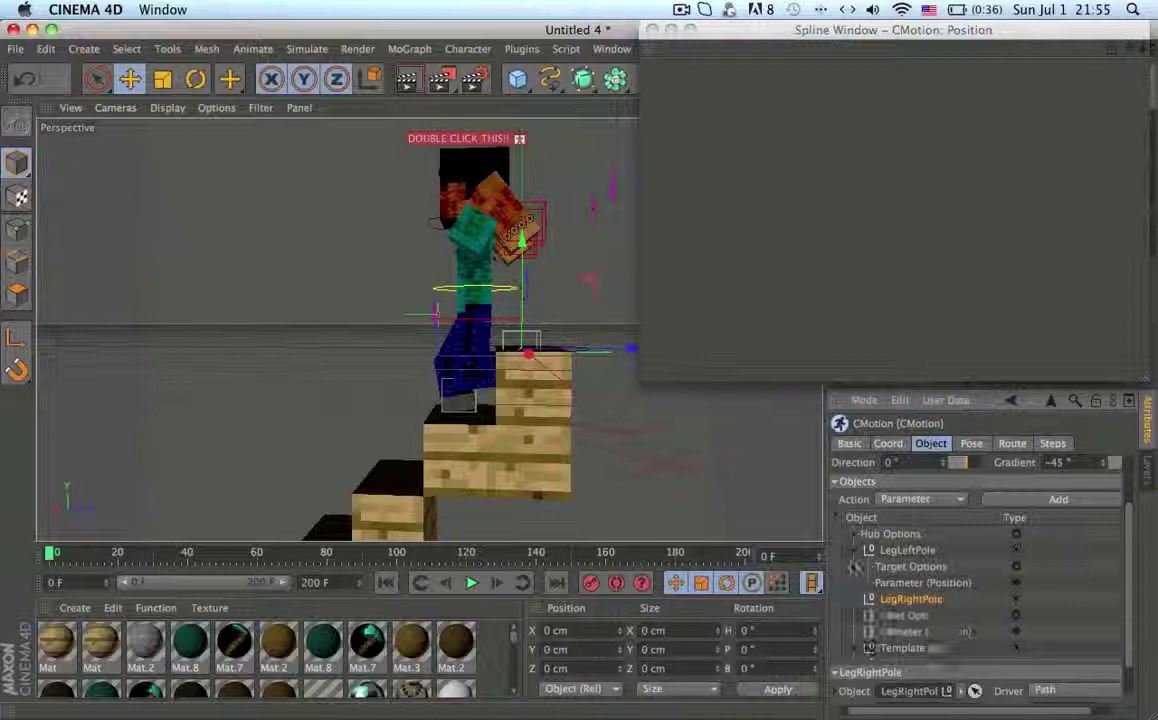
{"action": "left_click", "coordinate": [854, 551]}
{"action": "left_click", "coordinate": [898, 612]}
{"action": "left_click", "coordinate": [897, 602]}
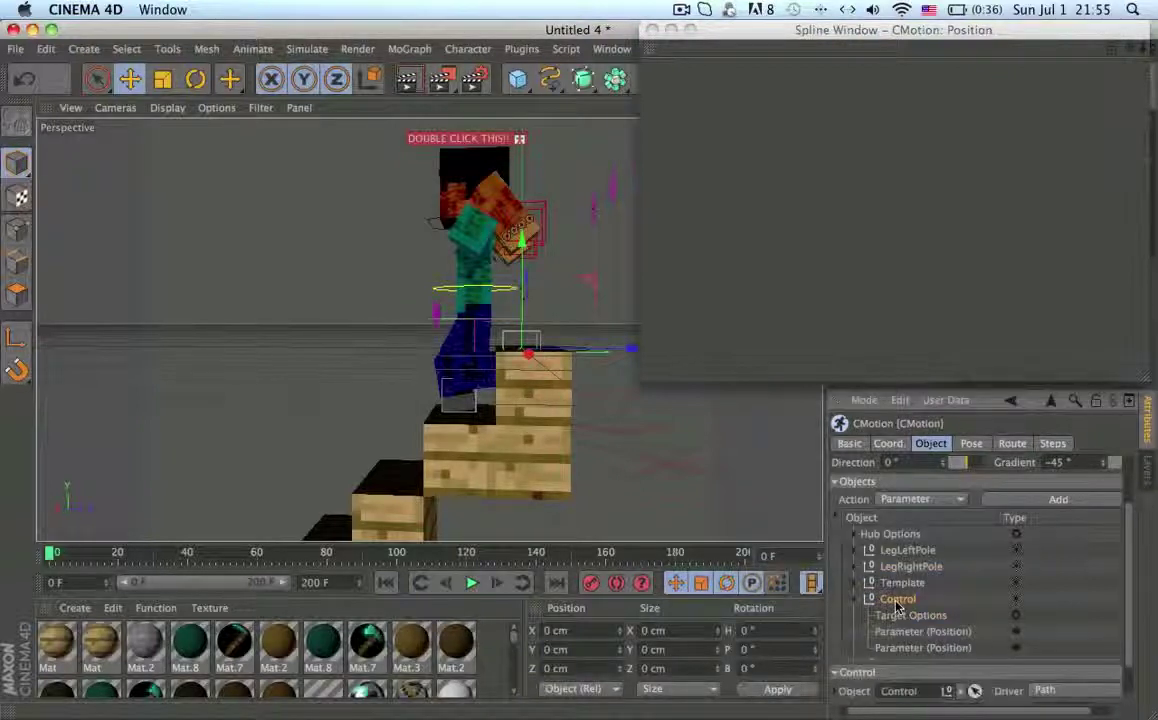
- Collapse Control and RightLegGoal in CMotion's object list and expand LeftLegGoal
{"action": "left_click_drag", "start_coordinate": [1124, 605], "coordinate": [1124, 650]}
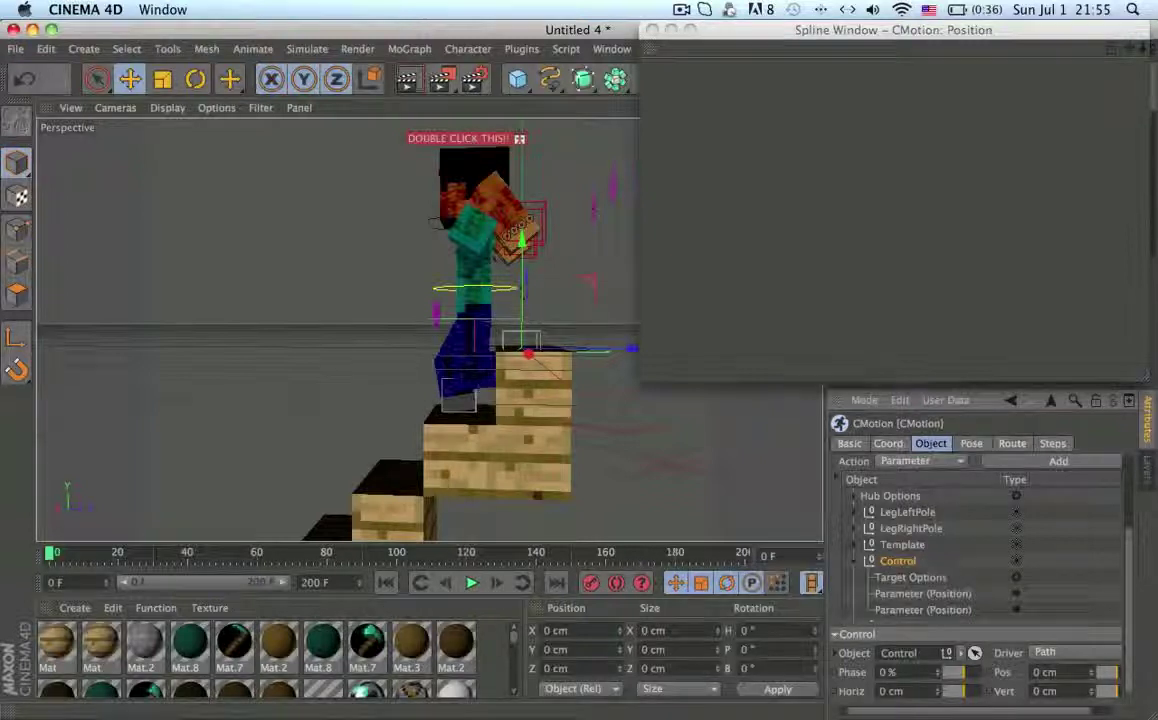
{"action": "left_click", "coordinate": [853, 561]}
{"action": "left_click", "coordinate": [853, 577]}
{"action": "left_click", "coordinate": [853, 577]}
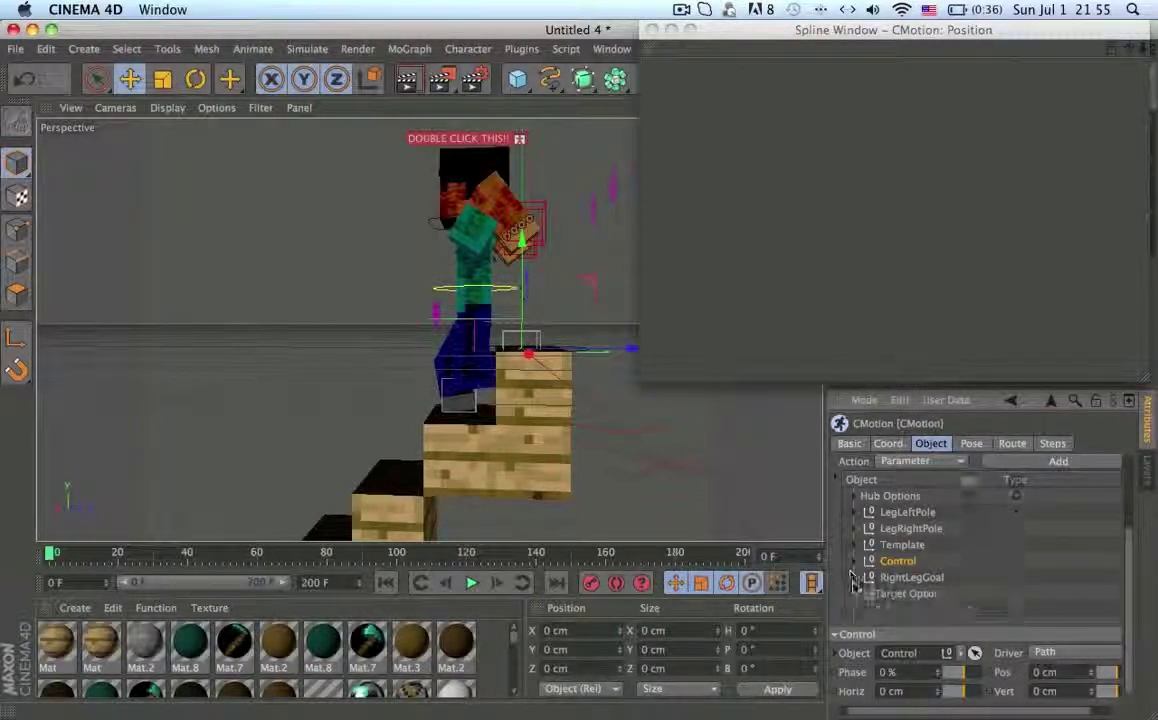
{"action": "left_click", "coordinate": [853, 593]}
- Open the Y-channel position curve of LeftLegGoal's first Parameter action in the separate spline window and adjust it slightly
{"action": "scroll", "coordinate": [880, 600], "scroll_direction": "down", "scroll_amount": 2}
{"action": "left_click", "coordinate": [905, 598]}
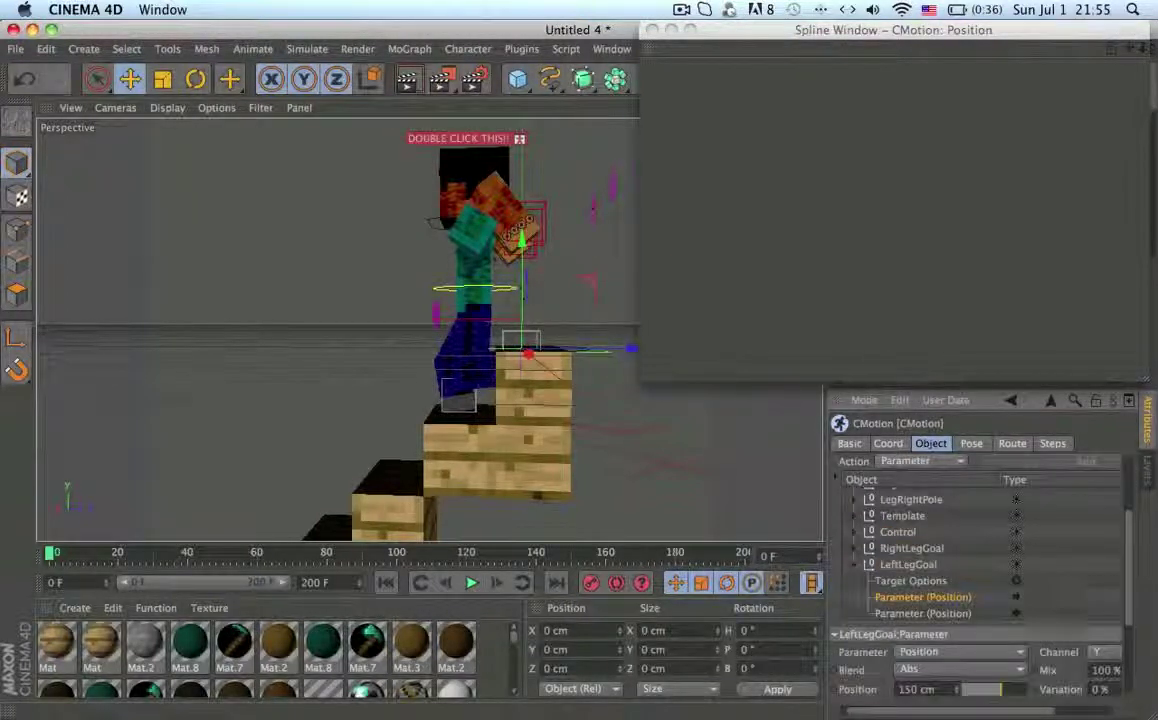
{"action": "scroll", "coordinate": [950, 560], "scroll_direction": "down", "scroll_amount": 3}
{"action": "right_click", "coordinate": [975, 600]}
{"action": "left_click", "coordinate": [955, 703]}
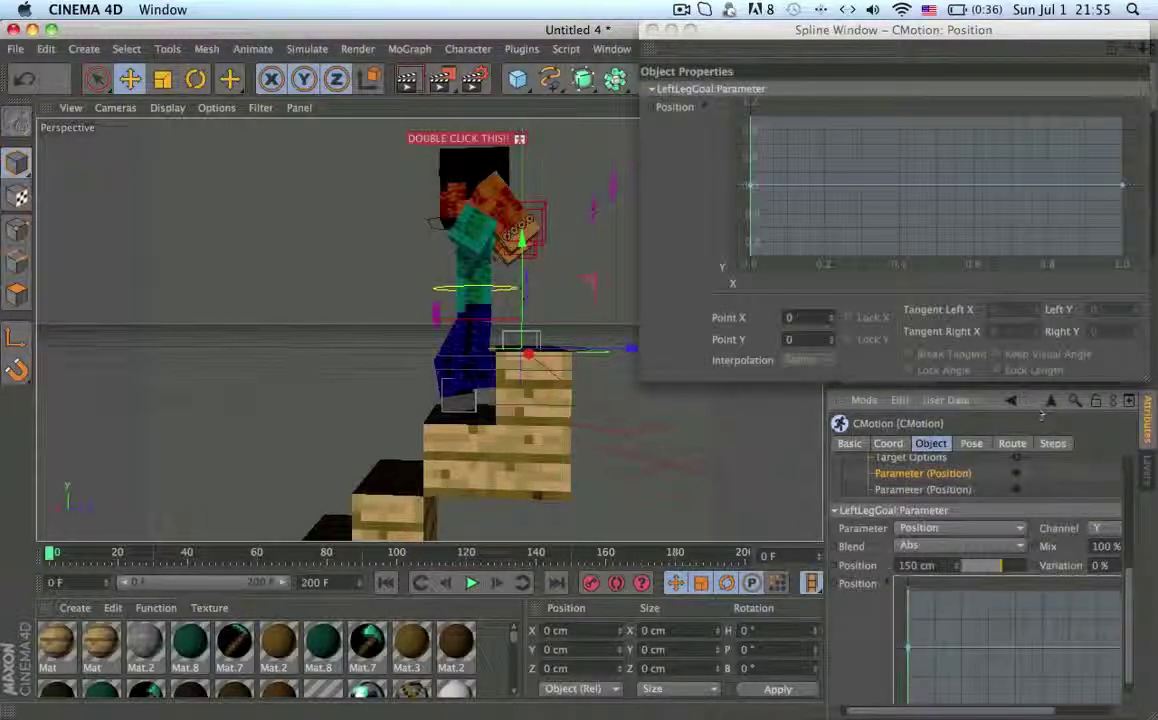
{"action": "mouse_move", "coordinate": [899, 188]}
{"action": "left_mouse_down"}
{"action": "mouse_move", "coordinate": [898, 165]}
{"action": "mouse_move", "coordinate": [899, 188]}
{"action": "left_mouse_up"}
- Open the Z-channel position curve of LeftLegGoal's second Parameter action in the separate spline window
{"action": "left_click", "coordinate": [950, 489]}
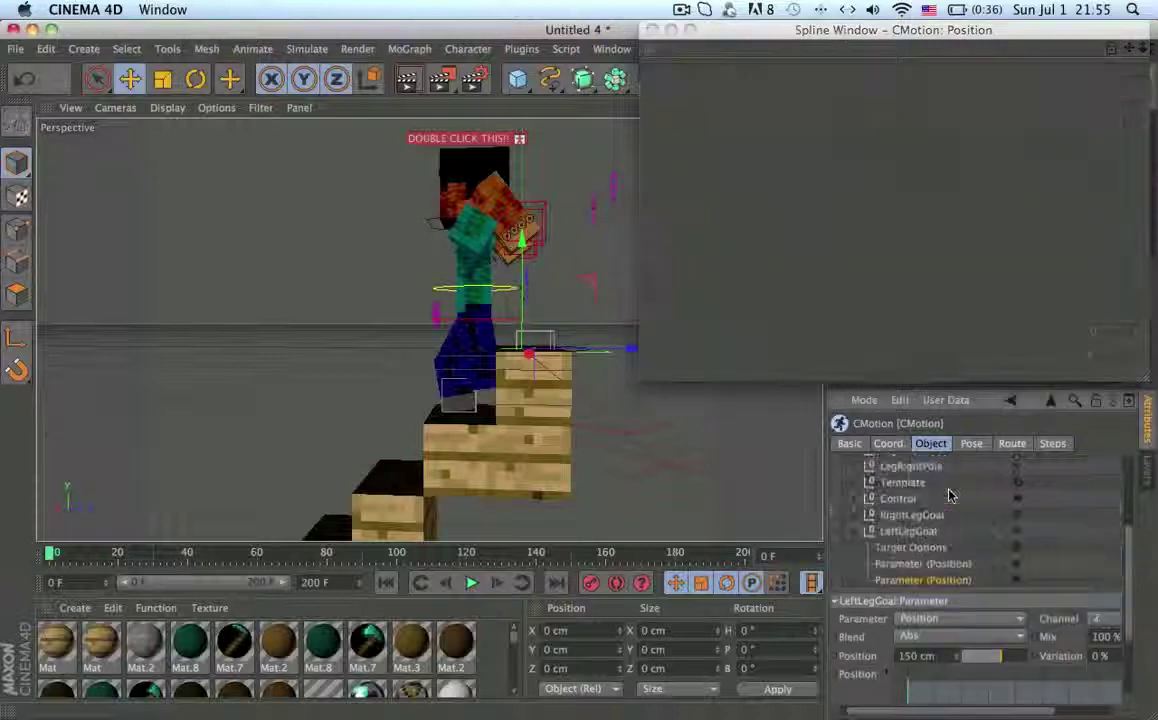
{"action": "right_click", "coordinate": [952, 581]}
{"action": "left_click", "coordinate": [1125, 592]}
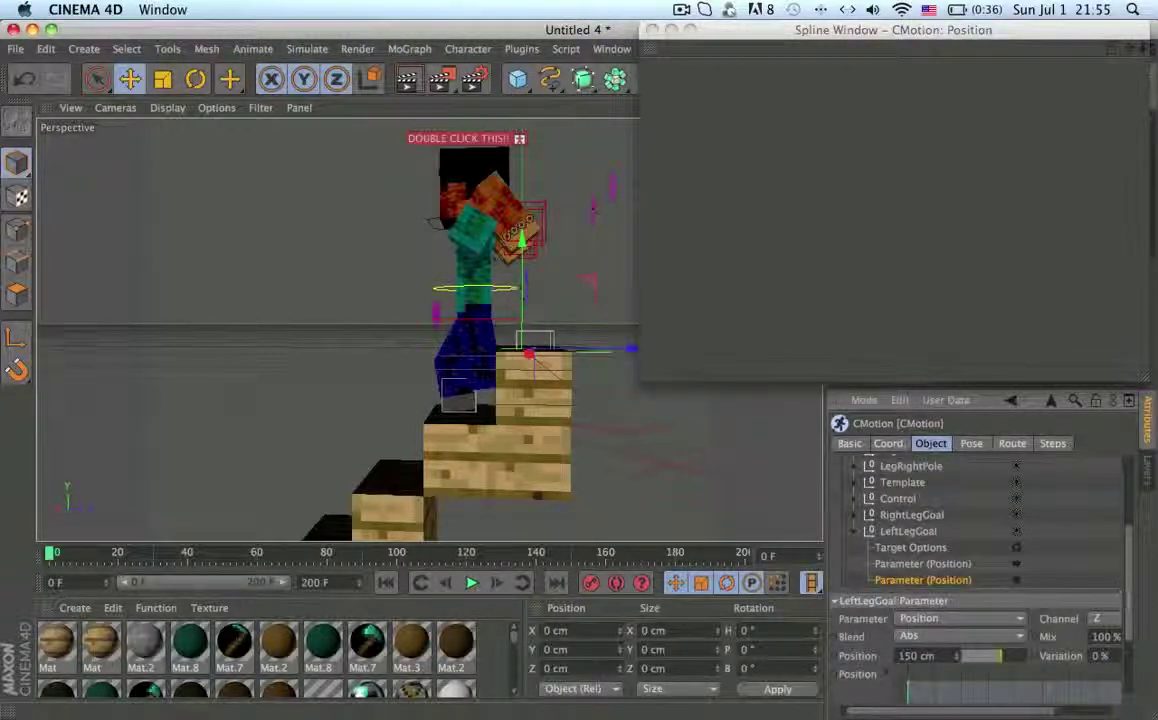
{"action": "right_click", "coordinate": [918, 691]}
{"action": "left_click", "coordinate": [1071, 708]}
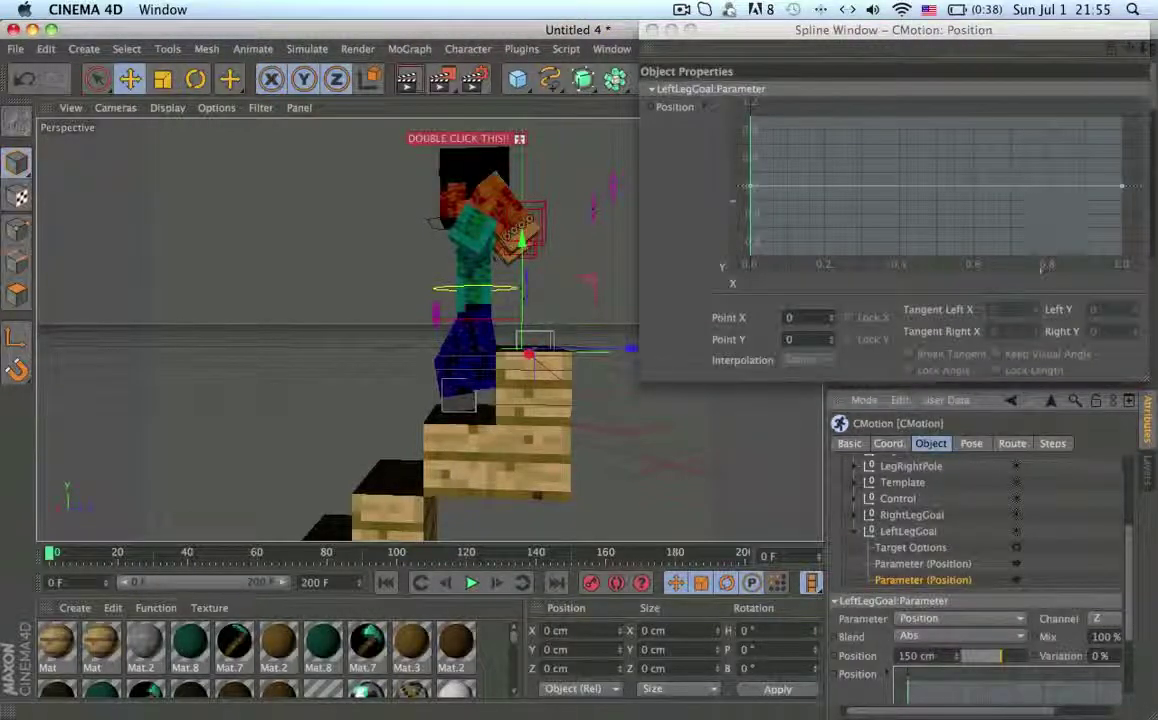
- Lower the LeftLegGoal's Z position curve slightly, and raise the Control's Y position curve in a separate spline window
{"action": "mouse_move", "coordinate": [1039, 186]}
{"action": "left_mouse_down"}
{"action": "mouse_move", "coordinate": [1040, 214]}
{"action": "mouse_move", "coordinate": [1037, 199]}
{"action": "left_mouse_up"}
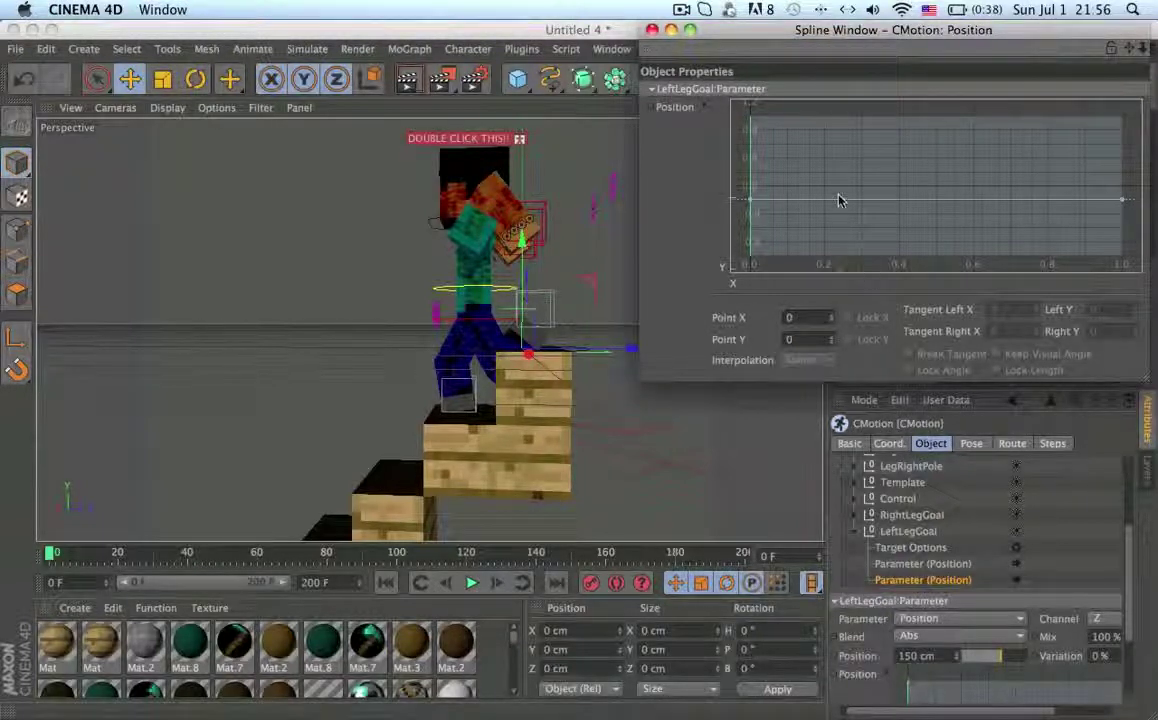
{"action": "left_click", "coordinate": [925, 573]}
{"action": "scroll", "coordinate": [928, 545], "scroll_direction": "up", "scroll_amount": 2}
{"action": "left_click", "coordinate": [905, 528]}
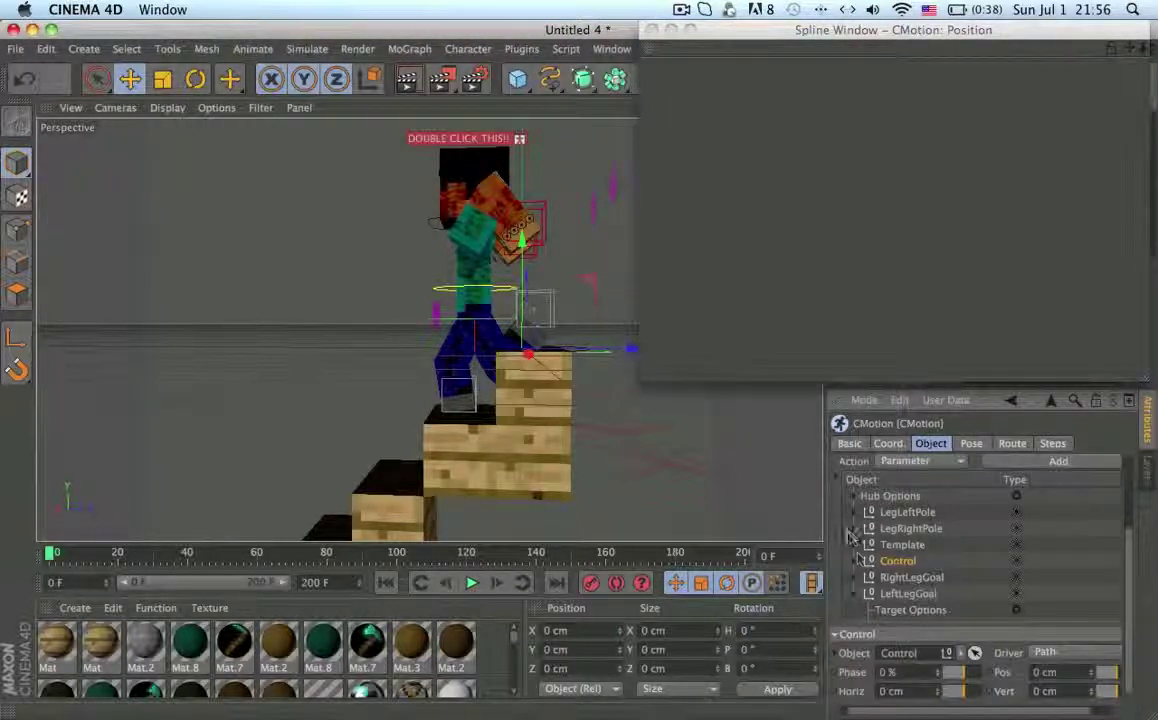
{"action": "left_click", "coordinate": [855, 562]}
{"action": "left_click", "coordinate": [937, 595]}
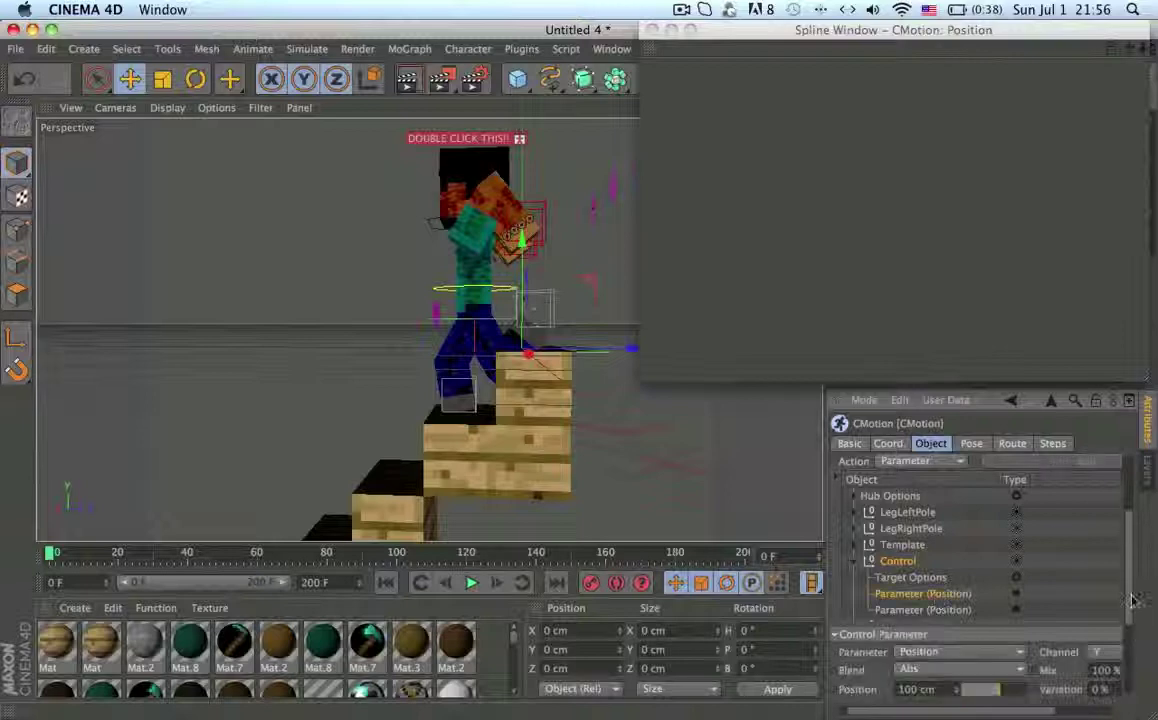
{"action": "scroll", "coordinate": [970, 625], "scroll_direction": "down", "scroll_amount": 5}
{"action": "right_click", "coordinate": [965, 628]}
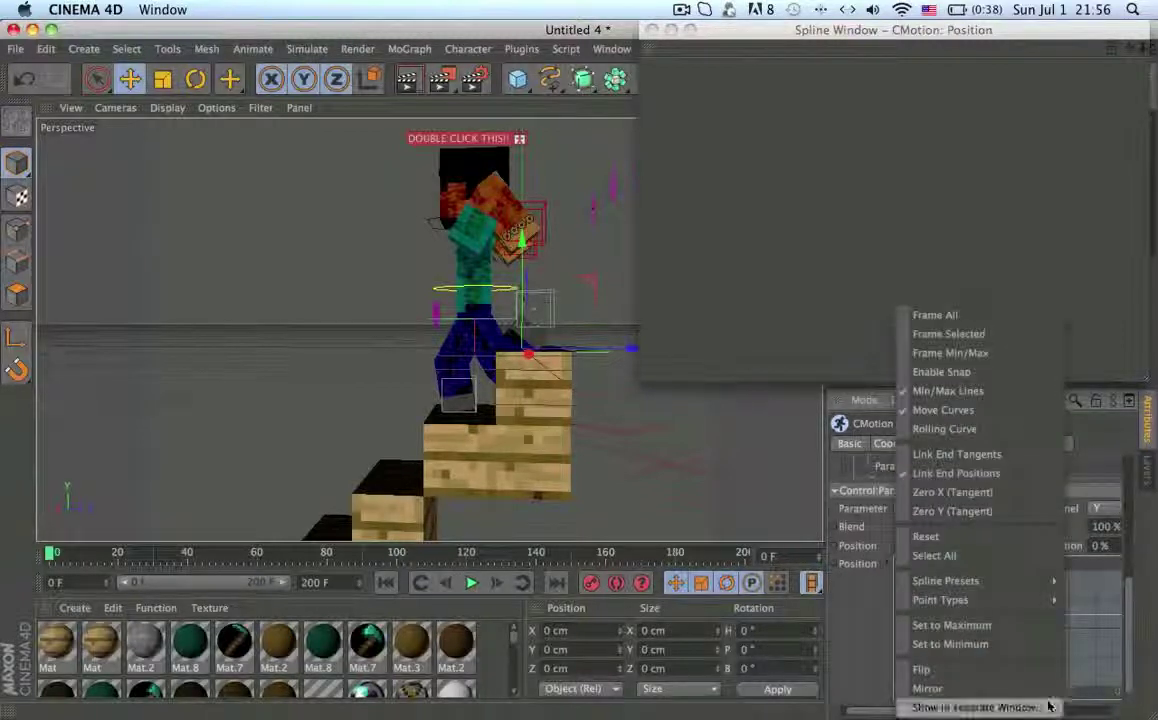
{"action": "left_click", "coordinate": [958, 703]}
{"action": "left_click", "coordinate": [866, 176]}
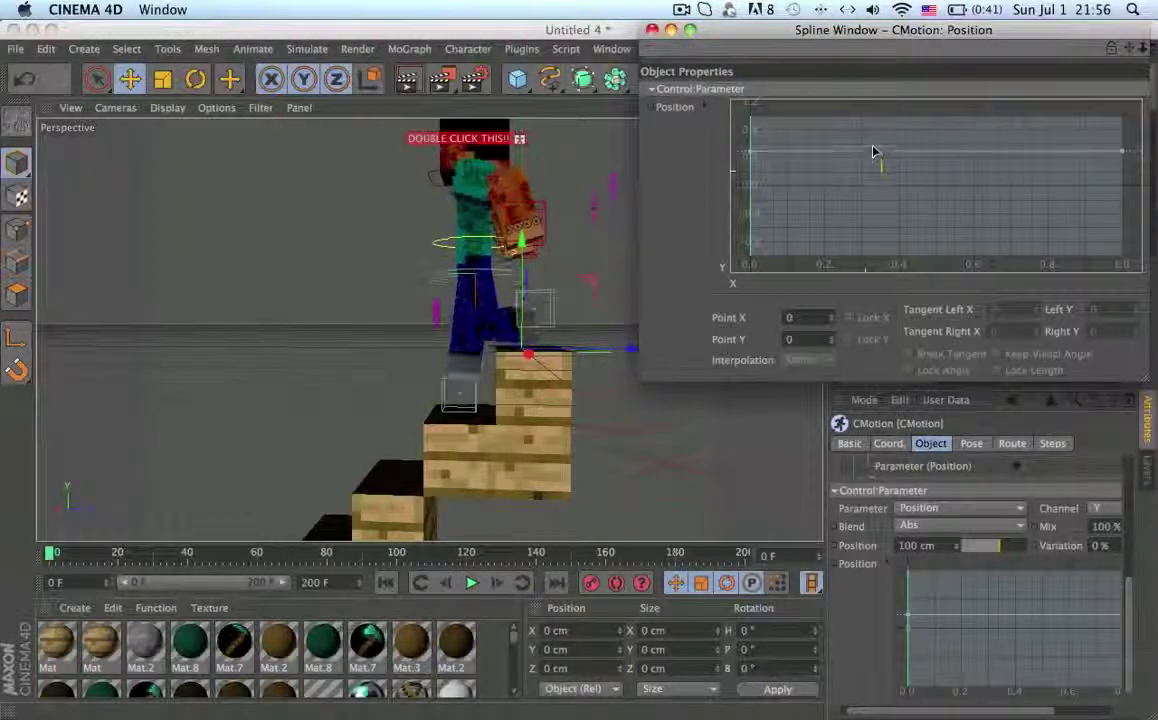
- Open the Control's Z position curve in the separate spline window and adjust its height slightly
{"action": "scroll", "coordinate": [960, 600], "scroll_direction": "up", "scroll_amount": 4}
{"action": "left_click", "coordinate": [923, 638]}
{"action": "scroll", "coordinate": [1134, 642], "scroll_direction": "down", "scroll_amount": 5}
{"action": "right_click", "coordinate": [1026, 672]}
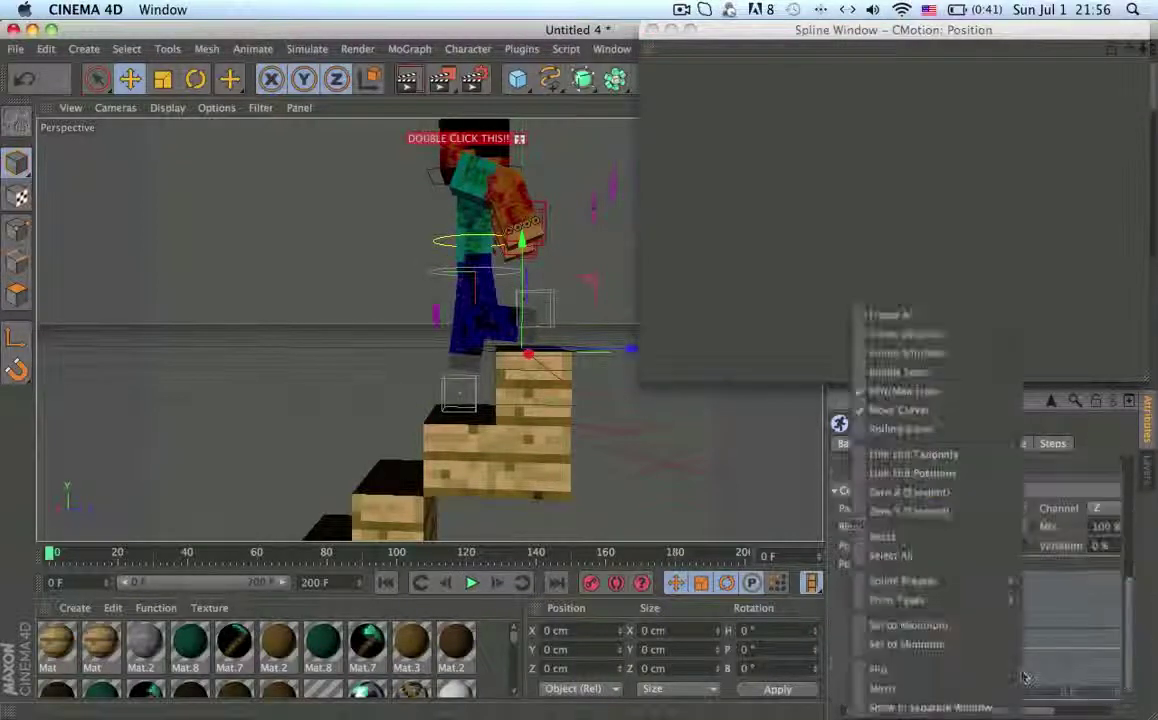
{"action": "left_click", "coordinate": [1010, 704]}
{"action": "left_click", "coordinate": [929, 212]}
- Open the RightLegGoal's Y position curve in the separate spline window and raise it to about 0.268
{"action": "scroll", "coordinate": [930, 580], "scroll_direction": "up", "scroll_amount": 5}
{"action": "left_click", "coordinate": [854, 532]}
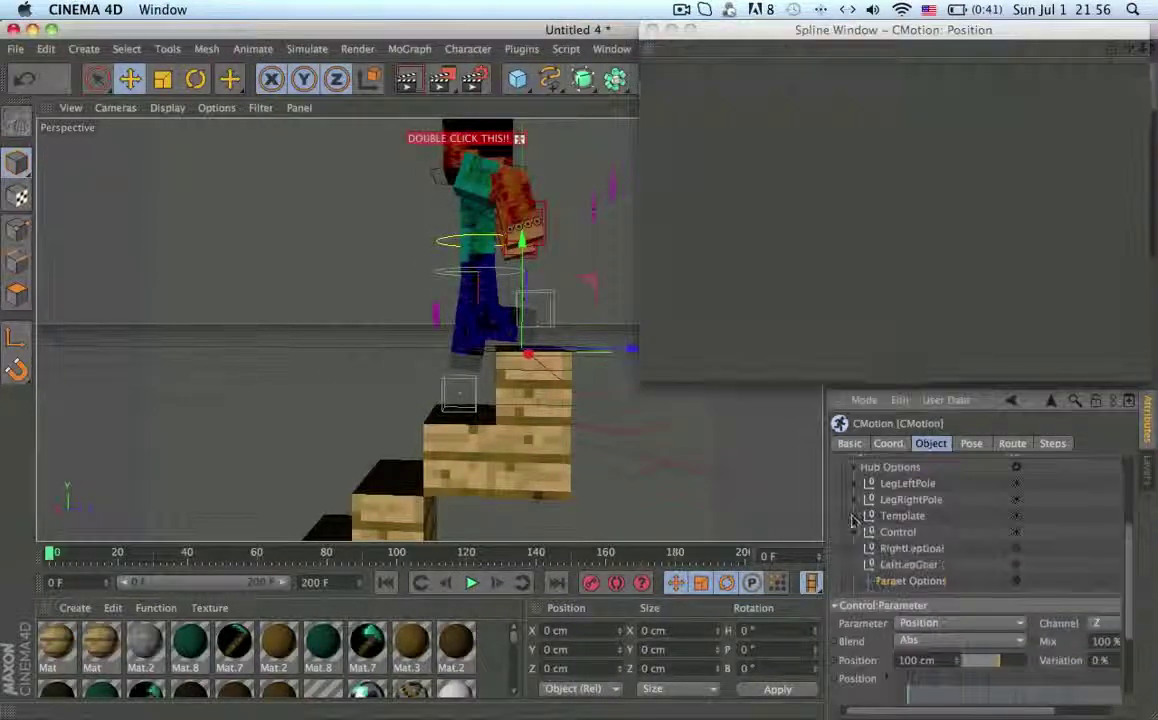
{"action": "left_click", "coordinate": [884, 548]}
{"action": "left_click", "coordinate": [855, 579]}
{"action": "left_click", "coordinate": [955, 613]}
{"action": "scroll", "coordinate": [1090, 665], "scroll_direction": "down", "scroll_amount": 5}
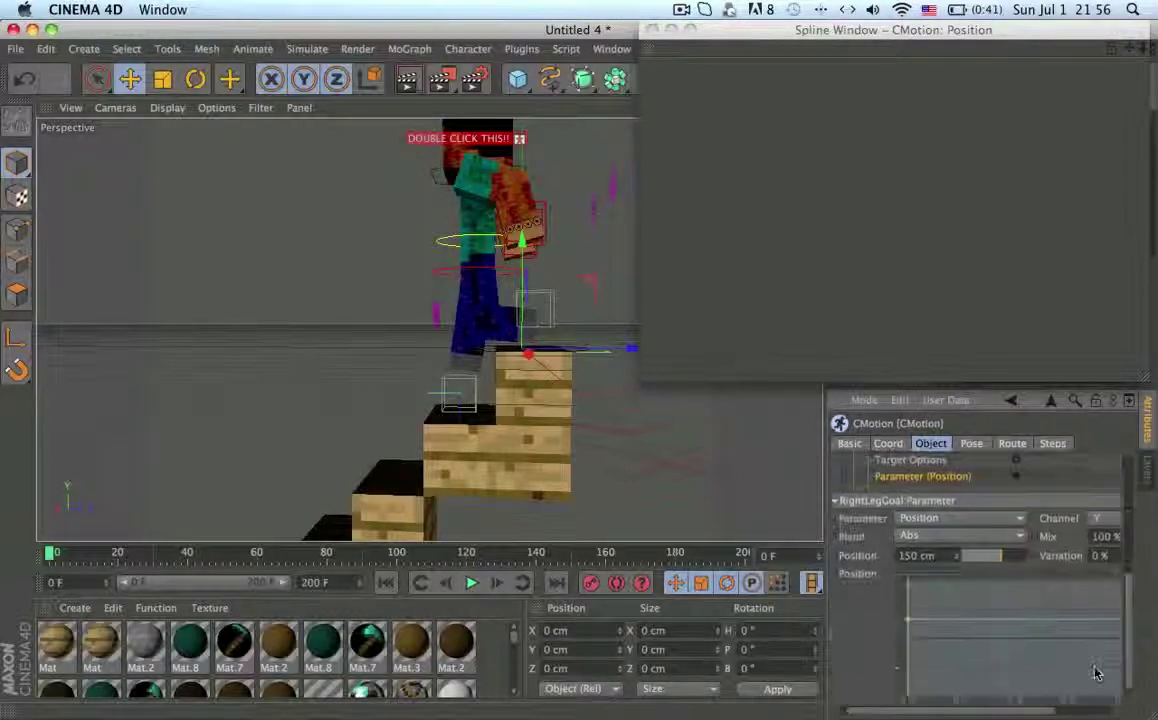
{"action": "right_click", "coordinate": [1097, 673]}
{"action": "left_click", "coordinate": [1070, 704]}
{"action": "left_click", "coordinate": [959, 181]}
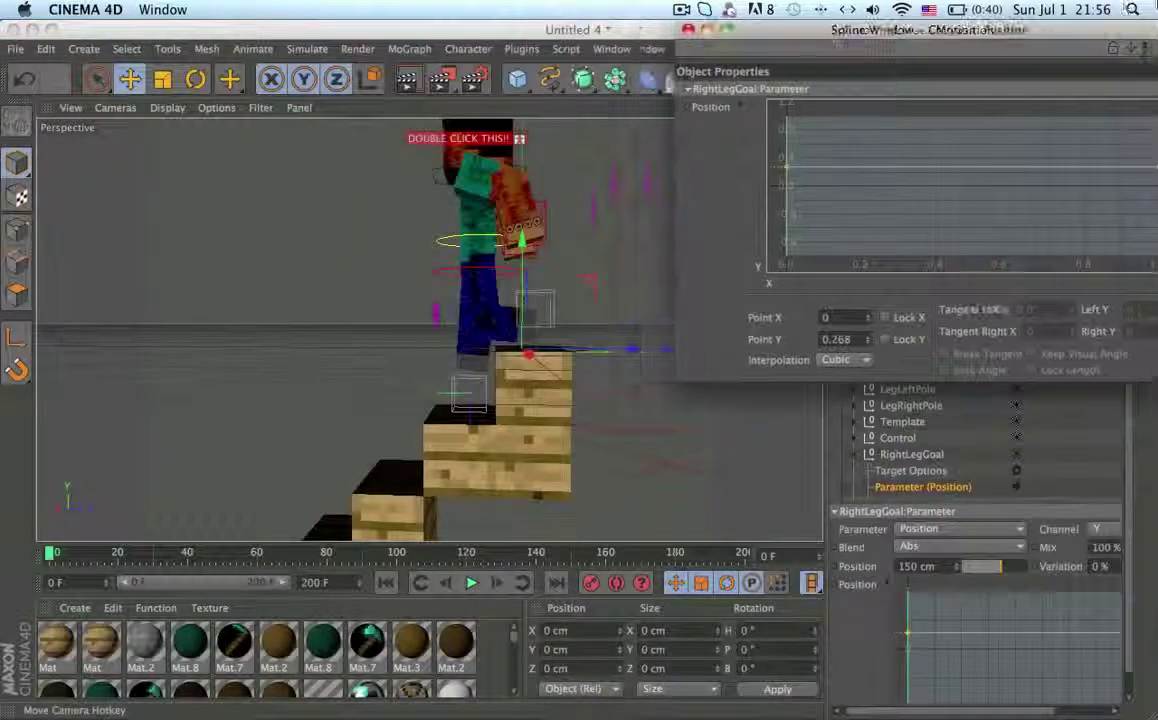
- Shorten the Spline Window and reposition it clear of the character and the CMotion object list
{"action": "left_click_drag", "start_coordinate": [975, 31], "coordinate": [820, 30]}
{"action": "left_click_drag", "start_coordinate": [1024, 379], "coordinate": [1024, 351]}
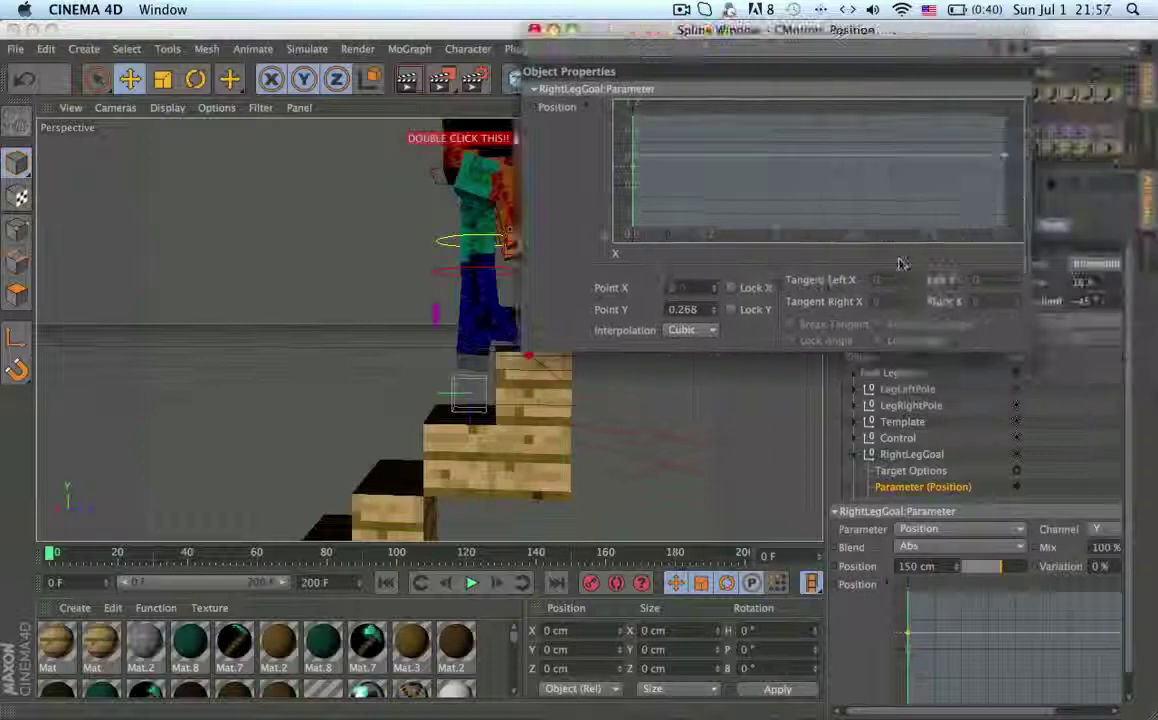
{"action": "left_click_drag", "start_coordinate": [904, 28], "coordinate": [1087, 9]}
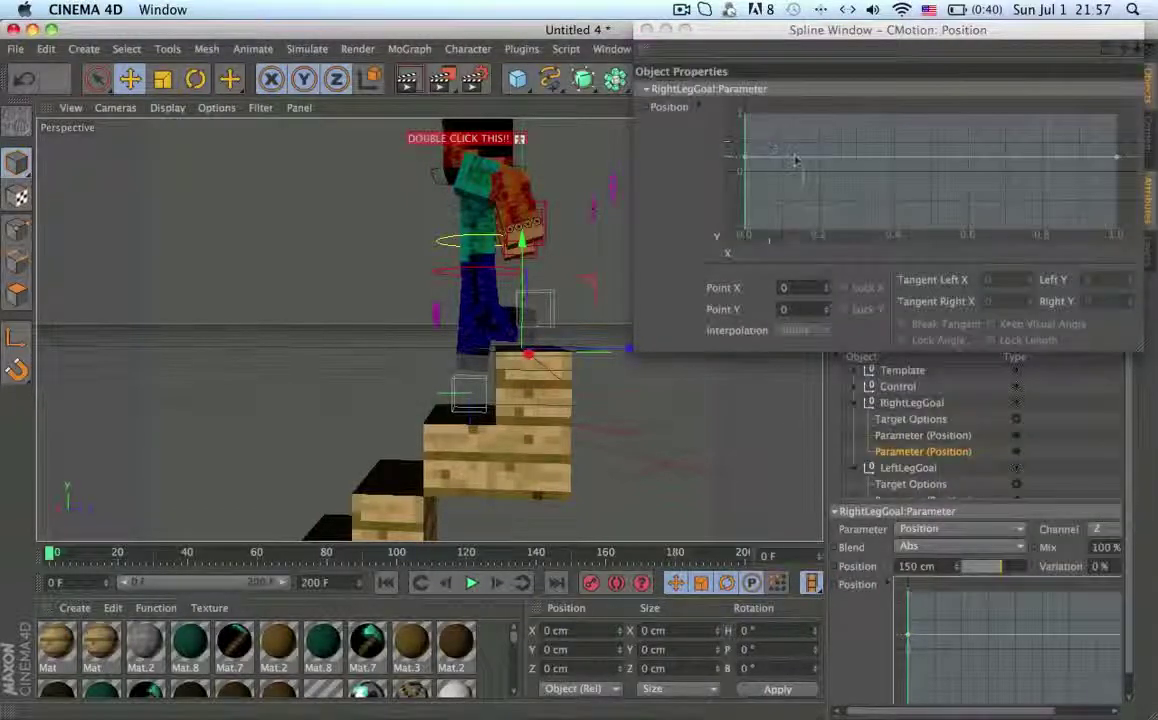
- Adjust the Z and Y position curves of RightLegGoal and LeftLegGoal to place the feet relative to the stairs
{"action": "left_click_drag", "start_coordinate": [795, 160], "coordinate": [822, 176]}
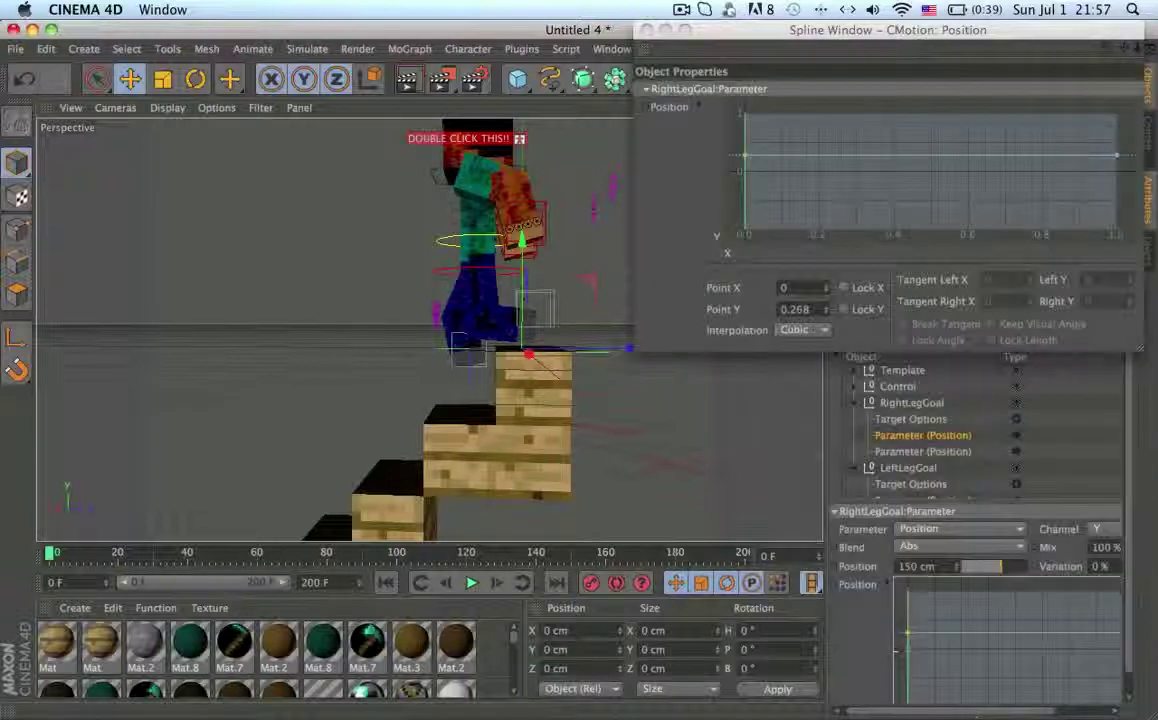
{"action": "left_click_drag", "start_coordinate": [855, 175], "coordinate": [850, 157]}
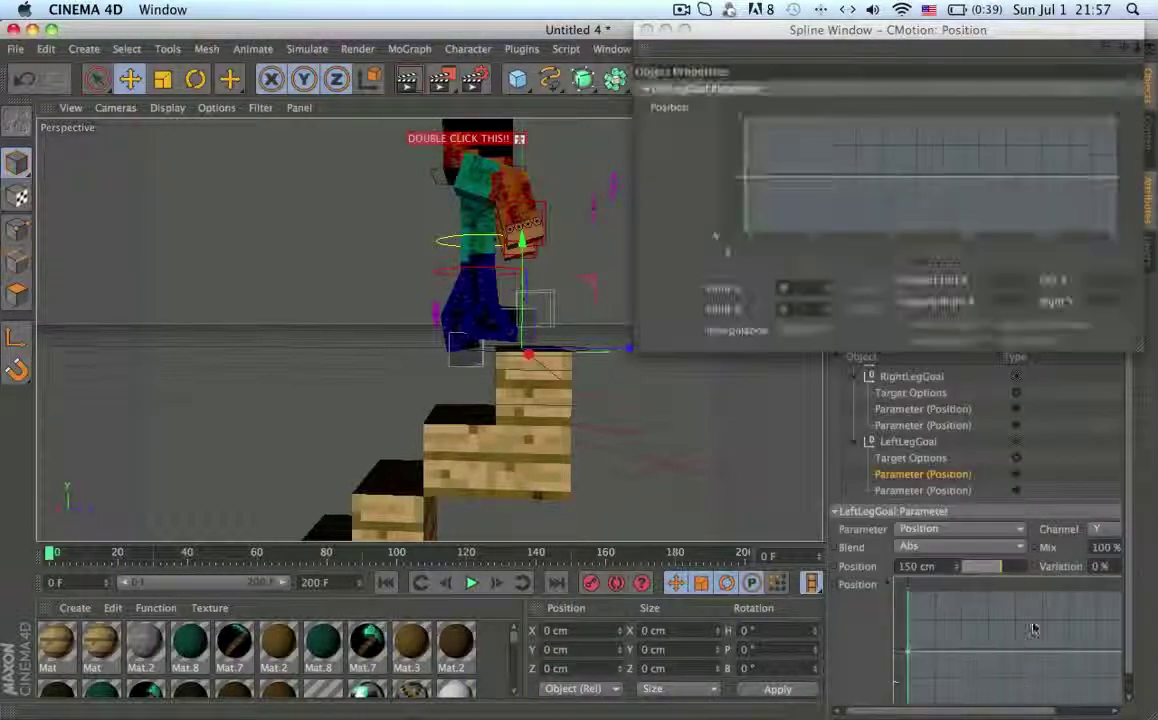
{"action": "left_click_drag", "start_coordinate": [950, 182], "coordinate": [939, 184]}
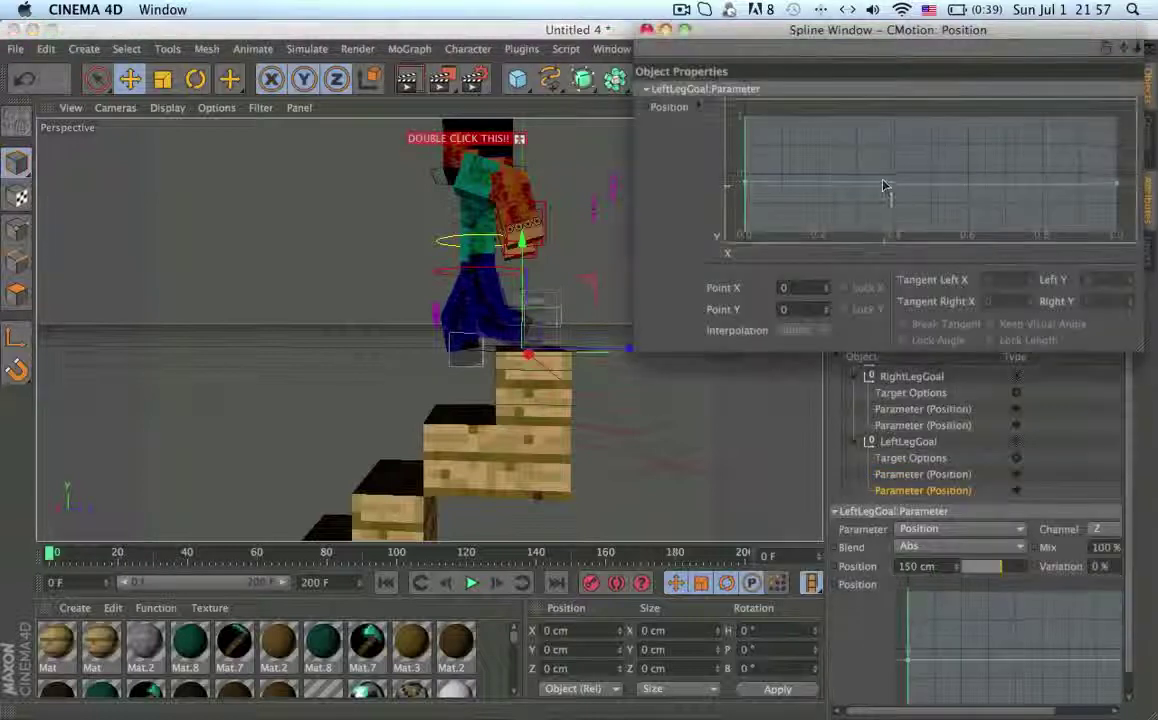
{"action": "left_click_drag", "start_coordinate": [884, 185], "coordinate": [882, 187]}
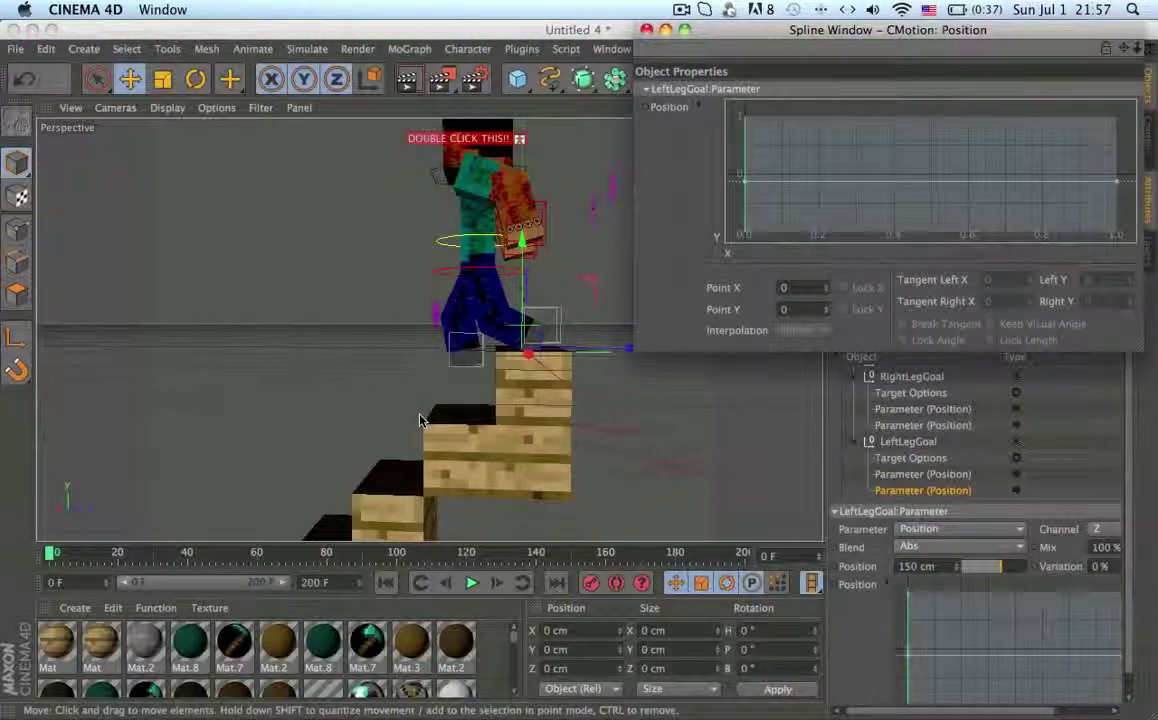
- Revise the RightLegGoal's Z position curve and raise its Y position curve to about 0.315
{"action": "left_click", "coordinate": [922, 425]}
{"action": "left_click", "coordinate": [800, 180]}
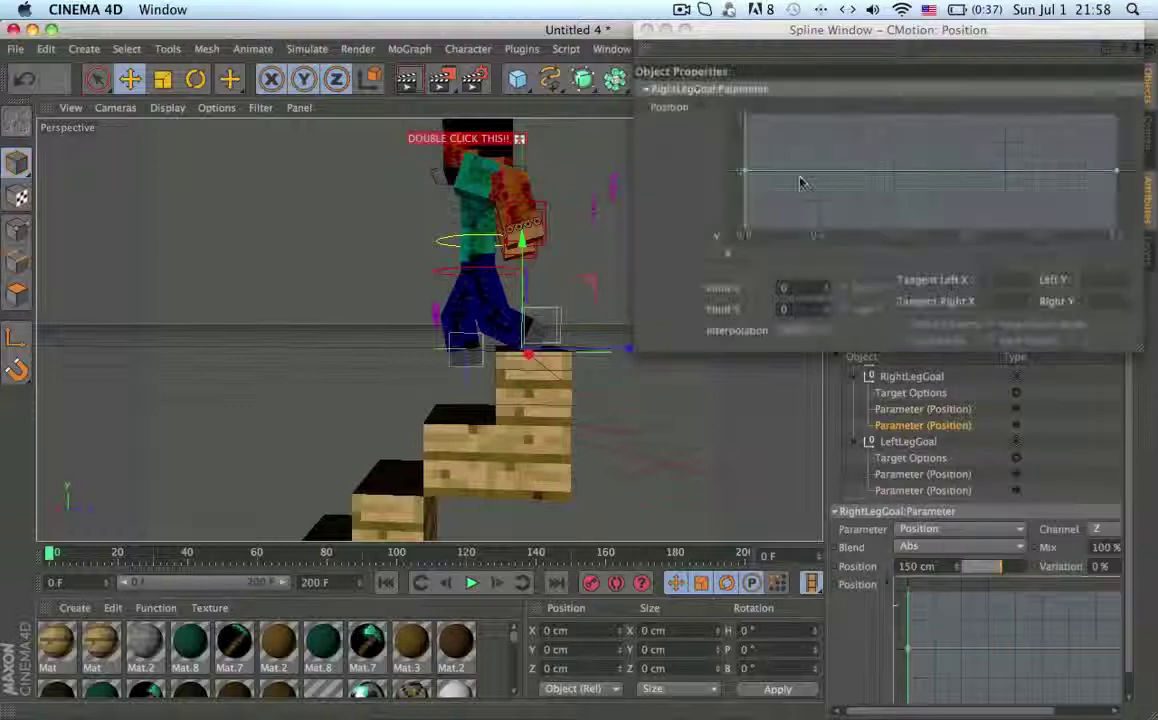
{"action": "left_click_drag", "start_coordinate": [800, 178], "coordinate": [809, 154]}
{"action": "left_click", "coordinate": [922, 409]}
{"action": "right_click", "coordinate": [935, 655]}
{"action": "left_click", "coordinate": [968, 690]}
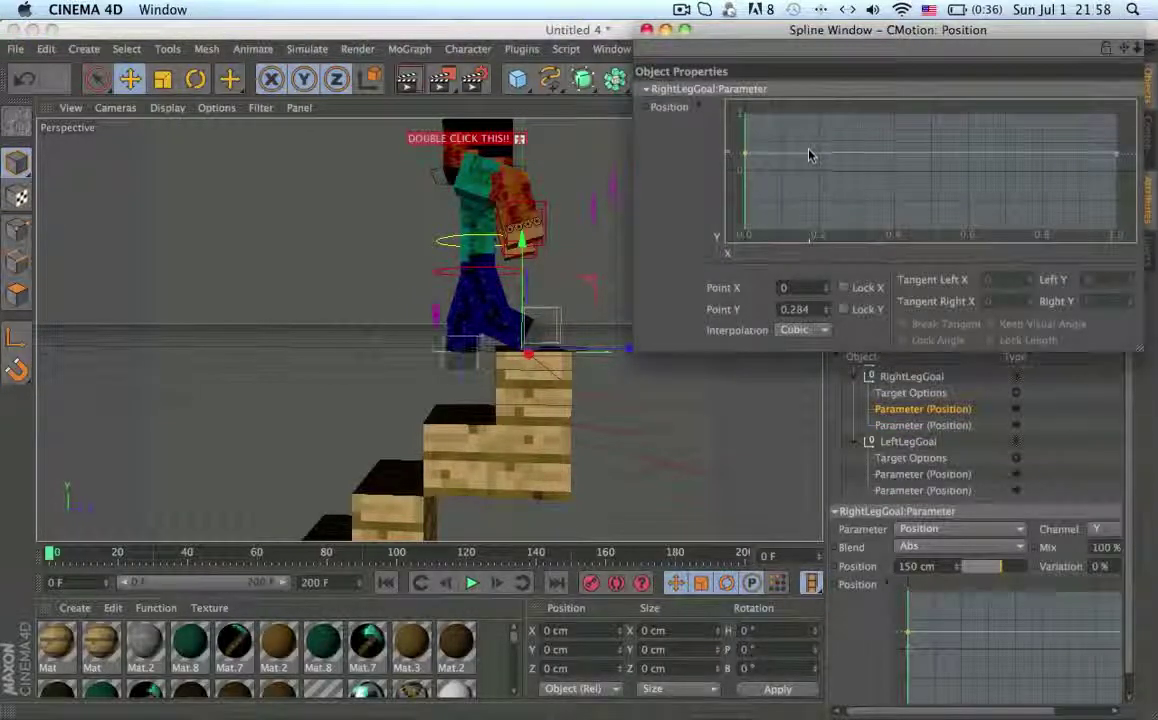
- Open the Control's Y position curve in the separate spline window and raise it slightly
{"action": "left_click_drag", "start_coordinate": [507, 303], "coordinate": [540, 300], "text": "alt"}
{"action": "scroll", "coordinate": [920, 430], "scroll_direction": "up", "scroll_amount": 3}
{"action": "left_click", "coordinate": [922, 470]}
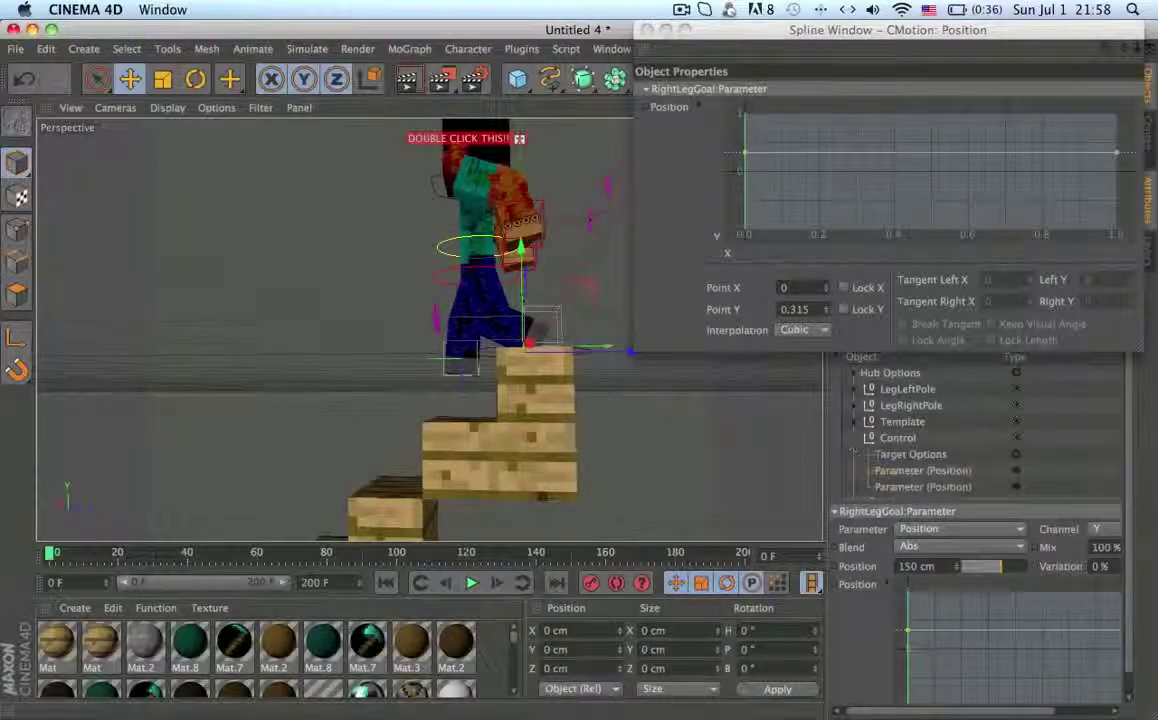
{"action": "right_click", "coordinate": [980, 688]}
{"action": "left_click", "coordinate": [1045, 707]}
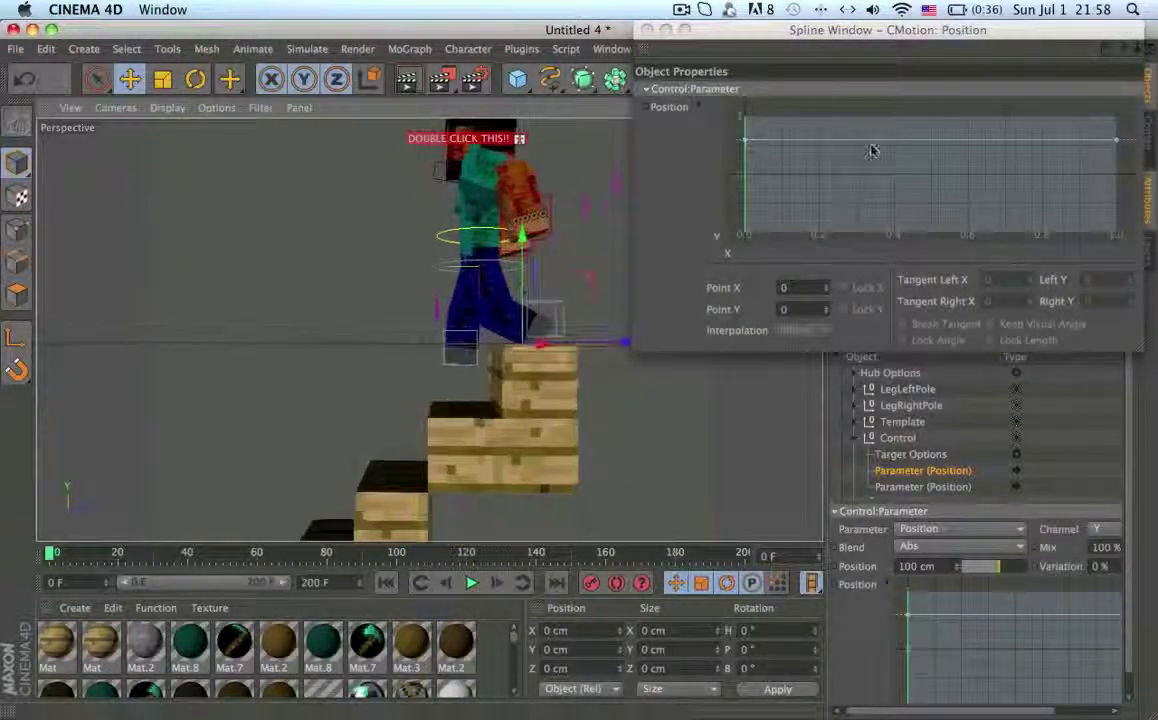
- Go to frame 4 and add a point to the Control's Y position curve at about X 0.253, Y 0.748
{"action": "left_click", "coordinate": [773, 132], "text": "ctrl"}
{"action": "mouse_move", "coordinate": [50, 554]}
{"action": "left_mouse_down"}
{"action": "mouse_move", "coordinate": [75, 556]}
{"action": "mouse_move", "coordinate": [63, 556]}
{"action": "left_mouse_up"}
{"action": "left_click", "coordinate": [775, 133]}
{"action": "left_click_drag", "start_coordinate": [775, 133], "coordinate": [838, 131]}
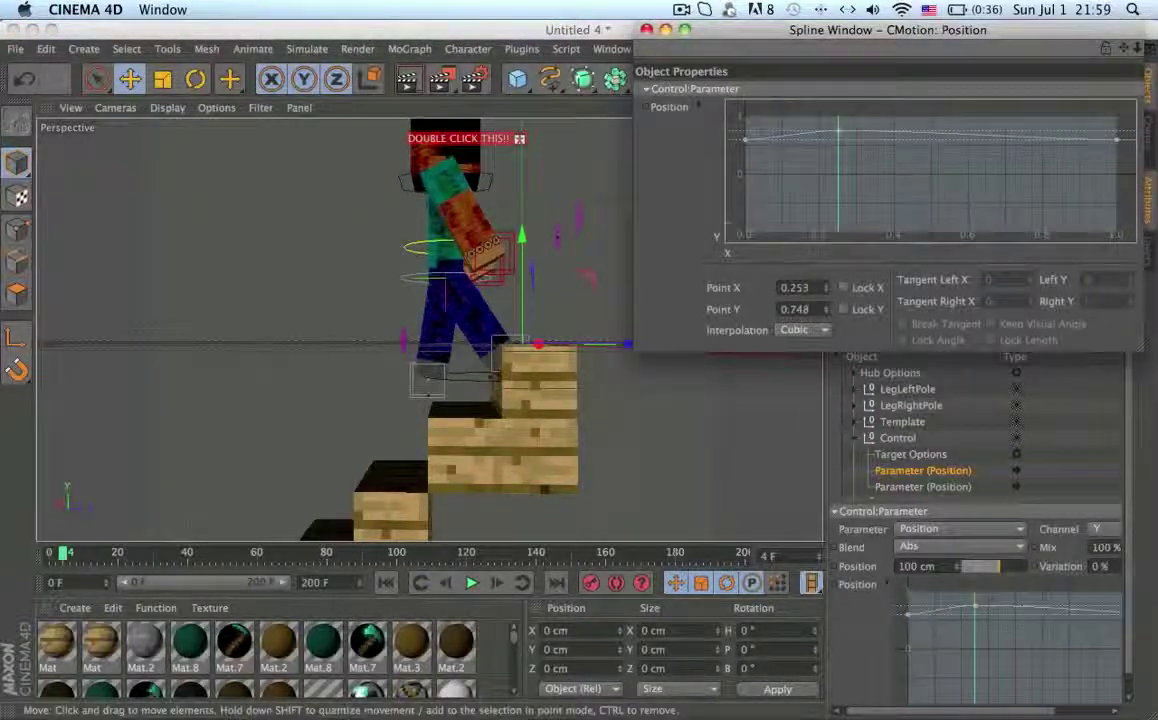
- Lock the new curve point's X at 0.25, lower its Y to about 0.561, and return to frame 0
{"action": "mouse_move", "coordinate": [63, 554]}
{"action": "left_mouse_down"}
{"action": "mouse_move", "coordinate": [147, 556]}
{"action": "mouse_move", "coordinate": [70, 566]}
{"action": "left_mouse_up"}
{"action": "left_click", "coordinate": [838, 131]}
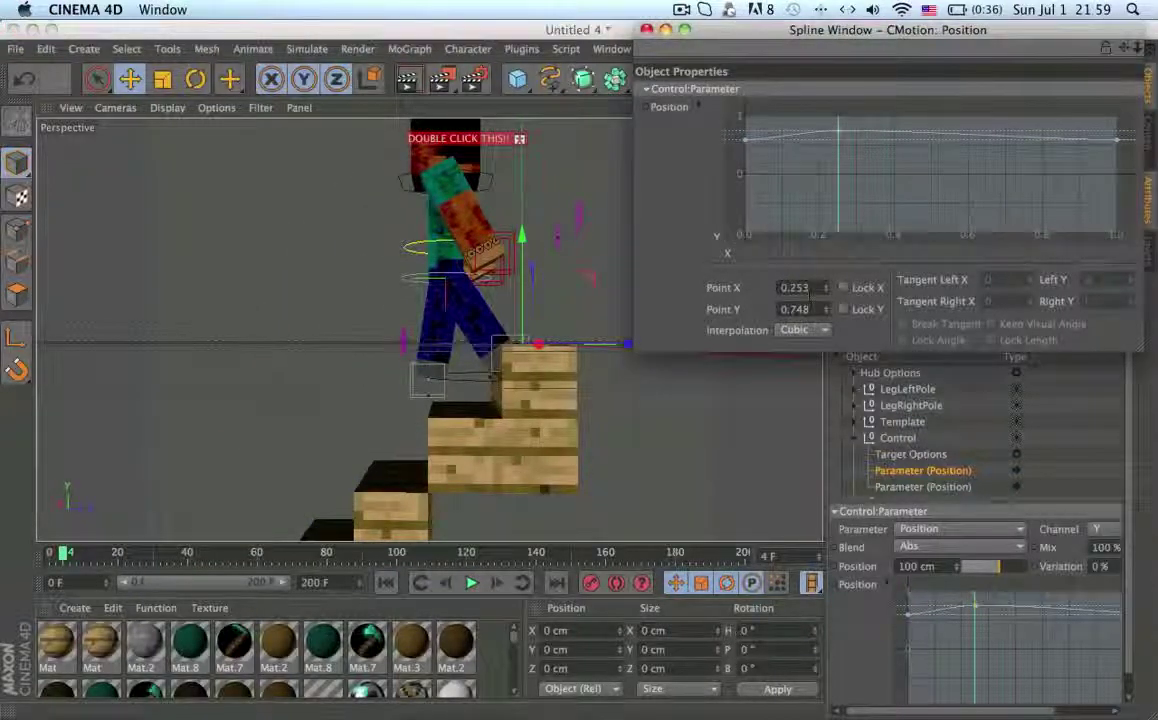
{"action": "left_click_drag", "start_coordinate": [841, 135], "coordinate": [858, 149]}
{"action": "middle_click_drag", "start_coordinate": [665, 430], "coordinate": [677, 401], "text": "alt"}
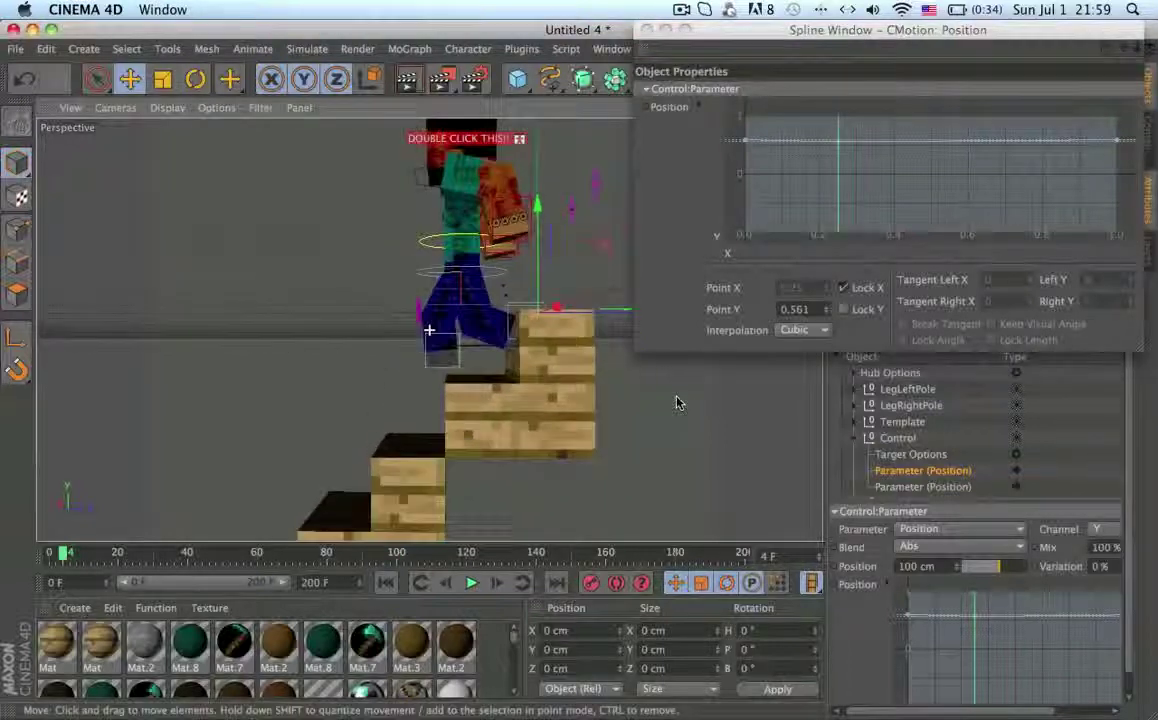
{"action": "left_click_drag", "start_coordinate": [70, 562], "coordinate": [22, 543]}
{"action": "left_click", "coordinate": [681, 9]}
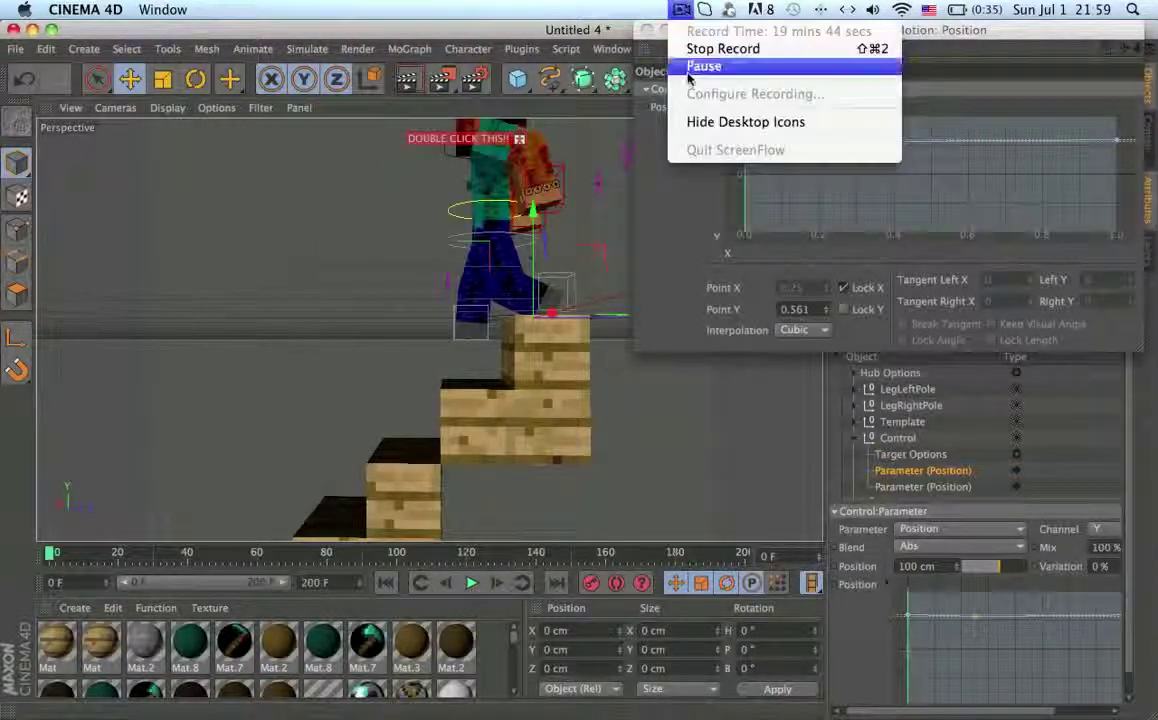
{"action": "left_click", "coordinate": [698, 70]}
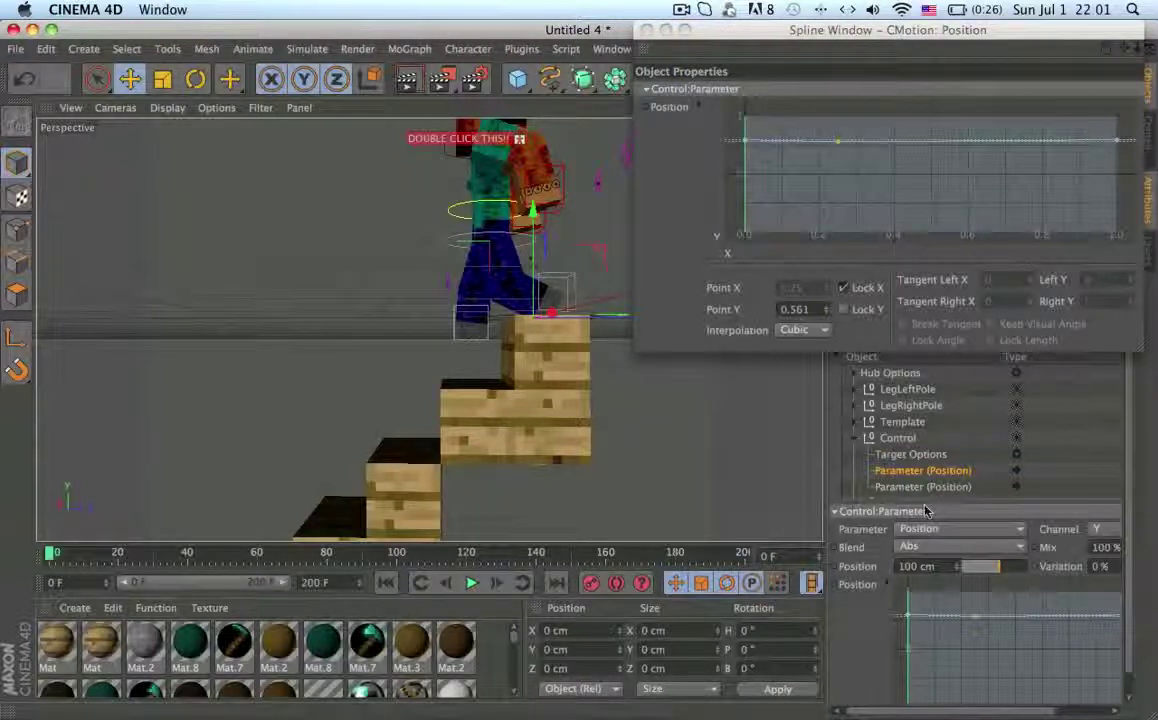
- Open the Control's Z position curve and lower its start point to about -0.425
{"action": "left_click", "coordinate": [925, 485]}
{"action": "right_click", "coordinate": [962, 650]}
{"action": "left_click", "coordinate": [1010, 706]}
{"action": "left_click_drag", "start_coordinate": [746, 176], "coordinate": [745, 195]}
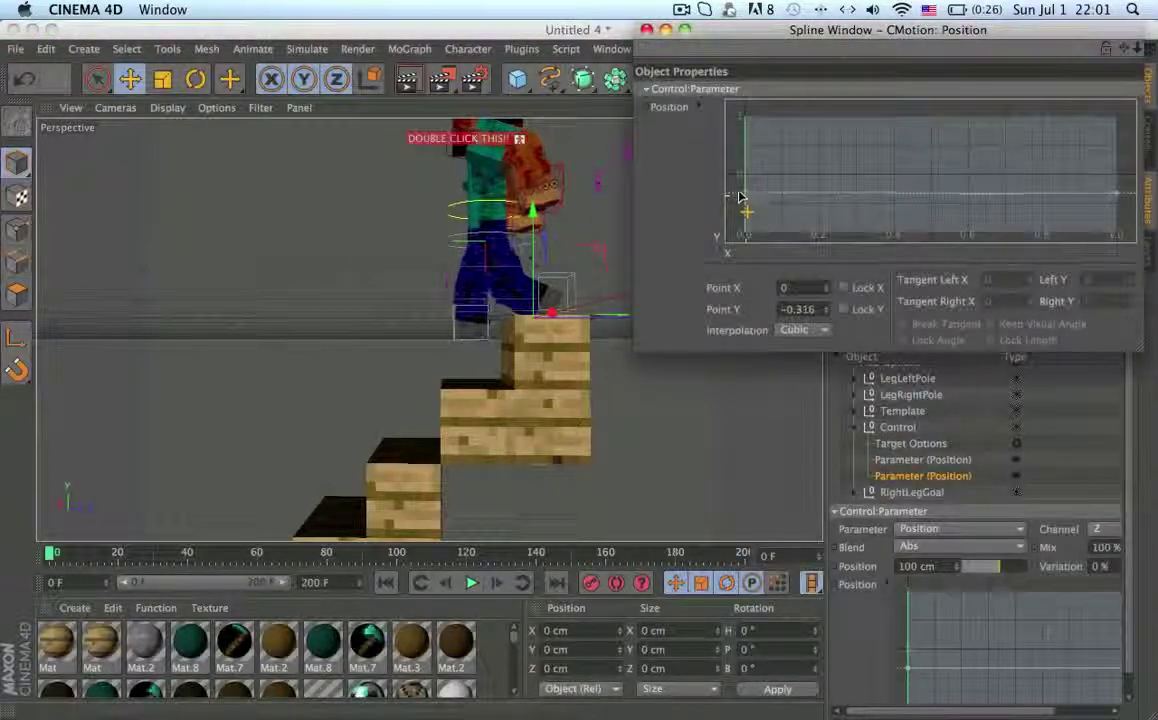
{"action": "right_click", "coordinate": [764, 180]}
{"action": "left_click", "coordinate": [864, 343]}
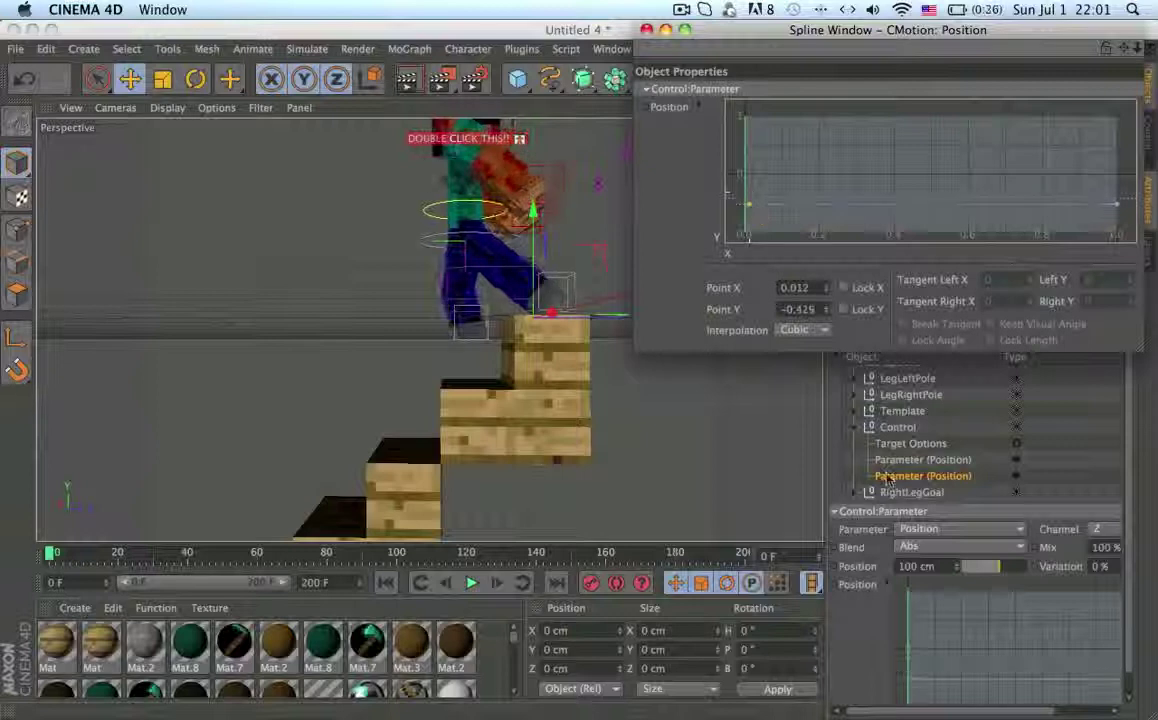
- Try lowering the start of the LeftLegGoal's Y position curve and undo that change
{"action": "left_click", "coordinate": [854, 428]}
{"action": "left_click", "coordinate": [854, 472]}
{"action": "scroll", "coordinate": [862, 472], "scroll_direction": "down", "scroll_amount": 2}
{"action": "left_click", "coordinate": [890, 475]}
{"action": "left_click_drag", "start_coordinate": [747, 181], "coordinate": [751, 192]}
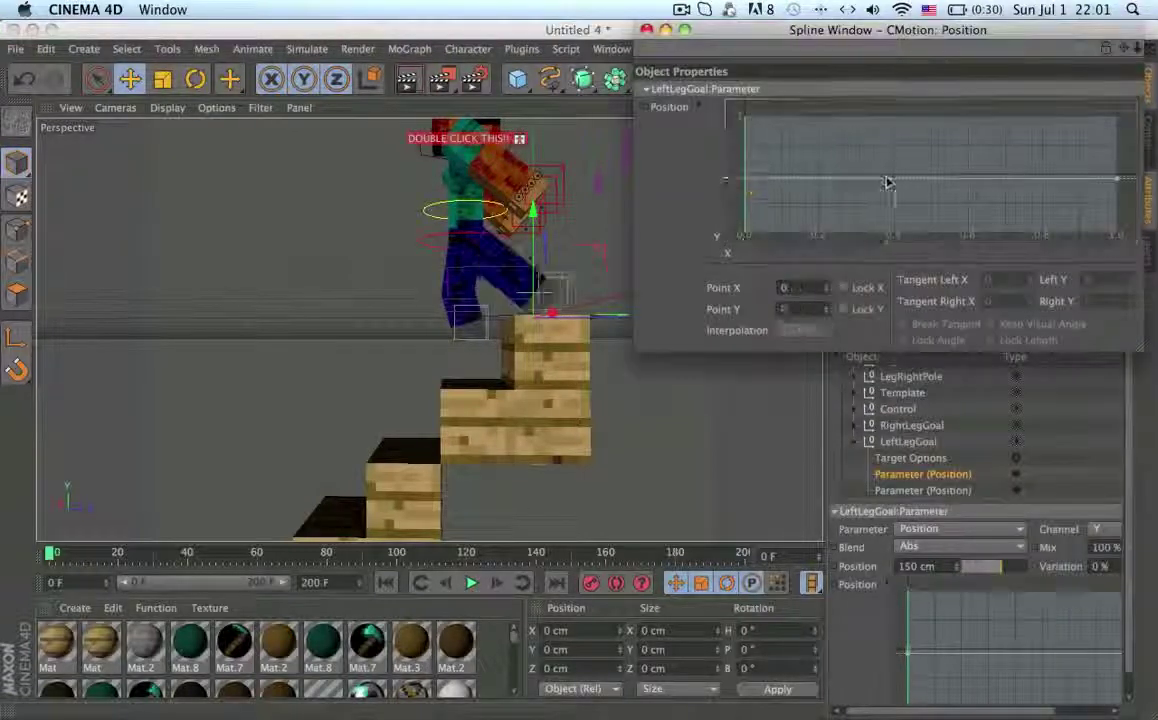
{"action": "key", "text": "super+z"}
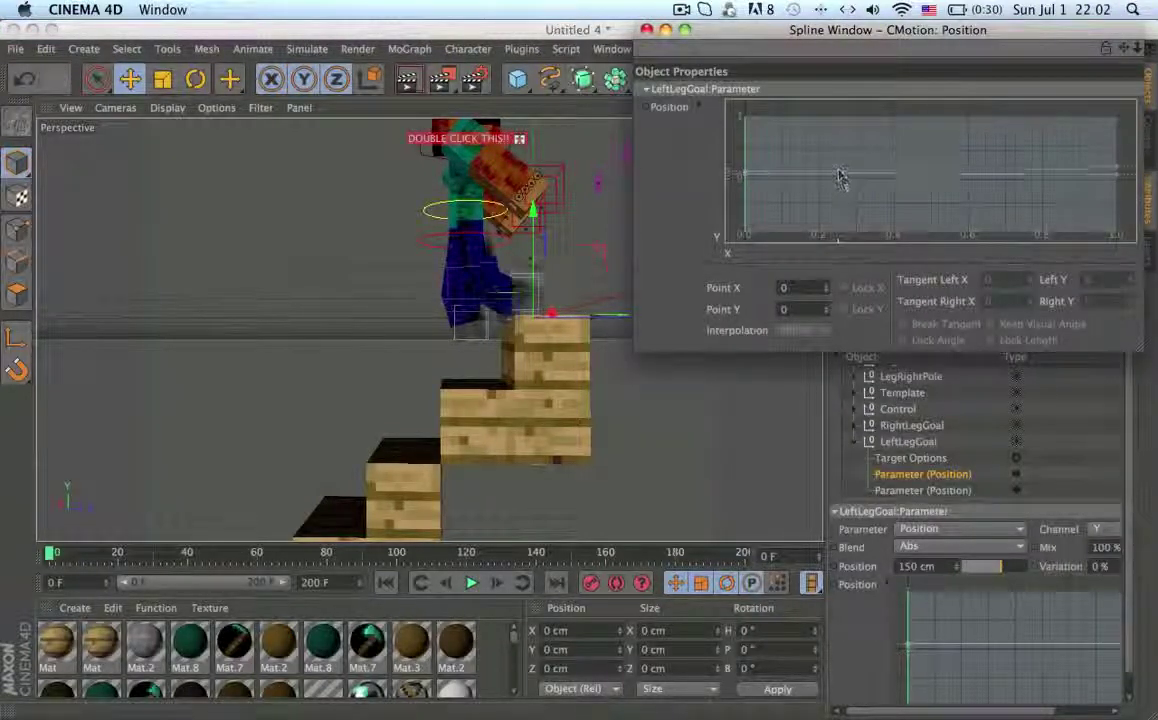
- Return to the Control's Z position curve and move its start point to X 0, Y about -0.472
{"action": "middle_click_drag", "start_coordinate": [512, 322], "coordinate": [548, 367], "text": "alt"}
{"action": "scroll", "coordinate": [522, 336], "scroll_direction": "up", "scroll_amount": 7}
{"action": "left_click", "coordinate": [897, 410]}
{"action": "left_click", "coordinate": [853, 409]}
{"action": "left_click", "coordinate": [923, 442]}
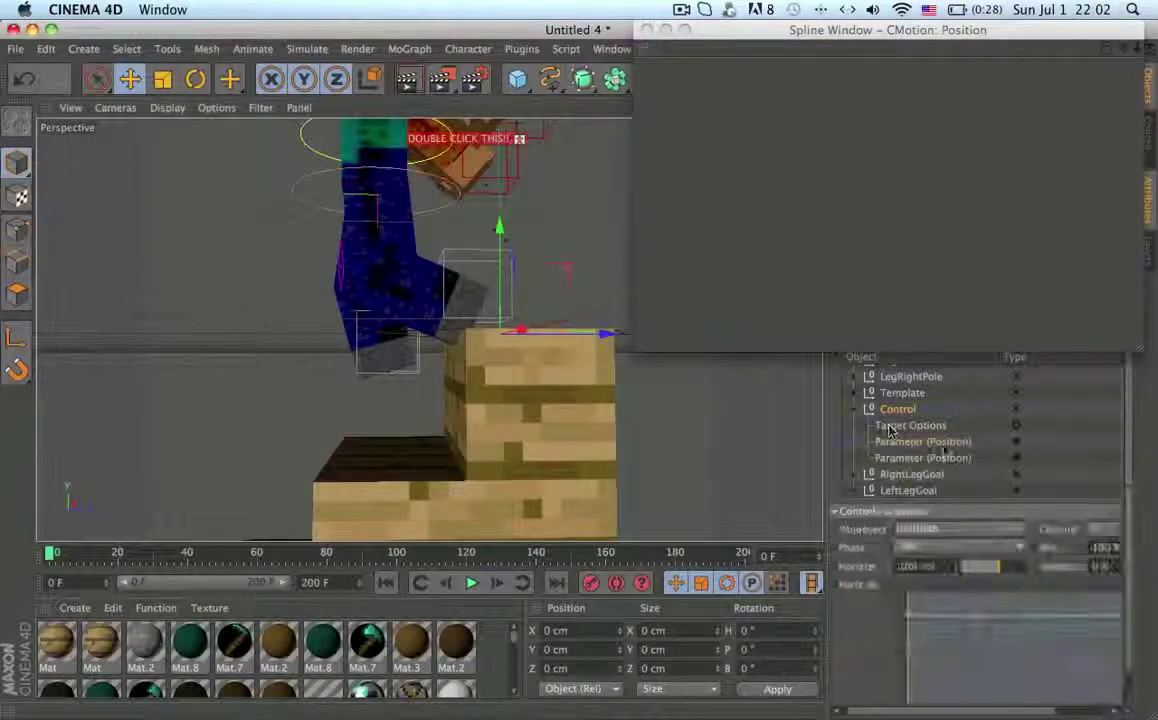
{"action": "left_click", "coordinate": [925, 458]}
{"action": "left_click_drag", "start_coordinate": [748, 205], "coordinate": [743, 198]}
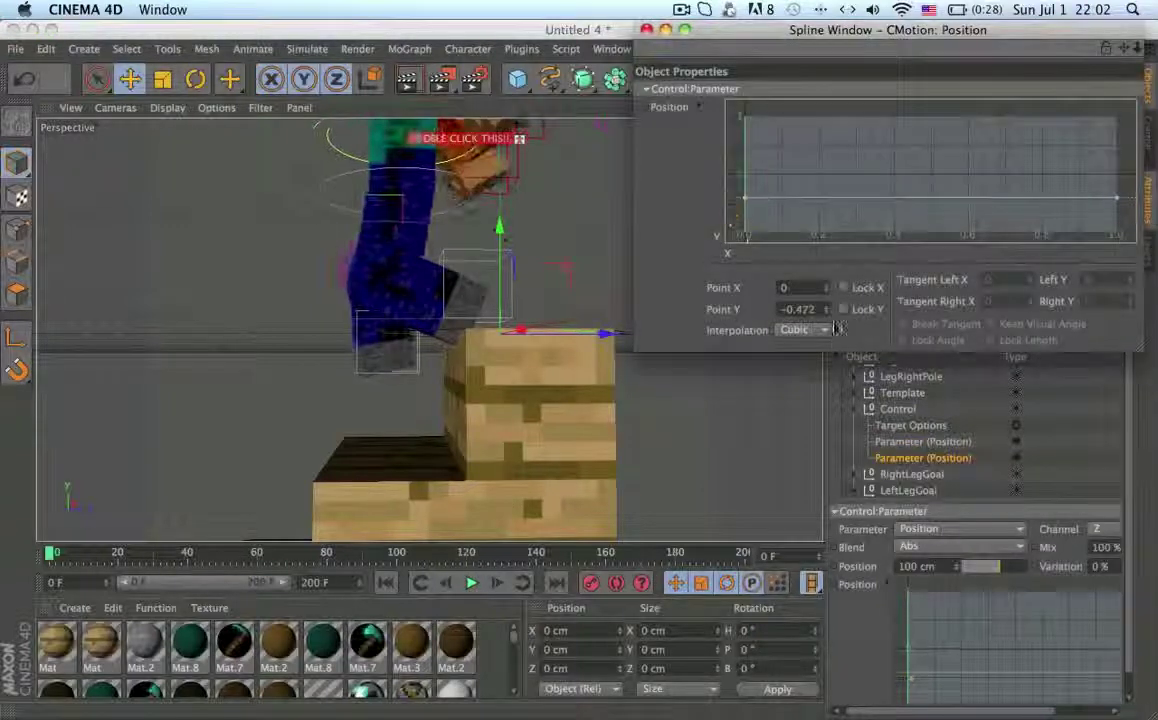
- Lower the start of the Control's Y position curve to bring the hips down
{"action": "left_click", "coordinate": [905, 441]}
{"action": "right_click", "coordinate": [967, 648]}
{"action": "mouse_move", "coordinate": [744, 144]}
{"action": "left_mouse_down"}
{"action": "mouse_move", "coordinate": [733, 145]}
{"action": "mouse_move", "coordinate": [750, 168]}
{"action": "mouse_move", "coordinate": [746, 152]}
{"action": "mouse_move", "coordinate": [742, 169]}
{"action": "left_mouse_up"}
- Open the LeftLegGoal's Y position curve and set its start point to about 0.132
{"action": "left_click", "coordinate": [853, 409]}
{"action": "left_click", "coordinate": [853, 441]}
{"action": "left_click", "coordinate": [922, 474]}
{"action": "right_click", "coordinate": [965, 648]}
{"action": "left_click", "coordinate": [1015, 690]}
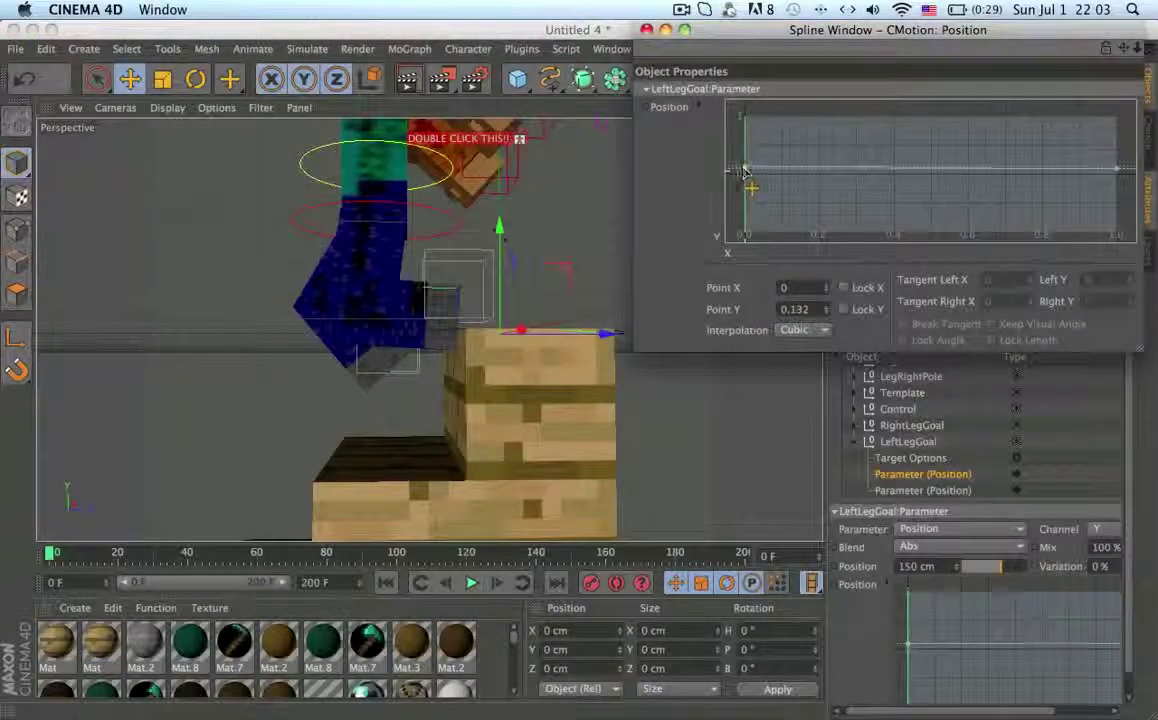
{"action": "left_click", "coordinate": [866, 444]}
{"action": "mouse_move", "coordinate": [908, 642]}
{"action": "left_mouse_down"}
{"action": "mouse_move", "coordinate": [906, 629]}
{"action": "mouse_move", "coordinate": [911, 643]}
{"action": "left_mouse_up"}
- Open the RightLegGoal's Z position curve in the spline window and set it slightly above zero to shift the right foot
{"action": "scroll", "coordinate": [922, 470], "scroll_direction": "down", "scroll_amount": 1}
{"action": "left_click", "coordinate": [922, 482]}
{"action": "right_click", "coordinate": [965, 648]}
{"action": "left_click", "coordinate": [1015, 690]}
{"action": "left_click_drag", "start_coordinate": [748, 229], "coordinate": [751, 166]}
{"action": "left_click_drag", "start_coordinate": [539, 385], "coordinate": [522, 366], "text": "alt"}
- Raise the start of the Control's Z position curve and adjust the start of its Y position curve
{"action": "left_click", "coordinate": [854, 416]}
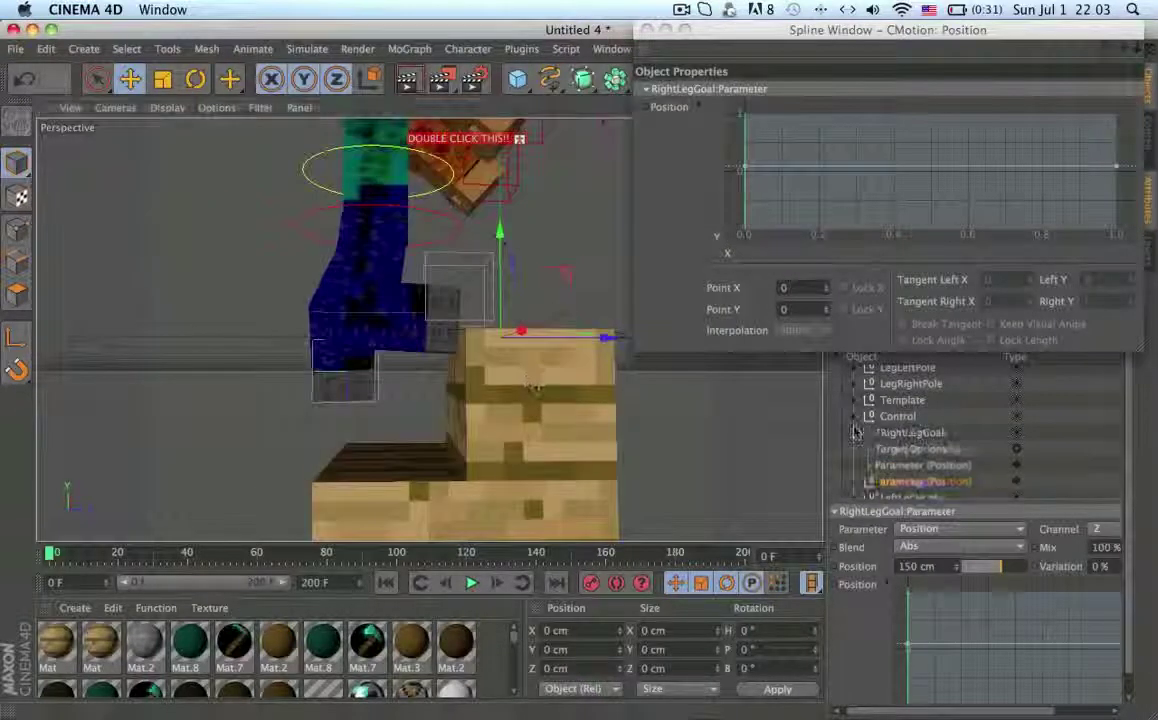
{"action": "left_click", "coordinate": [920, 466]}
{"action": "left_click_drag", "start_coordinate": [746, 211], "coordinate": [731, 191]}
{"action": "left_click", "coordinate": [922, 449]}
{"action": "right_click", "coordinate": [952, 645]}
{"action": "left_click", "coordinate": [1003, 690]}
{"action": "mouse_move", "coordinate": [745, 148]}
{"action": "left_mouse_down"}
{"action": "mouse_move", "coordinate": [740, 131]}
{"action": "mouse_move", "coordinate": [746, 175]}
{"action": "mouse_move", "coordinate": [748, 149]}
{"action": "mouse_move", "coordinate": [735, 163]}
{"action": "mouse_move", "coordinate": [742, 133]}
{"action": "mouse_move", "coordinate": [752, 180]}
{"action": "mouse_move", "coordinate": [750, 150]}
{"action": "left_mouse_up"}
- Adjust the leg goals' position curves so the right foot rests on the lower stair block
{"action": "left_click", "coordinate": [932, 463]}
{"action": "scroll", "coordinate": [903, 454], "scroll_direction": "down", "scroll_amount": 3}
{"action": "right_click", "coordinate": [970, 660]}
{"action": "left_click", "coordinate": [1012, 695]}
{"action": "left_click", "coordinate": [925, 474]}
{"action": "right_click", "coordinate": [985, 714]}
{"action": "left_click", "coordinate": [922, 457]}
{"action": "left_click", "coordinate": [898, 459]}
- Open the Control's Y position curve, and move the start point of its Z curve to about X 0.012, Y -0.535
{"action": "scroll", "coordinate": [898, 460], "scroll_direction": "up", "scroll_amount": 5}
{"action": "left_click", "coordinate": [905, 470]}
{"action": "right_click", "coordinate": [981, 620]}
{"action": "left_click", "coordinate": [1012, 695]}
{"action": "left_click", "coordinate": [922, 486]}
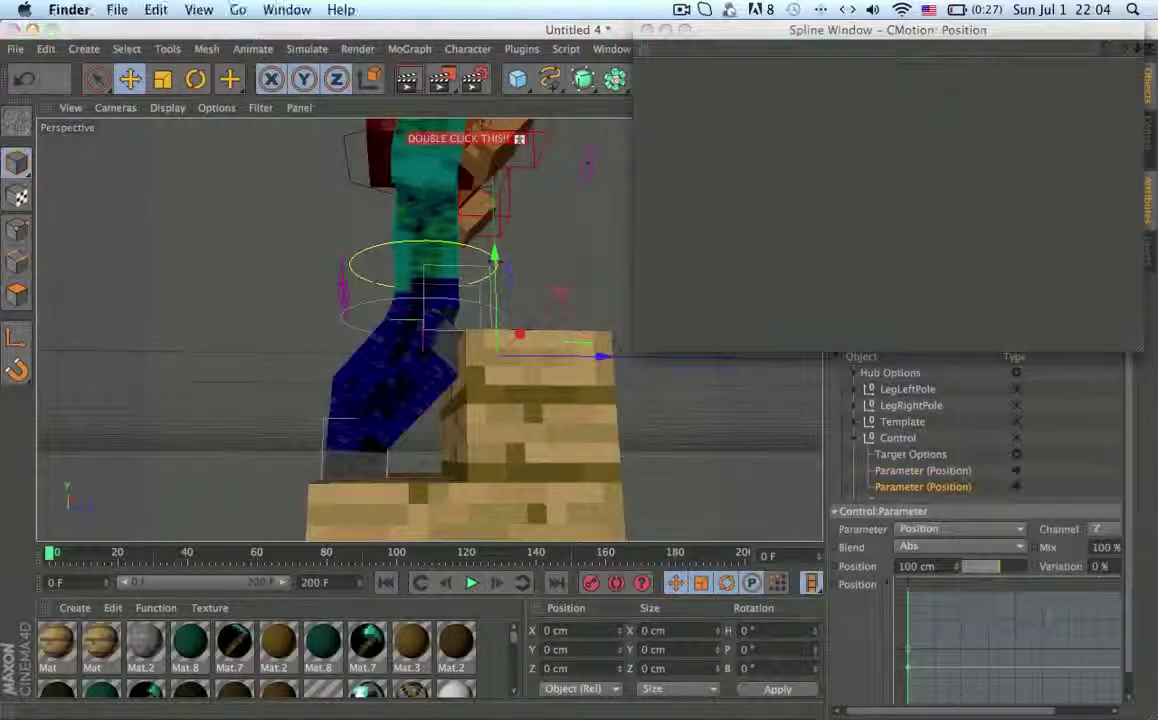
{"action": "right_click", "coordinate": [981, 620]}
{"action": "left_click", "coordinate": [1012, 695]}
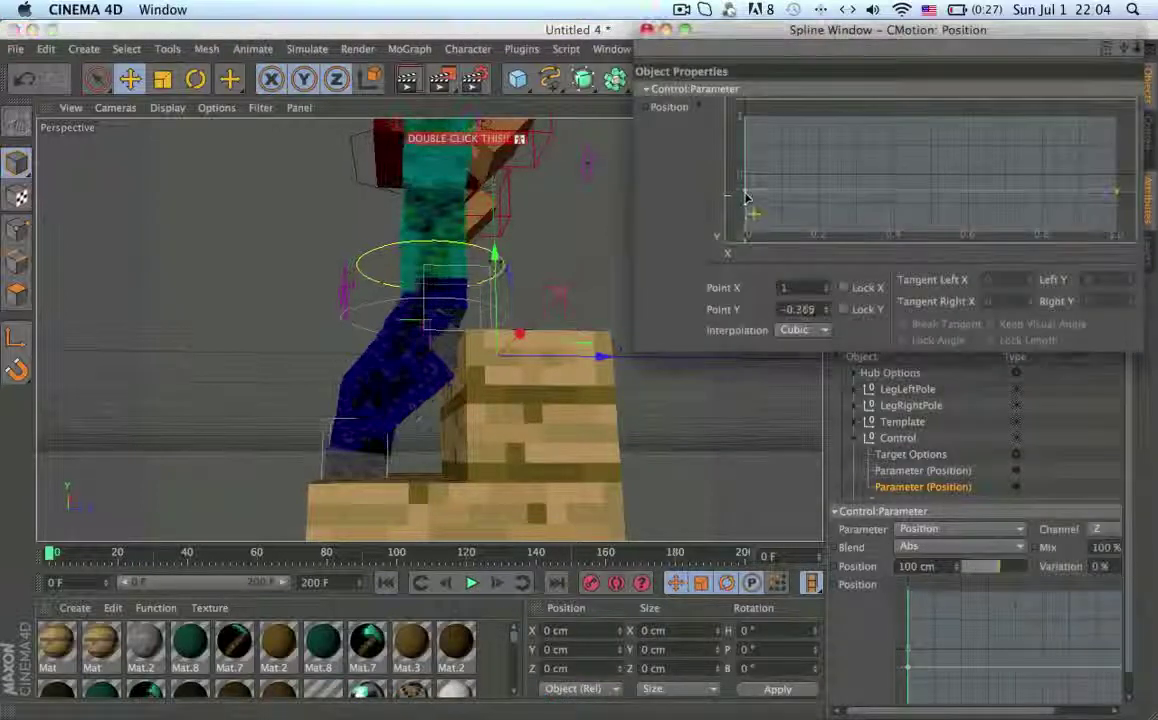
{"action": "left_click_drag", "start_coordinate": [745, 197], "coordinate": [748, 205]}
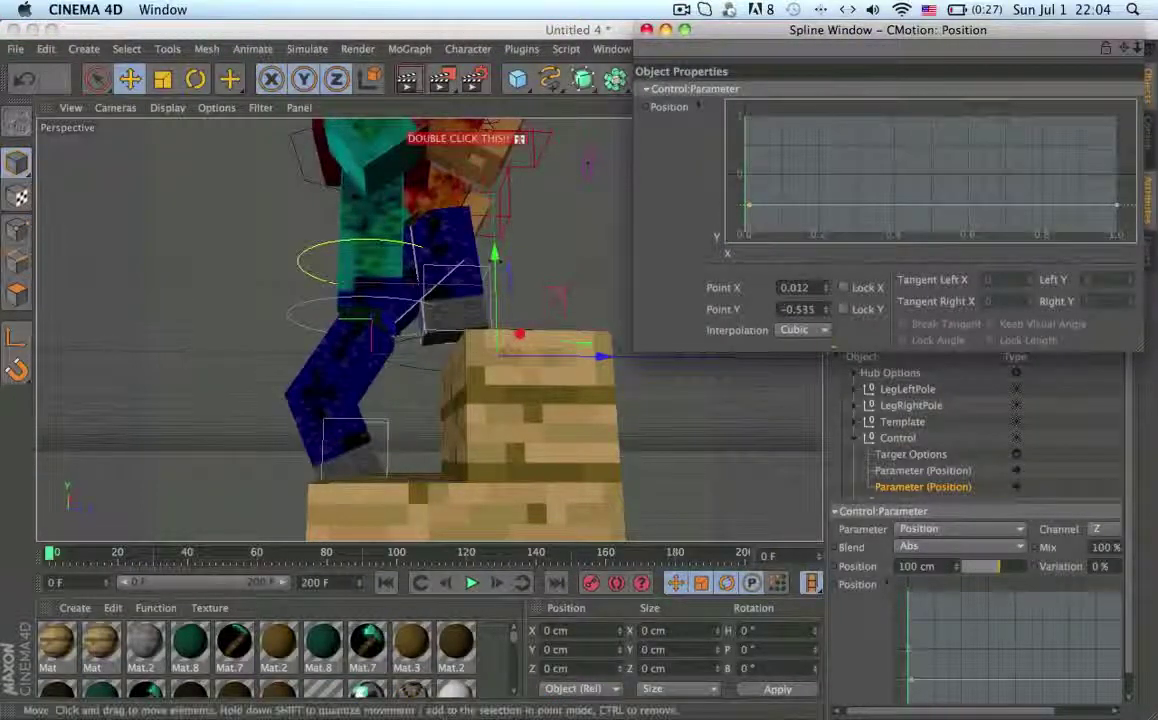
- Expand the LegRightPole's parameters and open its Z position curve in a separate spline window
{"action": "left_click_drag", "start_coordinate": [420, 280], "coordinate": [439, 297], "text": "alt"}
{"action": "scroll", "coordinate": [439, 297], "scroll_direction": "down", "scroll_amount": 5}
{"action": "left_click", "coordinate": [855, 407]}
{"action": "left_click", "coordinate": [896, 440]}
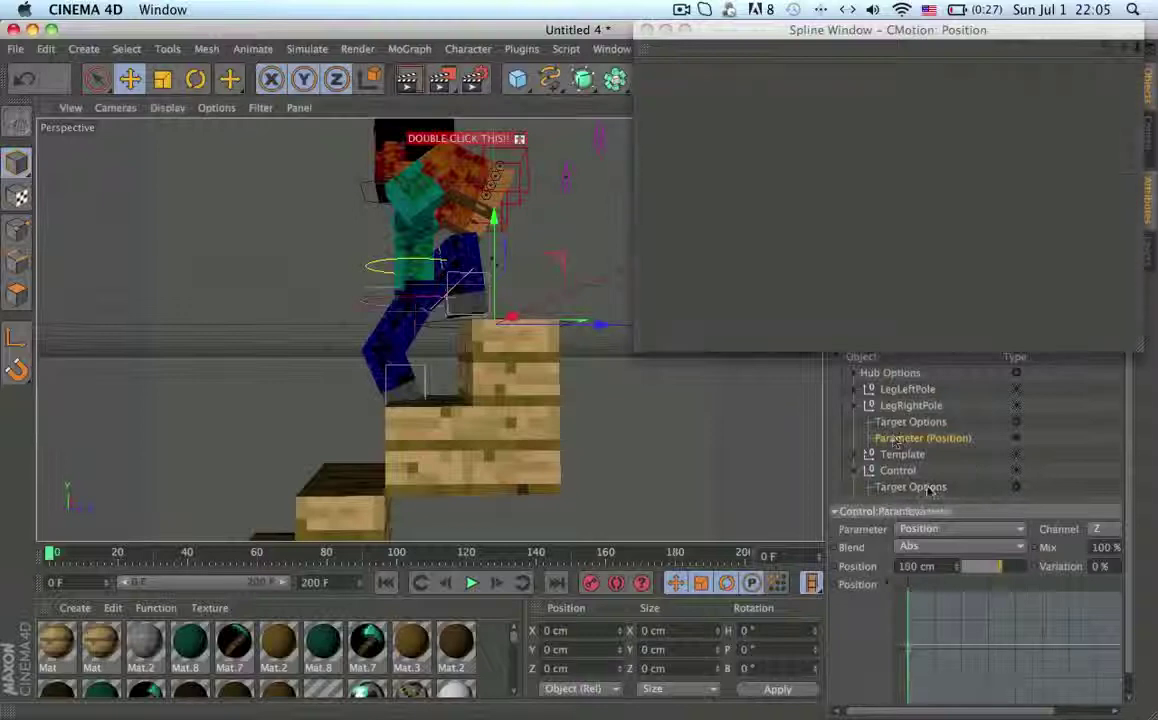
{"action": "right_click", "coordinate": [990, 640]}
{"action": "left_click", "coordinate": [1010, 700]}
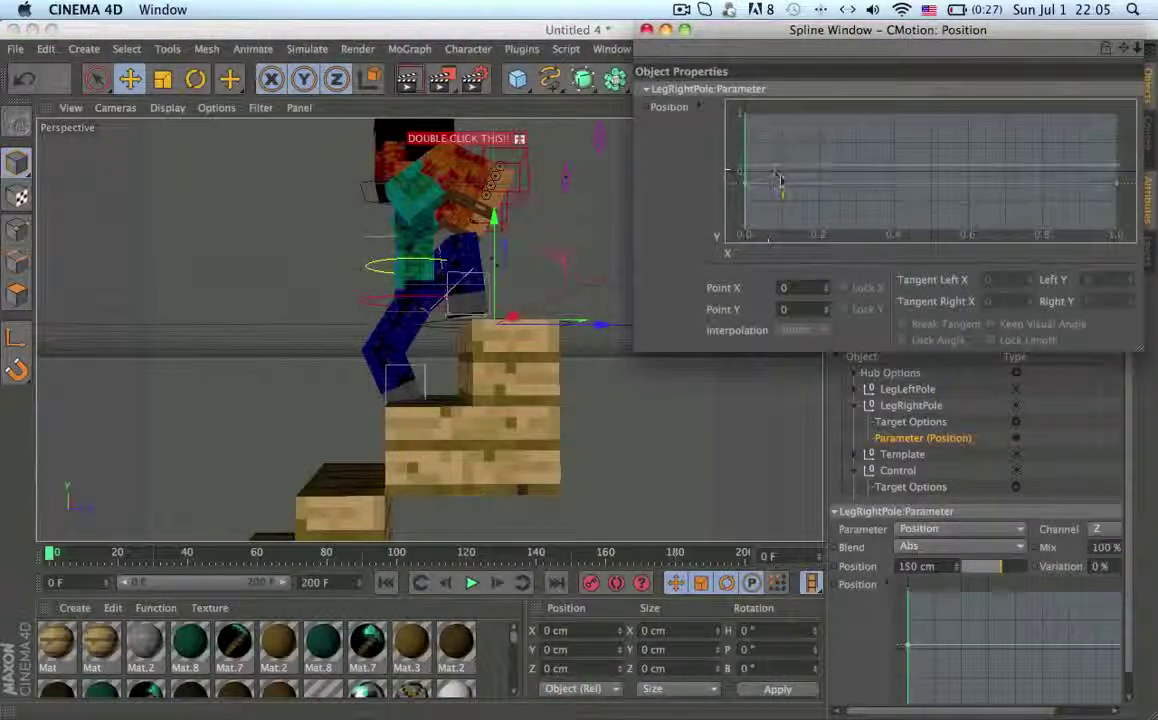
{"action": "mouse_move", "coordinate": [425, 345]}
{"action": "left_mouse_down", "text": "alt"}
{"action": "mouse_move", "coordinate": [540, 382]}
{"action": "mouse_move", "coordinate": [428, 347]}
{"action": "left_mouse_up", "text": "alt"}
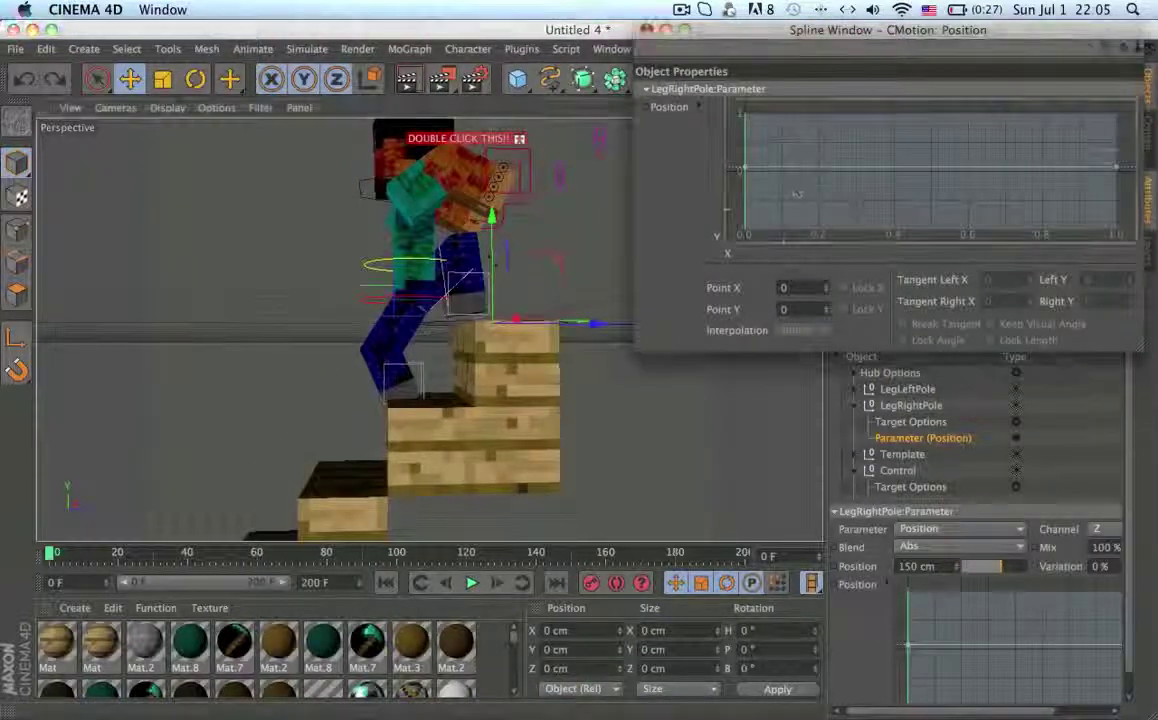
- Add a Y-channel position parameter to the LegRightPole by copying its existing one, and set the curve to its maximum
{"action": "left_click", "coordinate": [910, 406]}
{"action": "right_click", "coordinate": [935, 440]}
{"action": "left_click", "coordinate": [976, 524]}
{"action": "right_click", "coordinate": [910, 408]}
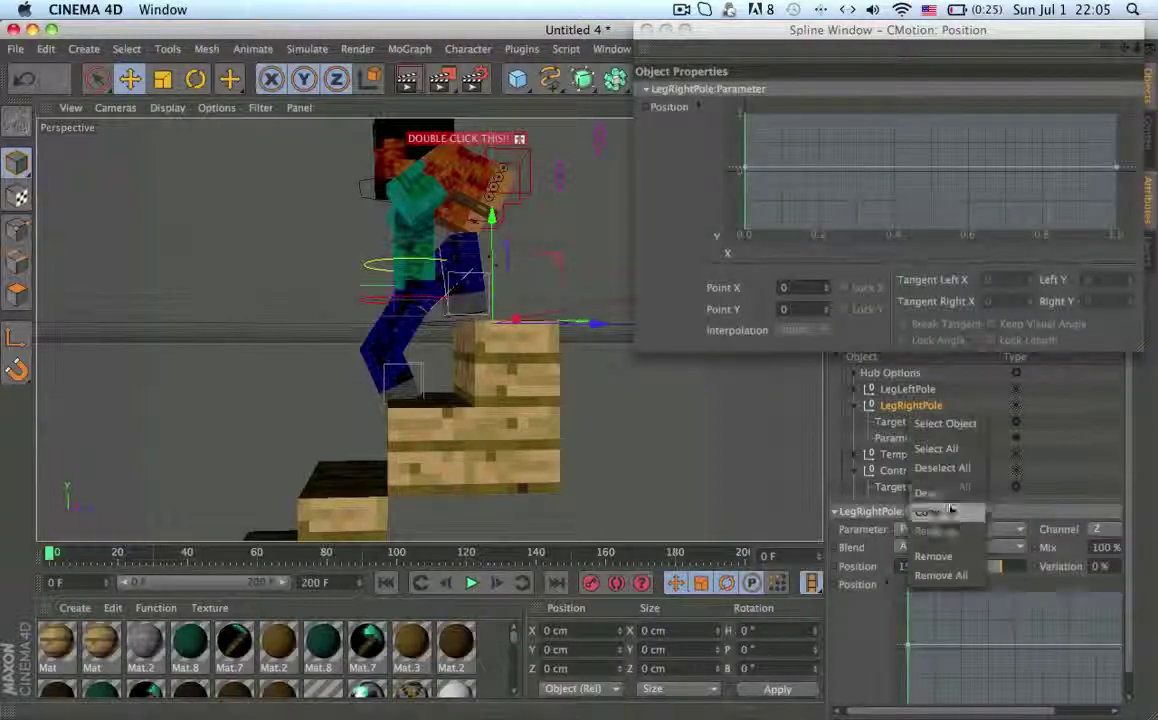
{"action": "left_click", "coordinate": [951, 512]}
{"action": "right_click", "coordinate": [1020, 627]}
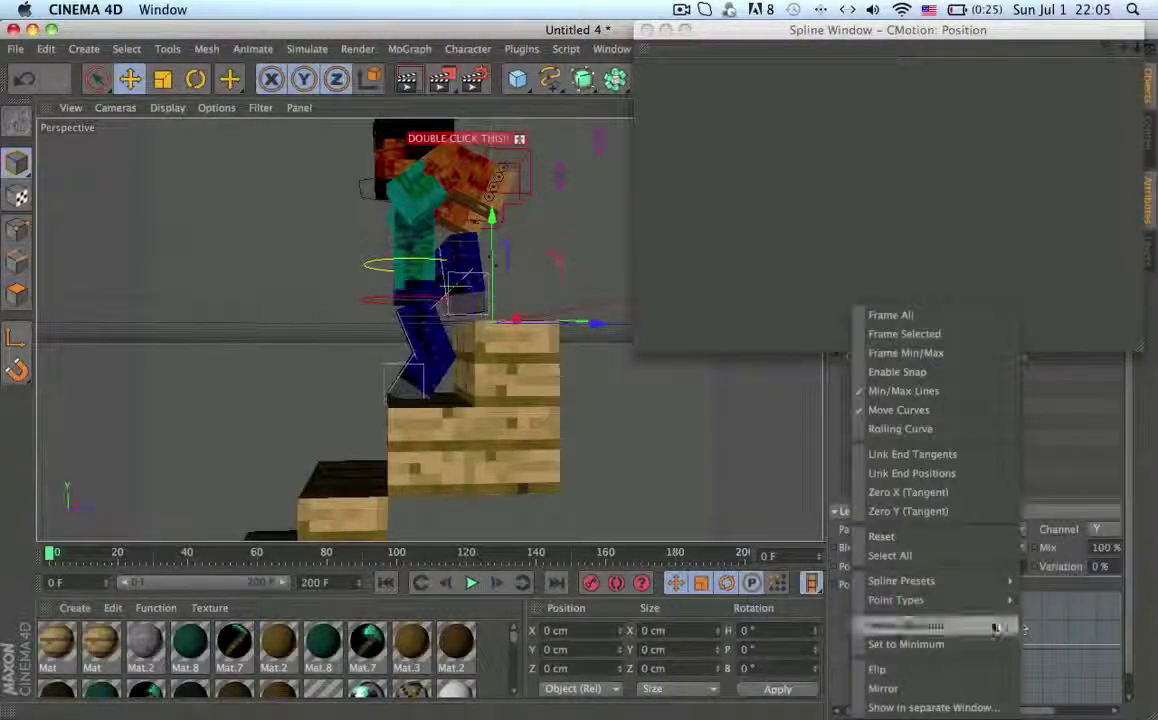
{"action": "left_click", "coordinate": [996, 628]}
- Switch the LegLeftPole's second position parameter to the Y channel and raise its curve
{"action": "left_click", "coordinate": [896, 406]}
{"action": "left_click", "coordinate": [890, 389]}
{"action": "left_click", "coordinate": [853, 392]}
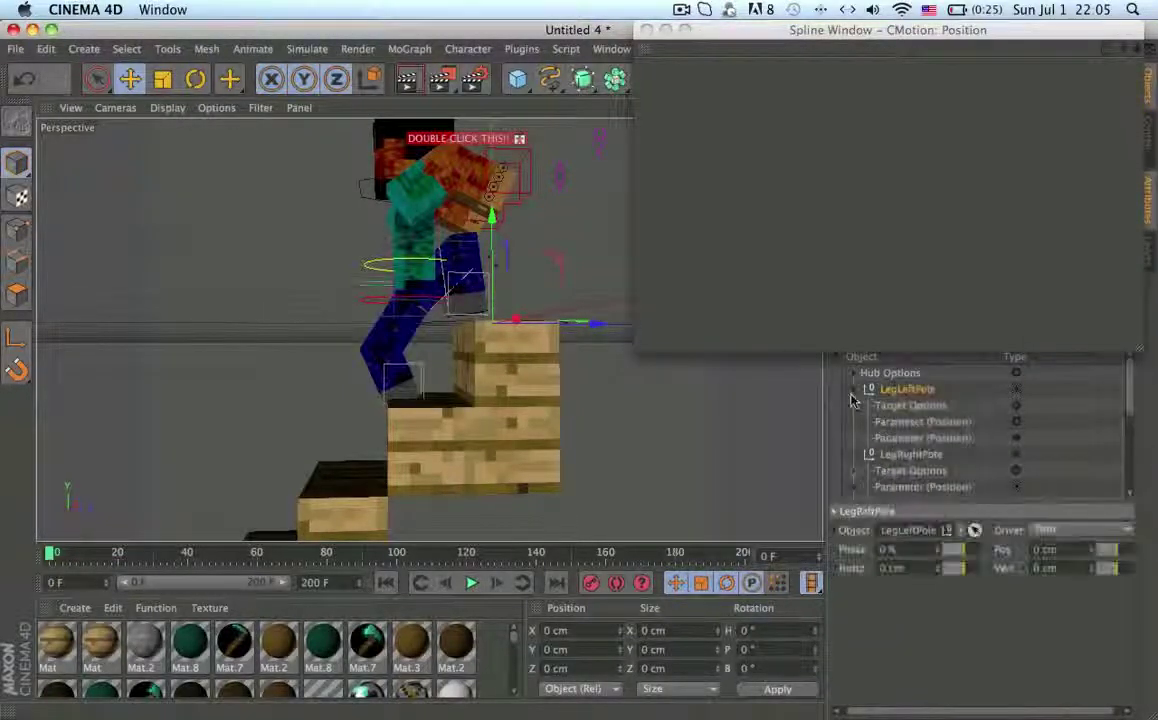
{"action": "left_click", "coordinate": [920, 422]}
{"action": "left_click", "coordinate": [935, 438]}
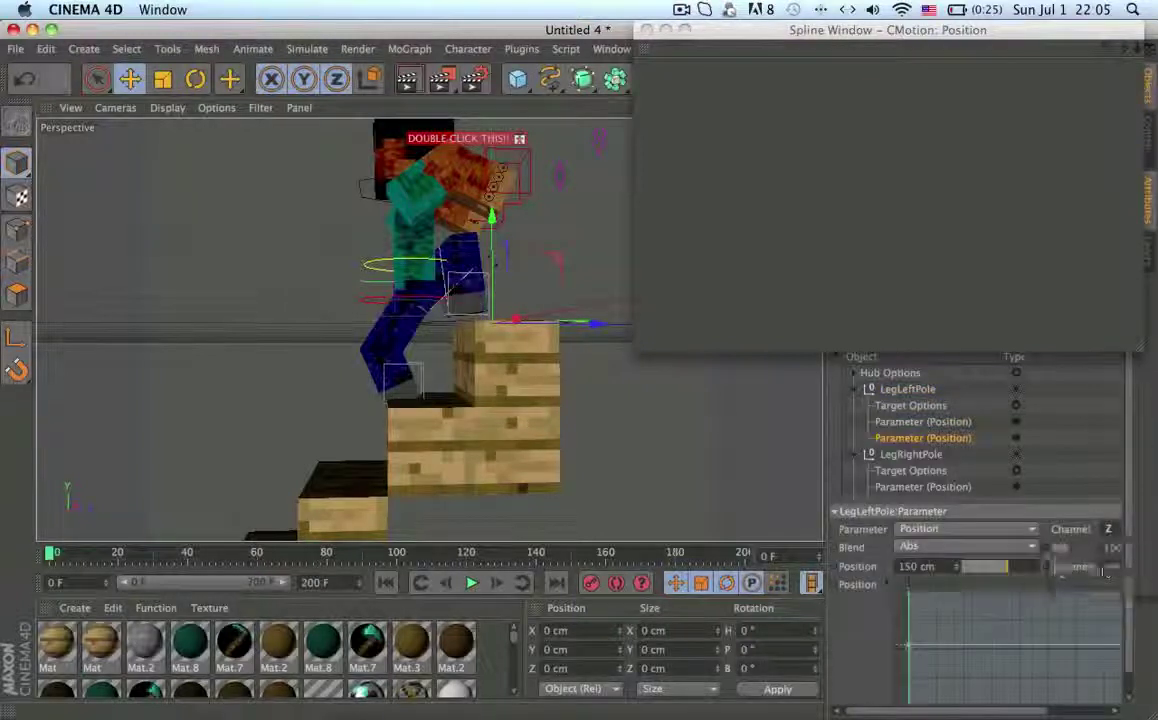
{"action": "left_click_drag", "start_coordinate": [1063, 653], "coordinate": [1056, 613]}
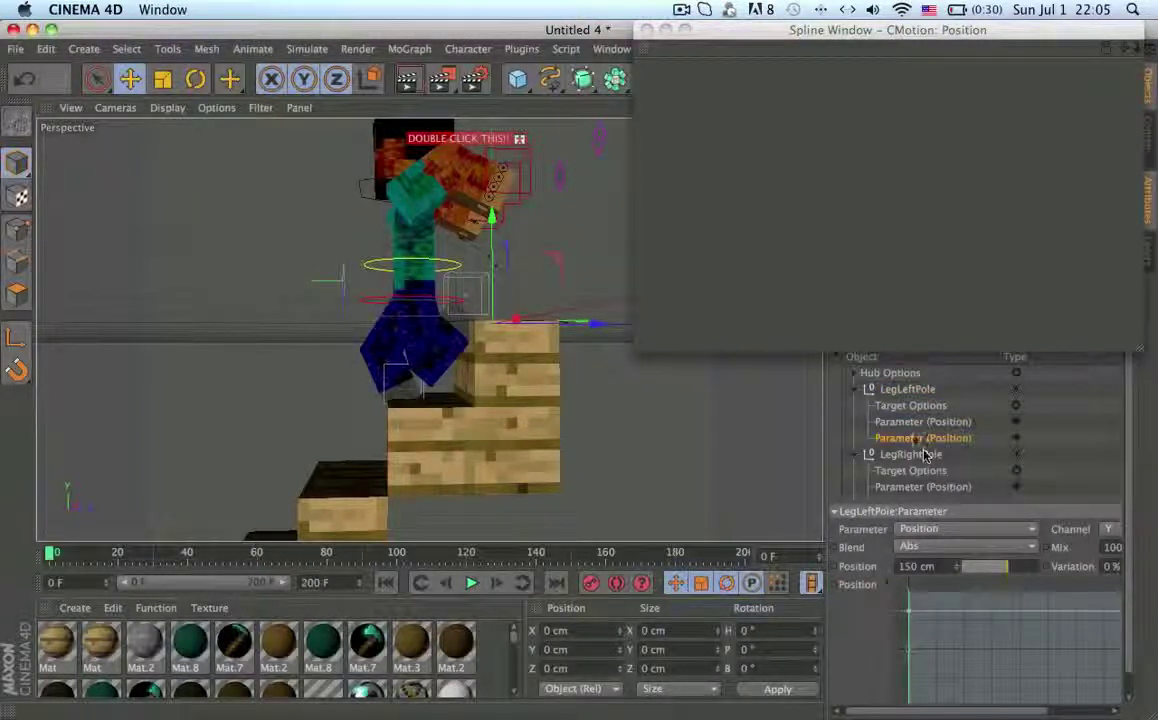
- Open the Control's Y position curve in a separate spline window and adjust the height of its start point
{"action": "middle_click_drag", "start_coordinate": [510, 381], "coordinate": [544, 408], "text": "alt"}
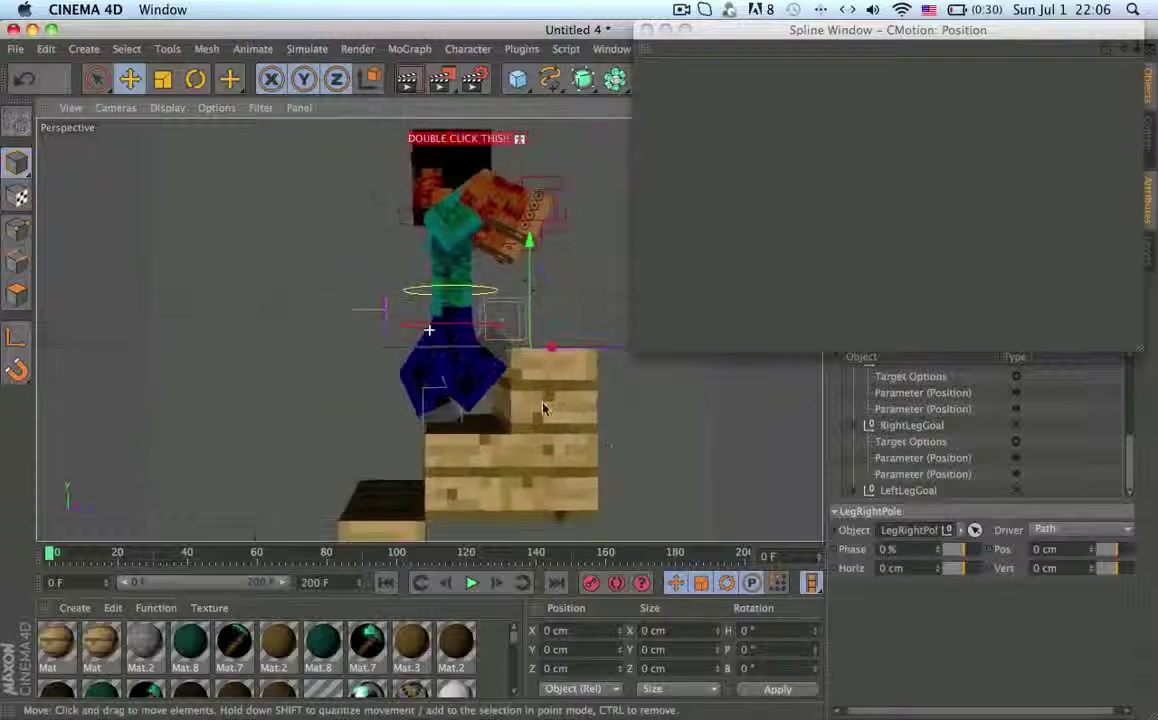
{"action": "scroll", "coordinate": [908, 421], "scroll_direction": "up", "scroll_amount": 5}
{"action": "scroll", "coordinate": [908, 421], "scroll_direction": "down", "scroll_amount": 3}
{"action": "left_click", "coordinate": [922, 417]}
{"action": "right_click", "coordinate": [992, 640]}
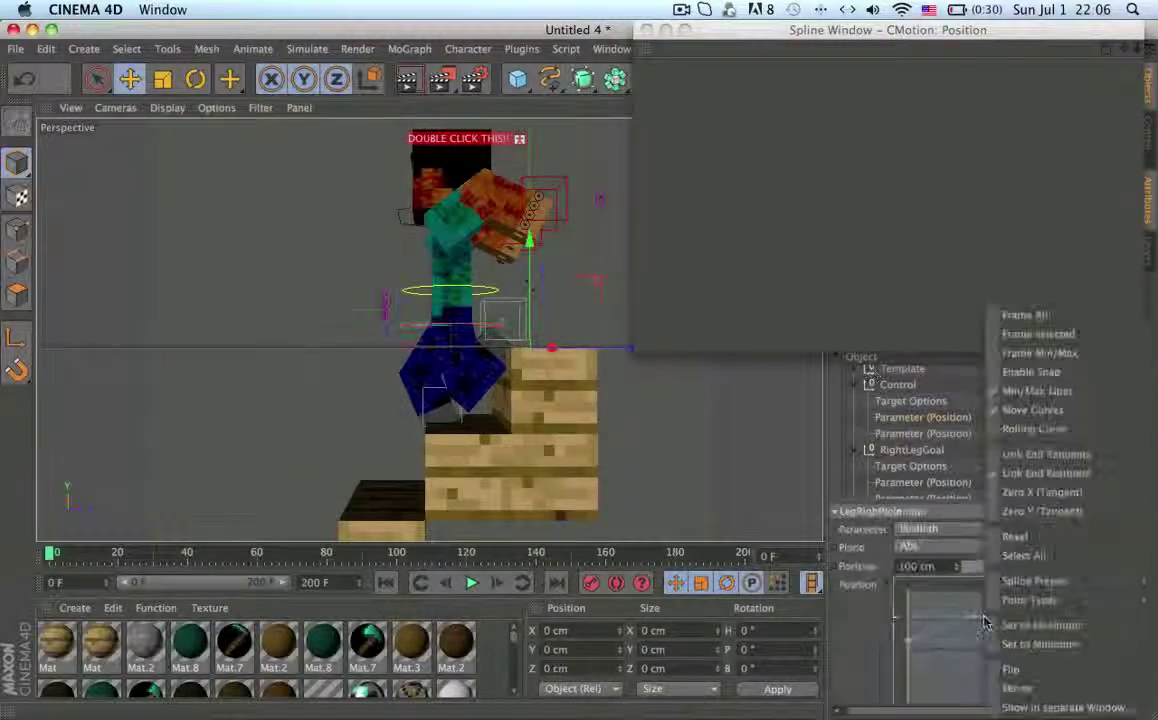
{"action": "left_click", "coordinate": [1050, 708]}
{"action": "left_click_drag", "start_coordinate": [747, 176], "coordinate": [740, 160]}
- Adjust the start point of the Control's Z position curve below zero to shift the body relative to the stairs
{"action": "left_click_drag", "start_coordinate": [561, 465], "coordinate": [518, 441], "text": "alt"}
{"action": "left_click", "coordinate": [922, 433]}
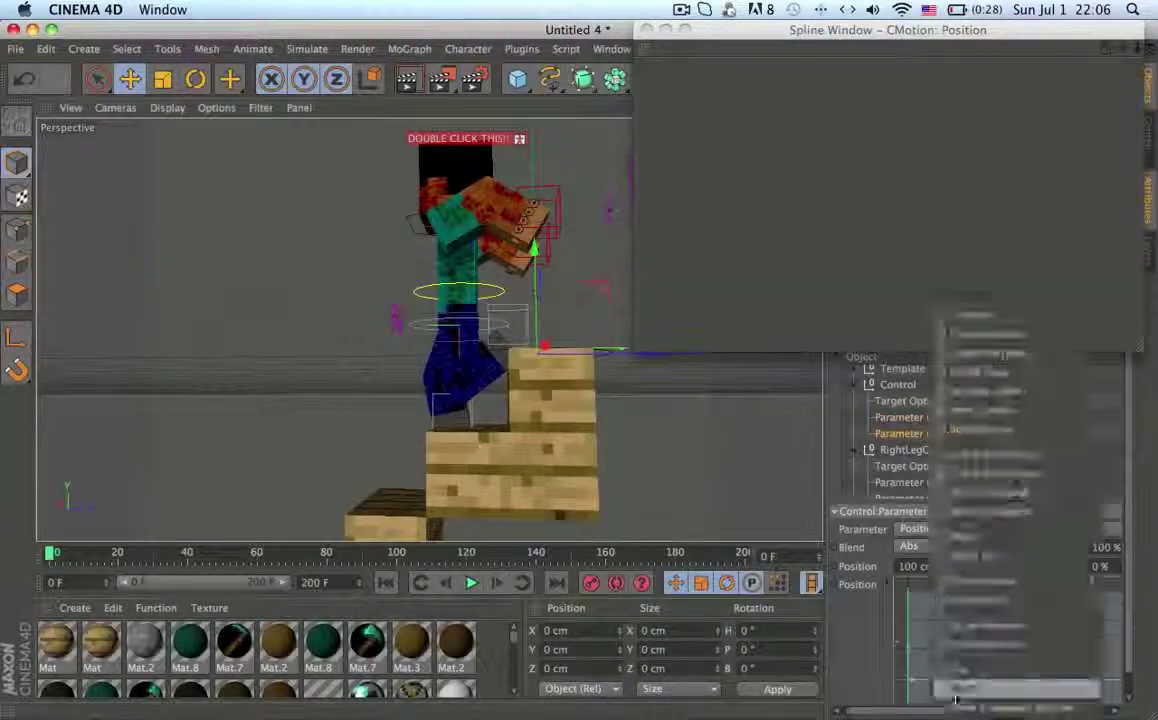
{"action": "left_click", "coordinate": [746, 207]}
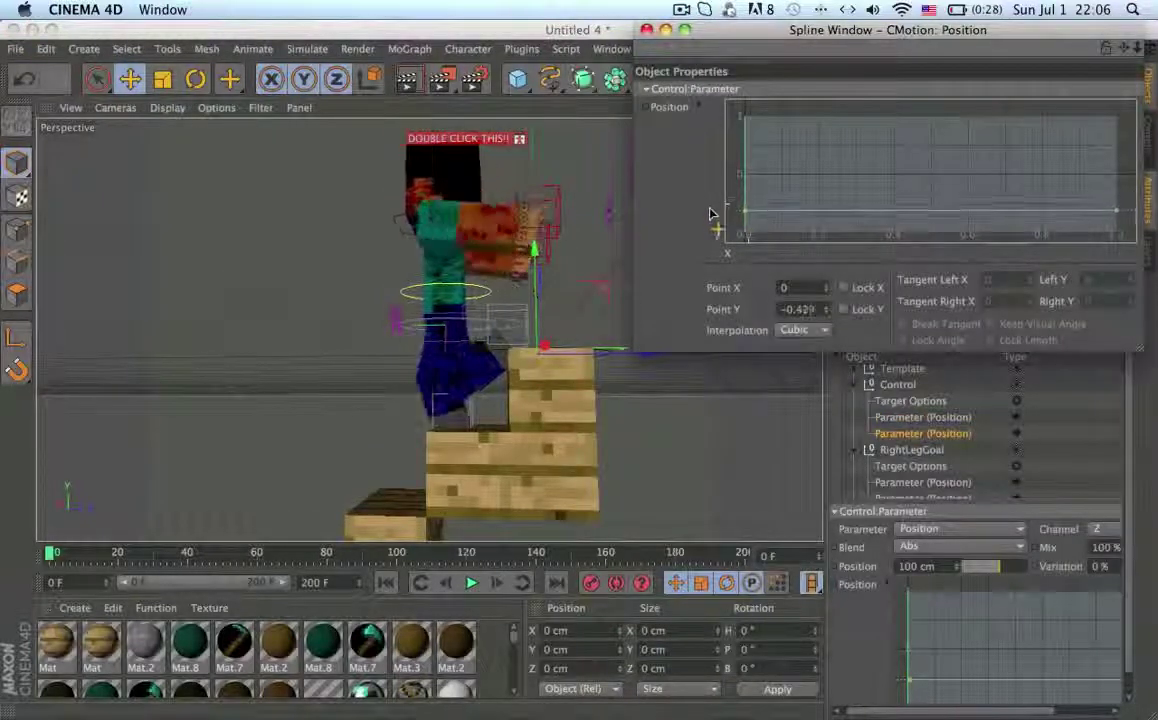
- Raise the start point of the RightLegGoal's Y position curve to 0.44 and check the foot against the stair block
{"action": "left_click_drag", "start_coordinate": [556, 374], "coordinate": [550, 352], "text": "alt"}
{"action": "scroll", "coordinate": [921, 440], "scroll_direction": "down", "scroll_amount": 2}
{"action": "left_click", "coordinate": [922, 458]}
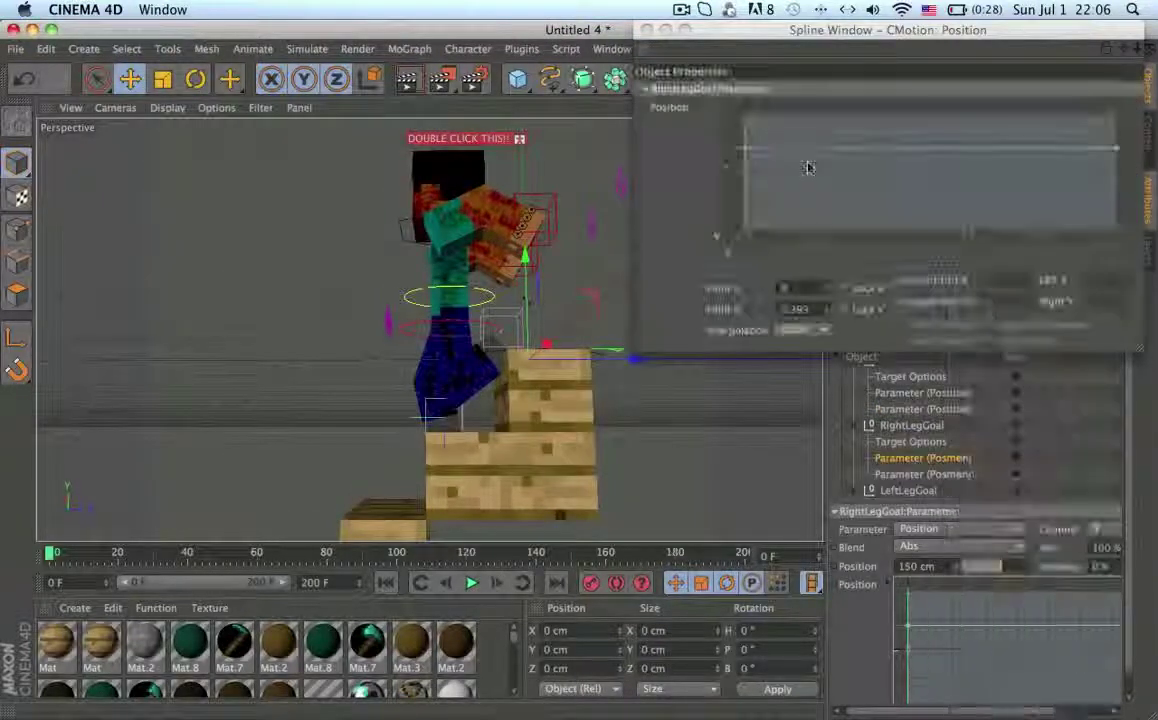
{"action": "left_click_drag", "start_coordinate": [744, 149], "coordinate": [741, 147]}
{"action": "left_click_drag", "start_coordinate": [585, 406], "coordinate": [606, 438], "text": "alt"}
{"action": "scroll", "coordinate": [921, 440], "scroll_direction": "up", "scroll_amount": 4}
{"action": "left_click_drag", "start_coordinate": [461, 438], "coordinate": [452, 440], "text": "alt"}
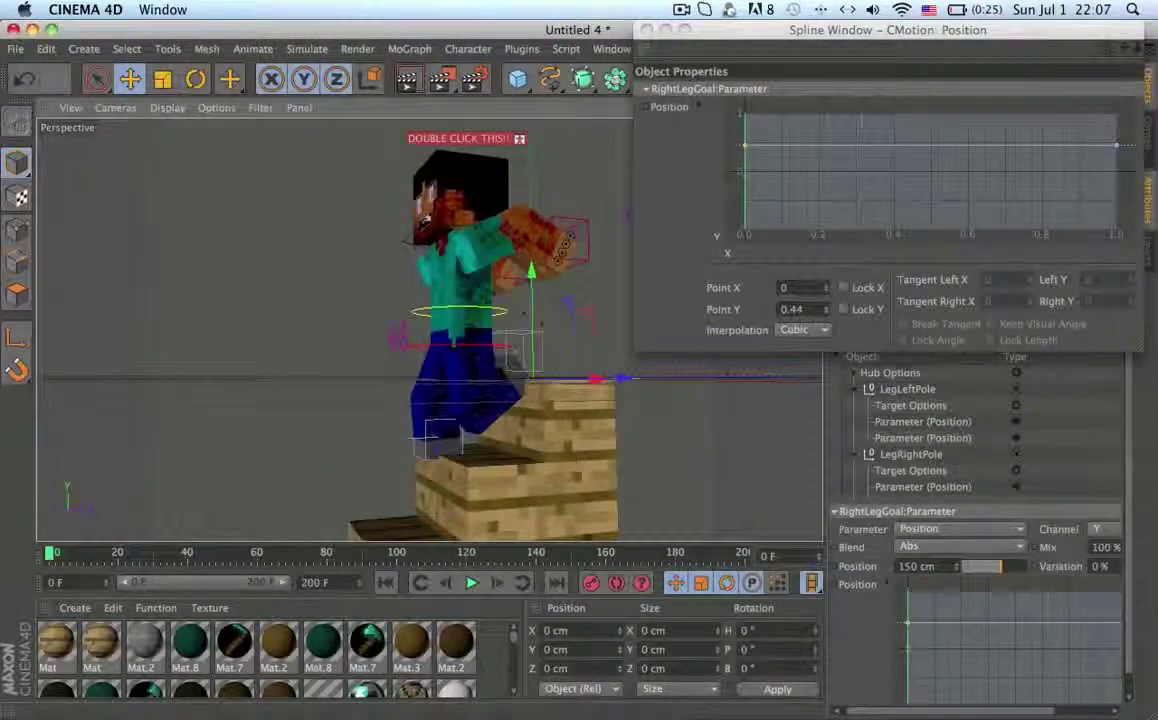
- Scrub between frames 0 and 4 to examine how the legs move against the stairs
{"action": "left_click", "coordinate": [64, 553]}
{"action": "left_click_drag", "start_coordinate": [479, 496], "coordinate": [414, 500], "text": "alt"}
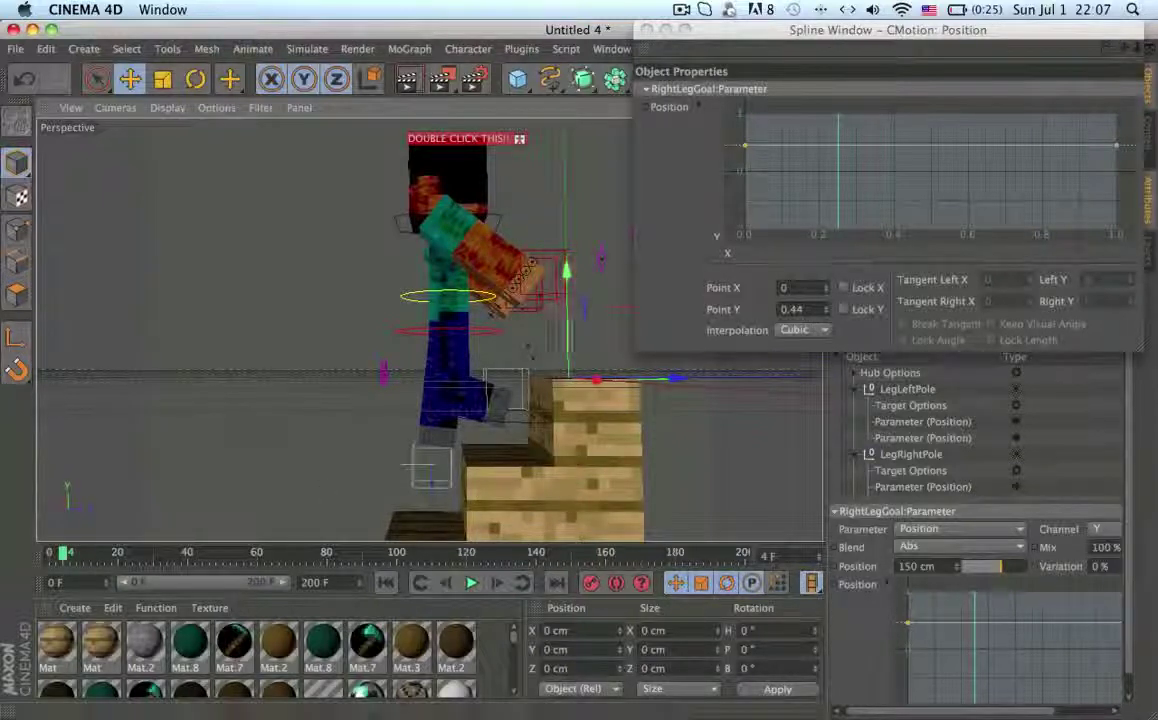
{"action": "left_click", "coordinate": [53, 553]}
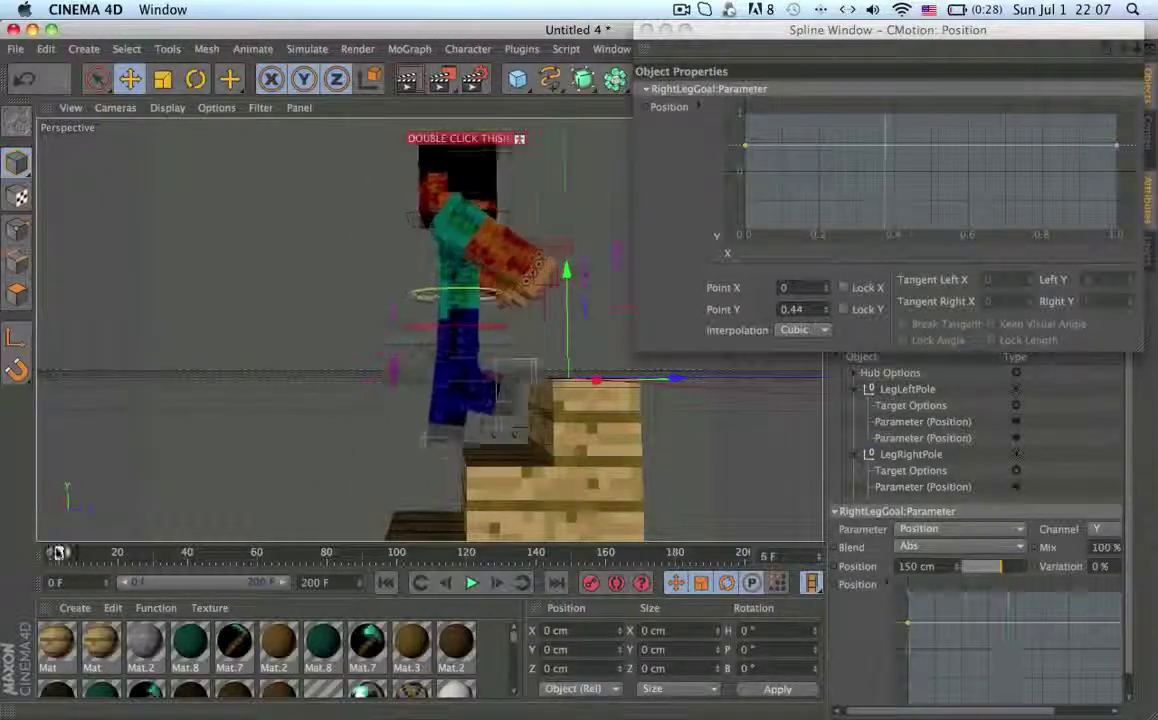
{"action": "mouse_move", "coordinate": [869, 31]}
{"action": "left_mouse_down"}
{"action": "mouse_move", "coordinate": [468, 464]}
{"action": "mouse_move", "coordinate": [876, 31]}
{"action": "left_mouse_up"}
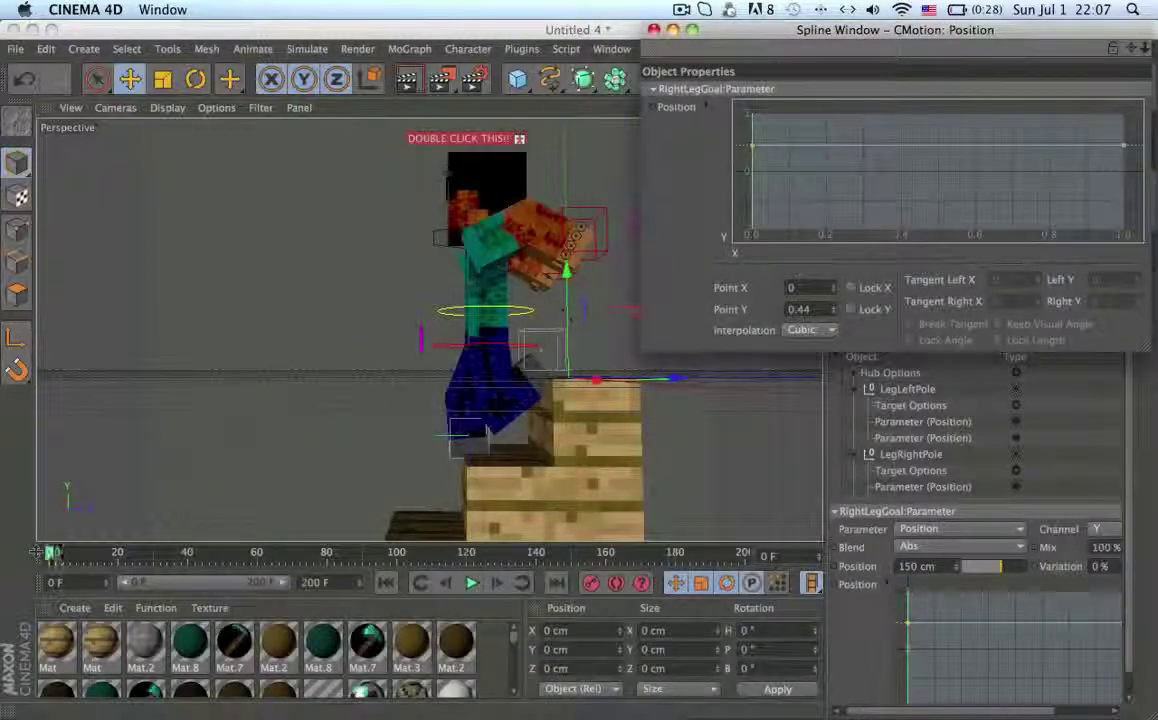
- At frame 4, add an X-locked point to the Control's Y position curve and adjust its height
{"action": "left_click_drag", "start_coordinate": [50, 553], "coordinate": [65, 553]}
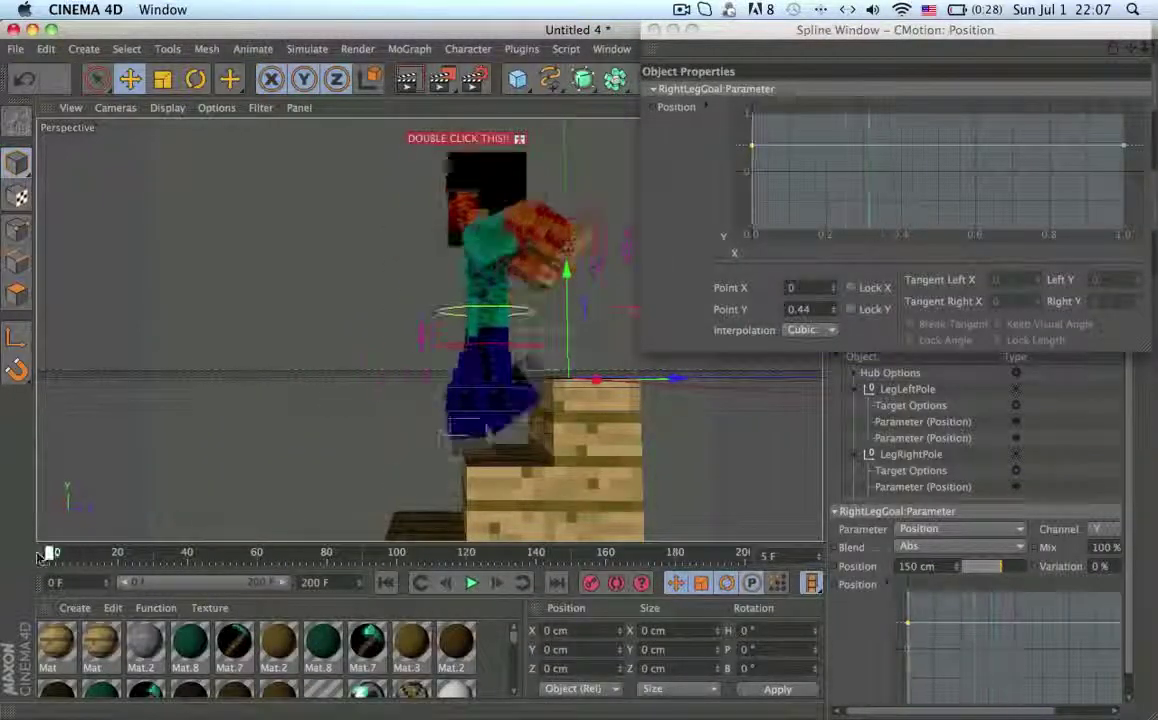
{"action": "scroll", "coordinate": [918, 440], "scroll_direction": "down", "scroll_amount": 4}
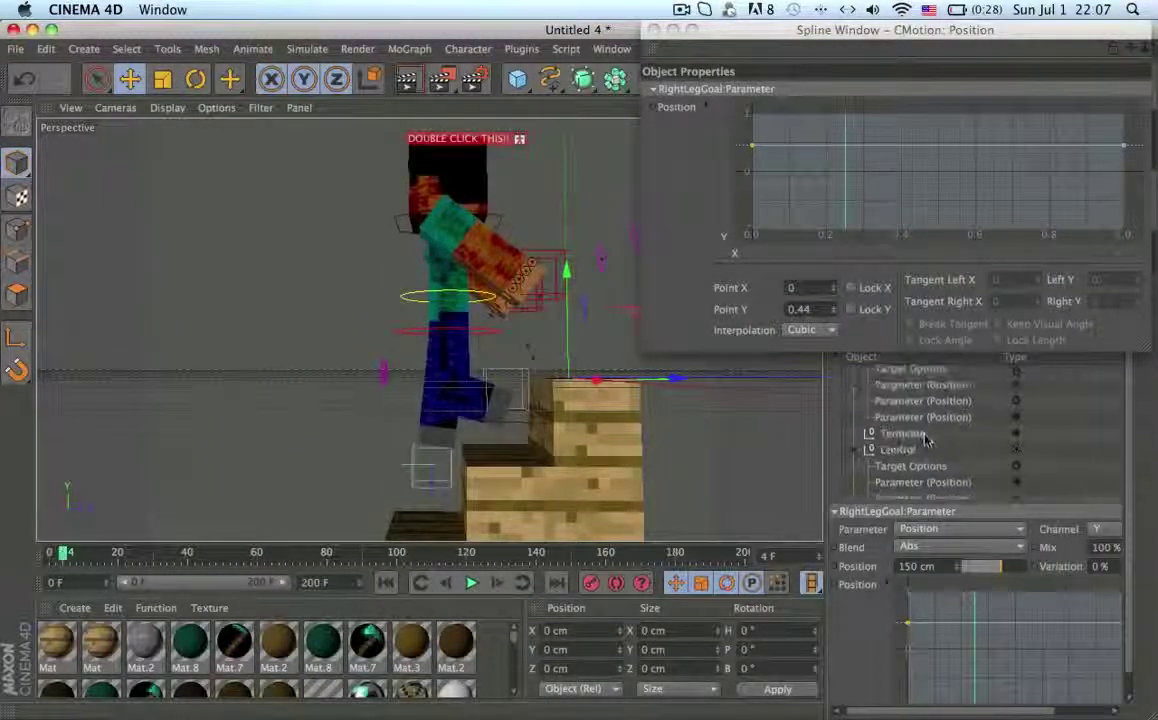
{"action": "scroll", "coordinate": [918, 440], "scroll_direction": "up", "scroll_amount": 2}
{"action": "left_click", "coordinate": [922, 403]}
{"action": "left_click_drag", "start_coordinate": [845, 145], "coordinate": [847, 158]}
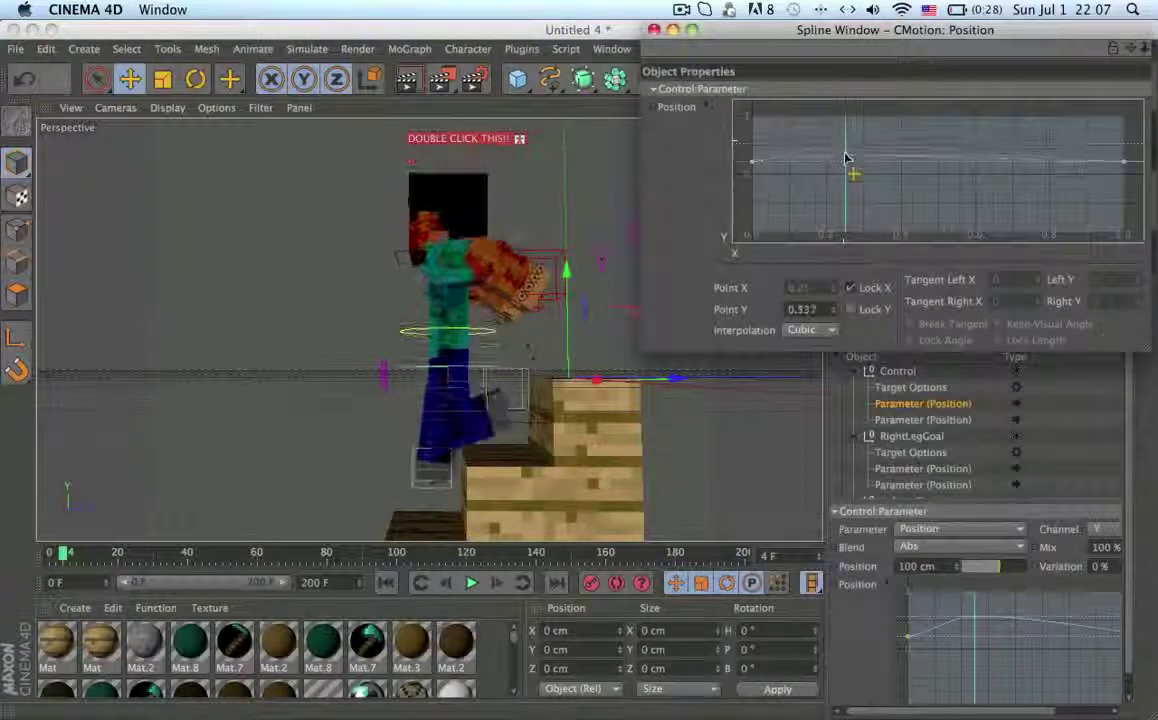
- Add an X-locked point to the Control's Z position curve at frame 4, set to Y -0.33, and scrub to check it
{"action": "left_click", "coordinate": [930, 420]}
{"action": "right_click", "coordinate": [954, 652]}
{"action": "left_click", "coordinate": [958, 703]}
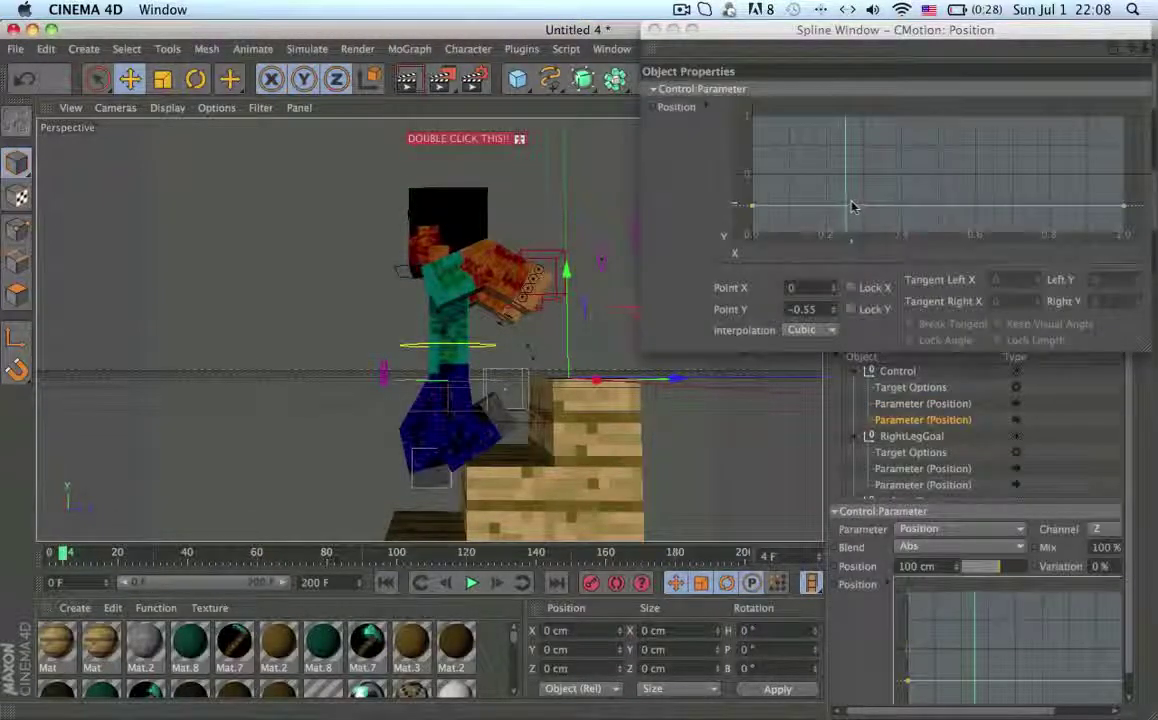
{"action": "left_click", "coordinate": [846, 196], "text": "ctrl"}
{"action": "left_click_drag", "start_coordinate": [847, 199], "coordinate": [848, 198]}
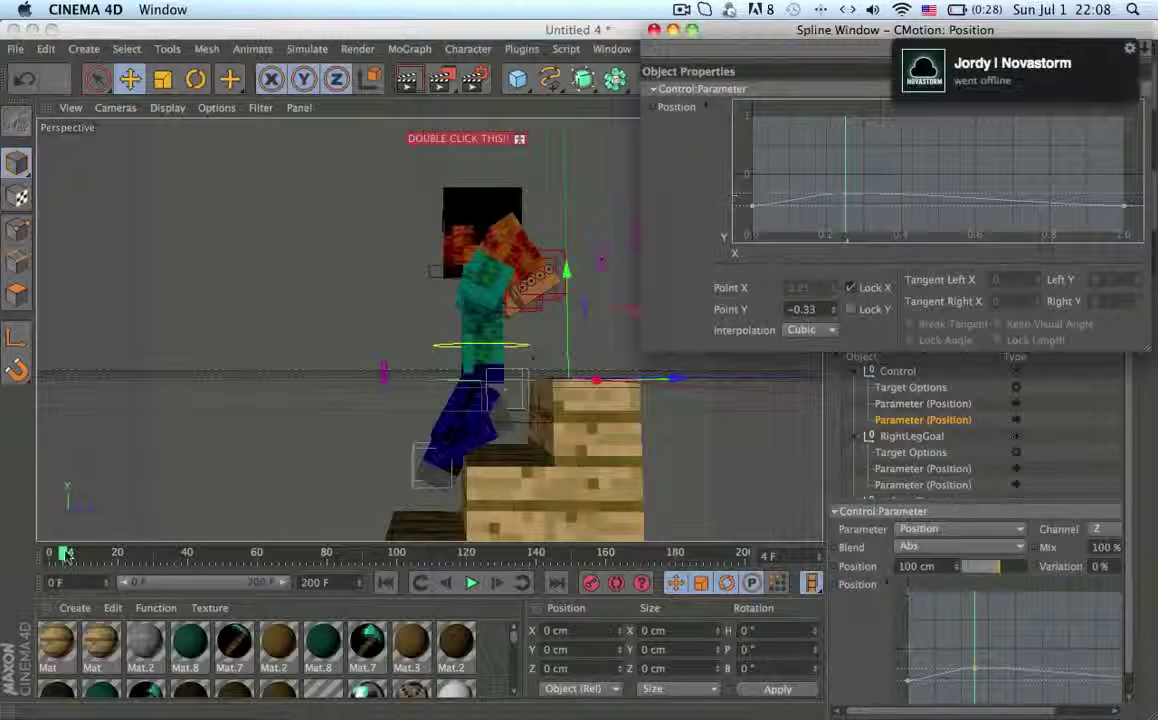
{"action": "left_click_drag", "start_coordinate": [66, 555], "coordinate": [40, 580]}
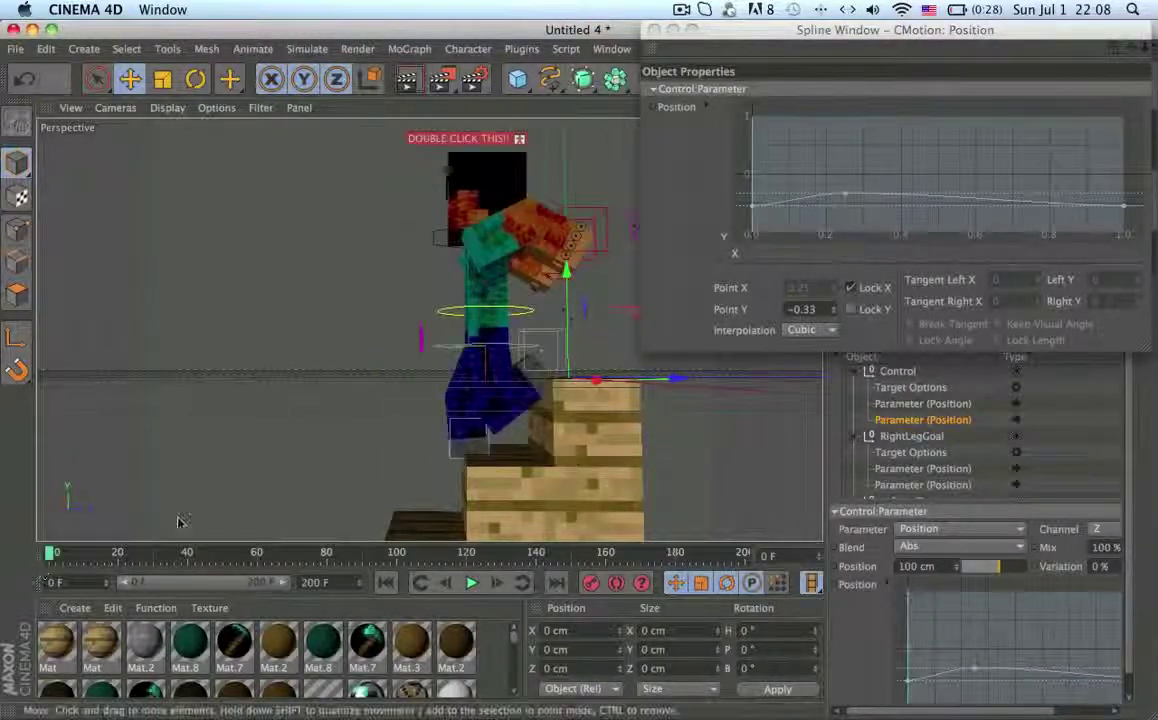
- At frame 4, add X-locked points to the RightLegGoal's Z and Y position curves, with the Y curve's point at about 0.3
{"action": "left_click", "coordinate": [64, 552]}
{"action": "left_click", "coordinate": [922, 484]}
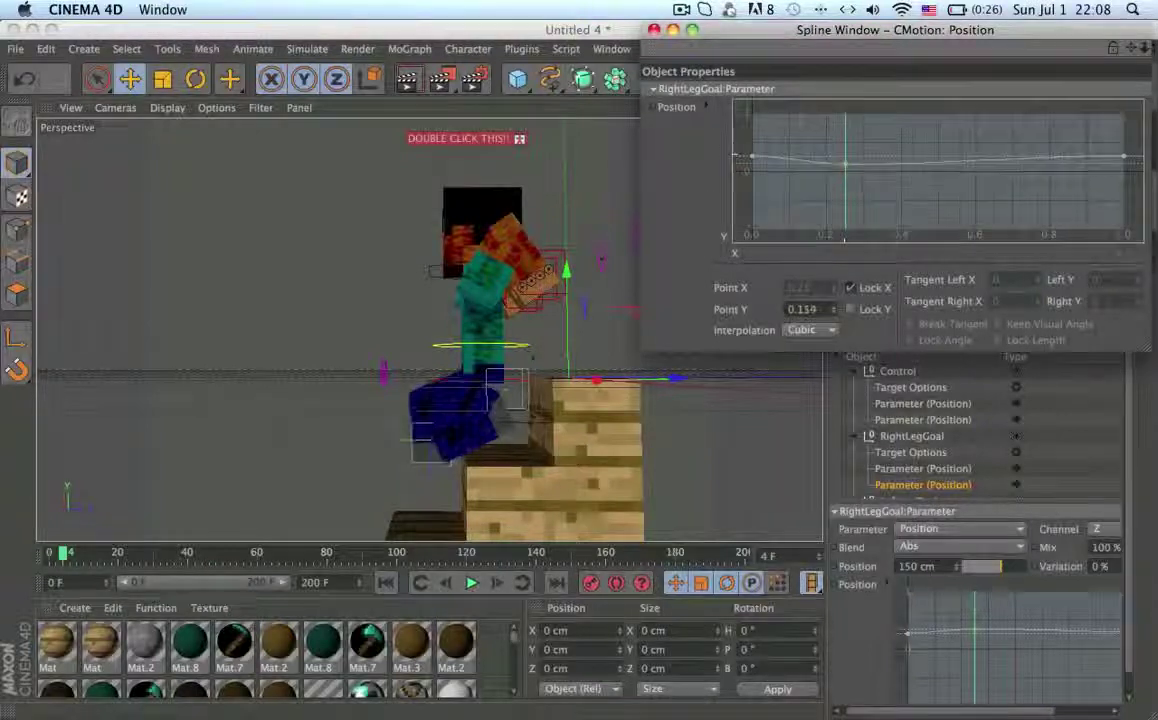
{"action": "left_click", "coordinate": [922, 468], "text": "shift"}
{"action": "right_click", "coordinate": [749, 716]}
{"action": "right_click", "coordinate": [950, 650]}
{"action": "left_click", "coordinate": [887, 538]}
{"action": "left_click", "coordinate": [922, 468]}
{"action": "left_click", "coordinate": [849, 134], "text": "ctrl"}
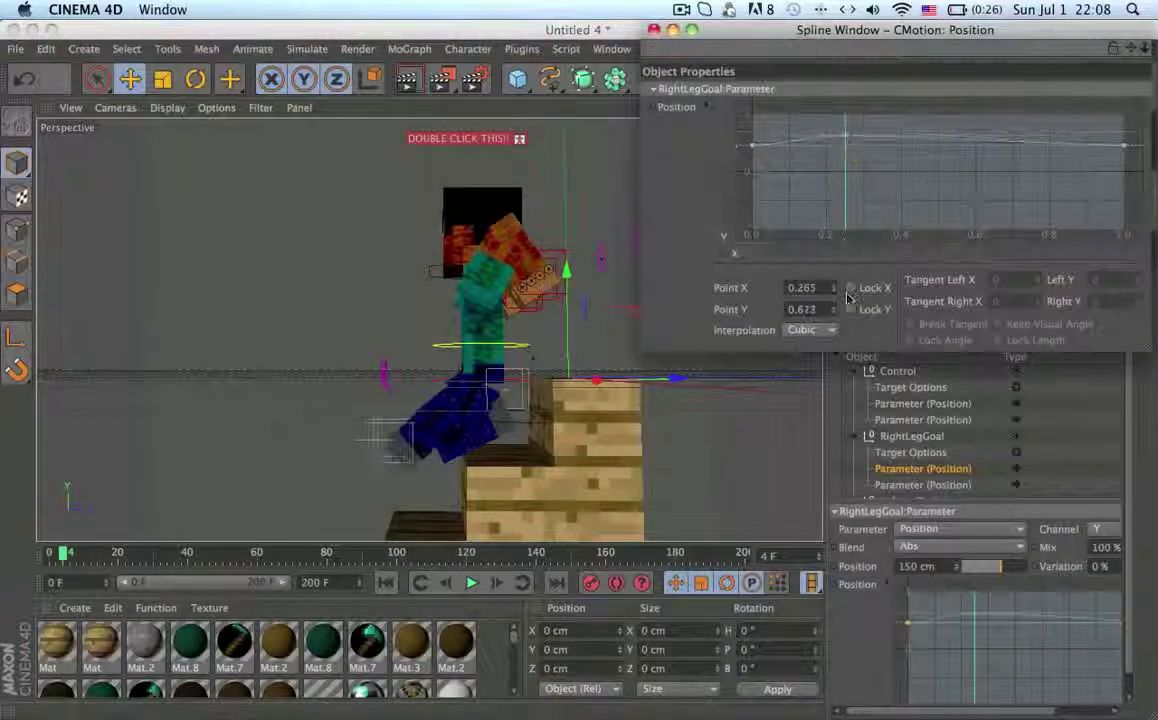
{"action": "left_click_drag", "start_coordinate": [843, 136], "coordinate": [846, 156]}
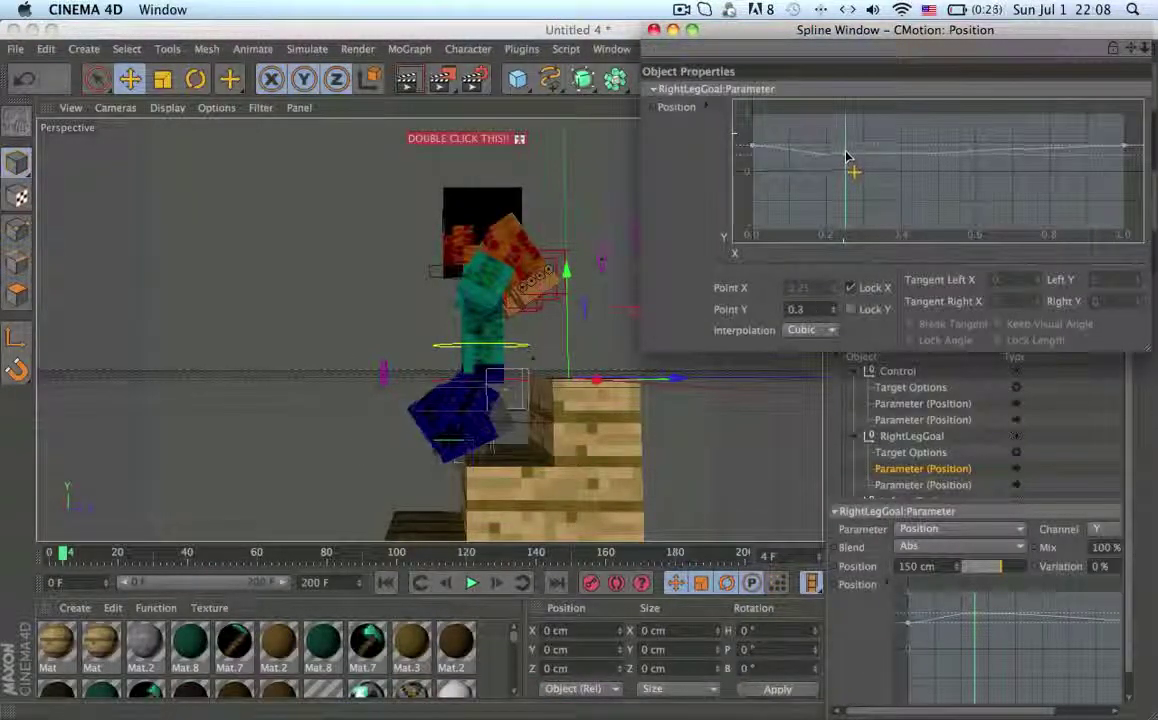
- Raise the Control's Y position point at frame 4 to about 0.48 and lower the RightLegGoal's Y position point to about 0.25
{"action": "left_click", "coordinate": [922, 403]}
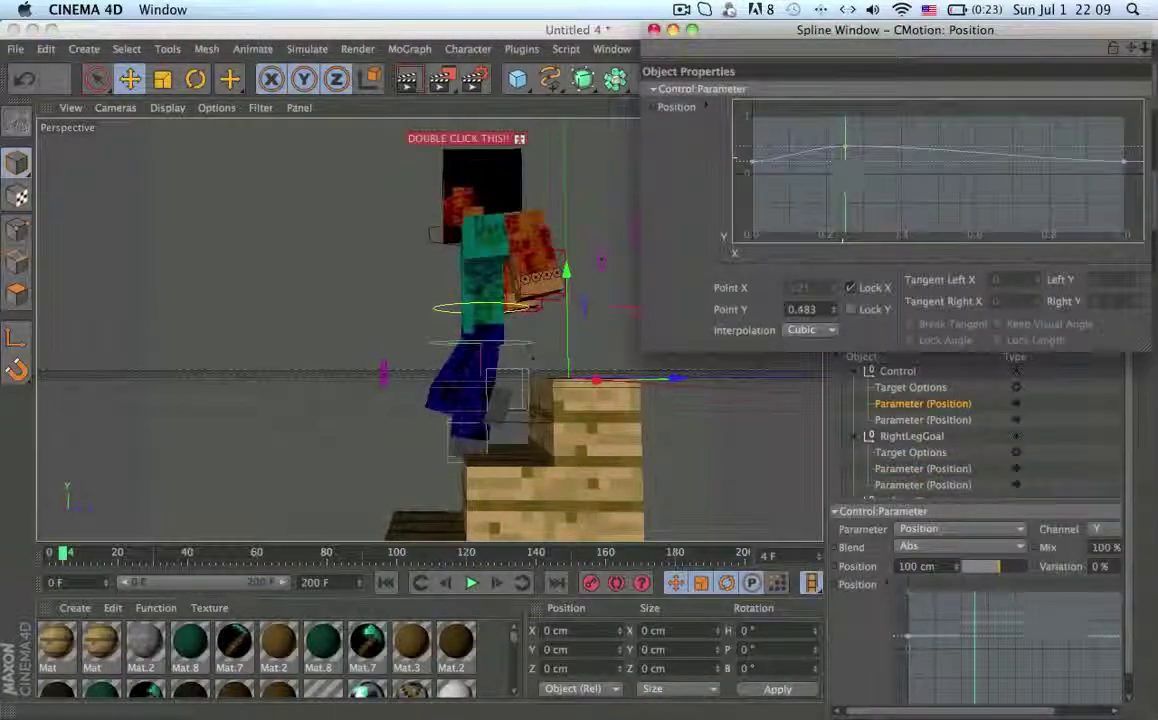
{"action": "left_click", "coordinate": [922, 468]}
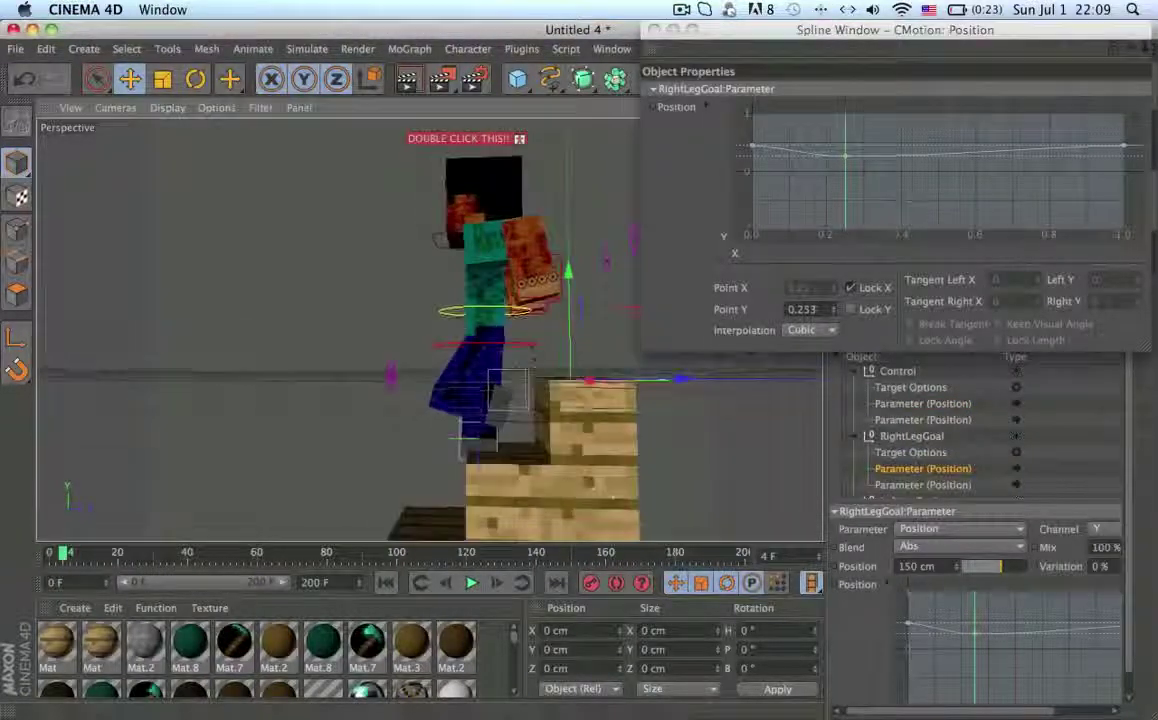
- Adjust the RightLegGoal's Z position point at frame 4, set its Y position point to 0.3, and scrub to check the step
{"action": "left_click", "coordinate": [922, 485]}
{"action": "right_click", "coordinate": [902, 657]}
{"action": "left_click", "coordinate": [980, 709]}
{"action": "left_click", "coordinate": [845, 168], "text": "ctrl"}
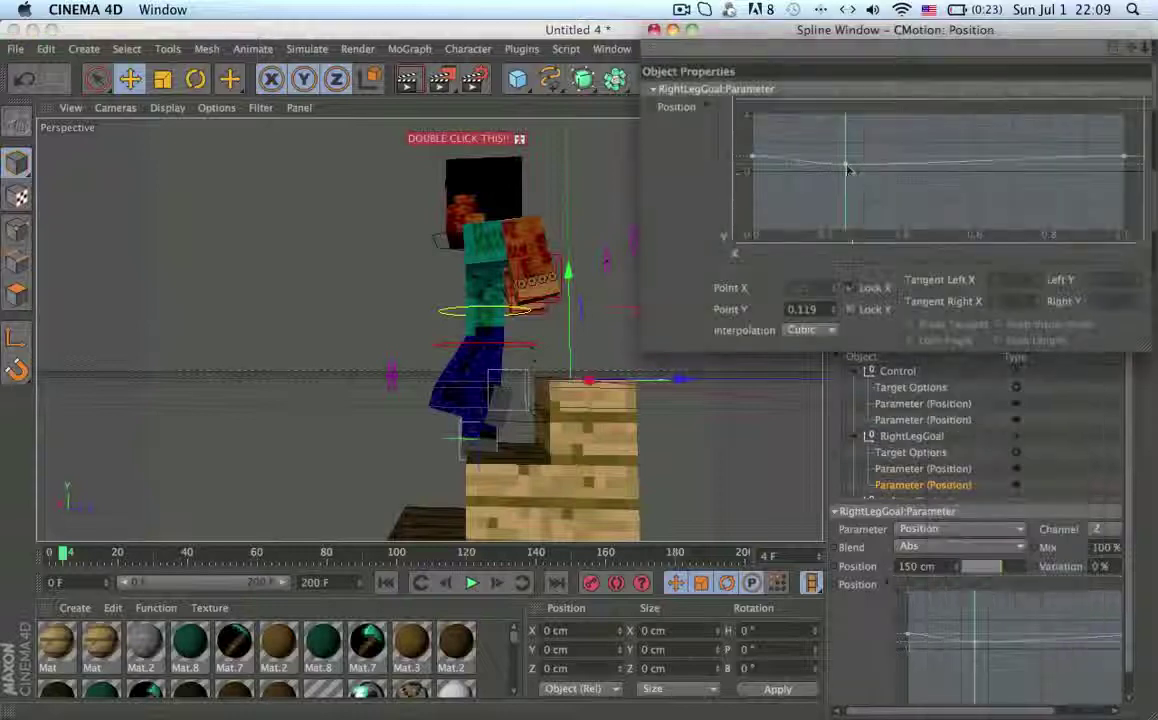
{"action": "mouse_move", "coordinate": [845, 190]}
{"action": "left_mouse_down"}
{"action": "mouse_move", "coordinate": [879, 138]}
{"action": "mouse_move", "coordinate": [842, 187]}
{"action": "left_mouse_up"}
{"action": "left_click", "coordinate": [922, 468]}
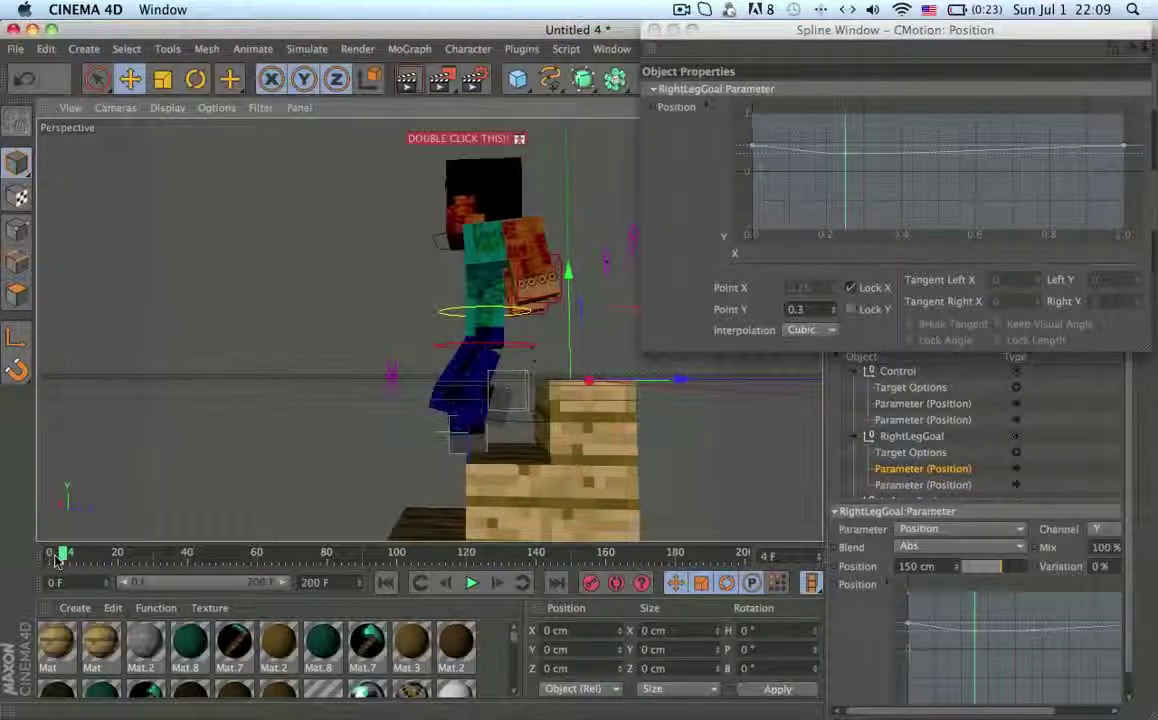
{"action": "left_click_drag", "start_coordinate": [57, 561], "coordinate": [63, 560]}
{"action": "left_click", "coordinate": [681, 9]}
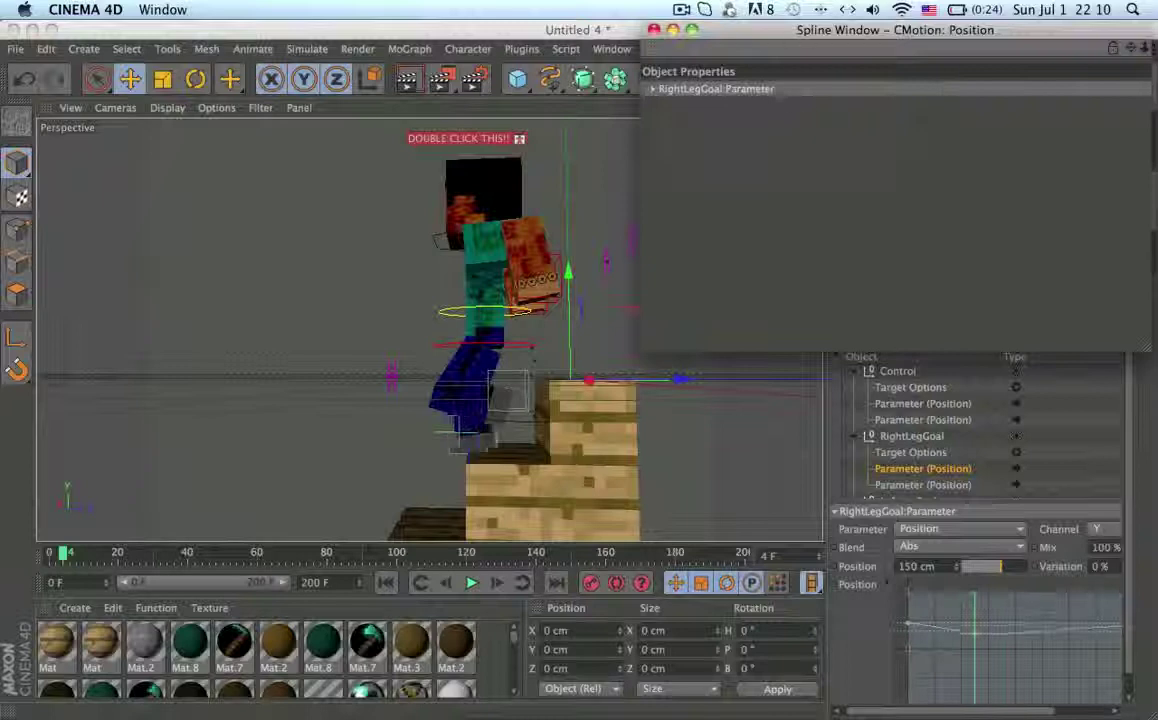
{"action": "right_click", "coordinate": [990, 345]}
{"action": "key", "text": "Escape"}
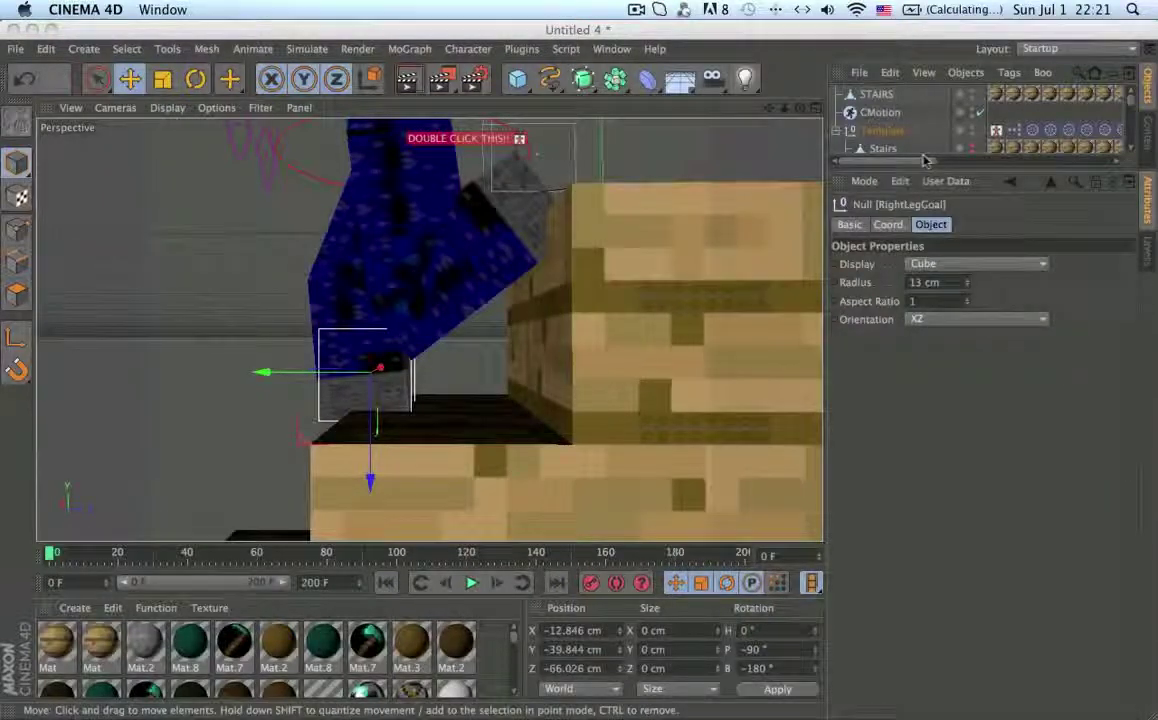
{"action": "left_click_drag", "start_coordinate": [380, 305], "coordinate": [655, 328], "text": "alt"}
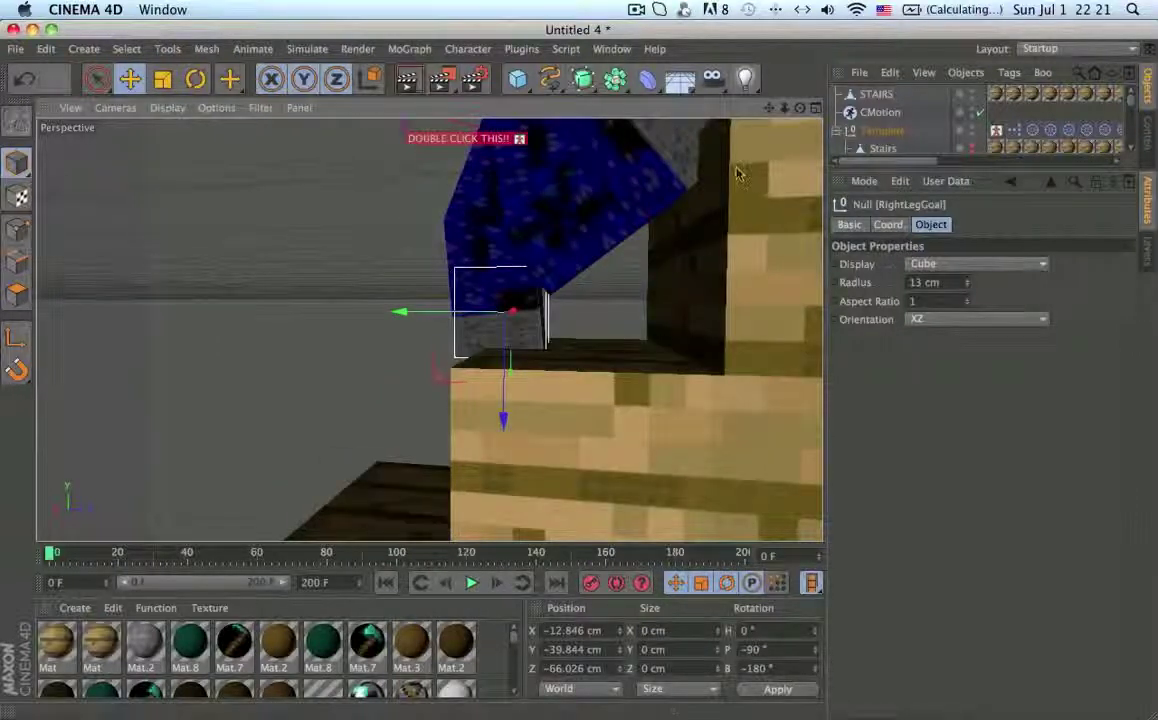
{"action": "left_click_drag", "start_coordinate": [737, 173], "coordinate": [543, 343], "text": "alt"}
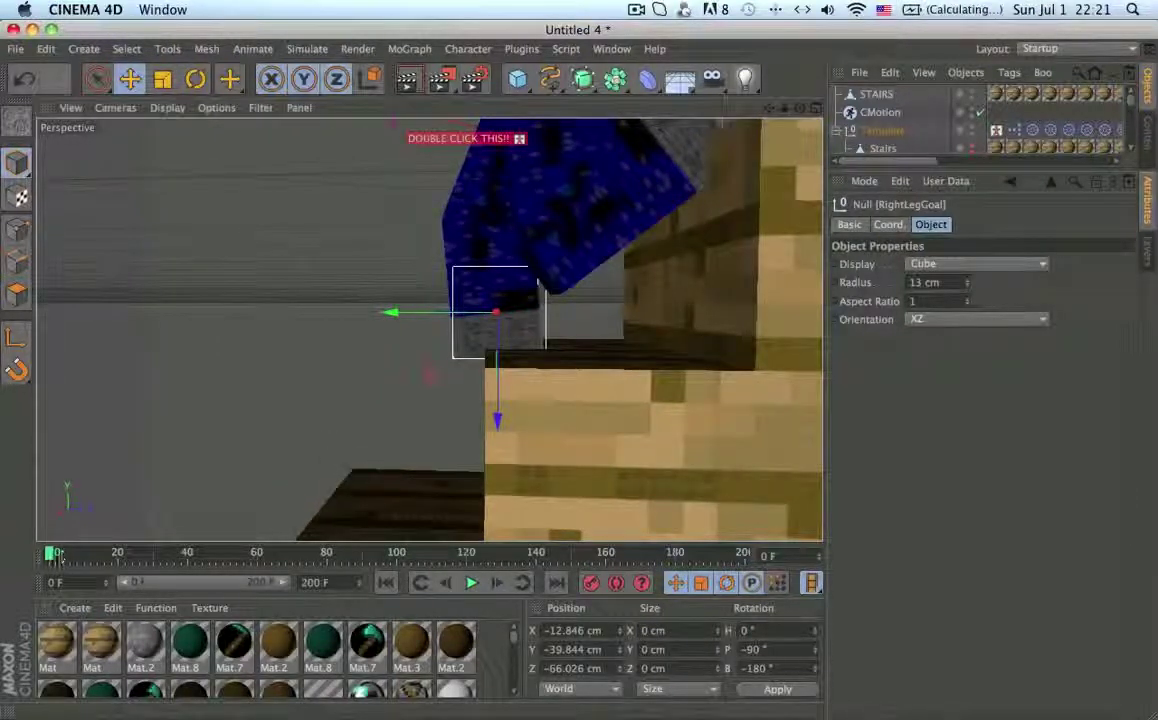
{"action": "mouse_move", "coordinate": [54, 557]}
{"action": "left_mouse_down"}
{"action": "mouse_move", "coordinate": [67, 562]}
{"action": "mouse_move", "coordinate": [50, 558]}
{"action": "left_mouse_up"}
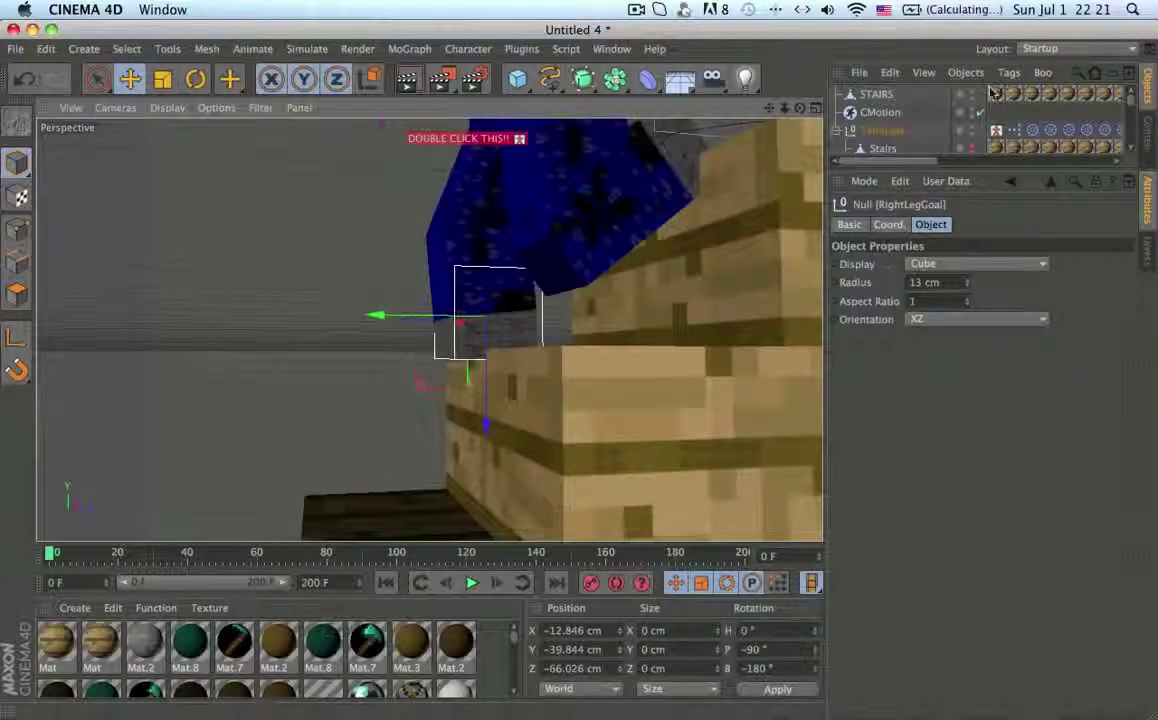
- Remove the frame 4 points from the RightLegGoal's Y and Z position curves in CMotion
{"action": "scroll", "coordinate": [910, 131], "scroll_direction": "down", "scroll_amount": 1}
{"action": "left_click", "coordinate": [904, 126]}
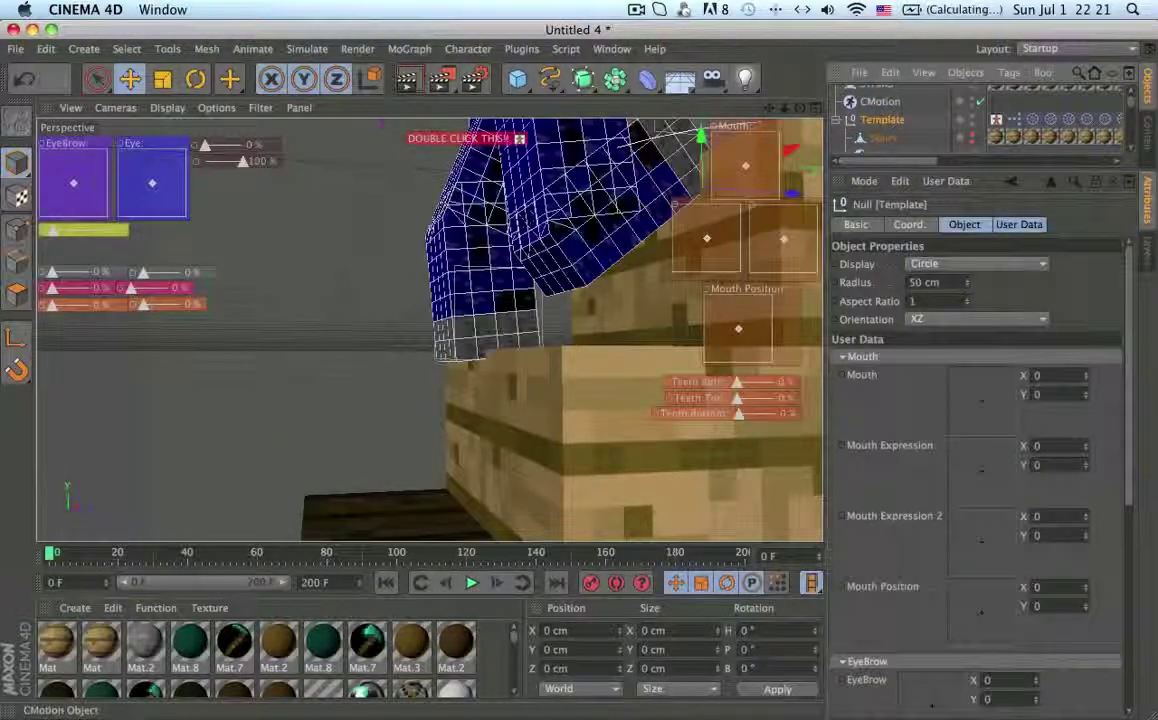
{"action": "left_click", "coordinate": [880, 101]}
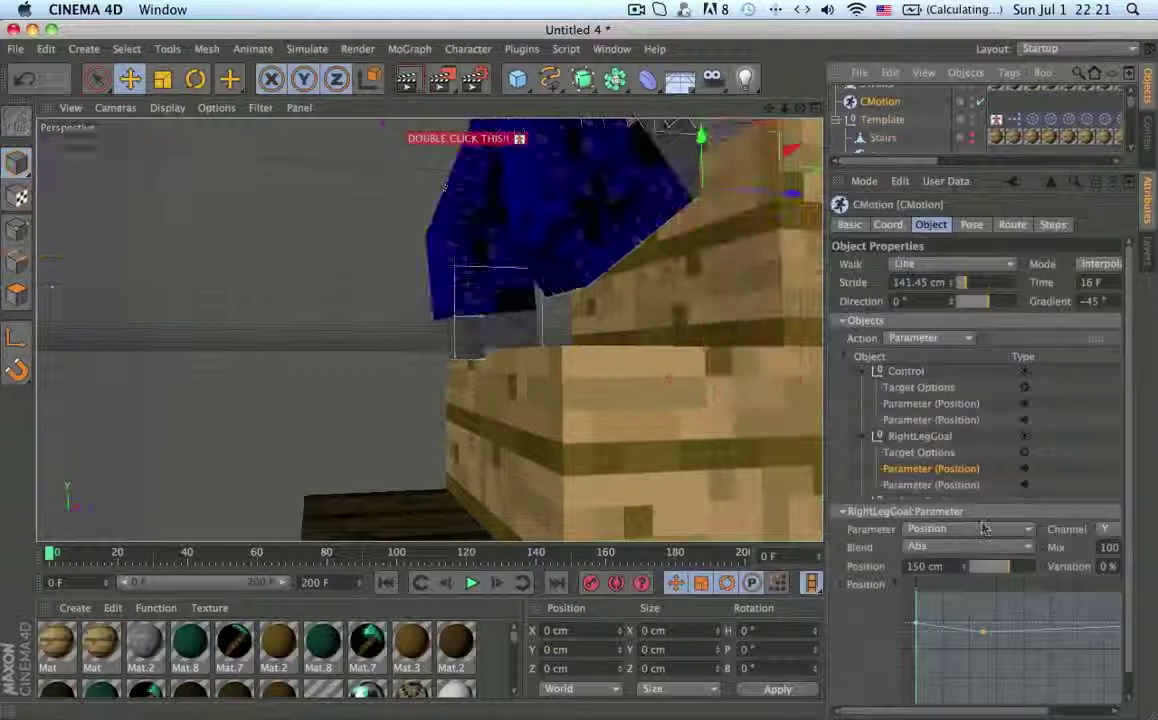
{"action": "left_click", "coordinate": [982, 634]}
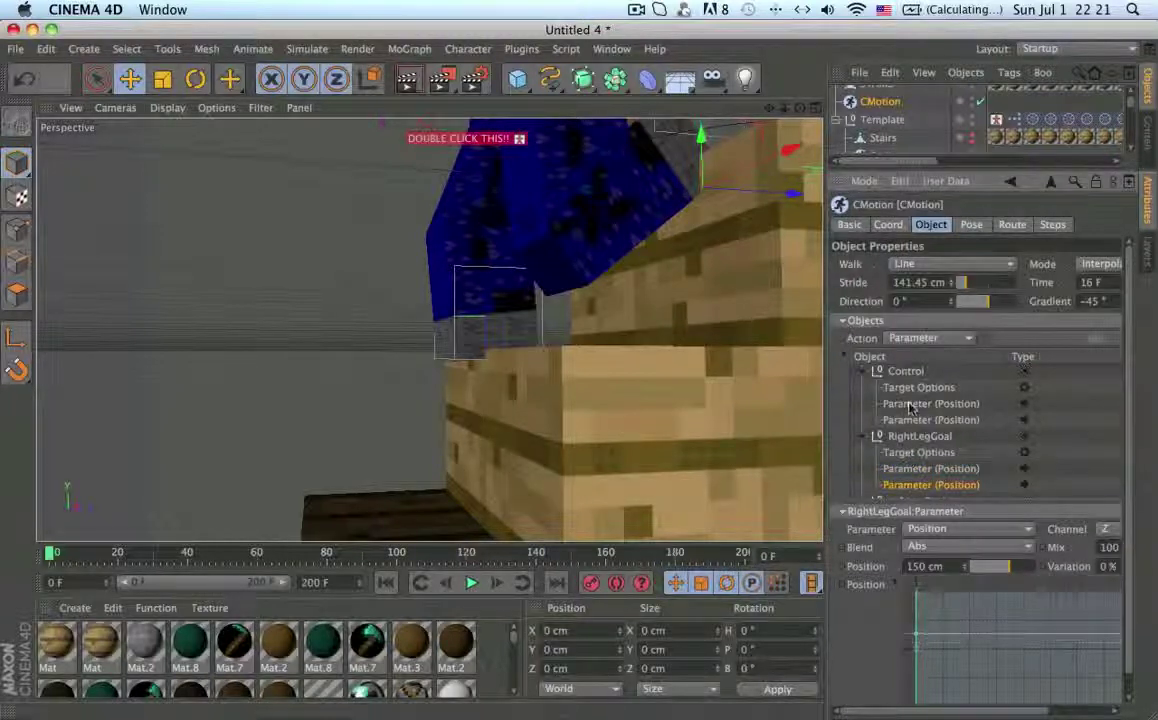
{"action": "key", "text": "Delete"}
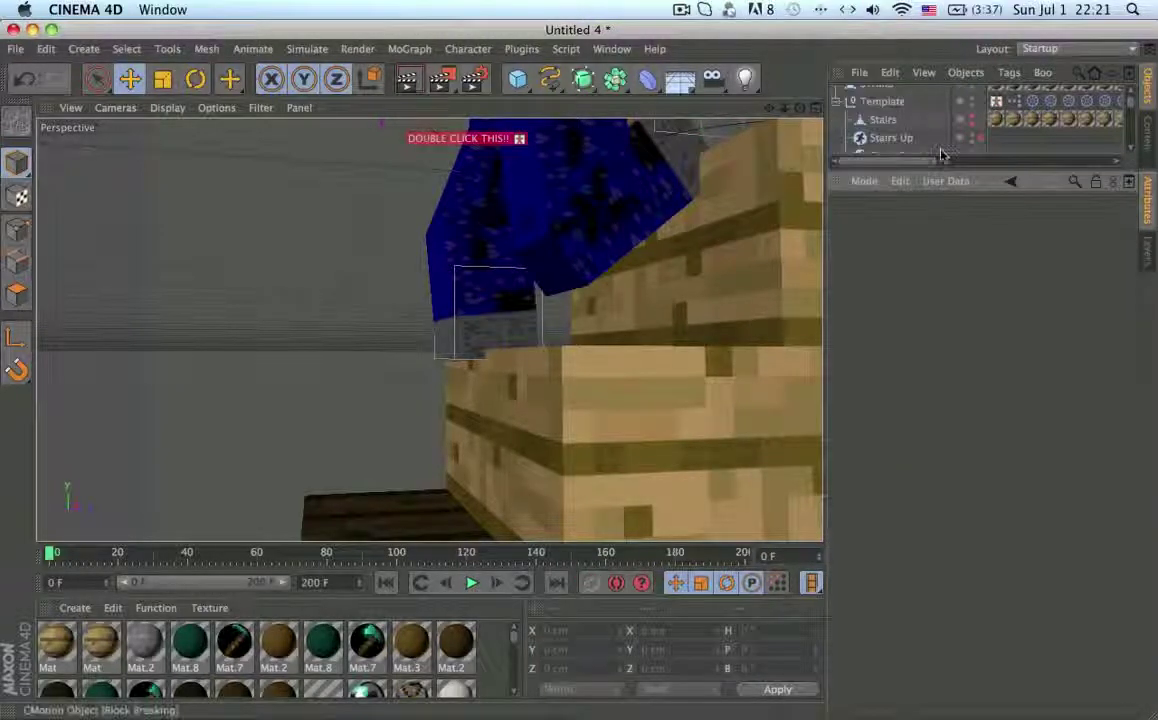
{"action": "key", "text": "super+z"}
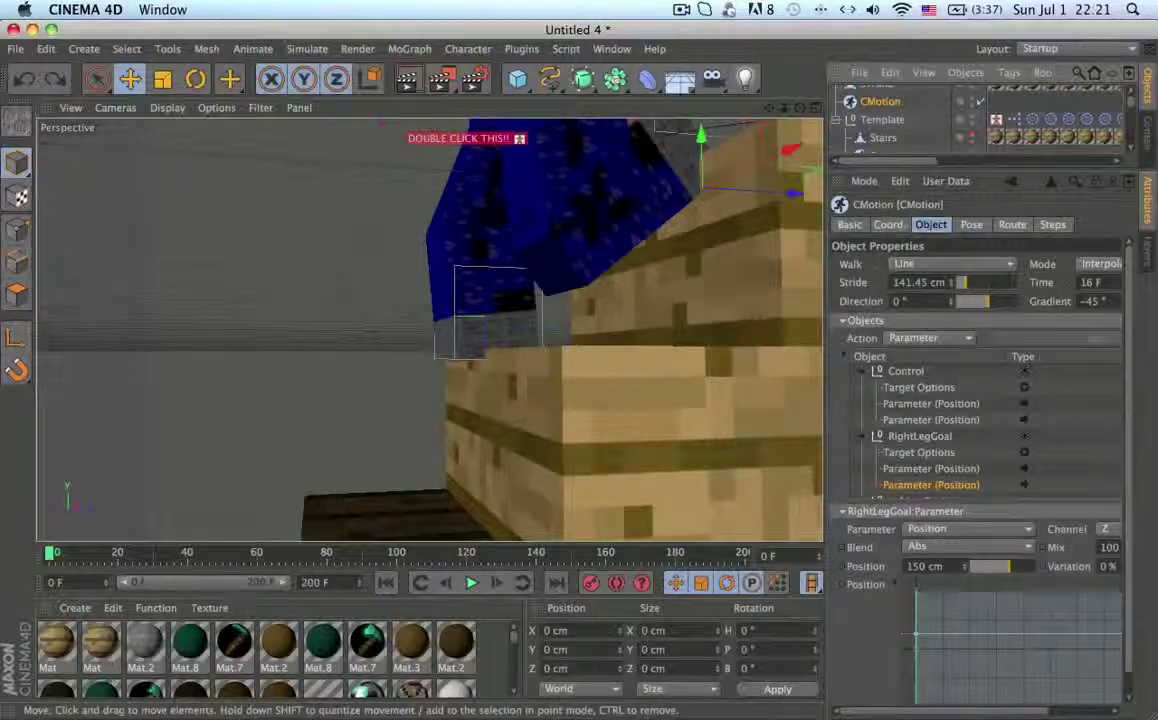
{"action": "left_click", "coordinate": [966, 469]}
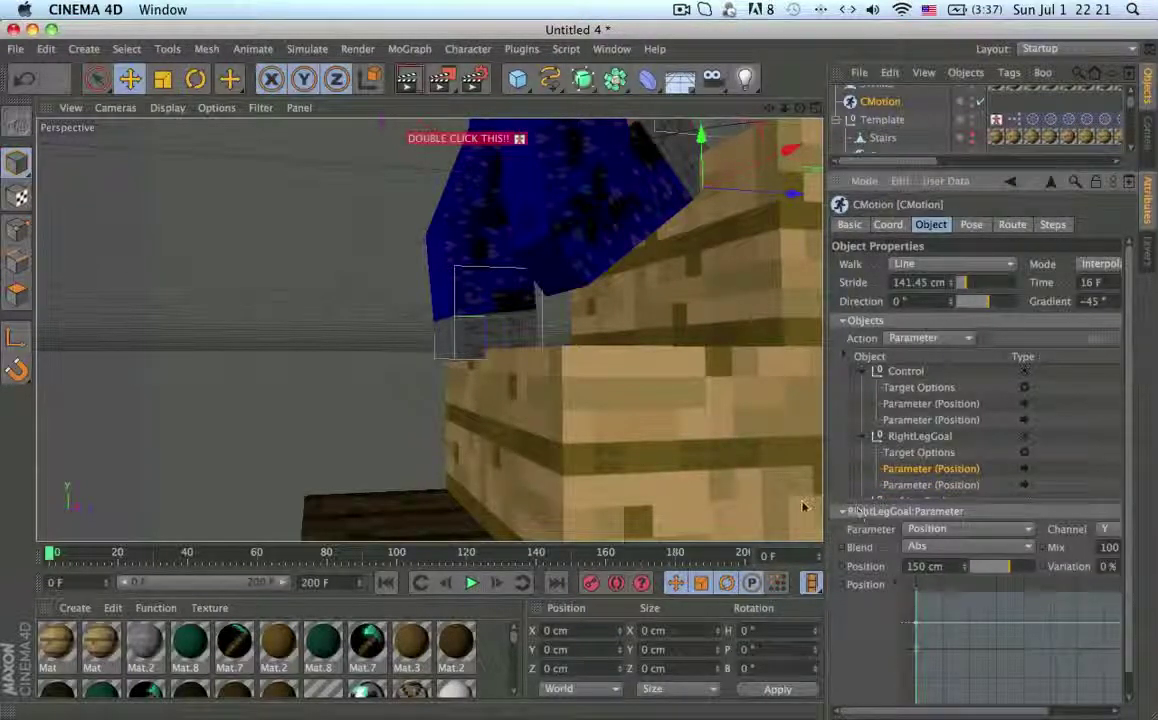
- Examine how the right foot meets the stair from several angles, play the animation, and return to frame 0
{"action": "left_click_drag", "start_coordinate": [716, 421], "coordinate": [665, 430], "text": "alt"}
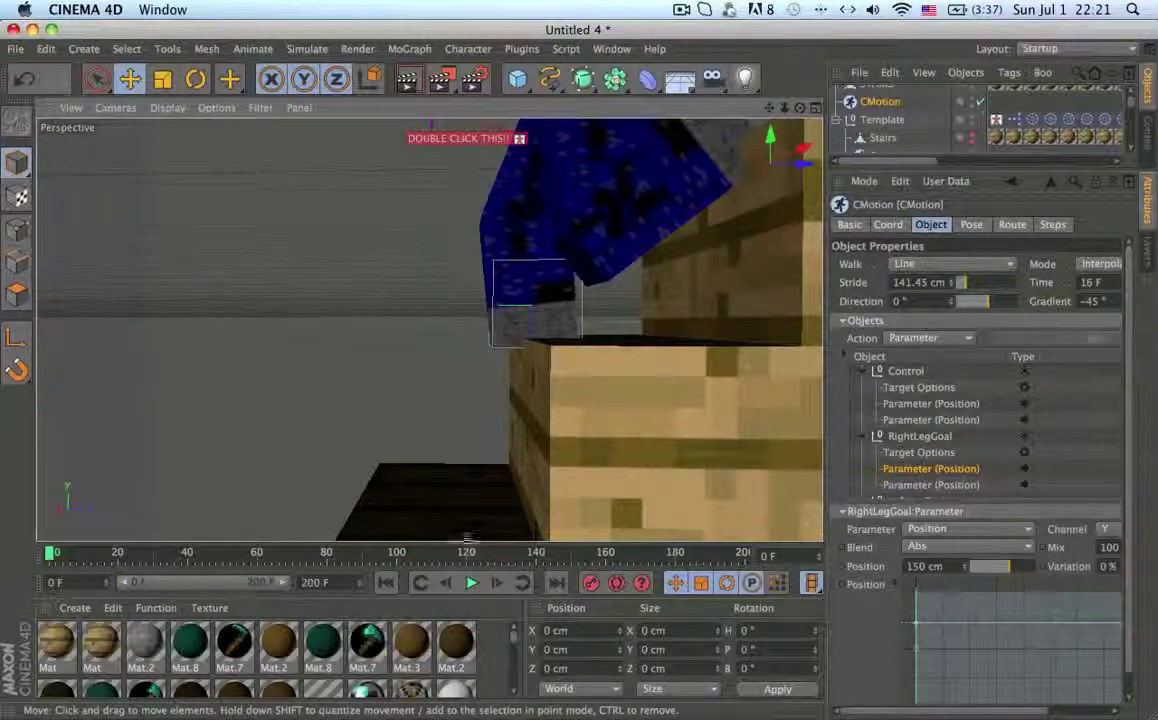
{"action": "left_click", "coordinate": [576, 688]}
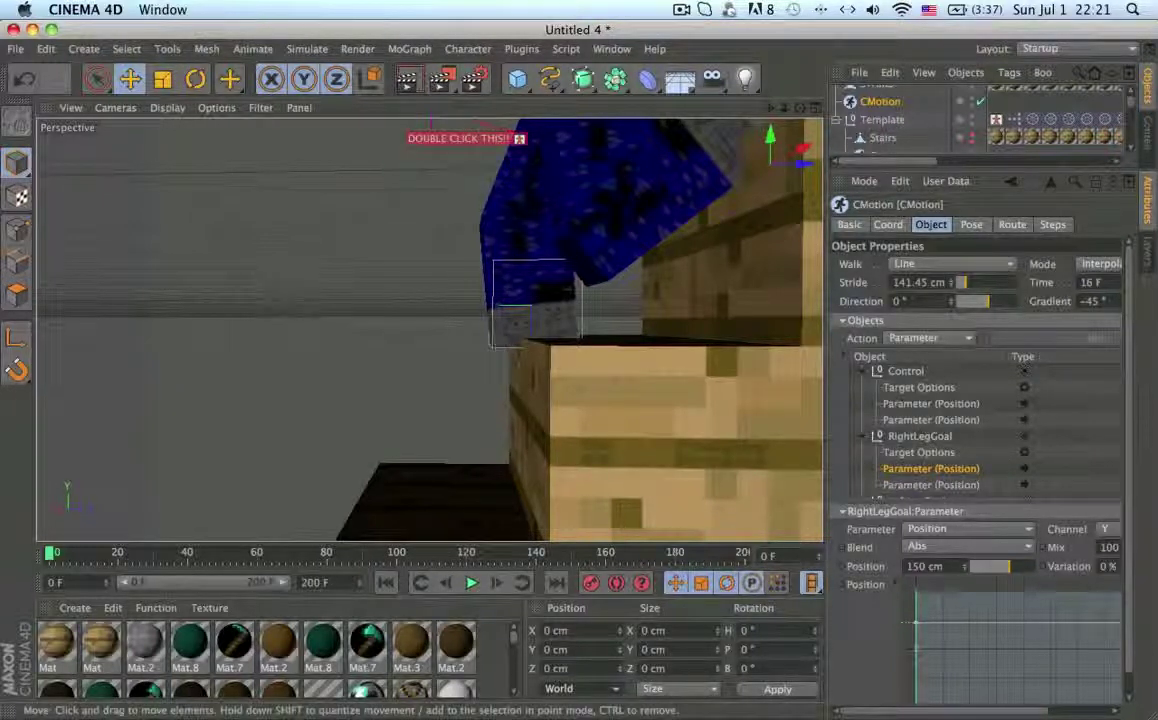
{"action": "middle_click_drag", "start_coordinate": [580, 302], "coordinate": [504, 300], "text": "alt"}
{"action": "left_click_drag", "start_coordinate": [462, 289], "coordinate": [355, 278], "text": "alt"}
{"action": "left_click_drag", "start_coordinate": [392, 338], "coordinate": [424, 363], "text": "alt"}
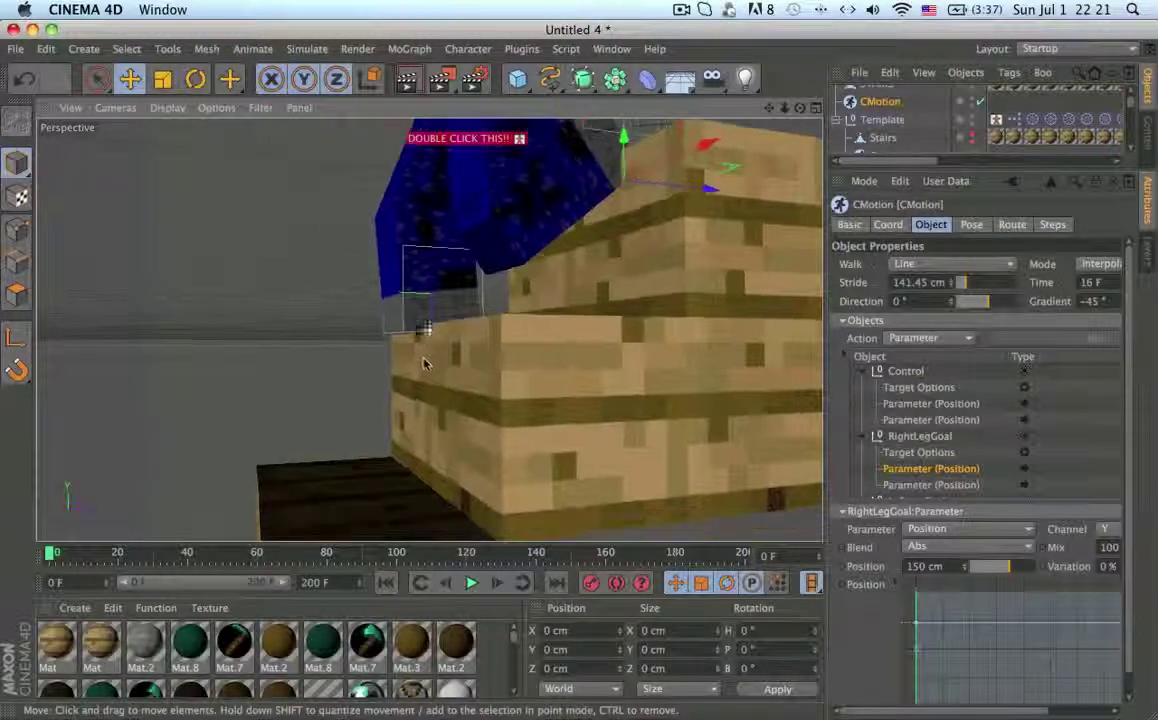
{"action": "scroll", "coordinate": [446, 277], "scroll_direction": "up", "scroll_amount": 5}
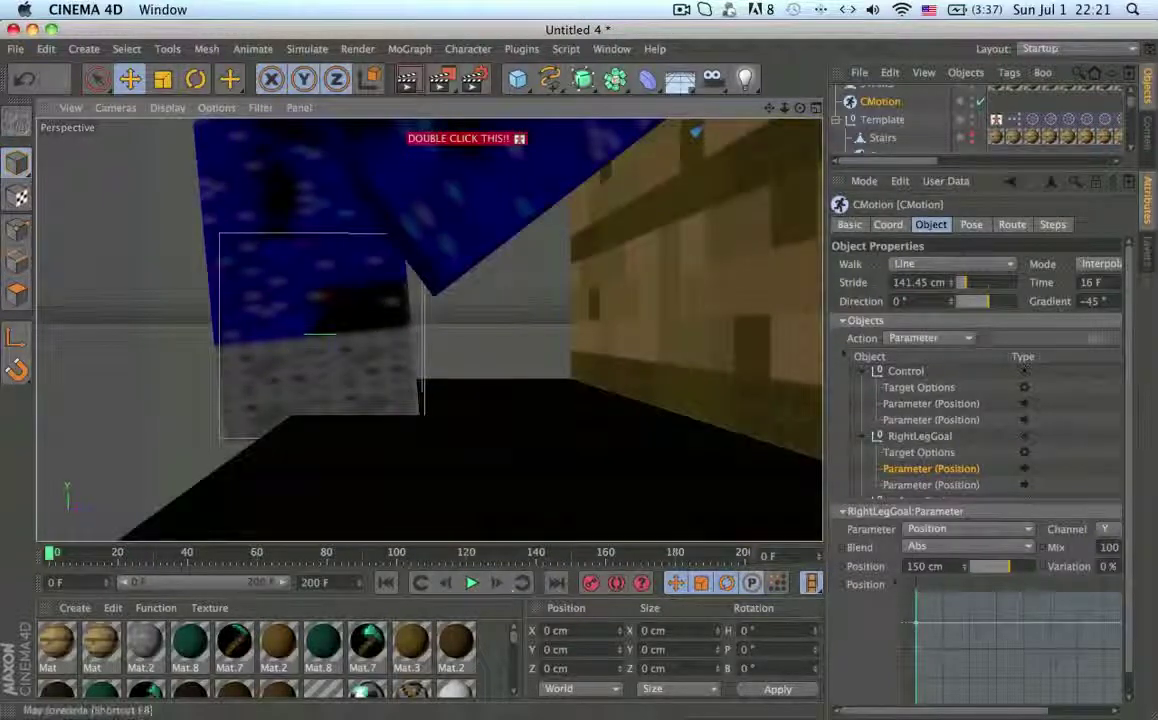
{"action": "left_click", "coordinate": [463, 587]}
{"action": "left_click", "coordinate": [469, 583]}
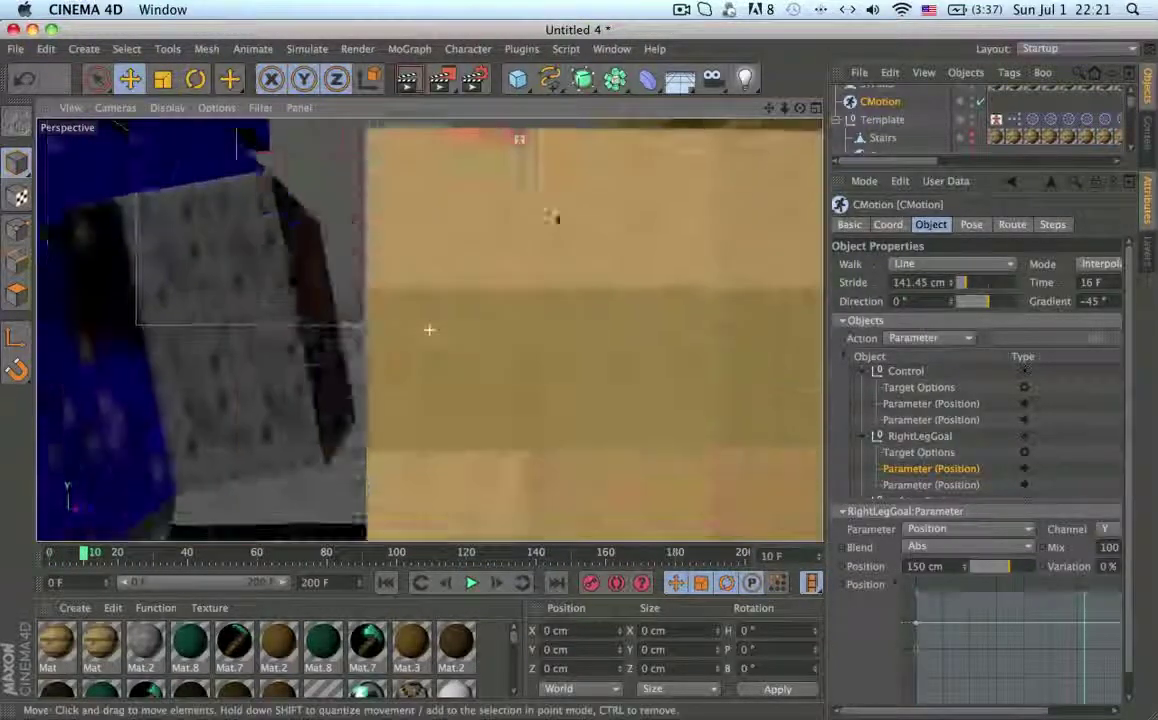
{"action": "scroll", "coordinate": [596, 270], "scroll_direction": "down", "scroll_amount": 3}
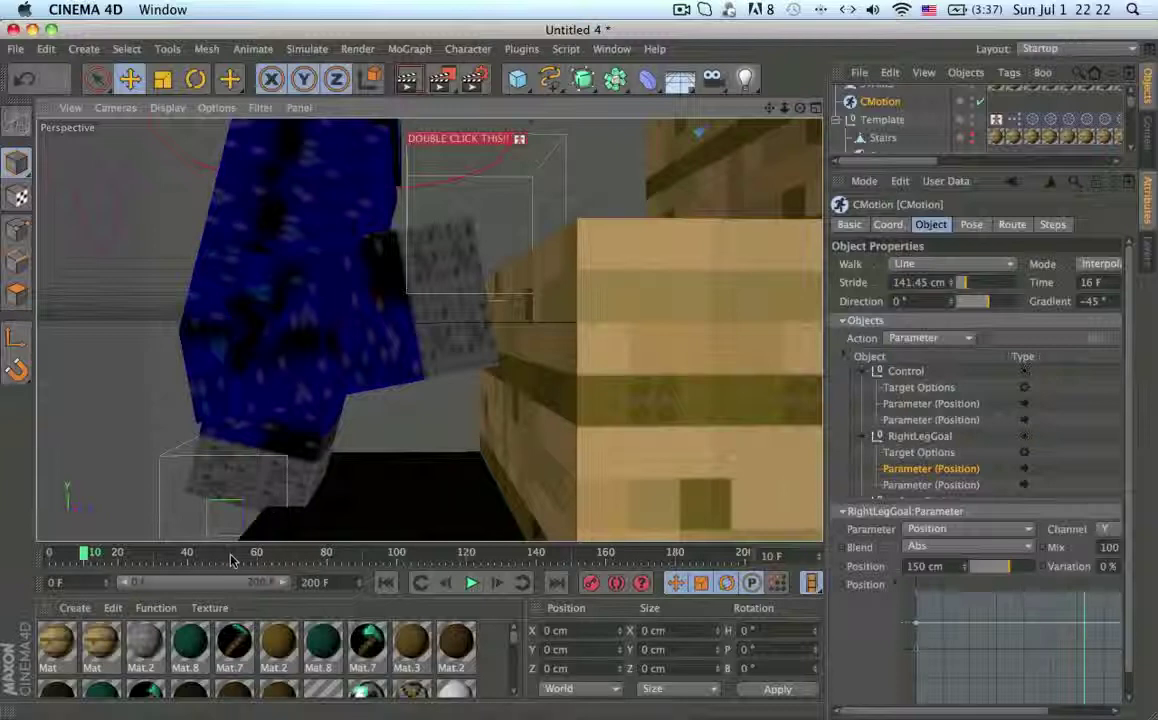
{"action": "left_click_drag", "start_coordinate": [223, 555], "coordinate": [9, 552]}
{"action": "middle_click_drag", "start_coordinate": [372, 377], "coordinate": [297, 509], "text": "alt"}
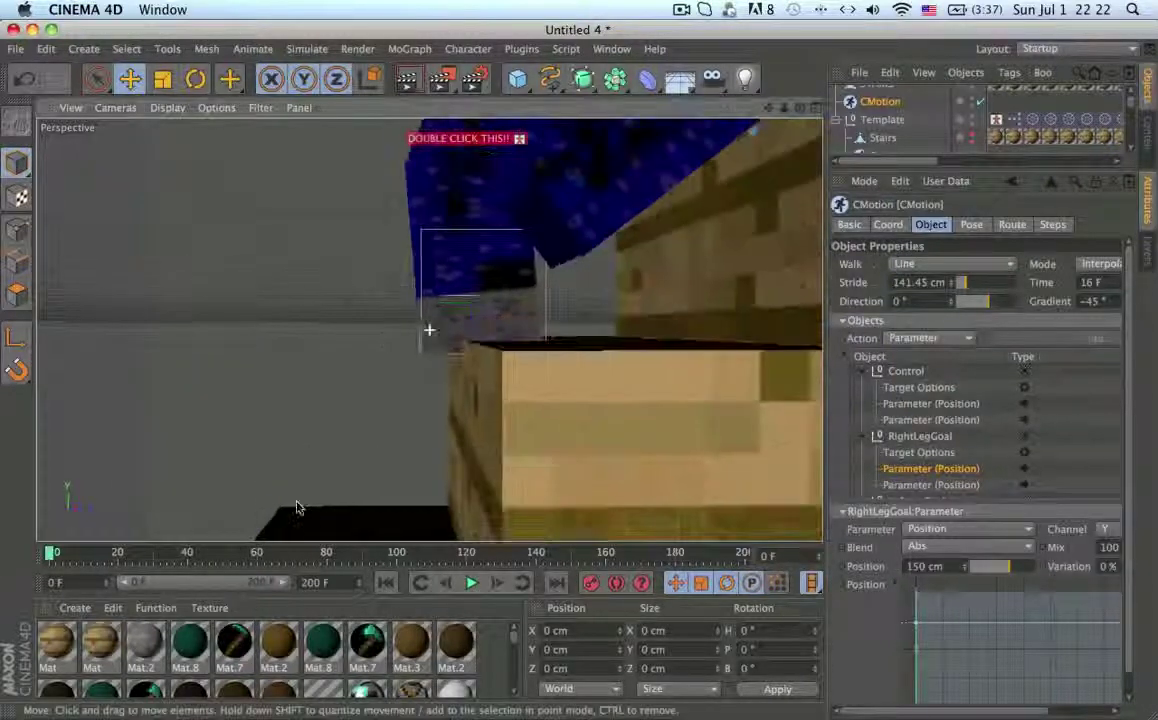
- Select the RightLegGoal and read its world position at frame 0
{"action": "left_click", "coordinate": [528, 322]}
{"action": "left_click", "coordinate": [565, 307]}
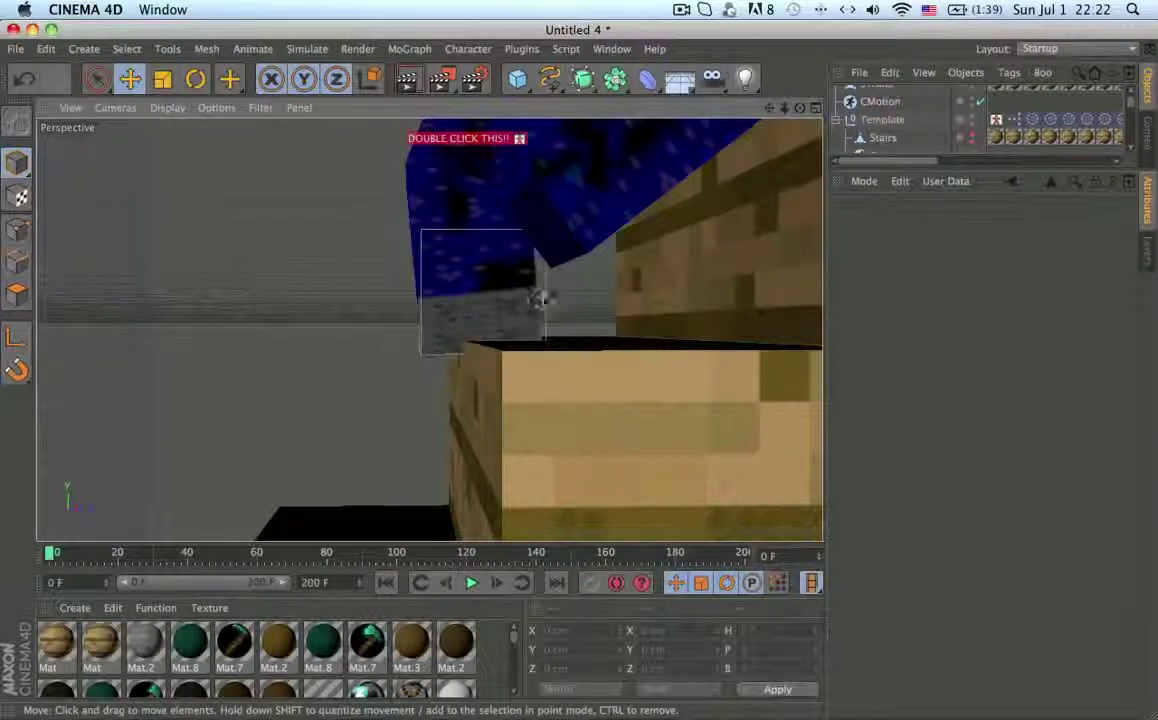
{"action": "left_click", "coordinate": [543, 300]}
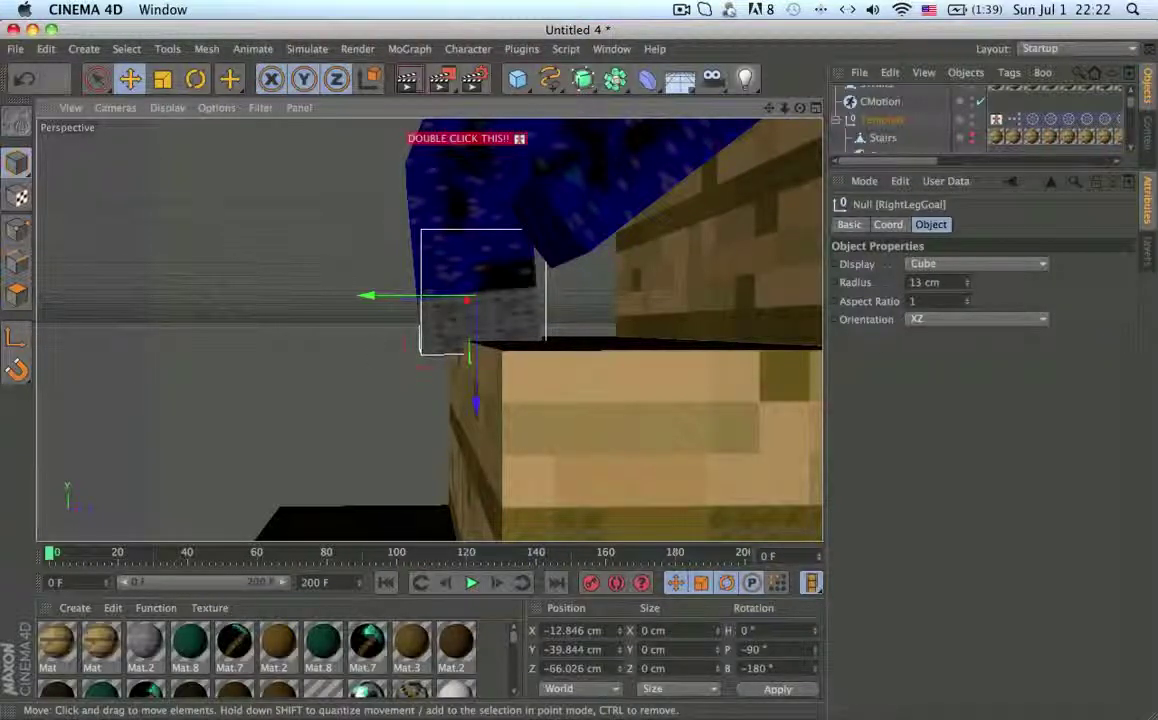
- Show the RightLegGoal's Y position curve in a separate spline window and add a point at frame 4
{"action": "left_click", "coordinate": [880, 101]}
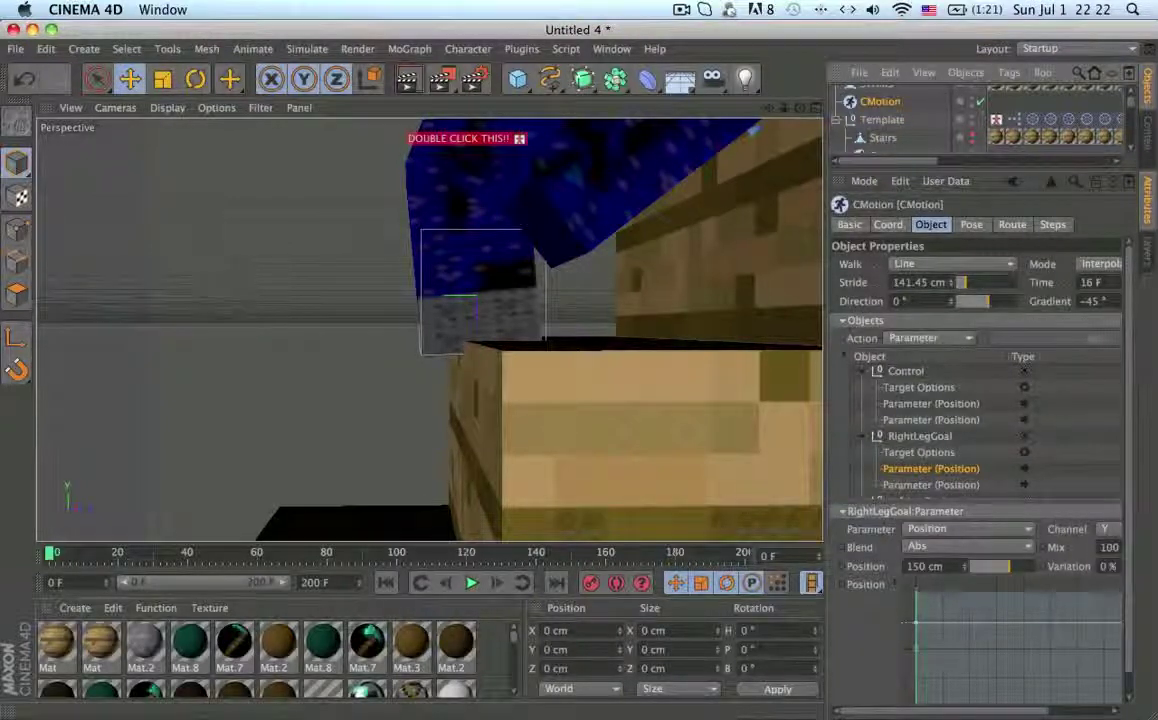
{"action": "right_click", "coordinate": [940, 641]}
{"action": "left_click", "coordinate": [1018, 707]}
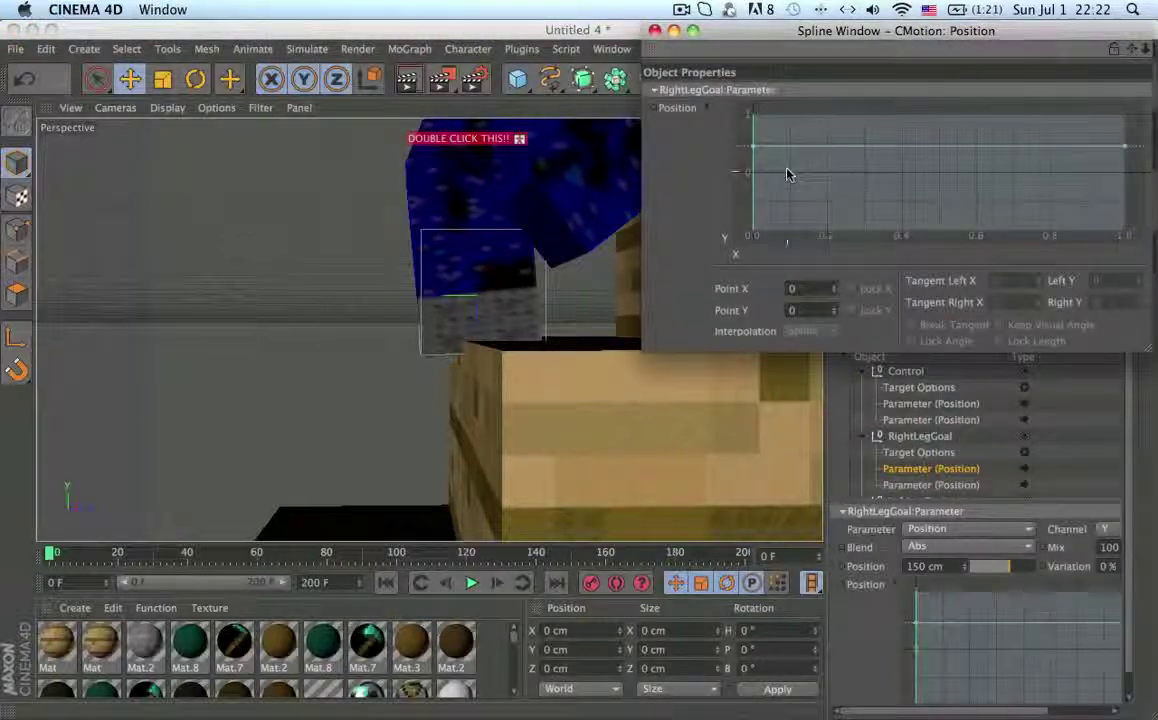
{"action": "left_click_drag", "start_coordinate": [50, 552], "coordinate": [65, 555]}
{"action": "left_click", "coordinate": [424, 384]}
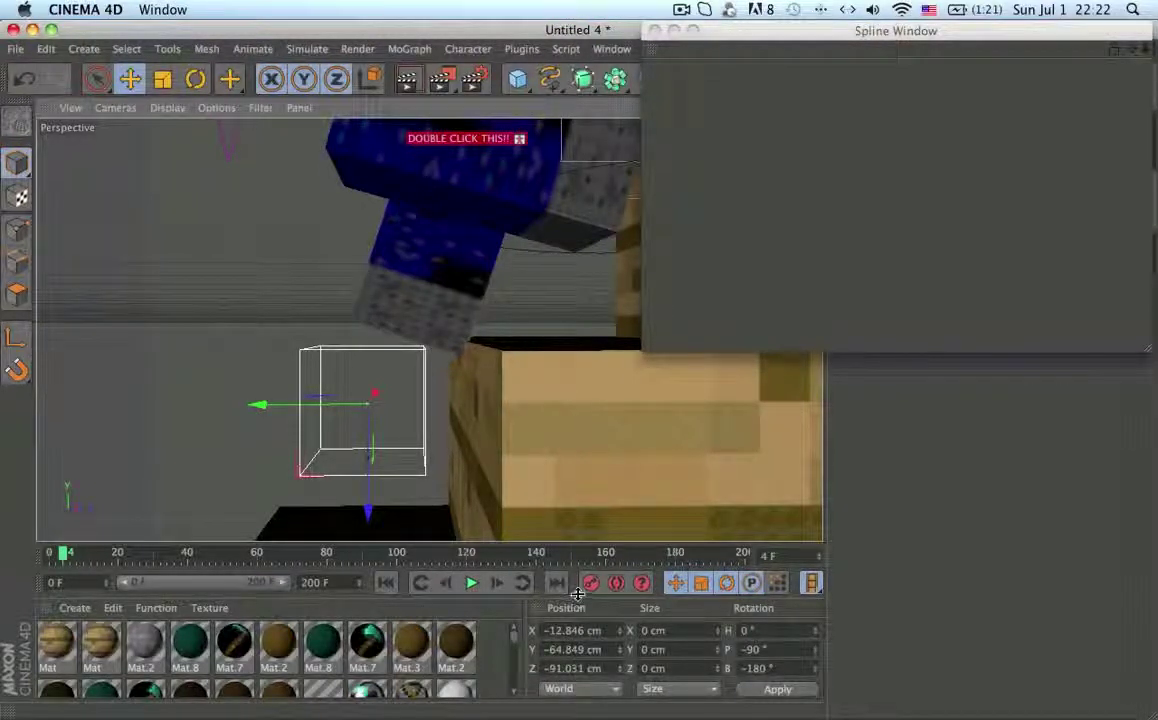
{"action": "left_click", "coordinate": [839, 295]}
{"action": "key", "text": "super+z"}
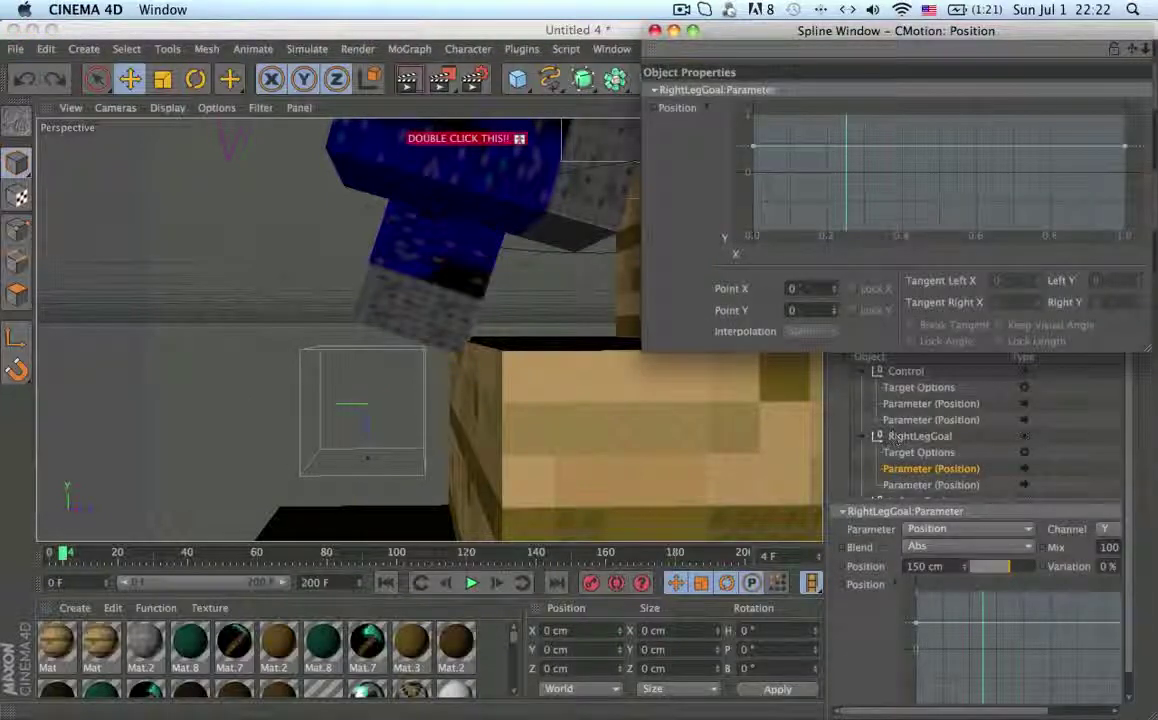
{"action": "left_click_drag", "start_coordinate": [847, 171], "coordinate": [846, 154], "text": "ctrl"}
- Add a frame 4 point to the RightLegGoal's Z position curve in the separate spline window and set all its points to Linear interpolation
{"action": "left_click", "coordinate": [937, 485]}
{"action": "right_click", "coordinate": [943, 604]}
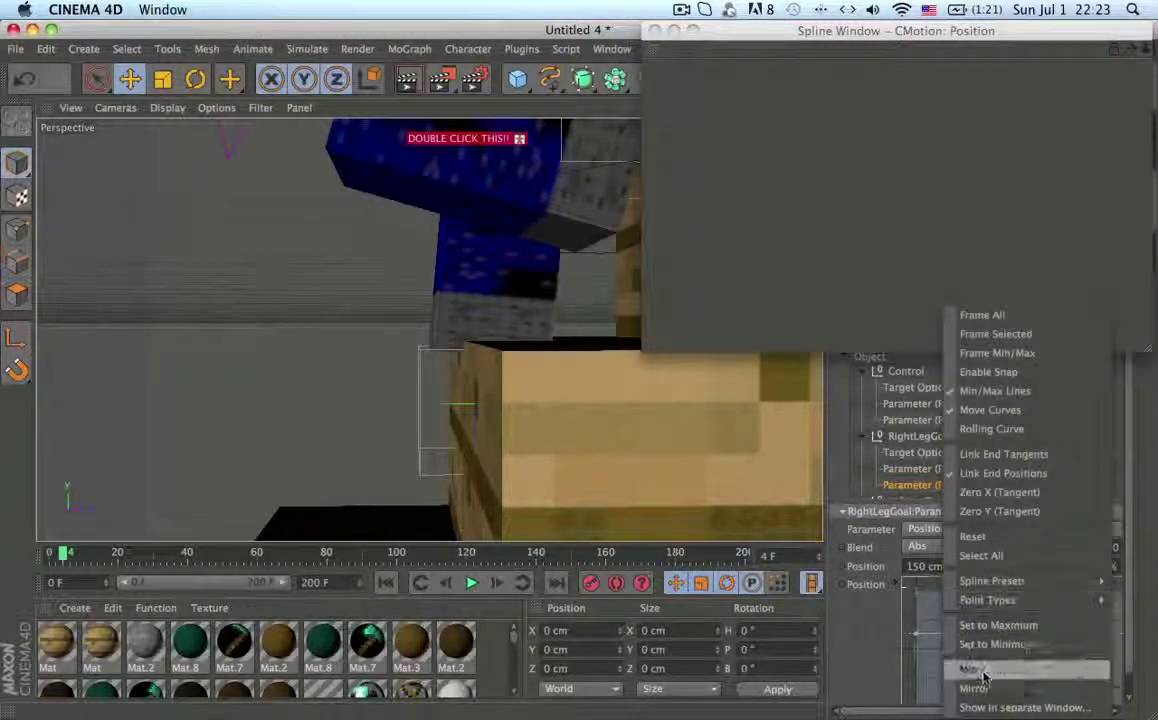
{"action": "left_click", "coordinate": [989, 707]}
{"action": "left_click_drag", "start_coordinate": [846, 187], "coordinate": [845, 171], "text": "ctrl"}
{"action": "left_click_drag", "start_coordinate": [737, 130], "coordinate": [1133, 244]}
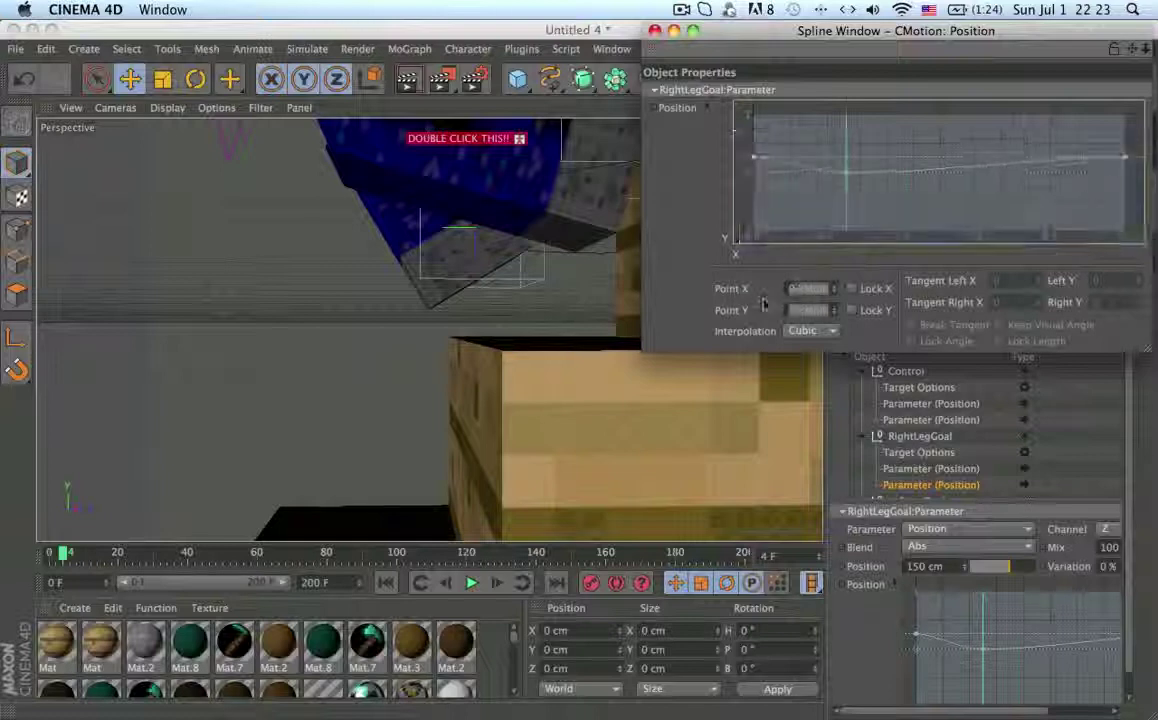
{"action": "left_click", "coordinate": [812, 330]}
{"action": "left_click", "coordinate": [810, 368]}
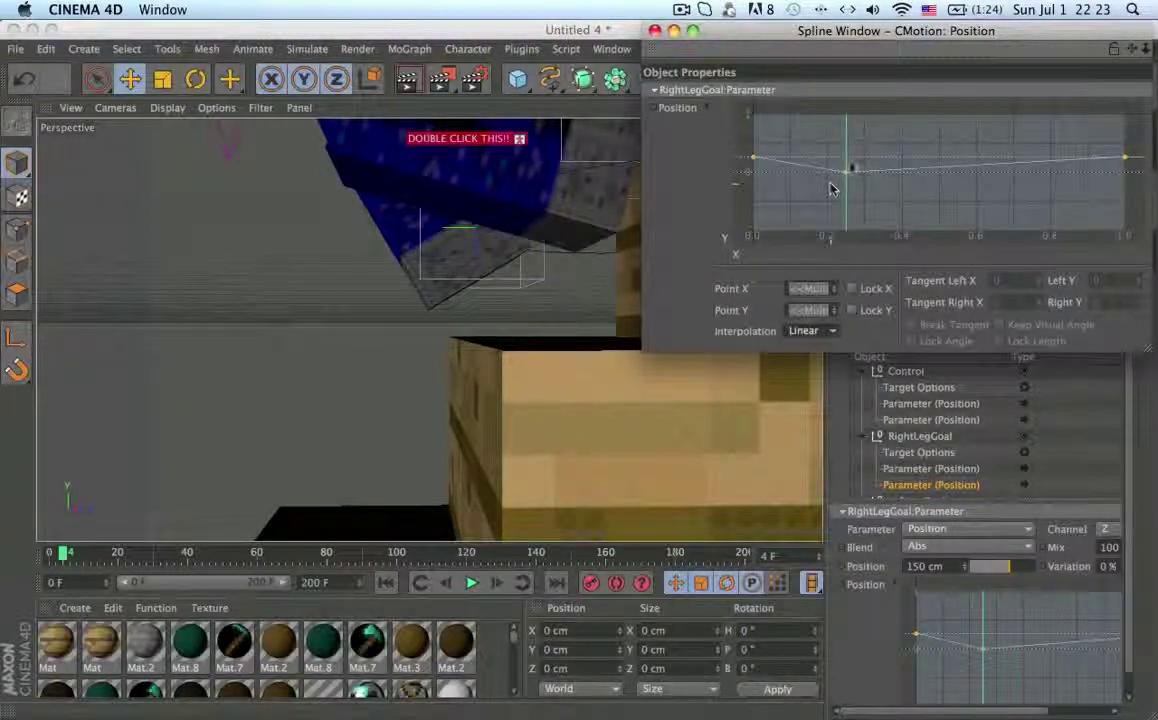
- Move the Z position curve's frame 4 point to X 0.25 and Y about 0.087, and lock its X
{"action": "mouse_move", "coordinate": [847, 172]}
{"action": "left_mouse_down"}
{"action": "mouse_move", "coordinate": [848, 188]}
{"action": "mouse_move", "coordinate": [845, 167]}
{"action": "left_mouse_up"}
{"action": "left_click", "coordinate": [846, 175]}
{"action": "left_click", "coordinate": [851, 186]}
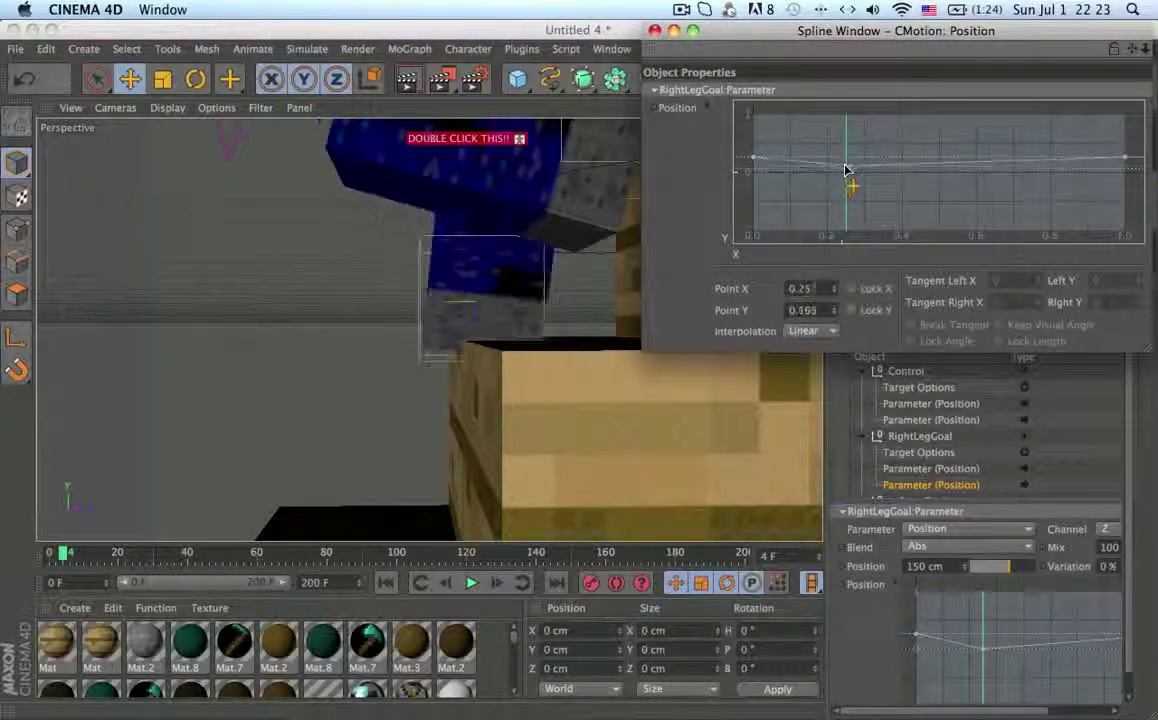
{"action": "double_click", "coordinate": [805, 288]}
{"action": "type", "text": "0.25"}
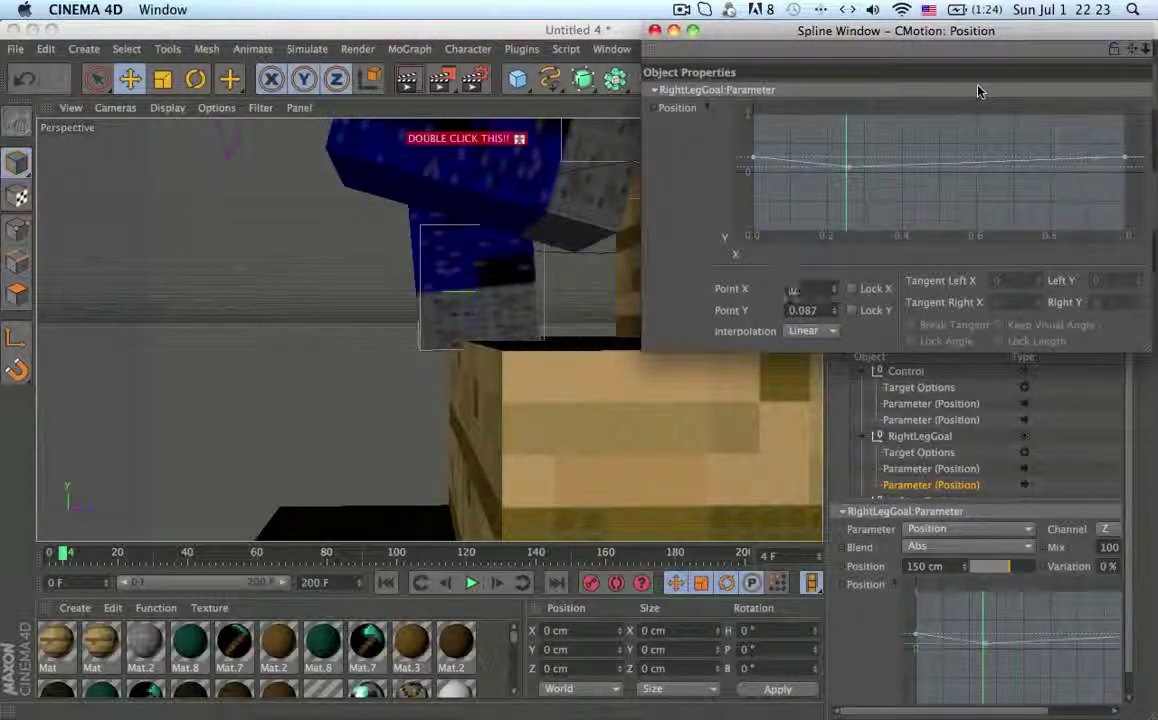
{"action": "key", "text": "Return"}
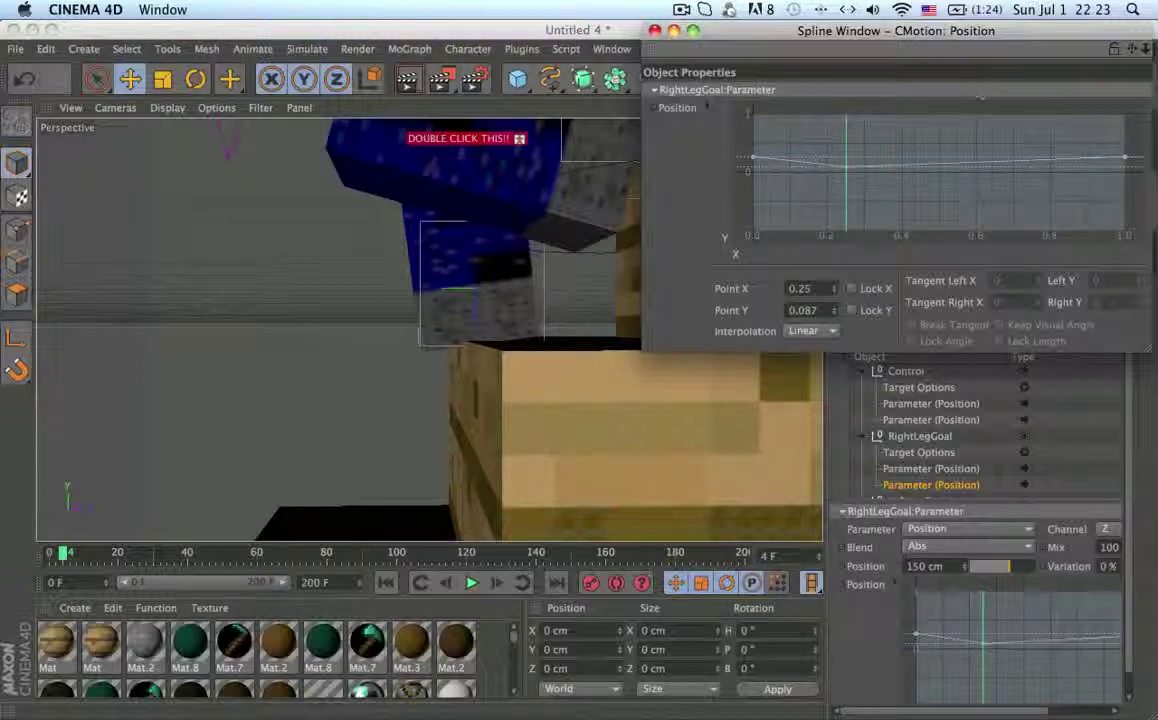
{"action": "left_click", "coordinate": [851, 288]}
{"action": "left_click_drag", "start_coordinate": [847, 170], "coordinate": [847, 170]}
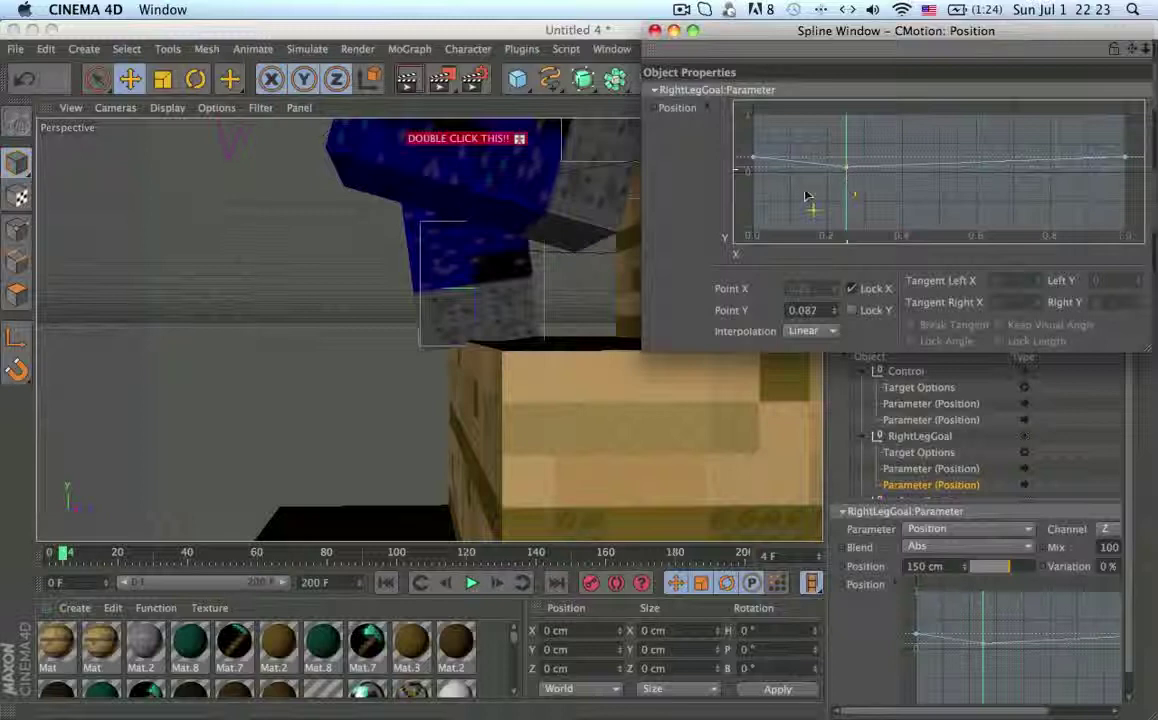
- Read the RightLegGoal's world position at frame 4 and return to its Z position curve
{"action": "left_click", "coordinate": [495, 253]}
{"action": "left_click", "coordinate": [543, 289]}
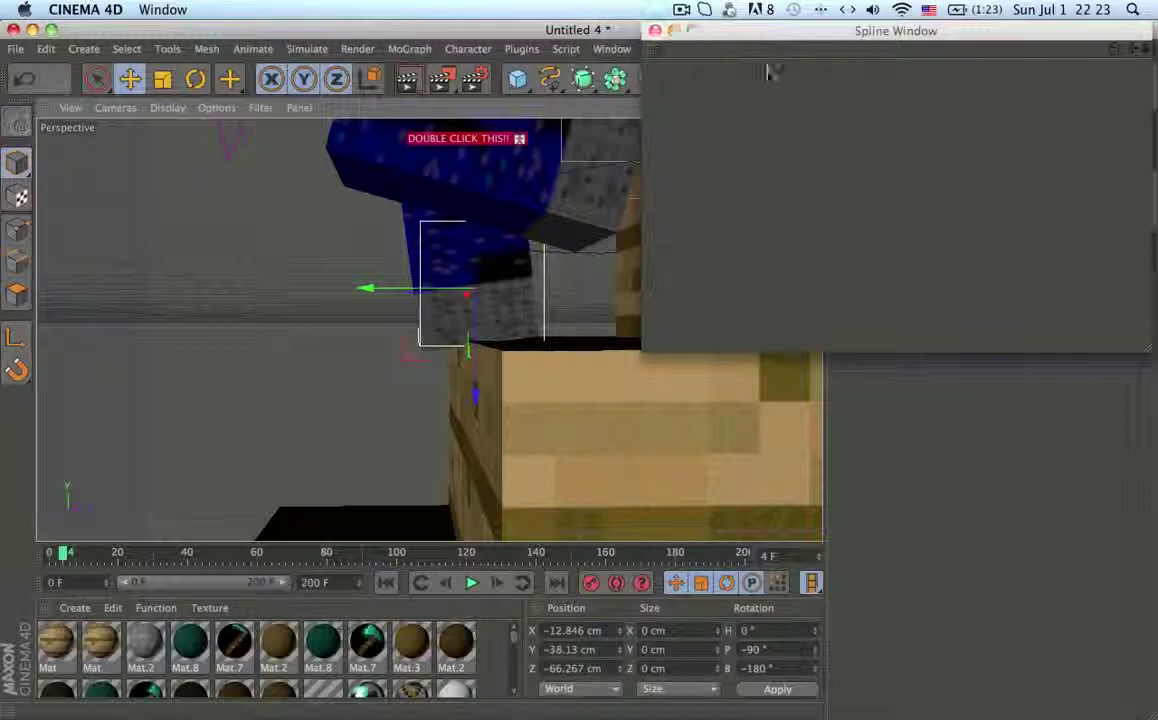
{"action": "left_click", "coordinate": [840, 153]}
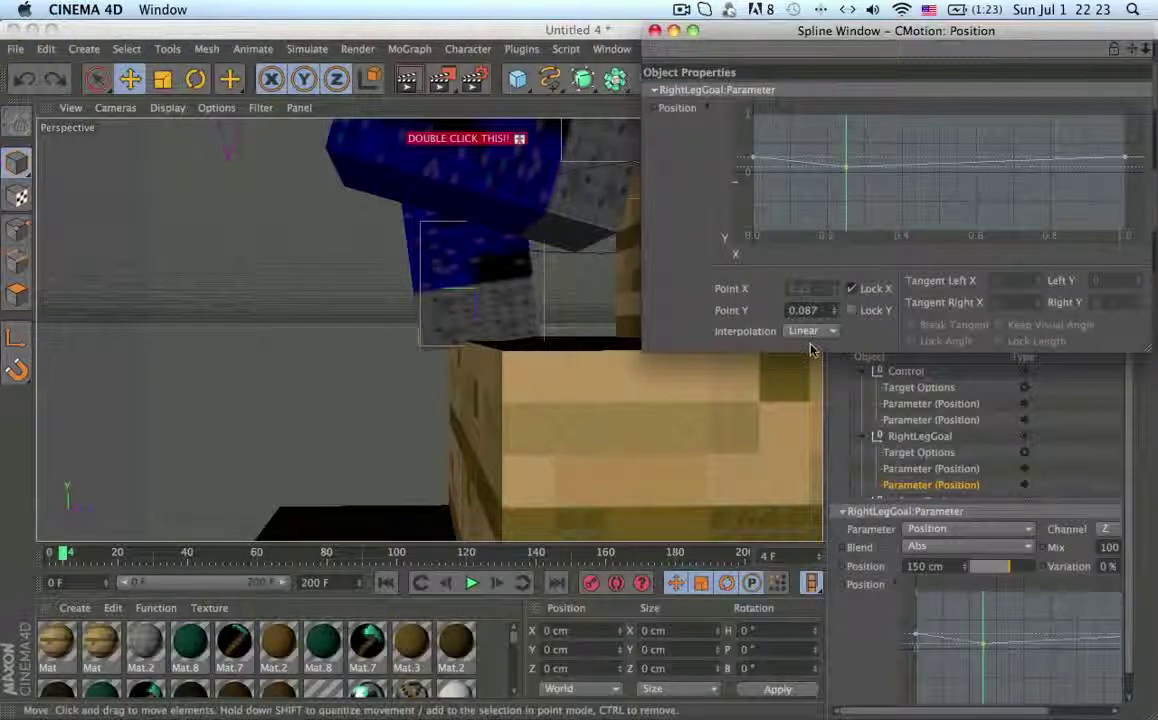
- Try Y values of 0.085 and 0.088 for the Z position curve's frame 4 point, checking the RightLegGoal's world position
{"action": "left_click", "coordinate": [818, 313]}
{"action": "key", "text": "BackSpace"}
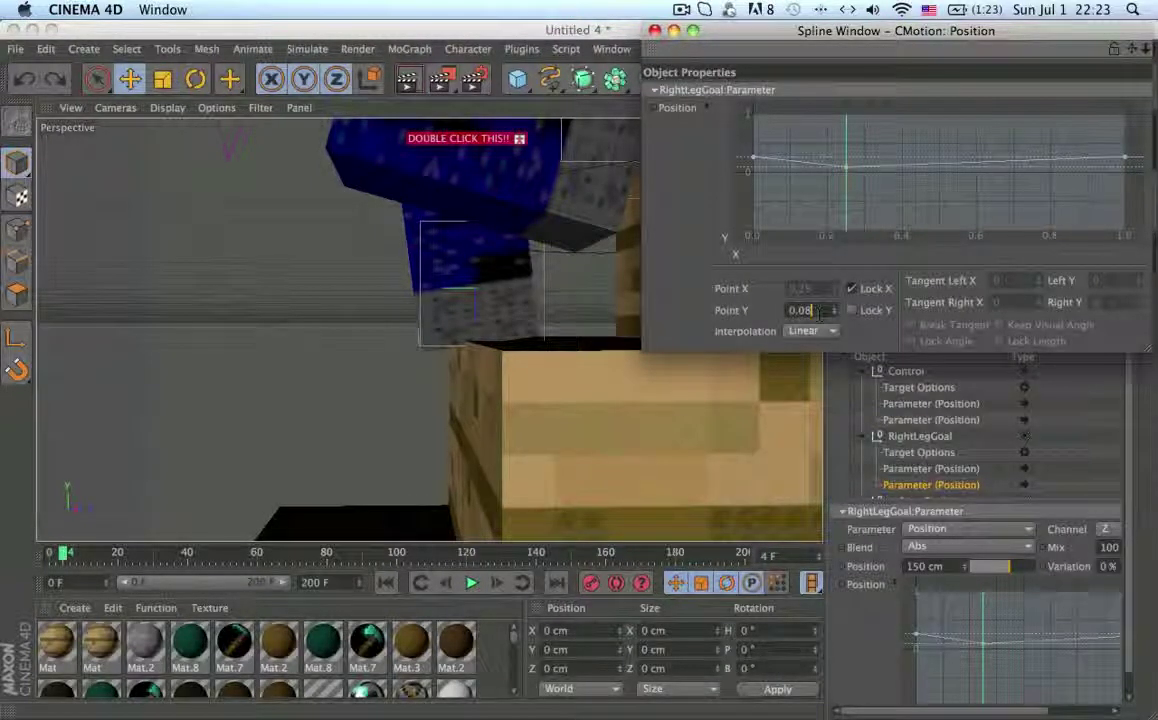
{"action": "type", "text": "5"}
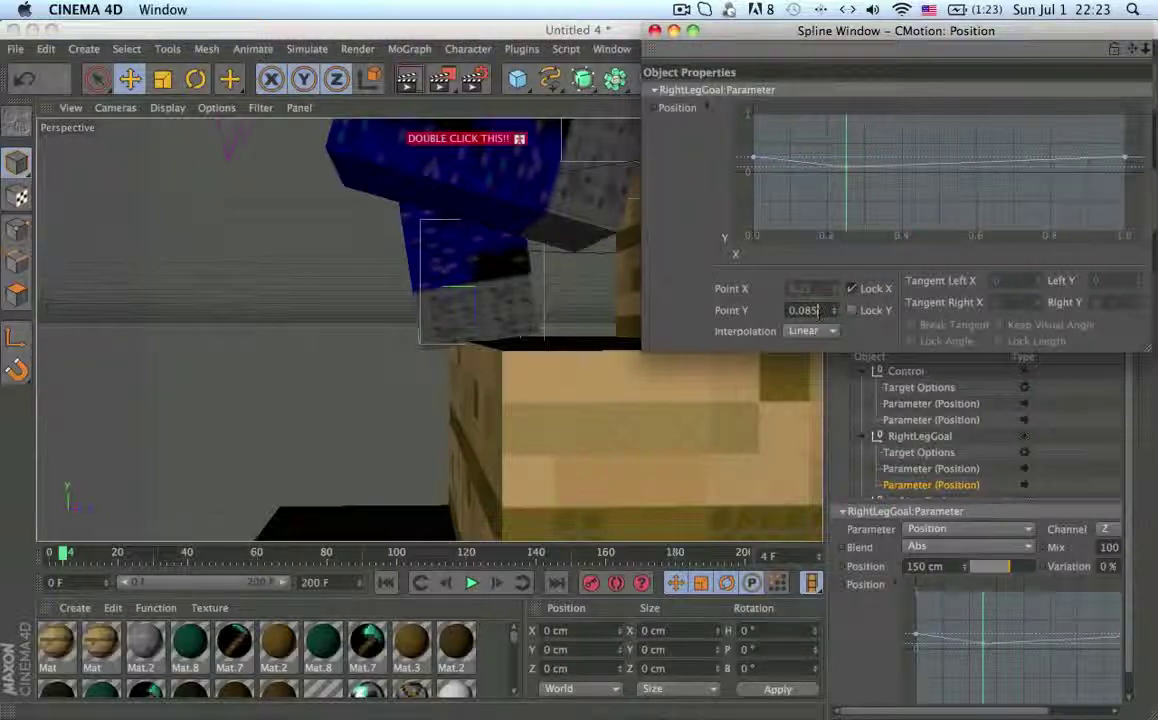
{"action": "key", "text": "BackSpace"}
{"action": "type", "text": "8"}
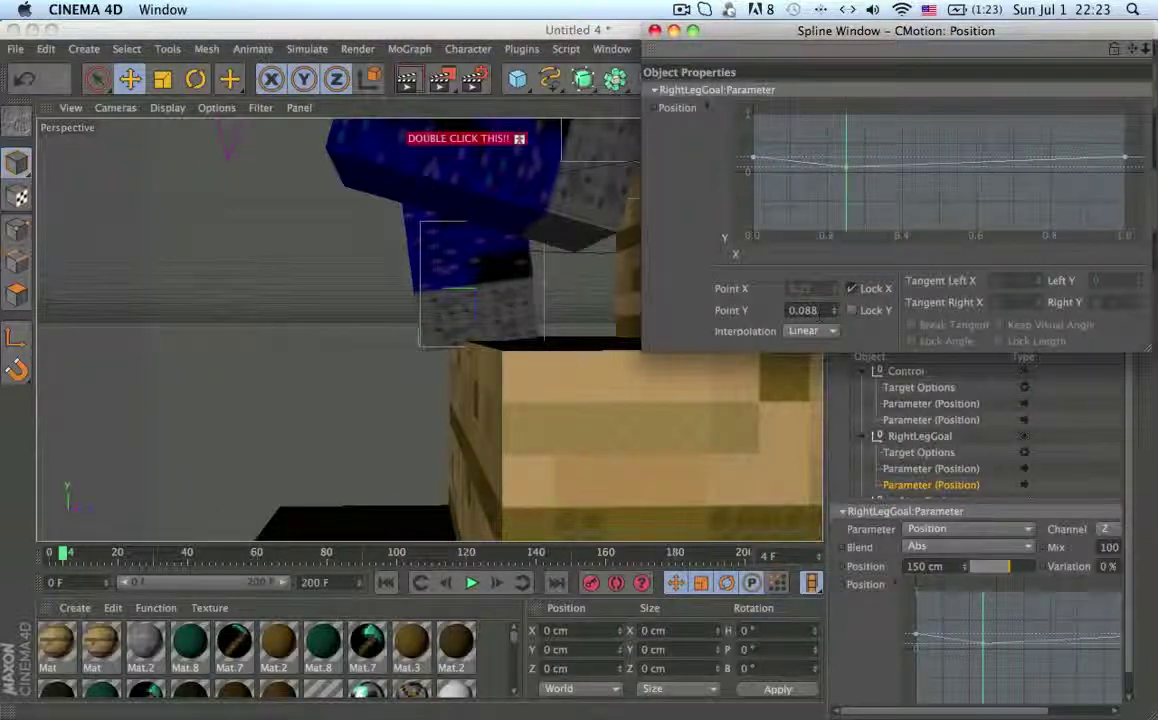
{"action": "left_click", "coordinate": [547, 326]}
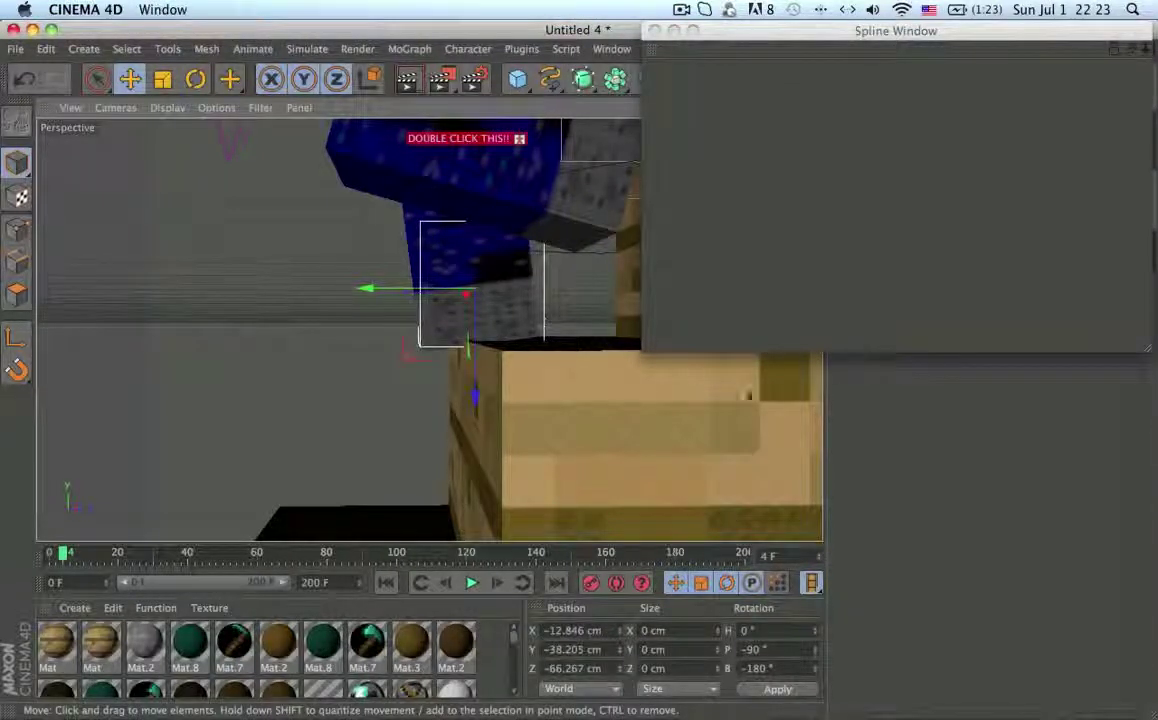
- Set the Z position curve's frame 4 point to Y 0.084 and check the RightLegGoal's world position
{"action": "key", "text": "super+z"}
{"action": "left_click", "coordinate": [822, 313]}
{"action": "key", "text": "BackSpace"}
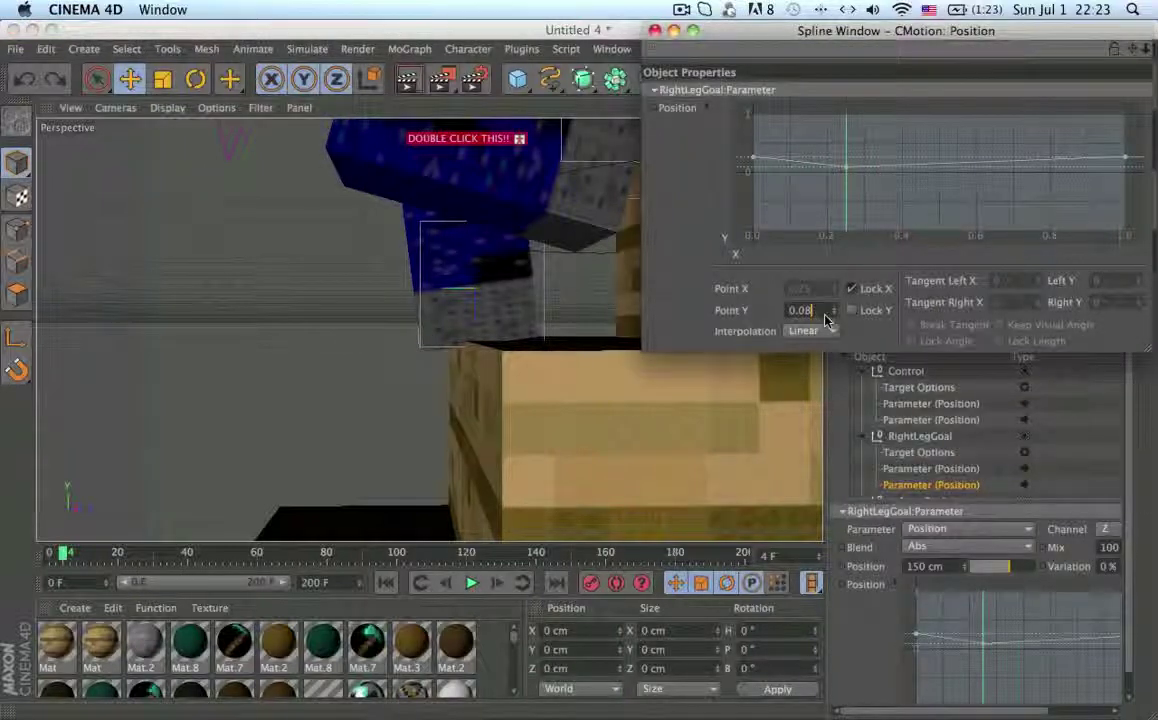
{"action": "type", "text": "4"}
{"action": "key", "text": "Return"}
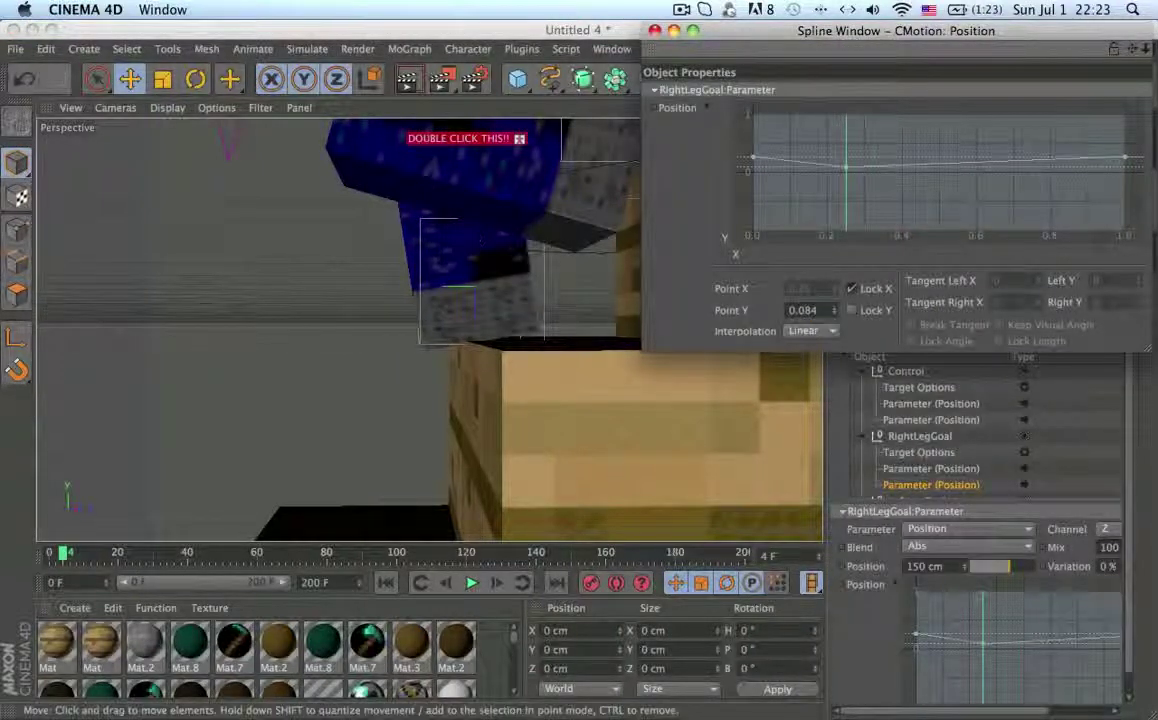
{"action": "left_click", "coordinate": [547, 262]}
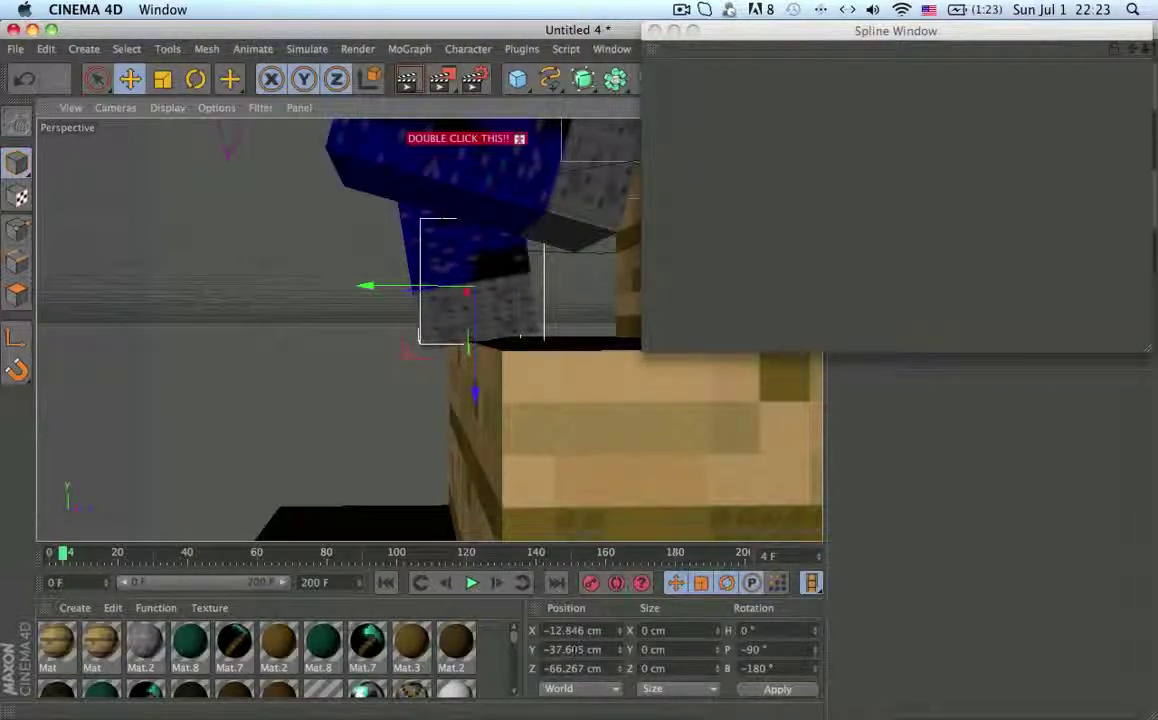
- Return to the RightLegGoal's Z position curve and try Y 0.087 for its frame 4 point, checking the goal's world position
{"action": "key", "text": "super+z"}
{"action": "left_click", "coordinate": [757, 232]}
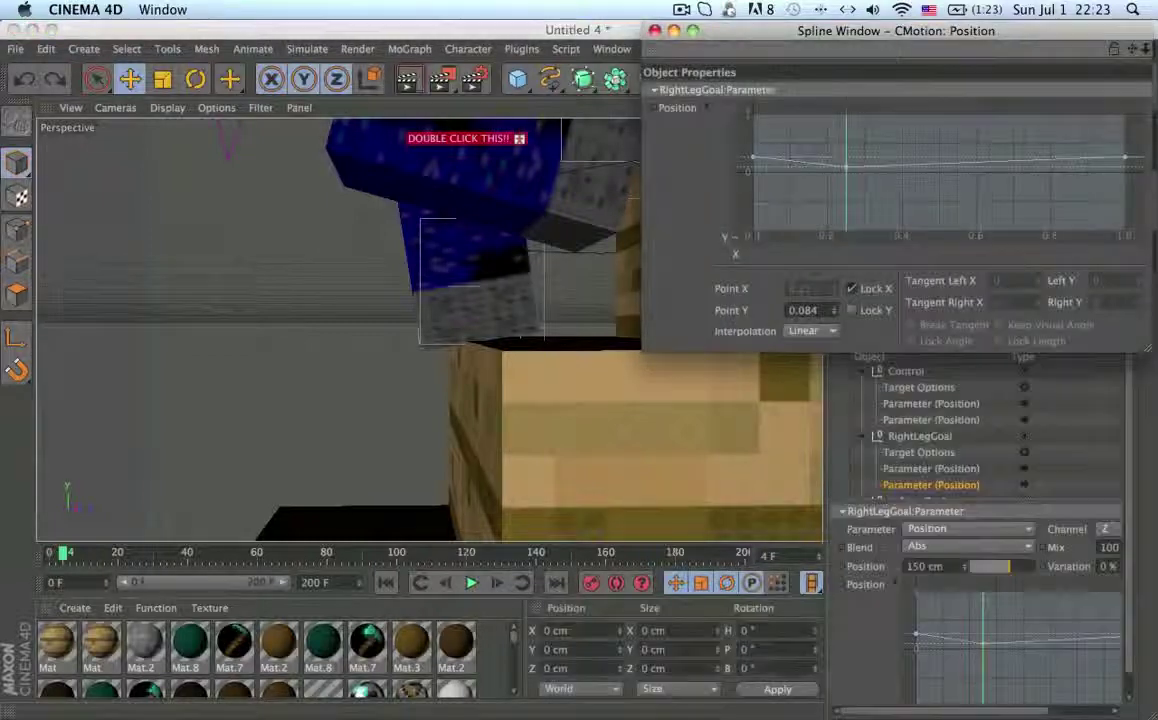
{"action": "left_click", "coordinate": [817, 311]}
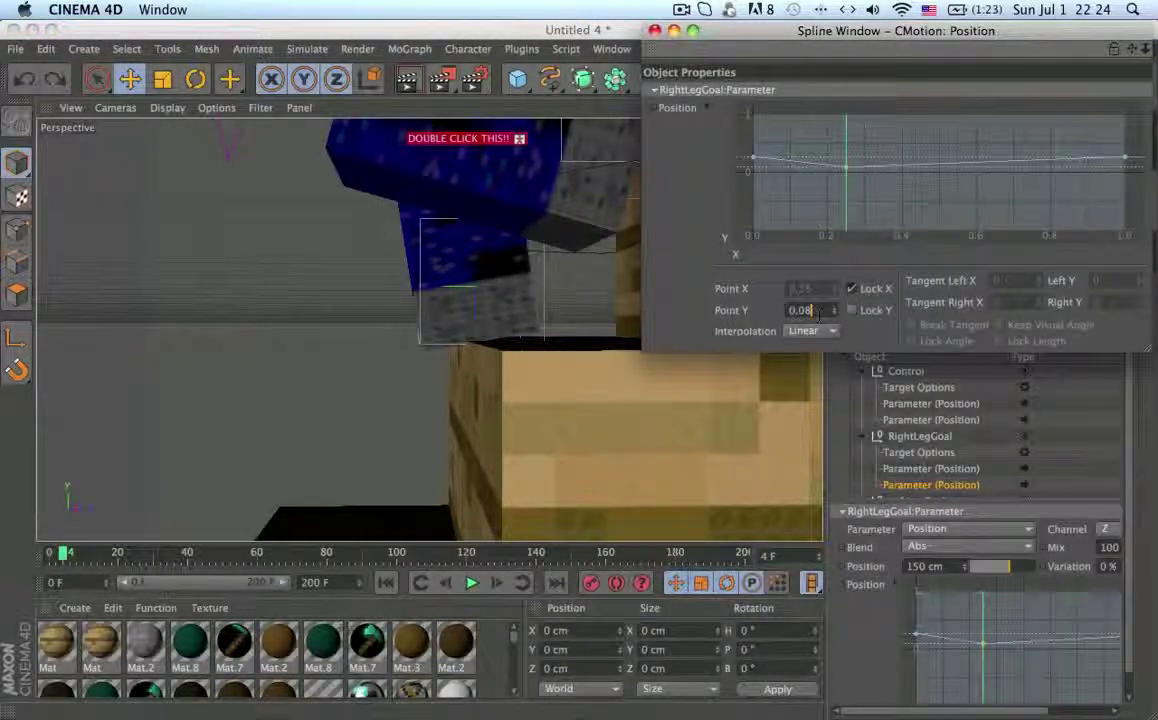
{"action": "type", "text": "7"}
{"action": "key", "text": "Return"}
{"action": "left_click", "coordinate": [497, 258]}
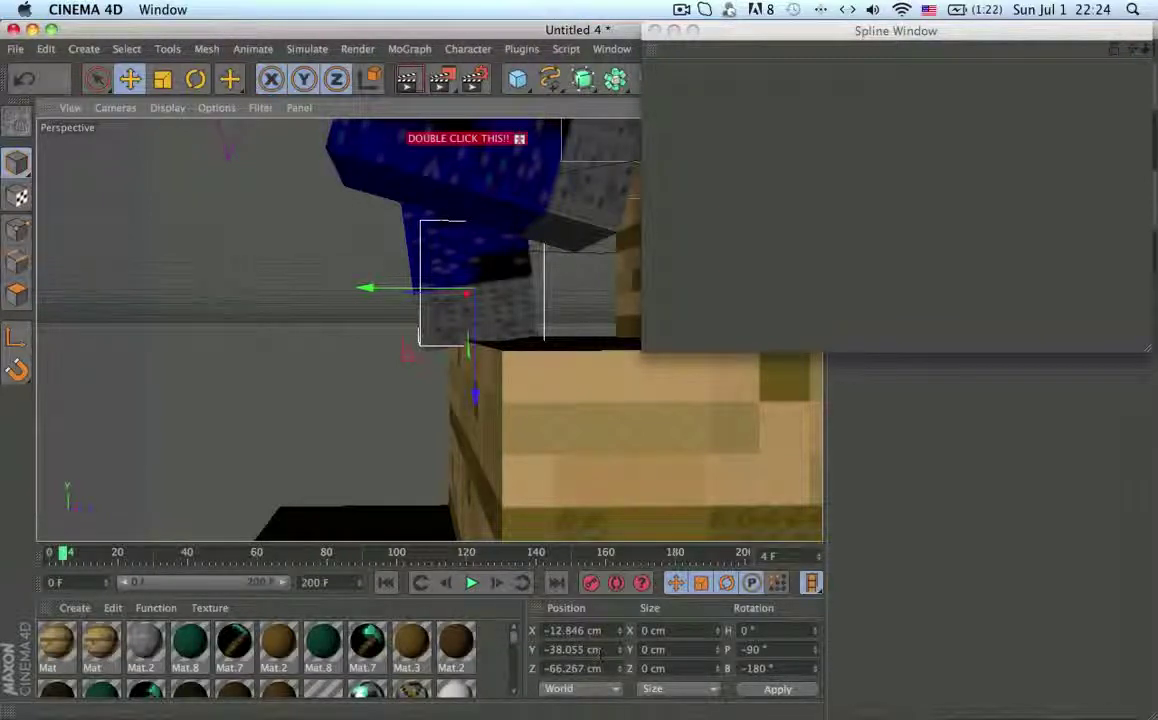
- Try Y 0.094 for the Z position curve's frame 4 point and check the RightLegGoal's world position
{"action": "key", "text": "super+z"}
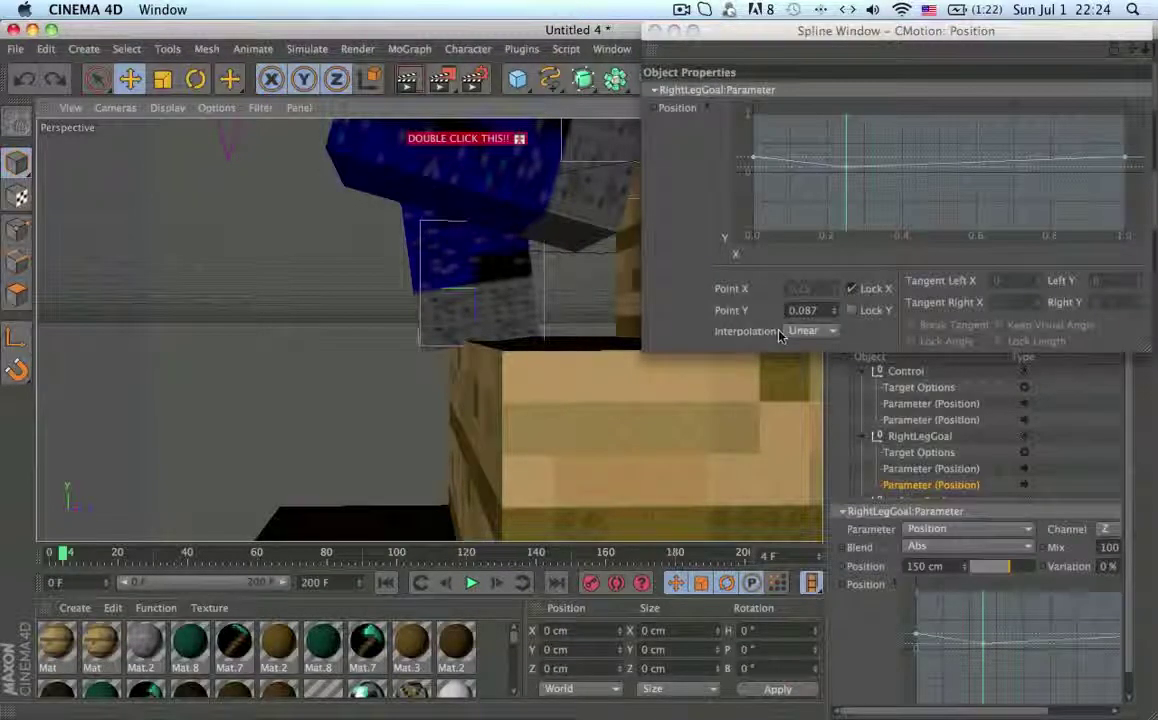
{"action": "key", "text": "BackSpace"}
{"action": "key", "text": "BackSpace"}
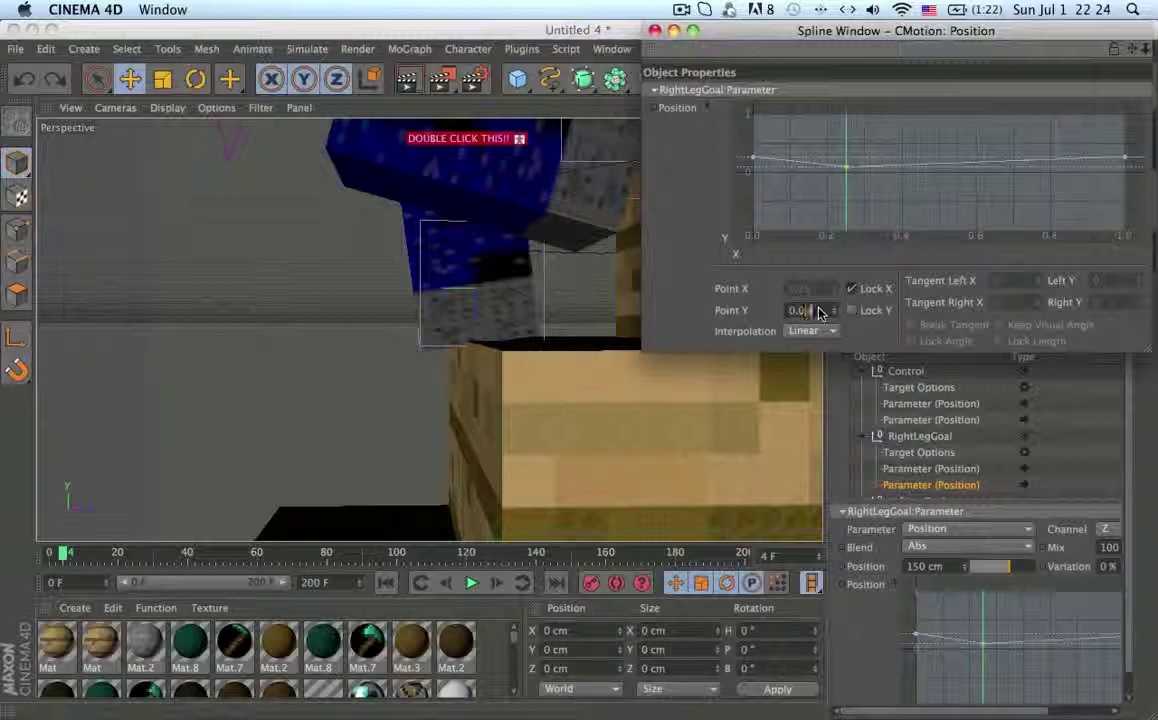
{"action": "type", "text": "94"}
{"action": "key", "text": "Return"}
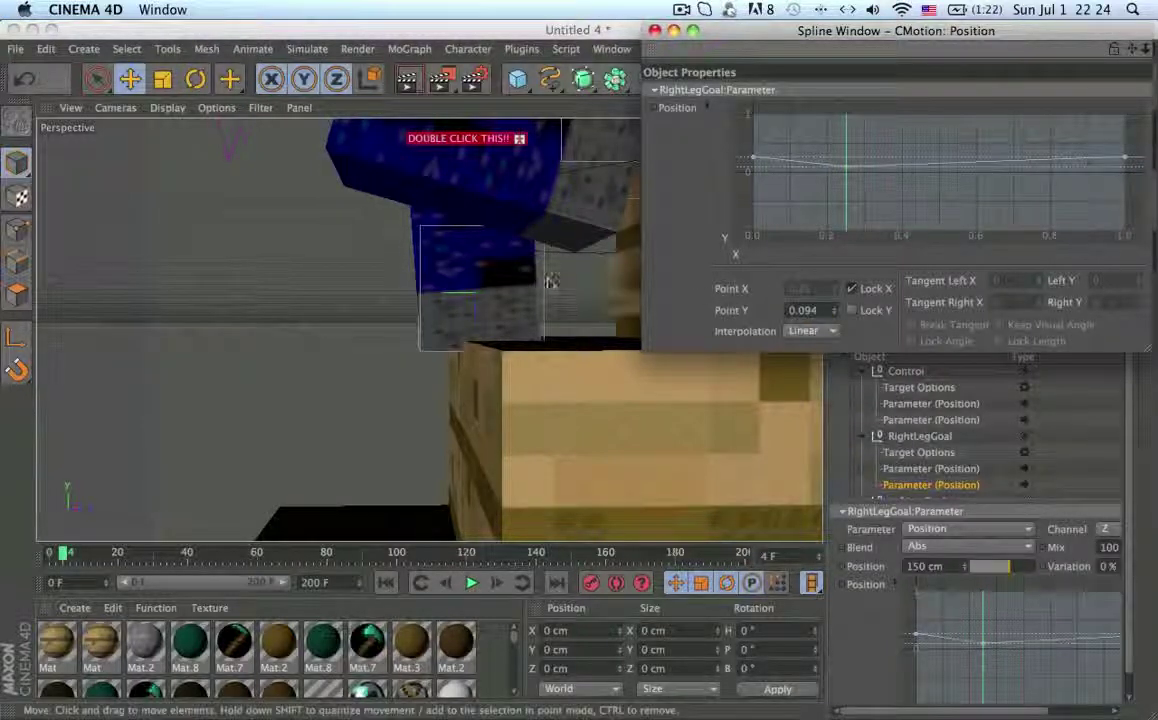
{"action": "left_click", "coordinate": [550, 281]}
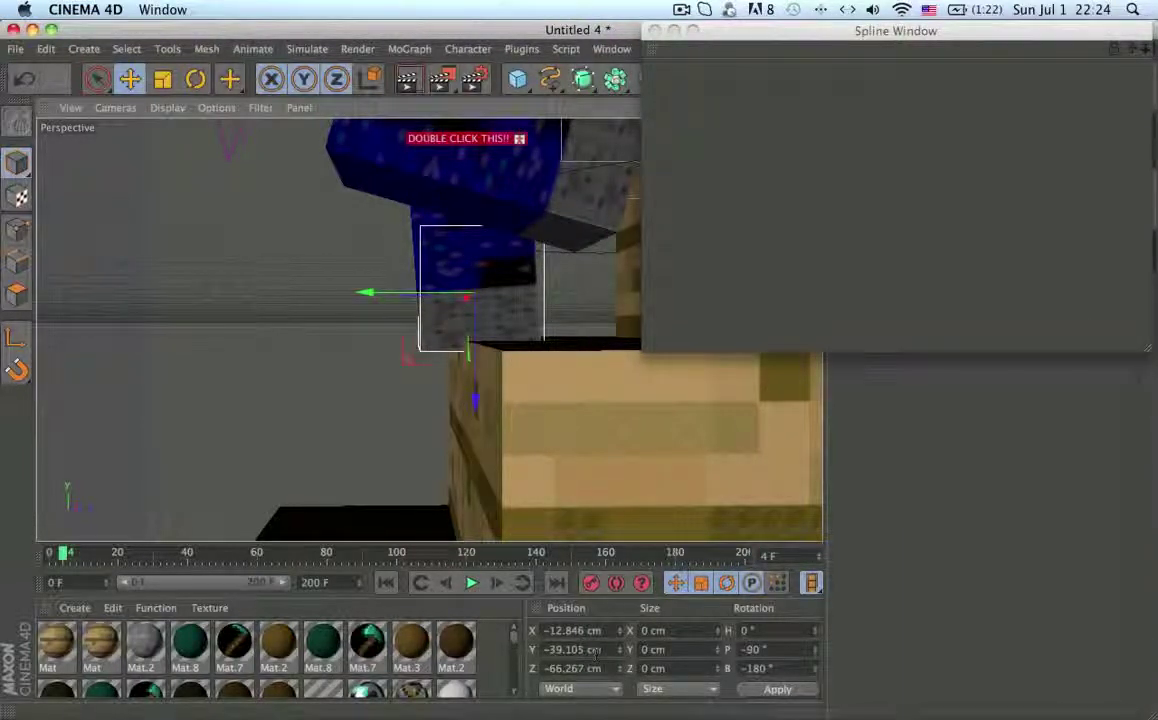
- Try Y 0.098 for the Z position curve's frame 4 point and check the RightLegGoal's world position
{"action": "key", "text": "super+z"}
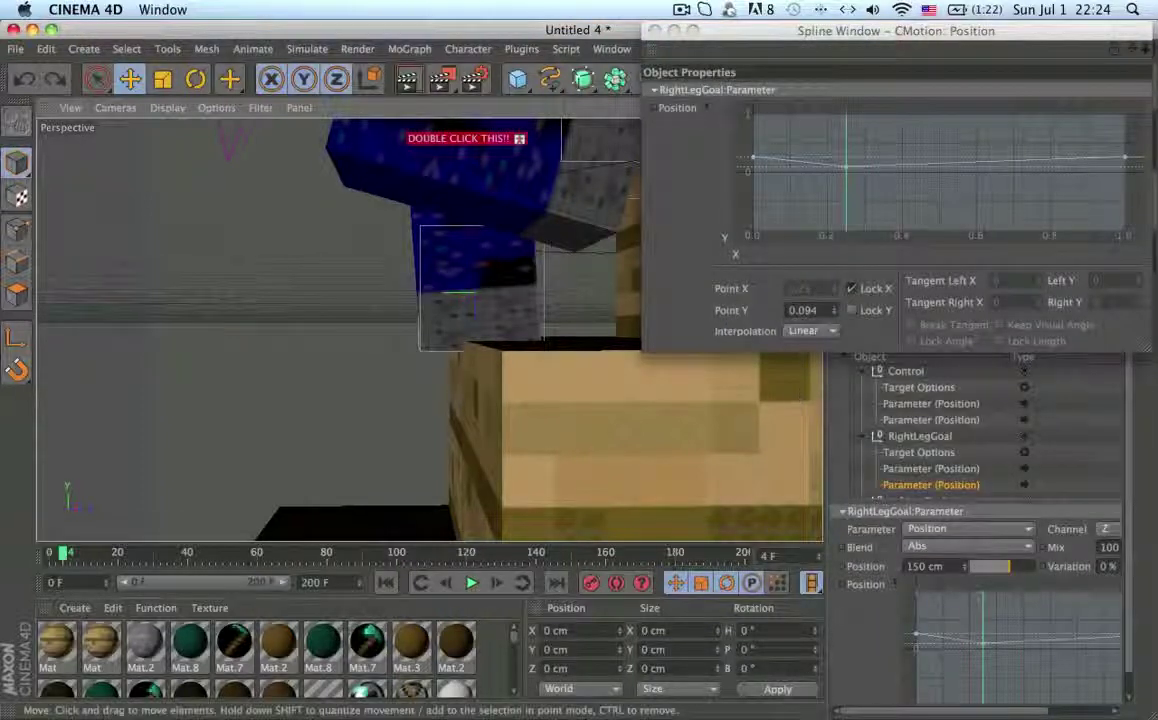
{"action": "left_click", "coordinate": [815, 310]}
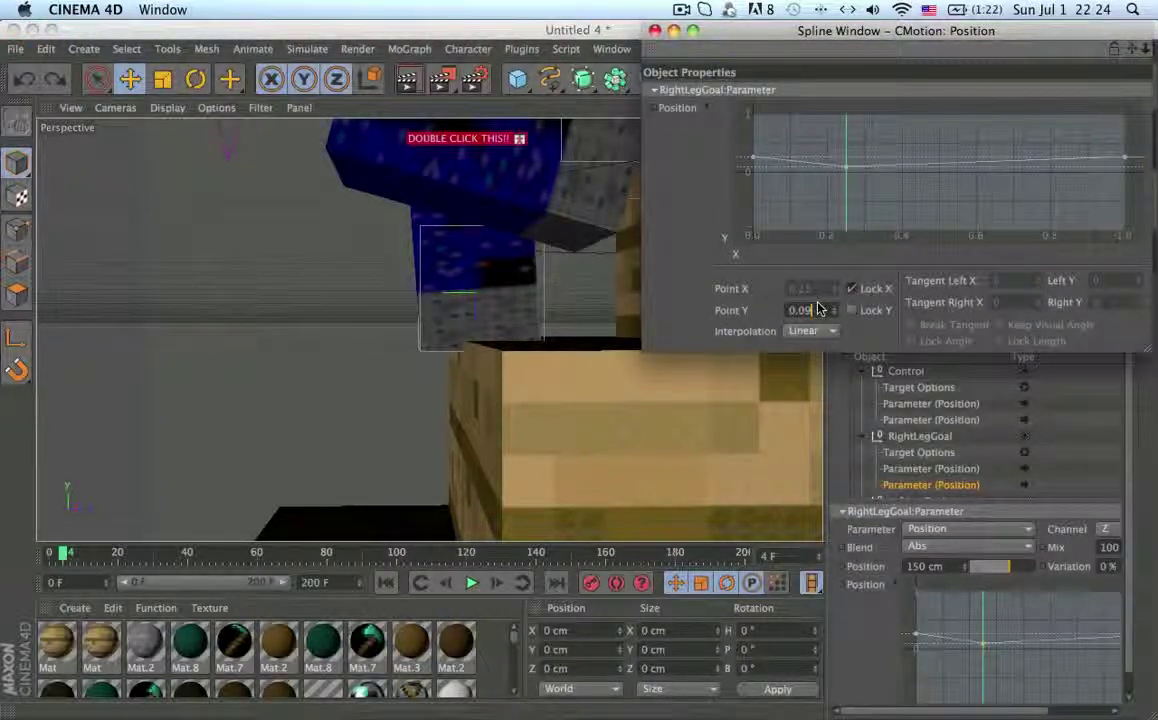
{"action": "type", "text": "8"}
{"action": "left_click", "coordinate": [543, 286]}
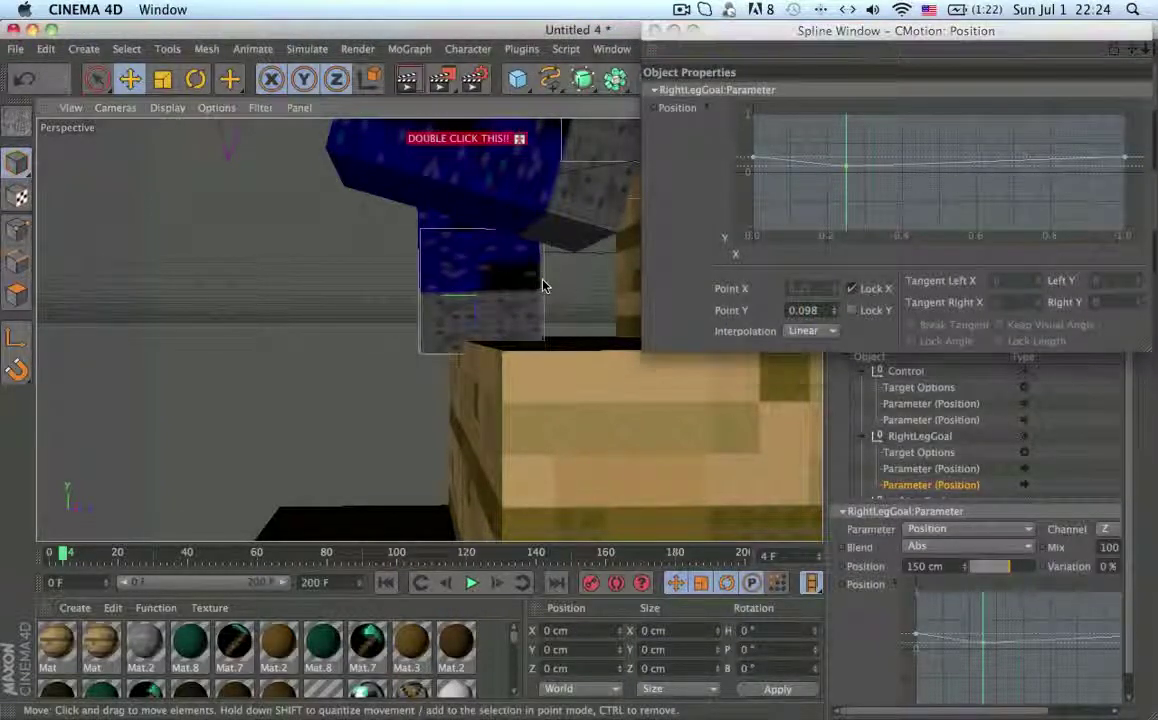
{"action": "left_click", "coordinate": [543, 286]}
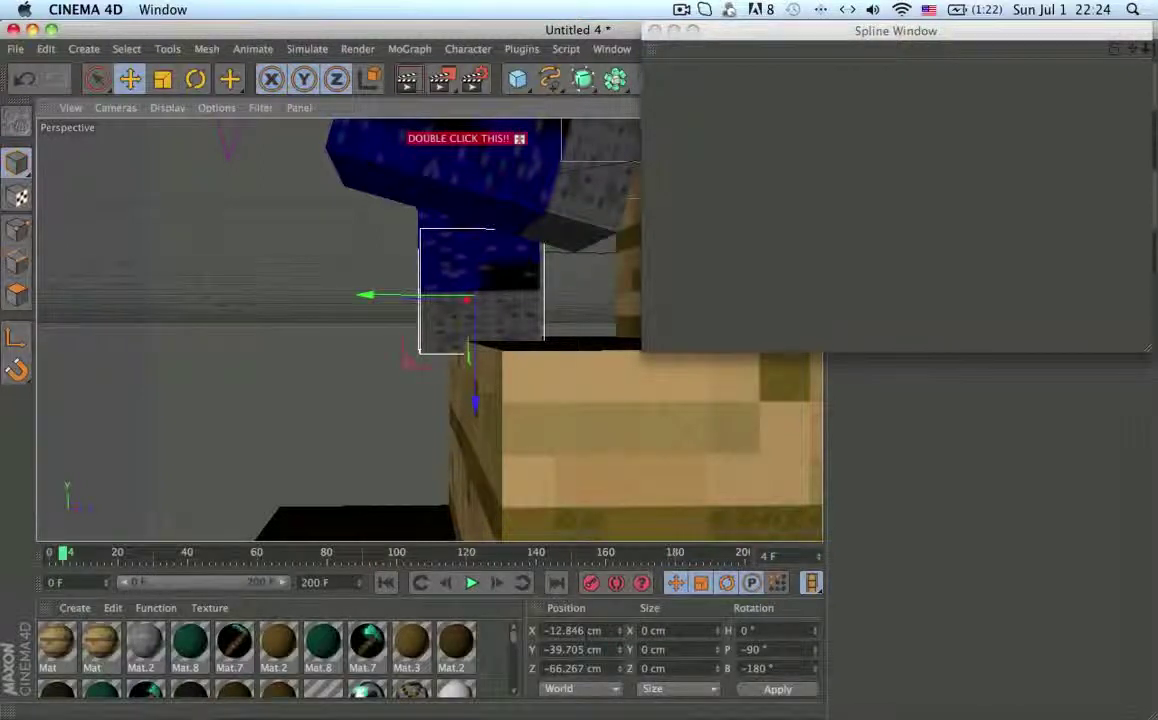
- Try Y 0.1 for the Z position curve's frame 4 point and check the RightLegGoal's world position
{"action": "left_click", "coordinate": [931, 484]}
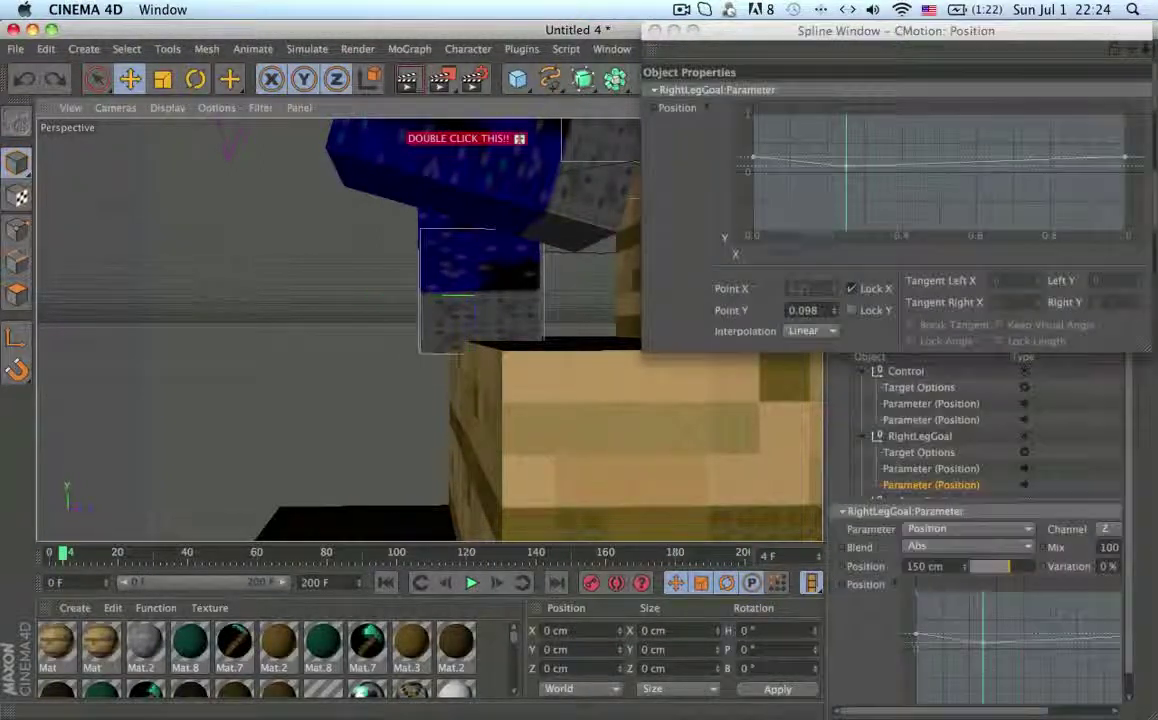
{"action": "left_click", "coordinate": [824, 312]}
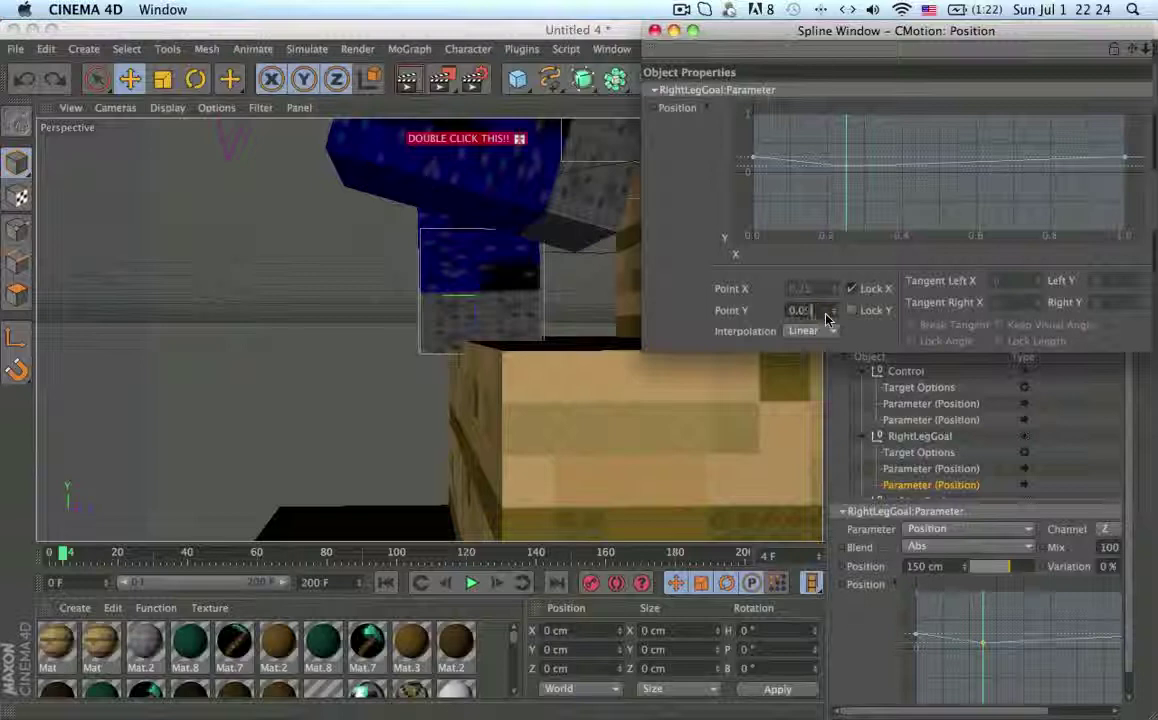
{"action": "key", "text": "Return"}
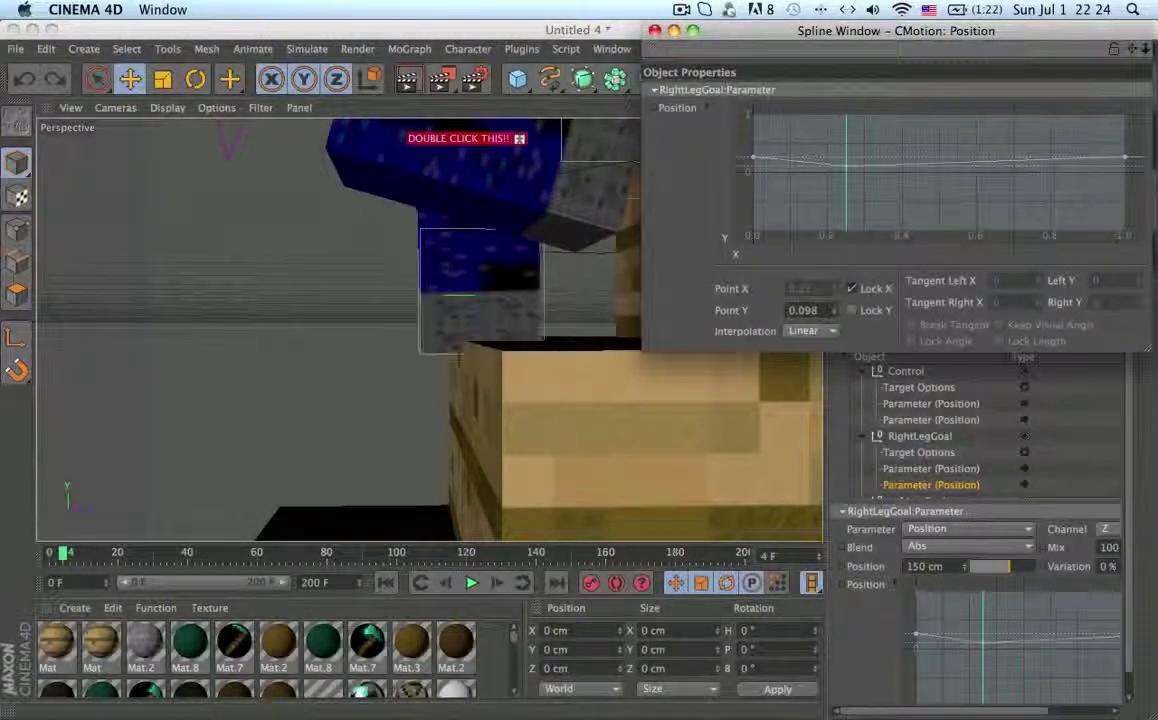
{"action": "key", "text": "BackSpace"}
{"action": "key", "text": "BackSpace"}
{"action": "key", "text": "BackSpace"}
{"action": "type", "text": "1"}
{"action": "key", "text": "Return"}
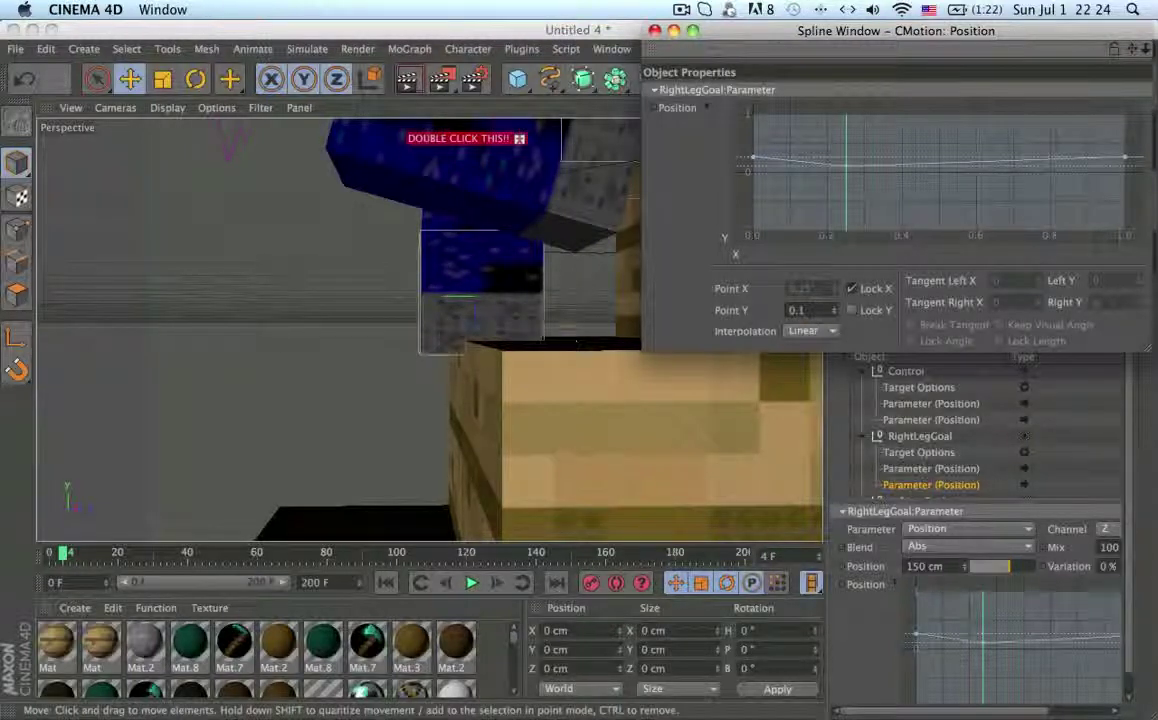
{"action": "left_click", "coordinate": [545, 310]}
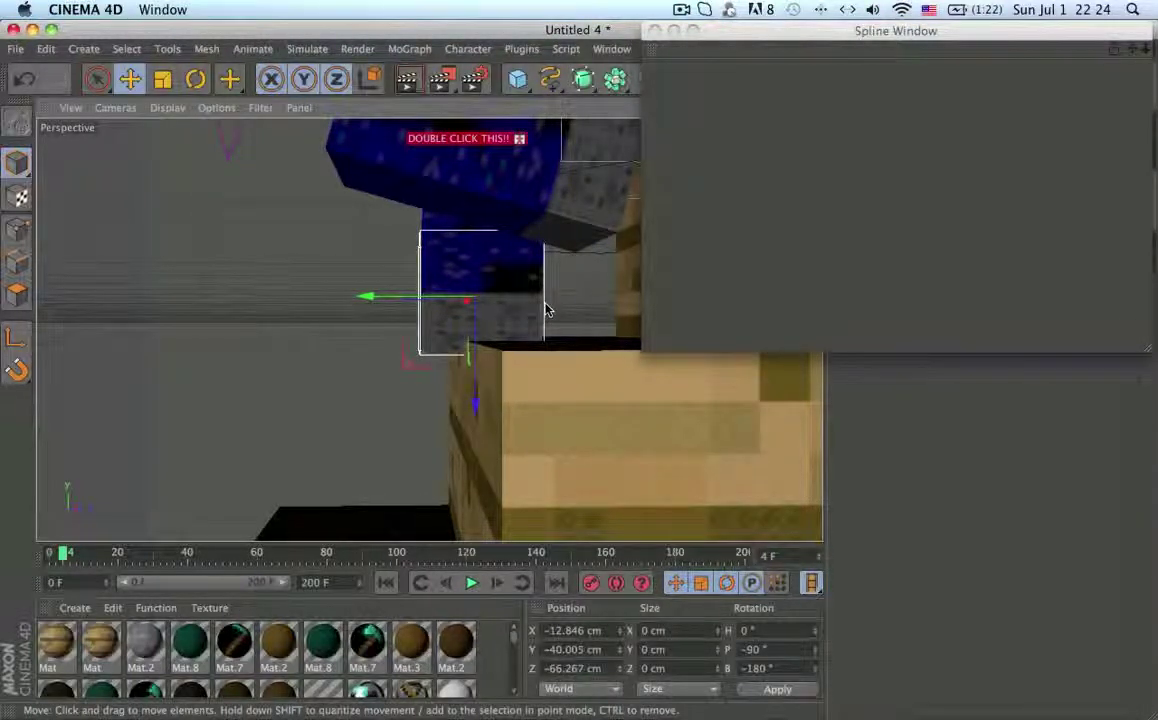
- Set the Z position curve's frame 4 point to Y 0.099 and check the RightLegGoal's world position
{"action": "key", "text": "super+z"}
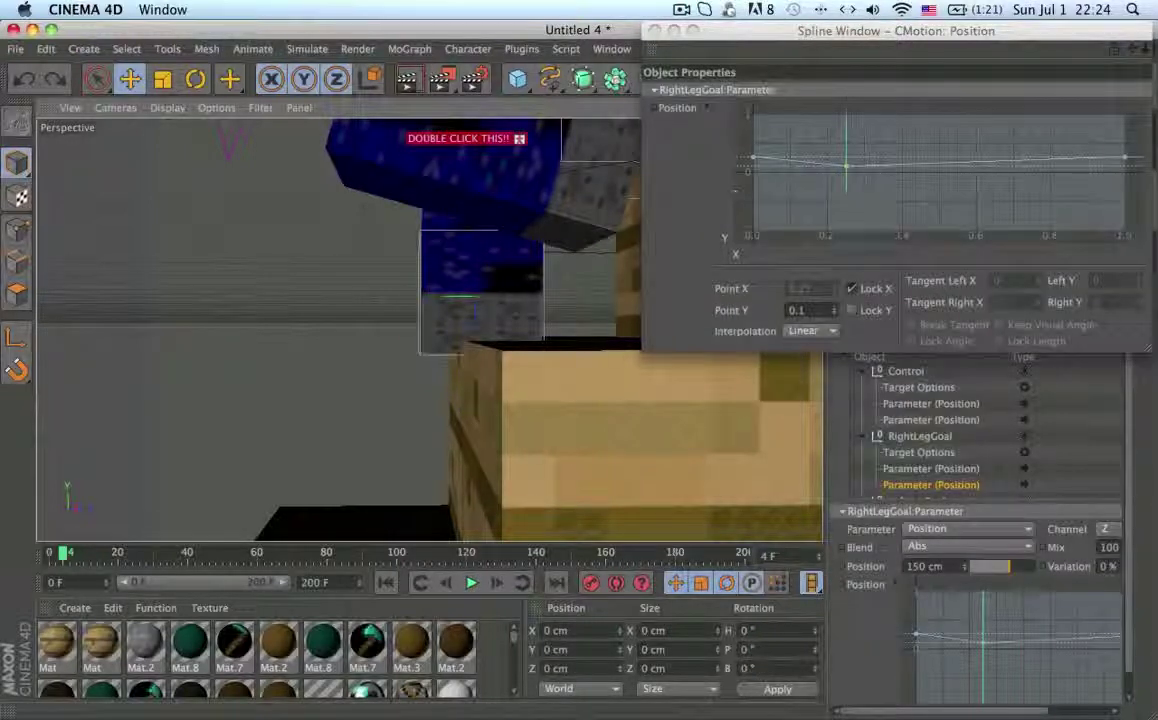
{"action": "double_click", "coordinate": [797, 310]}
{"action": "type", "text": "0.5"}
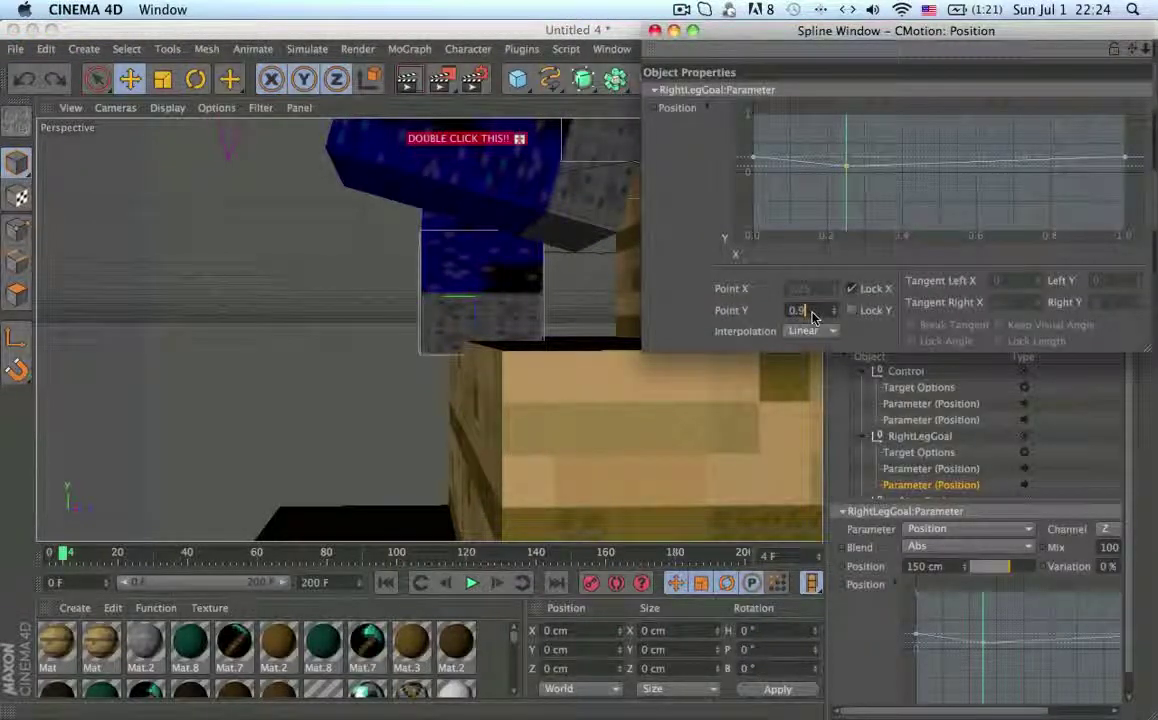
{"action": "type", "text": "95"}
{"action": "key", "text": "Return"}
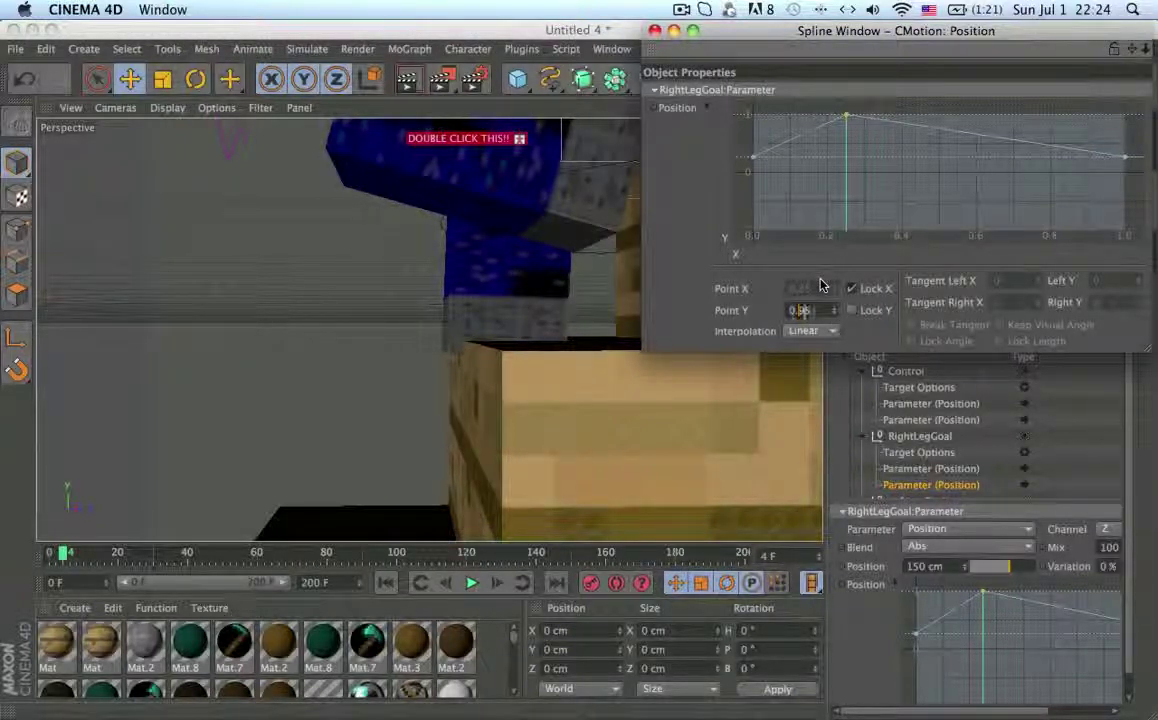
{"action": "key", "text": "Return"}
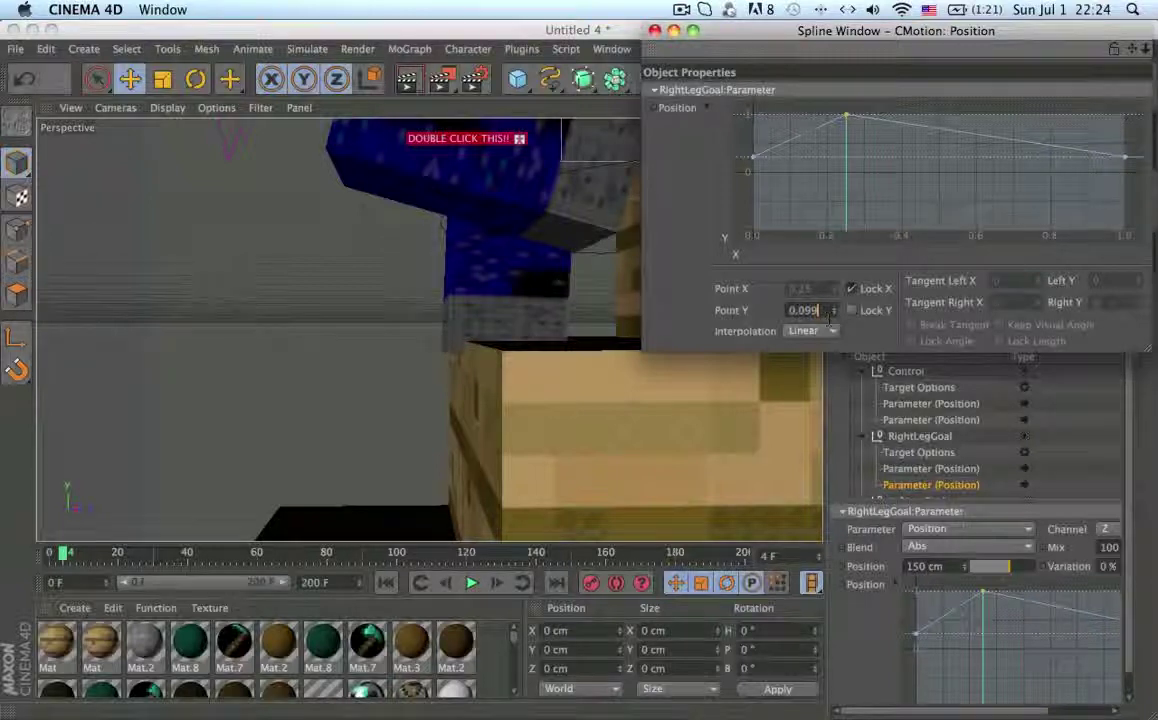
{"action": "left_click", "coordinate": [540, 280]}
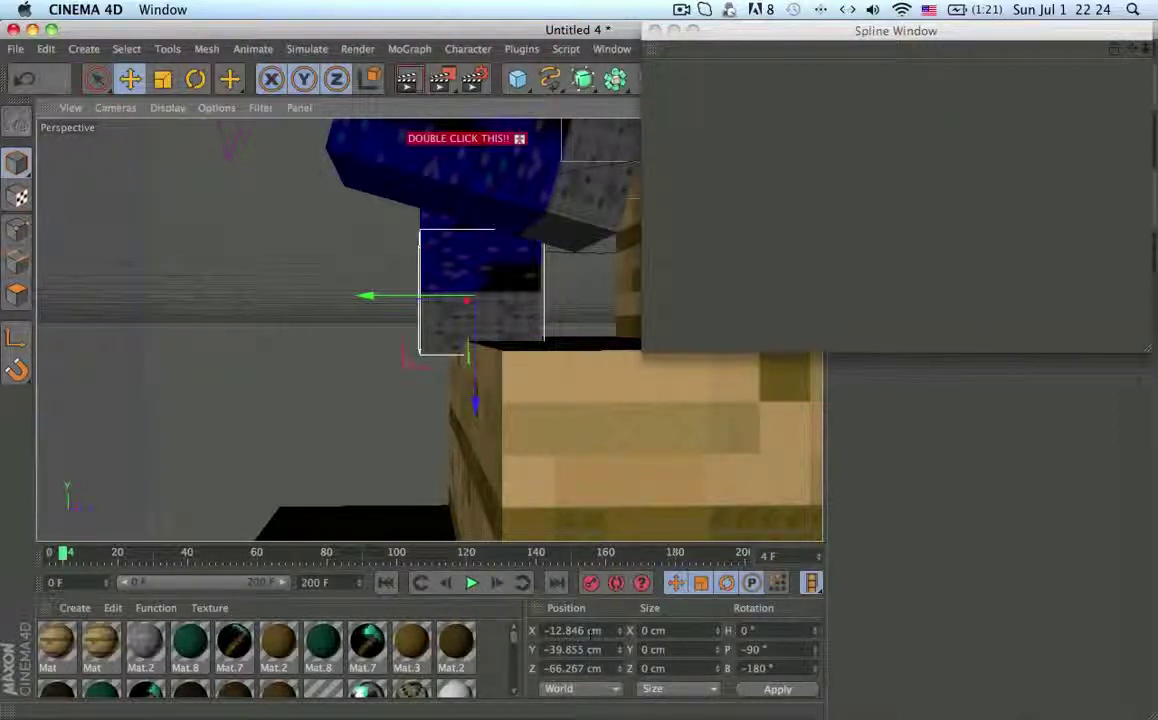
- Return to the CMotion settings and open the RightLegGoal's Y position curve in a separate window
{"action": "key", "text": "super+z"}
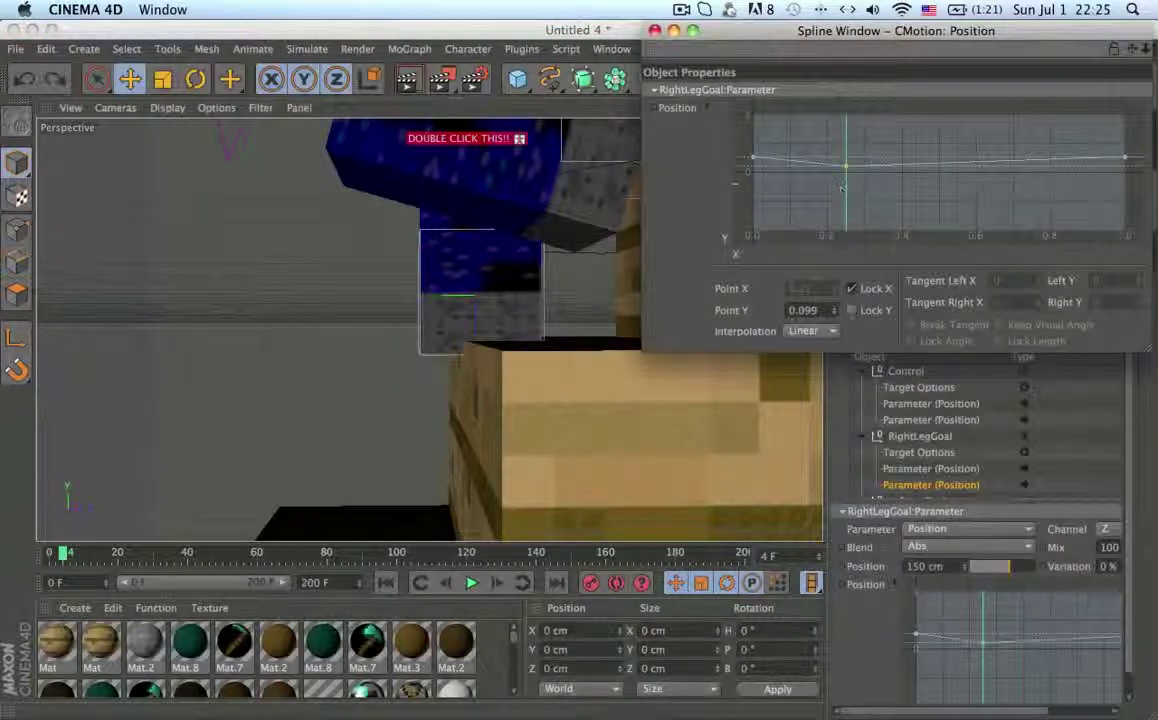
{"action": "left_click", "coordinate": [935, 470]}
{"action": "right_click", "coordinate": [953, 643]}
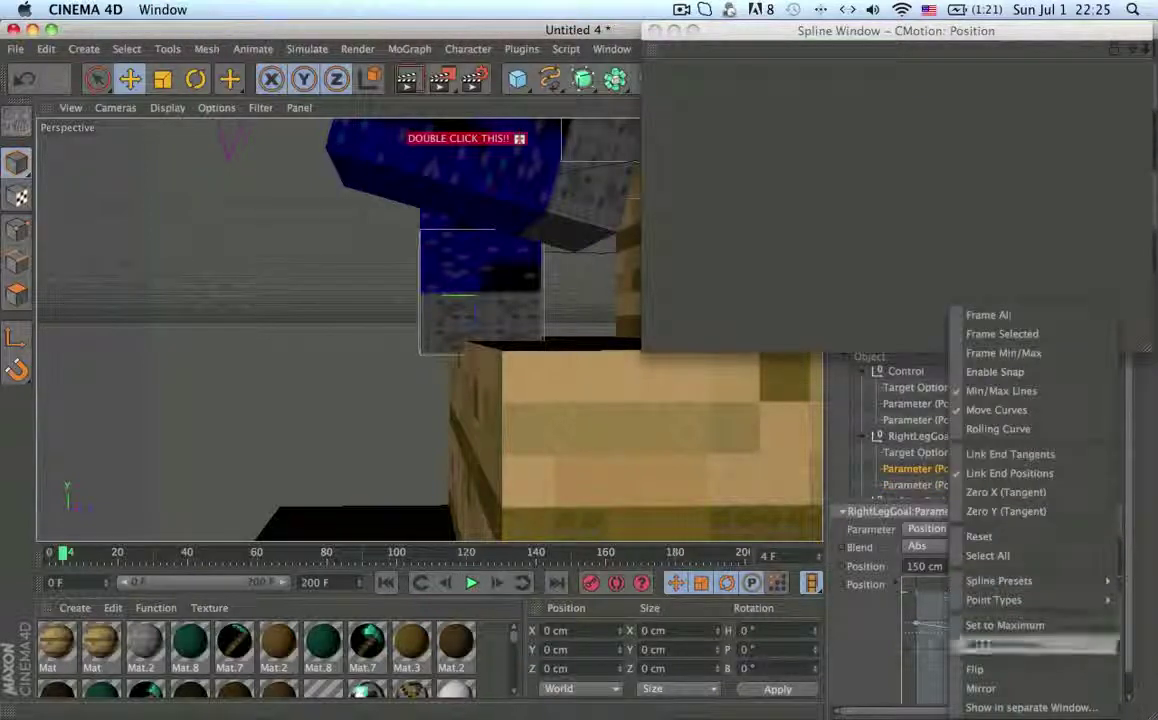
{"action": "left_click", "coordinate": [980, 709]}
- Try Y 0.27 and a higher value for the Y position curve's frame 4 point, checking the RightLegGoal's world position
{"action": "left_click", "coordinate": [822, 311]}
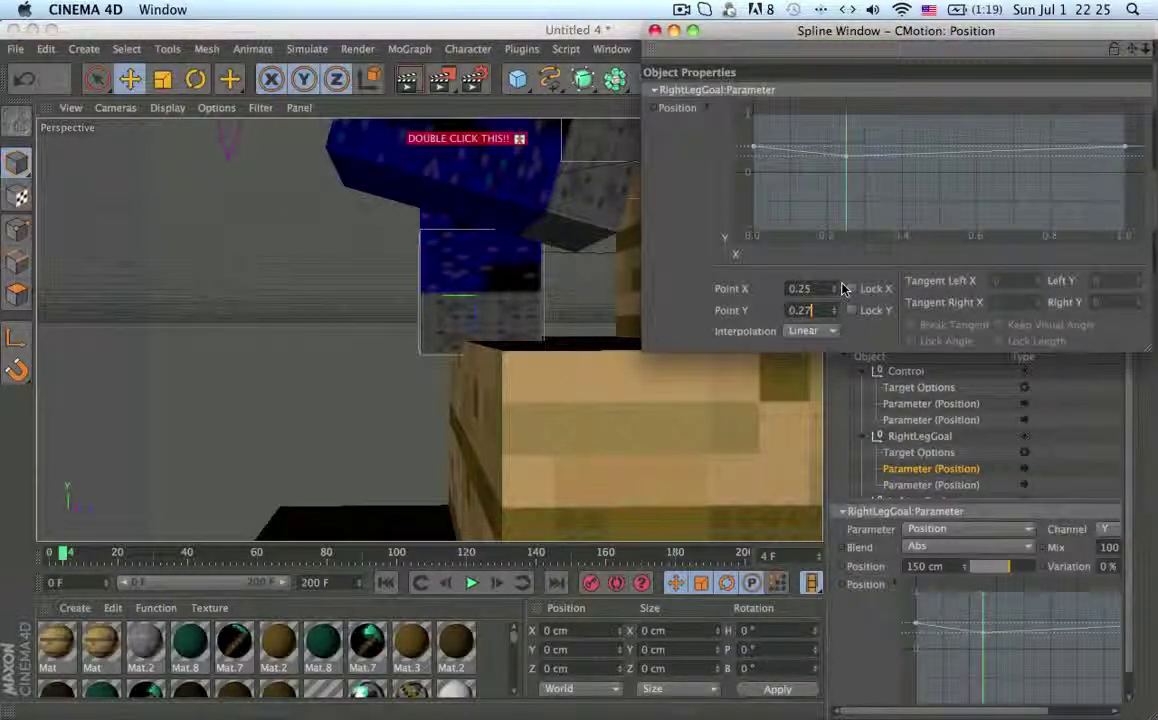
{"action": "key", "text": "Return"}
{"action": "left_click", "coordinate": [549, 277]}
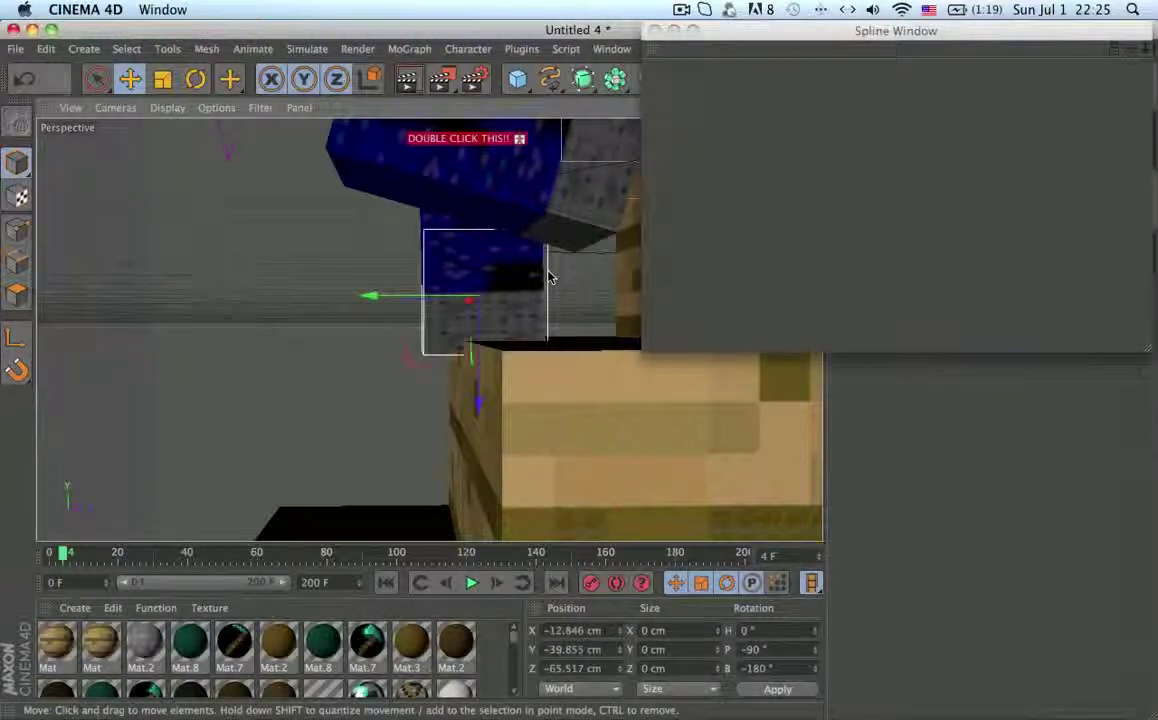
{"action": "key", "text": "super+z"}
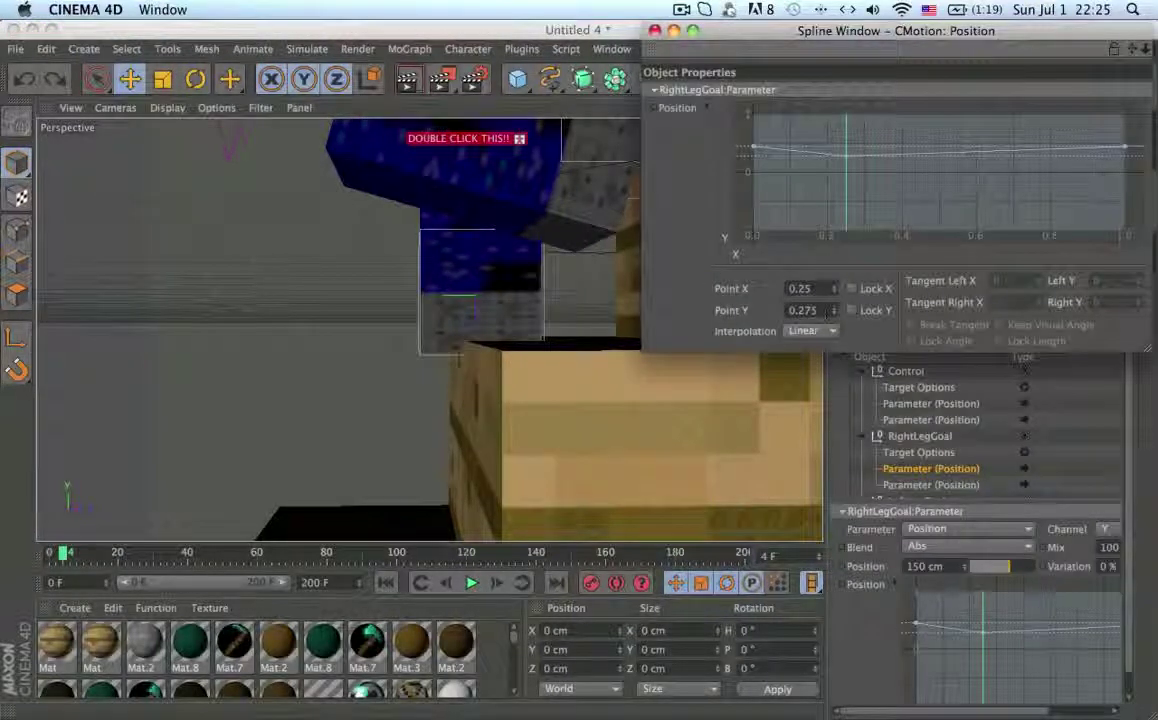
{"action": "key", "text": "Return"}
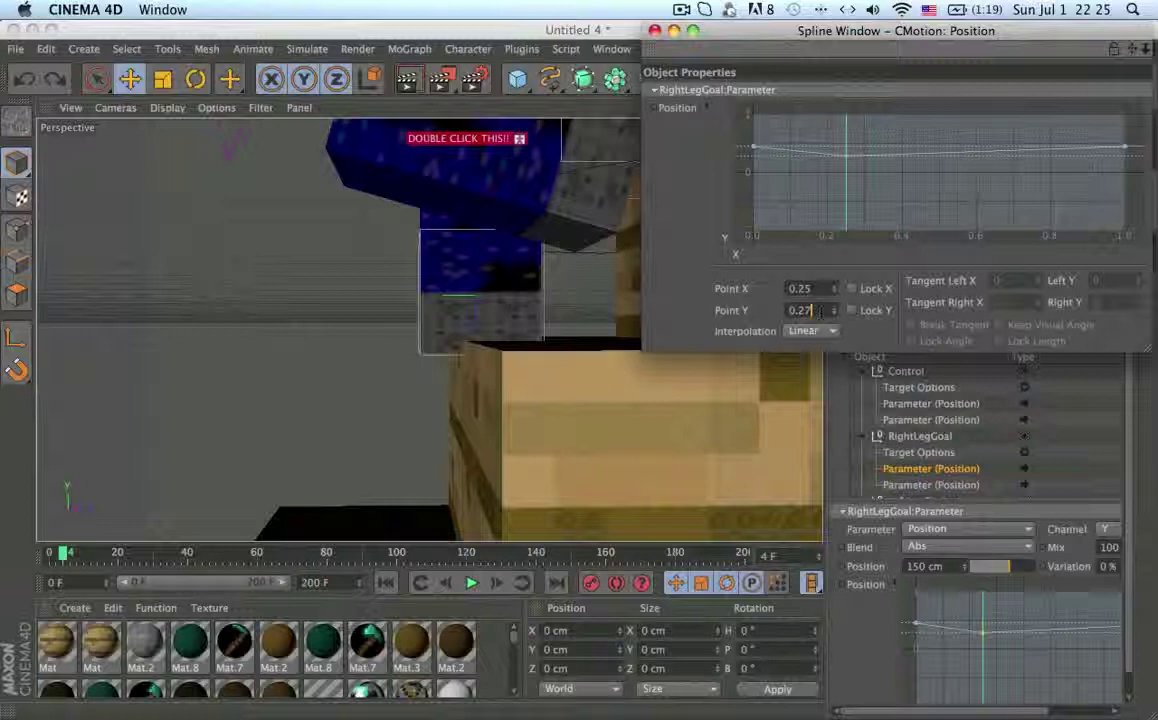
{"action": "left_click", "coordinate": [541, 307]}
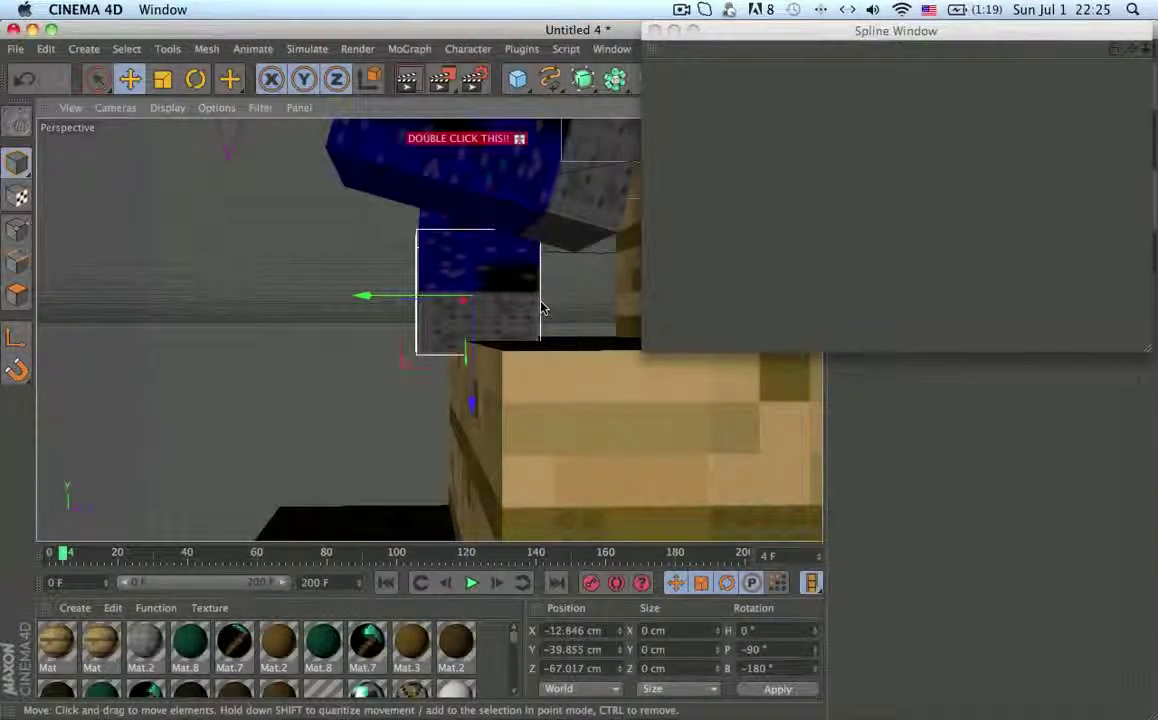
- Try Y 0.276 for the Y position curve's frame 4 point and check the RightLegGoal's world position
{"action": "key", "text": "super+z"}
{"action": "left_click", "coordinate": [827, 306]}
{"action": "key", "text": "BackSpace"}
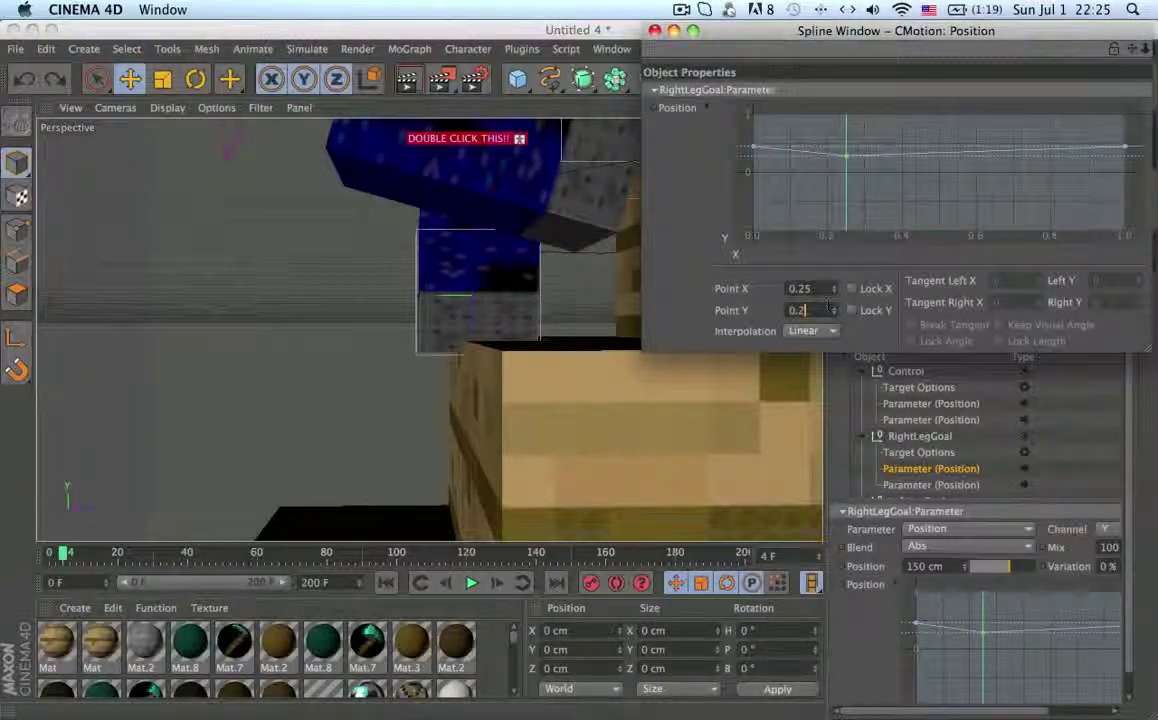
{"action": "type", "text": "76"}
{"action": "key", "text": "Return"}
{"action": "left_click", "coordinate": [541, 272]}
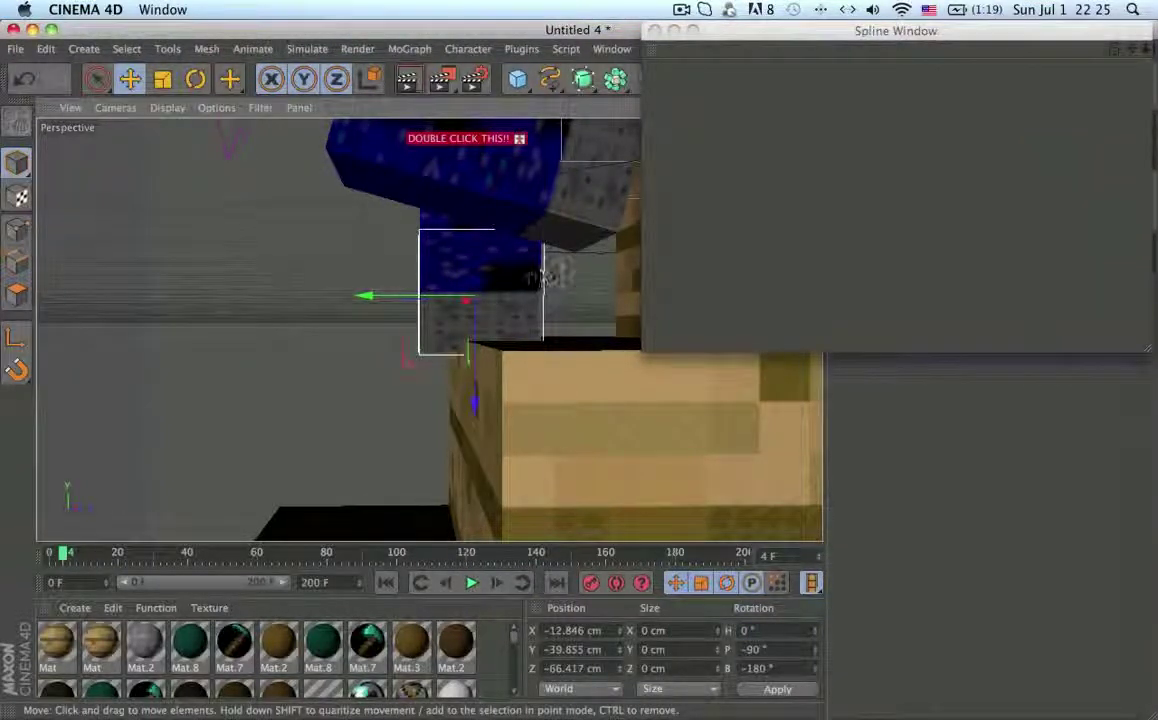
- Try Y 0.273 for the Y position curve's frame 4 point, settle on 0.274 and check the RightLegGoal's world position
{"action": "left_click", "coordinate": [752, 328]}
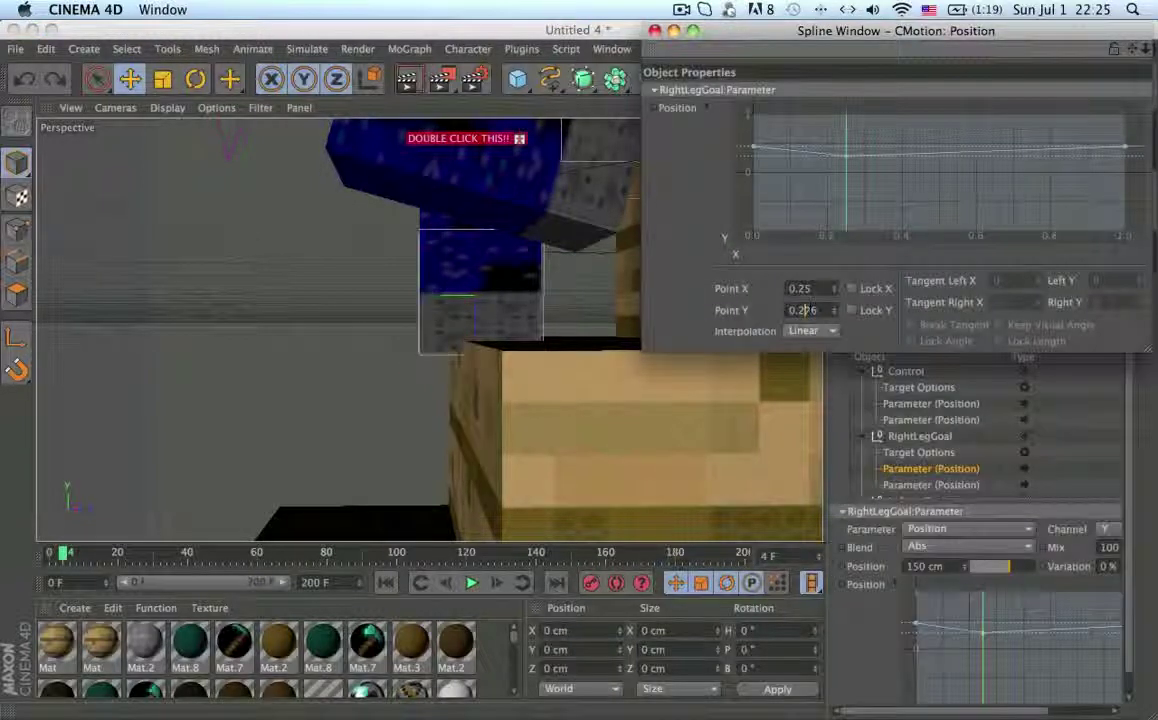
{"action": "left_click", "coordinate": [545, 265]}
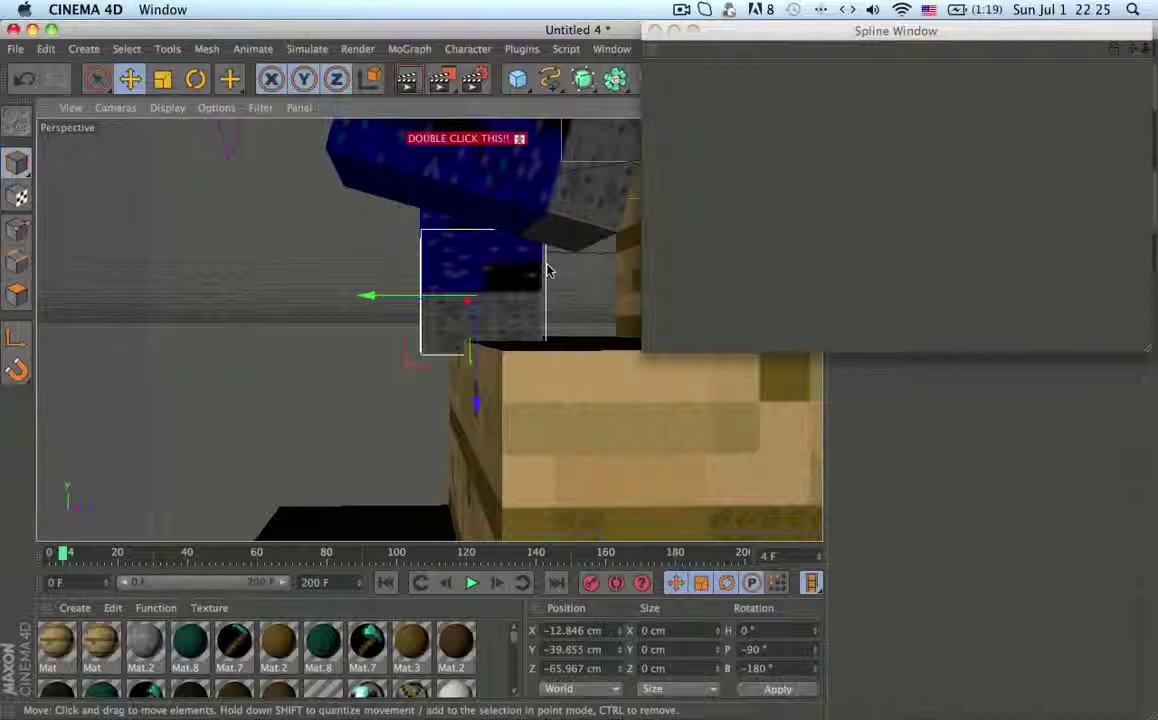
{"action": "left_click", "coordinate": [818, 316]}
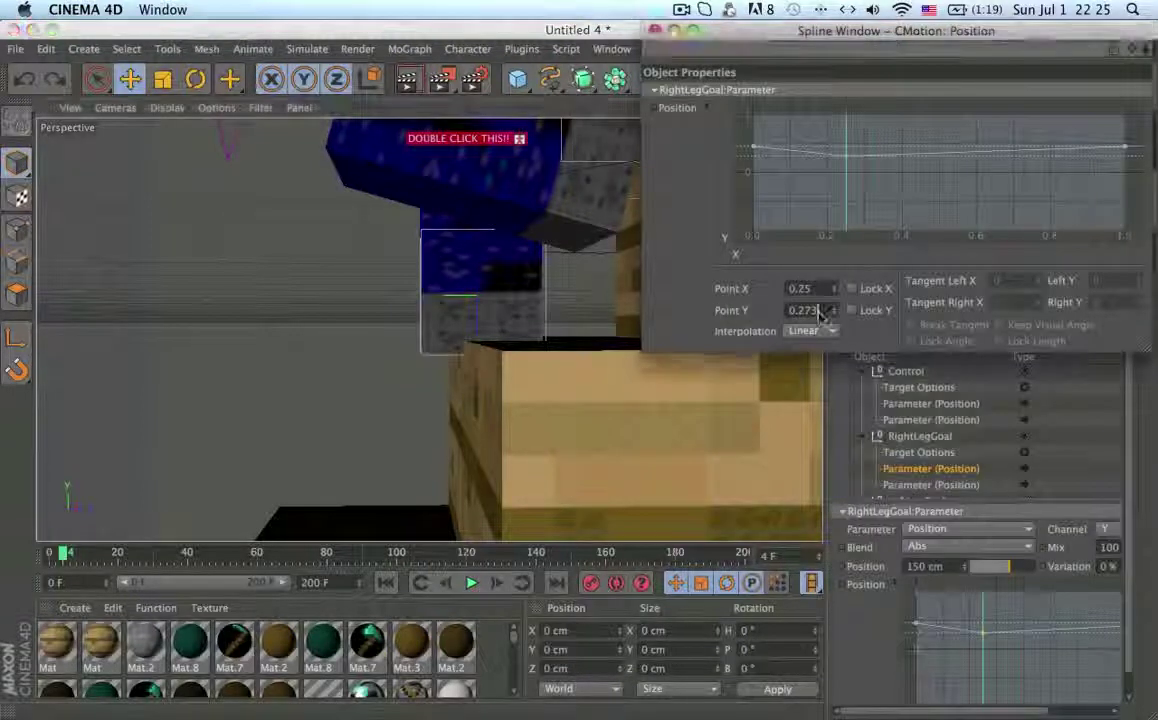
{"action": "left_click", "coordinate": [545, 286]}
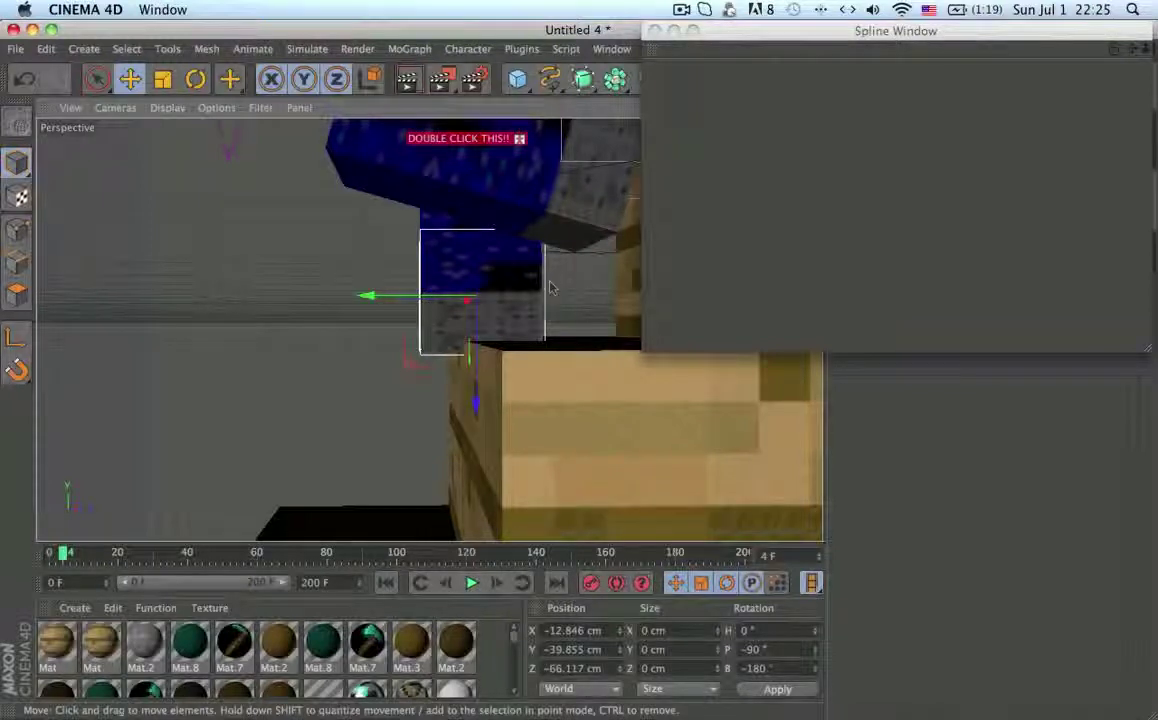
{"action": "left_click", "coordinate": [537, 340]}
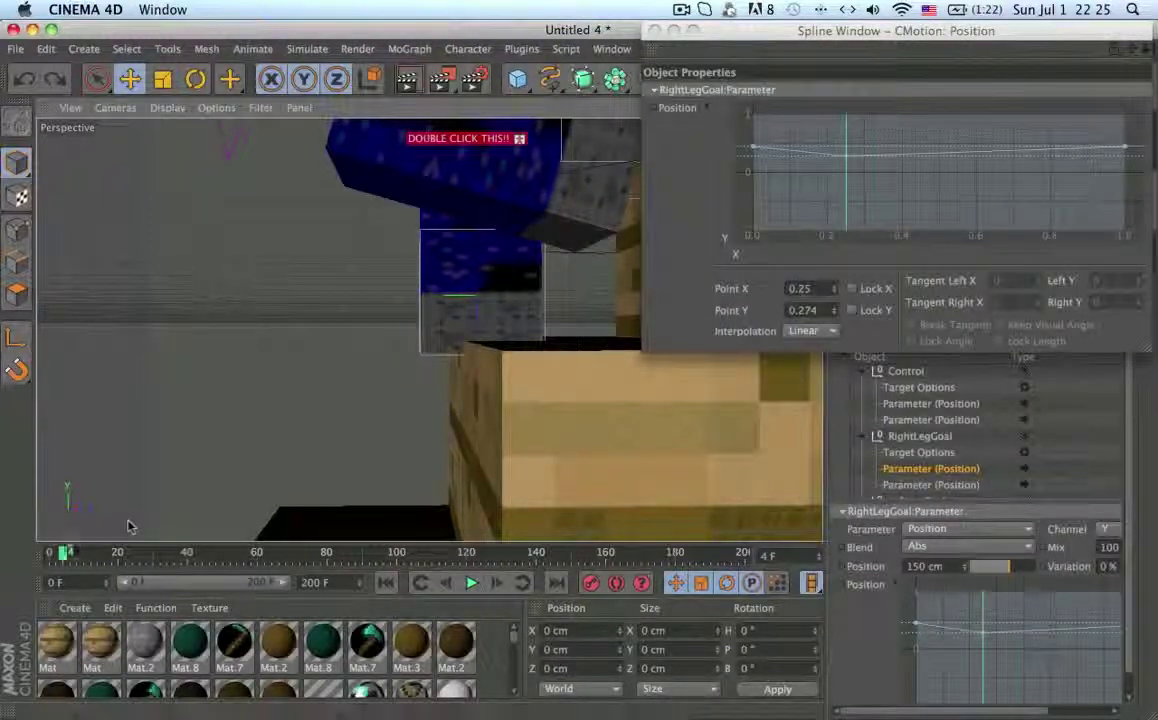
- Compare the right foot's placement on the stair at frames 0 and 4
{"action": "left_click_drag", "start_coordinate": [62, 552], "coordinate": [47, 562]}
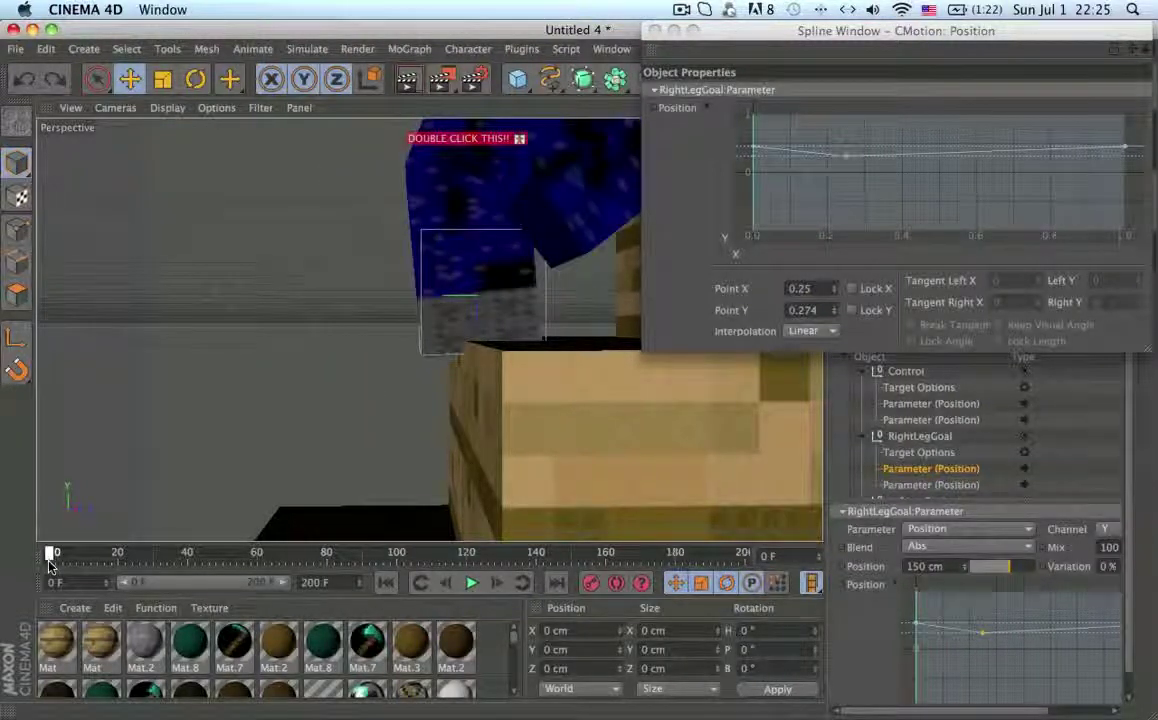
{"action": "mouse_move", "coordinate": [486, 373]}
{"action": "left_mouse_down", "text": "alt"}
{"action": "mouse_move", "coordinate": [618, 420]}
{"action": "mouse_move", "coordinate": [388, 193]}
{"action": "mouse_move", "coordinate": [572, 418]}
{"action": "mouse_move", "coordinate": [465, 336]}
{"action": "left_mouse_up", "text": "alt"}
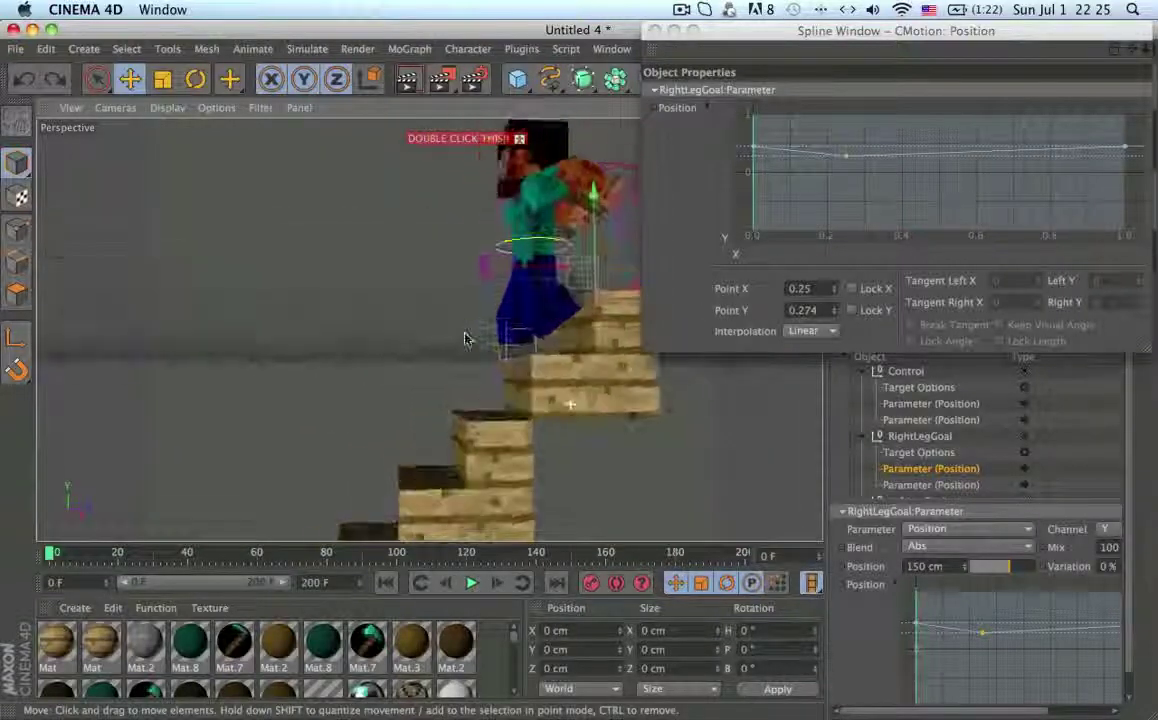
{"action": "scroll", "coordinate": [556, 331], "scroll_direction": "up", "scroll_amount": 5}
{"action": "scroll", "coordinate": [437, 365], "scroll_direction": "down", "scroll_amount": 3}
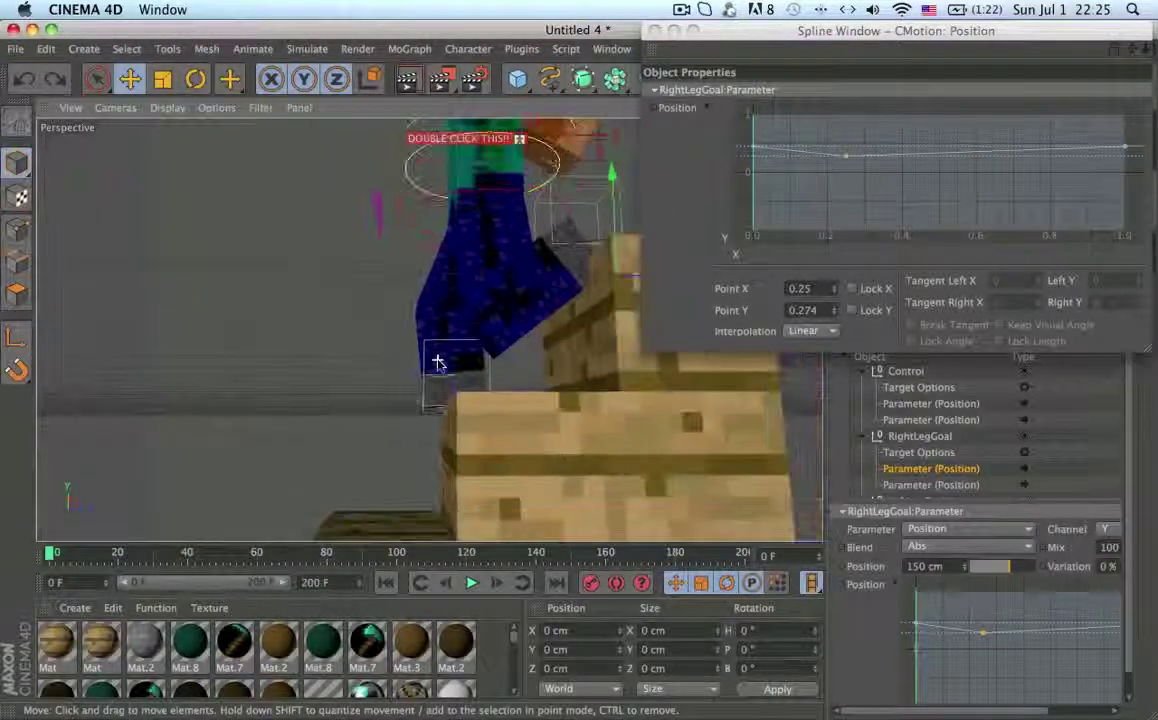
{"action": "mouse_move", "coordinate": [47, 556]}
{"action": "left_mouse_down"}
{"action": "mouse_move", "coordinate": [62, 556]}
{"action": "mouse_move", "coordinate": [33, 552]}
{"action": "mouse_move", "coordinate": [63, 556]}
{"action": "left_mouse_up"}
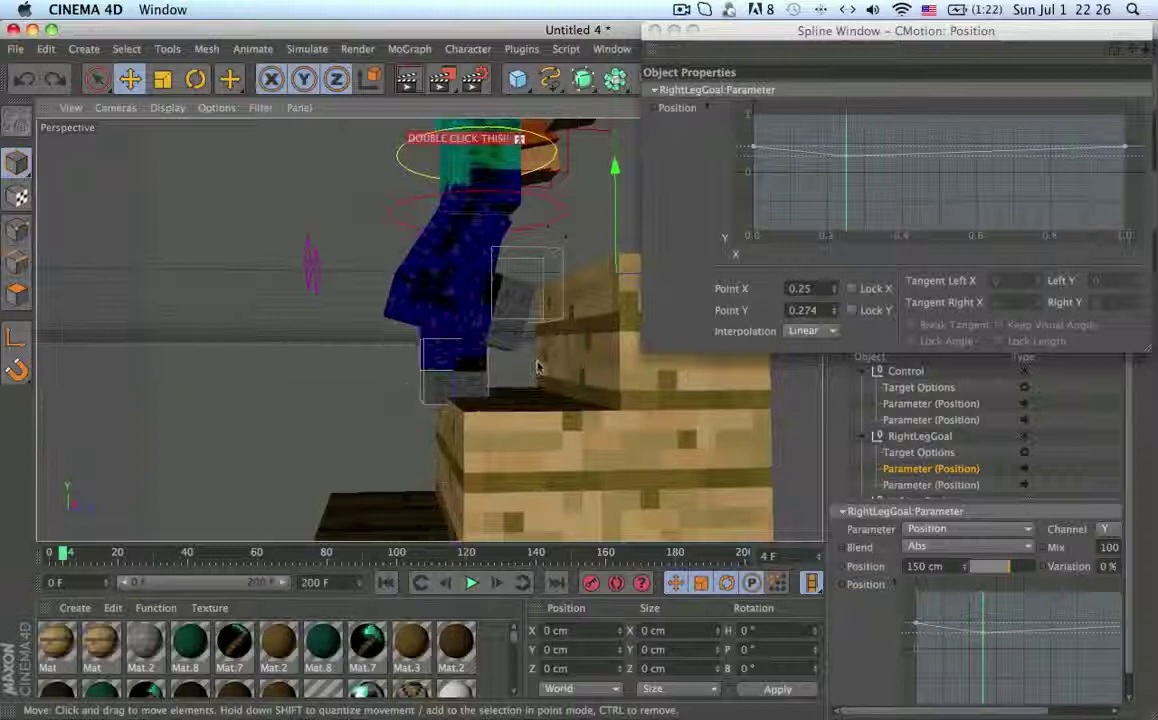
- Select the Control's Y position parameter and collapse the LegLeftPole, LegRightPole and Template entries in the CMotion object list
{"action": "left_click", "coordinate": [922, 420]}
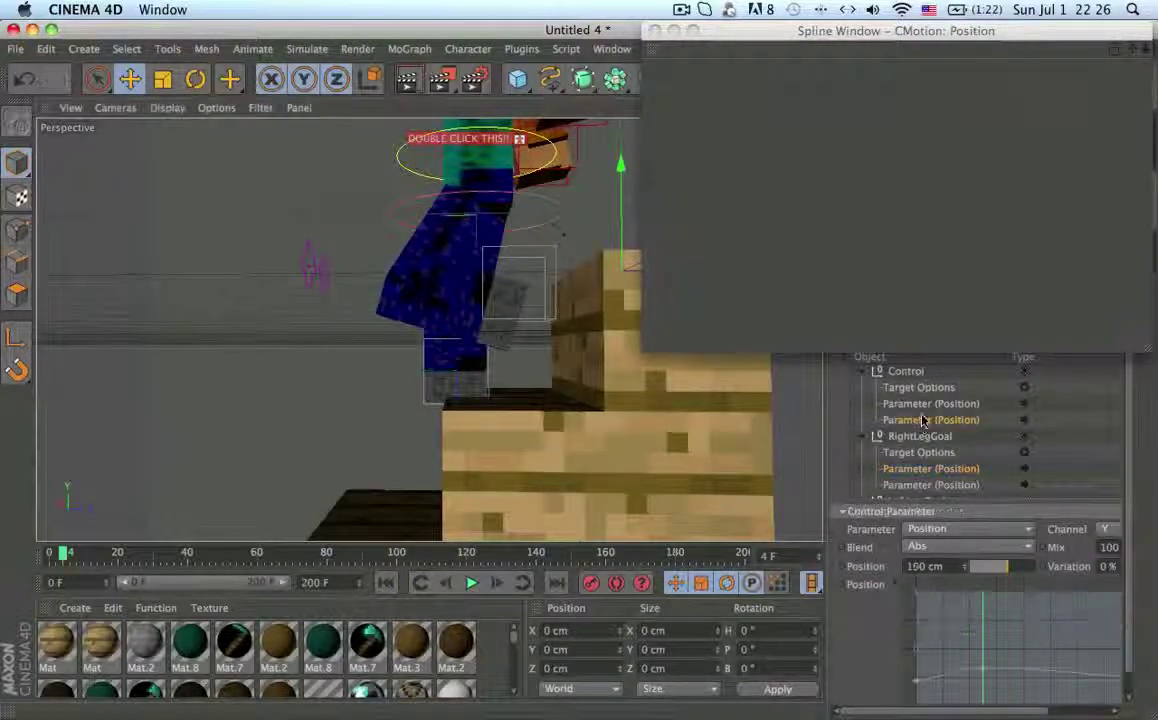
{"action": "left_click", "coordinate": [931, 404]}
{"action": "scroll", "coordinate": [918, 474], "scroll_direction": "down", "scroll_amount": 1}
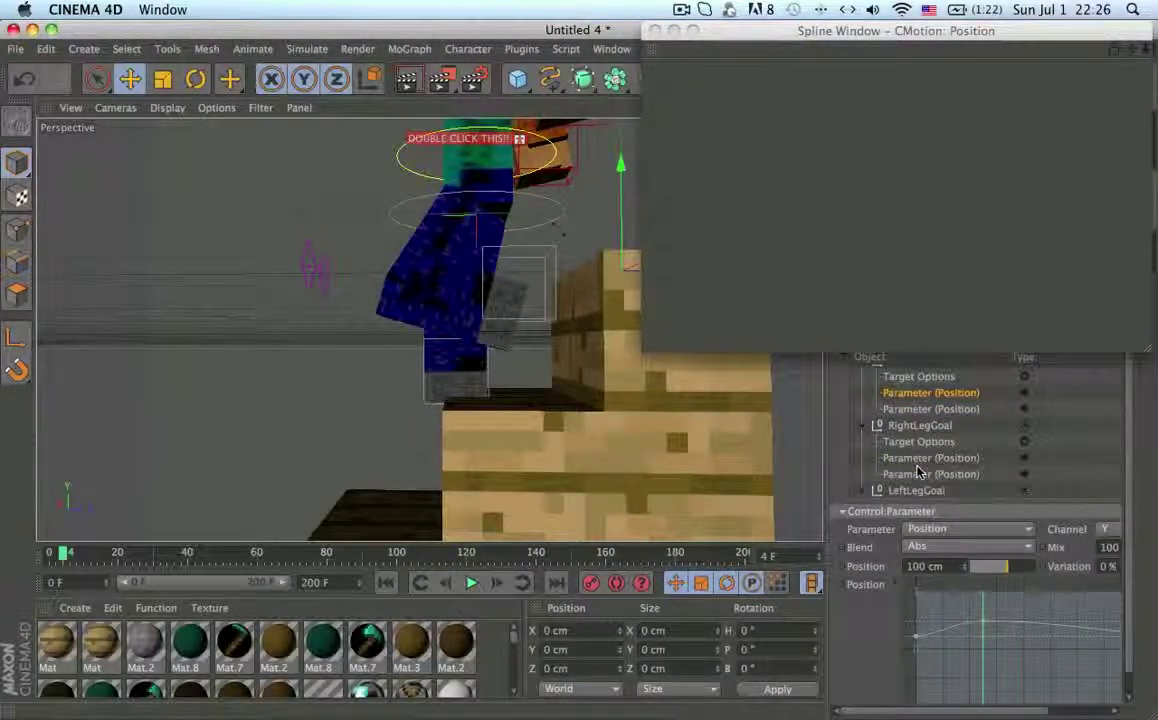
{"action": "scroll", "coordinate": [918, 474], "scroll_direction": "down", "scroll_amount": 4}
{"action": "left_click", "coordinate": [866, 455]}
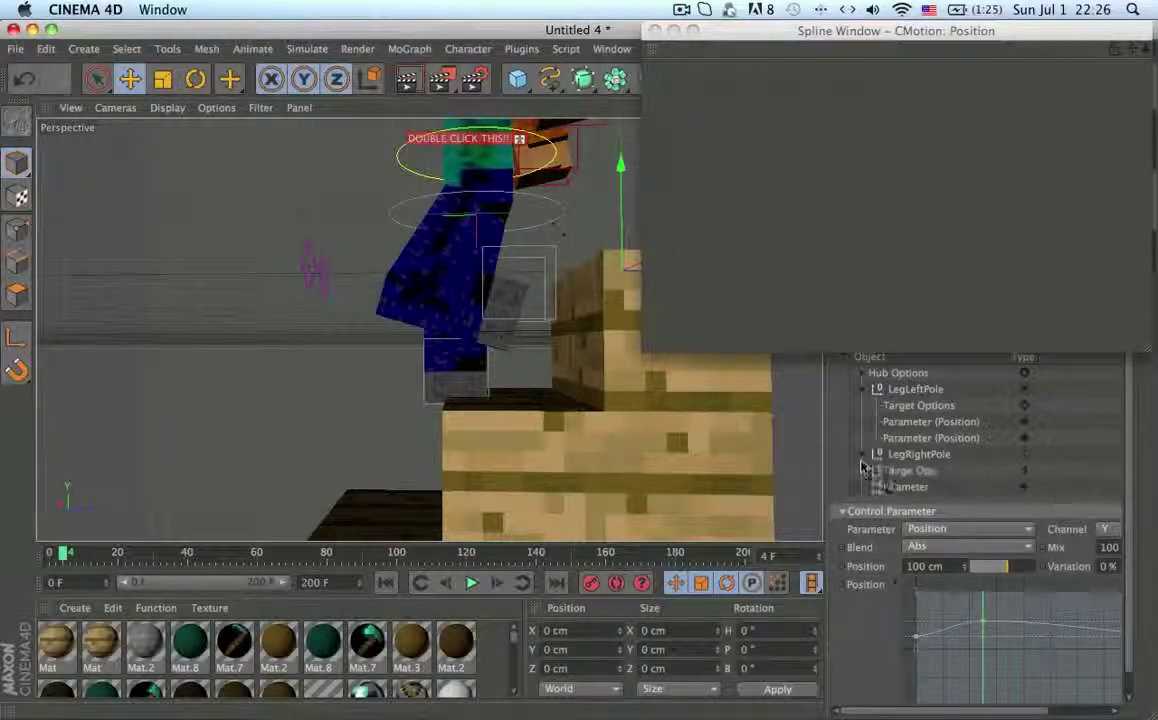
{"action": "left_click", "coordinate": [864, 389]}
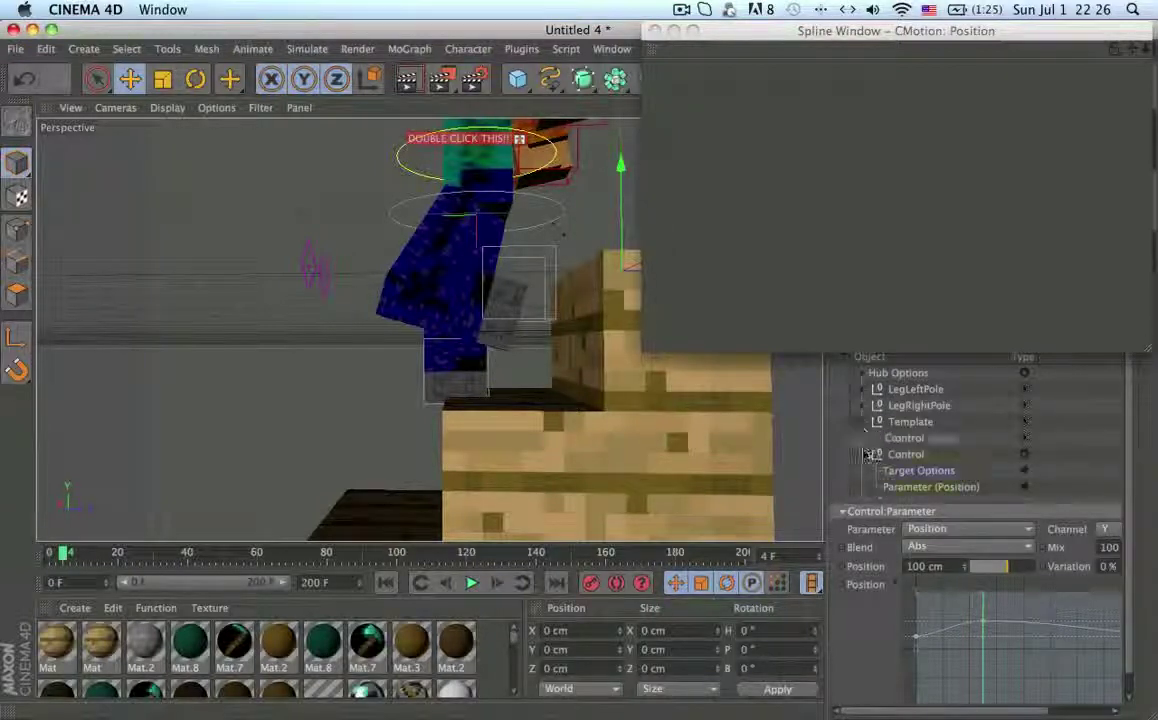
{"action": "left_click", "coordinate": [863, 454]}
{"action": "left_click", "coordinate": [863, 422]}
{"action": "left_click", "coordinate": [863, 438]}
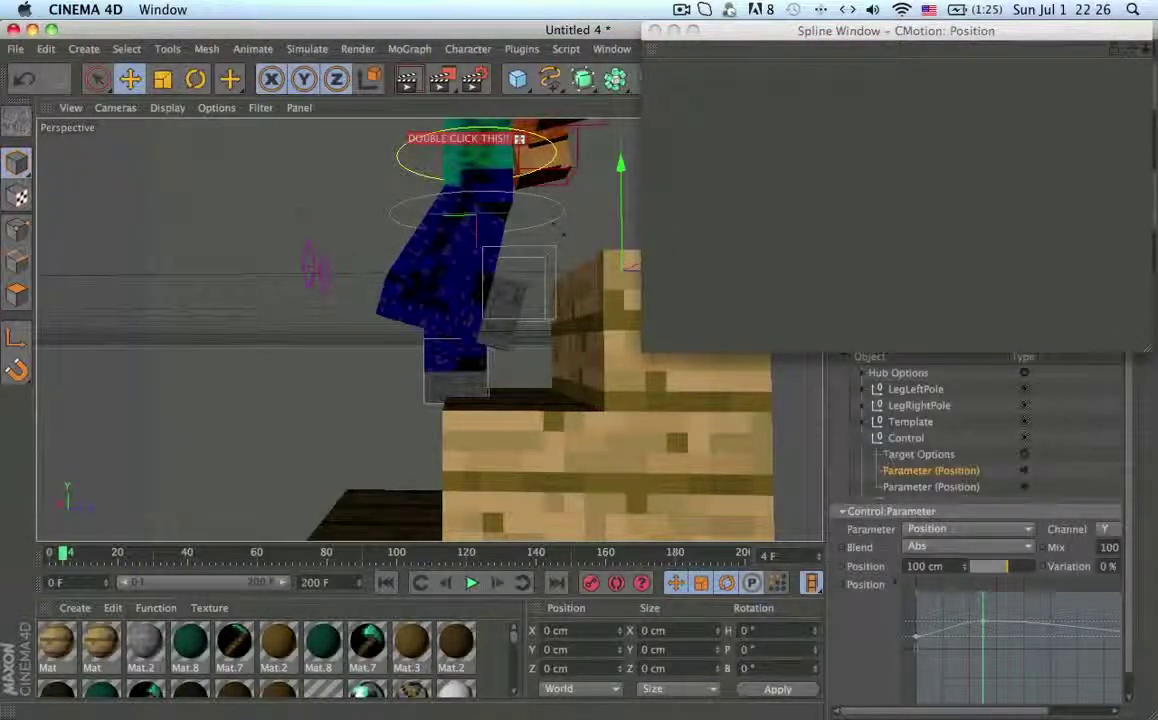
- Open the Control's Y position curve in a separate window and lower its frame 4 point
{"action": "right_click", "coordinate": [958, 600]}
{"action": "left_click", "coordinate": [962, 688]}
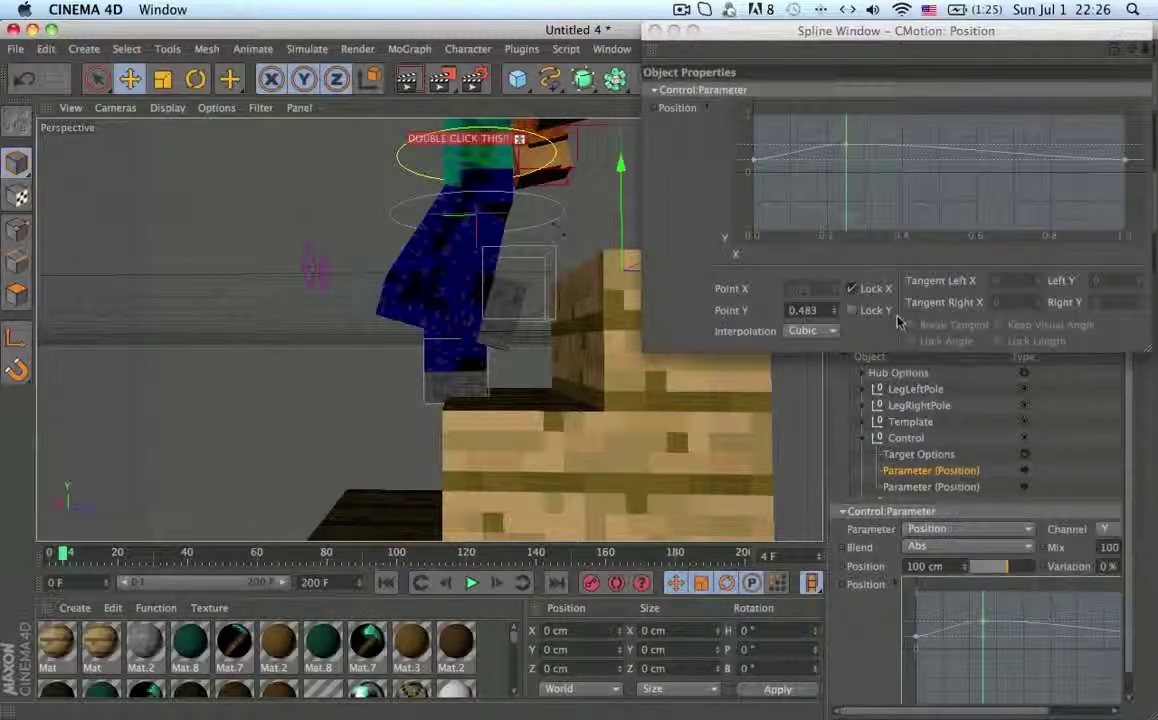
{"action": "left_click_drag", "start_coordinate": [849, 140], "coordinate": [846, 169]}
- Open the Control's Z position curve in a separate window and set its frame 4 point to about Y -0.533
{"action": "left_click", "coordinate": [910, 488]}
{"action": "right_click", "coordinate": [951, 665]}
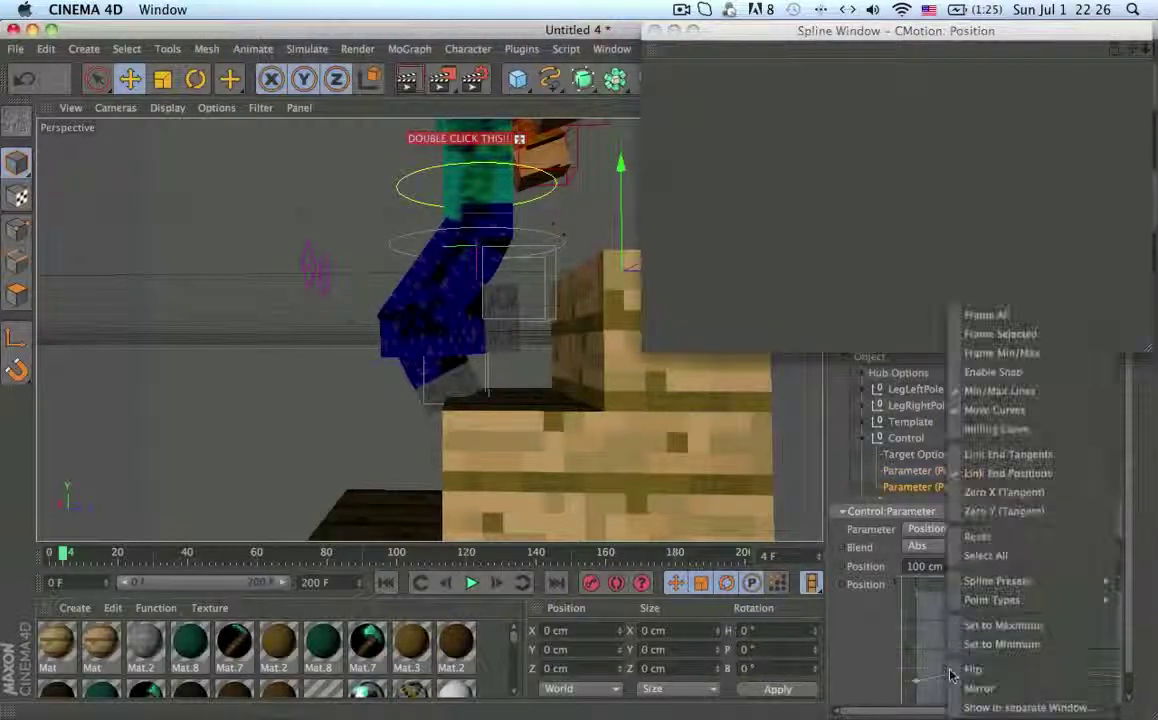
{"action": "left_click", "coordinate": [969, 708]}
{"action": "mouse_move", "coordinate": [850, 205]}
{"action": "left_mouse_down"}
{"action": "mouse_move", "coordinate": [846, 168]}
{"action": "mouse_move", "coordinate": [853, 221]}
{"action": "left_mouse_up"}
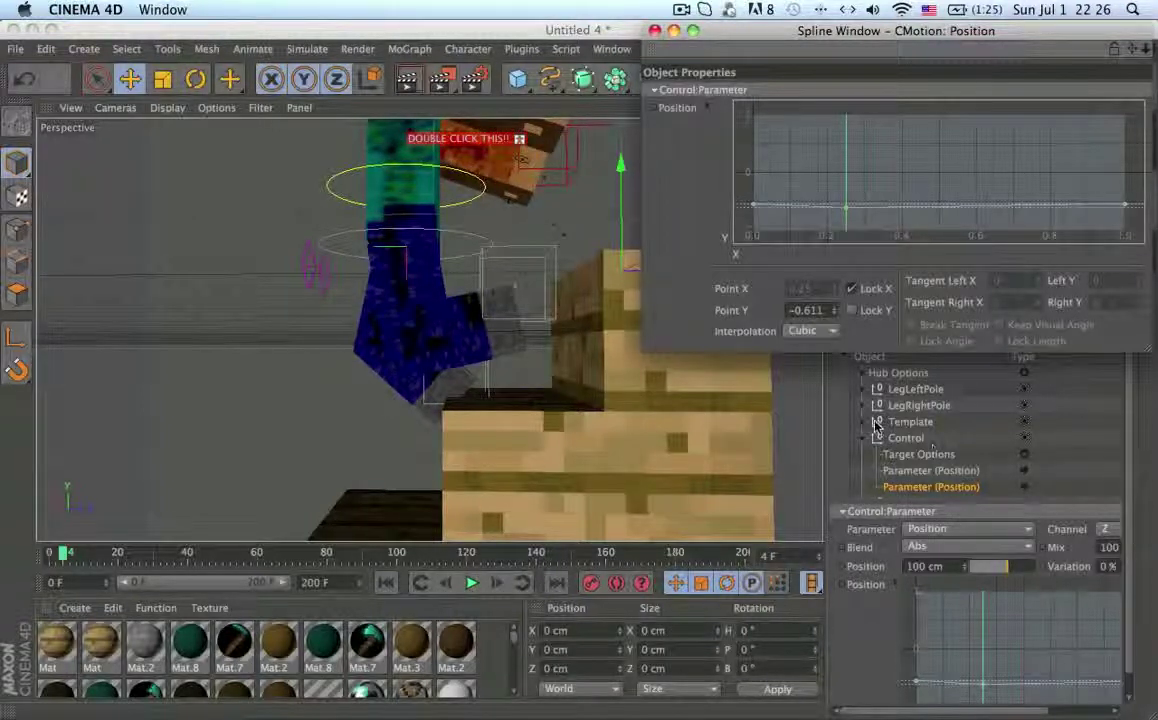
{"action": "left_click_drag", "start_coordinate": [849, 208], "coordinate": [849, 205]}
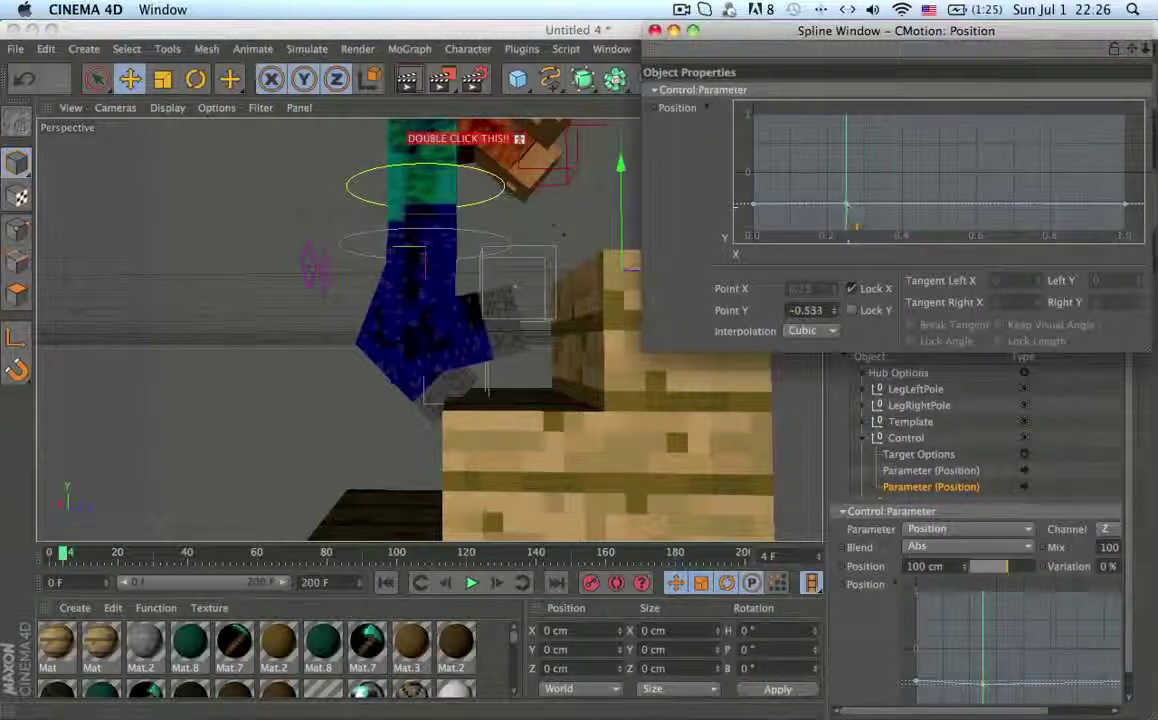
{"action": "middle_click_drag", "start_coordinate": [470, 407], "coordinate": [475, 300], "text": "alt"}
{"action": "mouse_move", "coordinate": [477, 301]}
{"action": "left_mouse_down", "text": "alt"}
{"action": "mouse_move", "coordinate": [507, 311]}
{"action": "mouse_move", "coordinate": [522, 338]}
{"action": "mouse_move", "coordinate": [473, 307]}
{"action": "left_mouse_up", "text": "alt"}
{"action": "left_click_drag", "start_coordinate": [565, 384], "coordinate": [567, 457], "text": "alt"}
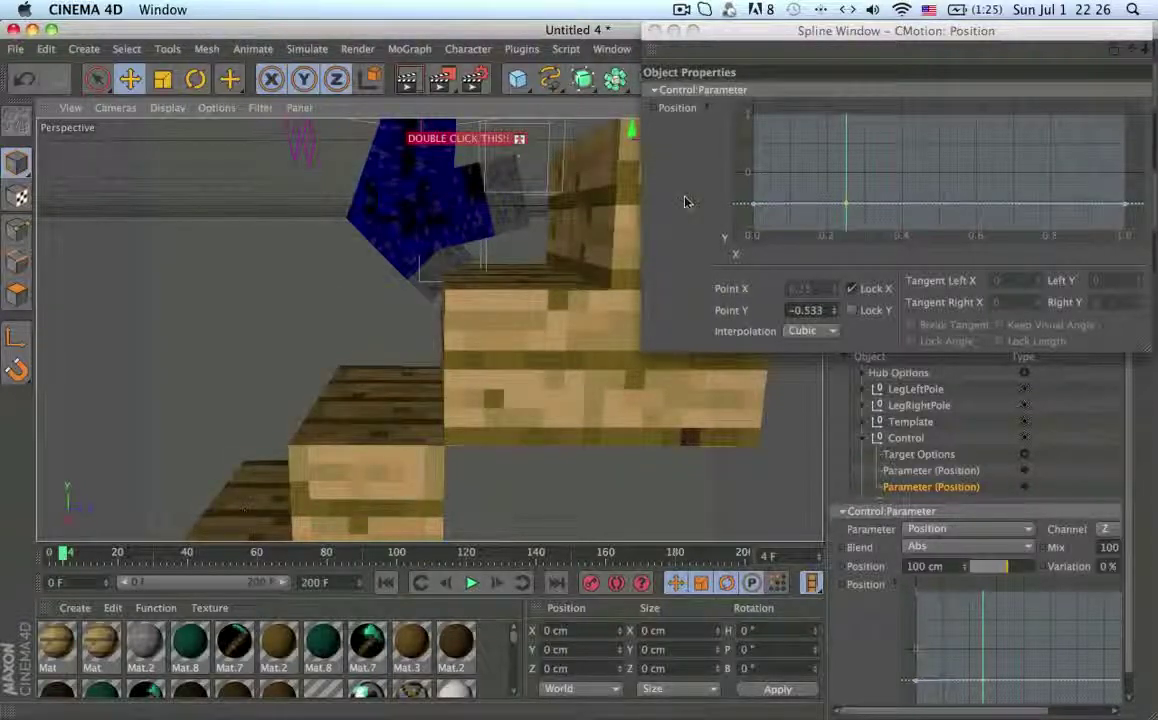
{"action": "left_click", "coordinate": [864, 405]}
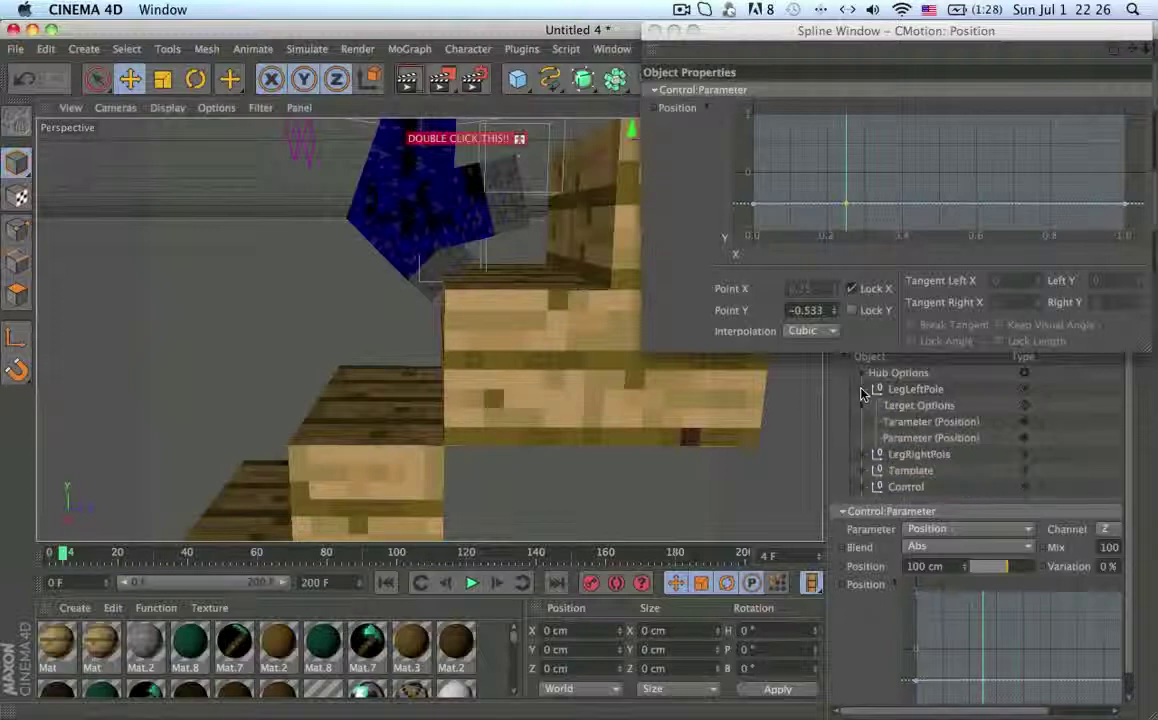
{"action": "left_click", "coordinate": [905, 421]}
{"action": "right_click", "coordinate": [1022, 697]}
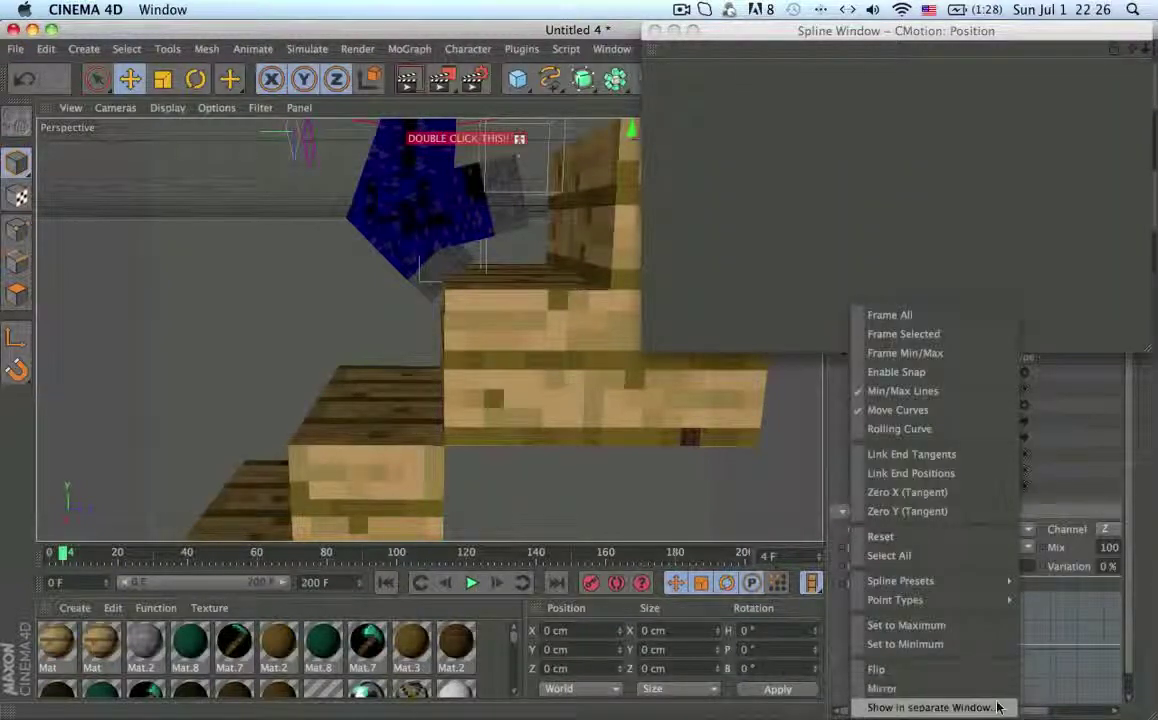
{"action": "left_click", "coordinate": [930, 707]}
{"action": "left_click", "coordinate": [848, 149], "text": "ctrl"}
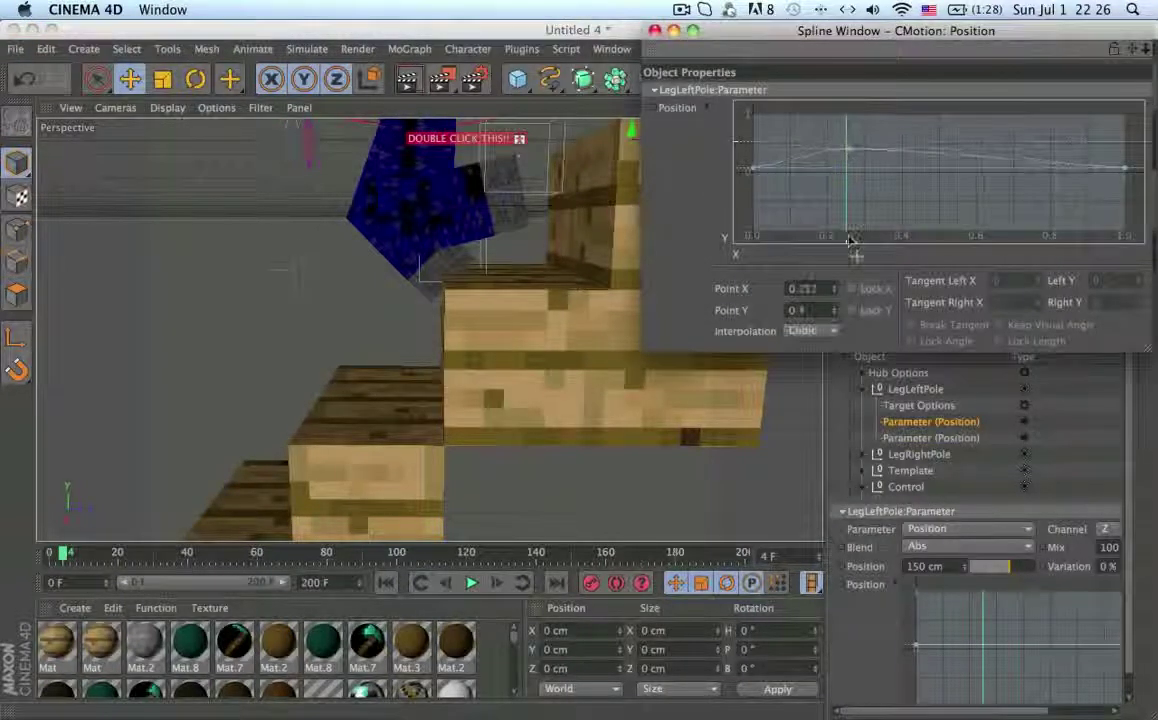
{"action": "left_click", "coordinate": [852, 289]}
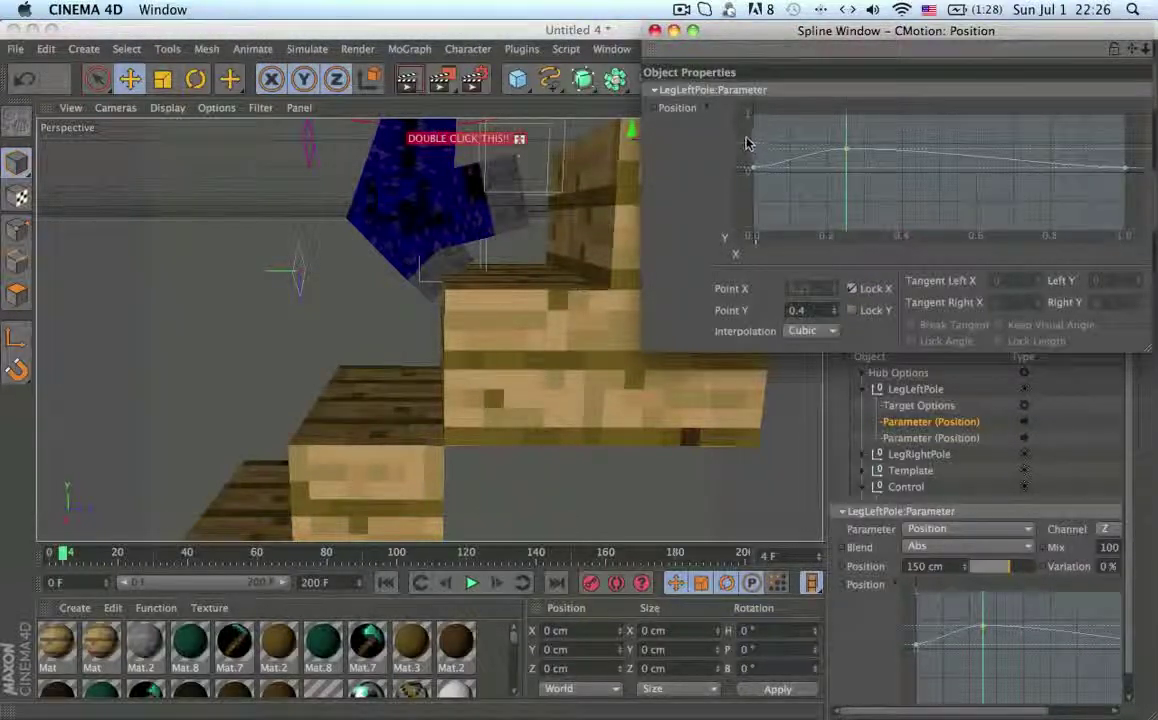
{"action": "left_click_drag", "start_coordinate": [742, 134], "coordinate": [1146, 229]}
{"action": "left_click", "coordinate": [812, 331]}
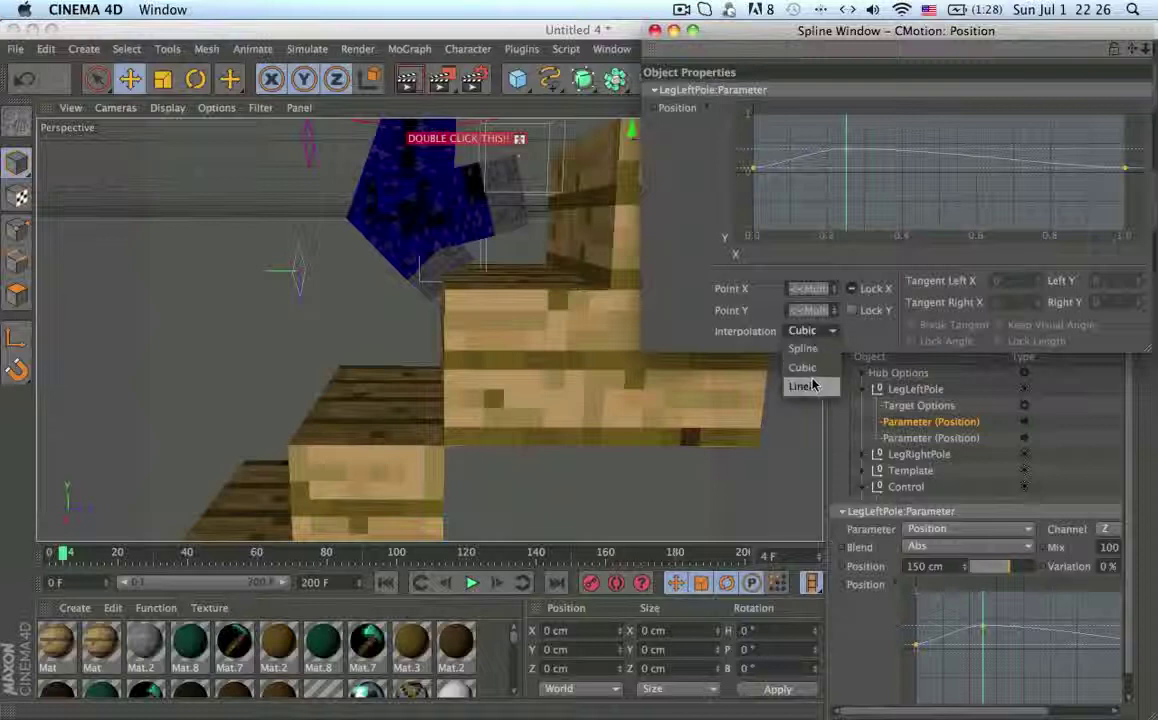
{"action": "left_click", "coordinate": [812, 385]}
{"action": "left_click", "coordinate": [884, 120]}
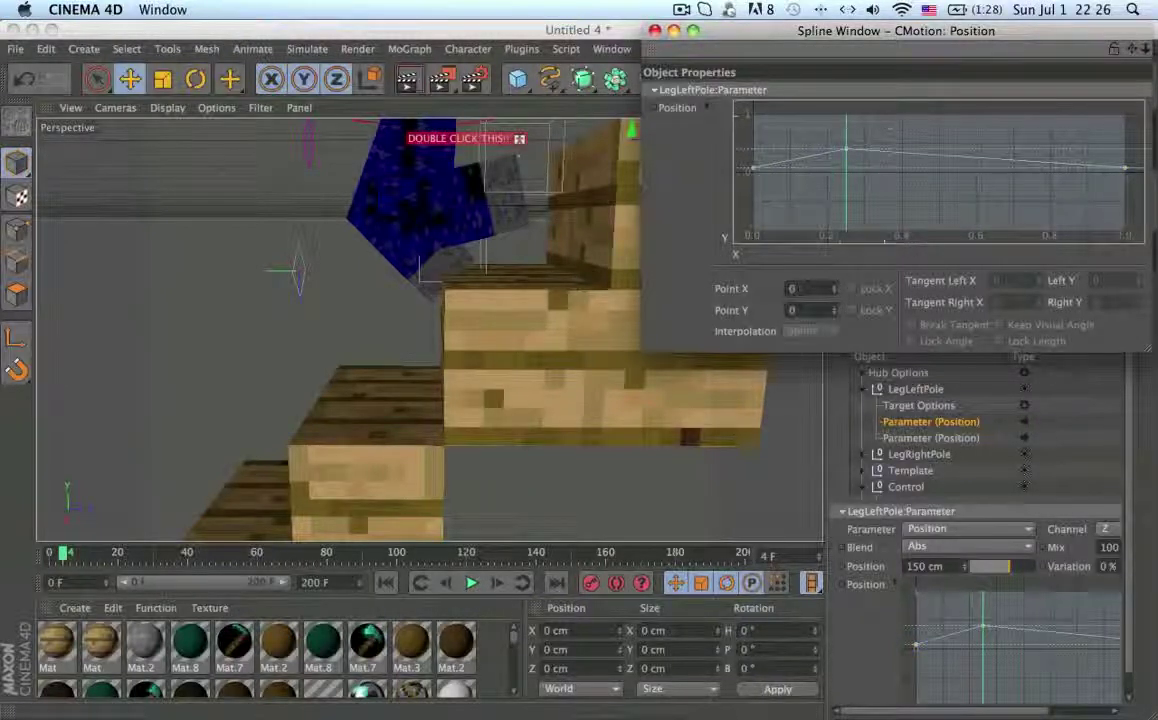
{"action": "left_click_drag", "start_coordinate": [845, 152], "coordinate": [845, 173]}
{"action": "key", "text": "super+z"}
{"action": "key", "text": "super+a"}
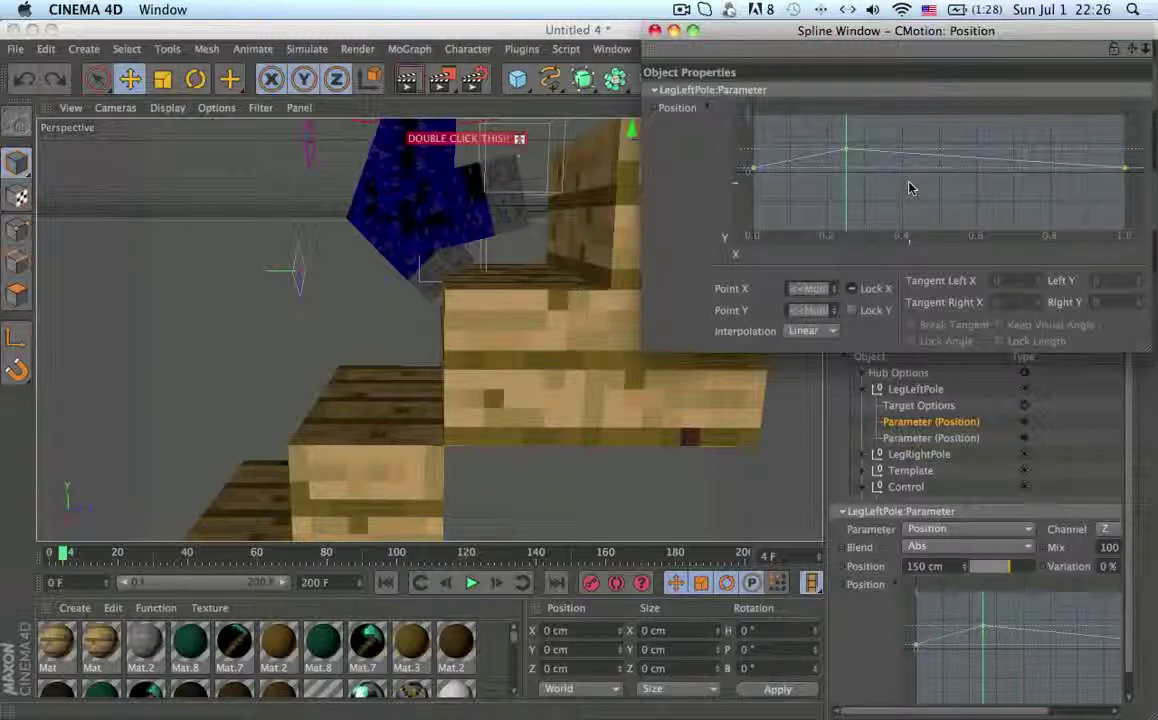
{"action": "key", "text": "super+z"}
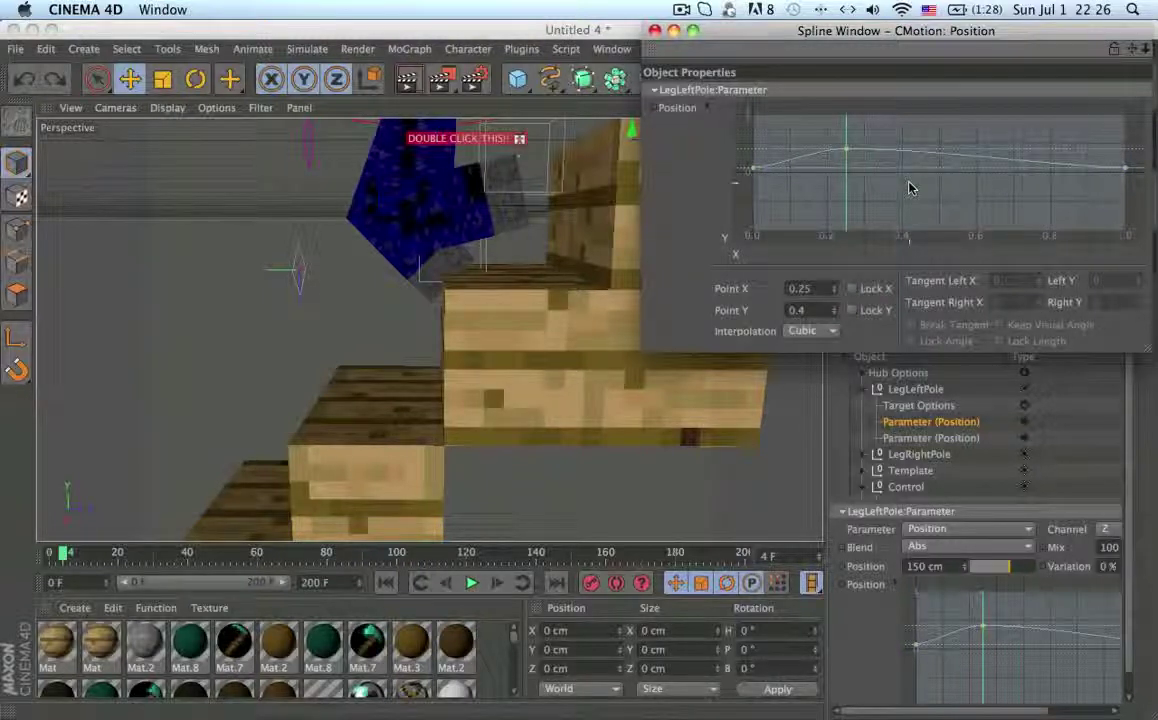
{"action": "key", "text": "super+z"}
- Collapse the other CMotion entries and open the LeftLegGoal's Y position curve in a separate window
{"action": "left_click", "coordinate": [876, 390]}
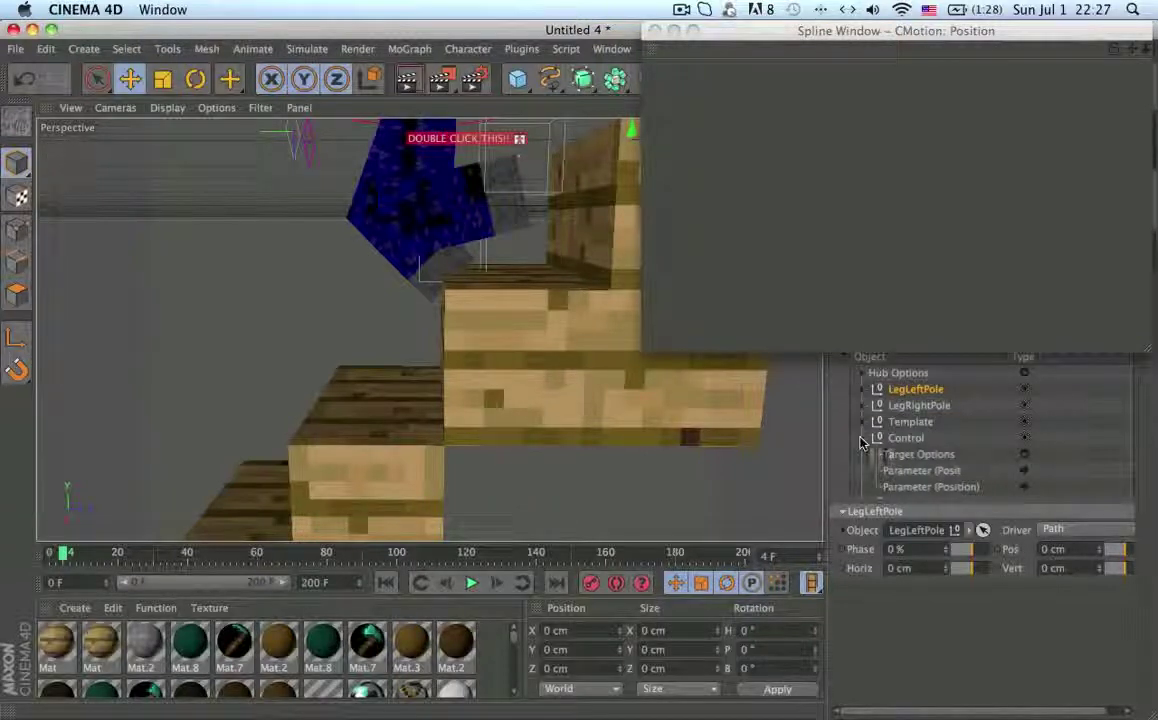
{"action": "left_click", "coordinate": [862, 455]}
{"action": "left_click", "coordinate": [856, 470]}
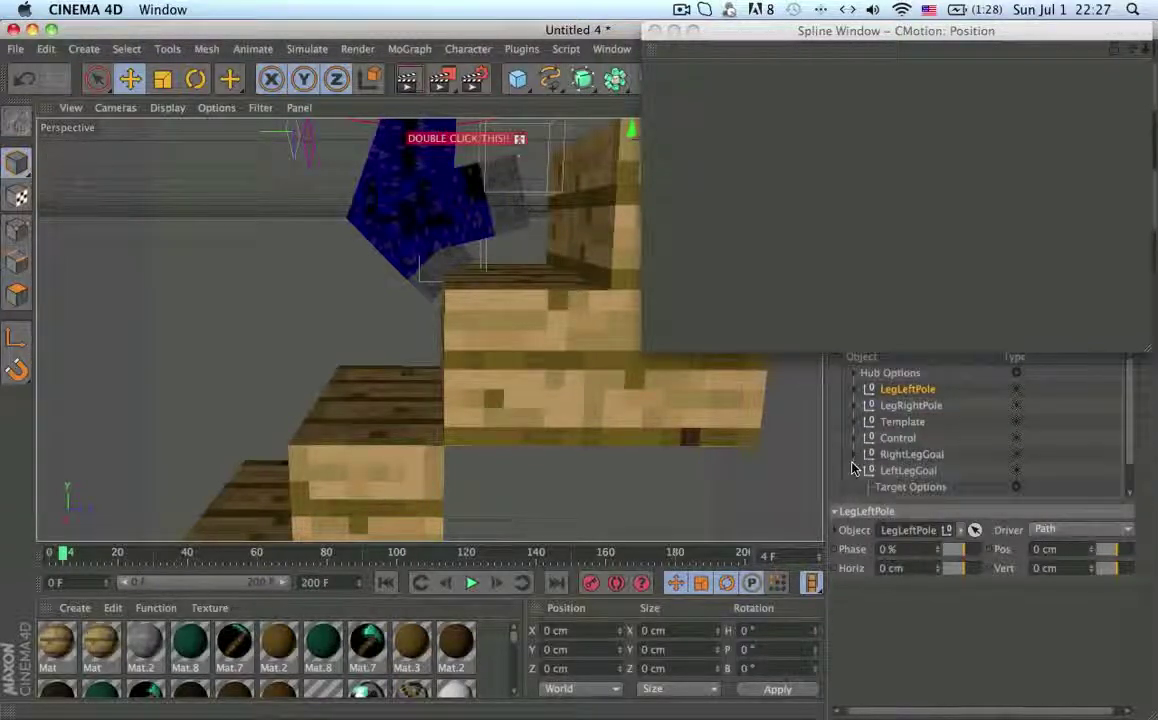
{"action": "scroll", "coordinate": [919, 473], "scroll_direction": "down", "scroll_amount": 2}
{"action": "left_click", "coordinate": [918, 474]}
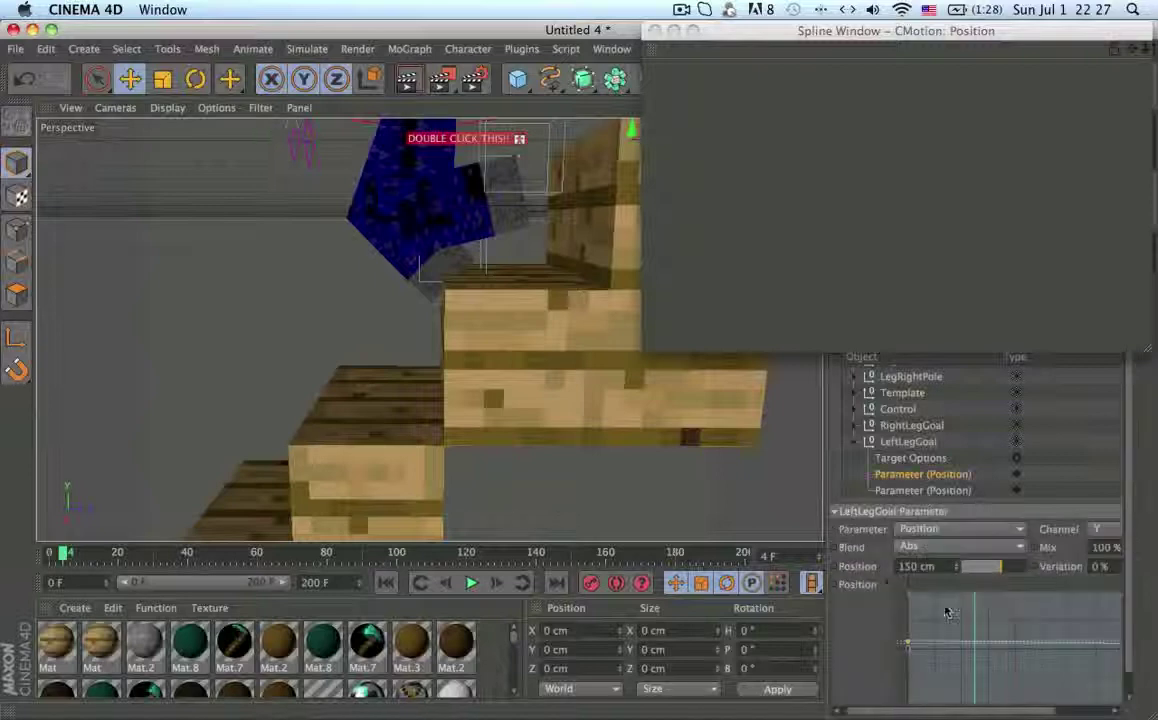
{"action": "right_click", "coordinate": [951, 612]}
{"action": "left_click", "coordinate": [977, 709]}
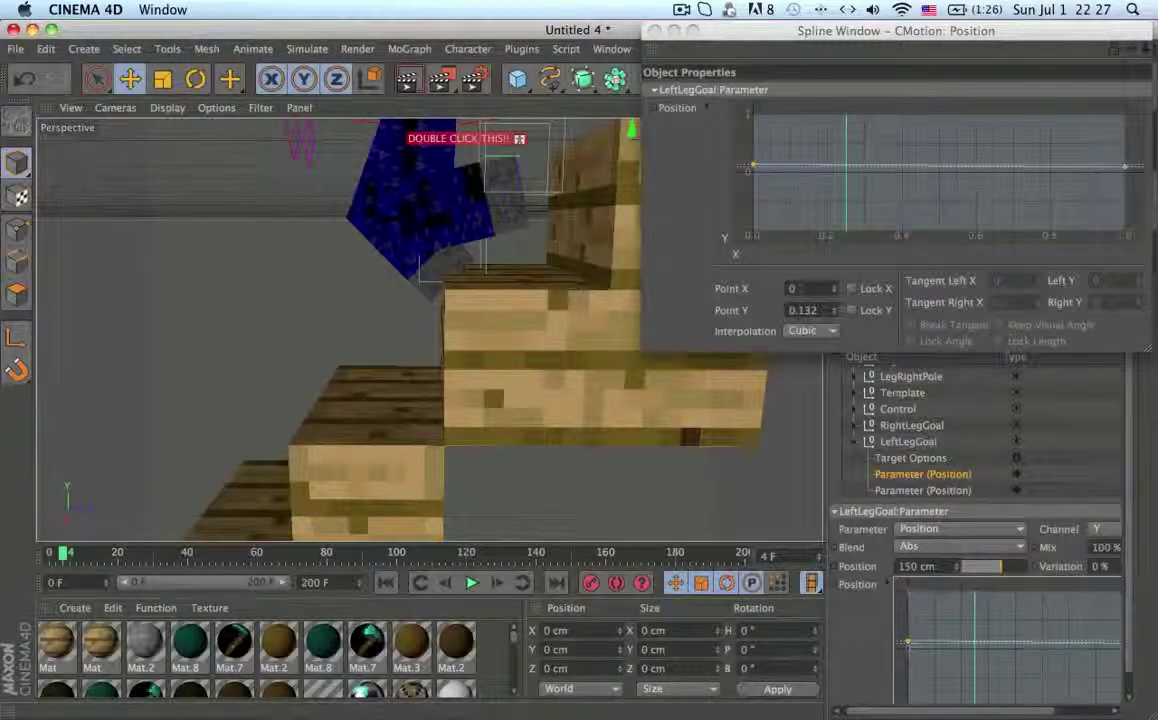
- Link the end positions and end tangents of the LeftLegGoal's Y position curve
{"action": "left_click_drag", "start_coordinate": [753, 168], "coordinate": [797, 191]}
{"action": "right_click", "coordinate": [797, 191]}
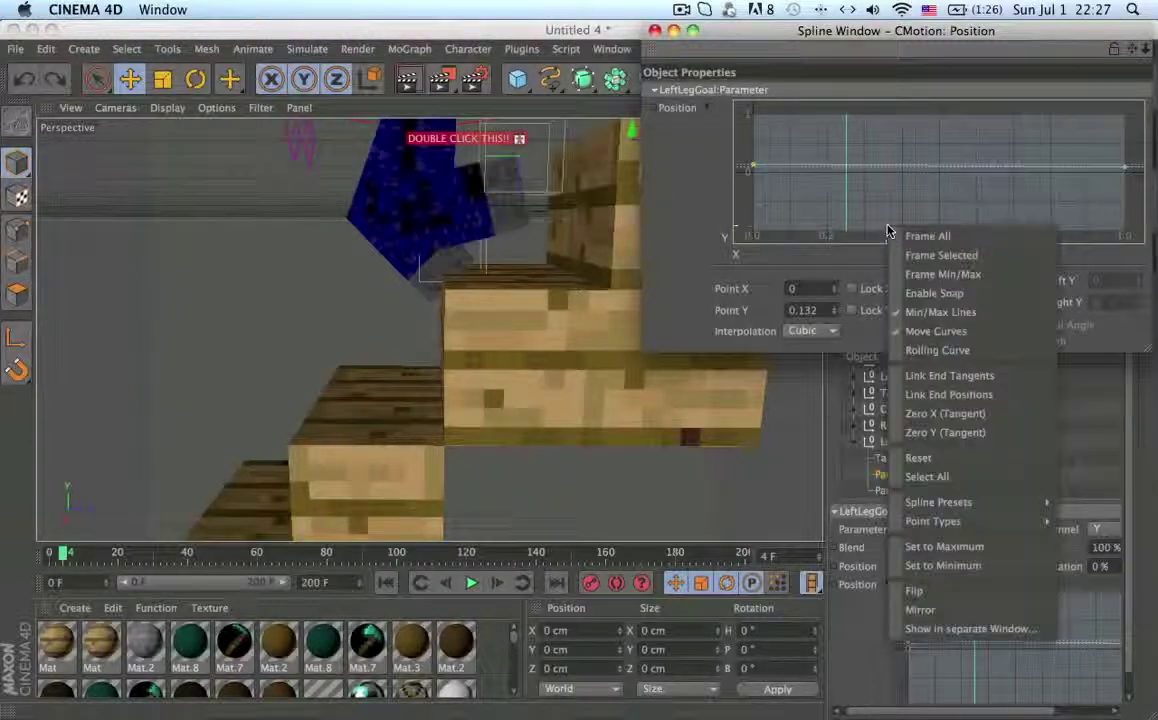
{"action": "left_click", "coordinate": [905, 393]}
{"action": "right_click", "coordinate": [903, 180]}
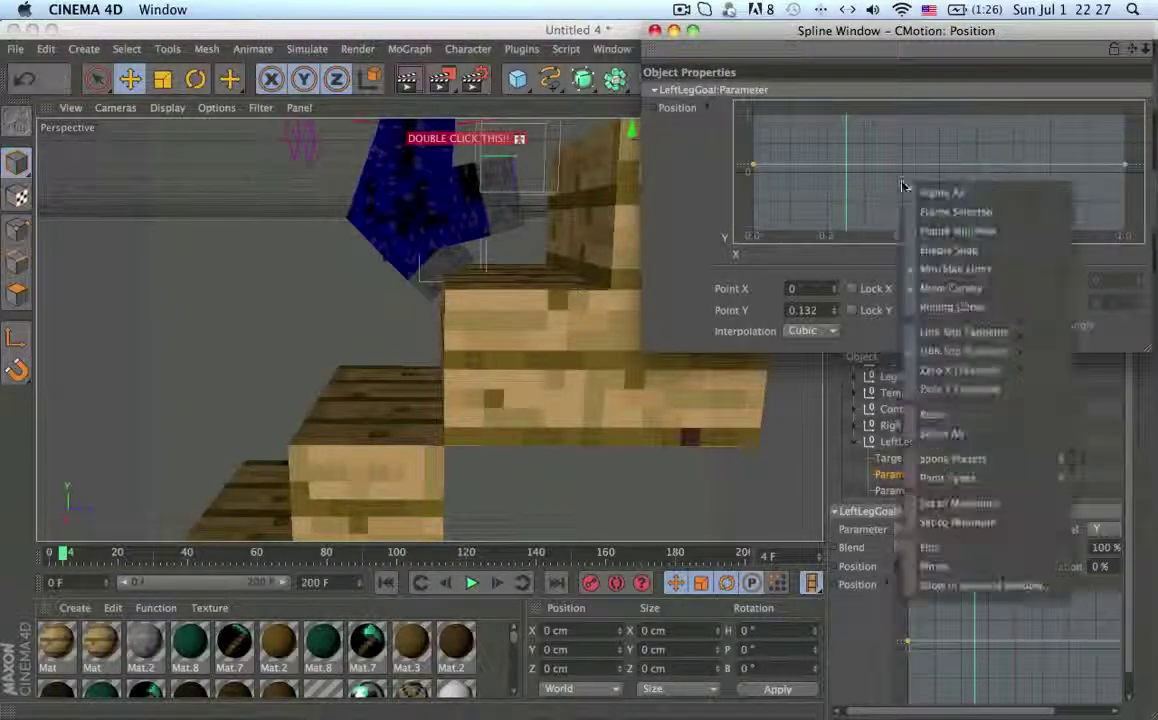
{"action": "left_click", "coordinate": [942, 348]}
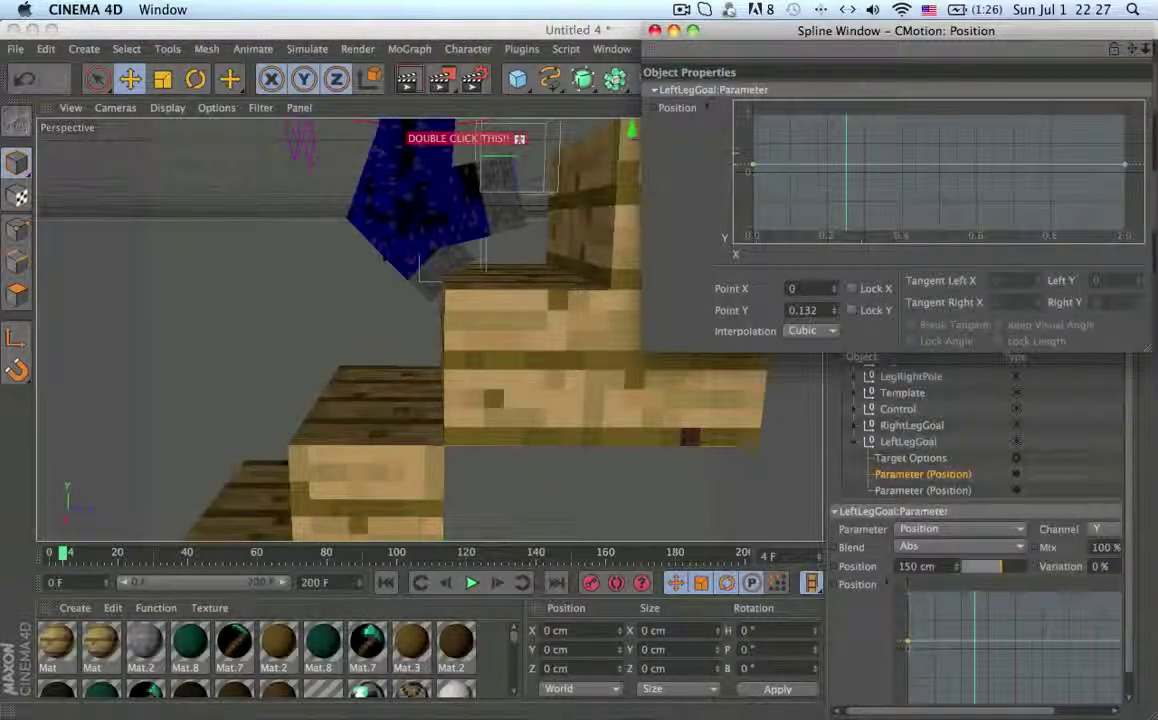
- Add a point at frame 4 on the LeftLegGoal's Y position curve and set the curve's points to linear interpolation
{"action": "left_click", "coordinate": [847, 158], "text": "ctrl"}
{"action": "left_click_drag", "start_coordinate": [736, 138], "coordinate": [1153, 220]}
{"action": "right_click", "coordinate": [1090, 206]}
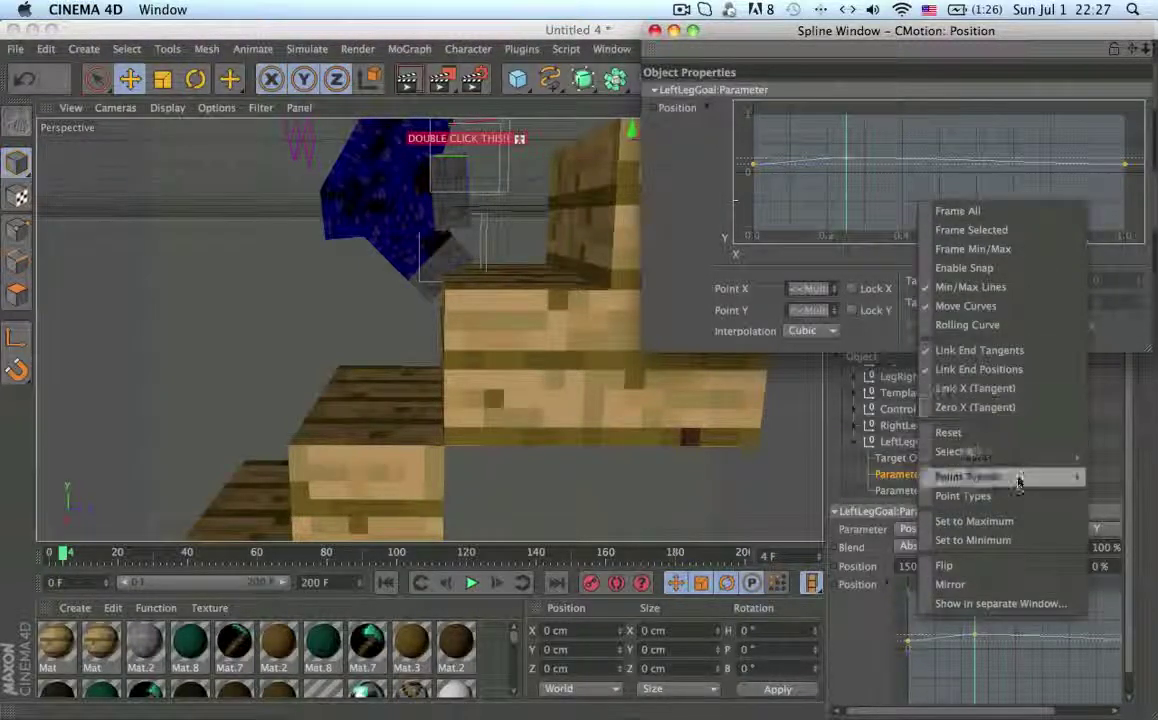
{"action": "left_click", "coordinate": [829, 333]}
{"action": "left_click", "coordinate": [829, 333]}
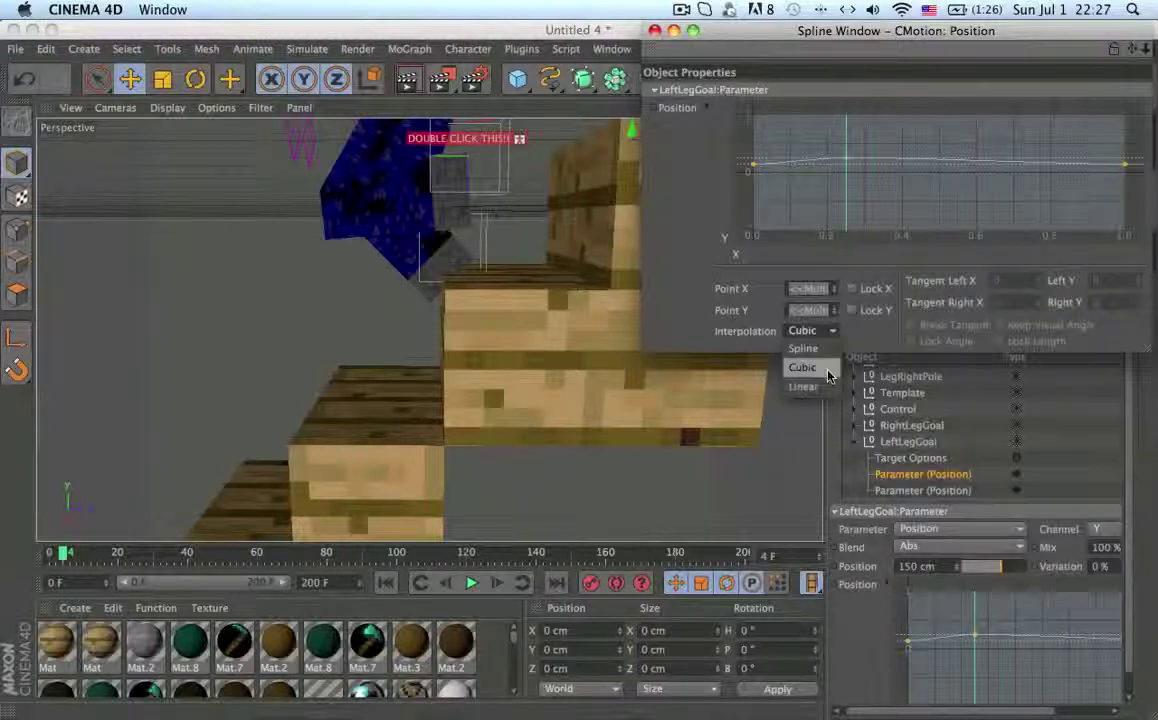
{"action": "left_click", "coordinate": [828, 384]}
- Lock the X of the LeftLegGoal Y curve's frame 4 point at 0.25 and raise the point to about Y 0.322
{"action": "mouse_move", "coordinate": [852, 160]}
{"action": "left_mouse_down"}
{"action": "mouse_move", "coordinate": [846, 152]}
{"action": "mouse_move", "coordinate": [884, 186]}
{"action": "mouse_move", "coordinate": [846, 141]}
{"action": "left_mouse_up"}
{"action": "key", "text": "super+z"}
{"action": "left_click", "coordinate": [882, 142]}
{"action": "key", "text": "super+z"}
{"action": "left_click", "coordinate": [851, 288]}
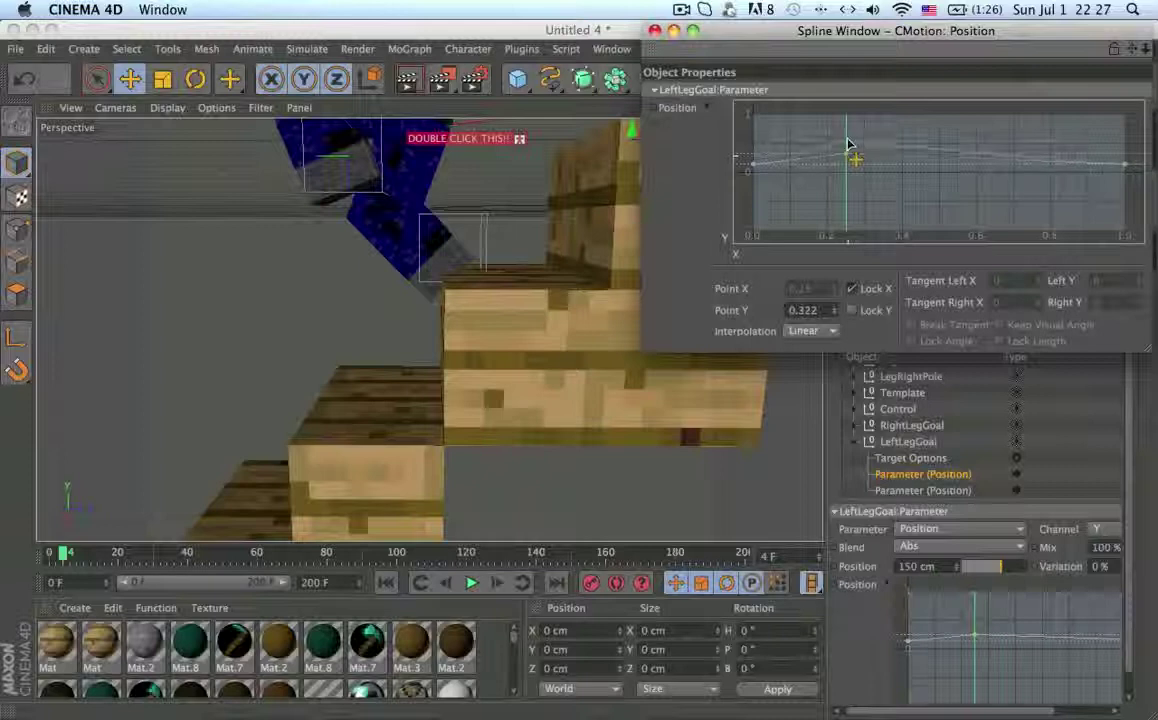
- Open the LeftLegGoal's Z position curve in a separate window and set all its points to linear interpolation
{"action": "left_click", "coordinate": [922, 490]}
{"action": "right_click", "coordinate": [940, 620]}
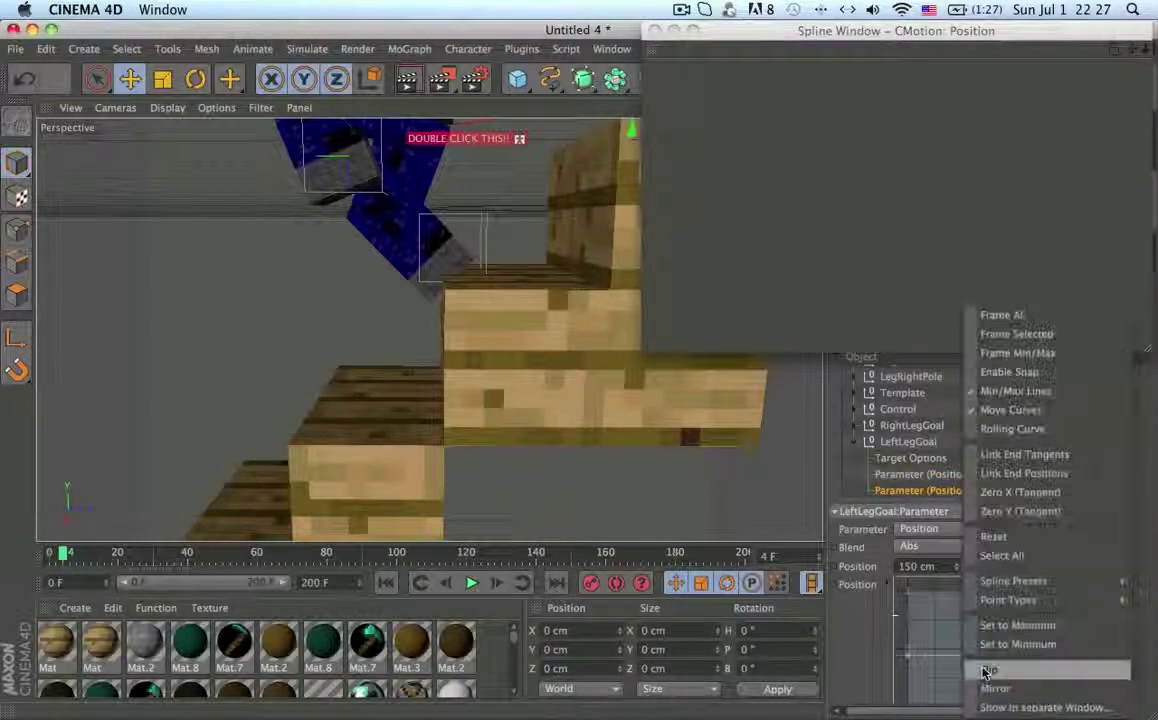
{"action": "left_click", "coordinate": [955, 680]}
{"action": "left_click", "coordinate": [757, 181]}
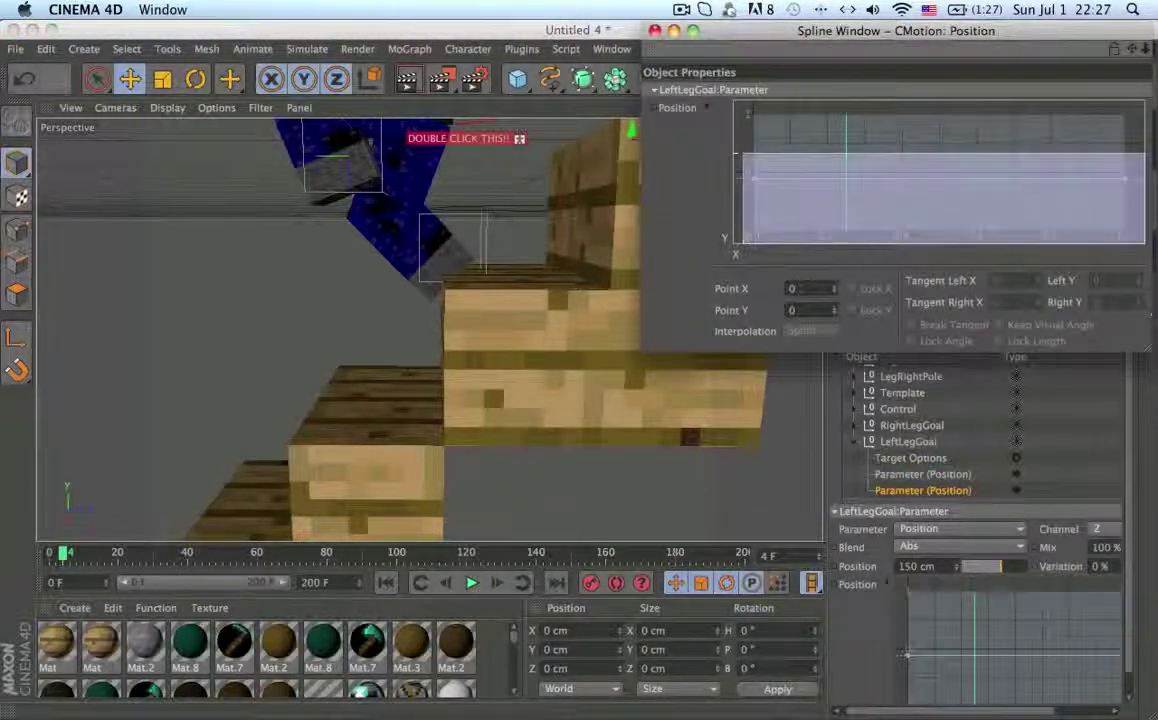
{"action": "key", "text": "ctrl+a"}
{"action": "left_click", "coordinate": [810, 330]}
{"action": "left_click", "coordinate": [800, 362]}
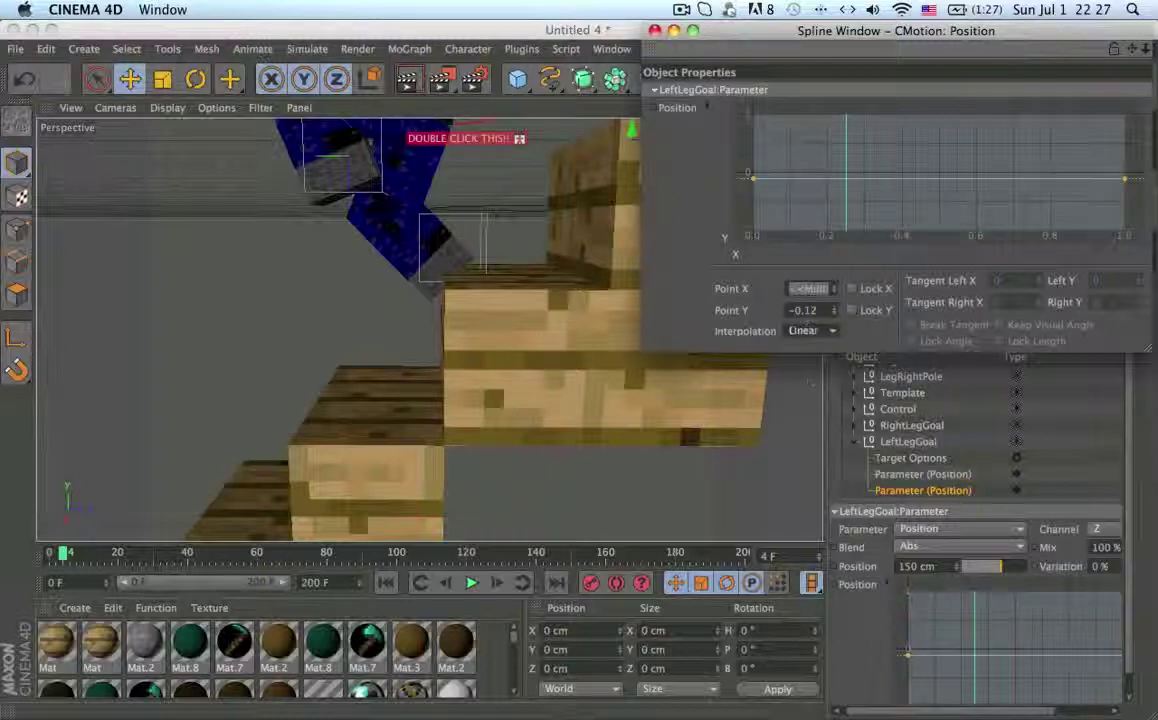
- Add a frame 4 point on the LeftLegGoal's Z position curve with its X locked and raise it to about Y 0.134
{"action": "left_click", "coordinate": [905, 190]}
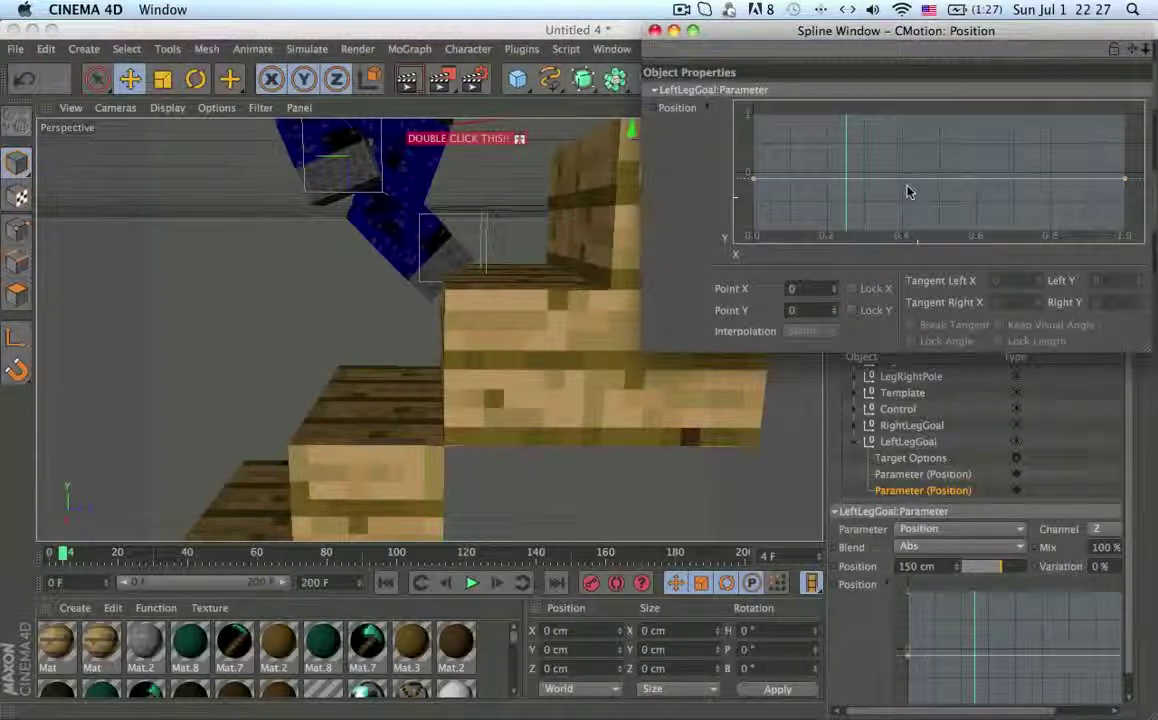
{"action": "left_click", "coordinate": [848, 175], "text": "ctrl"}
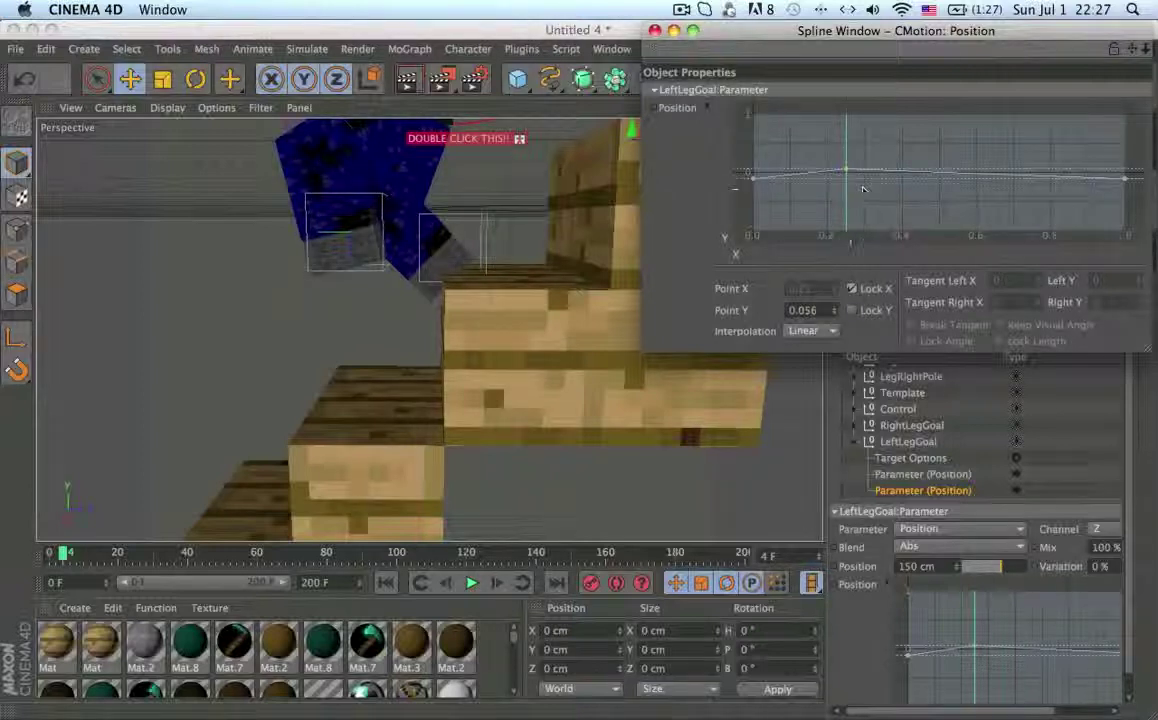
{"action": "left_click_drag", "start_coordinate": [848, 175], "coordinate": [848, 169]}
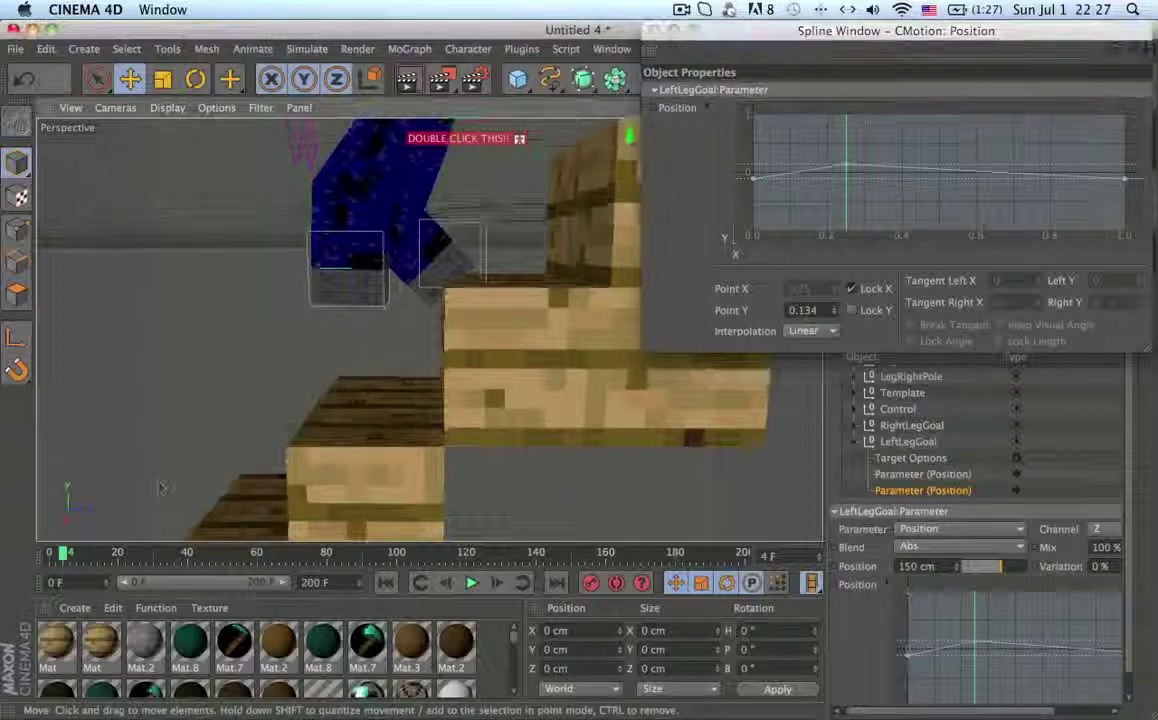
- Add a point at frame 2 on the LeftLegGoal's Z position curve and place it at about Y 0.088
{"action": "left_click", "coordinate": [55, 553]}
{"action": "left_click_drag", "start_coordinate": [55, 553], "coordinate": [64, 560]}
{"action": "scroll", "coordinate": [326, 359], "scroll_direction": "down", "scroll_amount": 10}
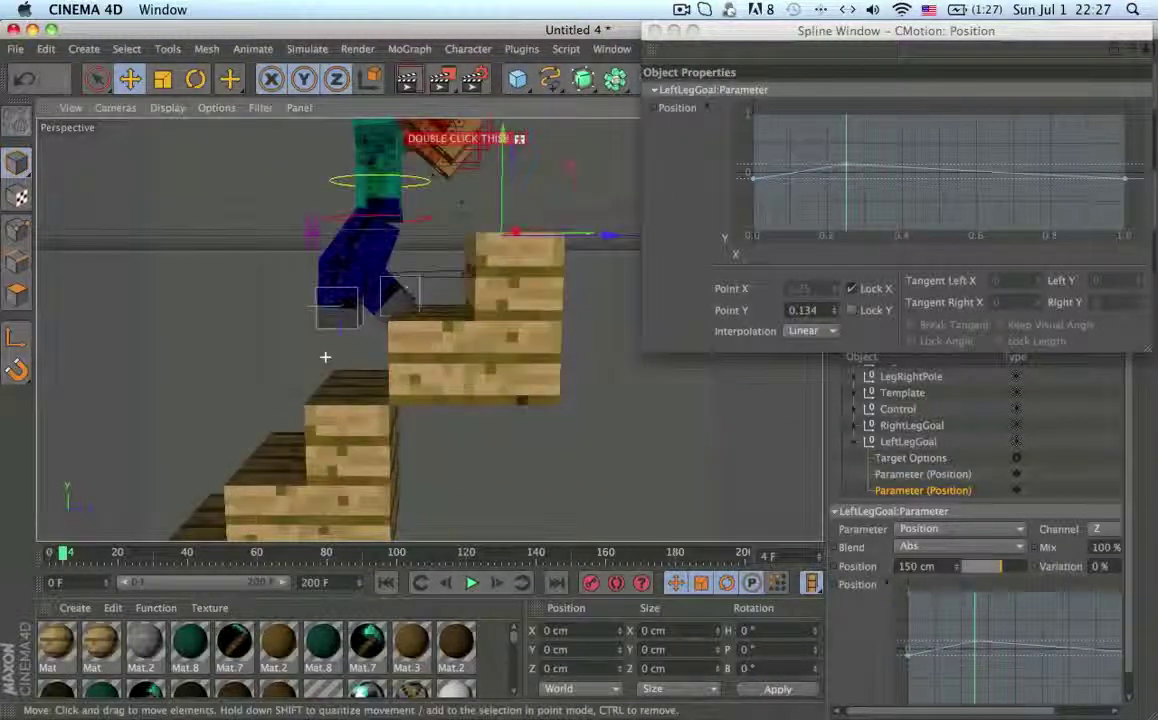
{"action": "middle_click_drag", "start_coordinate": [400, 329], "coordinate": [447, 285], "text": "alt"}
{"action": "left_click_drag", "start_coordinate": [447, 285], "coordinate": [432, 305], "text": "alt"}
{"action": "left_click_drag", "start_coordinate": [55, 556], "coordinate": [30, 560]}
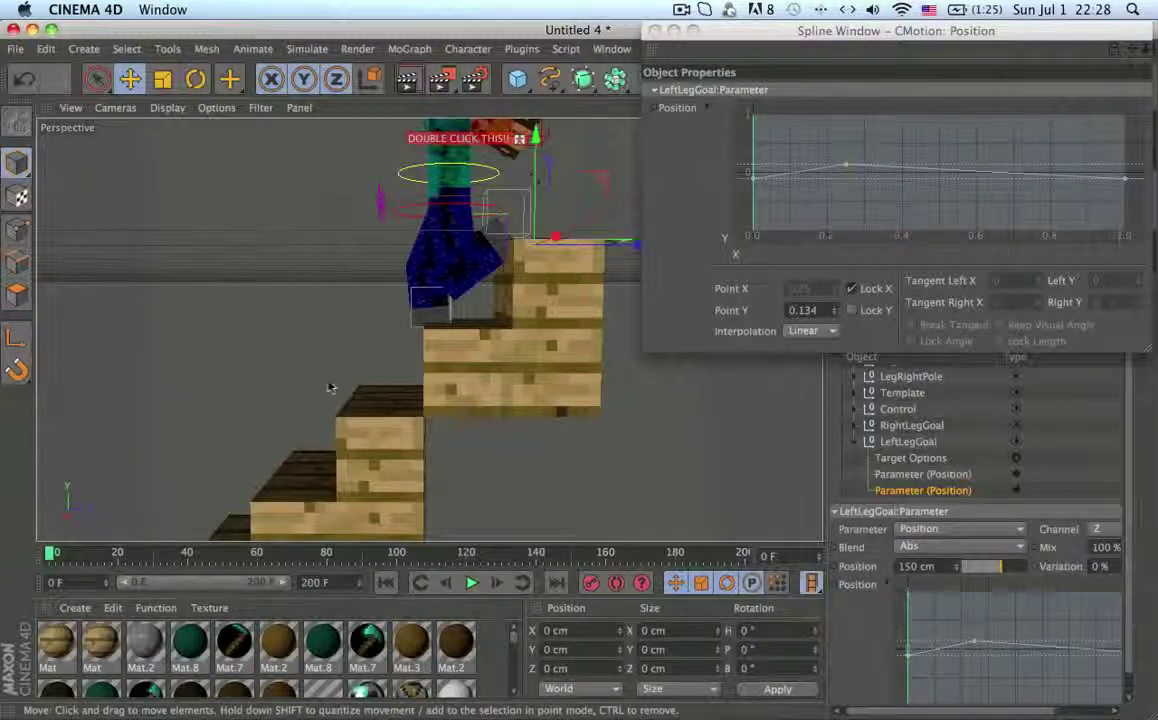
{"action": "left_click_drag", "start_coordinate": [50, 557], "coordinate": [56, 557]}
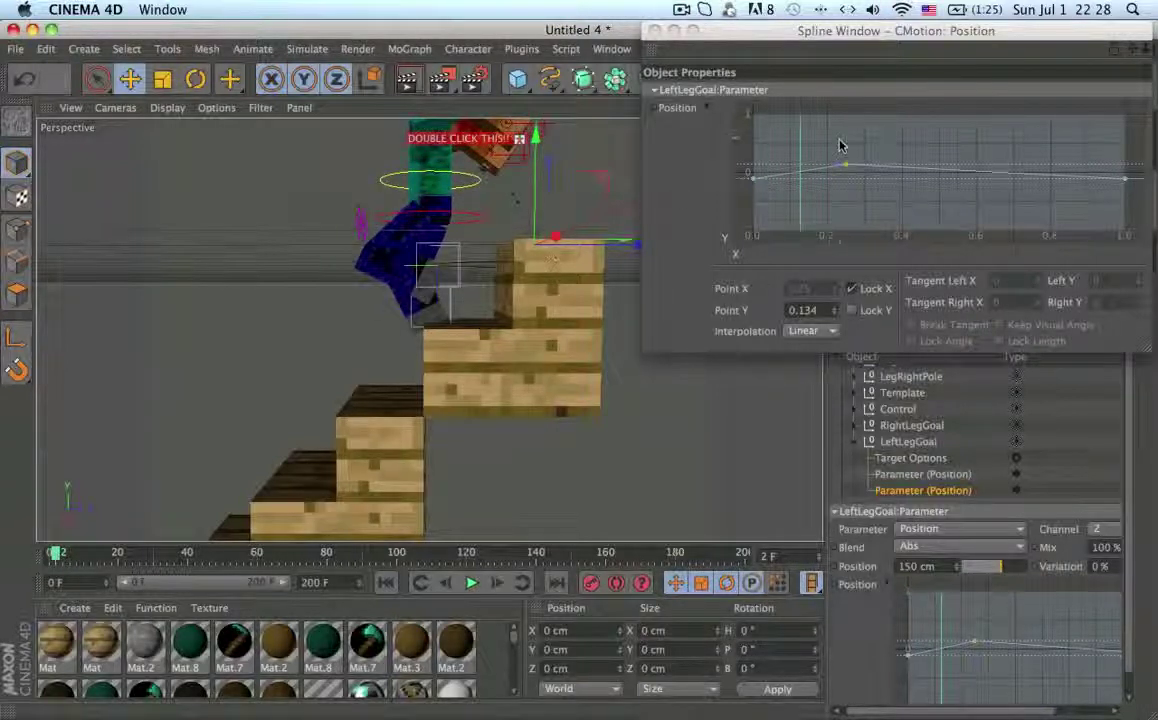
{"action": "left_click", "coordinate": [805, 166], "text": "ctrl"}
{"action": "left_click_drag", "start_coordinate": [801, 172], "coordinate": [800, 170]}
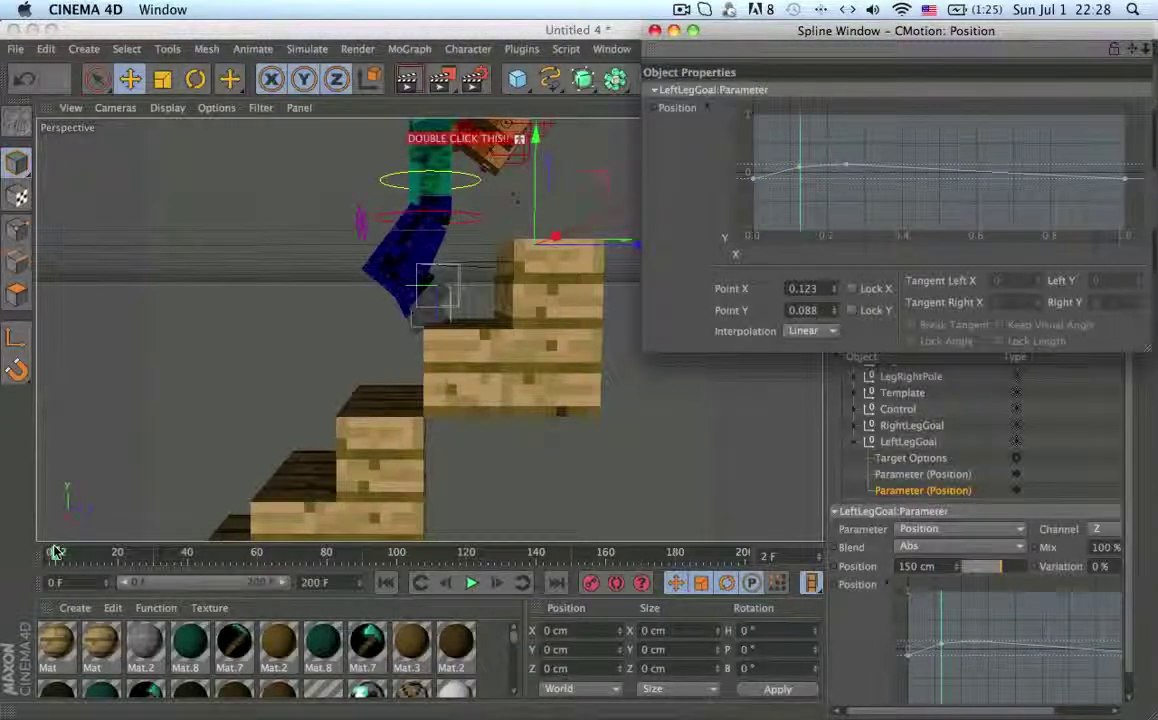
- Add a frame 8 point on the LeftLegGoal's Y position curve with its X locked and place it at about Y 0.4
{"action": "mouse_move", "coordinate": [58, 551]}
{"action": "left_mouse_down"}
{"action": "mouse_move", "coordinate": [44, 555]}
{"action": "mouse_move", "coordinate": [78, 557]}
{"action": "mouse_move", "coordinate": [35, 562]}
{"action": "mouse_move", "coordinate": [78, 558]}
{"action": "left_mouse_up"}
{"action": "left_click_drag", "start_coordinate": [455, 368], "coordinate": [387, 342], "text": "alt"}
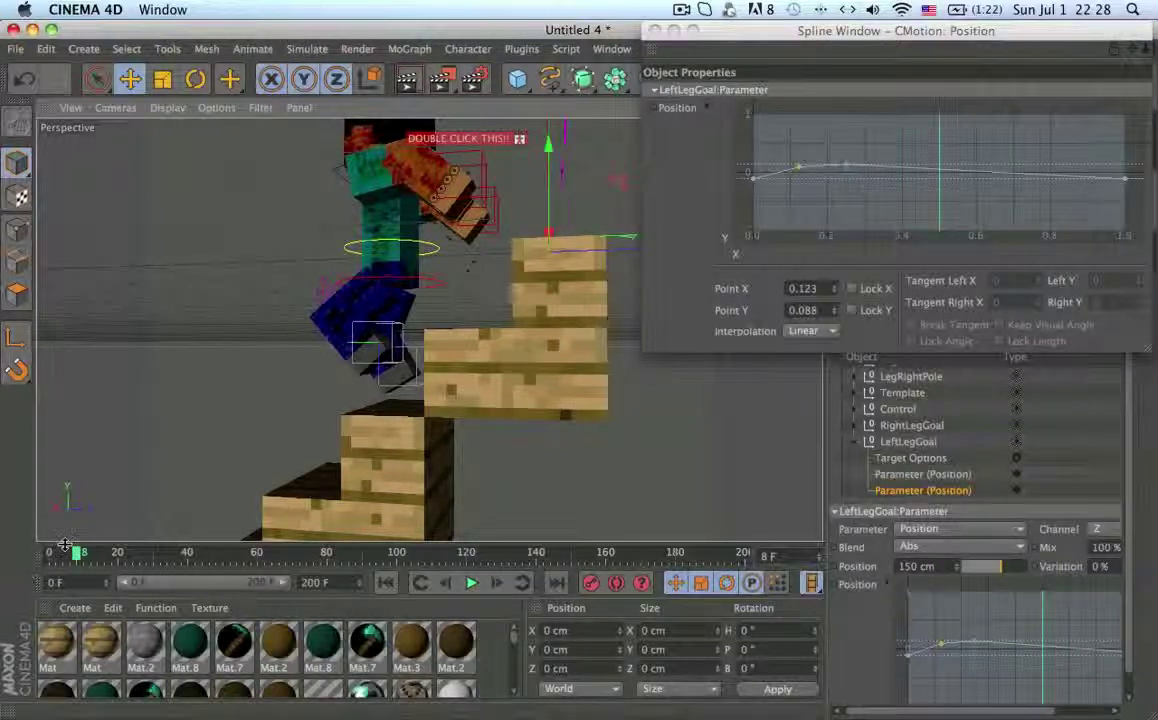
{"action": "left_click_drag", "start_coordinate": [66, 547], "coordinate": [50, 551]}
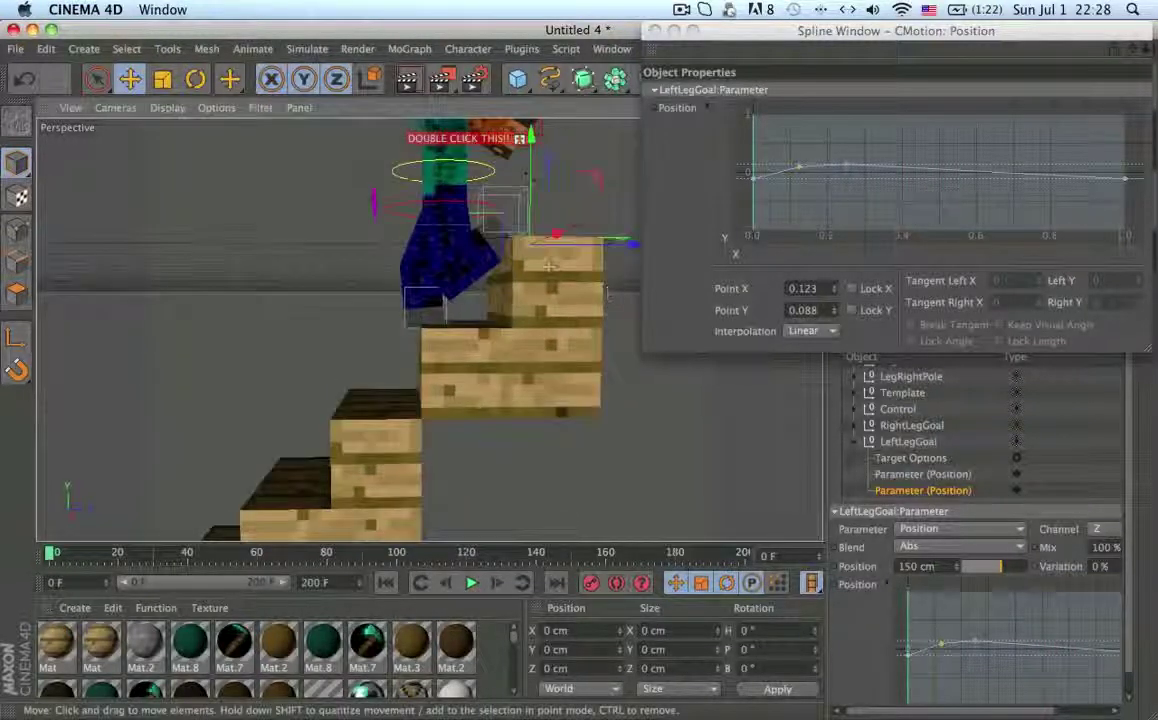
{"action": "left_click_drag", "start_coordinate": [497, 292], "coordinate": [412, 224], "text": "alt"}
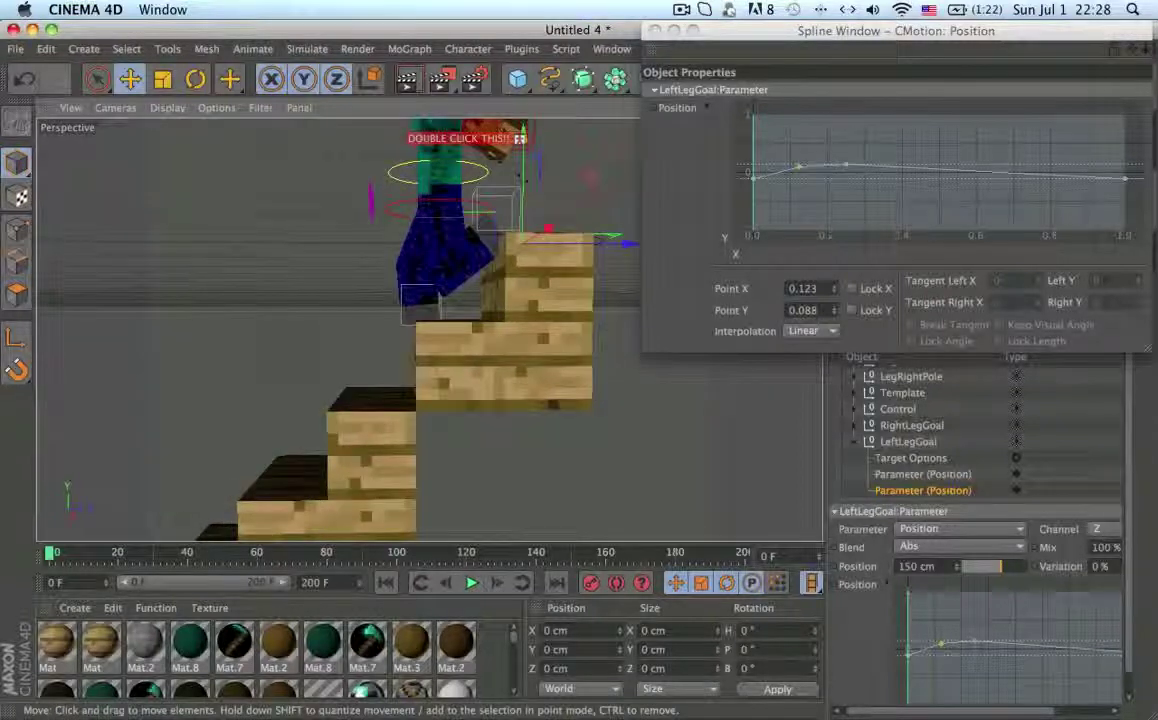
{"action": "left_click_drag", "start_coordinate": [480, 310], "coordinate": [460, 300], "text": "alt"}
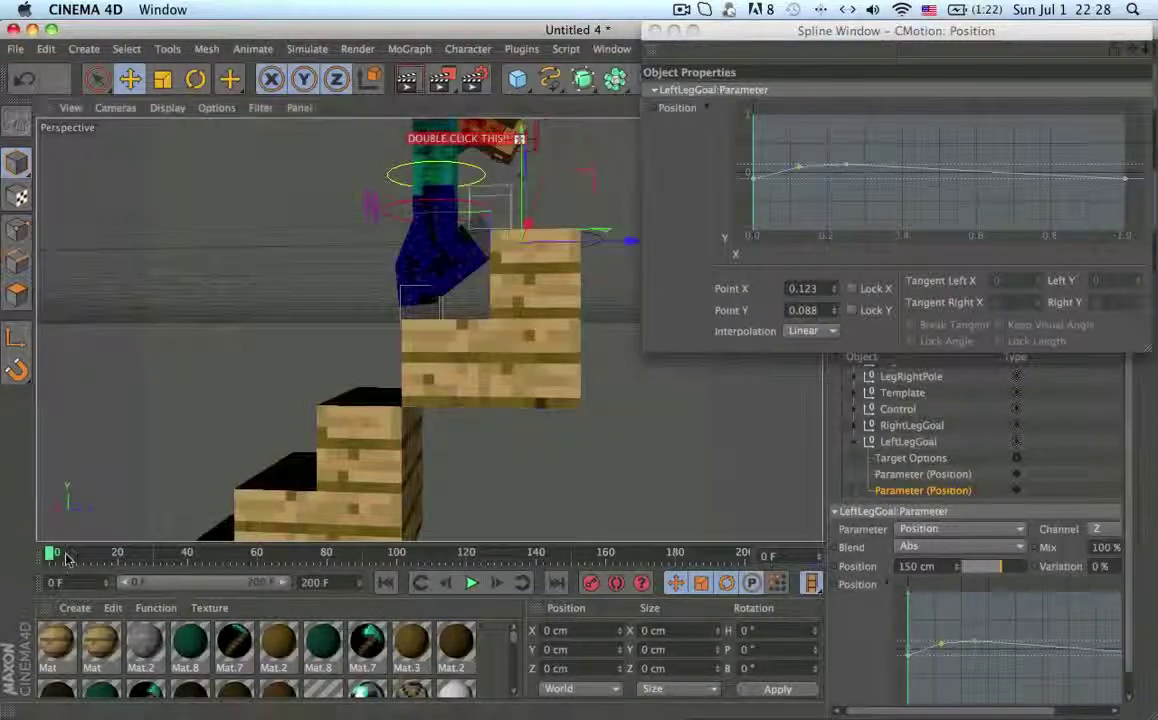
{"action": "left_click_drag", "start_coordinate": [50, 552], "coordinate": [79, 552]}
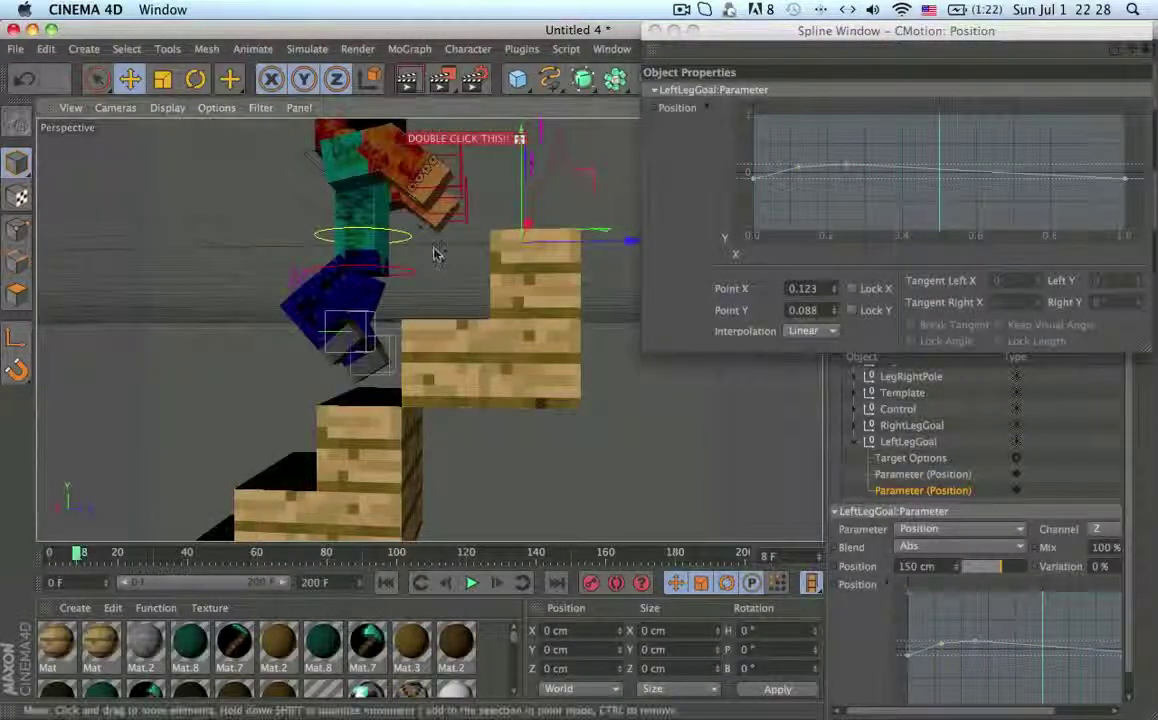
{"action": "left_click_drag", "start_coordinate": [439, 251], "coordinate": [484, 265], "text": "alt"}
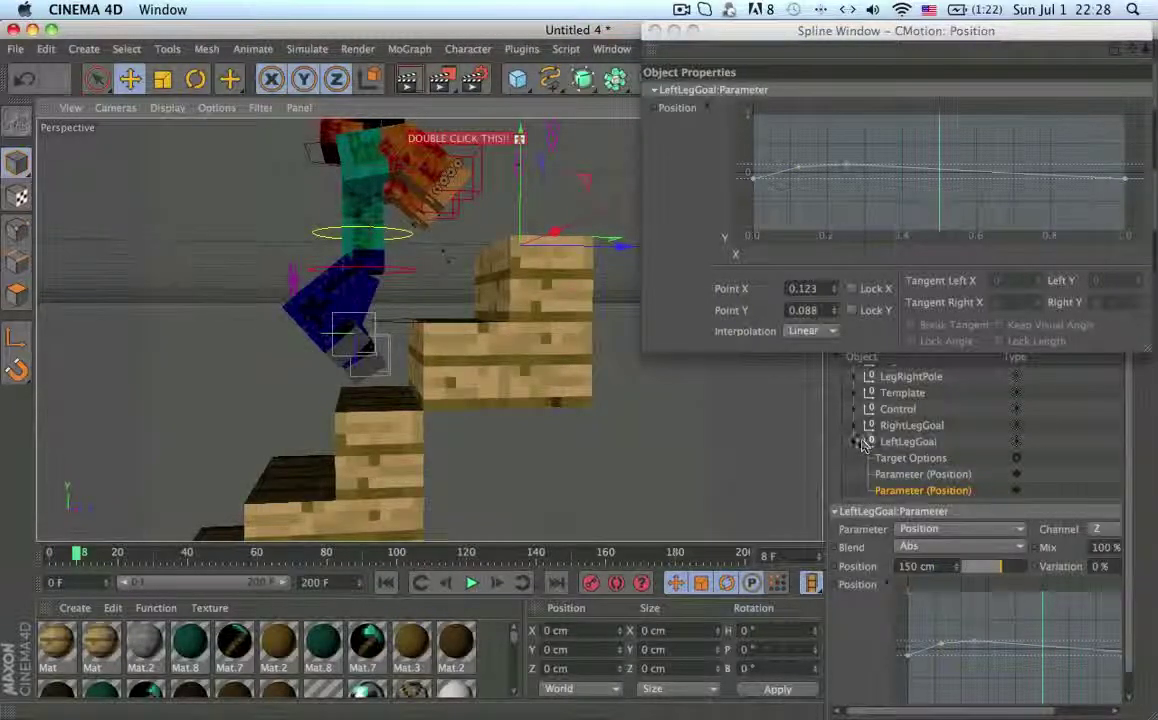
{"action": "right_click", "coordinate": [913, 479]}
{"action": "left_click", "coordinate": [985, 698]}
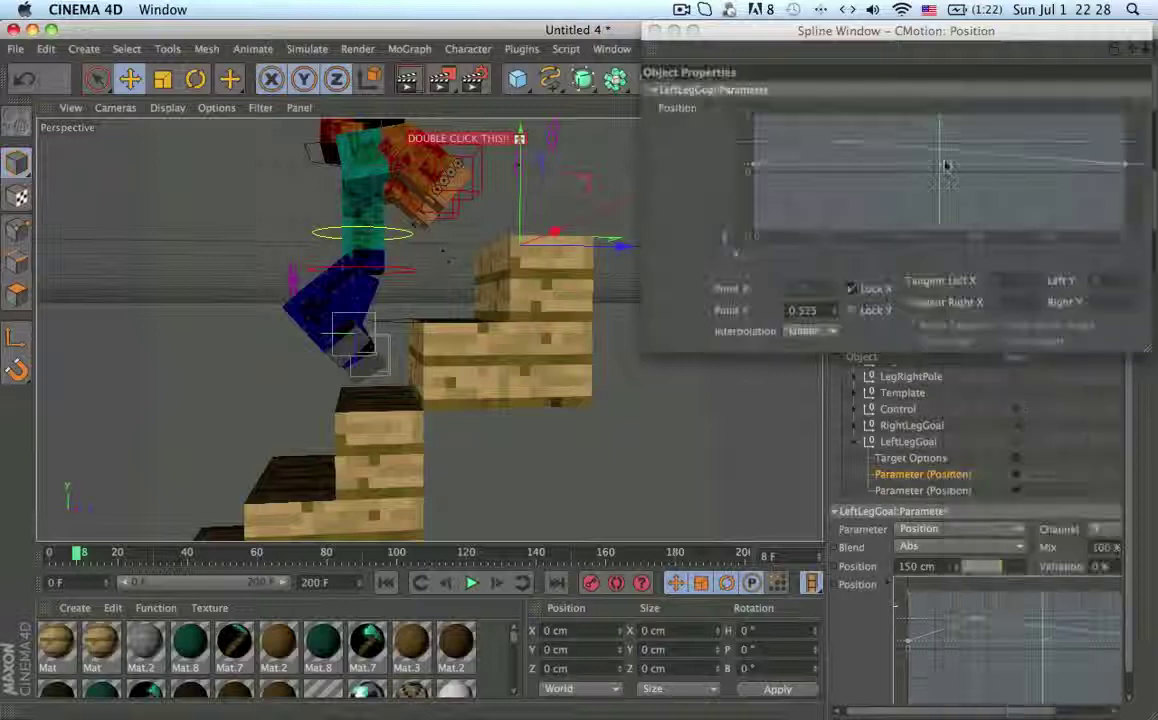
{"action": "left_click", "coordinate": [928, 146]}
{"action": "left_click_drag", "start_coordinate": [928, 146], "coordinate": [939, 153]}
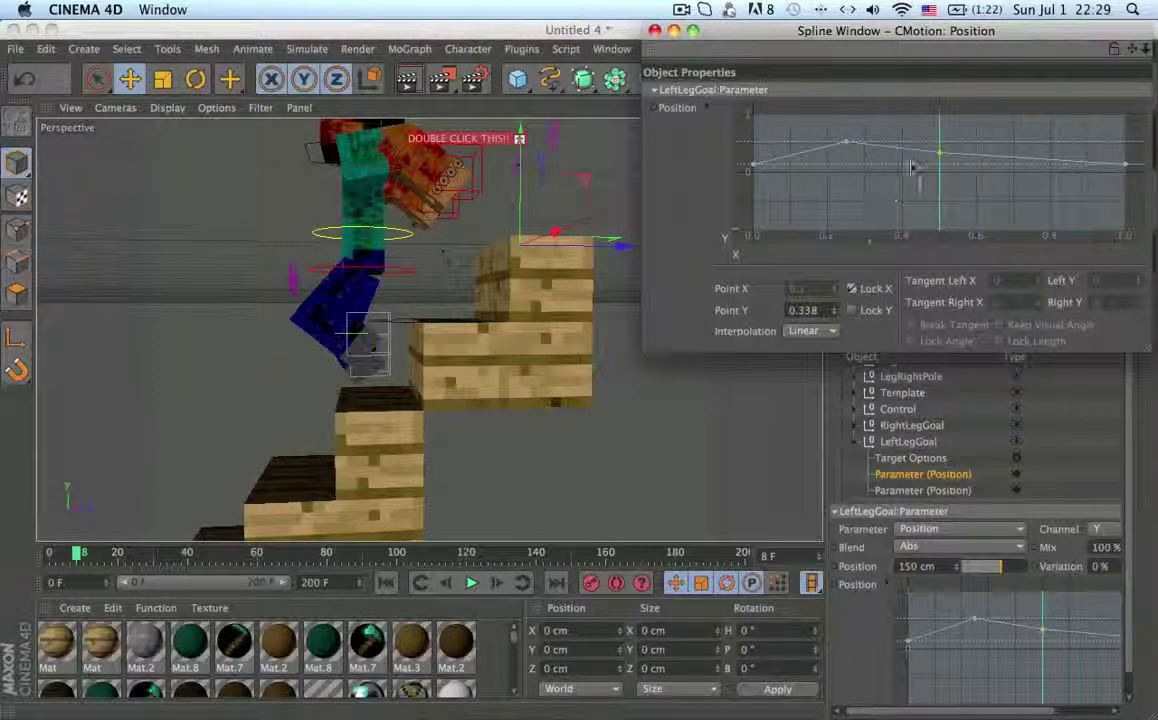
{"action": "mouse_move", "coordinate": [938, 154]}
{"action": "left_mouse_down"}
{"action": "mouse_move", "coordinate": [943, 171]}
{"action": "mouse_move", "coordinate": [938, 152]}
{"action": "left_mouse_up"}
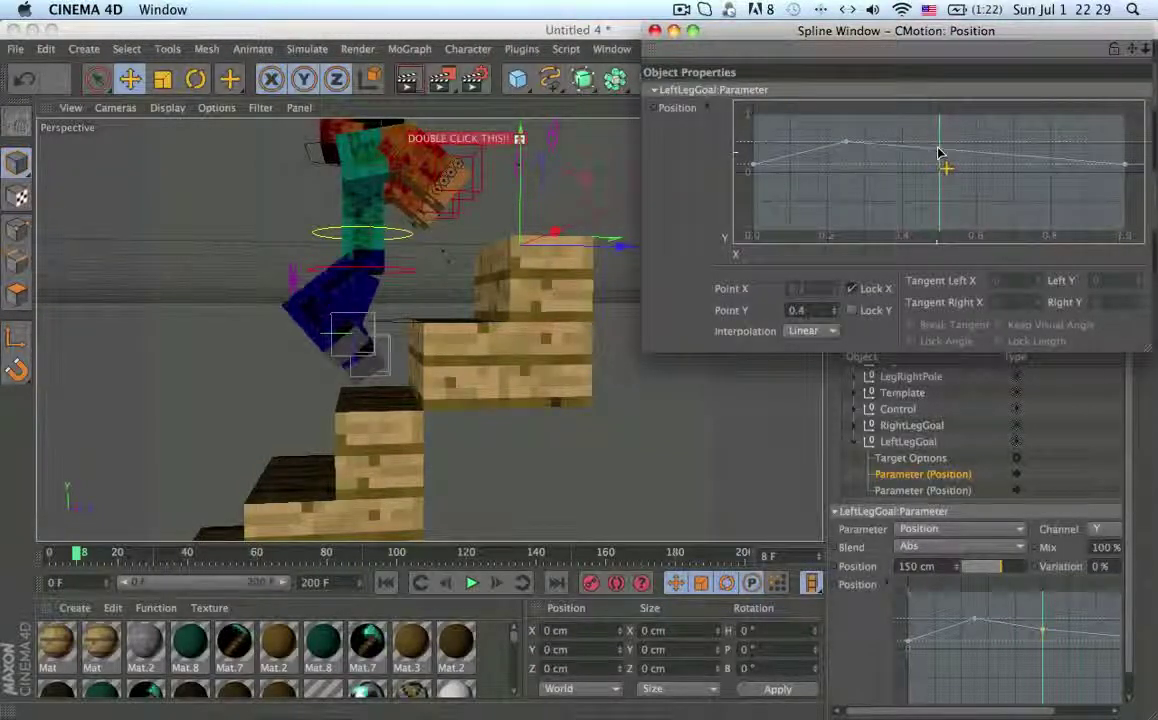
- Add a frame 8 point at X 0.5 on the LeftLegGoal's Z position curve and adjust it to place the foot over the stair
{"action": "left_click", "coordinate": [922, 490]}
{"action": "right_click", "coordinate": [940, 648]}
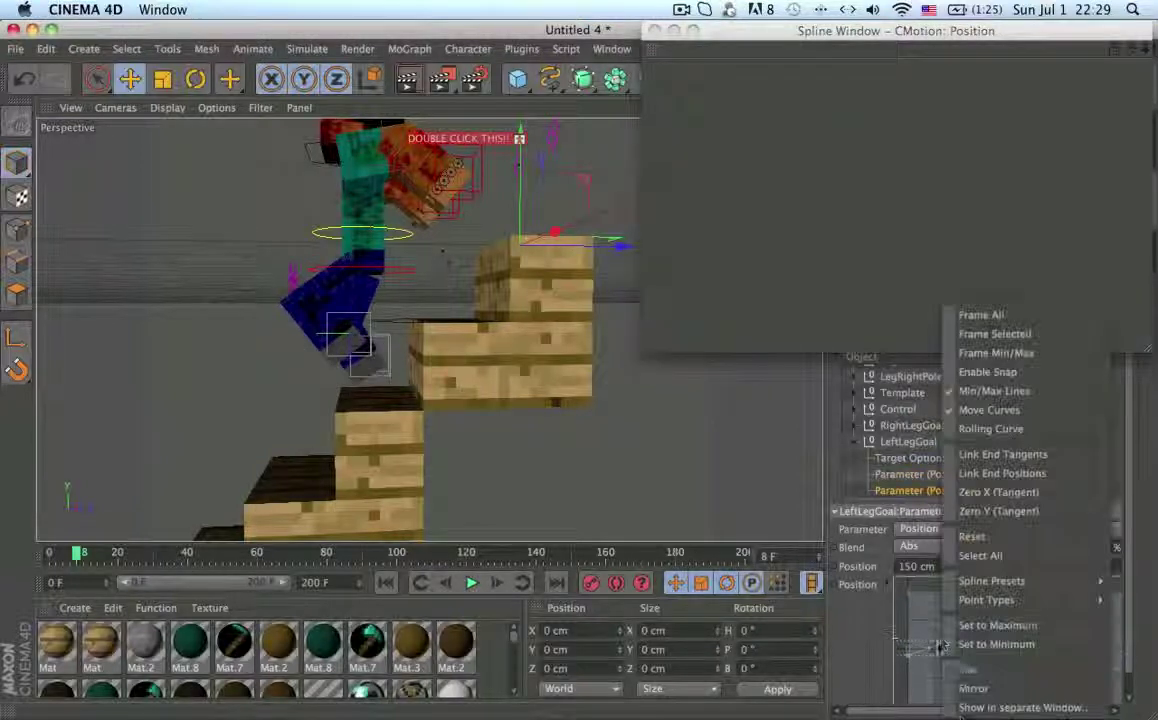
{"action": "left_click", "coordinate": [1022, 707]}
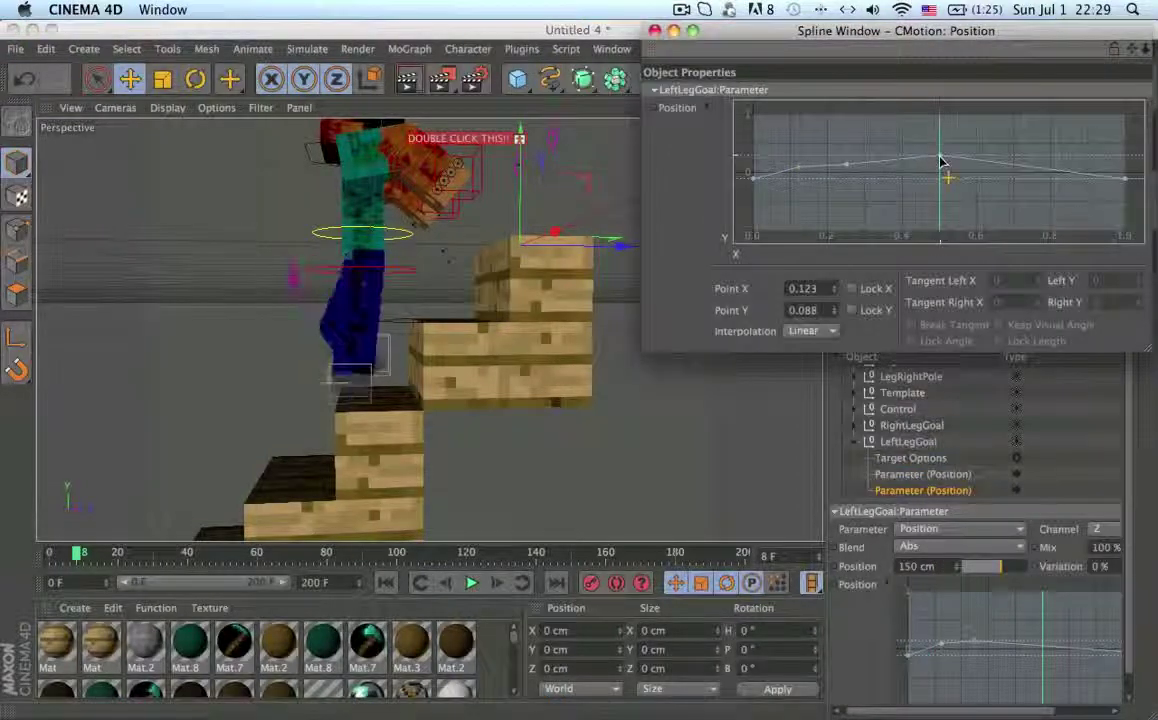
{"action": "left_click", "coordinate": [820, 288]}
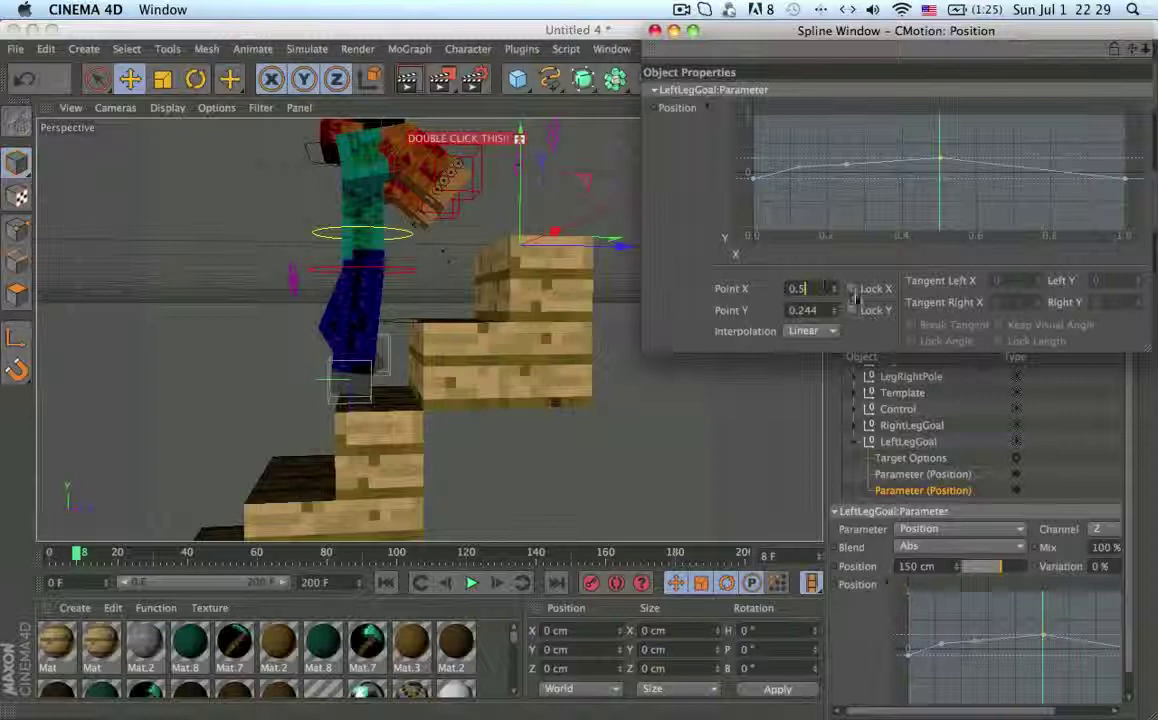
{"action": "mouse_move", "coordinate": [936, 165]}
{"action": "left_mouse_down"}
{"action": "mouse_move", "coordinate": [944, 186]}
{"action": "mouse_move", "coordinate": [932, 161]}
{"action": "mouse_move", "coordinate": [942, 165]}
{"action": "left_mouse_up"}
- Raise the frame 8 point on the LeftLegGoal's Y position curve to about Y 0.463
{"action": "scroll", "coordinate": [341, 406], "scroll_direction": "up", "scroll_amount": 10}
{"action": "left_click", "coordinate": [922, 474]}
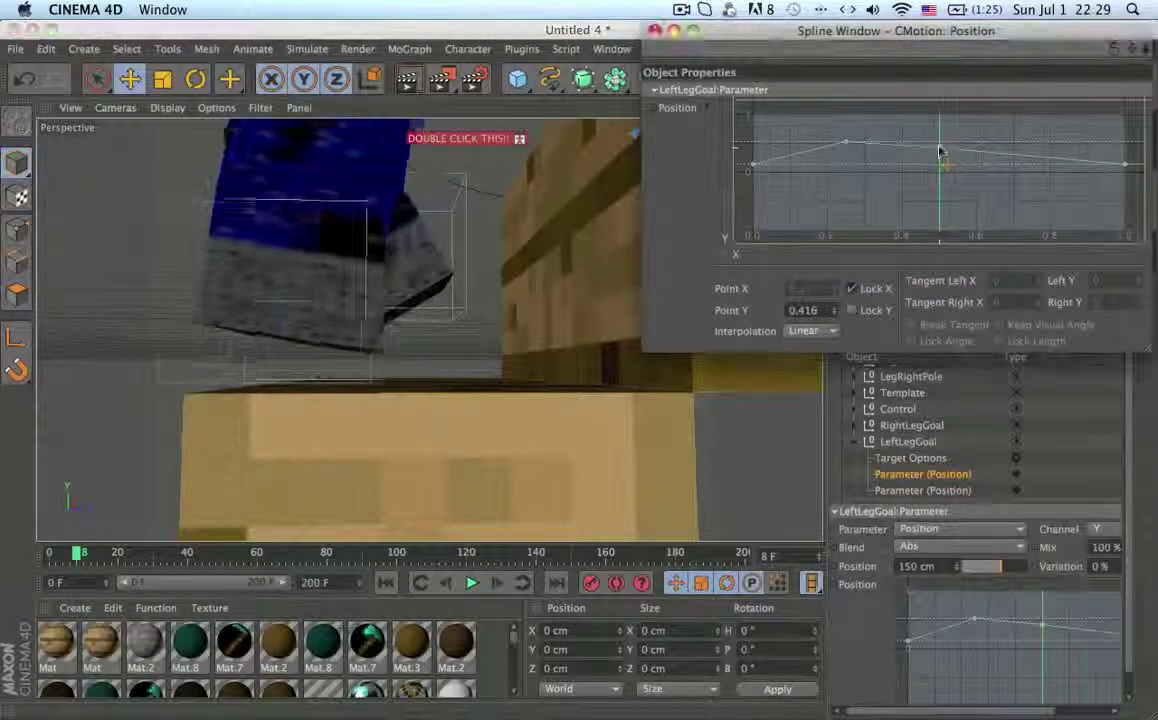
{"action": "scroll", "coordinate": [540, 330], "scroll_direction": "down", "scroll_amount": 5}
{"action": "left_click_drag", "start_coordinate": [449, 391], "coordinate": [461, 398], "text": "alt"}
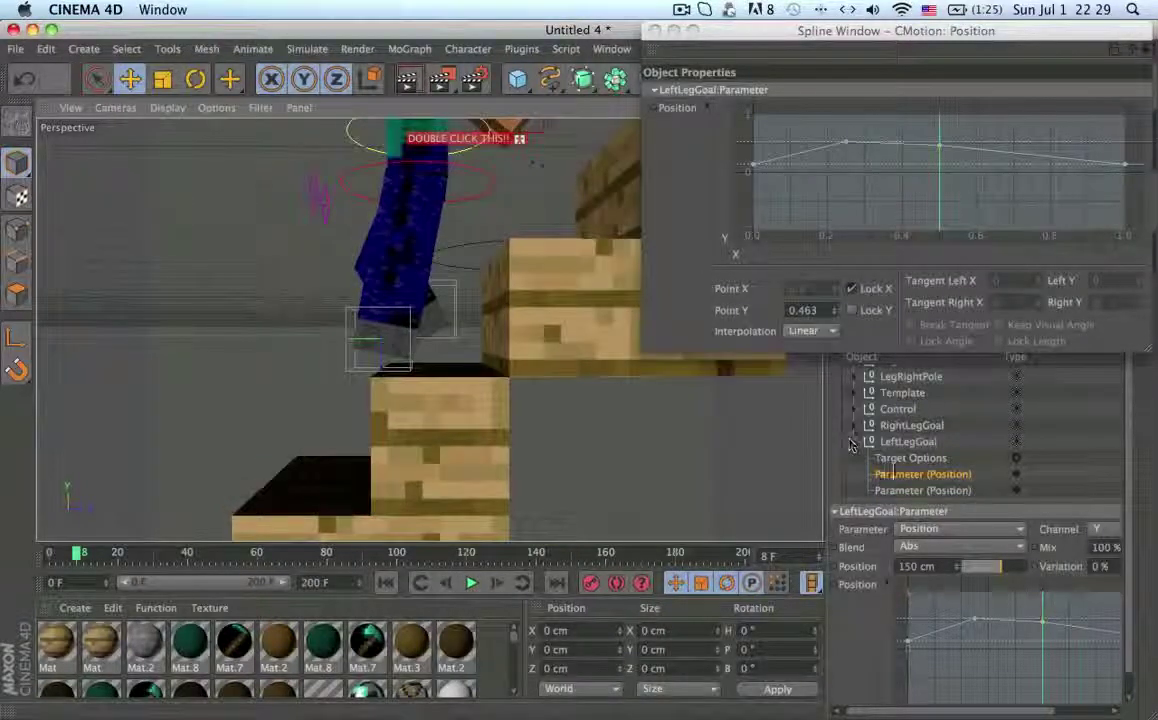
- Open the Control's Y position curve in a separate window and set all its points to linear interpolation
{"action": "left_click", "coordinate": [854, 442]}
{"action": "left_click", "coordinate": [854, 409]}
{"action": "left_click", "coordinate": [922, 442]}
{"action": "right_click", "coordinate": [980, 650]}
{"action": "left_click", "coordinate": [1052, 708]}
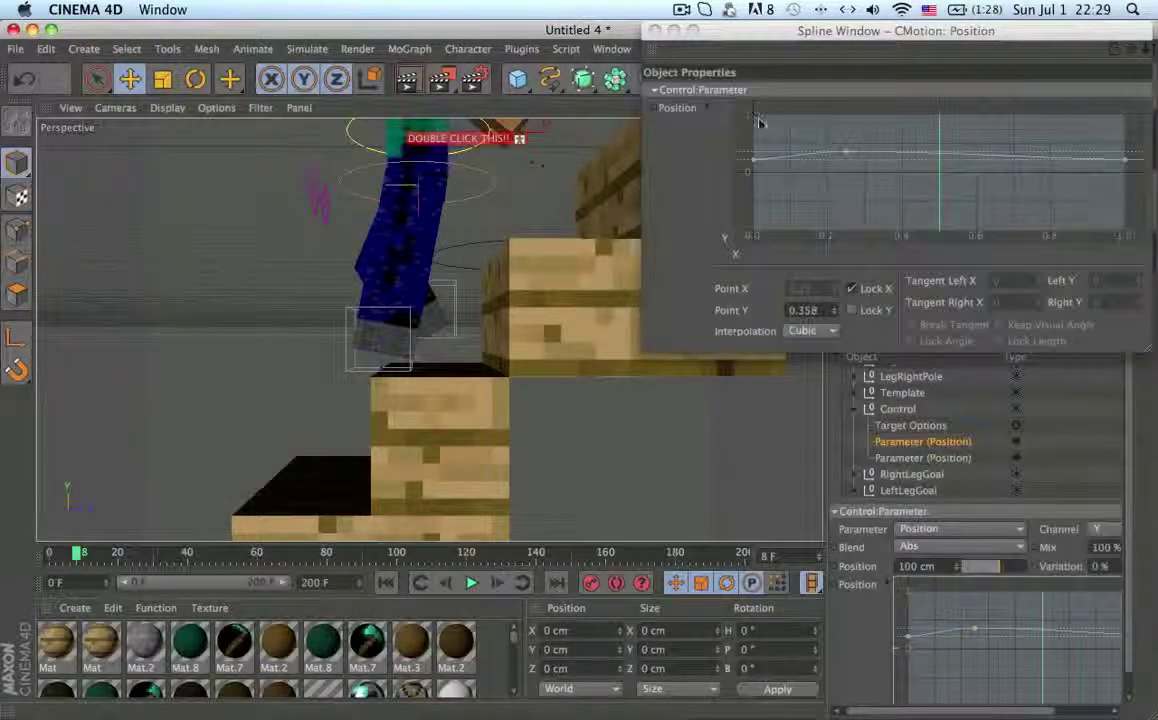
{"action": "left_click_drag", "start_coordinate": [758, 118], "coordinate": [1138, 230]}
{"action": "left_click", "coordinate": [812, 331]}
{"action": "left_click", "coordinate": [817, 386]}
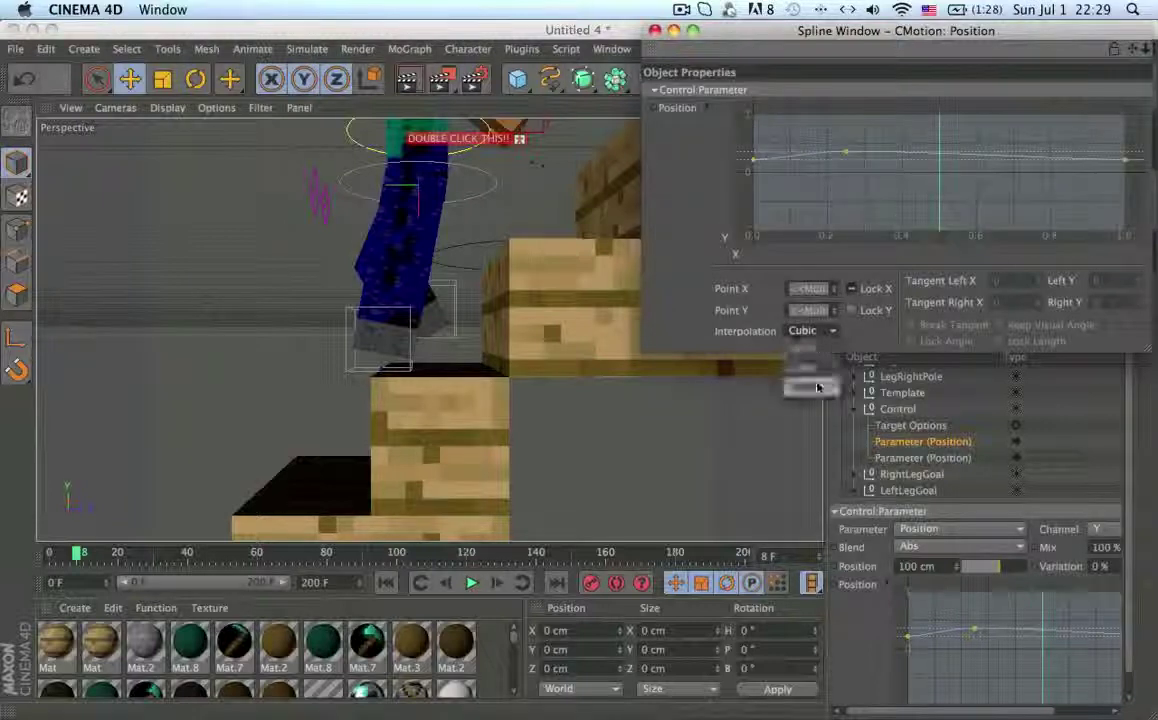
- Add a point at frame 8 on the Control's Y position curve at about Y 0.228
{"action": "left_click", "coordinate": [938, 158]}
{"action": "left_click", "coordinate": [854, 474]}
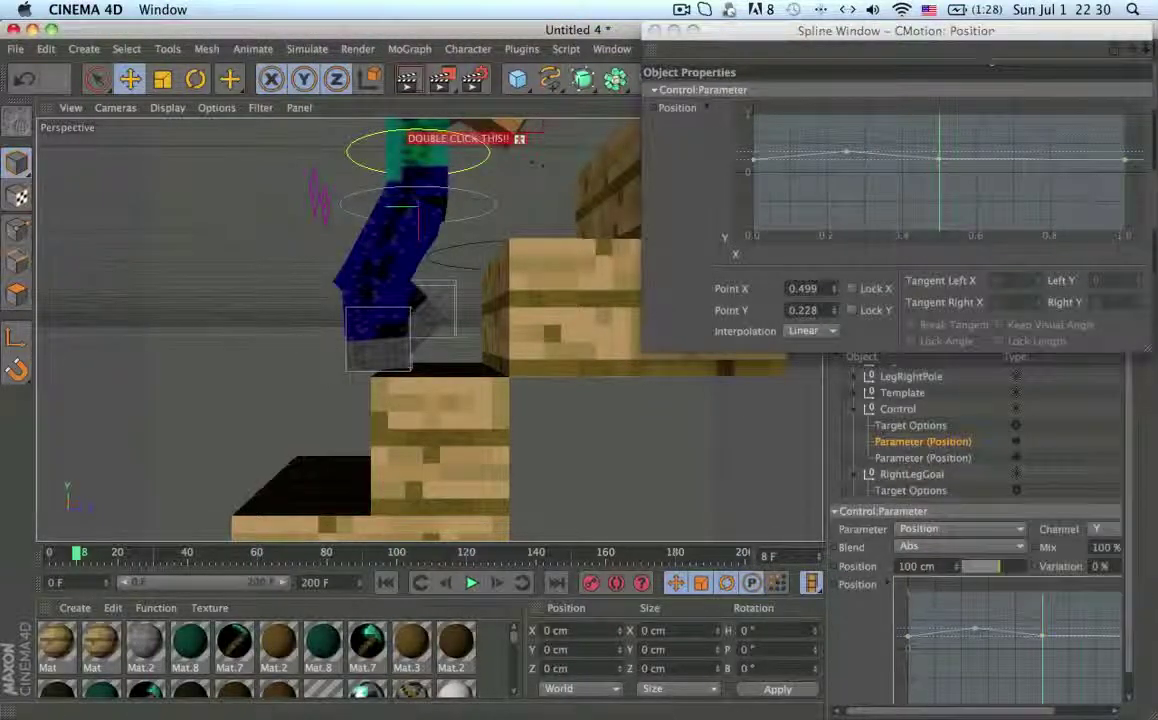
{"action": "left_click_drag", "start_coordinate": [938, 158], "coordinate": [957, 166]}
{"action": "key", "text": "super+z"}
- Add a frame 8 point on the RightLegGoal's Y position curve, lock its X at 0.5 and lower the point
{"action": "scroll", "coordinate": [895, 450], "scroll_direction": "down", "scroll_amount": 5}
{"action": "left_click", "coordinate": [915, 409]}
{"action": "right_click", "coordinate": [957, 655]}
{"action": "left_click", "coordinate": [990, 708]}
{"action": "left_click", "coordinate": [939, 155]}
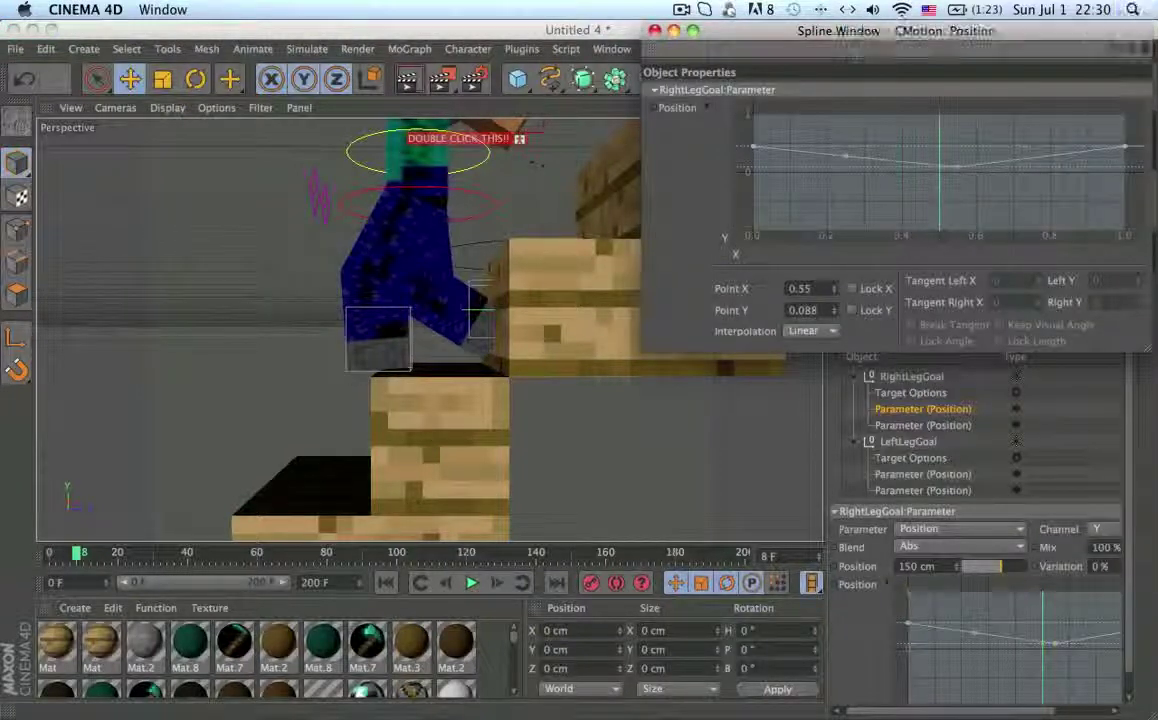
{"action": "double_click", "coordinate": [803, 288]}
{"action": "key", "text": "BackSpace"}
{"action": "key", "text": "Return"}
{"action": "left_click", "coordinate": [852, 288]}
{"action": "left_click_drag", "start_coordinate": [938, 166], "coordinate": [943, 184]}
- Add a frame 8 point on the RightLegGoal's Z position curve with its X locked and place it at about Y -0.1
{"action": "left_click", "coordinate": [923, 425]}
{"action": "right_click", "coordinate": [955, 655]}
{"action": "left_click", "coordinate": [990, 708]}
{"action": "left_click", "coordinate": [938, 160]}
{"action": "left_click_drag", "start_coordinate": [77, 556], "coordinate": [78, 559]}
{"action": "left_click_drag", "start_coordinate": [941, 185], "coordinate": [940, 182]}
- Examine the character's legs against the stairs at frames 8 and 13
{"action": "mouse_move", "coordinate": [78, 557]}
{"action": "left_mouse_down"}
{"action": "mouse_move", "coordinate": [149, 561]}
{"action": "mouse_move", "coordinate": [59, 565]}
{"action": "mouse_move", "coordinate": [95, 565]}
{"action": "left_mouse_up"}
{"action": "left_click_drag", "start_coordinate": [440, 340], "coordinate": [427, 331], "text": "alt"}
{"action": "right_click_drag", "start_coordinate": [427, 331], "coordinate": [322, 403], "text": "alt"}
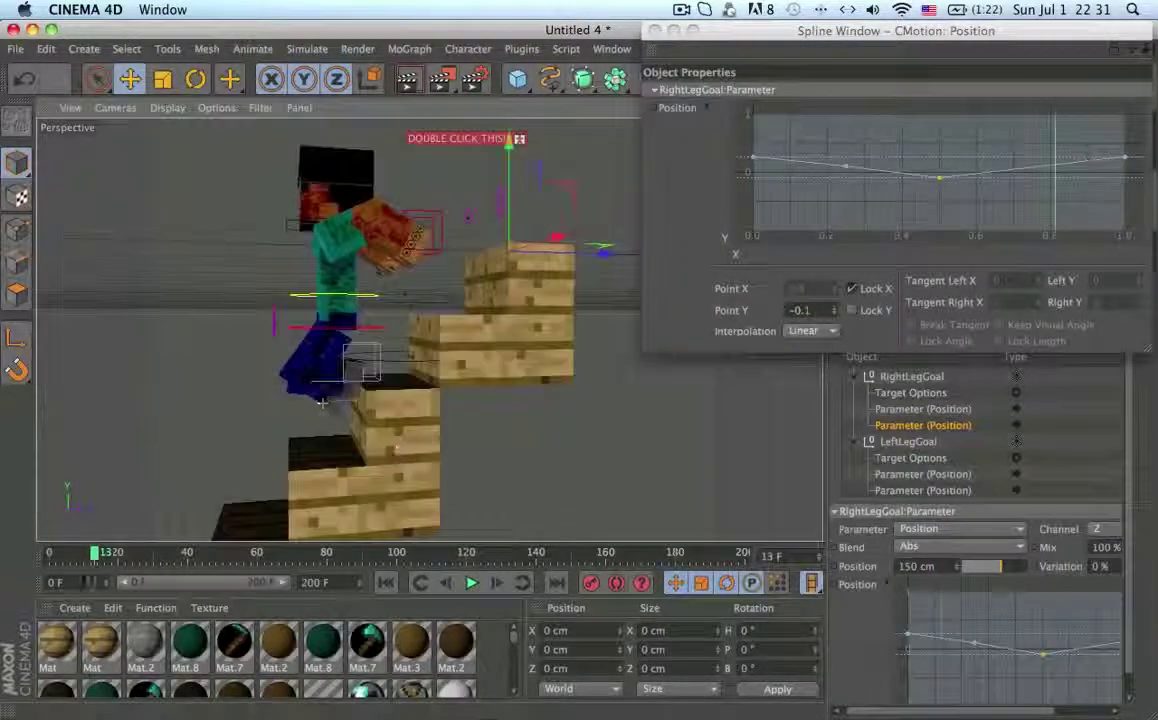
{"action": "mouse_move", "coordinate": [95, 556]}
{"action": "left_mouse_down"}
{"action": "mouse_move", "coordinate": [116, 557]}
{"action": "mouse_move", "coordinate": [77, 558]}
{"action": "left_mouse_up"}
{"action": "mouse_move", "coordinate": [338, 375]}
{"action": "left_mouse_down", "text": "alt"}
{"action": "mouse_move", "coordinate": [263, 361]}
{"action": "mouse_move", "coordinate": [336, 370]}
{"action": "mouse_move", "coordinate": [378, 405]}
{"action": "mouse_move", "coordinate": [342, 412]}
{"action": "mouse_move", "coordinate": [278, 296]}
{"action": "mouse_move", "coordinate": [400, 300]}
{"action": "mouse_move", "coordinate": [474, 337]}
{"action": "mouse_move", "coordinate": [524, 299]}
{"action": "left_mouse_up", "text": "alt"}
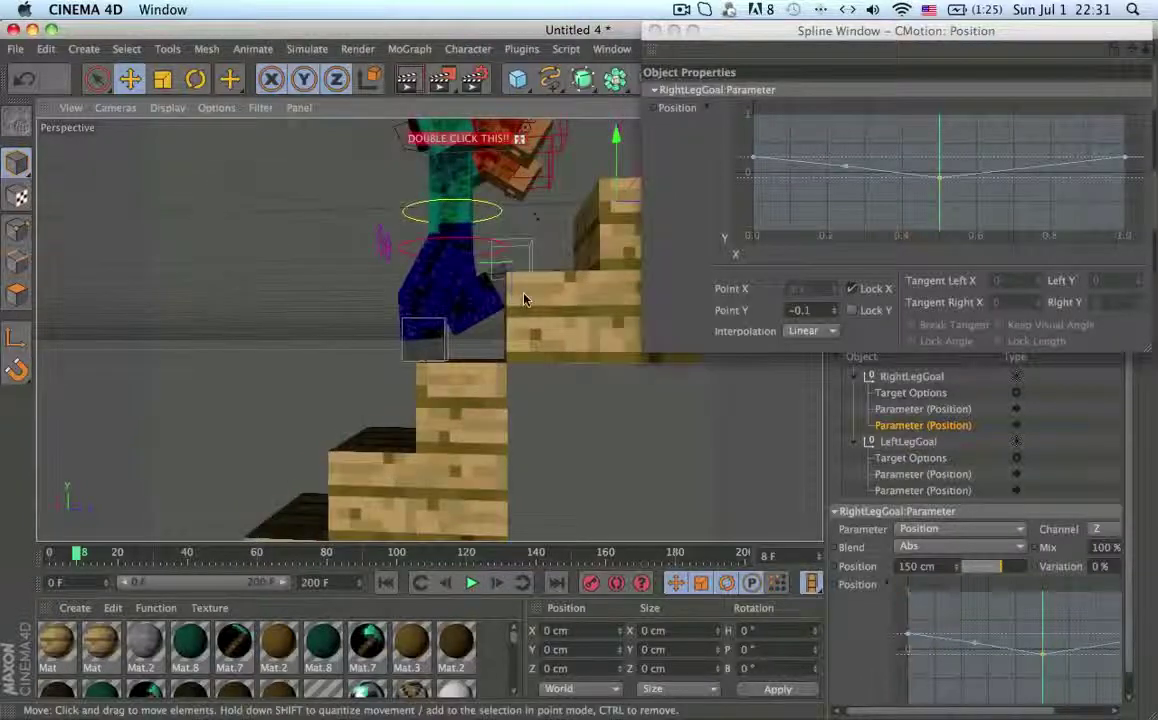
{"action": "right_click_drag", "start_coordinate": [524, 299], "coordinate": [444, 319], "text": "alt"}
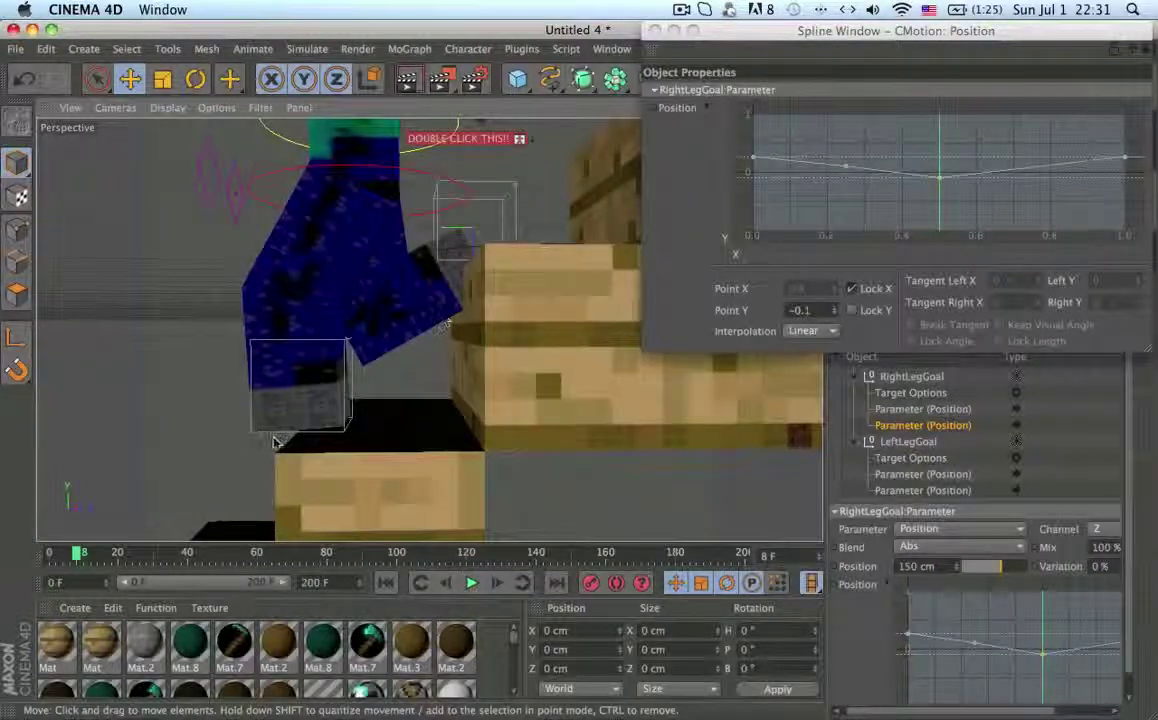
{"action": "scroll", "coordinate": [478, 338], "scroll_direction": "down", "scroll_amount": 10}
{"action": "scroll", "coordinate": [409, 394], "scroll_direction": "up", "scroll_amount": 5}
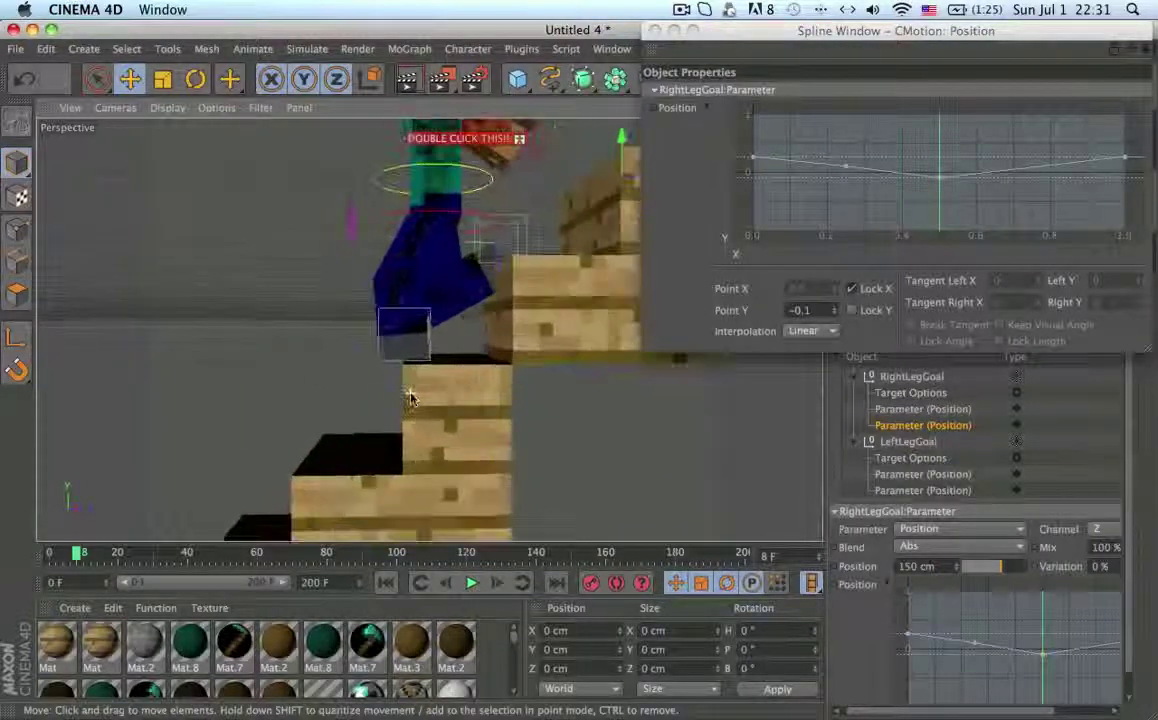
{"action": "scroll", "coordinate": [410, 393], "scroll_direction": "down", "scroll_amount": 4}
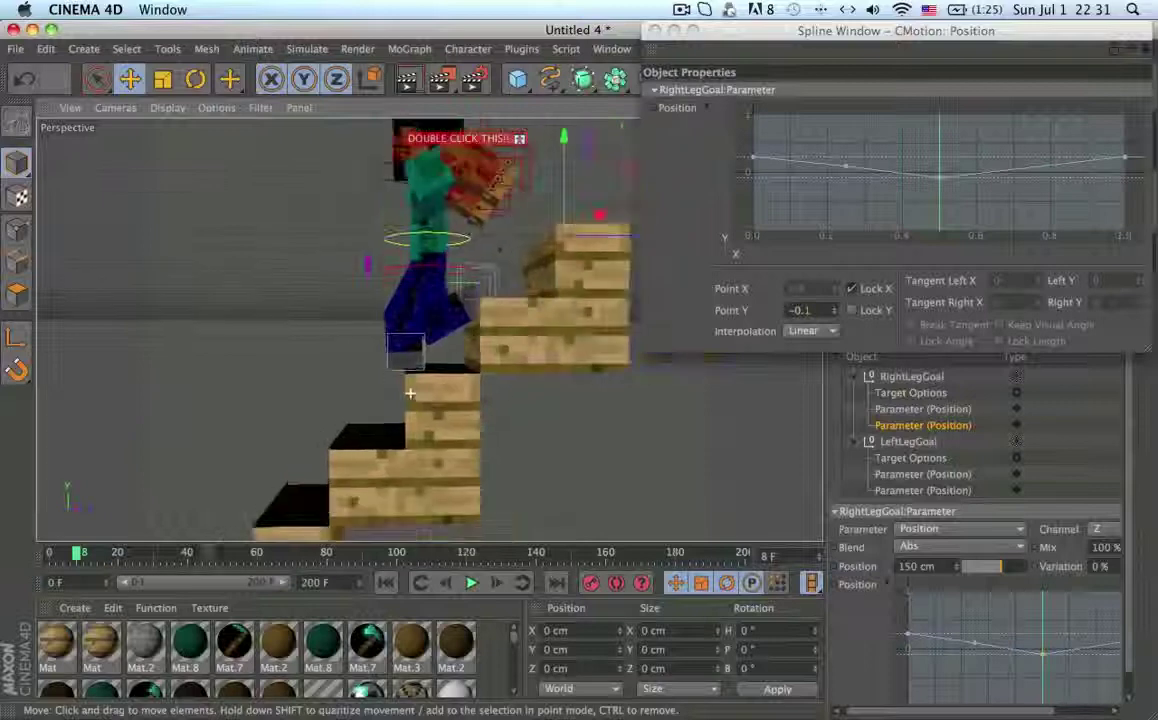
- Add a frame 12 point on the RightLegGoal's Y position curve, lock its X at 0.75 and raise it to about Y 0.463
{"action": "left_click", "coordinate": [470, 585]}
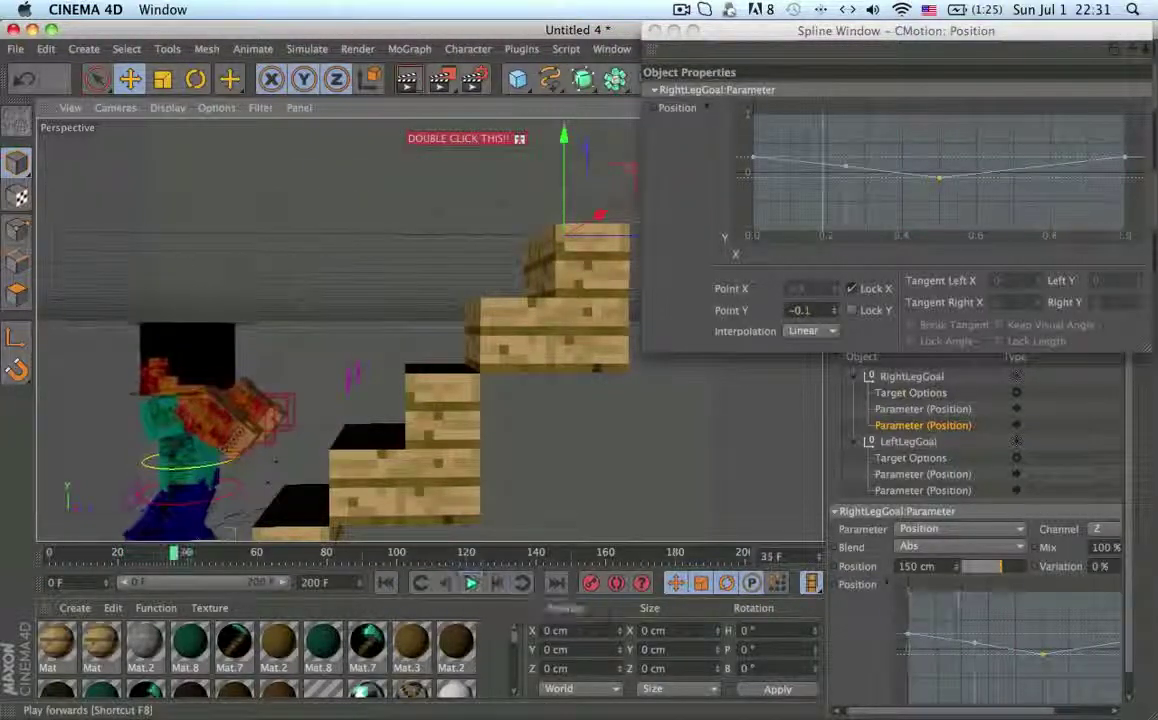
{"action": "left_click_drag", "start_coordinate": [176, 552], "coordinate": [90, 552]}
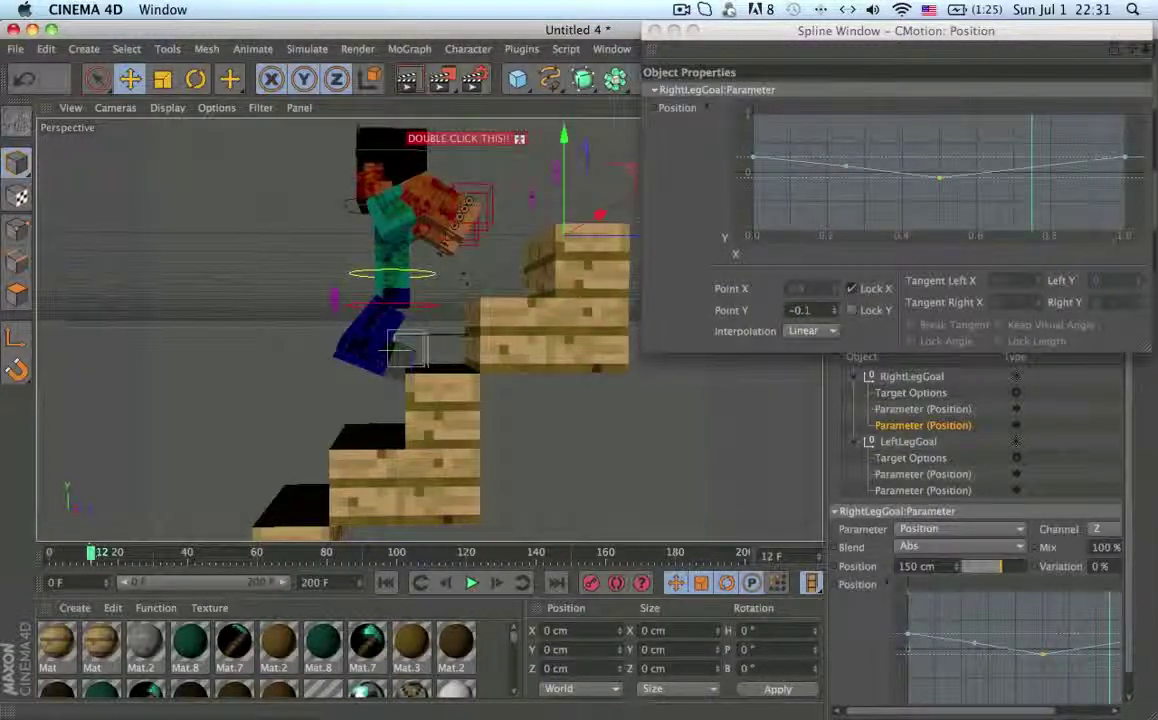
{"action": "scroll", "coordinate": [420, 335], "scroll_direction": "up", "scroll_amount": 5}
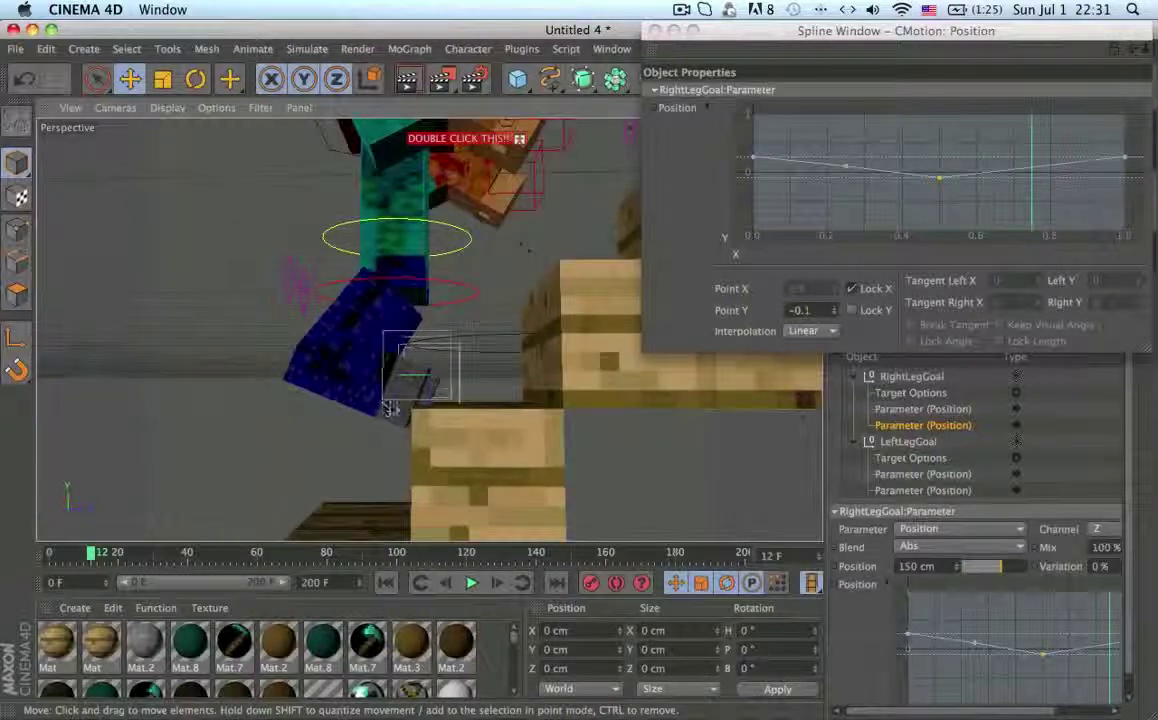
{"action": "left_click_drag", "start_coordinate": [390, 408], "coordinate": [372, 380], "text": "alt"}
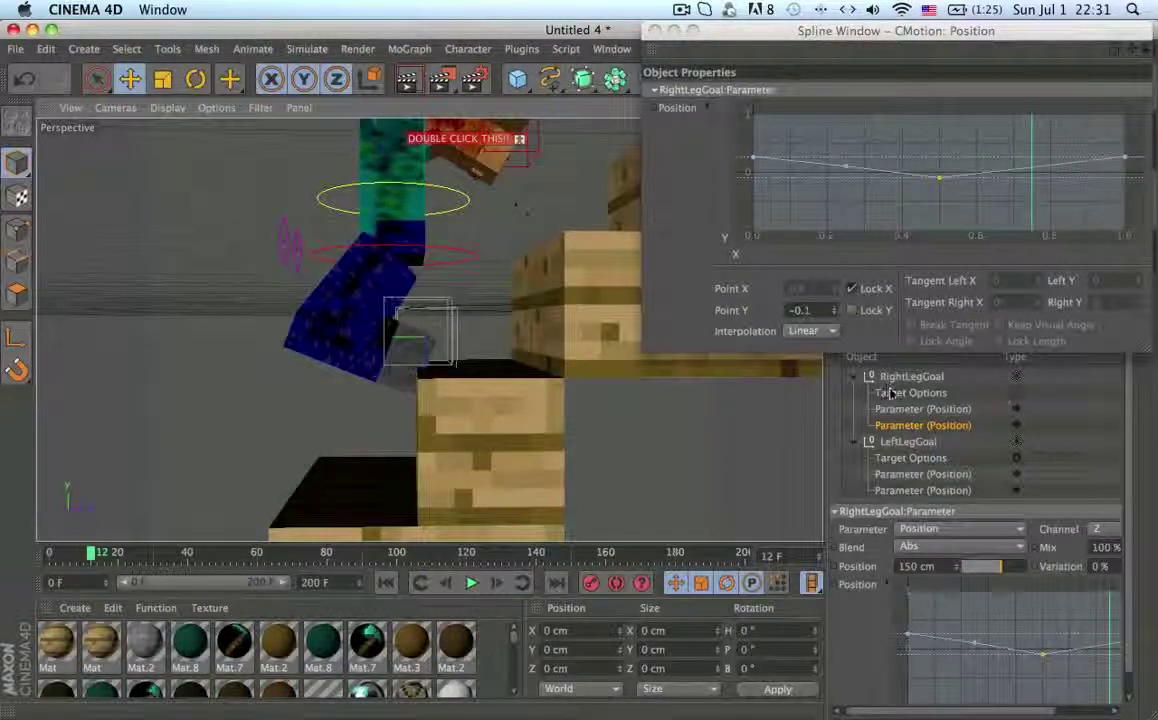
{"action": "scroll", "coordinate": [890, 393], "scroll_direction": "up", "scroll_amount": 3}
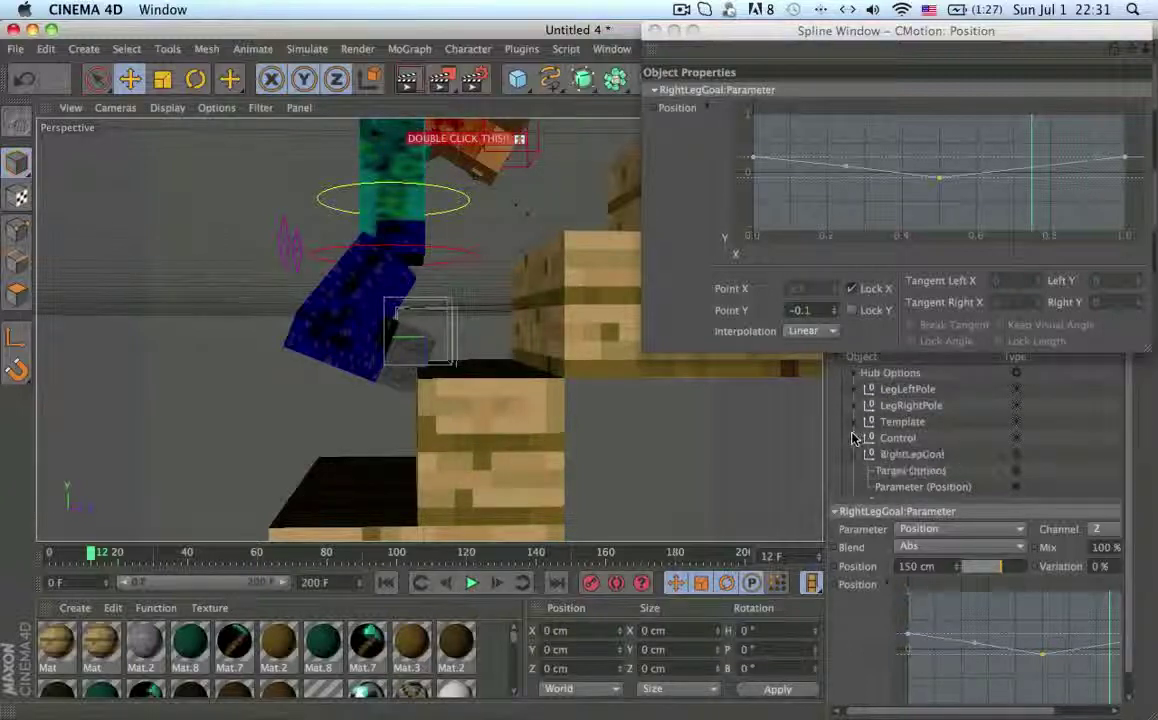
{"action": "scroll", "coordinate": [900, 445], "scroll_direction": "down", "scroll_amount": 3}
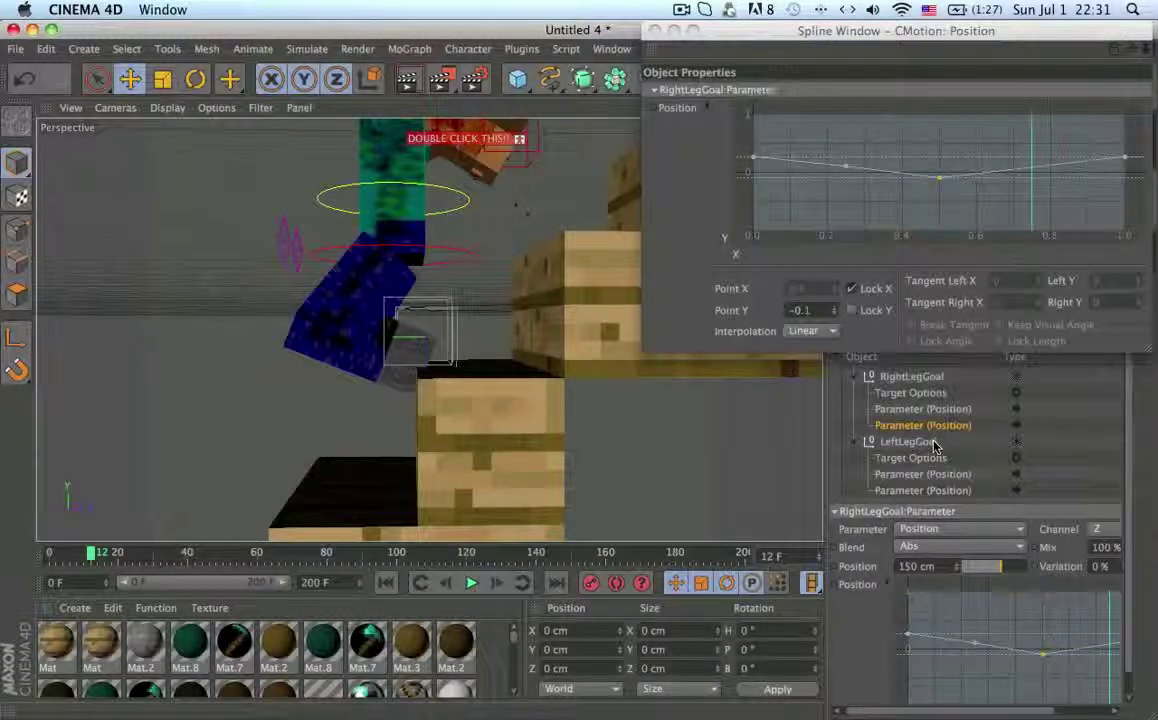
{"action": "right_click", "coordinate": [930, 415]}
{"action": "left_click", "coordinate": [972, 687]}
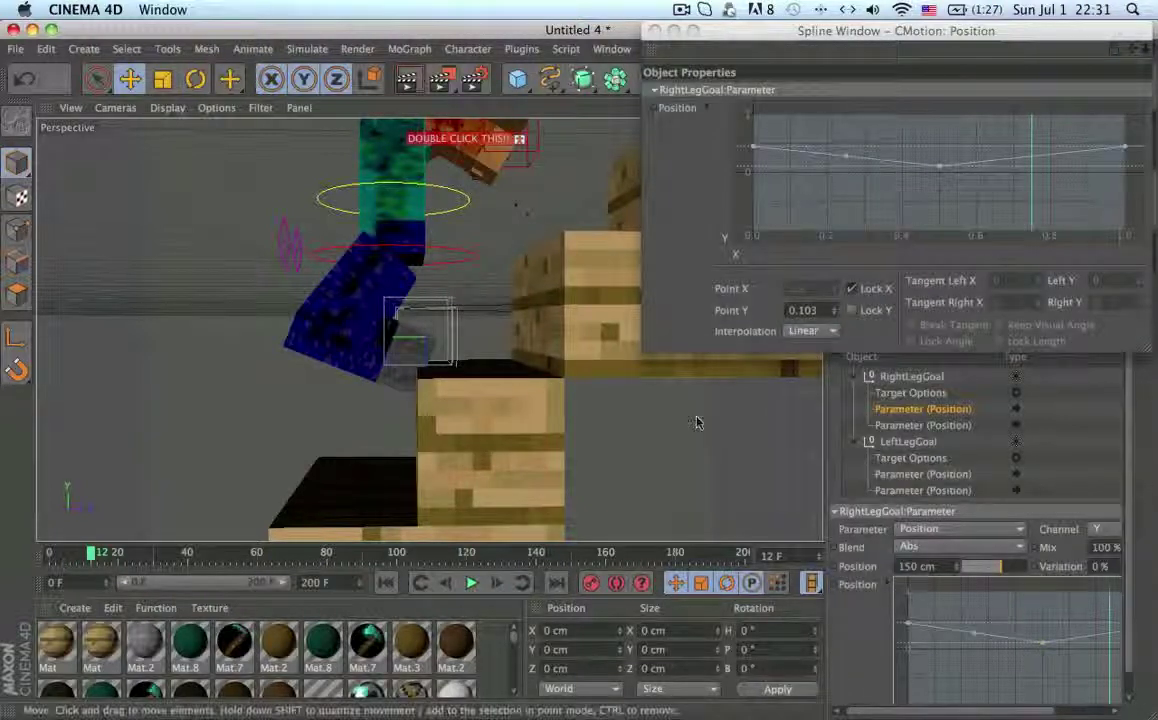
{"action": "left_click", "coordinate": [1035, 165]}
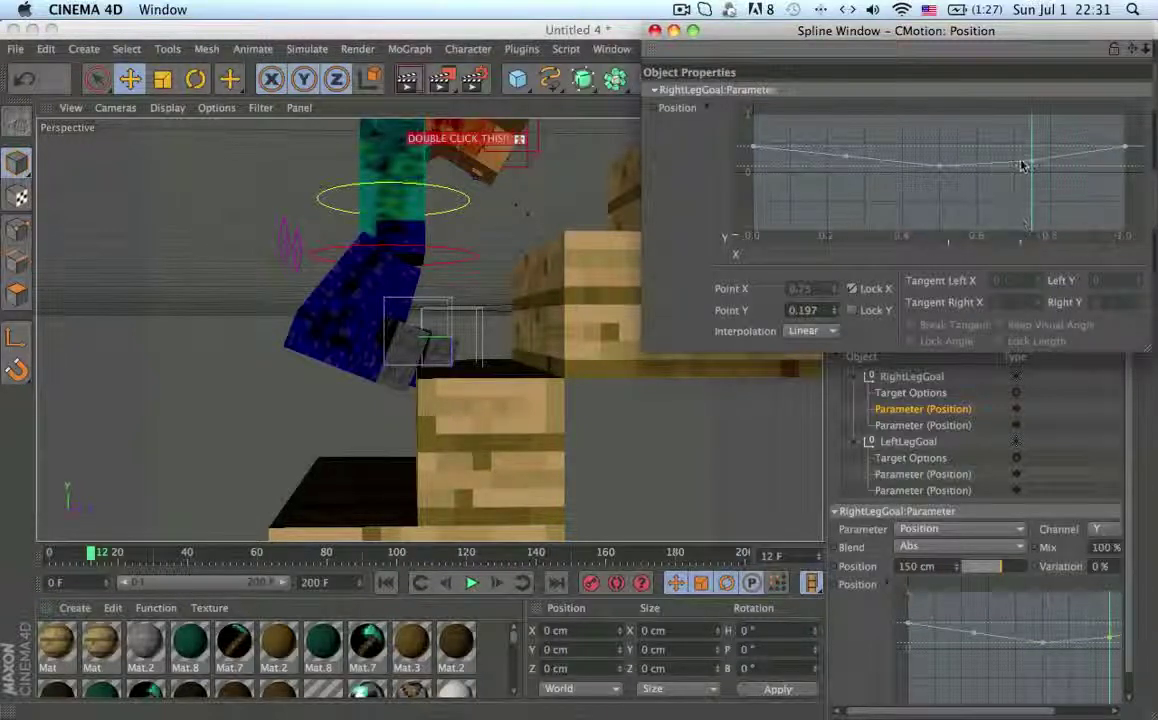
{"action": "left_click_drag", "start_coordinate": [1034, 164], "coordinate": [1035, 146]}
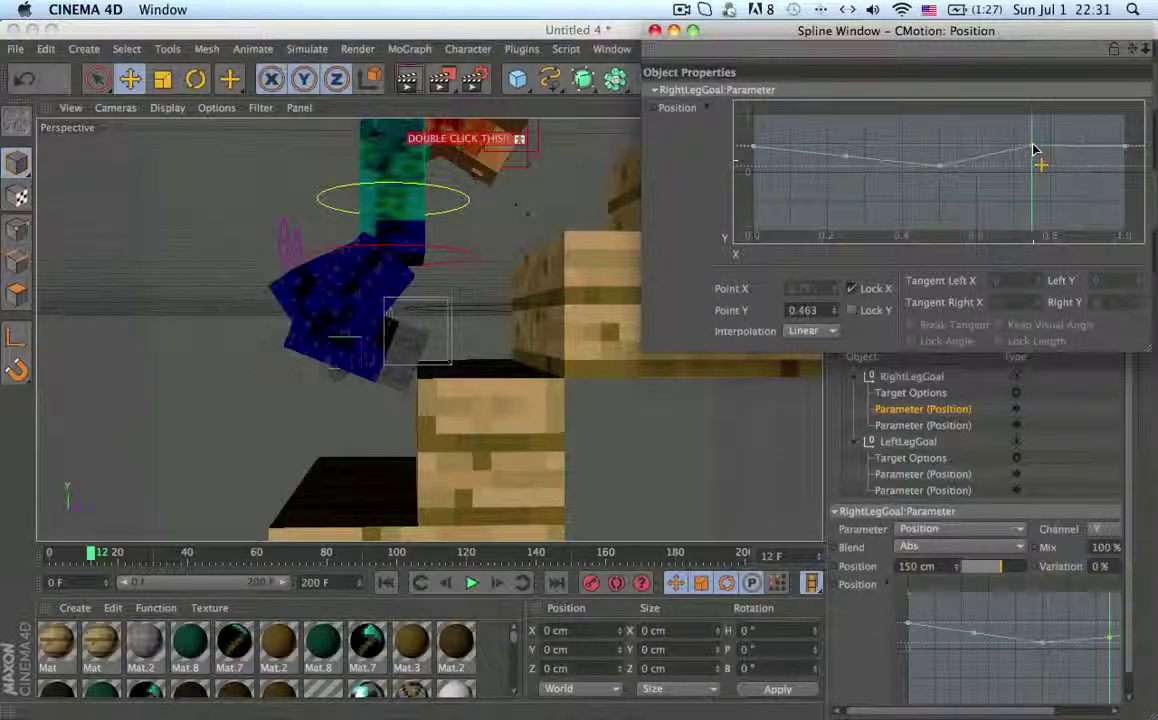
- Add a frame 12 point on the RightLegGoal's Z position curve with its X locked and place it at about Y 0.181
{"action": "left_click", "coordinate": [963, 425]}
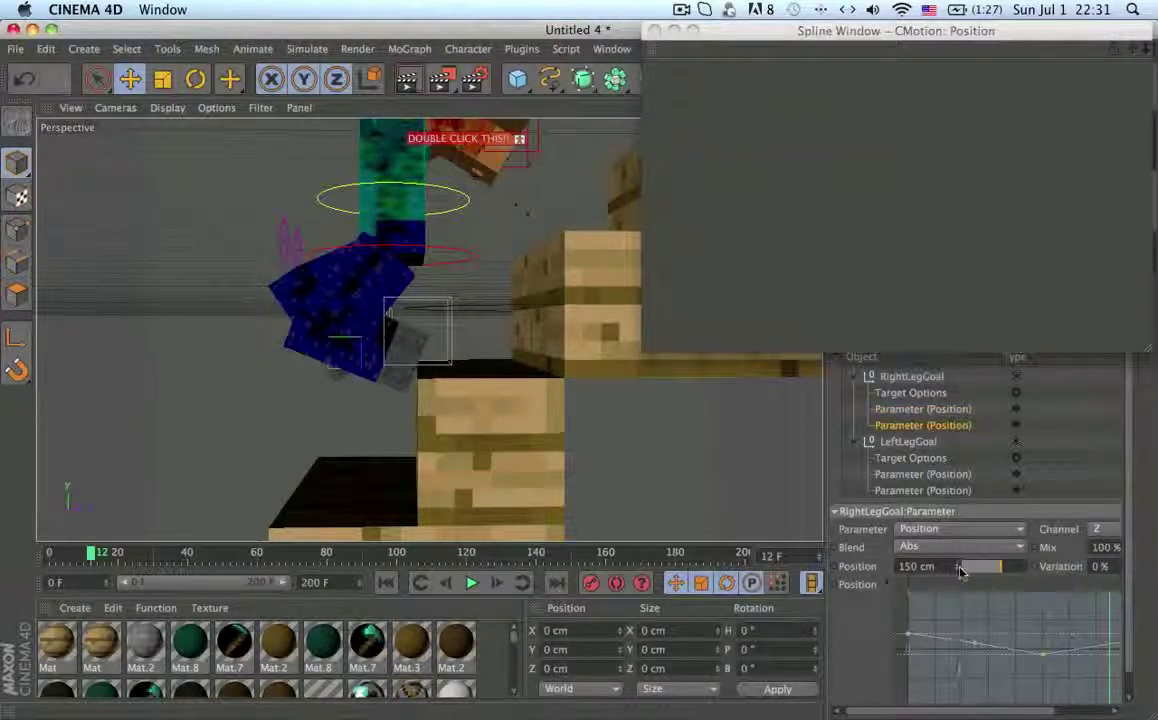
{"action": "right_click", "coordinate": [1000, 640]}
{"action": "left_click", "coordinate": [1030, 702]}
{"action": "left_click", "coordinate": [1034, 177], "text": "ctrl"}
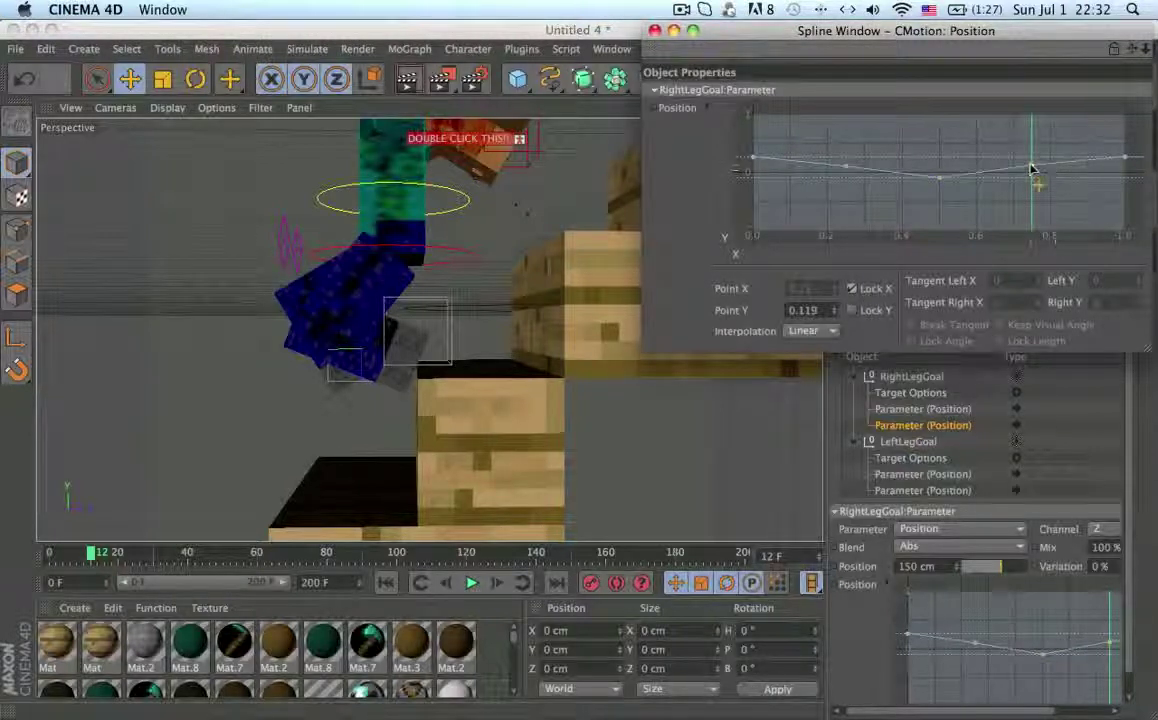
{"action": "left_click_drag", "start_coordinate": [1033, 167], "coordinate": [1034, 167]}
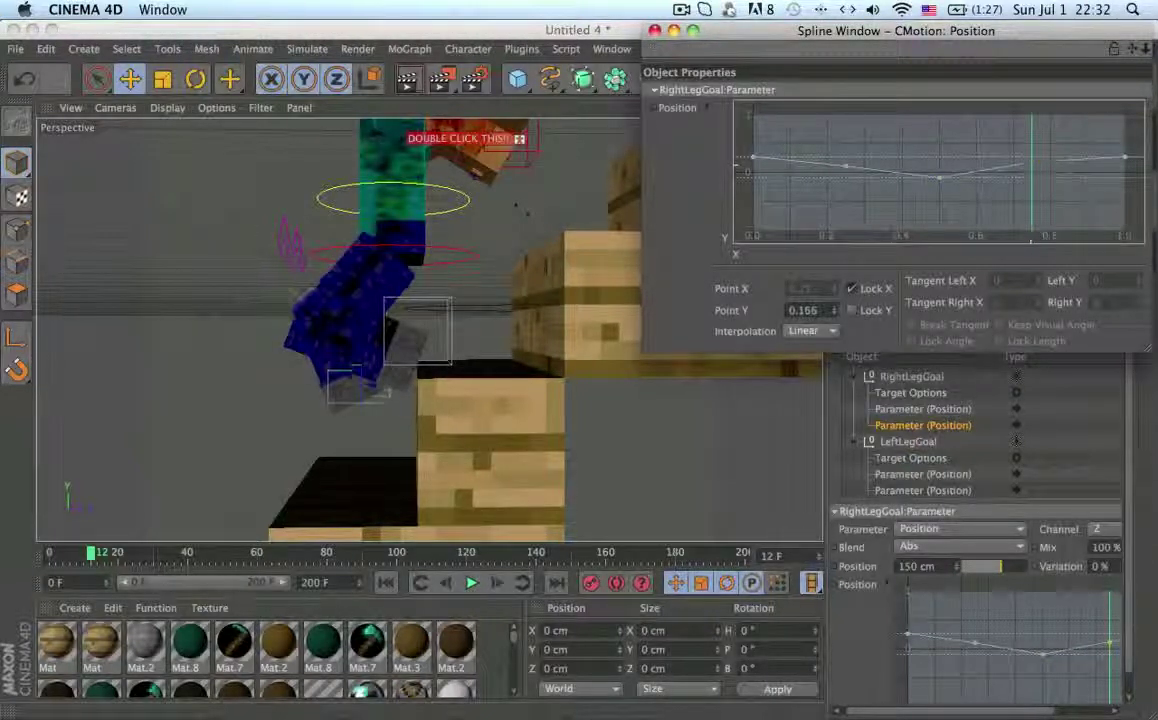
- Raise the frame 12 point on the RightLegGoal's Y position curve to about Y 0.572
{"action": "mouse_move", "coordinate": [377, 313]}
{"action": "left_mouse_down", "text": "alt"}
{"action": "mouse_move", "coordinate": [430, 310]}
{"action": "mouse_move", "coordinate": [375, 280]}
{"action": "mouse_move", "coordinate": [377, 290]}
{"action": "left_mouse_up", "text": "alt"}
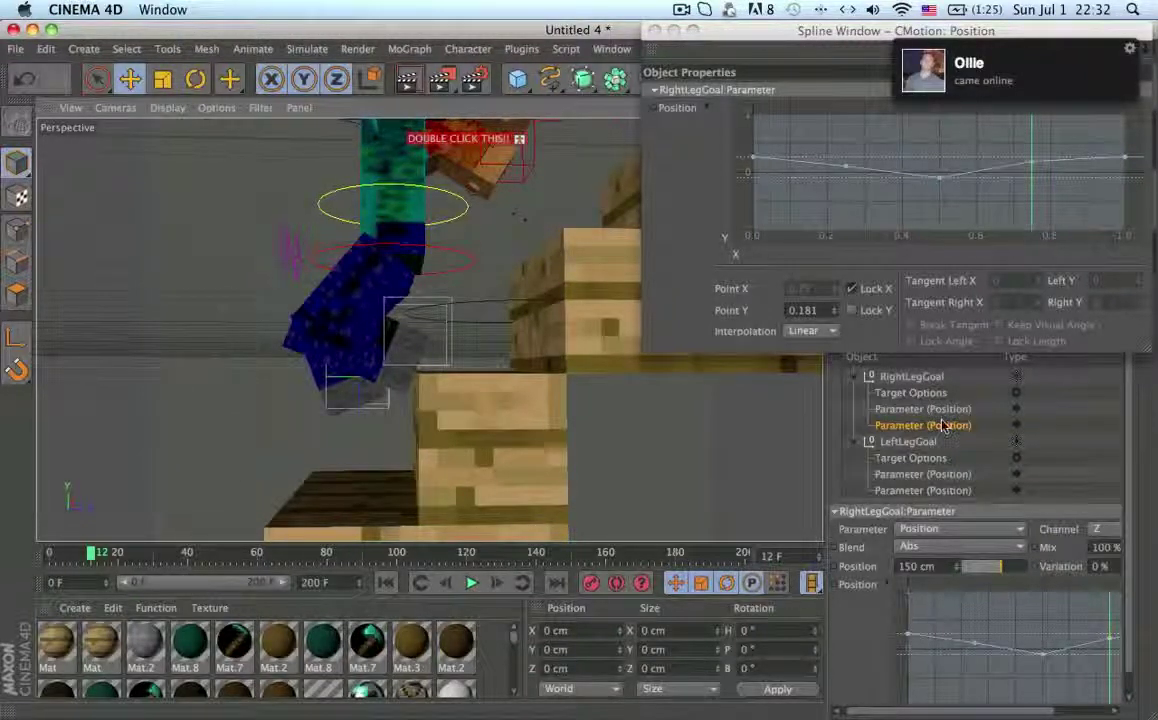
{"action": "double_click", "coordinate": [942, 426]}
{"action": "left_click", "coordinate": [942, 411]}
{"action": "right_click", "coordinate": [975, 641]}
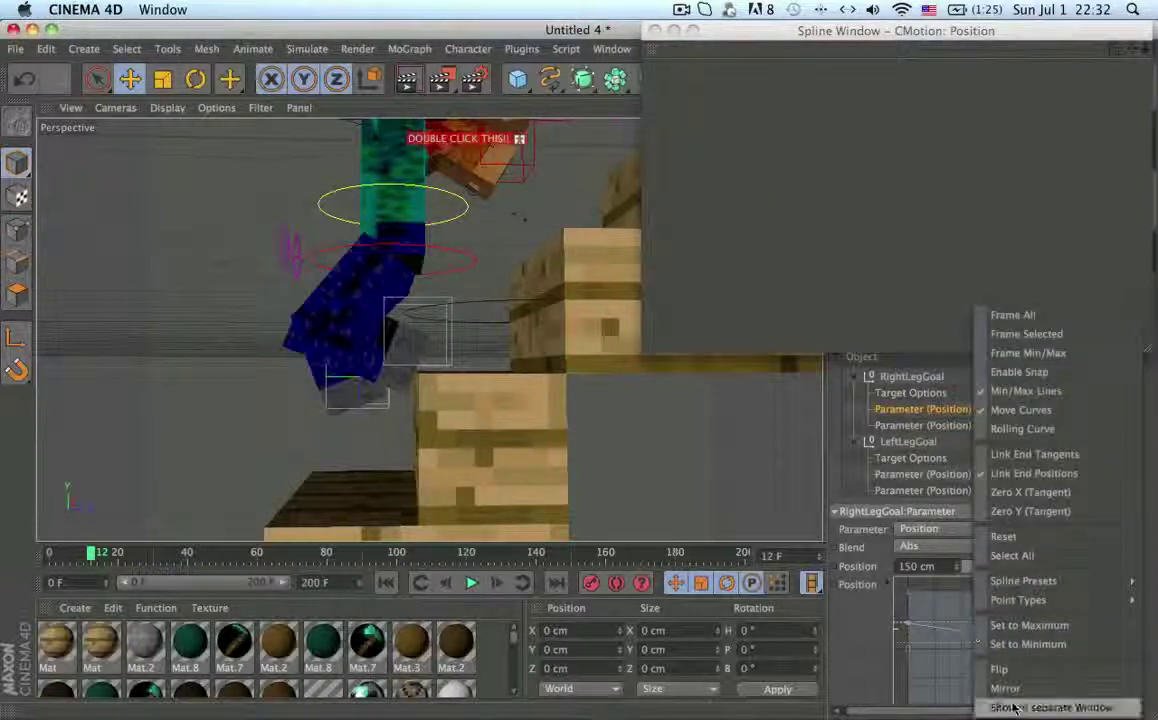
{"action": "left_click", "coordinate": [1015, 708]}
{"action": "left_click", "coordinate": [1034, 151]}
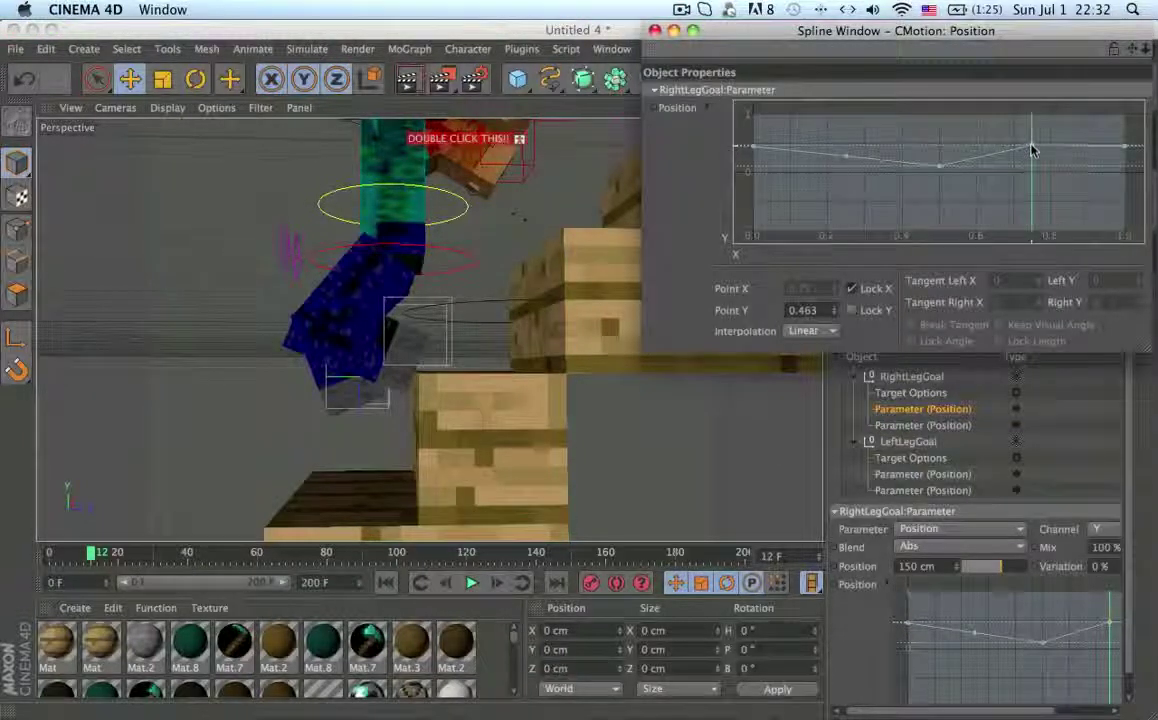
{"action": "left_click_drag", "start_coordinate": [1034, 147], "coordinate": [1035, 145]}
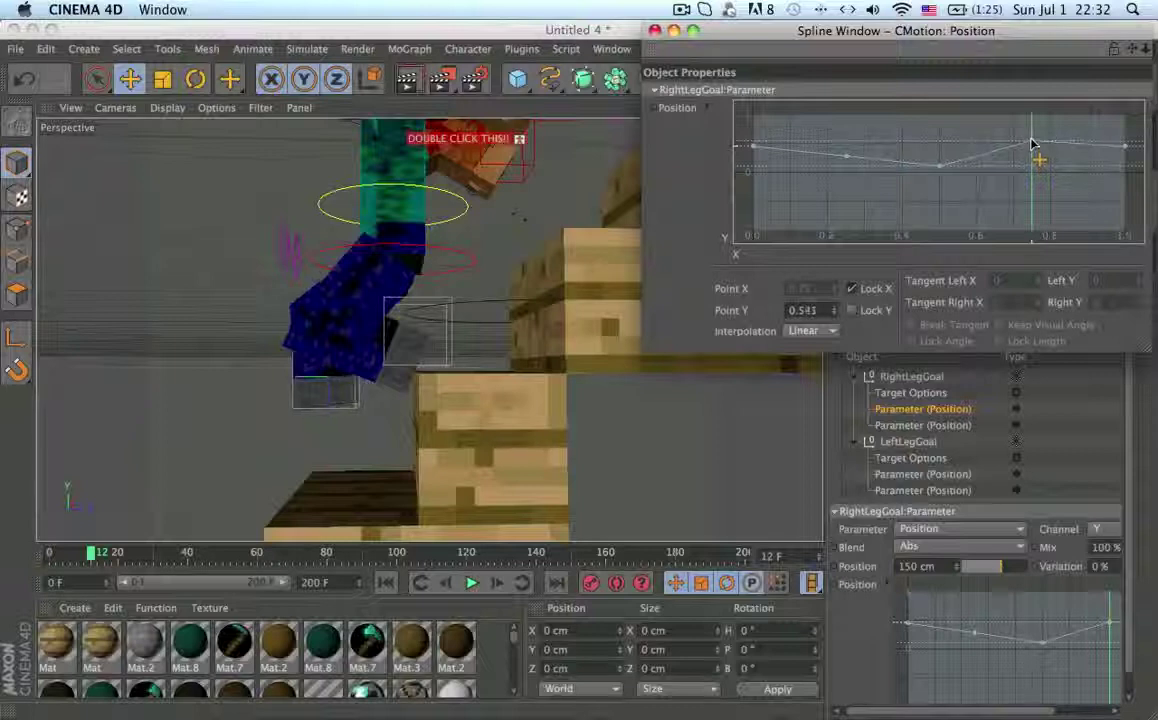
- Compare the positions of the character's legs against the stairs at frames 4 and 12
{"action": "middle_click_drag", "start_coordinate": [453, 382], "coordinate": [525, 332], "text": "alt"}
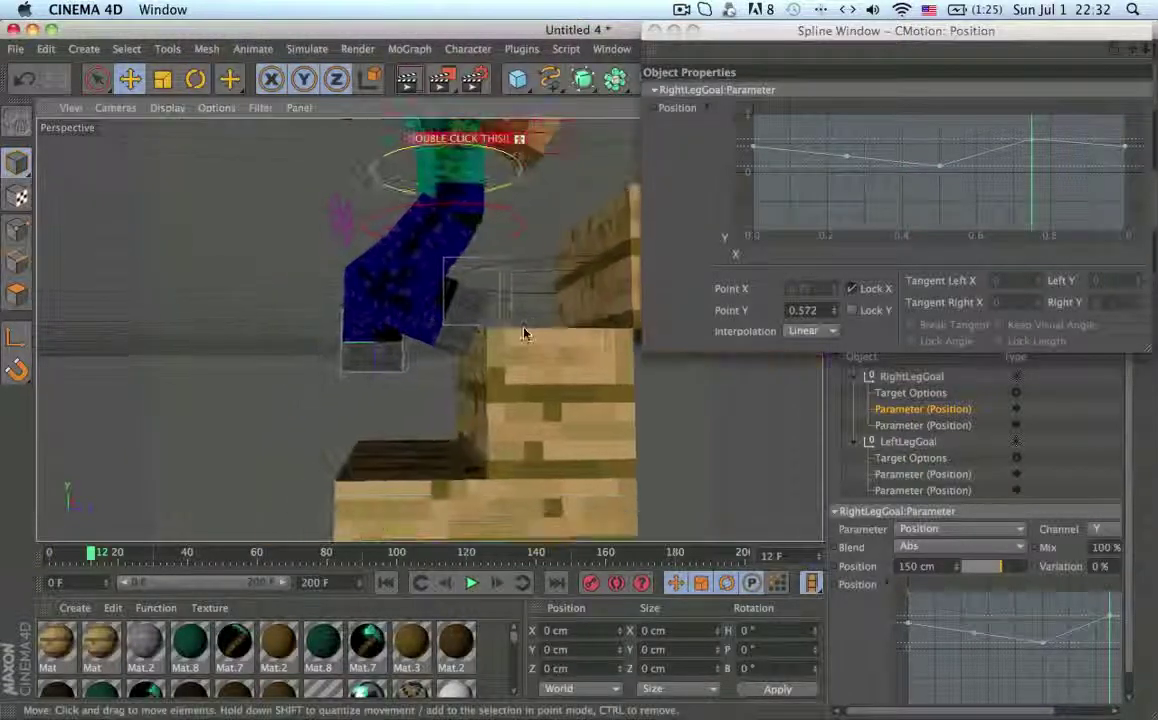
{"action": "left_click_drag", "start_coordinate": [90, 553], "coordinate": [64, 553]}
{"action": "left_click_drag", "start_coordinate": [401, 395], "coordinate": [270, 536], "text": "alt"}
{"action": "scroll", "coordinate": [353, 470], "scroll_direction": "down", "scroll_amount": 1}
{"action": "middle_click_drag", "start_coordinate": [427, 400], "coordinate": [429, 331], "text": "alt"}
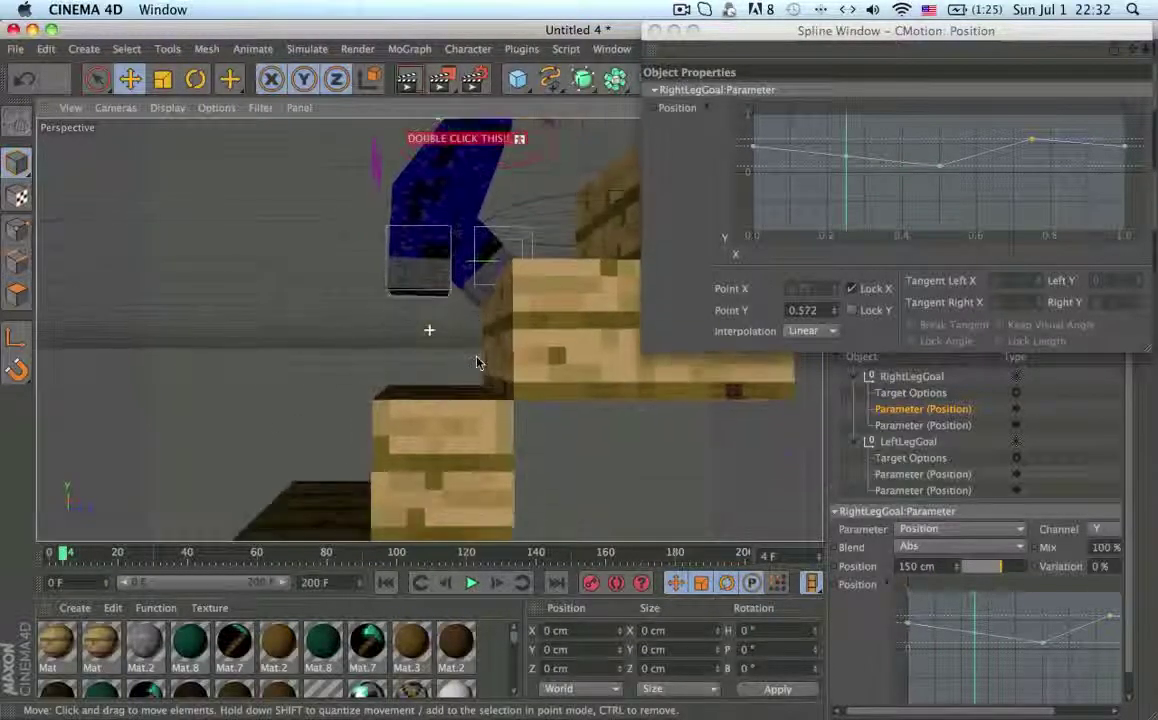
{"action": "scroll", "coordinate": [477, 361], "scroll_direction": "down", "scroll_amount": 8}
{"action": "scroll", "coordinate": [477, 361], "scroll_direction": "up", "scroll_amount": 4}
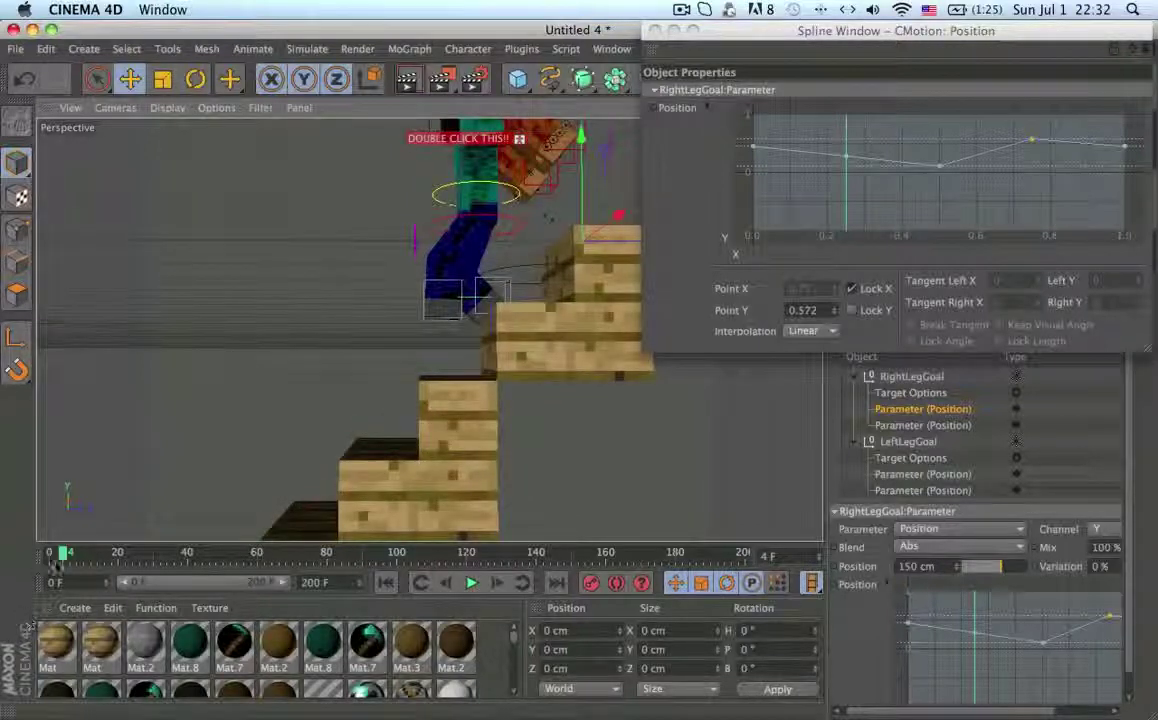
{"action": "left_click_drag", "start_coordinate": [67, 555], "coordinate": [91, 555]}
{"action": "middle_click_drag", "start_coordinate": [454, 365], "coordinate": [504, 375], "text": "alt"}
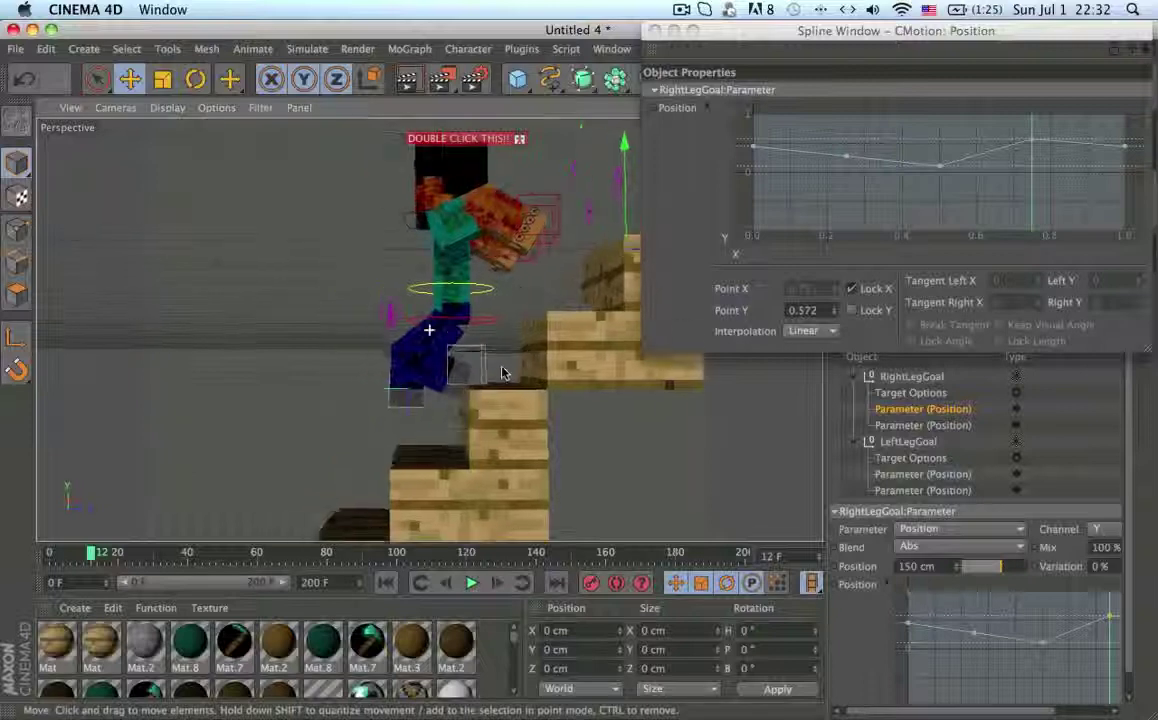
- Add a frame 12 point on the Control's Y position curve, lock its X at 0.75 and raise it to about Y 0.431
{"action": "scroll", "coordinate": [953, 421], "scroll_direction": "up", "scroll_amount": 3}
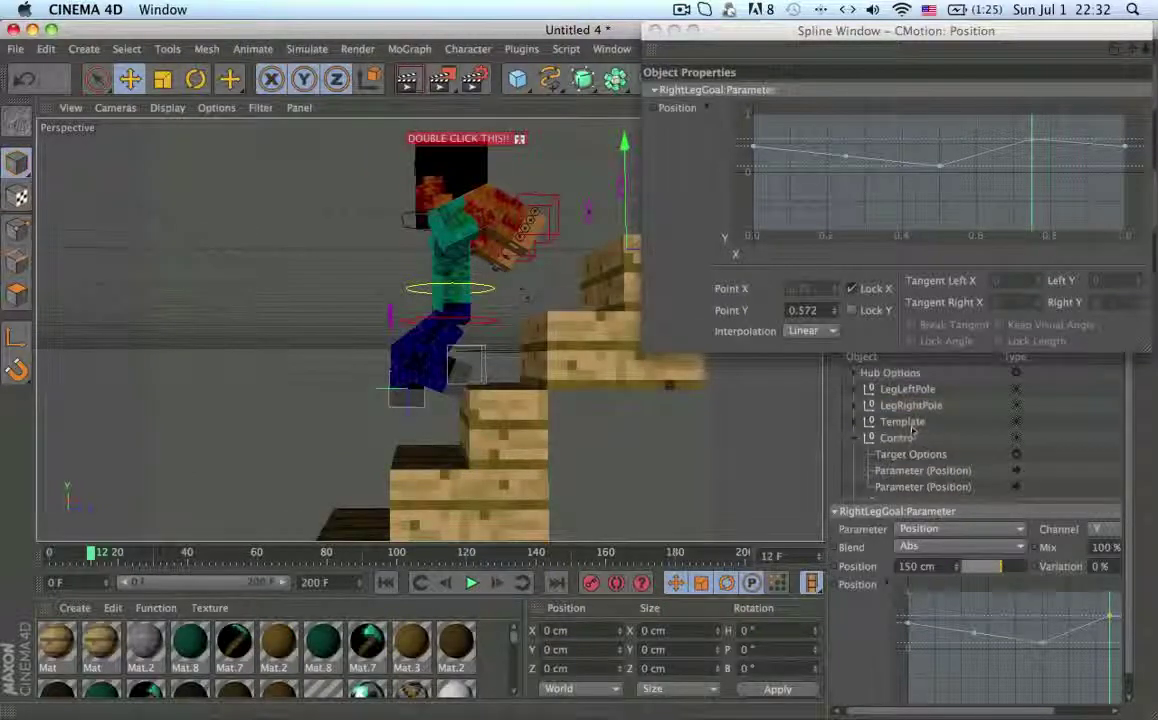
{"action": "left_click", "coordinate": [895, 471]}
{"action": "right_click", "coordinate": [966, 662]}
{"action": "left_click", "coordinate": [992, 706]}
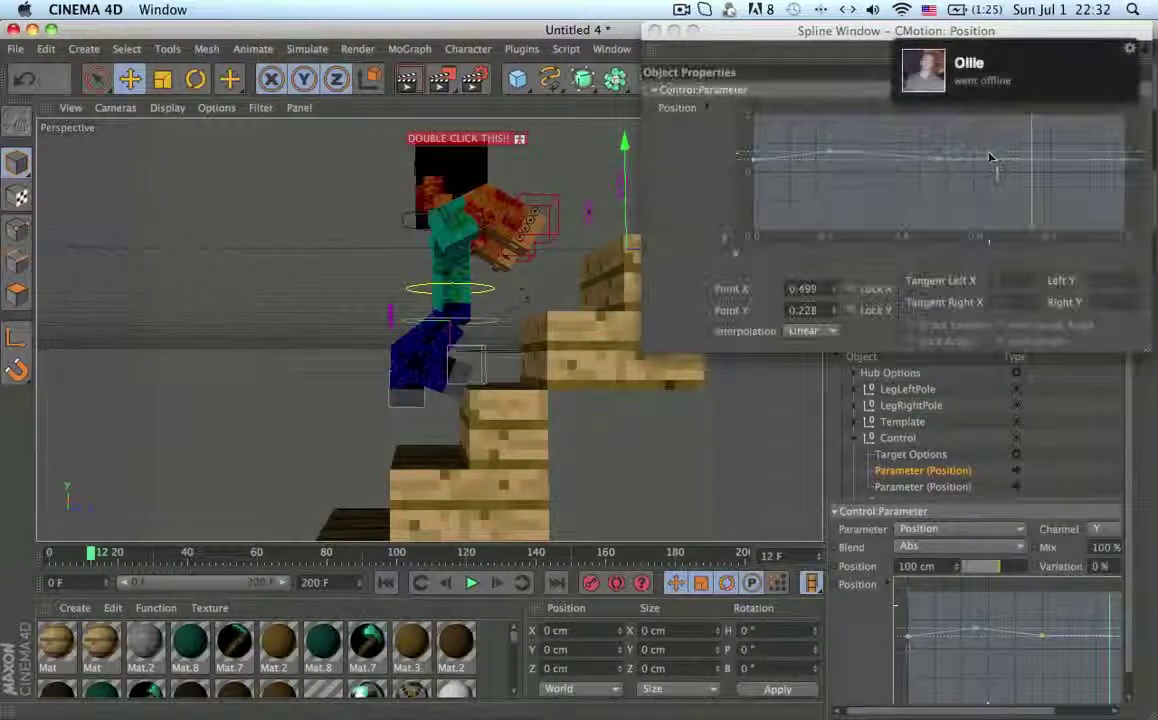
{"action": "left_click", "coordinate": [1036, 160], "text": "ctrl"}
{"action": "left_click_drag", "start_coordinate": [1034, 160], "coordinate": [1034, 156]}
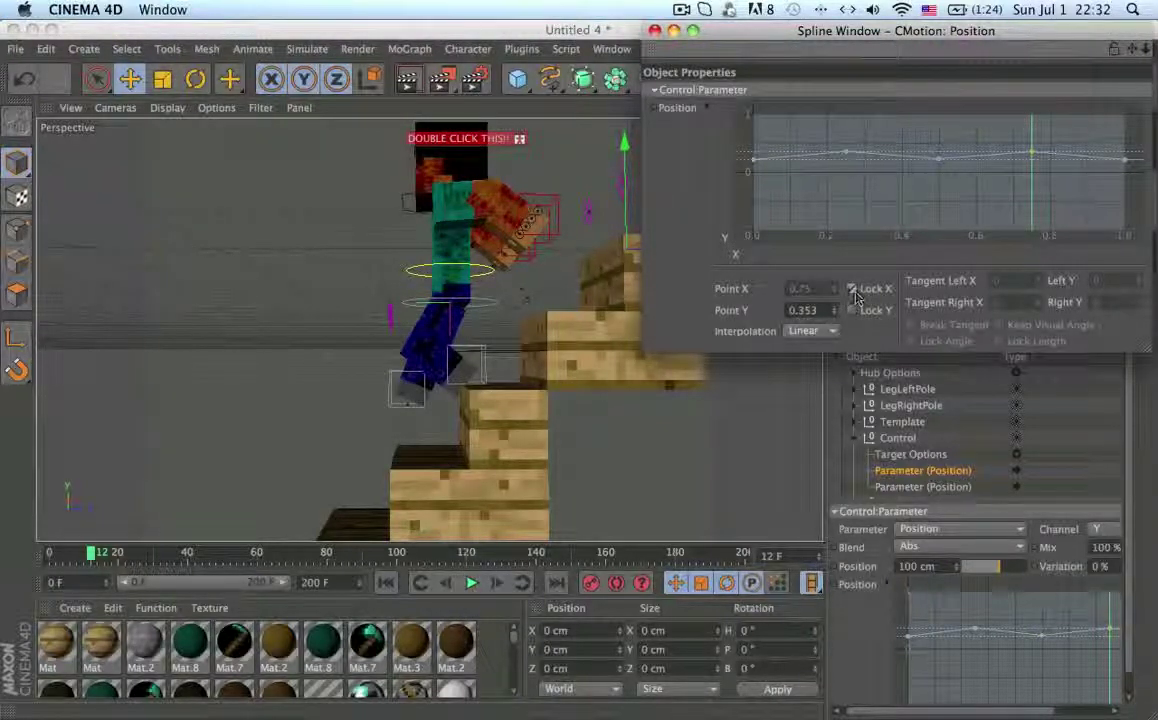
{"action": "mouse_move", "coordinate": [1036, 151]}
{"action": "left_mouse_down"}
{"action": "mouse_move", "coordinate": [1036, 162]}
{"action": "mouse_move", "coordinate": [1032, 150]}
{"action": "left_mouse_up"}
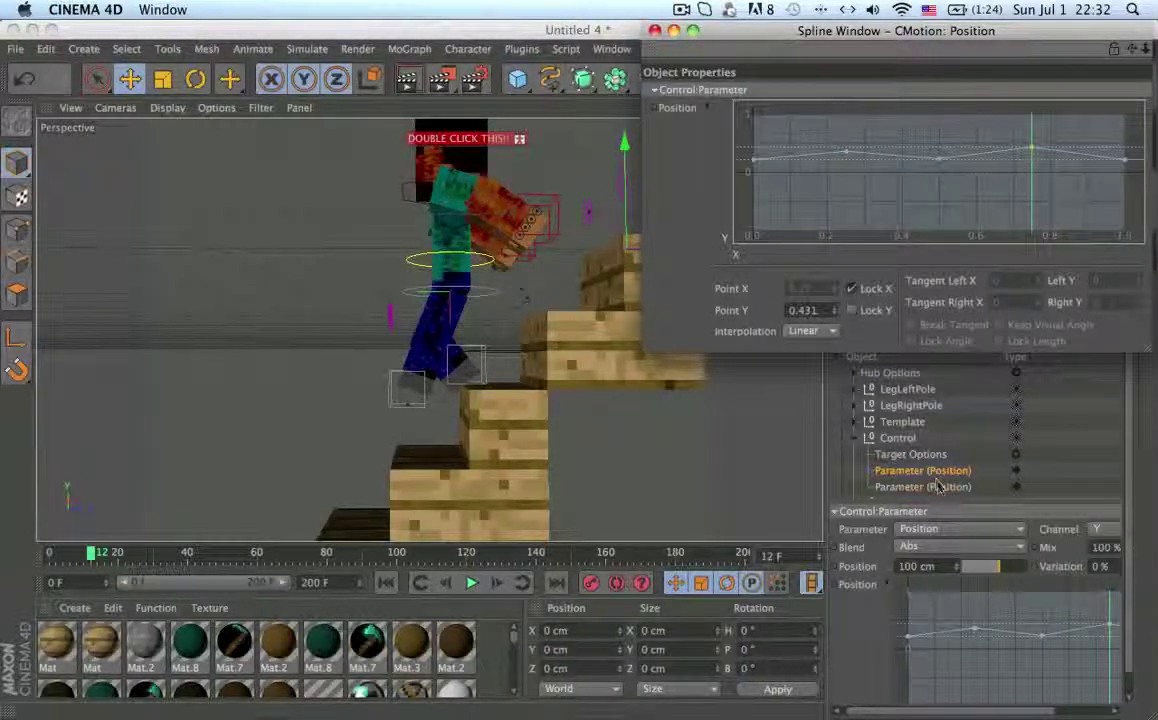
- Select the Control's Z position parameter and check the body height over the steps at frames 4 and 12
{"action": "left_click", "coordinate": [940, 486]}
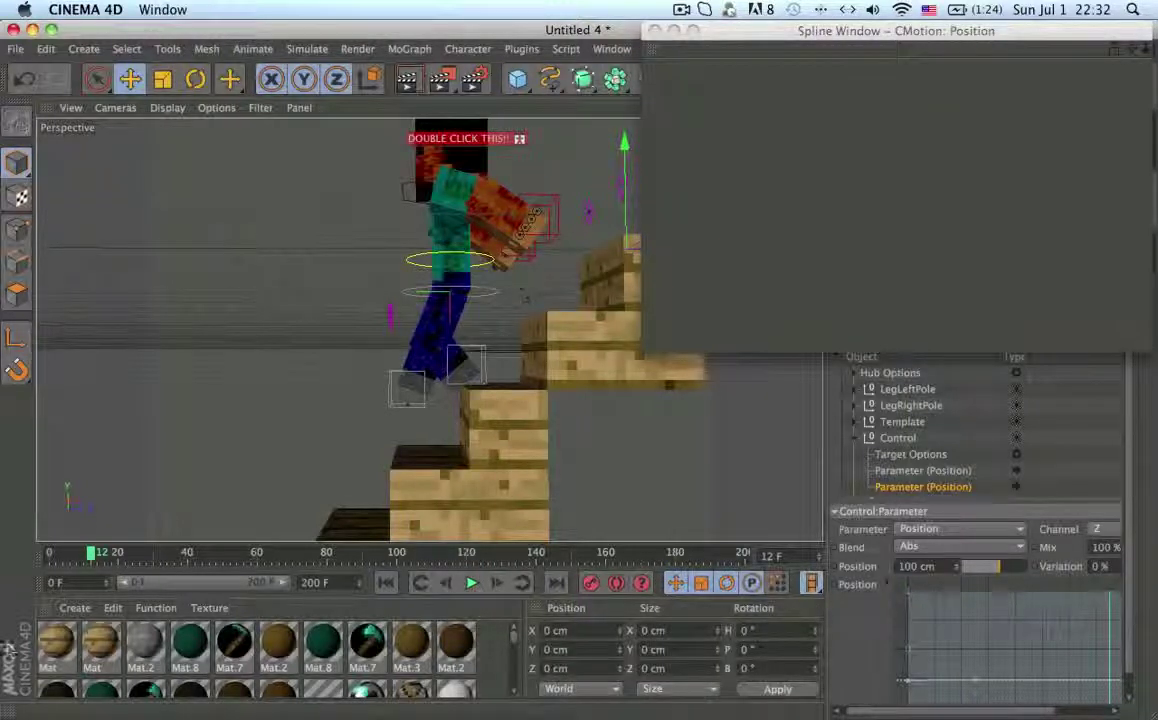
{"action": "left_click_drag", "start_coordinate": [91, 557], "coordinate": [64, 555]}
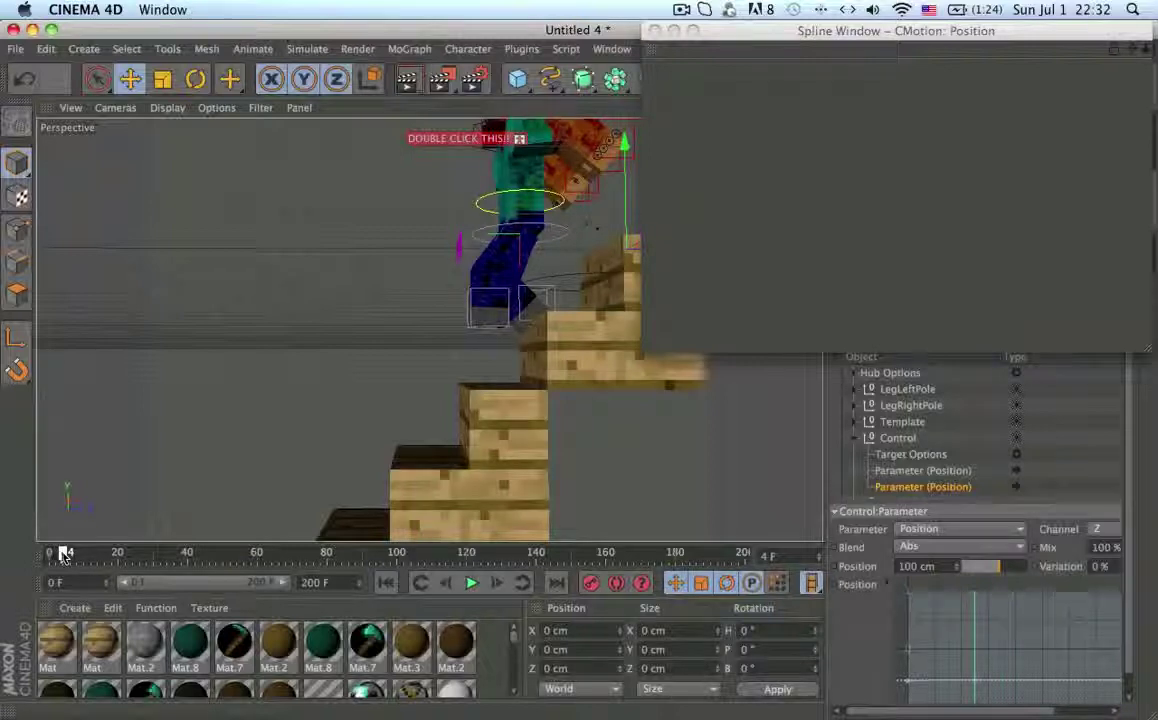
{"action": "mouse_move", "coordinate": [440, 395]}
{"action": "left_mouse_down", "text": "alt"}
{"action": "mouse_move", "coordinate": [429, 387]}
{"action": "mouse_move", "coordinate": [446, 374]}
{"action": "left_mouse_up", "text": "alt"}
{"action": "left_click_drag", "start_coordinate": [65, 555], "coordinate": [91, 560]}
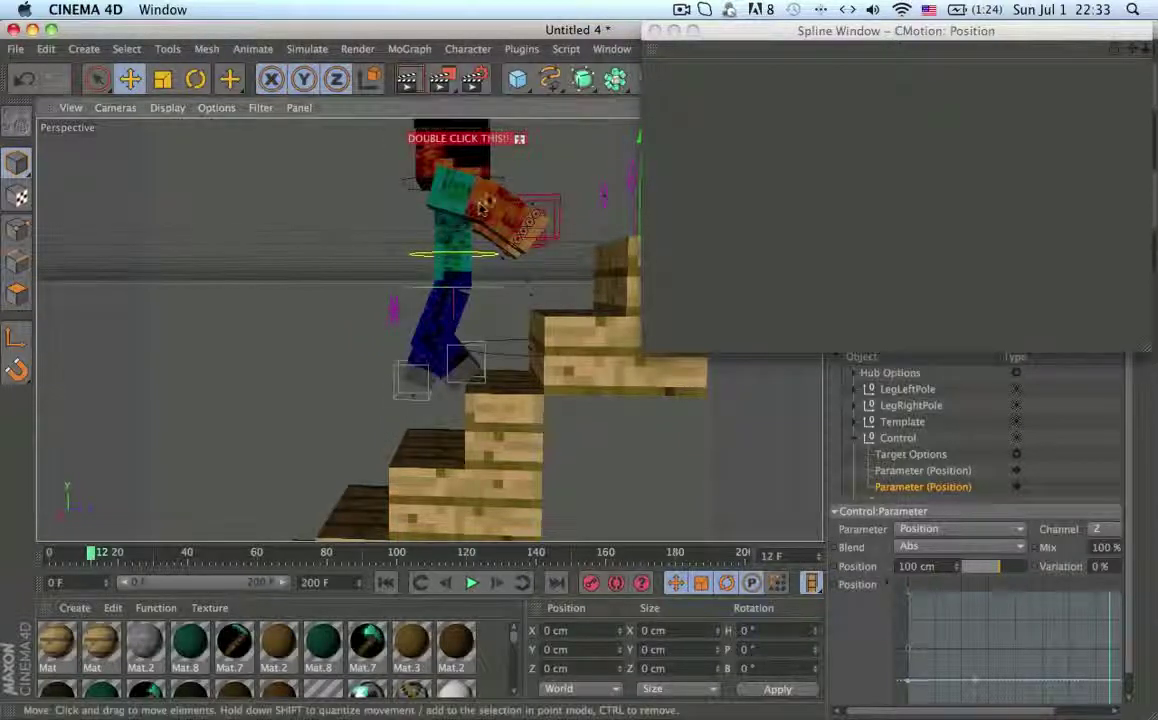
{"action": "left_click_drag", "start_coordinate": [433, 182], "coordinate": [441, 153], "text": "alt"}
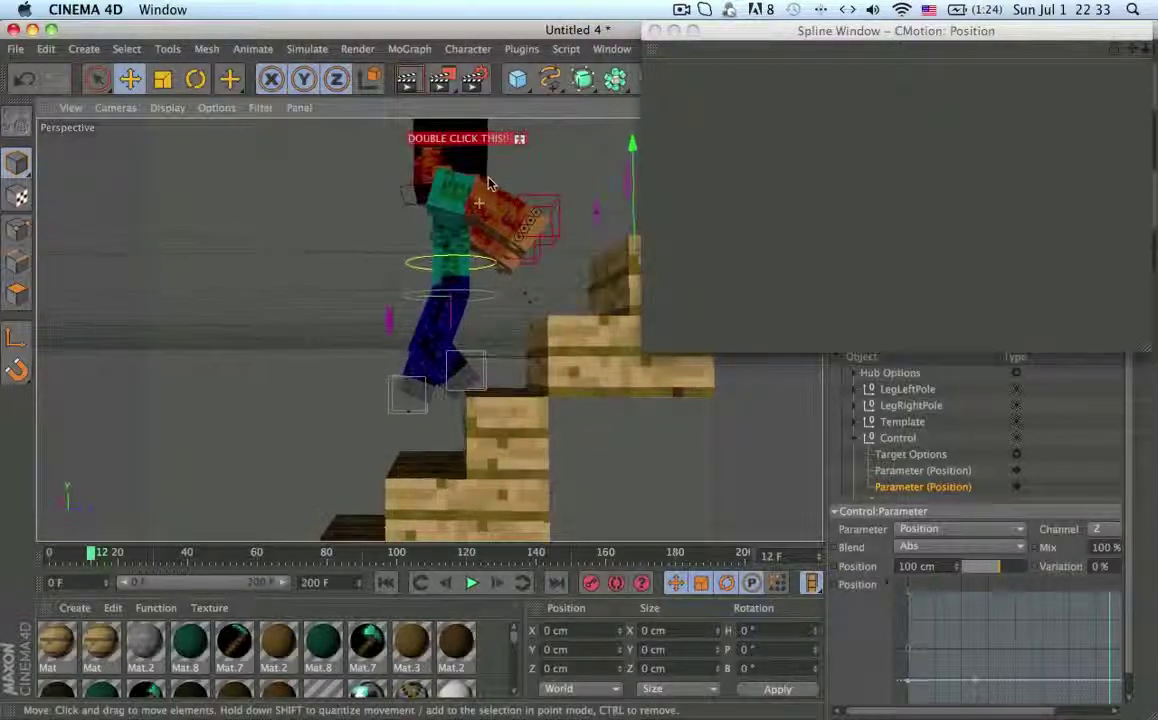
- Return to the RightLegGoal's position curves and lower the frame 12 point on the Z curve to about Y 0.072
{"action": "left_click", "coordinate": [856, 438]}
{"action": "scroll", "coordinate": [900, 420], "scroll_direction": "down", "scroll_amount": 3}
{"action": "left_click", "coordinate": [922, 409]}
{"action": "right_click", "coordinate": [950, 627]}
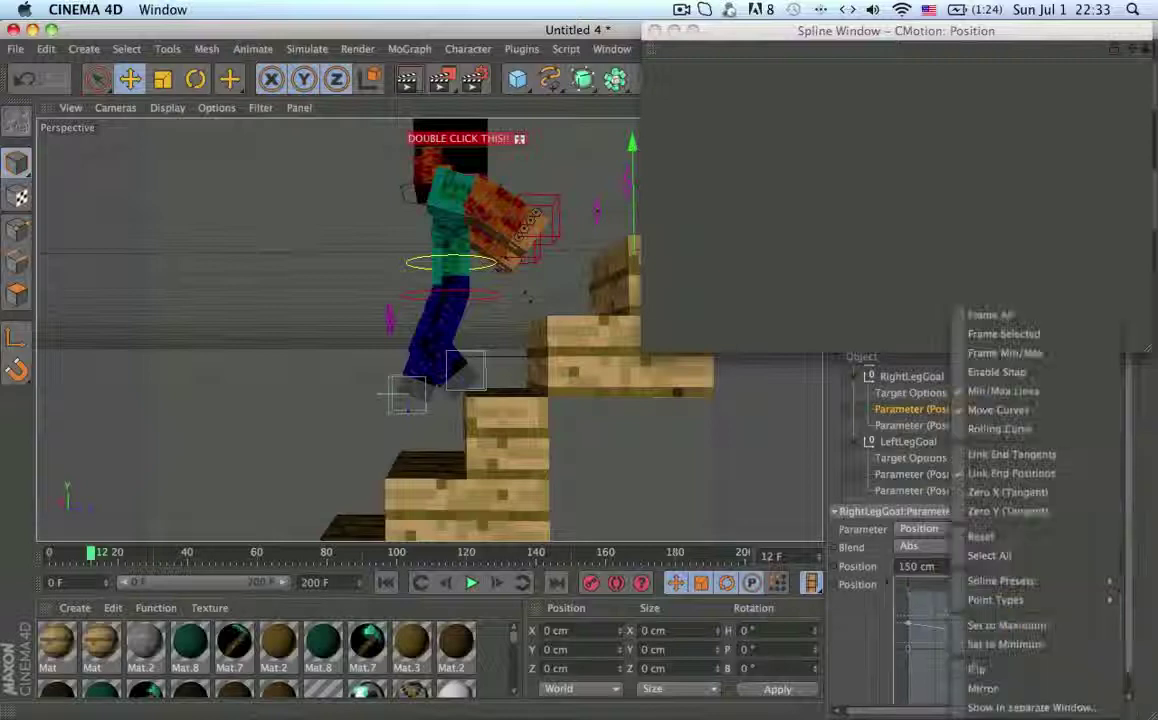
{"action": "left_click", "coordinate": [988, 707]}
{"action": "left_click", "coordinate": [1040, 137]}
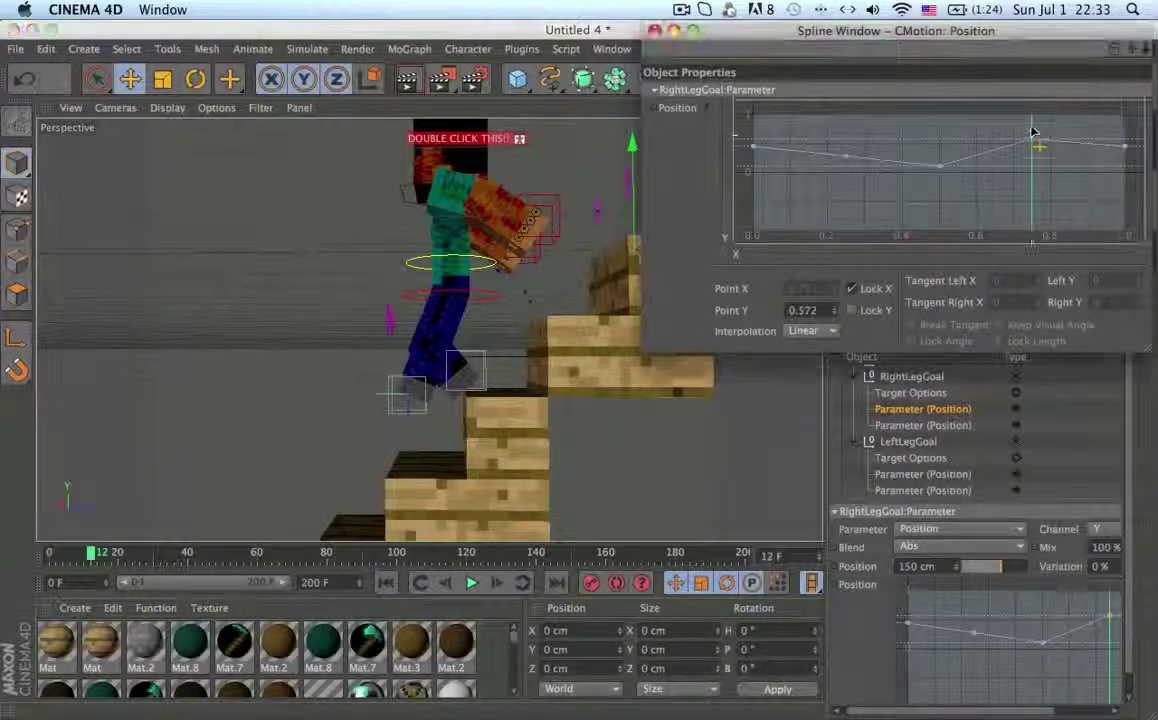
{"action": "left_click", "coordinate": [930, 425]}
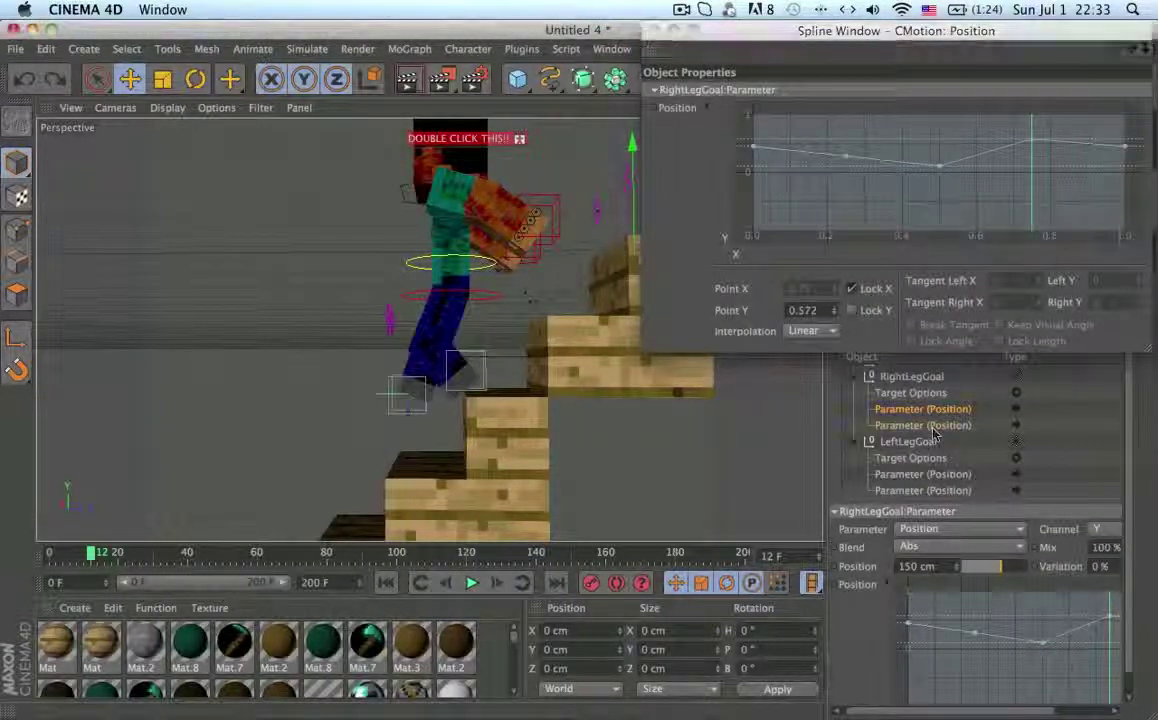
{"action": "right_click", "coordinate": [1000, 640]}
{"action": "left_click", "coordinate": [1020, 706]}
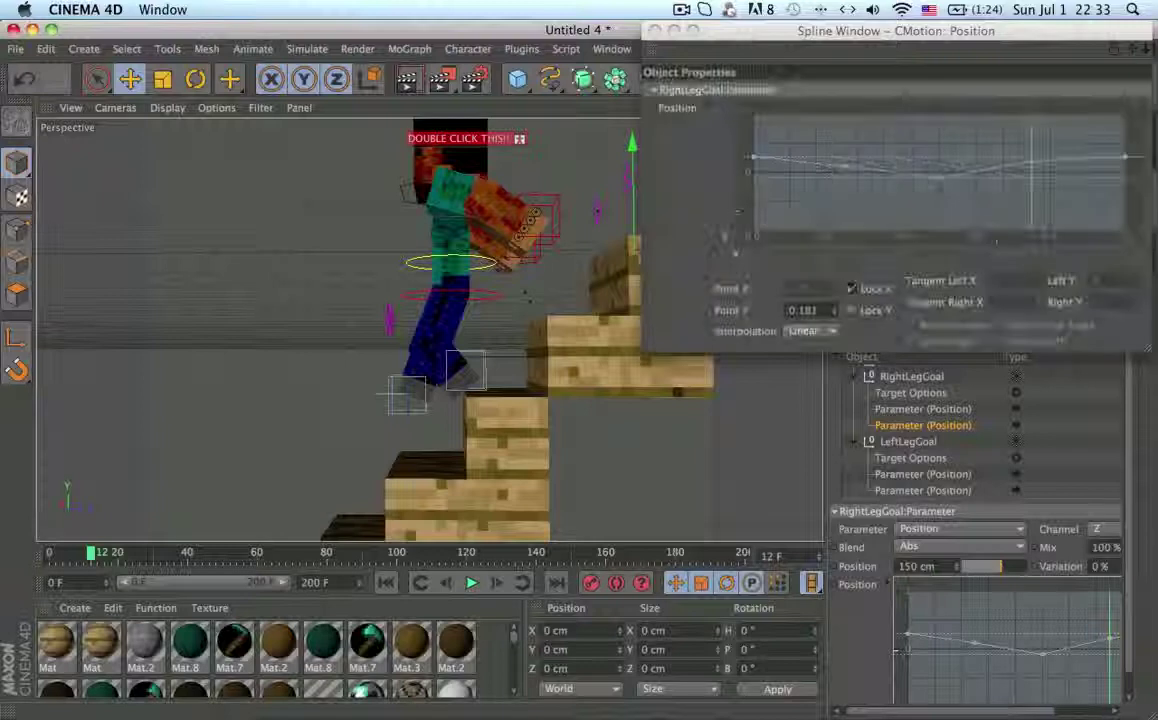
{"action": "left_click", "coordinate": [1030, 167]}
{"action": "left_click_drag", "start_coordinate": [1032, 160], "coordinate": [1034, 172]}
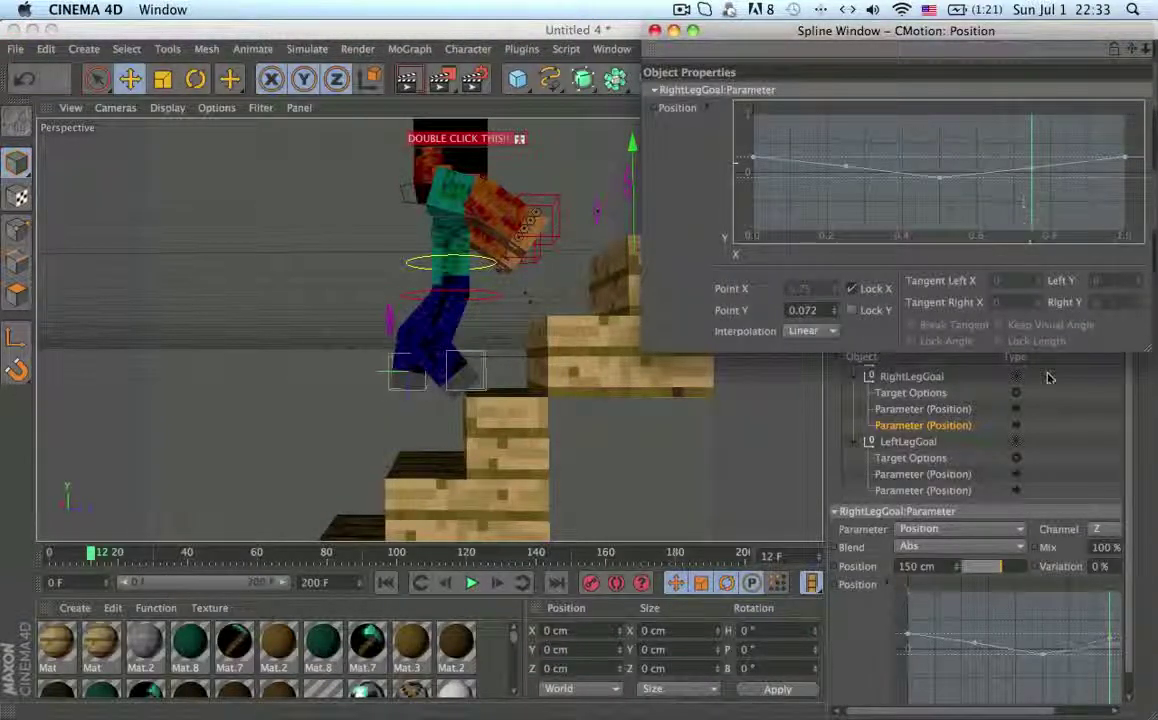
- Add a frame 10 point on the RightLegGoal's Z position curve at X 0.625, about Y 0.072
{"action": "middle_click_drag", "start_coordinate": [578, 404], "coordinate": [586, 350], "text": "alt"}
{"action": "left_click_drag", "start_coordinate": [96, 551], "coordinate": [86, 555]}
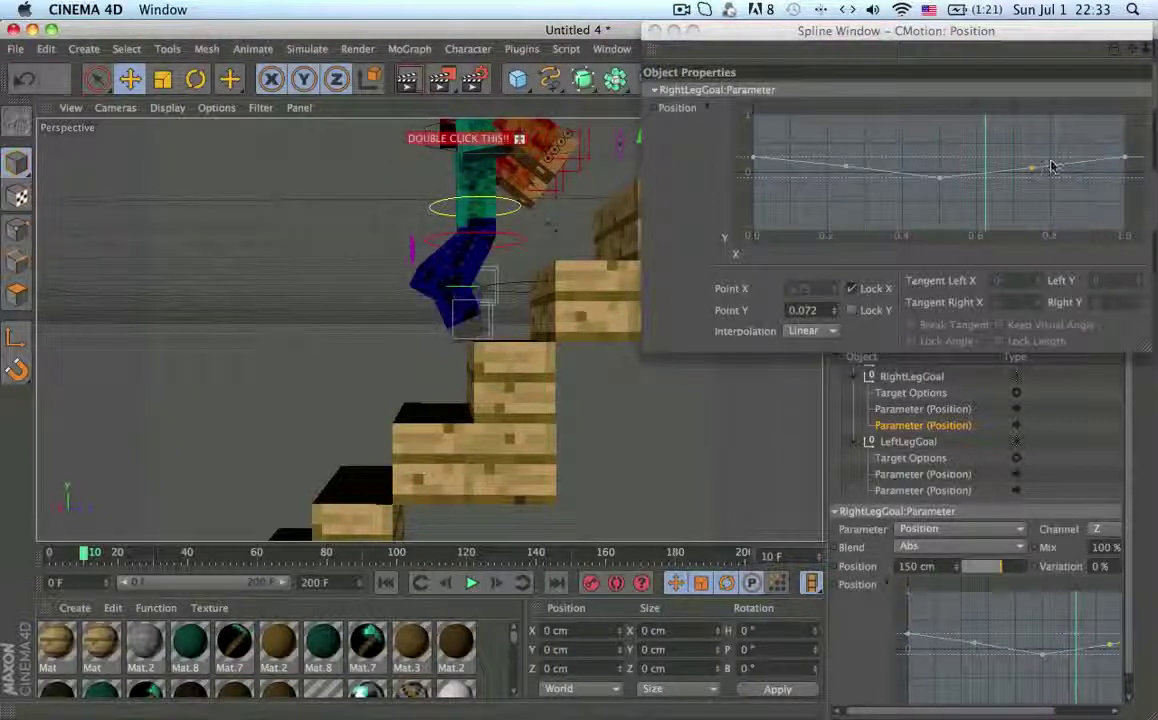
{"action": "left_click", "coordinate": [984, 171]}
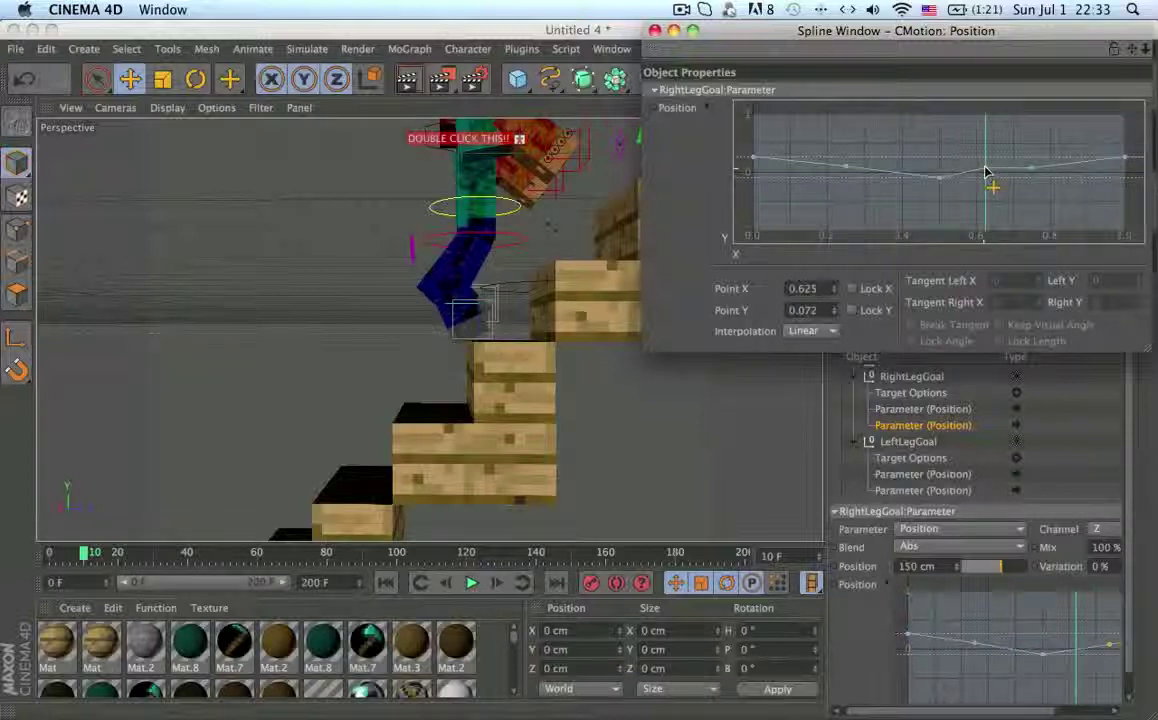
- Return to frame 12 and move the RightLegGoal's Z curve point there to about Y 0.087
{"action": "left_click_drag", "start_coordinate": [54, 556], "coordinate": [91, 556]}
{"action": "left_click", "coordinate": [1034, 173]}
{"action": "left_click", "coordinate": [1034, 170]}
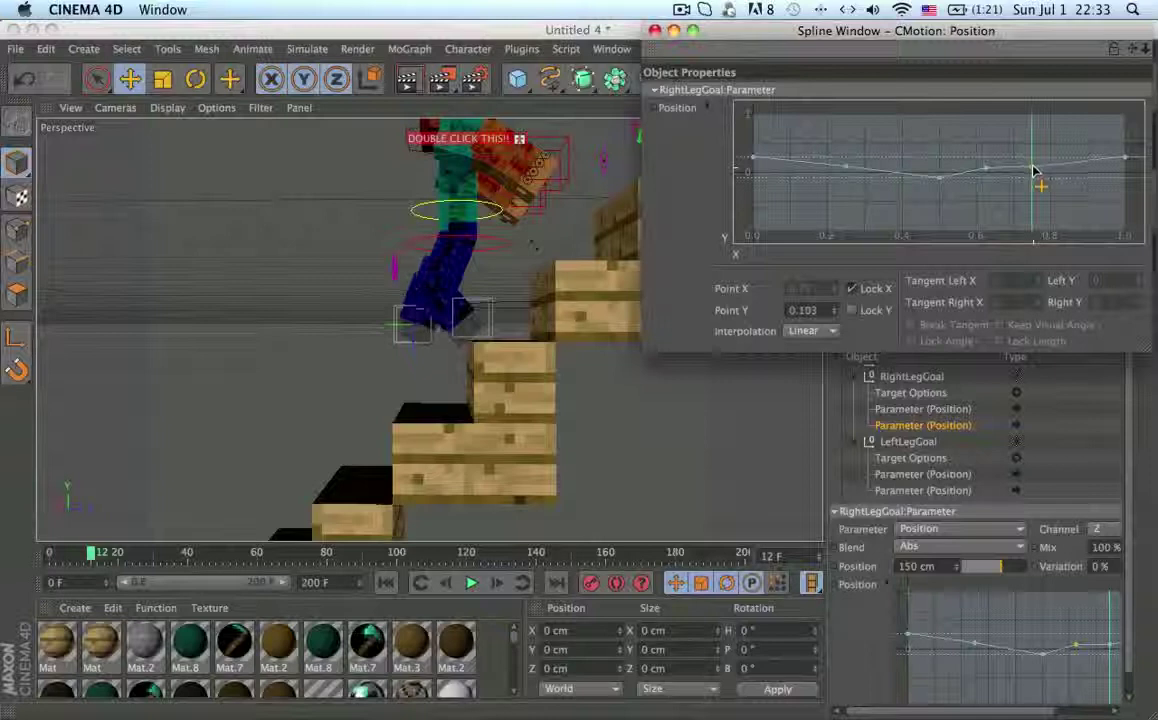
{"action": "left_click", "coordinate": [930, 410]}
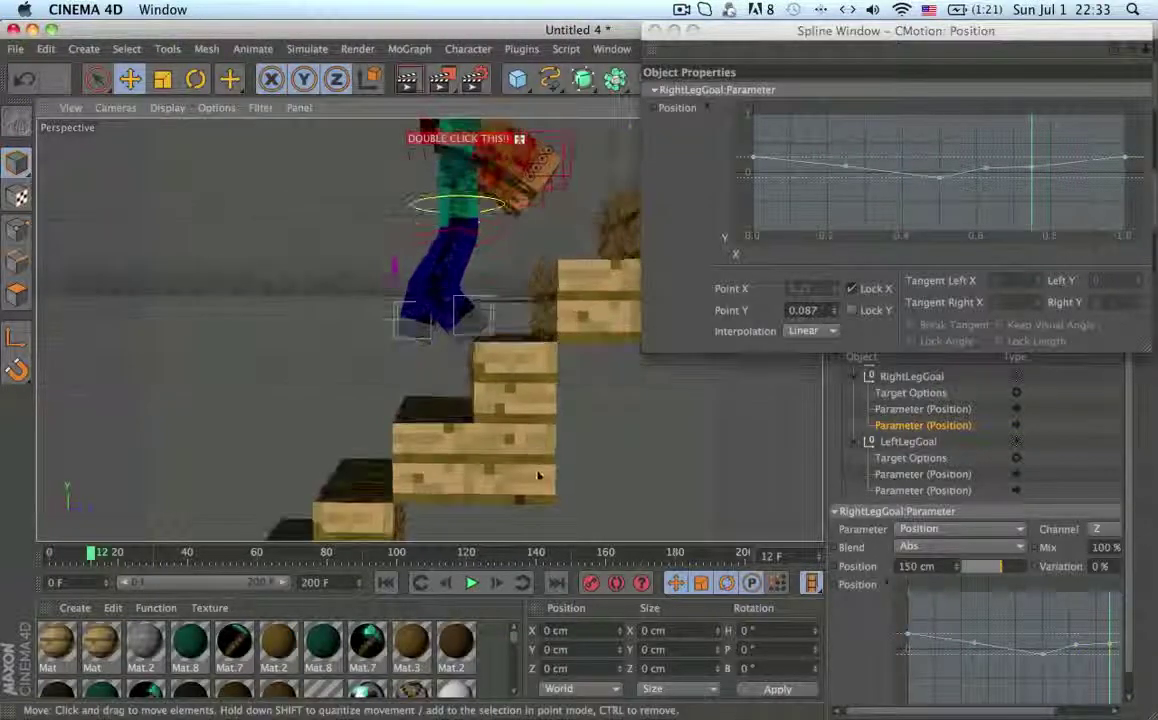
- Select the Control object in the CMotion list, move the spline window off the settings and add another parameter
{"action": "scroll", "coordinate": [920, 400], "scroll_direction": "up", "scroll_amount": 3}
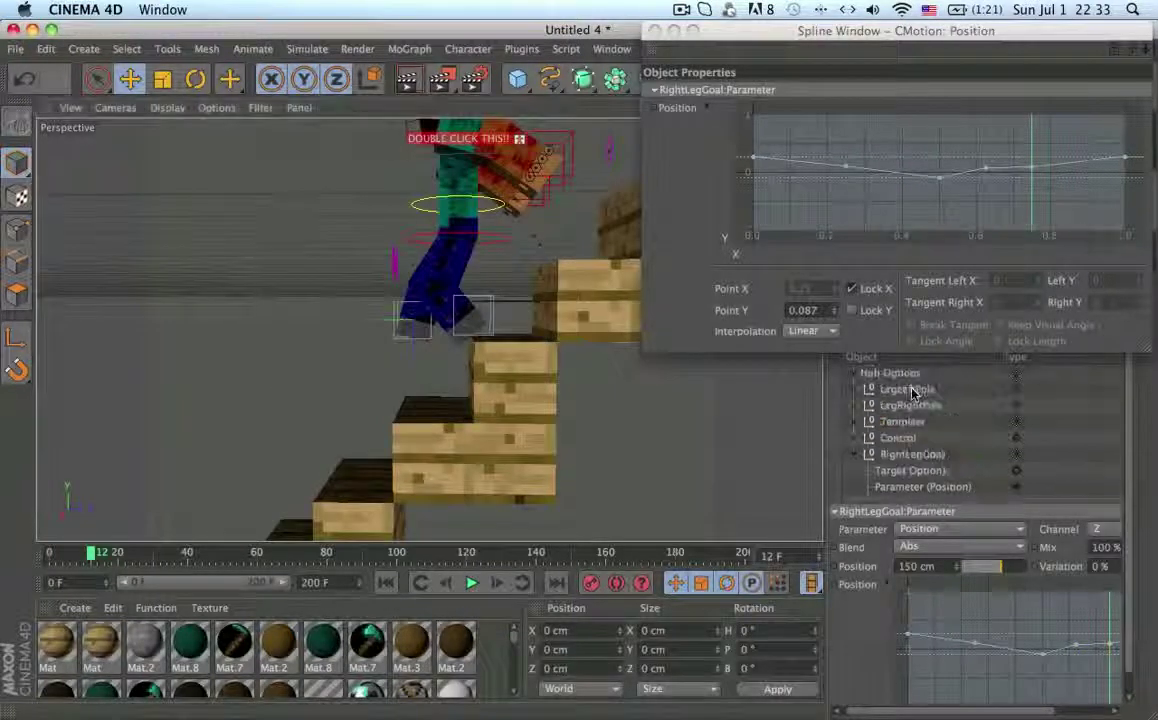
{"action": "left_click", "coordinate": [866, 439]}
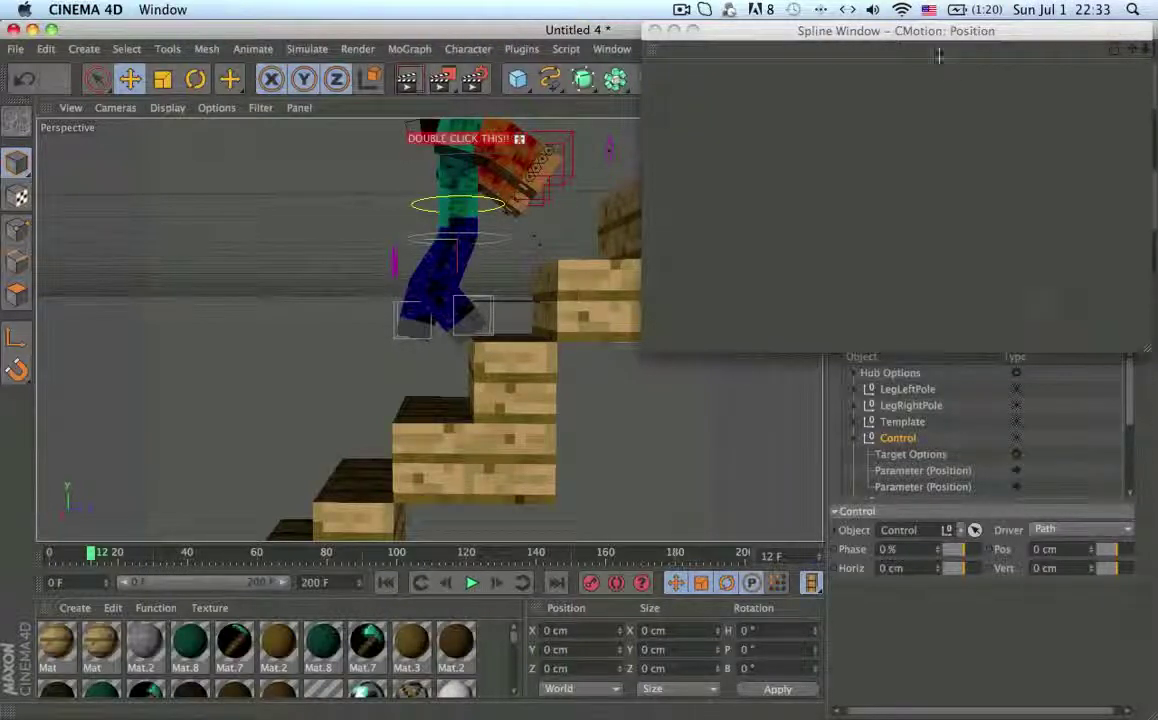
{"action": "left_click_drag", "start_coordinate": [938, 56], "coordinate": [546, 149]}
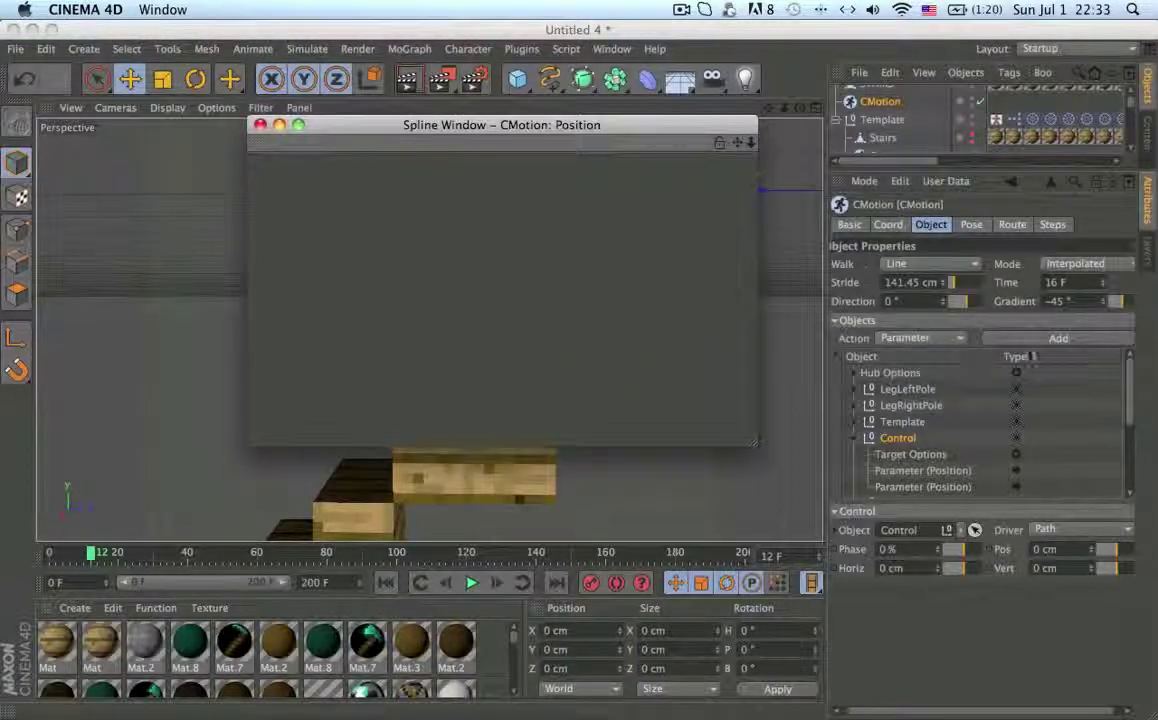
{"action": "left_click", "coordinate": [1034, 357]}
{"action": "scroll", "coordinate": [937, 445], "scroll_direction": "down", "scroll_amount": 5}
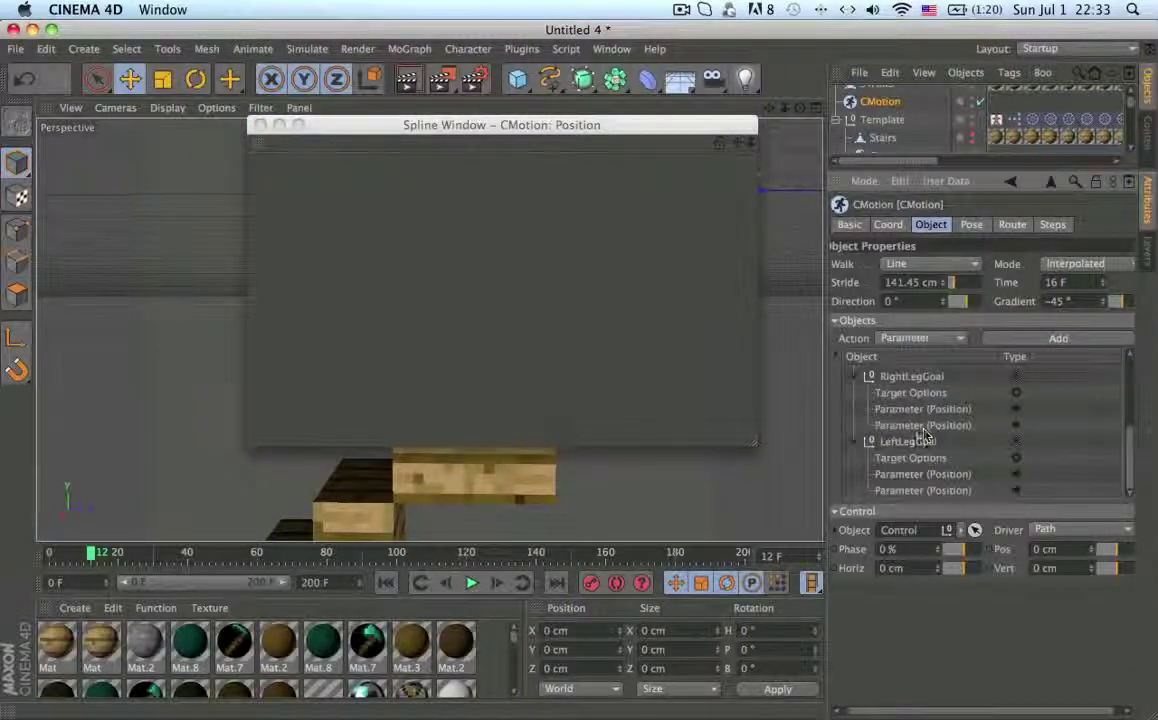
{"action": "scroll", "coordinate": [922, 436], "scroll_direction": "up", "scroll_amount": 3}
- Set the Control's new parameter to Rotation on the Y channel and open its curve in a separate window
{"action": "left_click", "coordinate": [912, 497]}
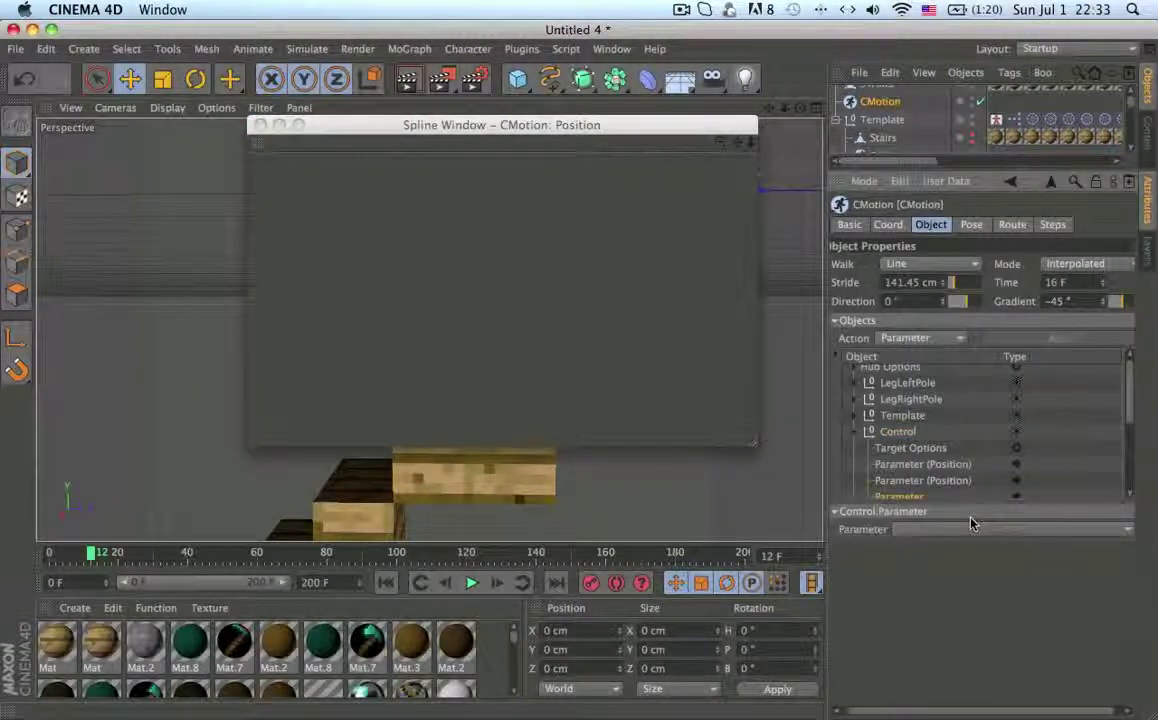
{"action": "left_click", "coordinate": [969, 529]}
{"action": "left_click", "coordinate": [935, 378]}
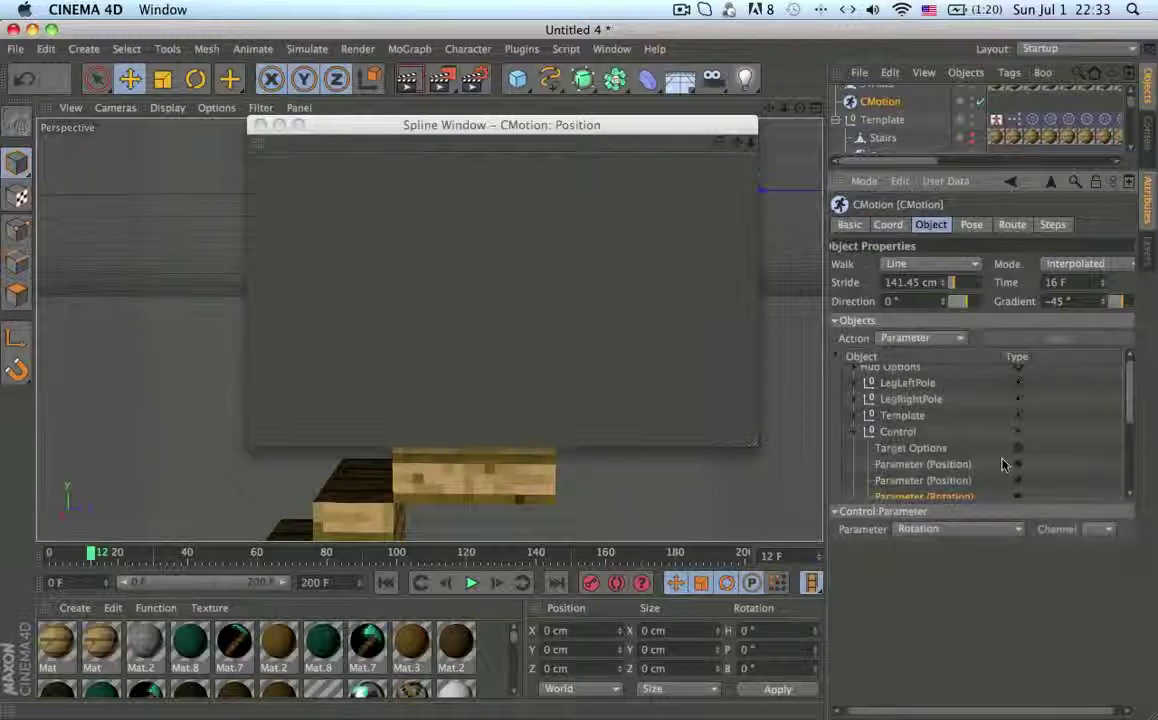
{"action": "left_click", "coordinate": [1107, 566]}
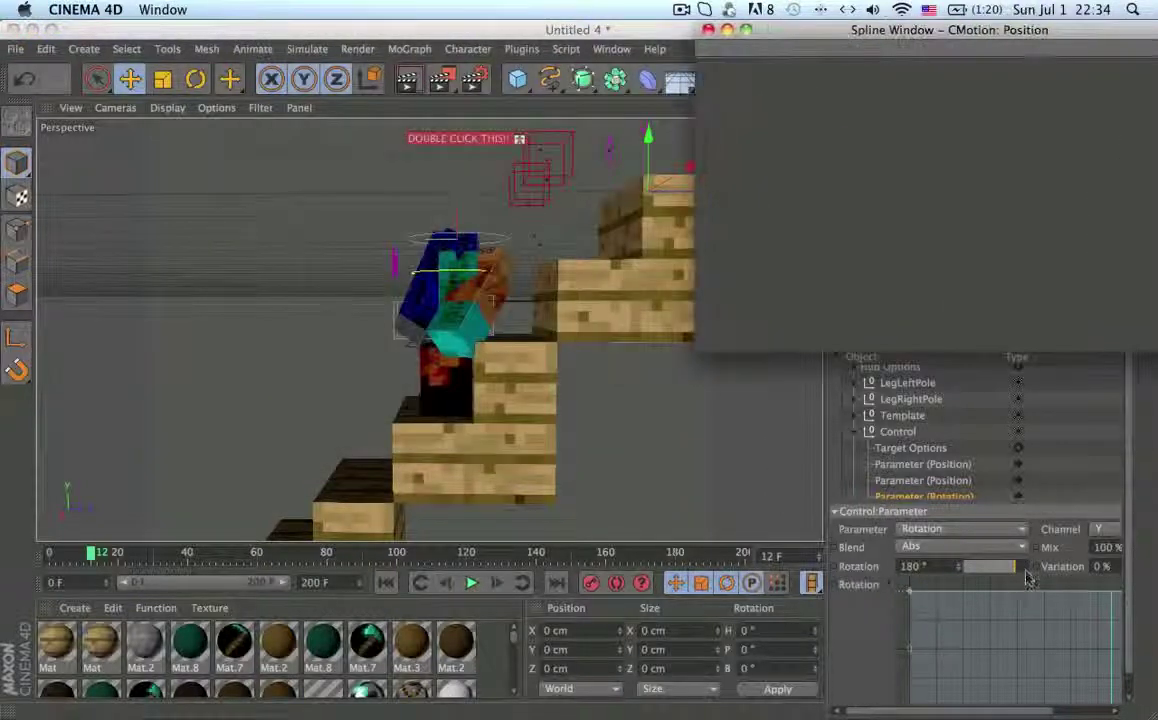
{"action": "right_click", "coordinate": [1035, 665]}
{"action": "left_click", "coordinate": [997, 708]}
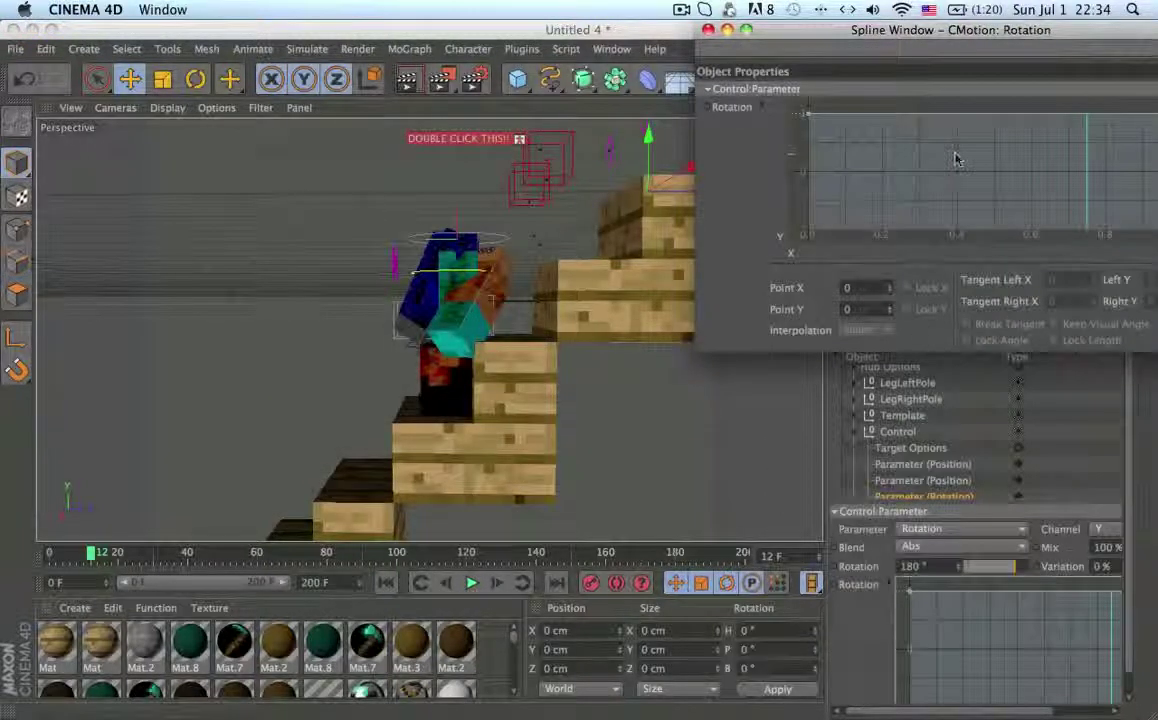
- Switch the Control's rotation to the Z channel, lower the whole curve and add a point at about X 0.126, Y 0.556
{"action": "left_click_drag", "start_coordinate": [930, 113], "coordinate": [937, 174]}
{"action": "key", "text": "super+z"}
{"action": "left_click", "coordinate": [1104, 531]}
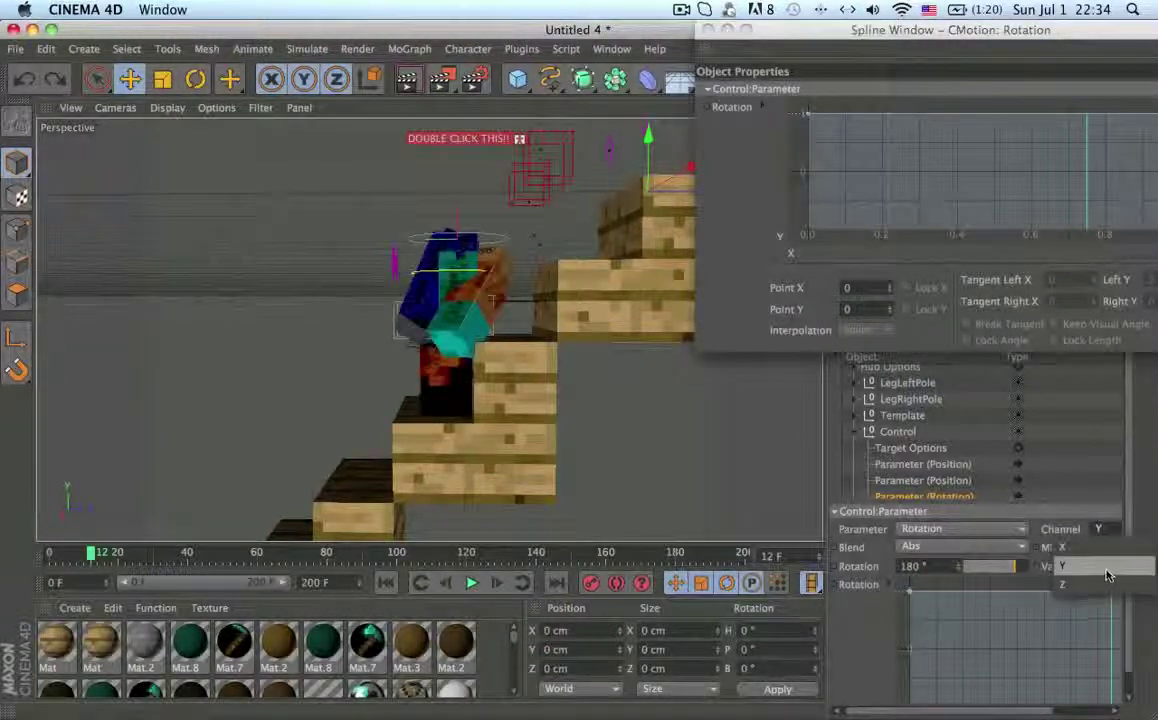
{"action": "left_click", "coordinate": [1106, 568]}
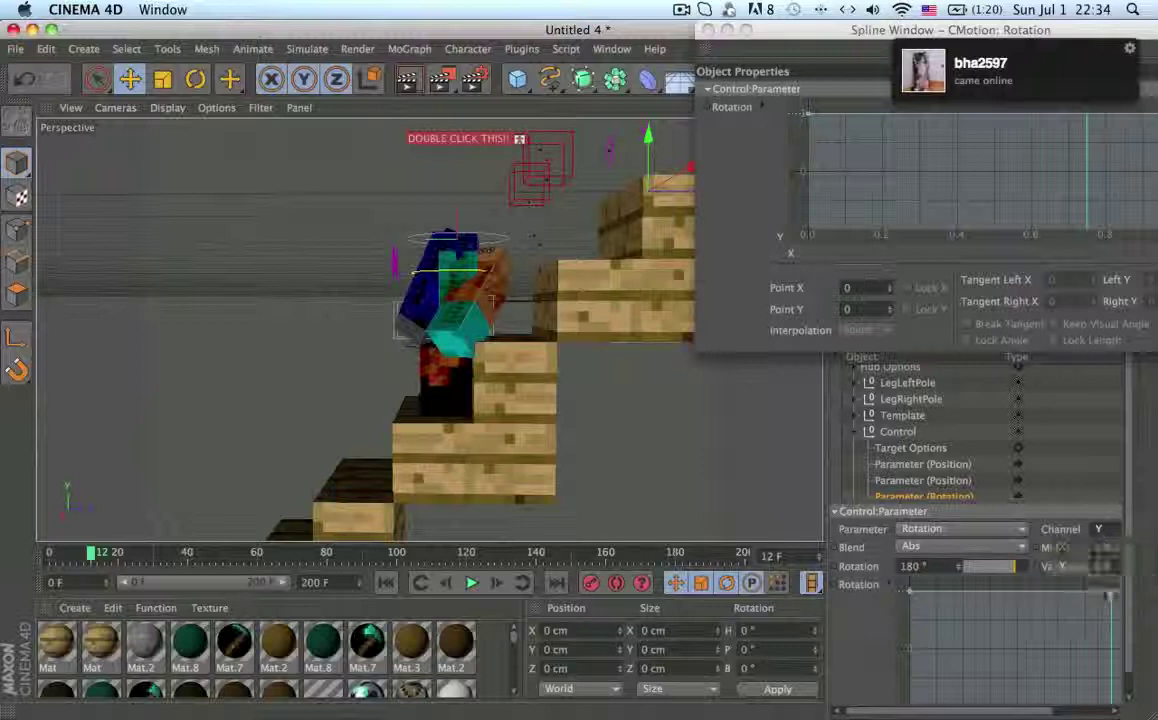
{"action": "left_click_drag", "start_coordinate": [1020, 120], "coordinate": [1024, 146]}
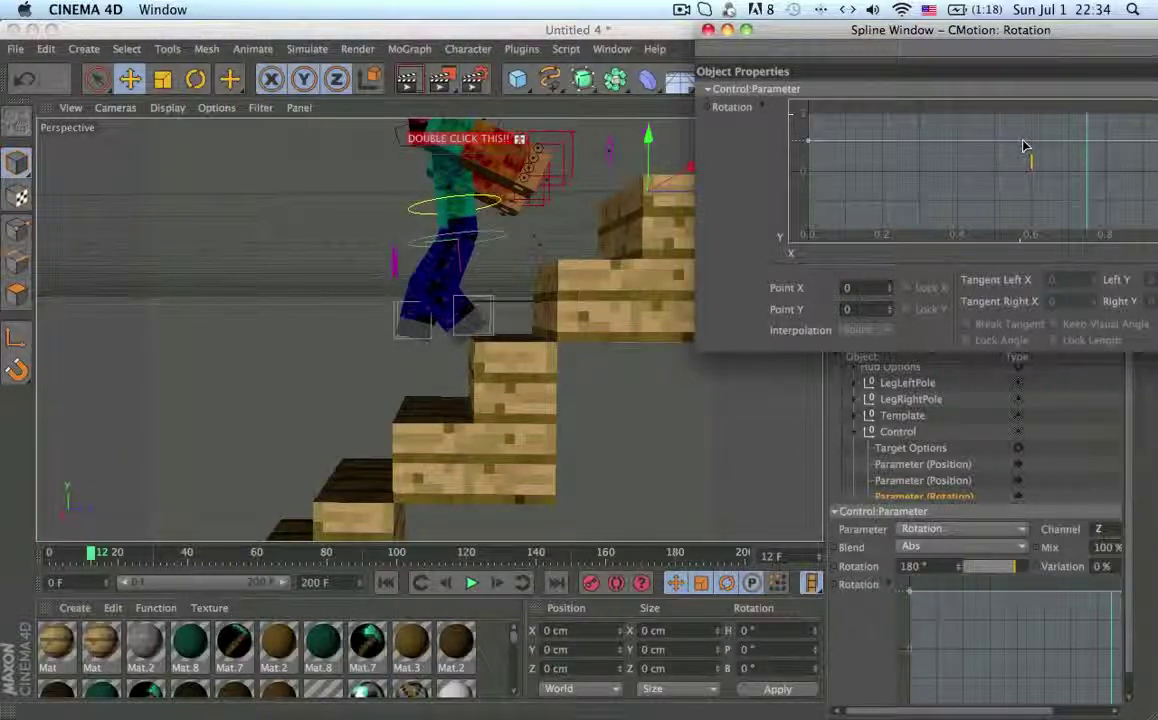
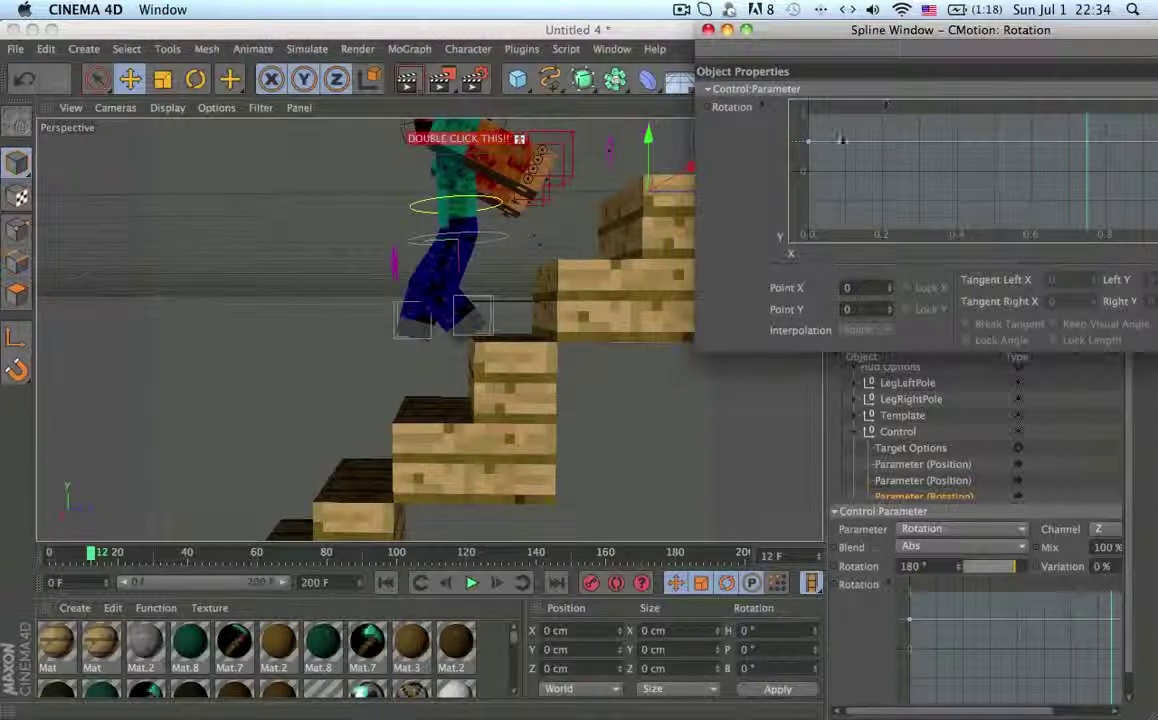
{"action": "left_click", "coordinate": [849, 141], "text": "ctrl"}
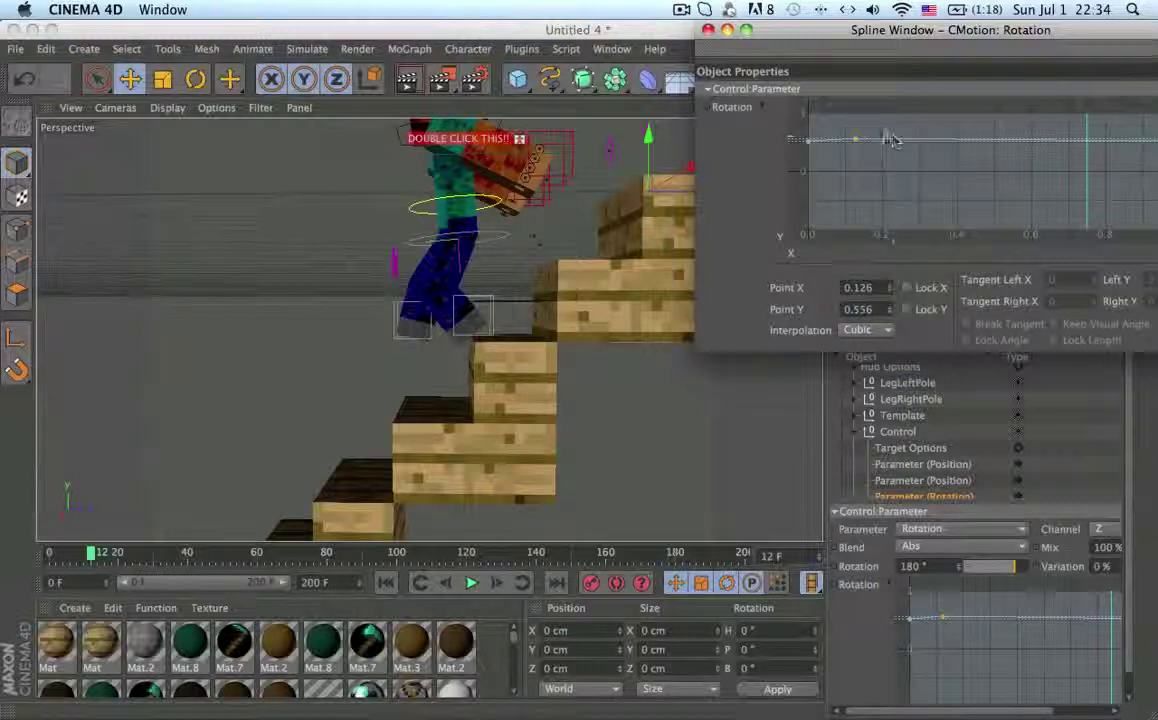
- Scrub through the first frames, return to frame 12 and lower the Control's Y position point there to about Y 0.416
{"action": "left_click", "coordinate": [55, 553]}
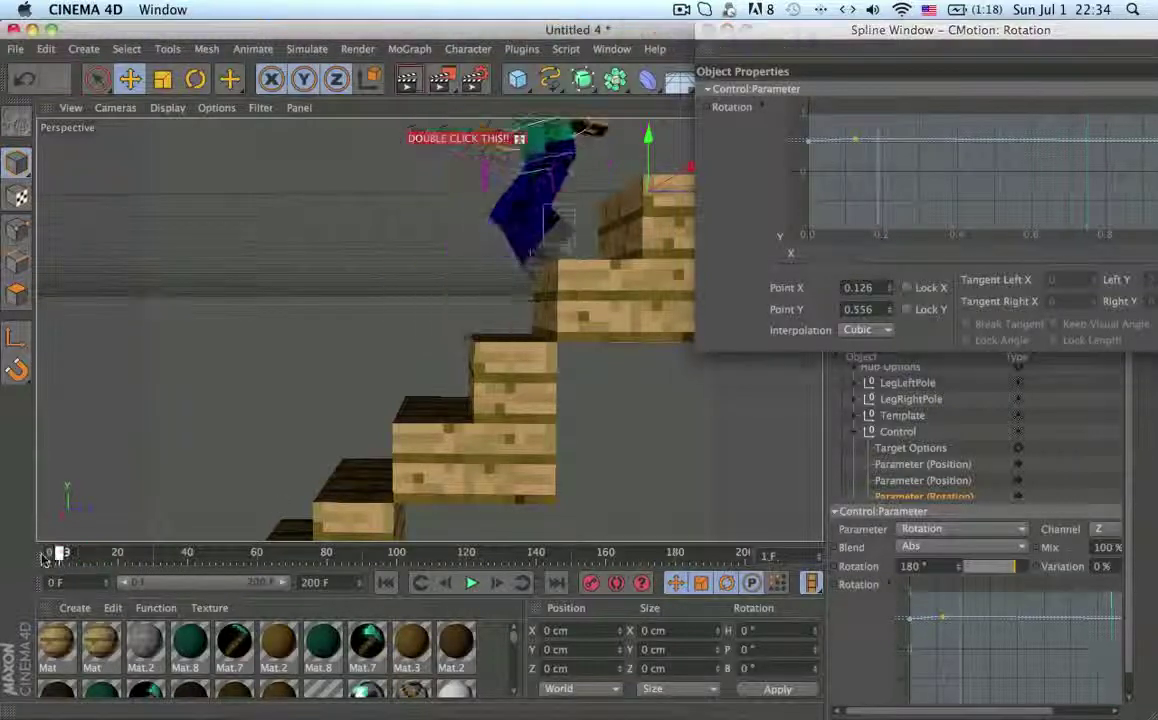
{"action": "left_click_drag", "start_coordinate": [55, 553], "coordinate": [95, 553]}
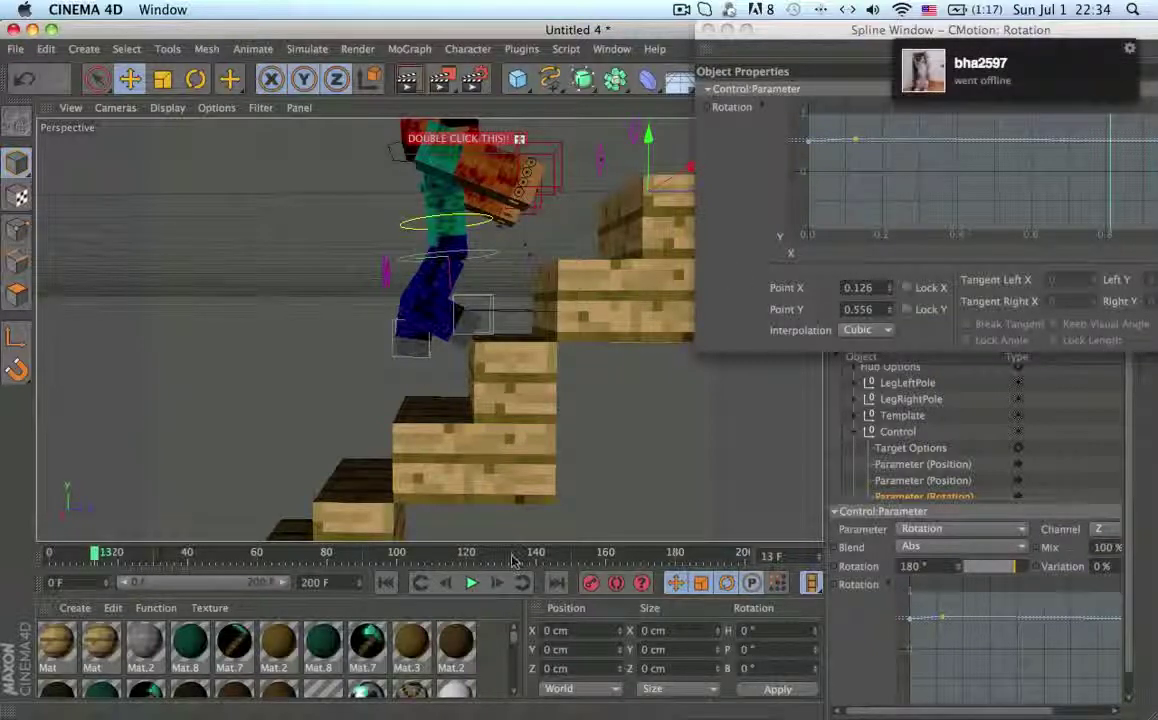
{"action": "left_click", "coordinate": [446, 583]}
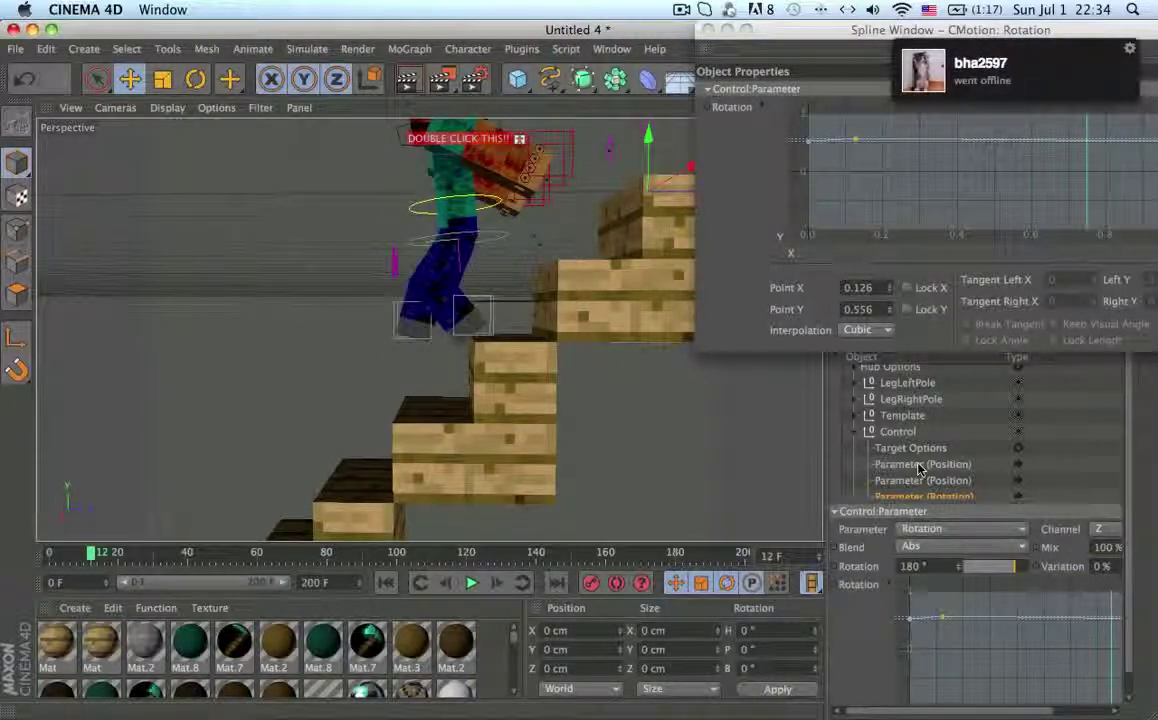
{"action": "scroll", "coordinate": [858, 440], "scroll_direction": "down", "scroll_amount": 5}
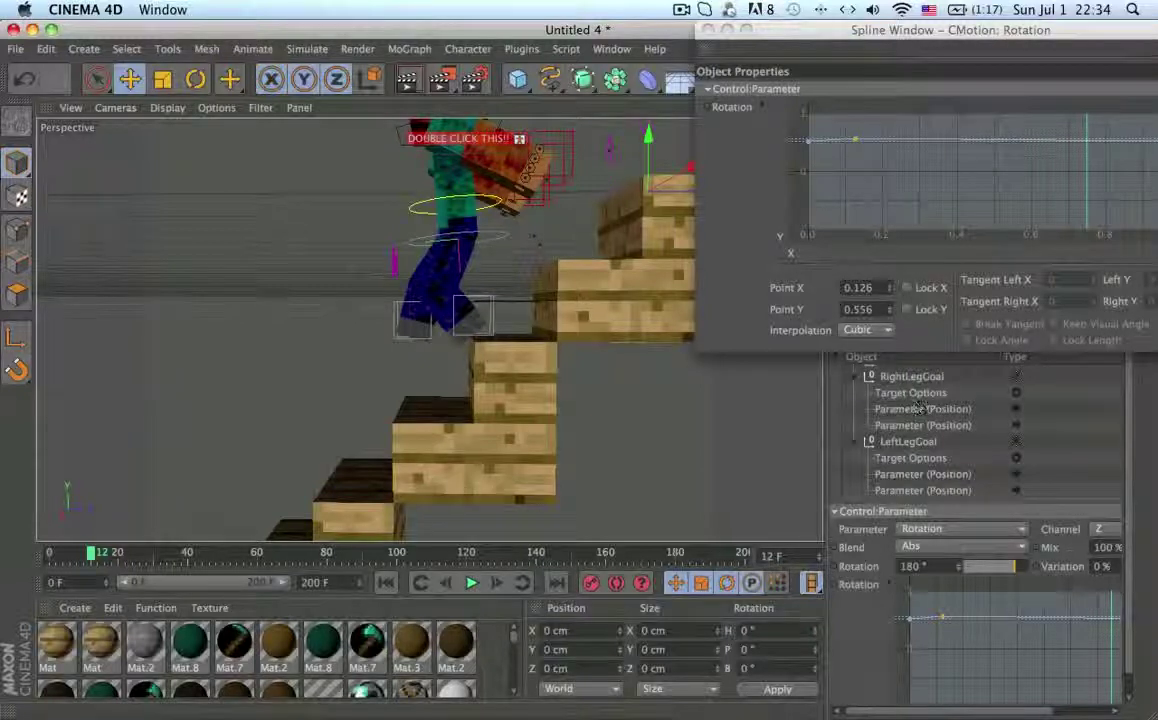
{"action": "scroll", "coordinate": [866, 380], "scroll_direction": "up", "scroll_amount": 3}
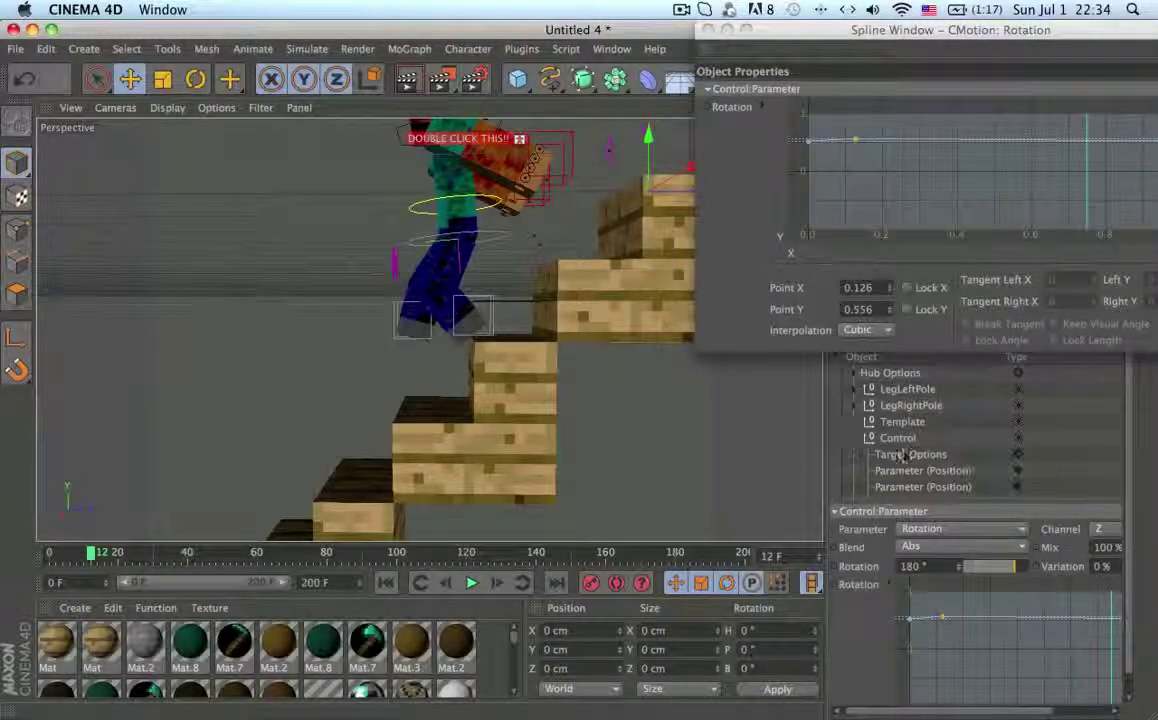
{"action": "left_click", "coordinate": [923, 470]}
{"action": "right_click", "coordinate": [886, 567]}
{"action": "left_click", "coordinate": [1087, 163]}
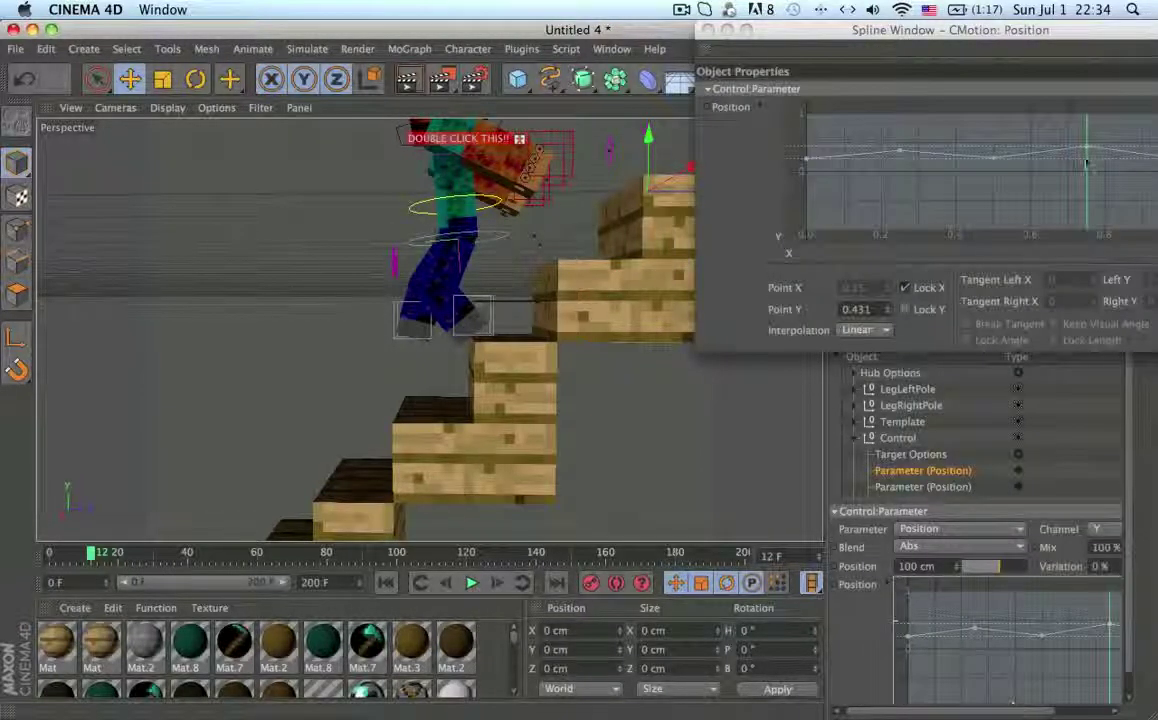
{"action": "left_click_drag", "start_coordinate": [1087, 150], "coordinate": [1089, 150]}
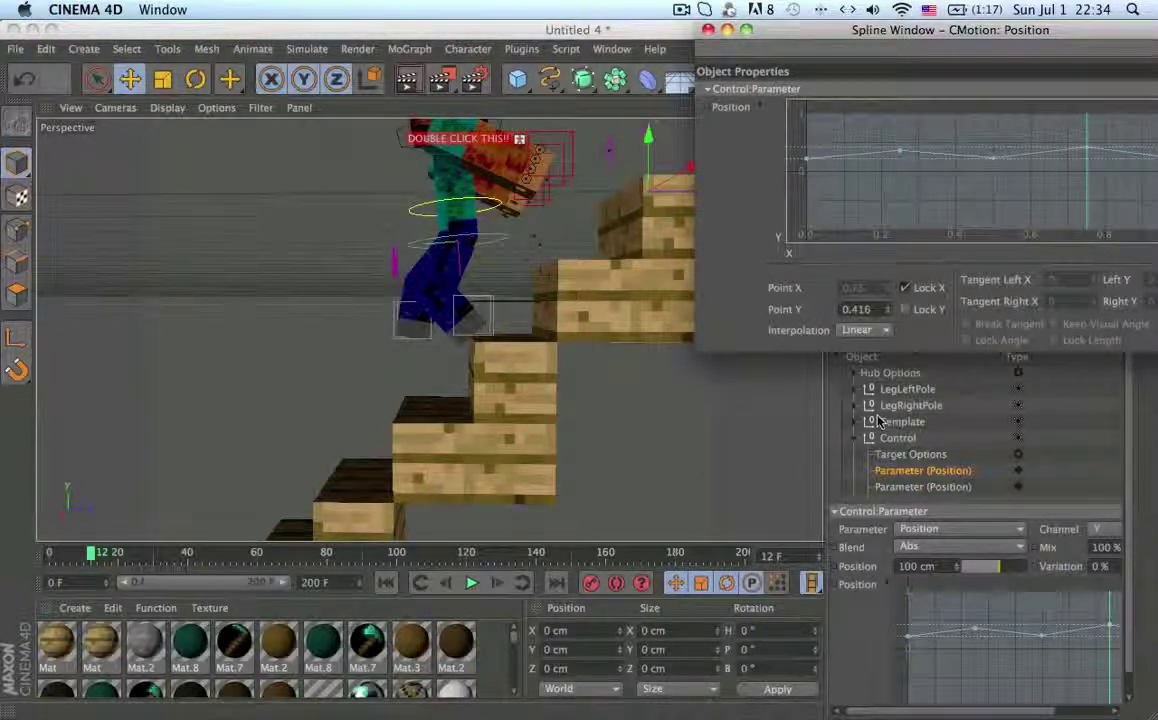
- Open the RightLegGoal's Z position curve in the spline window and raise the frame 12 point to about Y 0.103
{"action": "scroll", "coordinate": [848, 467], "scroll_direction": "down", "scroll_amount": 5}
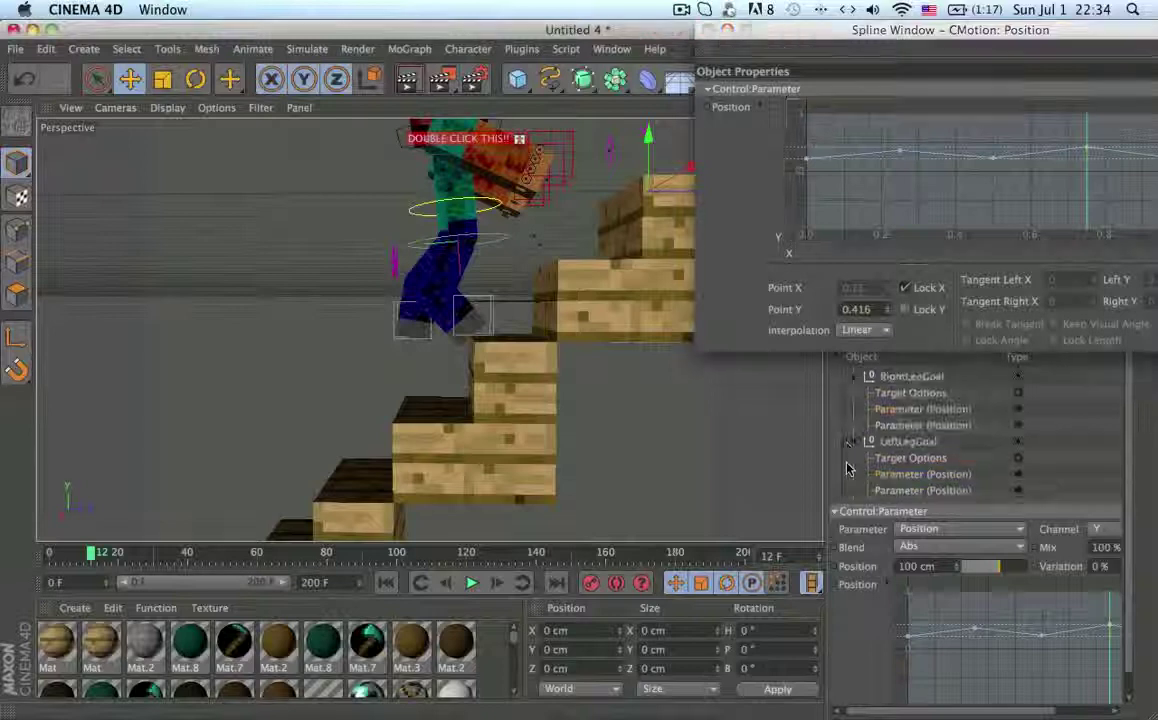
{"action": "left_click", "coordinate": [906, 425]}
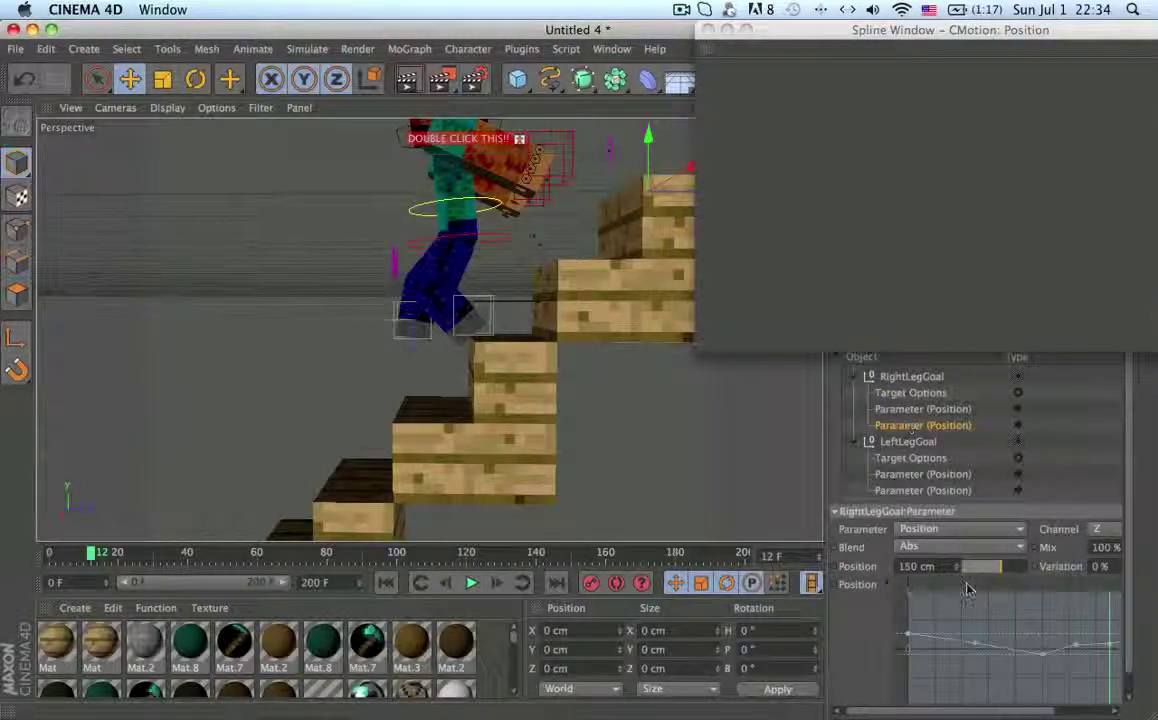
{"action": "right_click", "coordinate": [995, 640]}
{"action": "left_click", "coordinate": [1006, 697]}
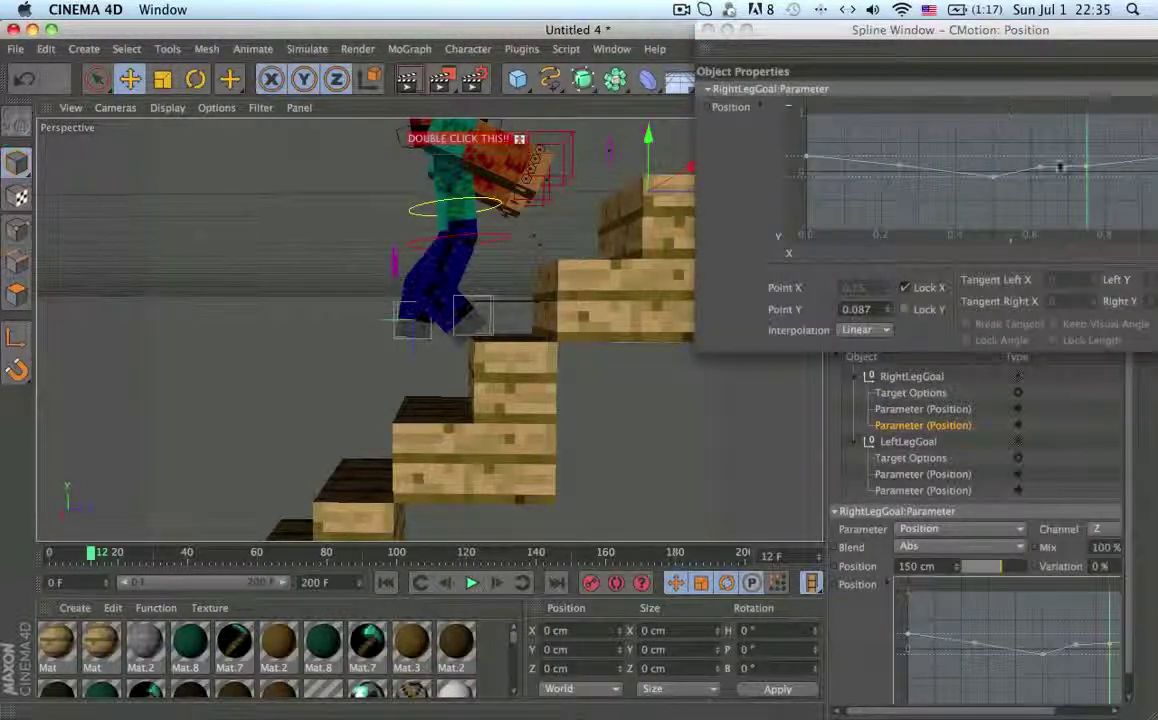
{"action": "left_click_drag", "start_coordinate": [1086, 172], "coordinate": [1088, 168]}
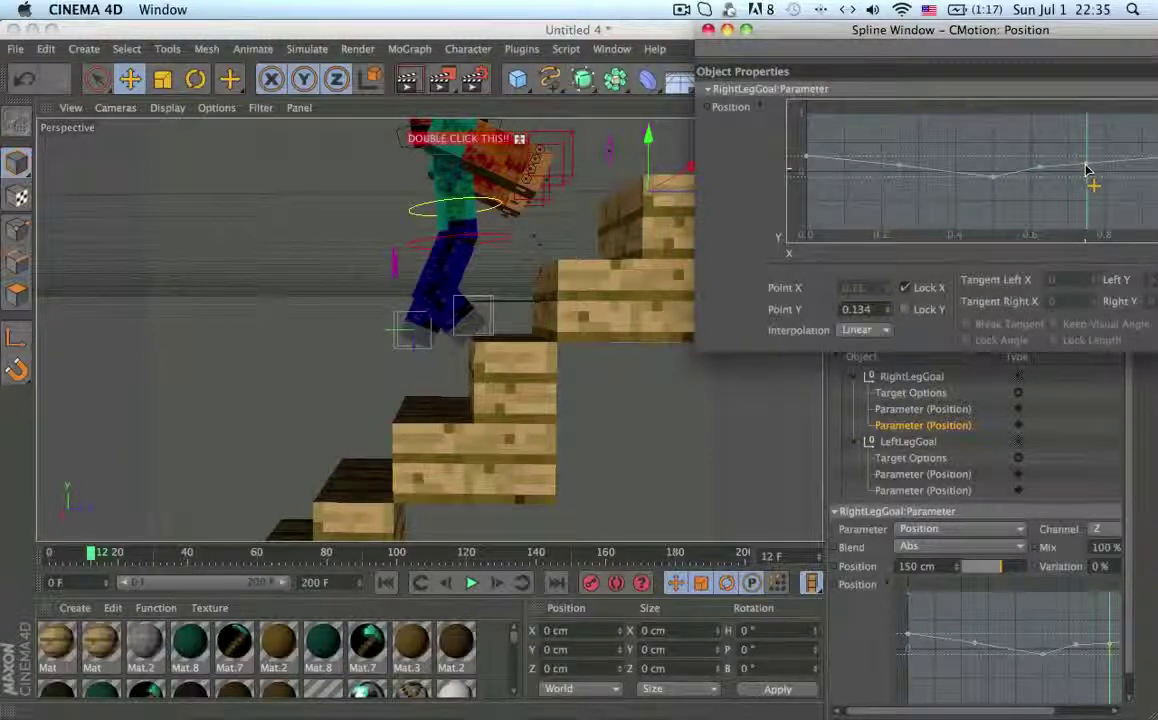
{"action": "left_click", "coordinate": [455, 313]}
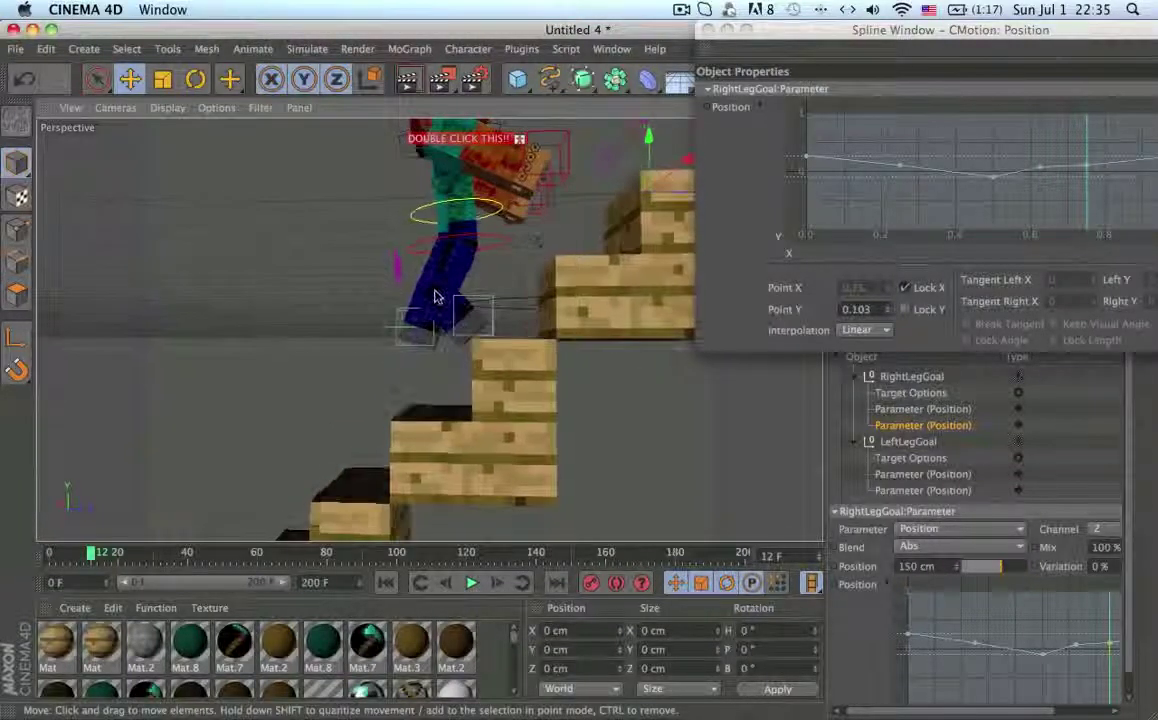
- Examine the feet against the step at frames 11 and 8, with the LeftLegGoal's Y position curve open
{"action": "scroll", "coordinate": [469, 314], "scroll_direction": "up", "scroll_amount": 5}
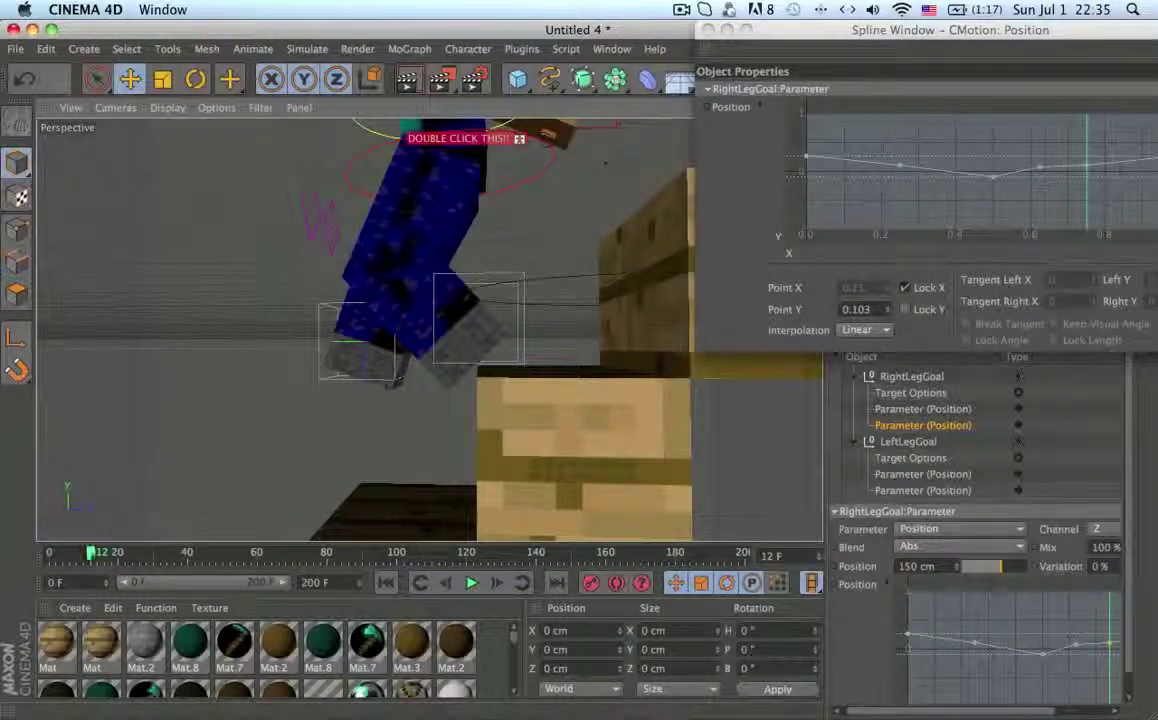
{"action": "mouse_move", "coordinate": [90, 553]}
{"action": "left_mouse_down"}
{"action": "mouse_move", "coordinate": [62, 556]}
{"action": "mouse_move", "coordinate": [87, 562]}
{"action": "left_mouse_up"}
{"action": "left_click_drag", "start_coordinate": [600, 343], "coordinate": [598, 302], "text": "alt"}
{"action": "scroll", "coordinate": [512, 302], "scroll_direction": "up", "scroll_amount": 5}
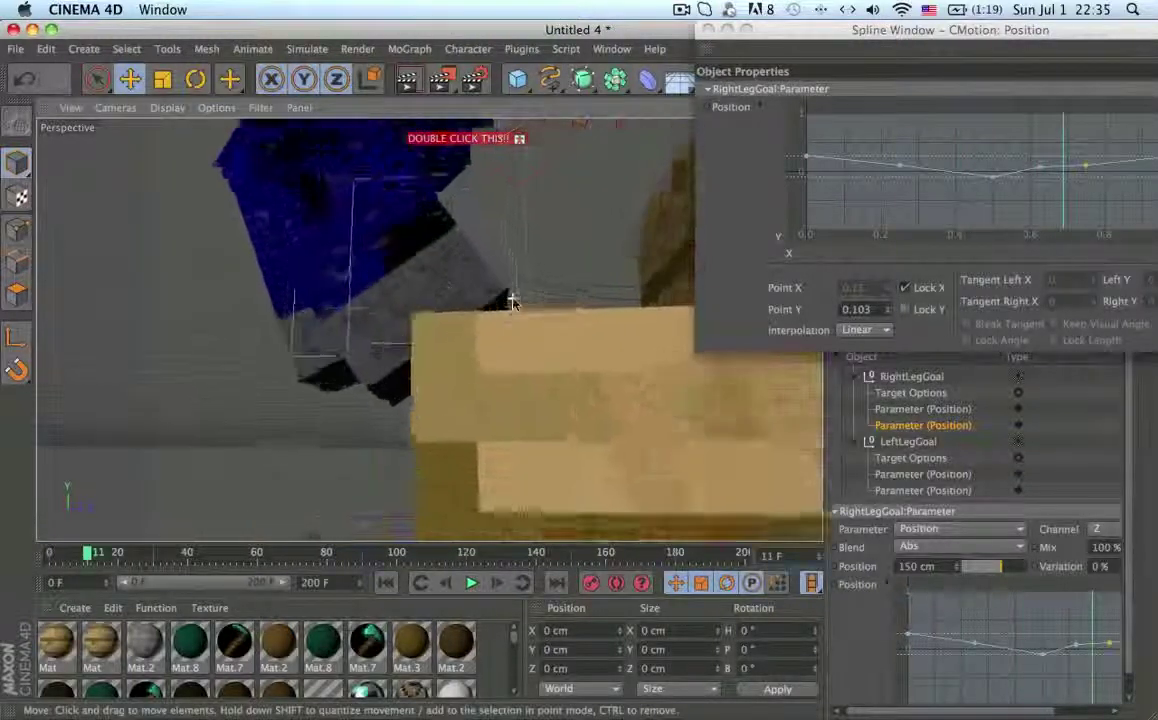
{"action": "left_click_drag", "start_coordinate": [437, 274], "coordinate": [467, 336], "text": "alt"}
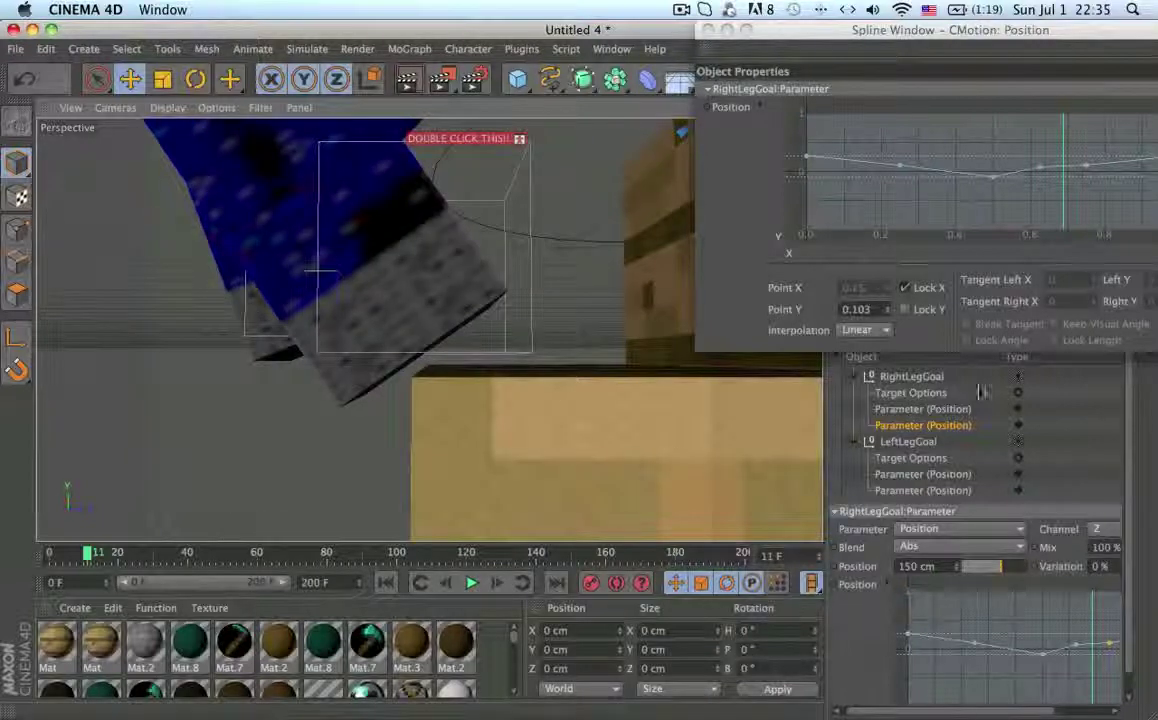
{"action": "left_click", "coordinate": [918, 474]}
{"action": "right_click", "coordinate": [950, 640]}
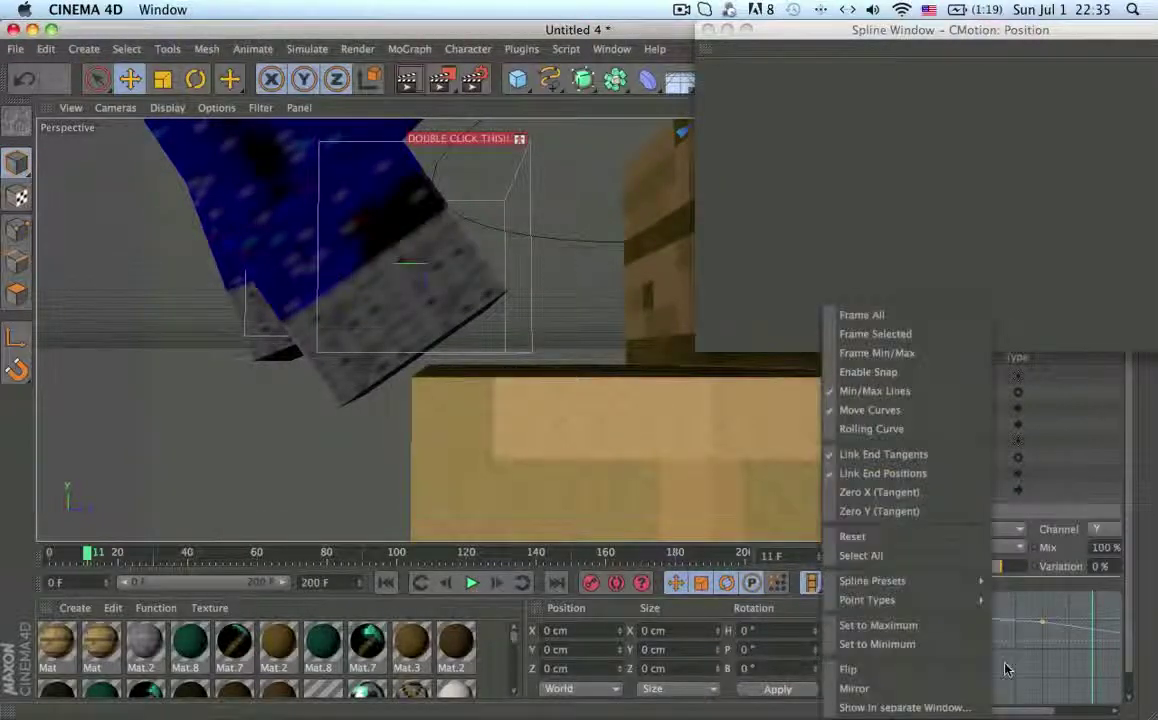
{"action": "left_click", "coordinate": [962, 700]}
{"action": "mouse_move", "coordinate": [92, 555]}
{"action": "left_mouse_down"}
{"action": "mouse_move", "coordinate": [52, 556]}
{"action": "mouse_move", "coordinate": [80, 565]}
{"action": "left_mouse_up"}
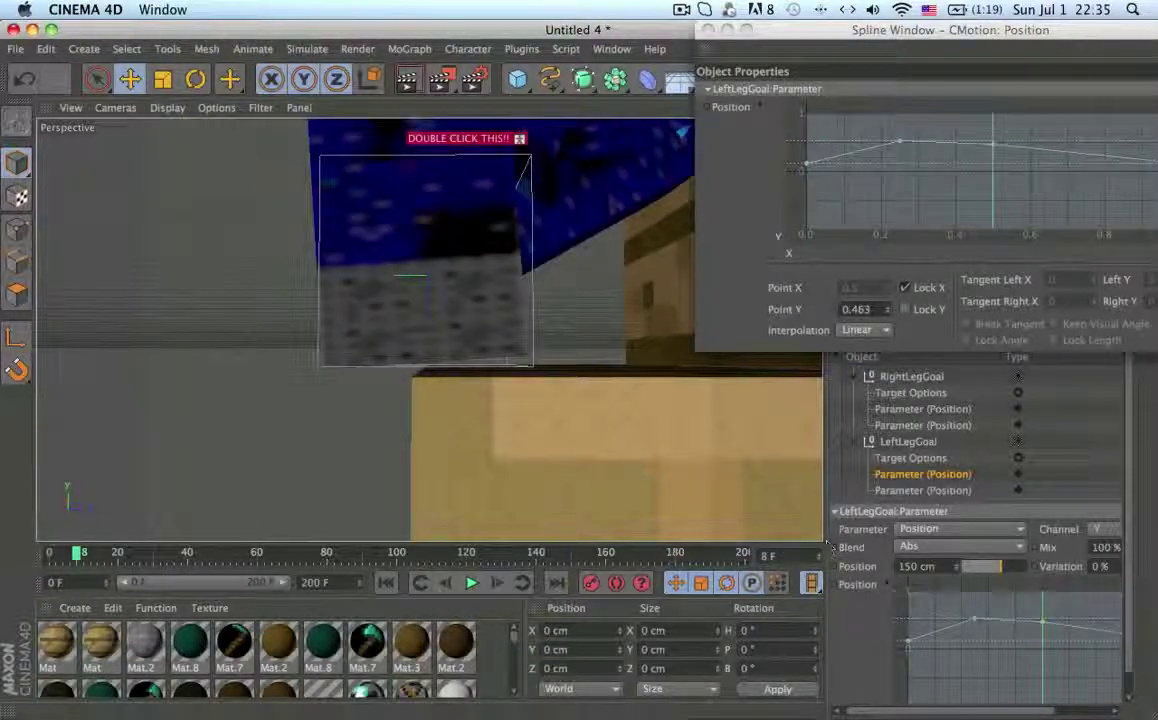
- Open the LeftLegGoal's Z position curve in the spline window and place its frame 8 point at about Y 0.244
{"action": "left_click_drag", "start_coordinate": [1043, 622], "coordinate": [1043, 622]}
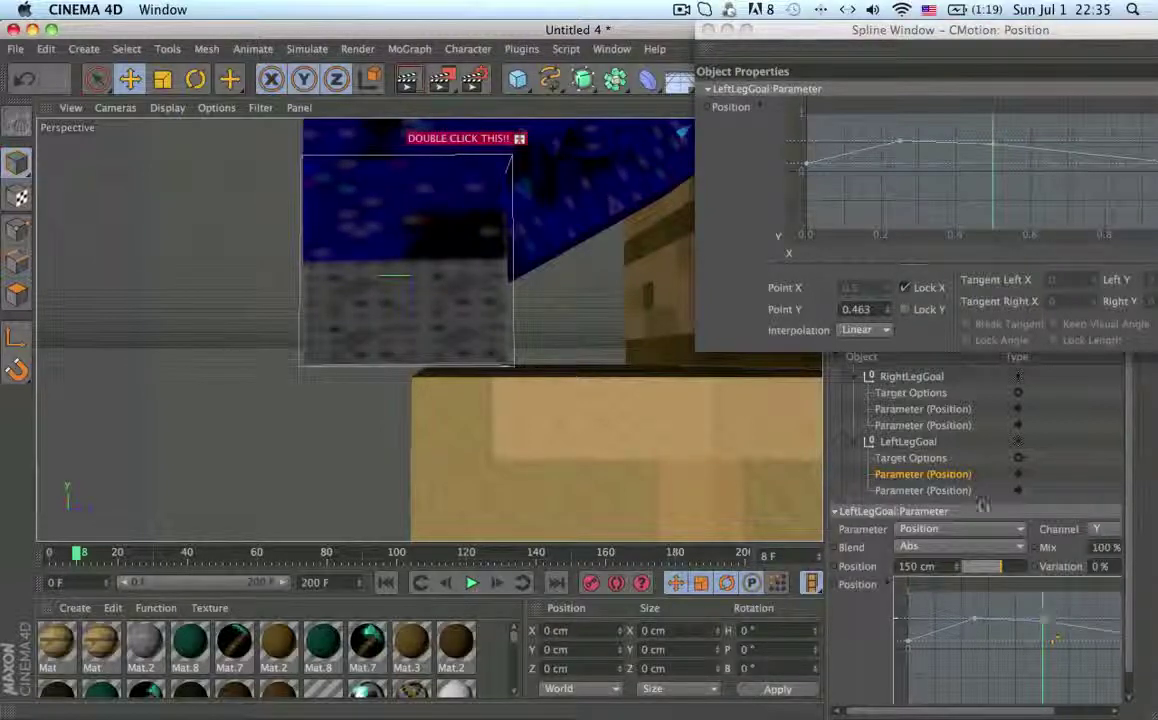
{"action": "right_click", "coordinate": [985, 620]}
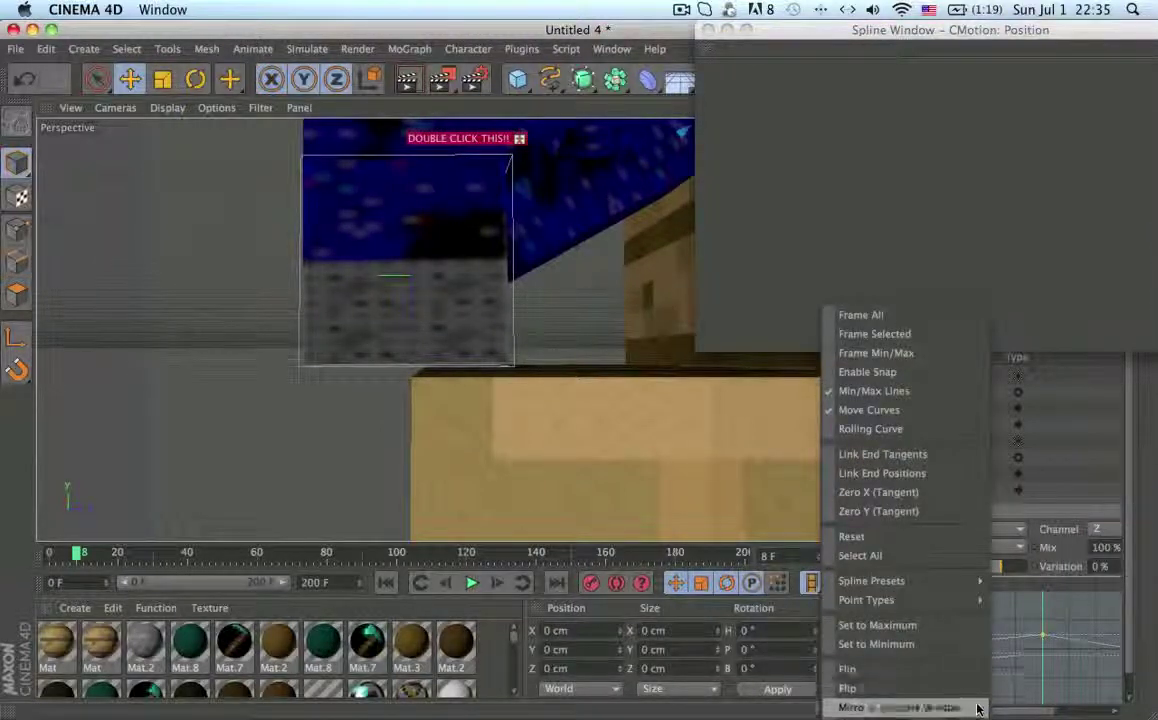
{"action": "left_click", "coordinate": [978, 709]}
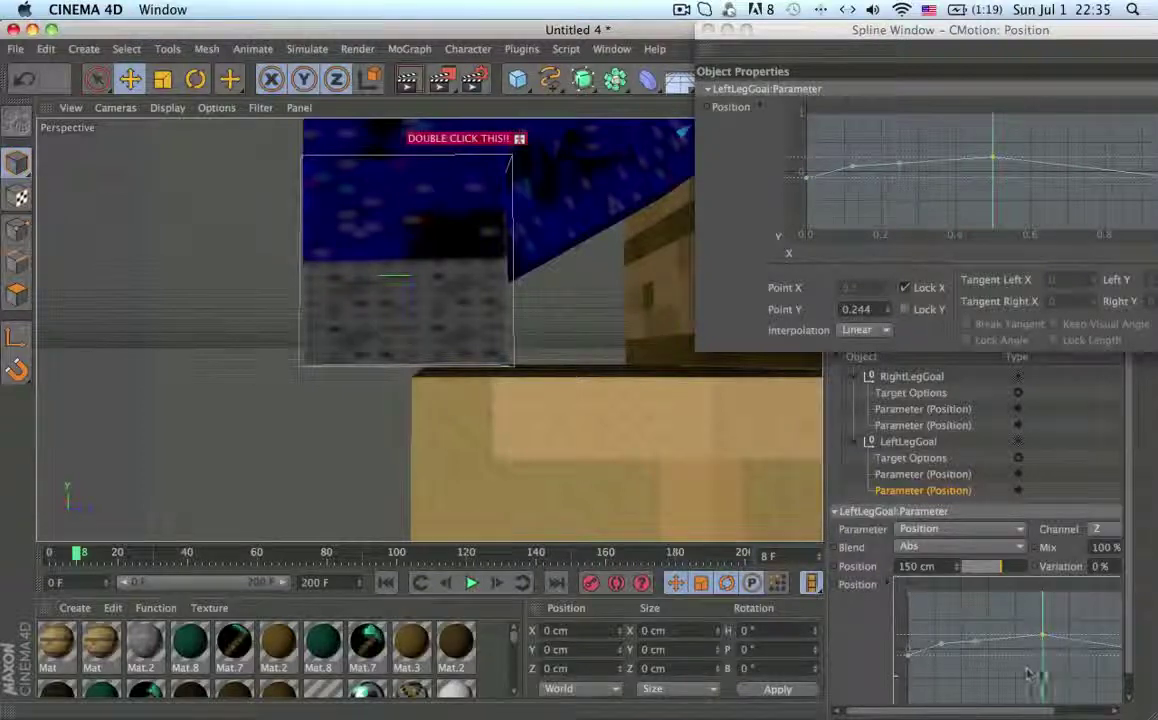
{"action": "left_click_drag", "start_coordinate": [1043, 640], "coordinate": [1043, 640]}
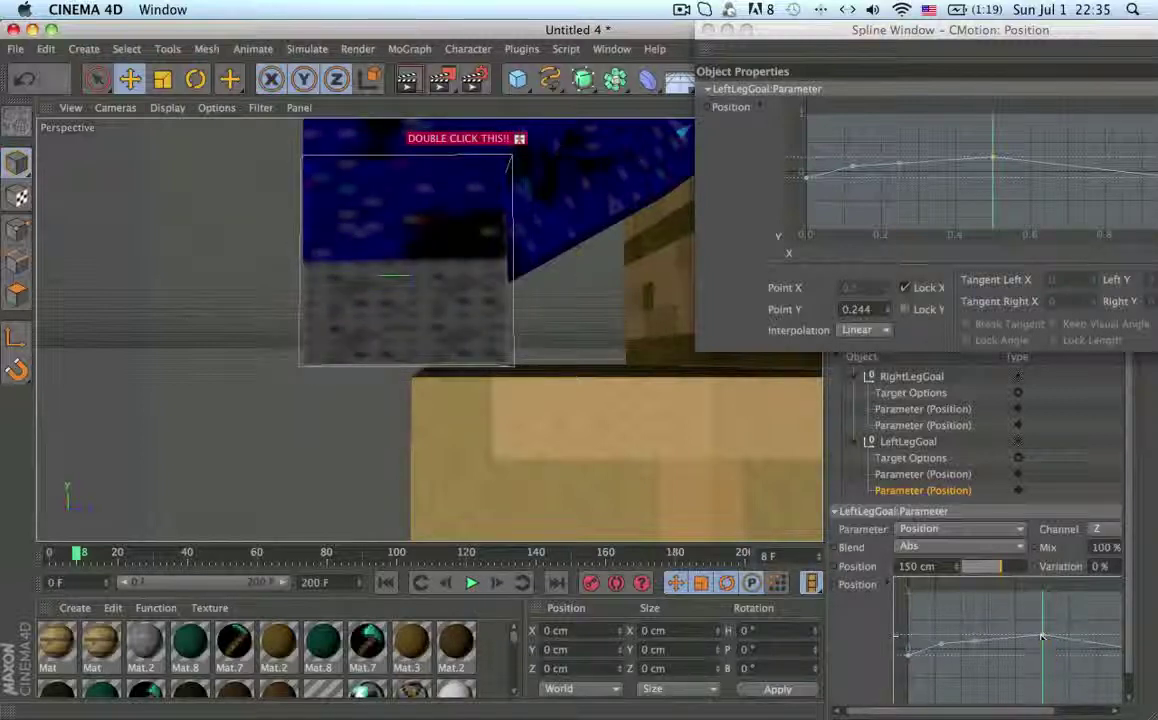
- Set the midpoint (0.5) of LeftLegGoal's Z position curve to a Y value of 0.247
{"action": "scroll", "coordinate": [1068, 583], "scroll_direction": "down", "scroll_amount": 1}
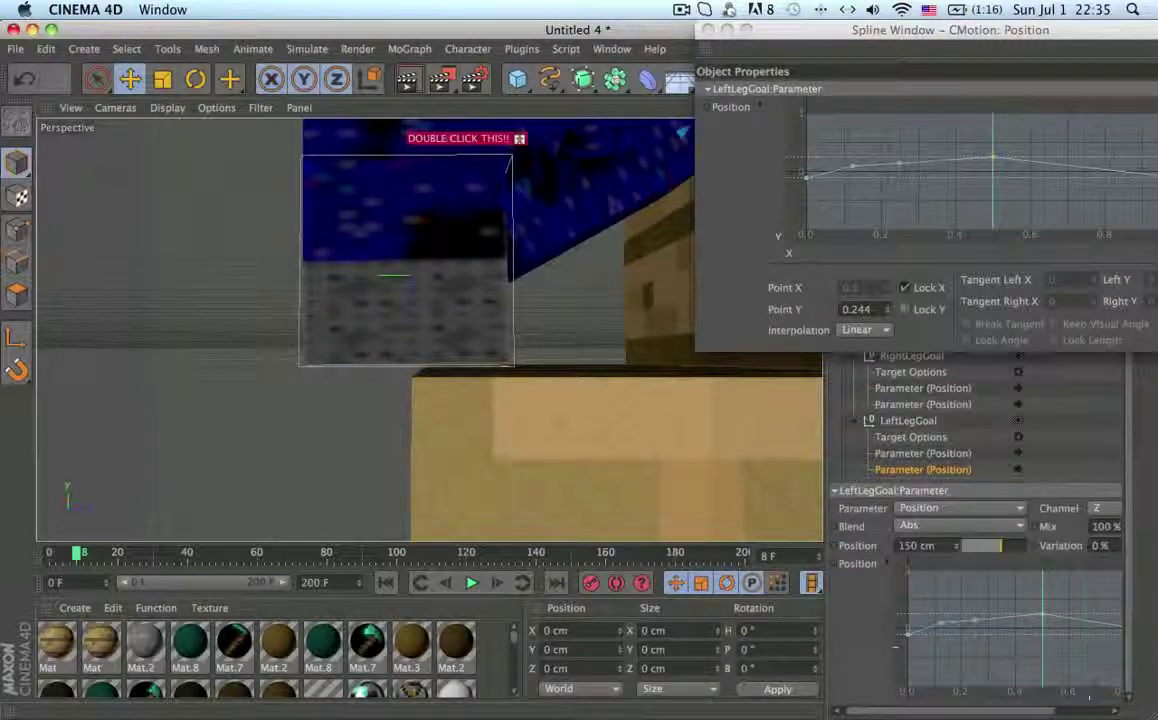
{"action": "right_click", "coordinate": [1013, 627]}
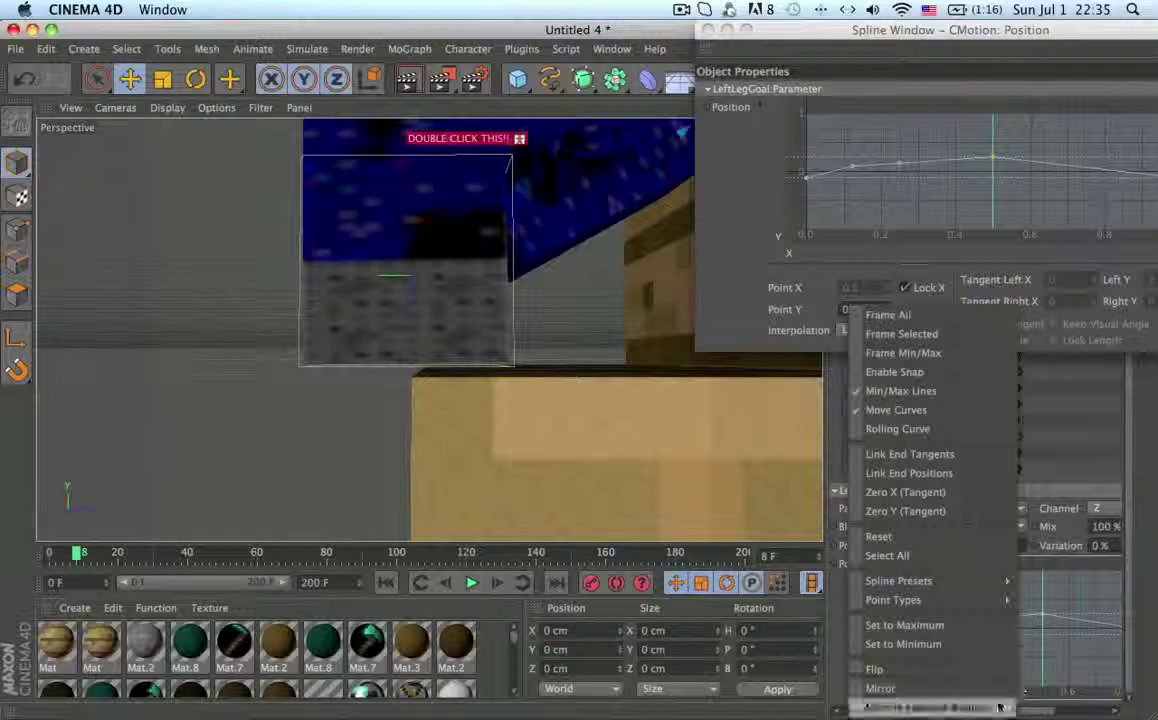
{"action": "left_click", "coordinate": [982, 300]}
{"action": "left_click", "coordinate": [878, 311]}
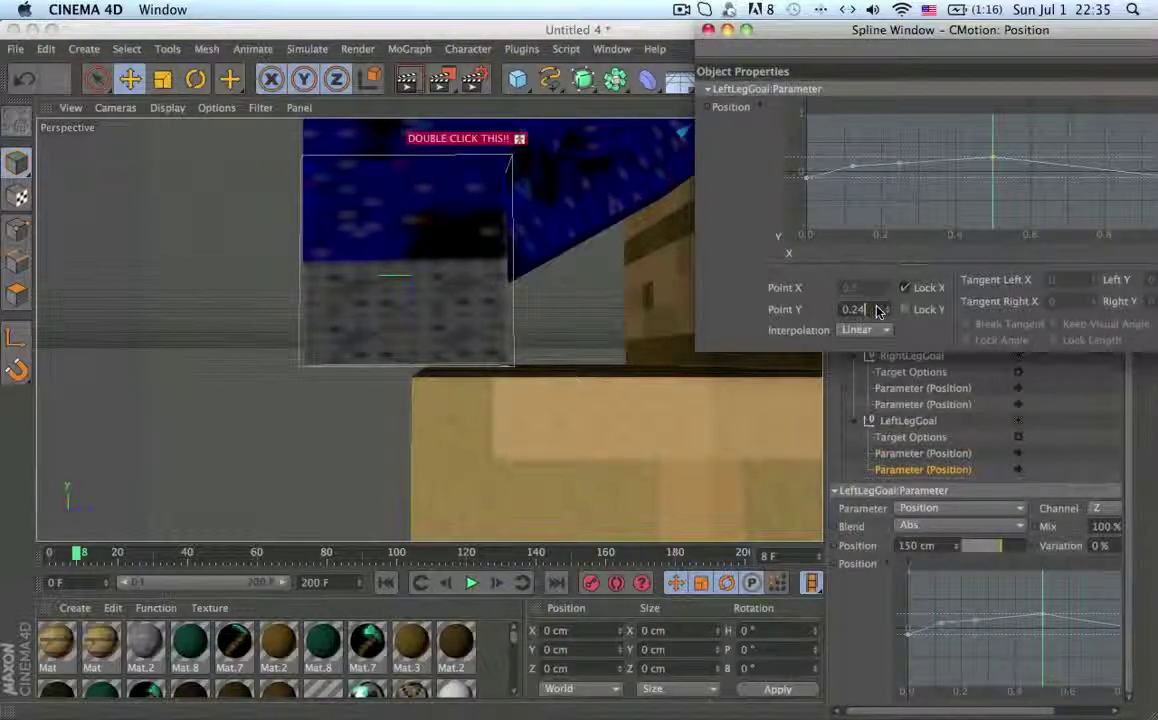
{"action": "left_click", "coordinate": [884, 310]}
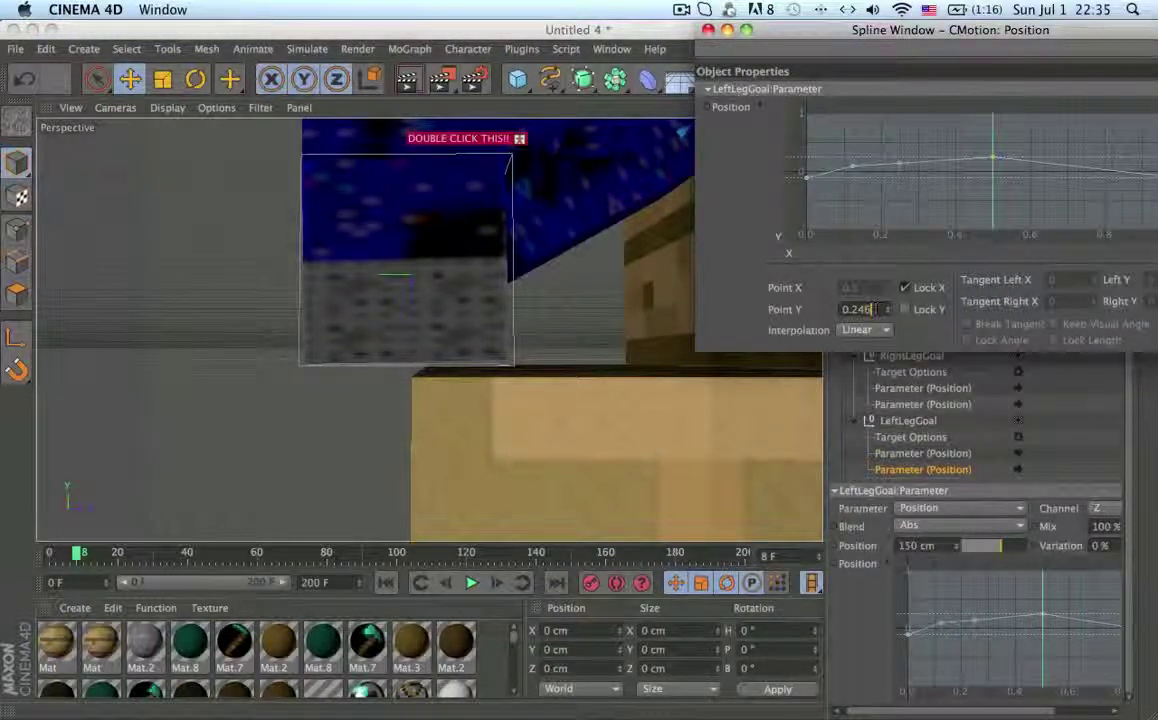
{"action": "key", "text": "Return"}
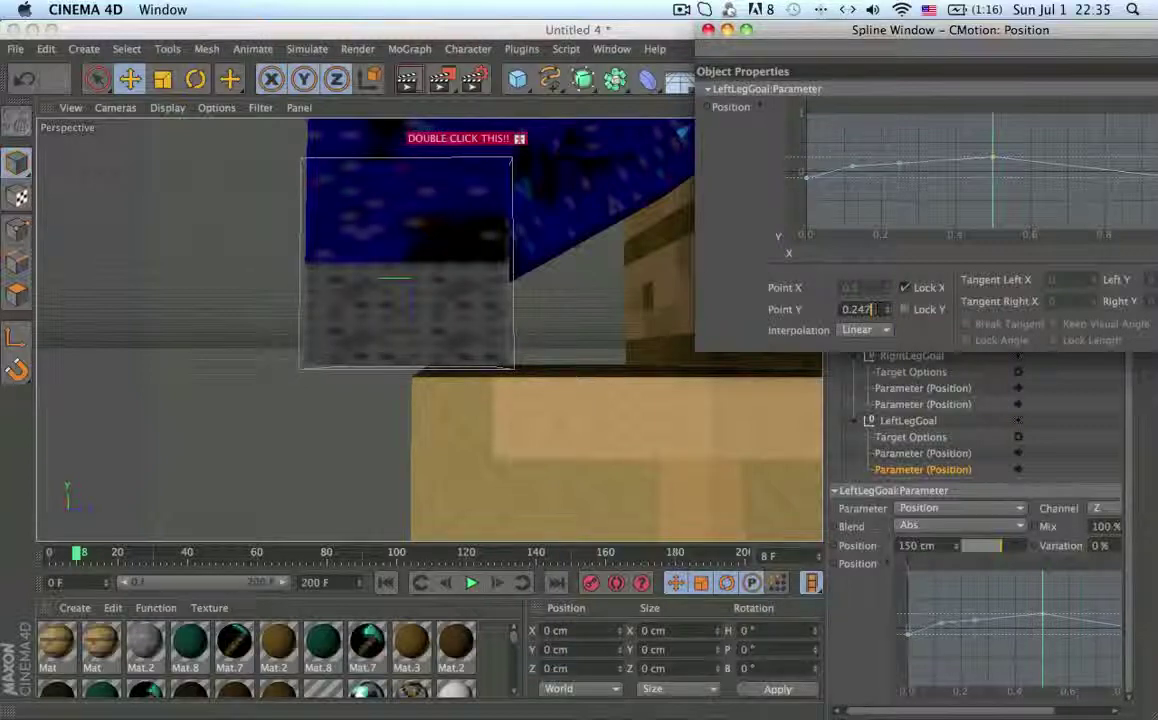
{"action": "key", "text": "Return"}
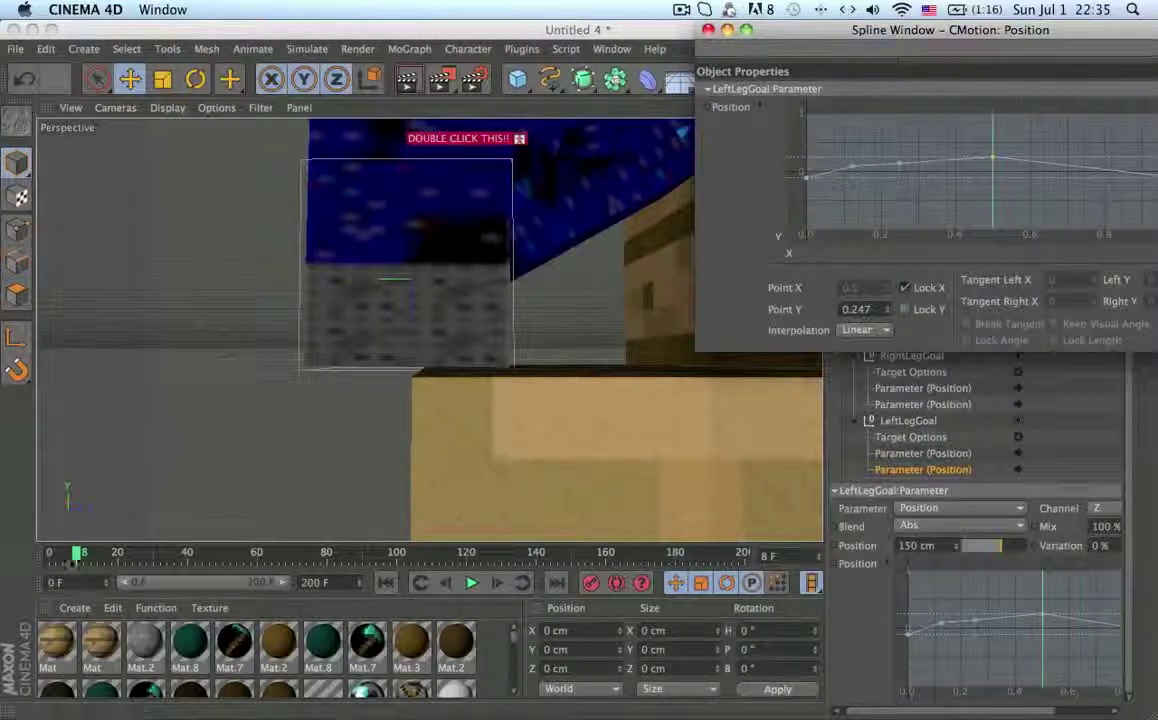
- Go to frame 12 and add a point to LeftLegGoal's Z position curve at about X 0.756, Y 0.088
{"action": "left_click", "coordinate": [86, 554]}
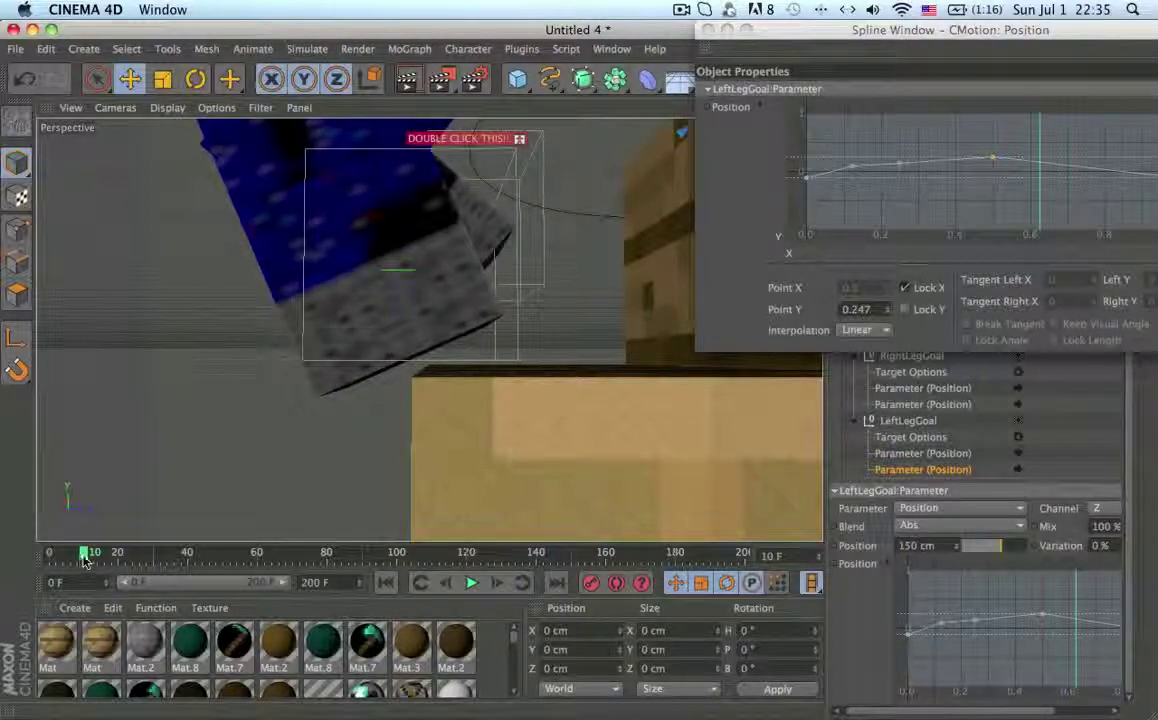
{"action": "left_click_drag", "start_coordinate": [86, 562], "coordinate": [91, 557]}
{"action": "left_click", "coordinate": [1065, 170]}
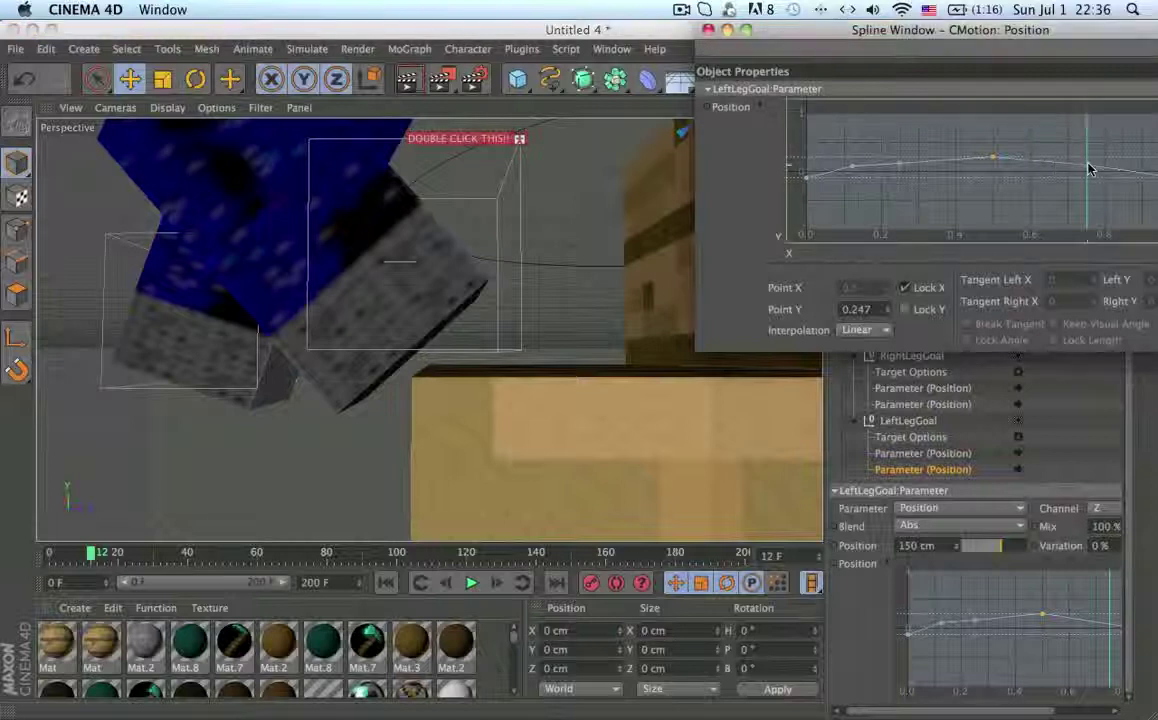
{"action": "left_click", "coordinate": [1088, 172], "text": "ctrl"}
{"action": "left_click_drag", "start_coordinate": [1089, 172], "coordinate": [1090, 169]}
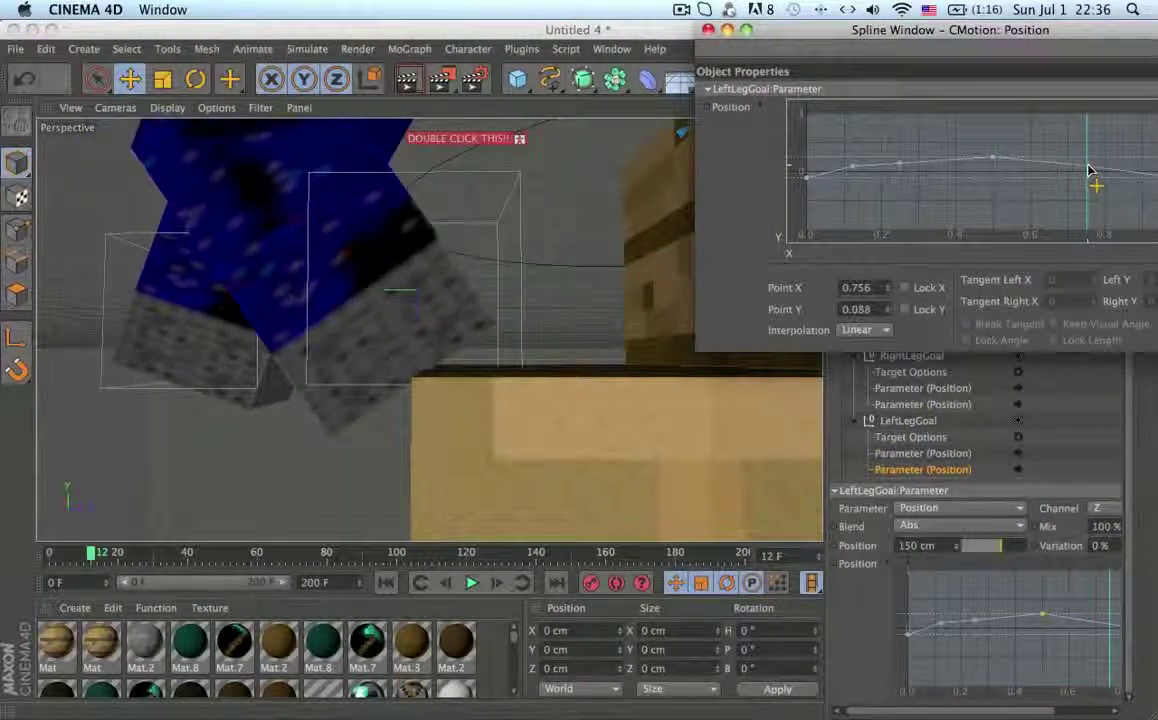
- Play and scrub the animation to check how the legs meet the stairs, ending at frame 5
{"action": "left_click", "coordinate": [98, 567]}
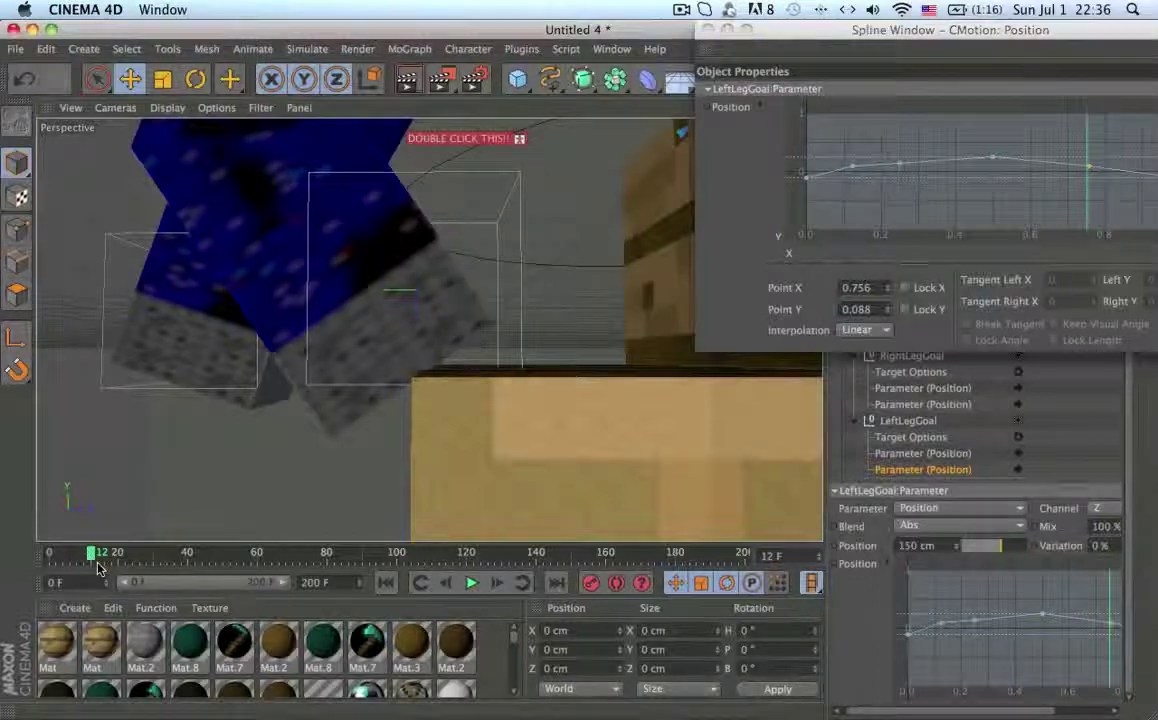
{"action": "mouse_move", "coordinate": [90, 555]}
{"action": "left_mouse_down"}
{"action": "mouse_move", "coordinate": [72, 552]}
{"action": "mouse_move", "coordinate": [121, 553]}
{"action": "mouse_move", "coordinate": [100, 557]}
{"action": "left_mouse_up"}
{"action": "scroll", "coordinate": [410, 357], "scroll_direction": "down", "scroll_amount": 10}
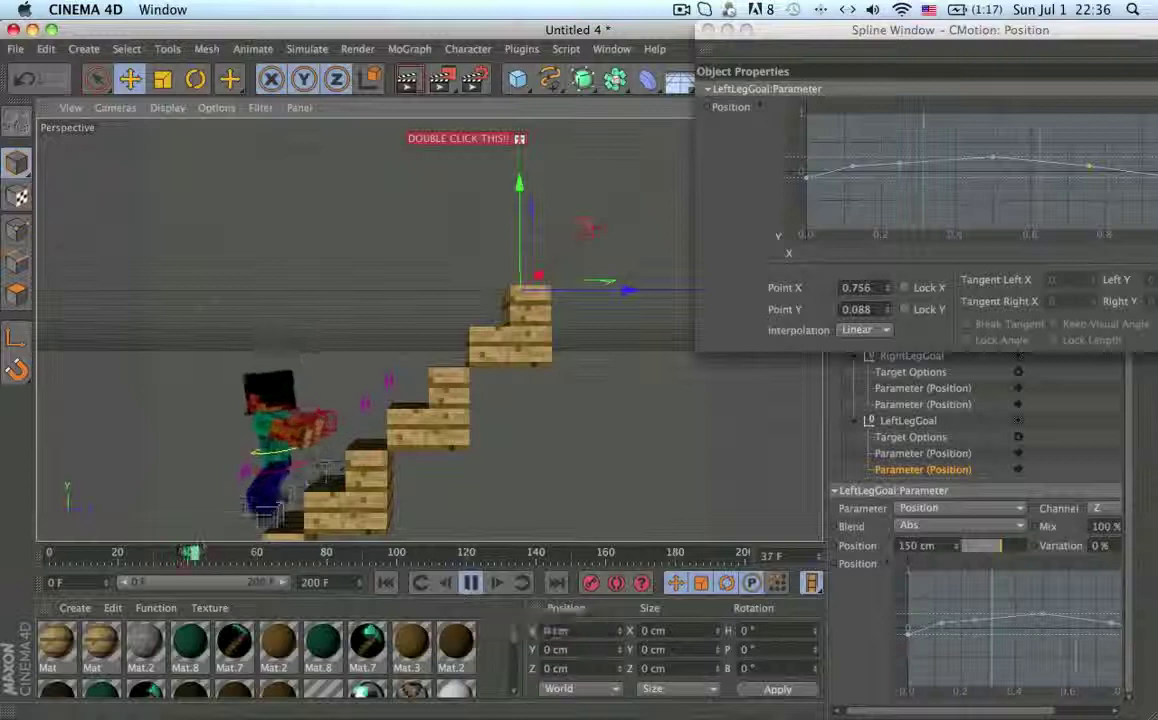
{"action": "left_click_drag", "start_coordinate": [218, 556], "coordinate": [2, 560]}
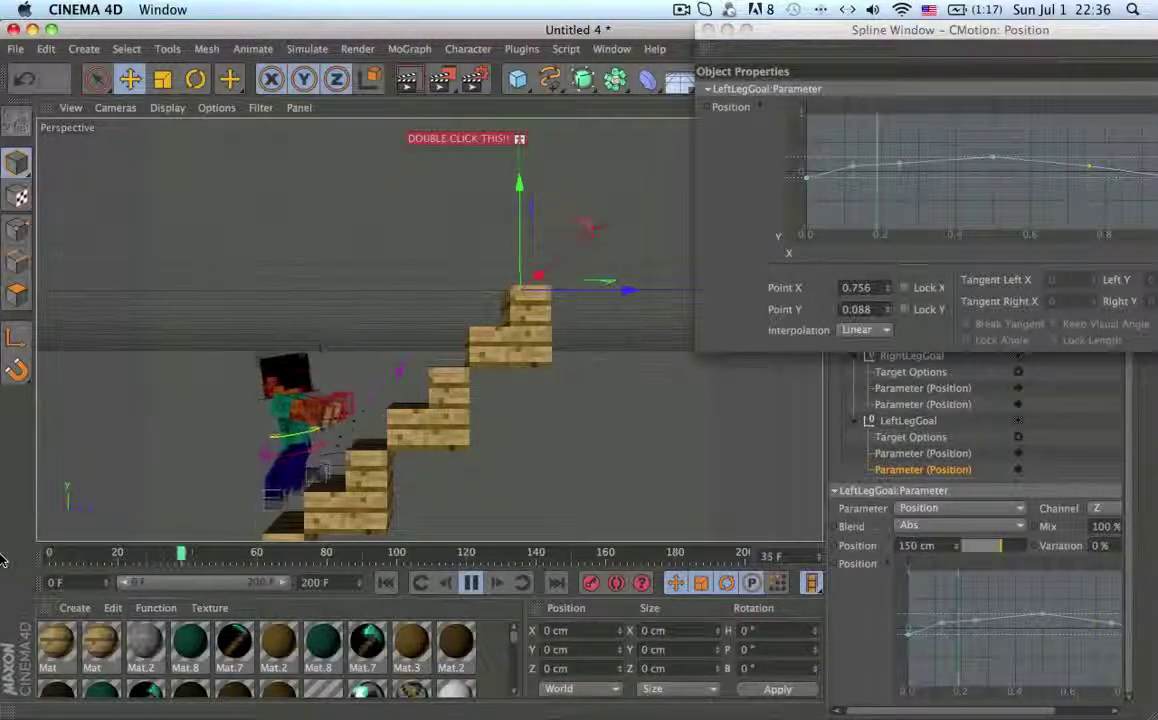
{"action": "left_click", "coordinate": [48, 556]}
{"action": "mouse_move", "coordinate": [48, 556]}
{"action": "left_mouse_down"}
{"action": "mouse_move", "coordinate": [80, 561]}
{"action": "mouse_move", "coordinate": [62, 556]}
{"action": "left_mouse_up"}
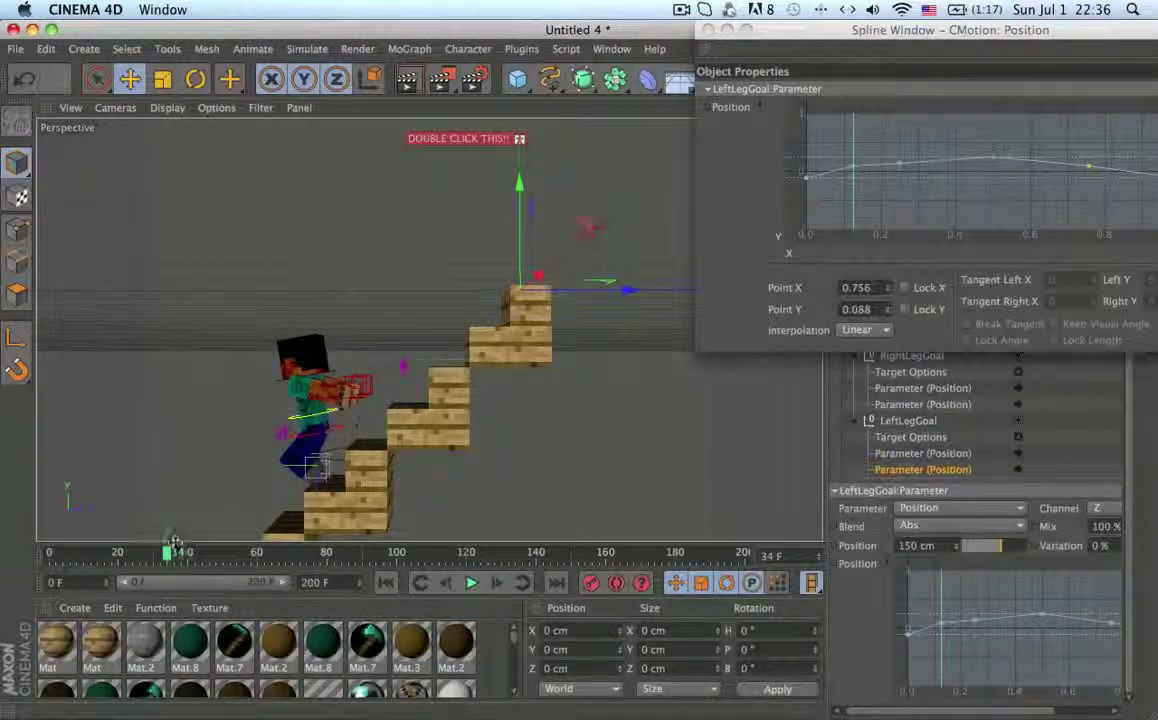
{"action": "mouse_move", "coordinate": [178, 555]}
{"action": "left_mouse_down"}
{"action": "mouse_move", "coordinate": [48, 560]}
{"action": "mouse_move", "coordinate": [68, 566]}
{"action": "left_mouse_up"}
- Select the Control object's Y position parameter and show its curve in a separate window
{"action": "scroll", "coordinate": [454, 370], "scroll_direction": "up", "scroll_amount": 10}
{"action": "scroll", "coordinate": [454, 370], "scroll_direction": "up", "scroll_amount": 3}
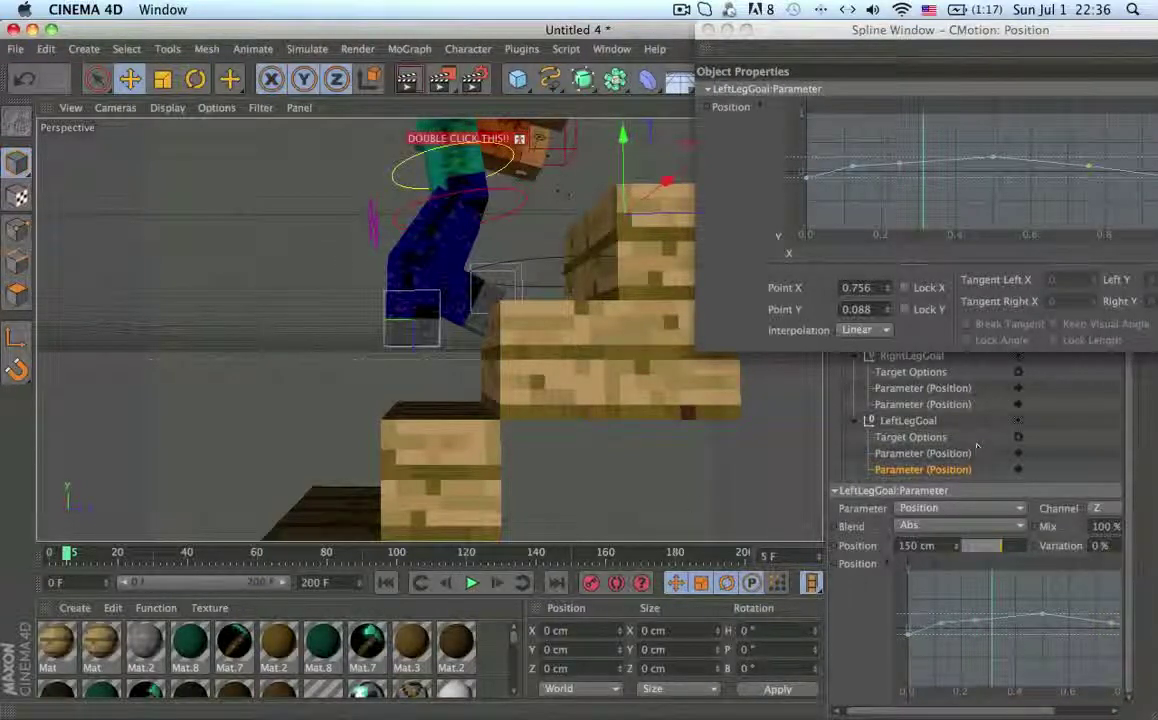
{"action": "scroll", "coordinate": [940, 434], "scroll_direction": "up", "scroll_amount": 5}
{"action": "left_click", "coordinate": [914, 451]}
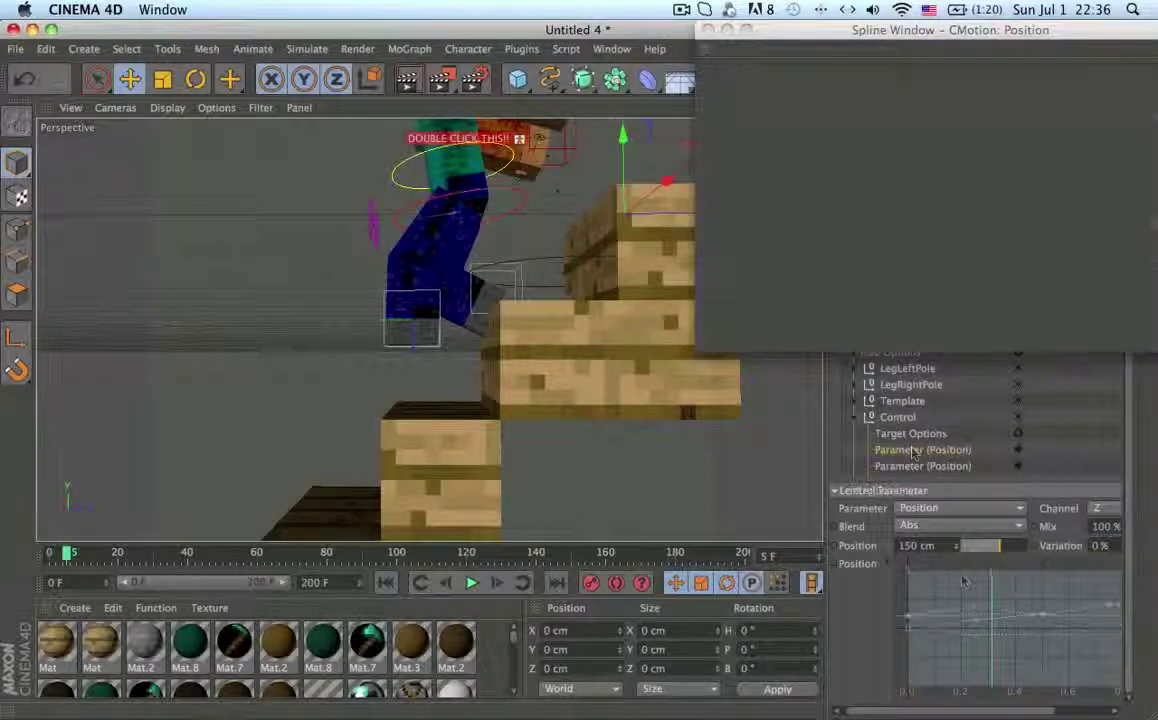
{"action": "right_click", "coordinate": [970, 582]}
{"action": "left_click", "coordinate": [1027, 707]}
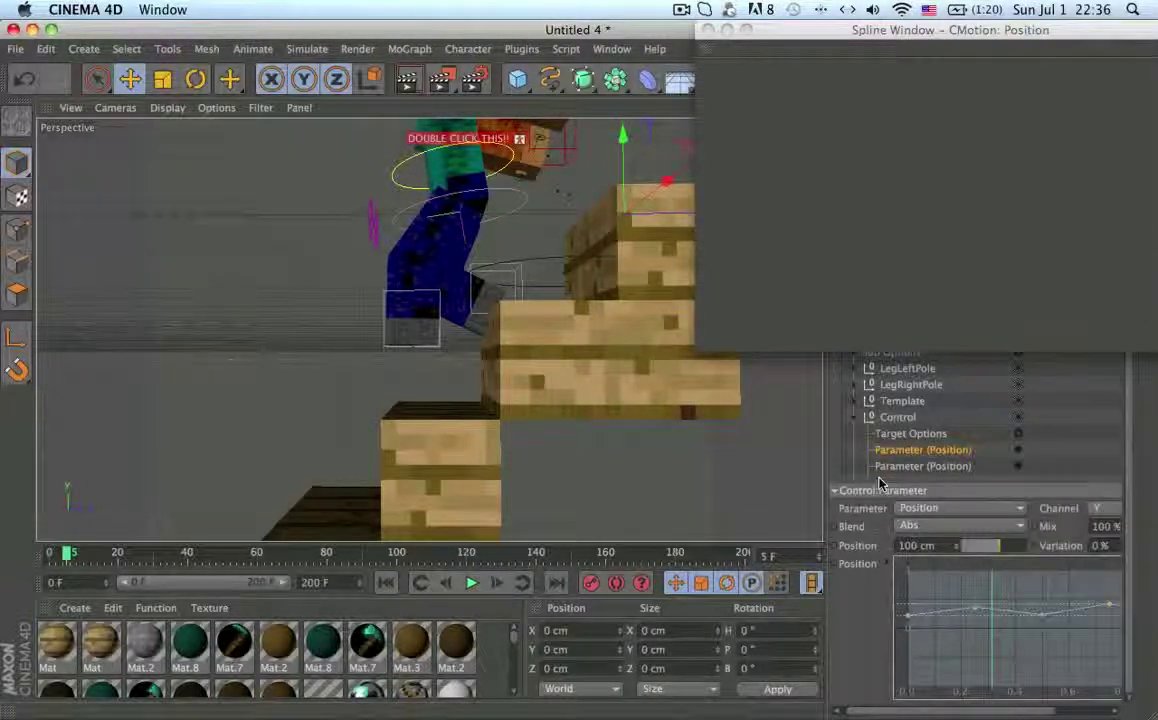
- Show the Control object's Z position curve in the separate spline window
{"action": "left_click", "coordinate": [900, 466]}
{"action": "right_click", "coordinate": [958, 655]}
{"action": "left_click", "coordinate": [978, 690]}
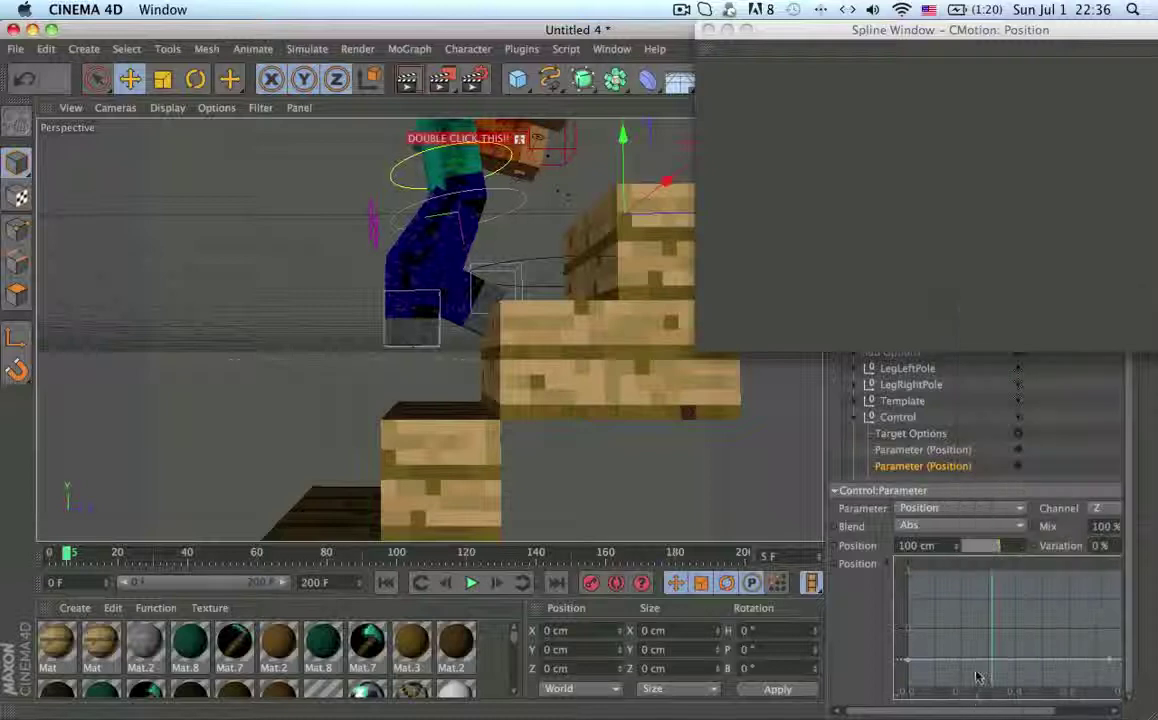
{"action": "right_click", "coordinate": [884, 628]}
{"action": "left_click", "coordinate": [962, 667]}
{"action": "right_click", "coordinate": [962, 667]}
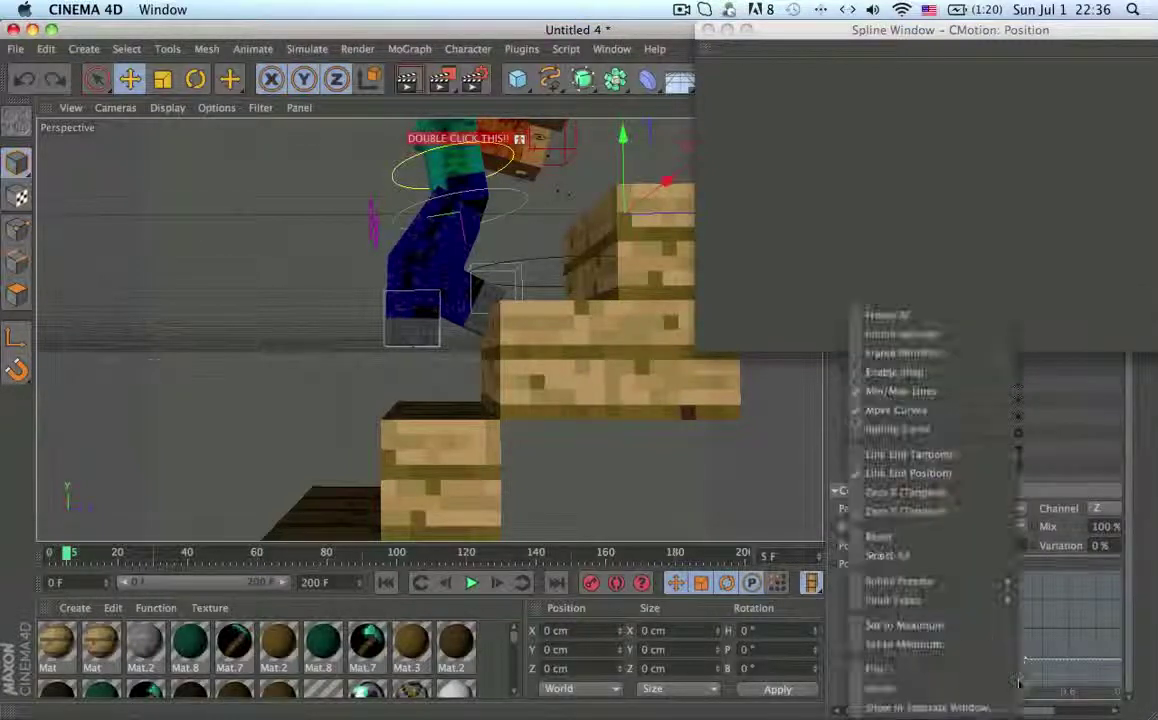
{"action": "left_click", "coordinate": [930, 697]}
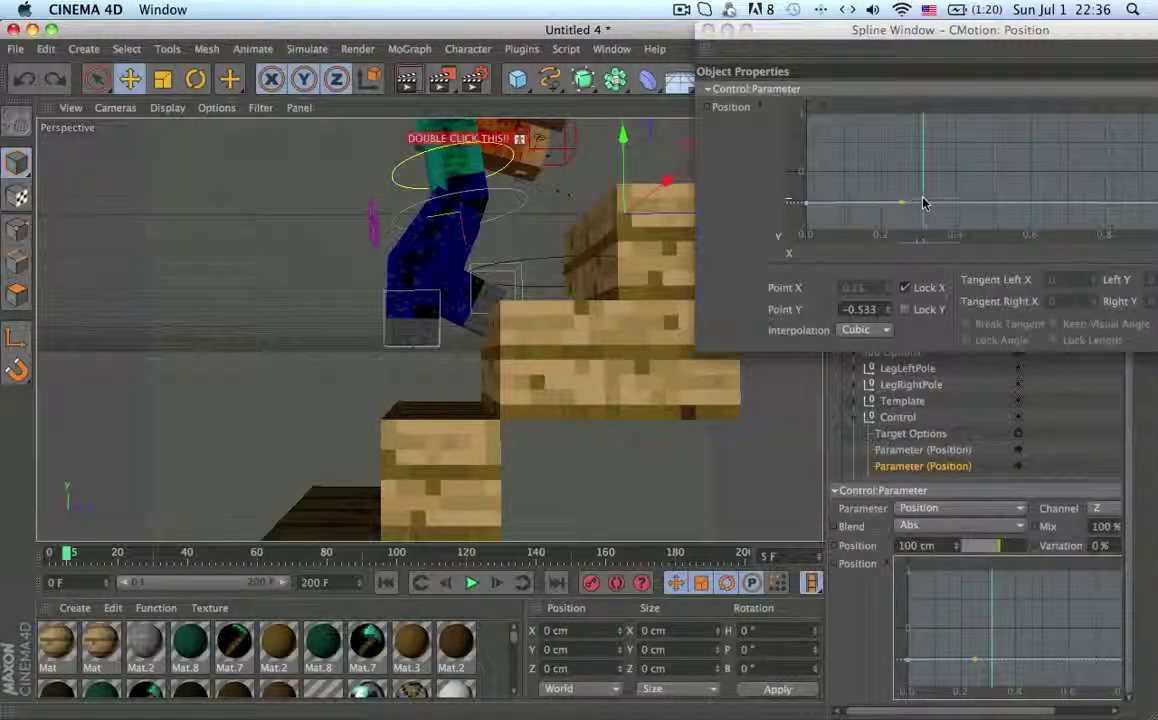
{"action": "mouse_move", "coordinate": [923, 203]}
{"action": "left_mouse_down"}
{"action": "mouse_move", "coordinate": [910, 199]}
{"action": "mouse_move", "coordinate": [931, 189]}
{"action": "mouse_move", "coordinate": [902, 203]}
{"action": "left_mouse_up"}
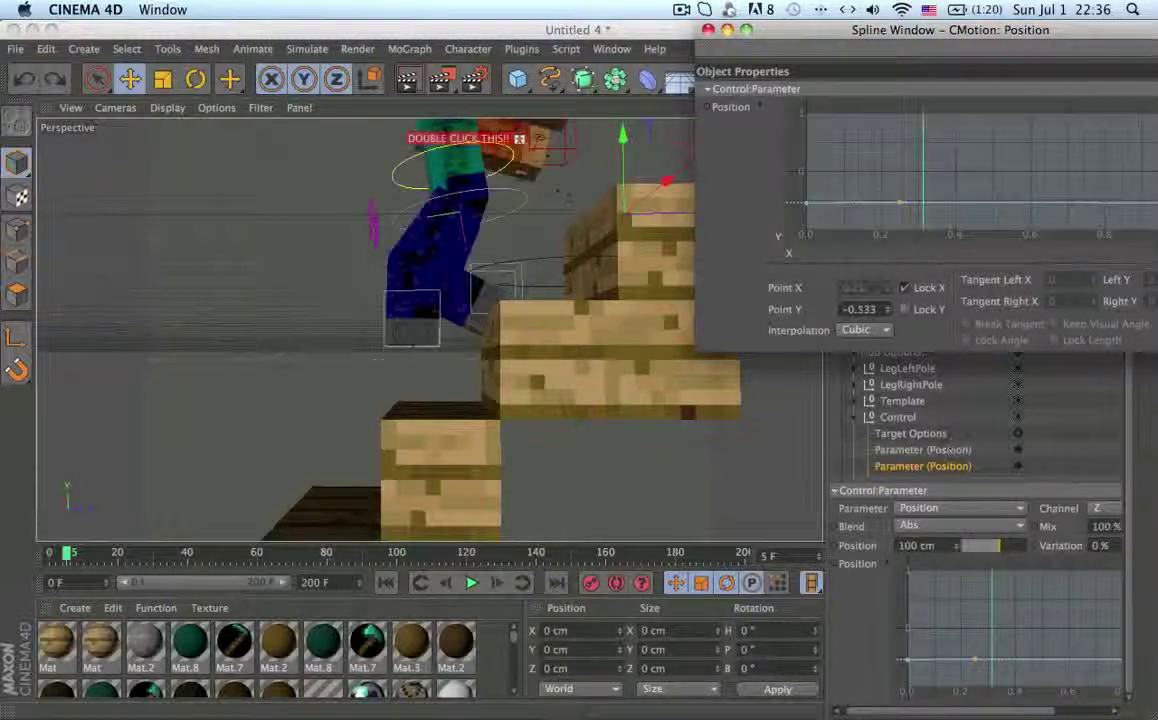
- Load the Control object's Y position curve into the separate spline window
{"action": "left_click", "coordinate": [922, 449]}
{"action": "right_click", "coordinate": [858, 640]}
{"action": "left_click", "coordinate": [900, 699]}
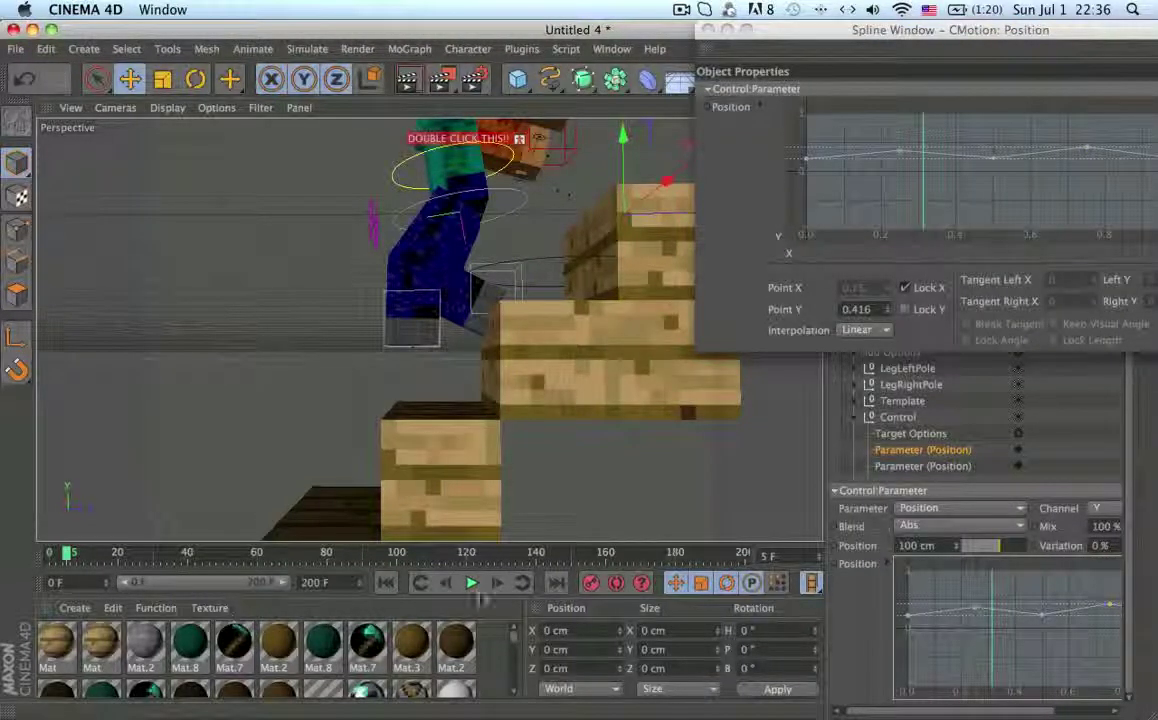
- Try raising the first peak of the Control's Y position curve to 0.389 at frame 4 and play the result
{"action": "left_click", "coordinate": [446, 583]}
{"action": "left_click", "coordinate": [901, 153]}
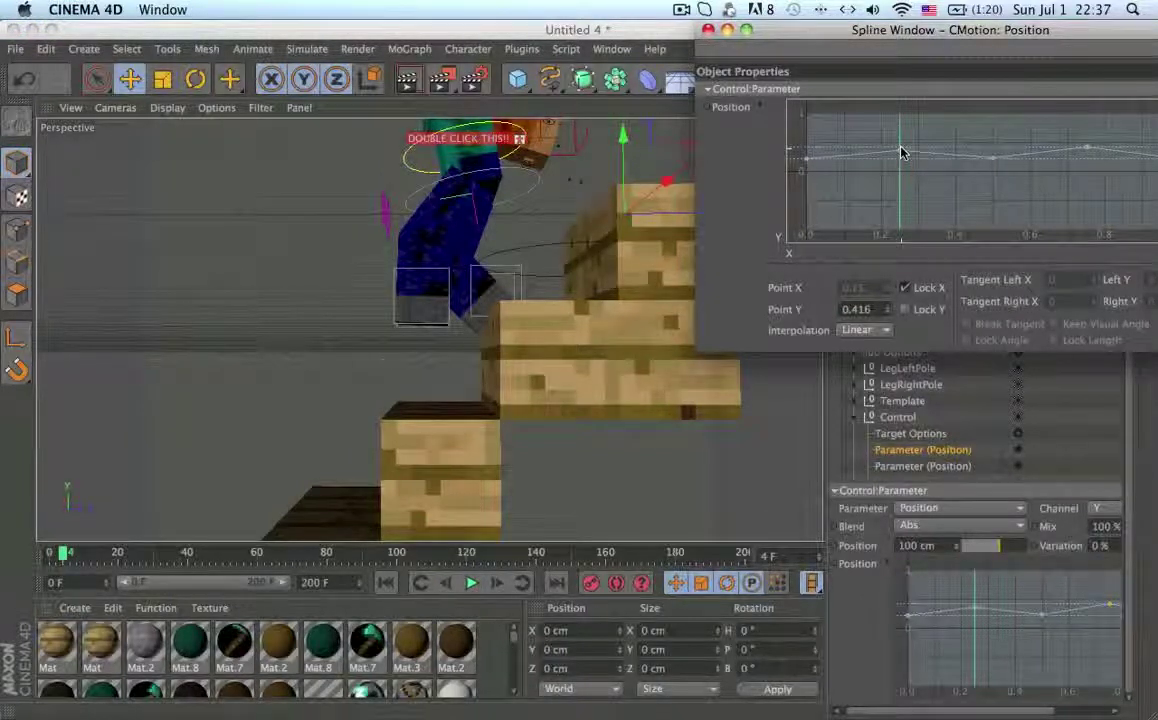
{"action": "left_click_drag", "start_coordinate": [901, 149], "coordinate": [901, 147]}
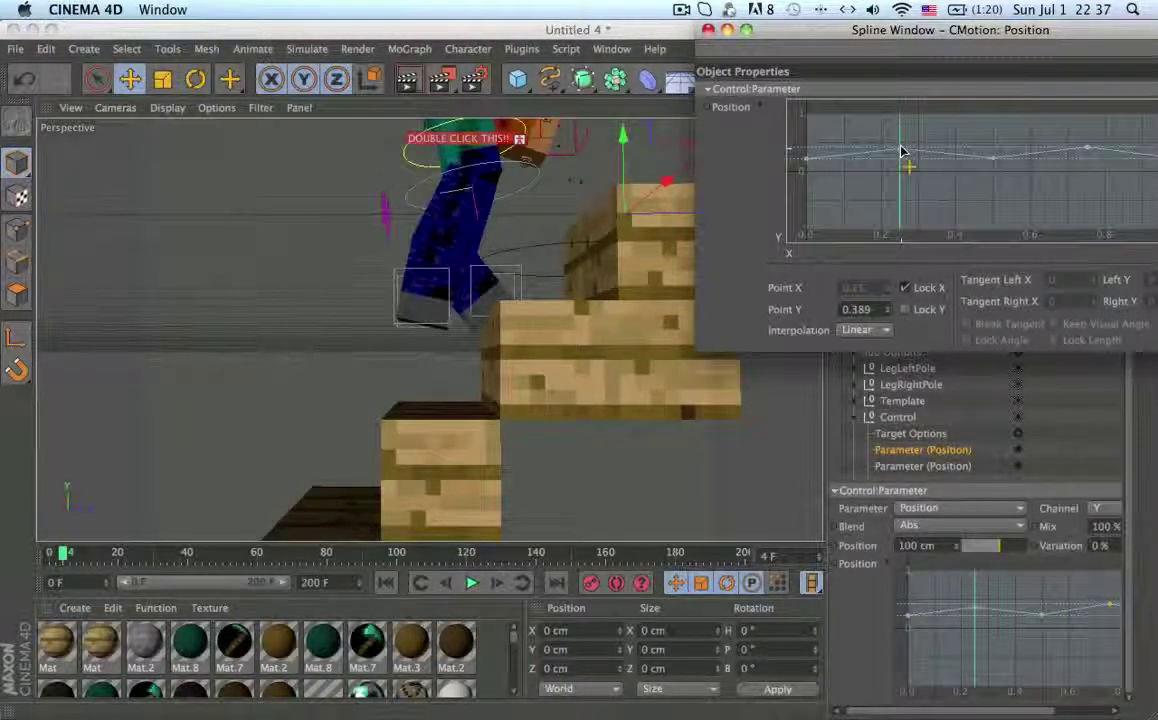
{"action": "left_click", "coordinate": [472, 584]}
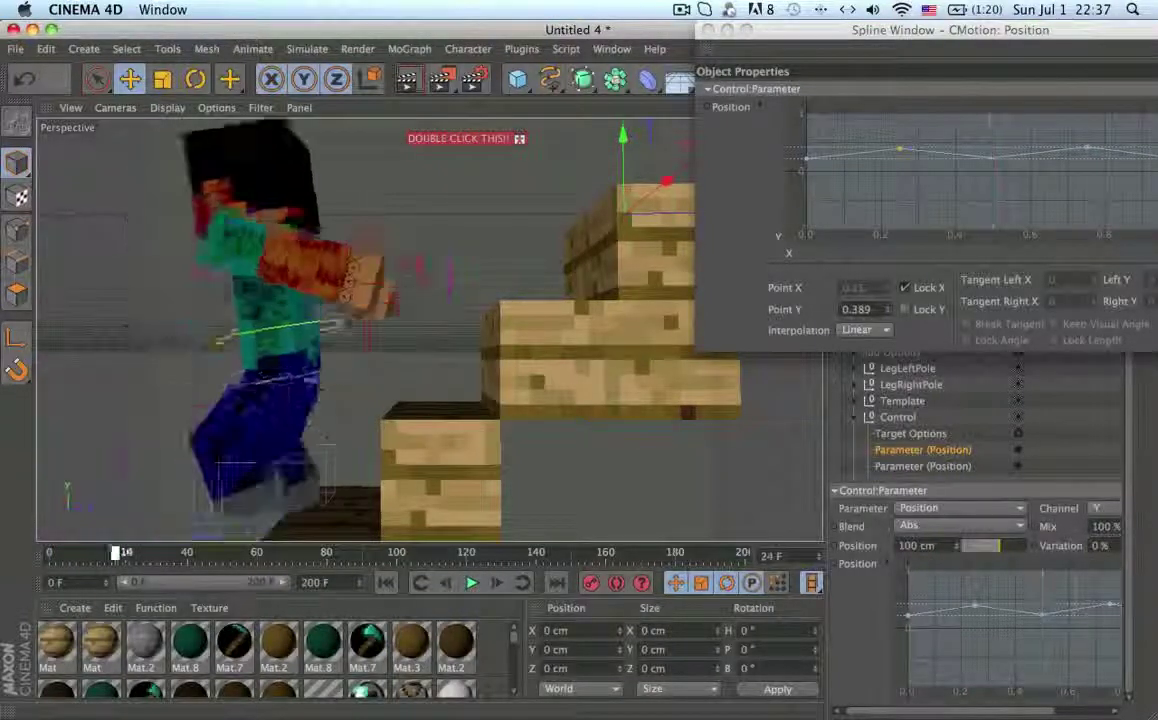
{"action": "mouse_move", "coordinate": [124, 553]}
{"action": "left_mouse_down"}
{"action": "mouse_move", "coordinate": [49, 556]}
{"action": "mouse_move", "coordinate": [108, 560]}
{"action": "mouse_move", "coordinate": [56, 556]}
{"action": "mouse_move", "coordinate": [78, 556]}
{"action": "left_mouse_up"}
- Raise the first peak of the Control's Y position curve to about 0.405 and play the animation with the whole staircase in view
{"action": "left_click", "coordinate": [900, 154]}
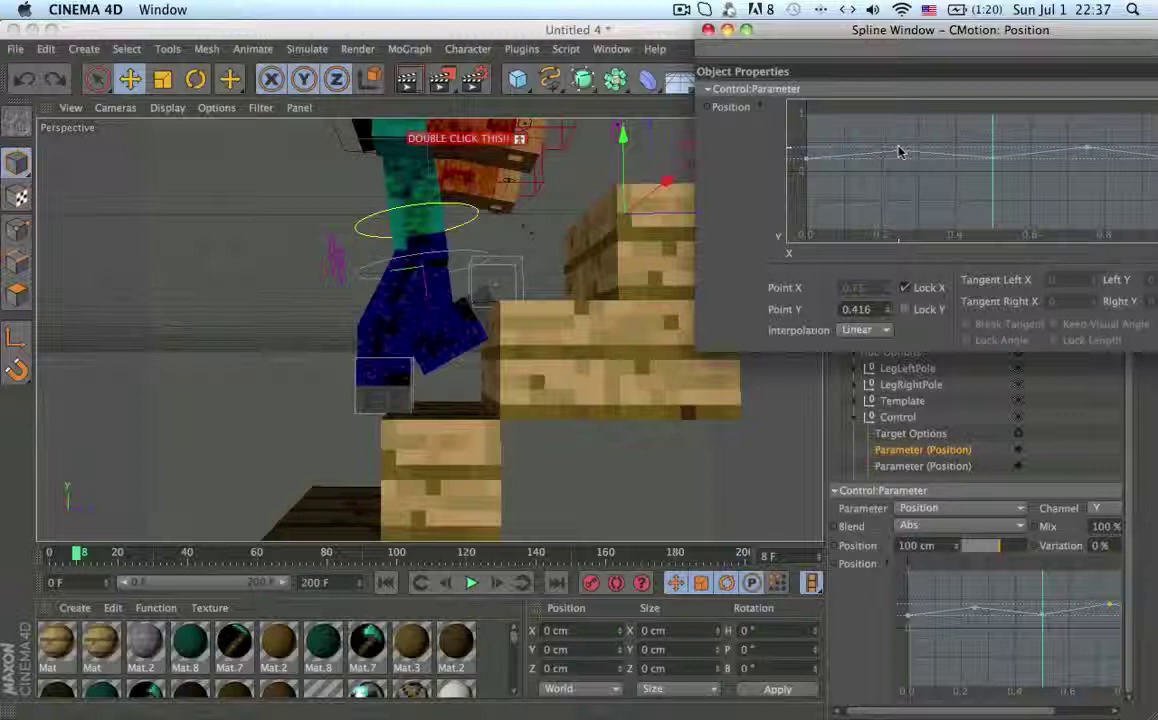
{"action": "left_click", "coordinate": [471, 582]}
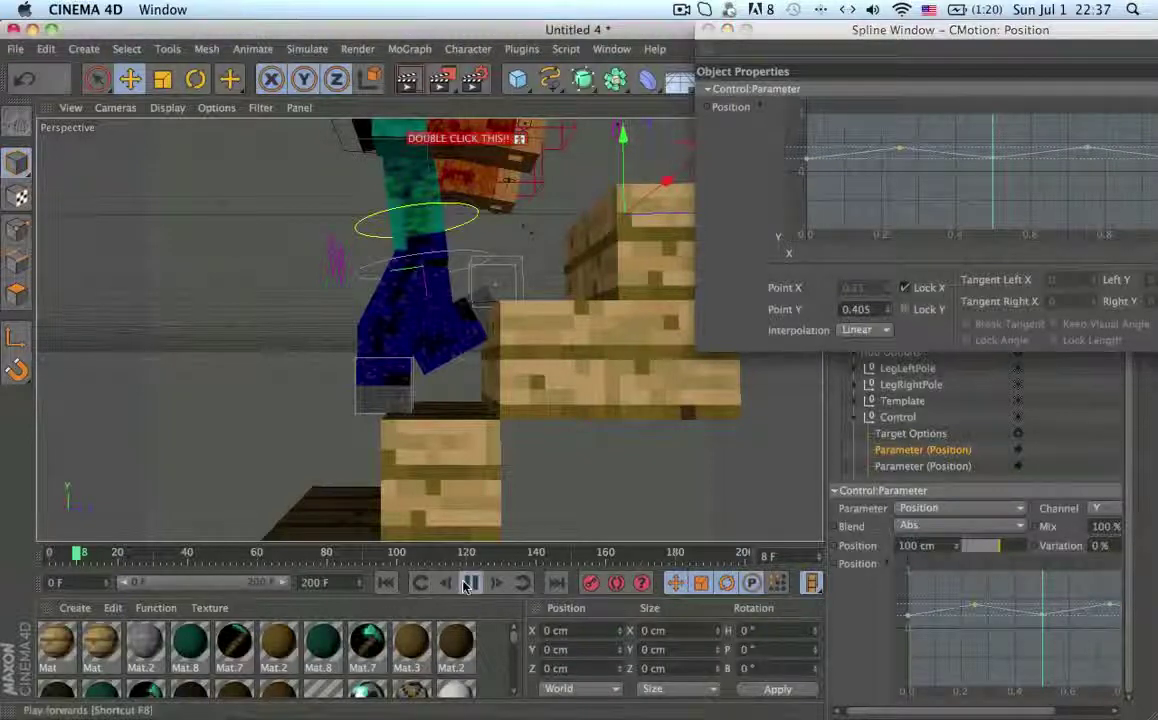
{"action": "scroll", "coordinate": [465, 438], "scroll_direction": "down", "scroll_amount": 10}
{"action": "middle_click_drag", "start_coordinate": [471, 216], "coordinate": [501, 139], "text": "alt"}
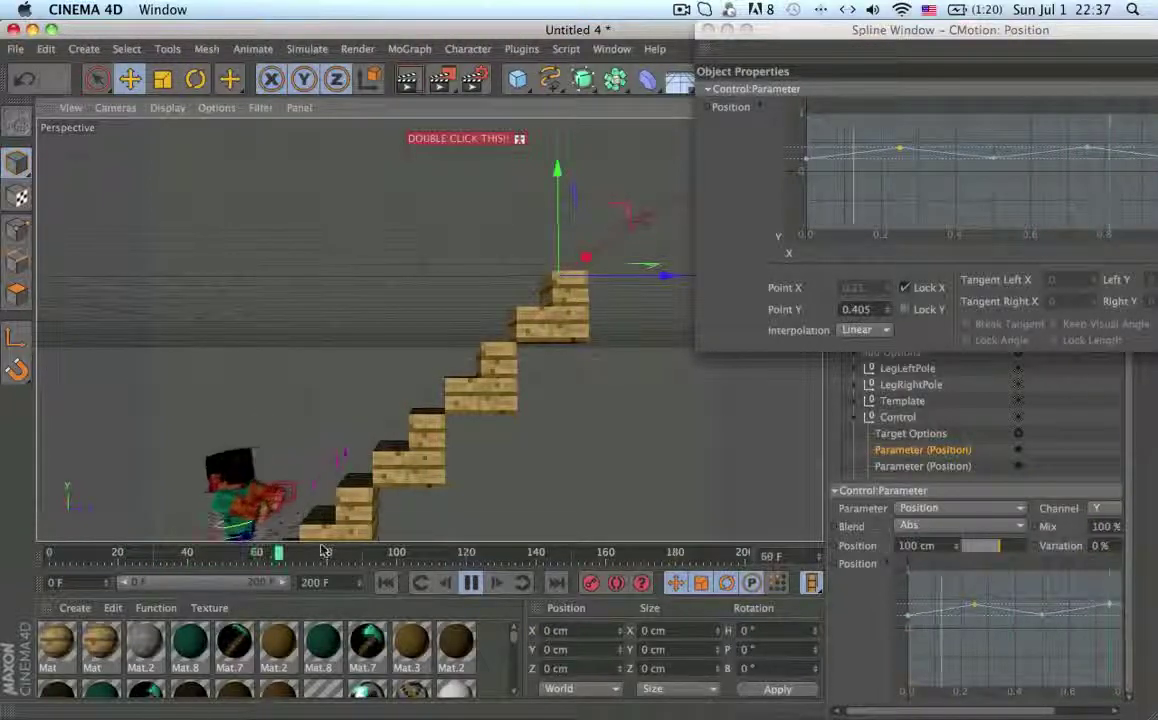
- Replay the stair climb from frame 0 to check the body's up-and-down movement
{"action": "left_click", "coordinate": [50, 554]}
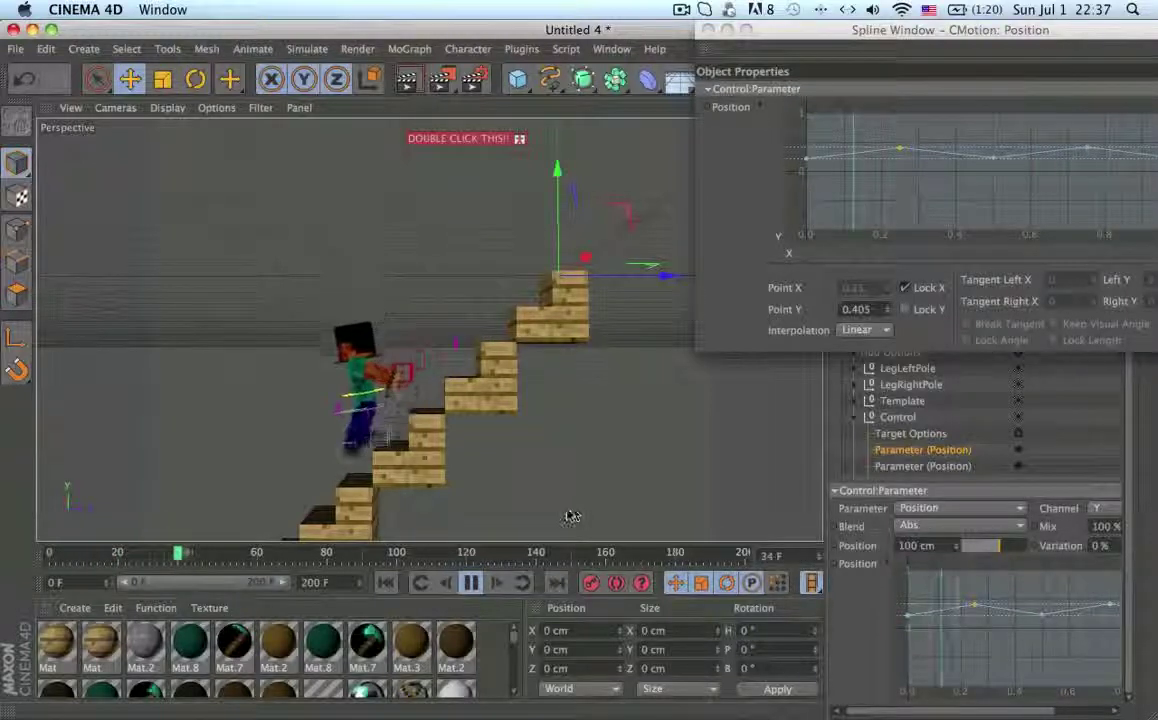
{"action": "left_click", "coordinate": [471, 583]}
{"action": "left_click_drag", "start_coordinate": [315, 557], "coordinate": [4, 563]}
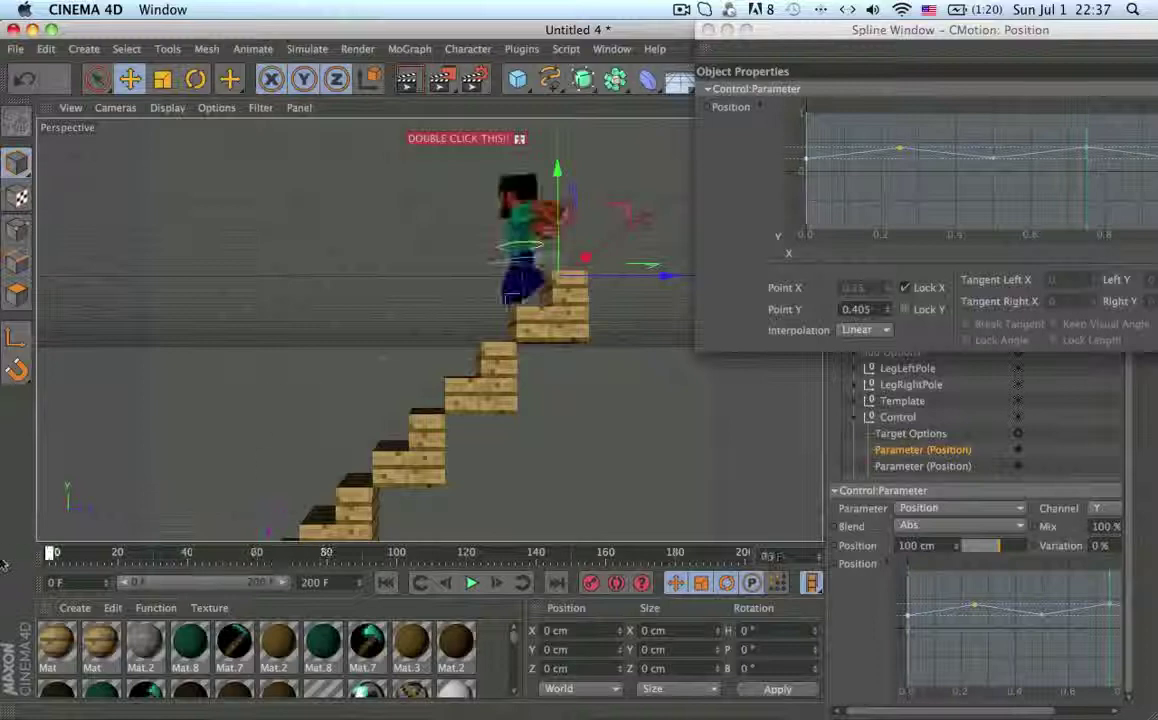
{"action": "left_click", "coordinate": [471, 583]}
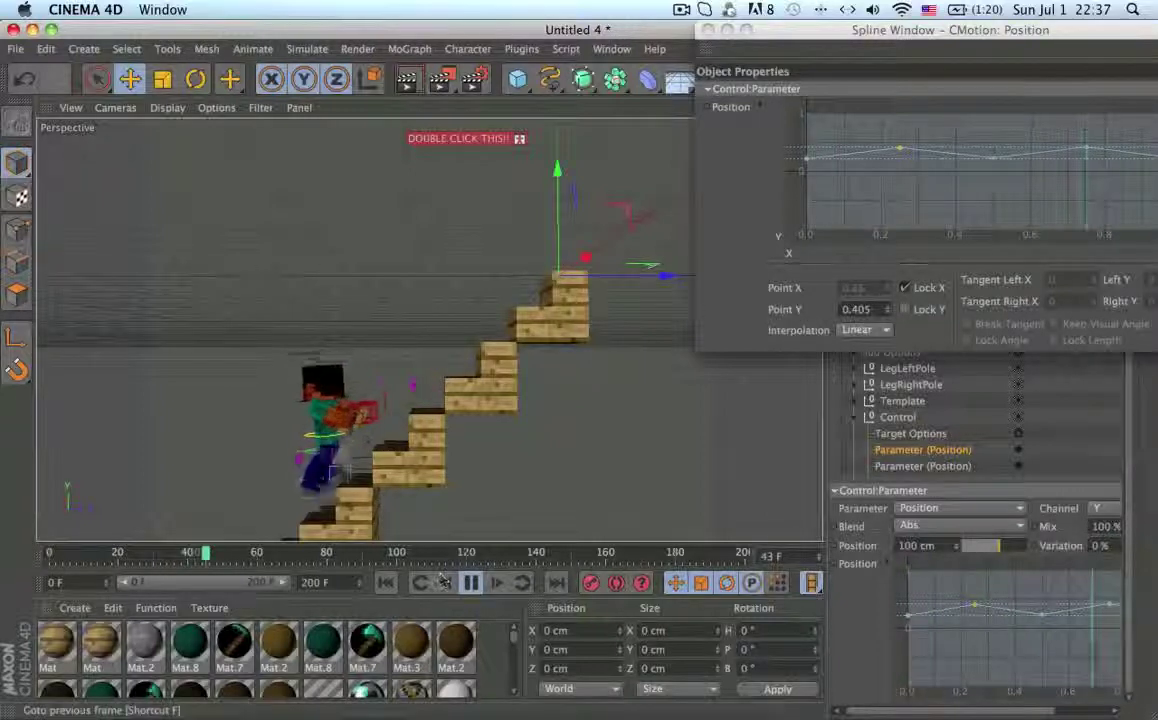
{"action": "left_click", "coordinate": [474, 584]}
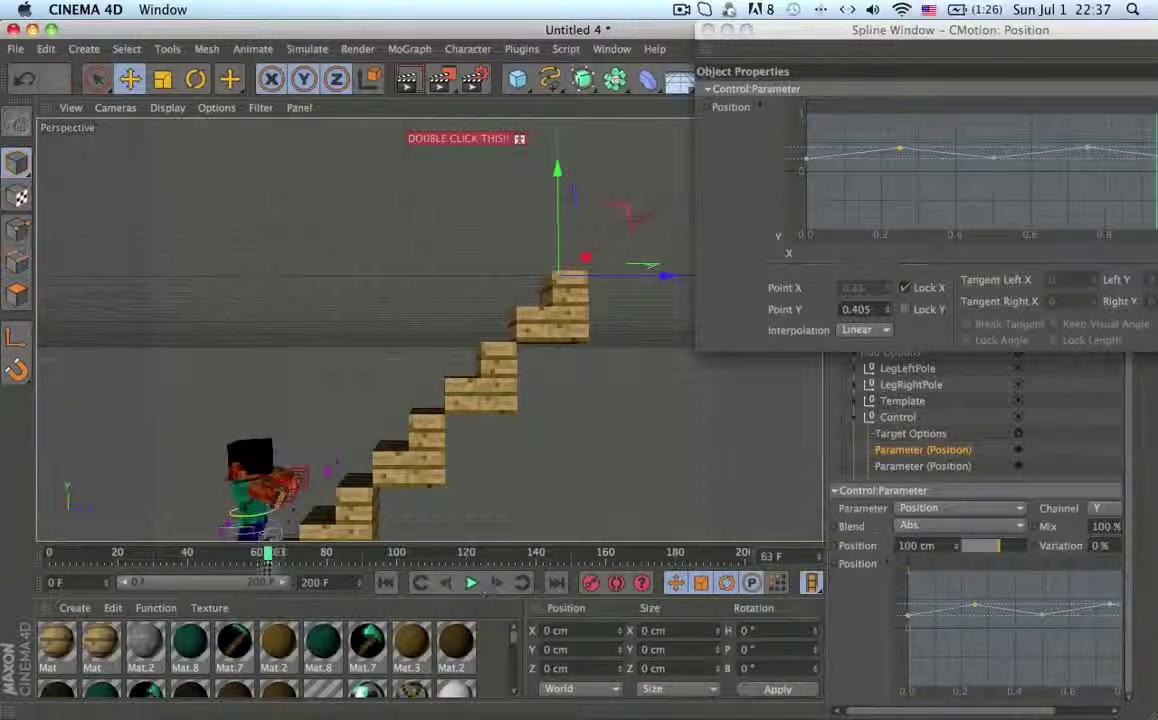
- Examine the character's pose on the stairs up close at frame 9 and back at frame 0
{"action": "left_click_drag", "start_coordinate": [268, 553], "coordinate": [80, 553]}
{"action": "scroll", "coordinate": [563, 356], "scroll_direction": "up", "scroll_amount": 5}
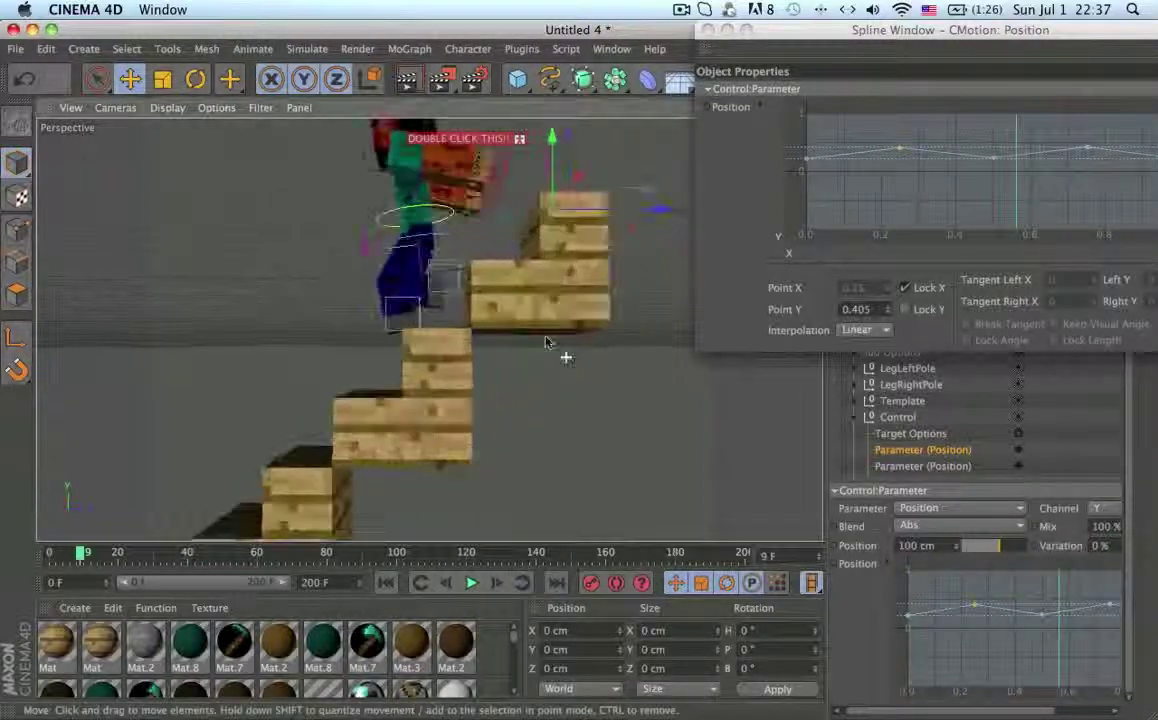
{"action": "scroll", "coordinate": [434, 328], "scroll_direction": "up", "scroll_amount": 5}
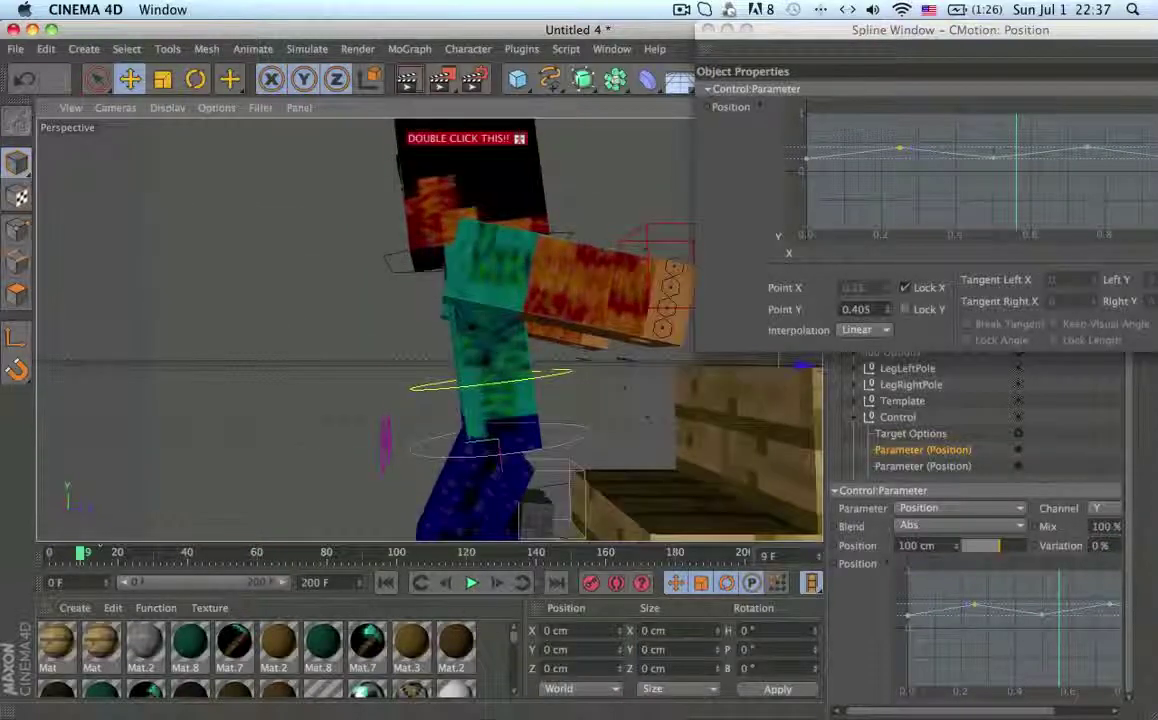
{"action": "left_click", "coordinate": [72, 558]}
{"action": "mouse_move", "coordinate": [72, 562]}
{"action": "left_mouse_down"}
{"action": "mouse_move", "coordinate": [53, 562]}
{"action": "mouse_move", "coordinate": [83, 563]}
{"action": "mouse_move", "coordinate": [50, 557]}
{"action": "left_mouse_up"}
{"action": "scroll", "coordinate": [400, 329], "scroll_direction": "down", "scroll_amount": 5}
{"action": "middle_click_drag", "start_coordinate": [368, 504], "coordinate": [300, 504], "text": "alt"}
{"action": "mouse_move", "coordinate": [52, 556]}
{"action": "left_mouse_down"}
{"action": "mouse_move", "coordinate": [86, 557]}
{"action": "mouse_move", "coordinate": [50, 557]}
{"action": "left_mouse_up"}
- Open the Control's Z Rotation curve in its own window and add a point at about X 0.179, Y 0.603
{"action": "scroll", "coordinate": [915, 456], "scroll_direction": "down", "scroll_amount": 2}
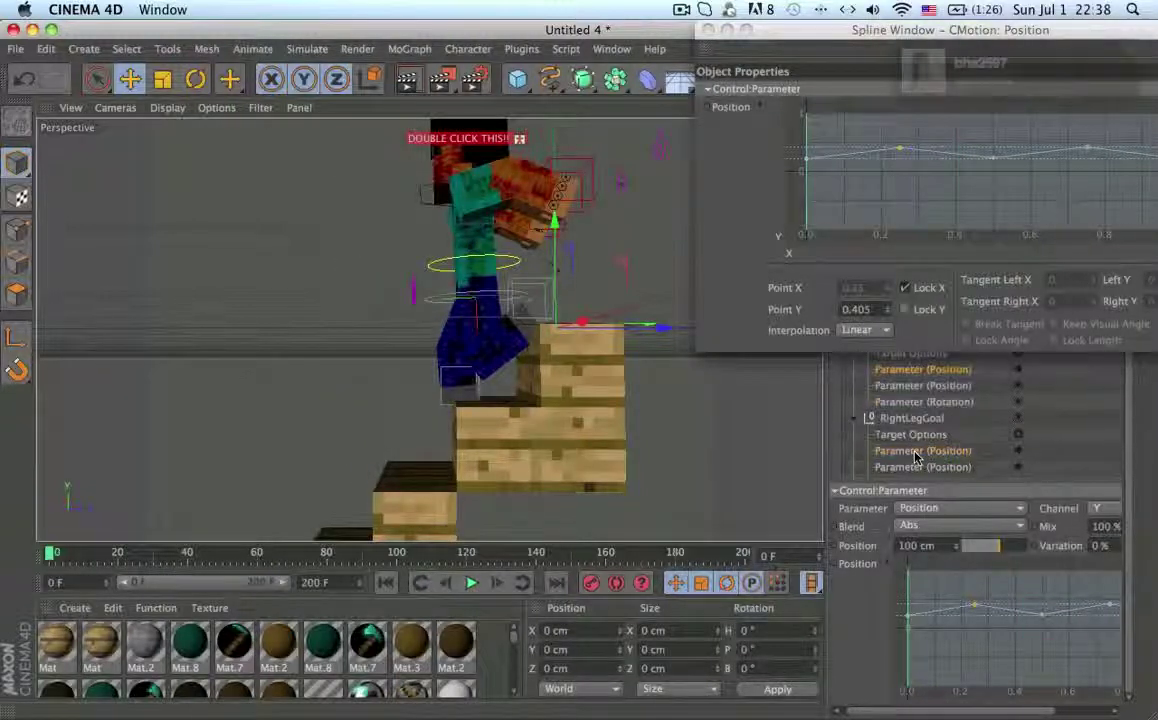
{"action": "right_click", "coordinate": [975, 615]}
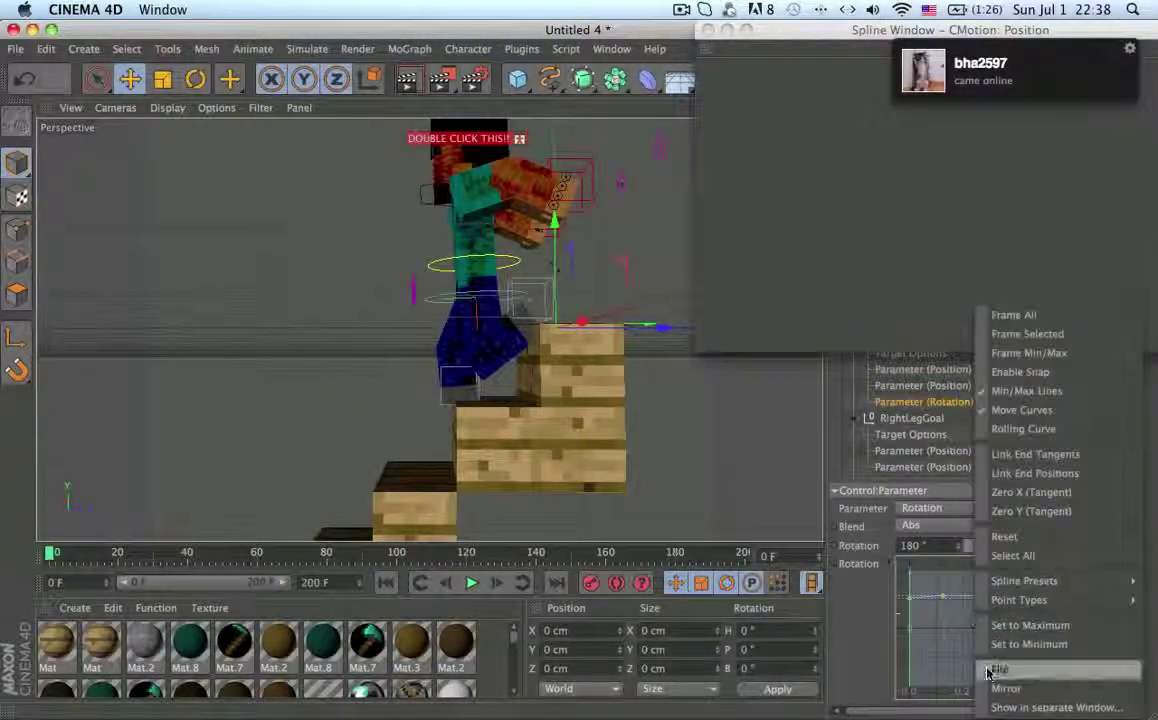
{"action": "left_click", "coordinate": [1000, 706]}
{"action": "left_click_drag", "start_coordinate": [856, 146], "coordinate": [873, 137]}
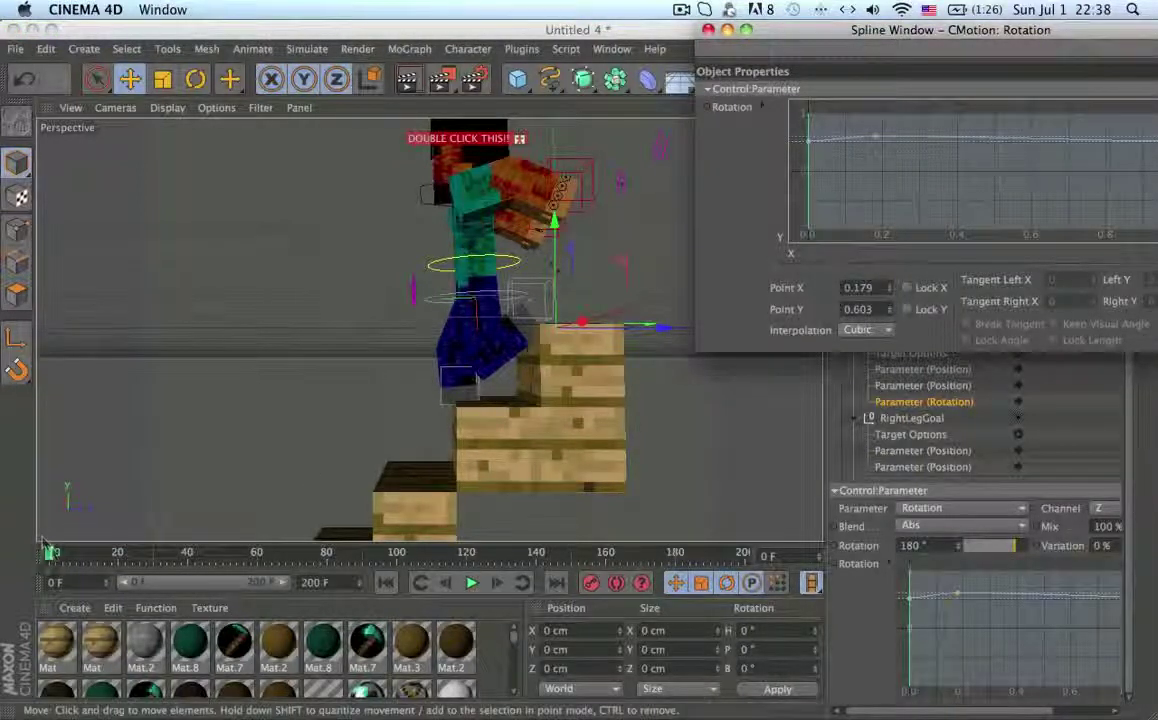
- Check the body's lean at frame 3, then shift the rotation point to X 0.25, Y about 0.509 with its X locked
{"action": "mouse_move", "coordinate": [52, 553]}
{"action": "left_mouse_down"}
{"action": "mouse_move", "coordinate": [72, 553]}
{"action": "mouse_move", "coordinate": [40, 558]}
{"action": "mouse_move", "coordinate": [58, 562]}
{"action": "left_mouse_up"}
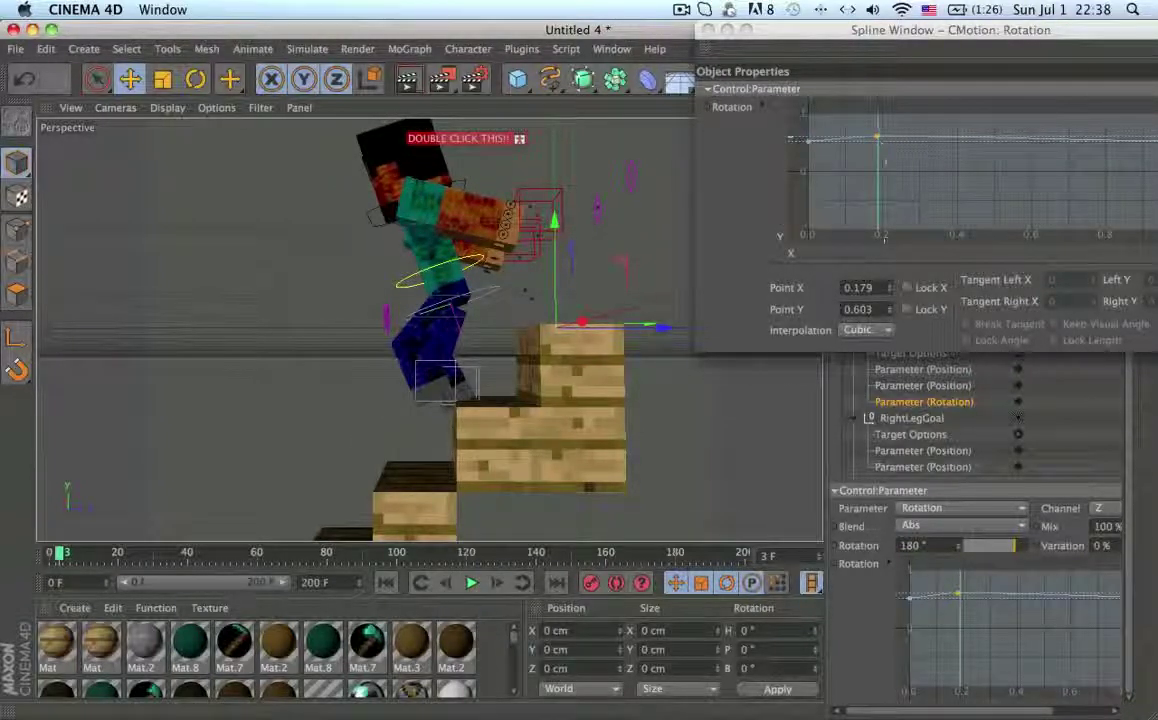
{"action": "left_click", "coordinate": [502, 587]}
{"action": "left_click_drag", "start_coordinate": [874, 140], "coordinate": [901, 146]}
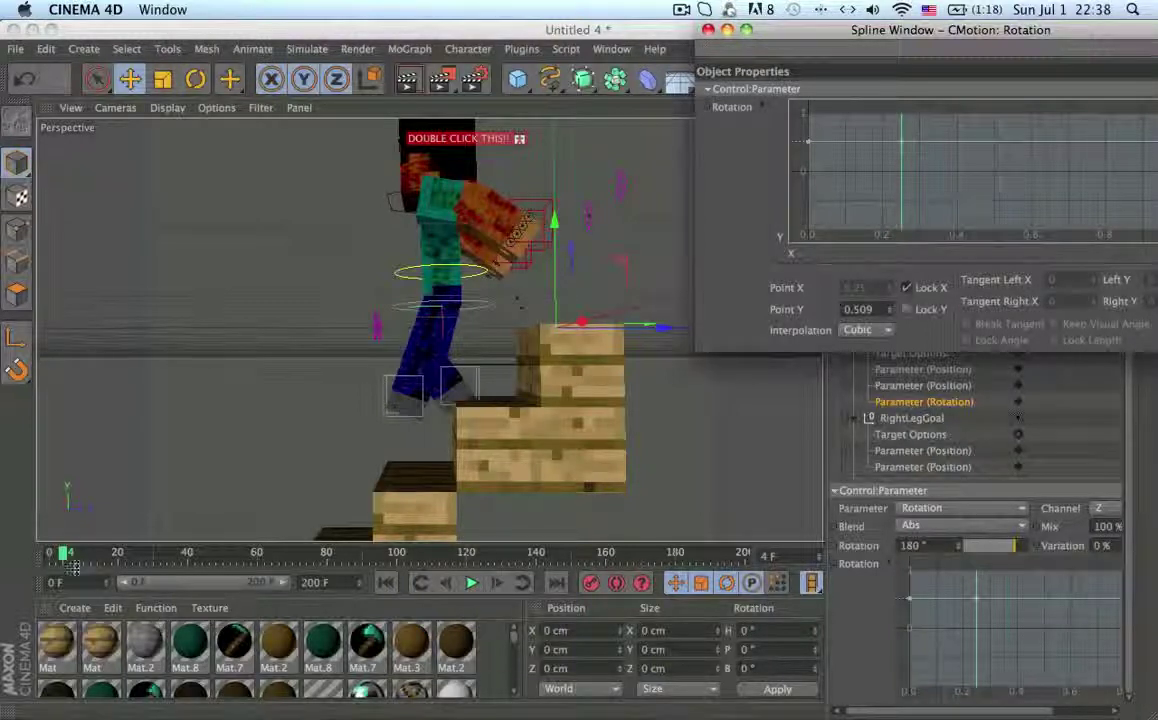
- Add a Z Rotation curve point at X 0.5, Y about 0.542 for the pose at frame 8
{"action": "left_click_drag", "start_coordinate": [68, 556], "coordinate": [80, 558]}
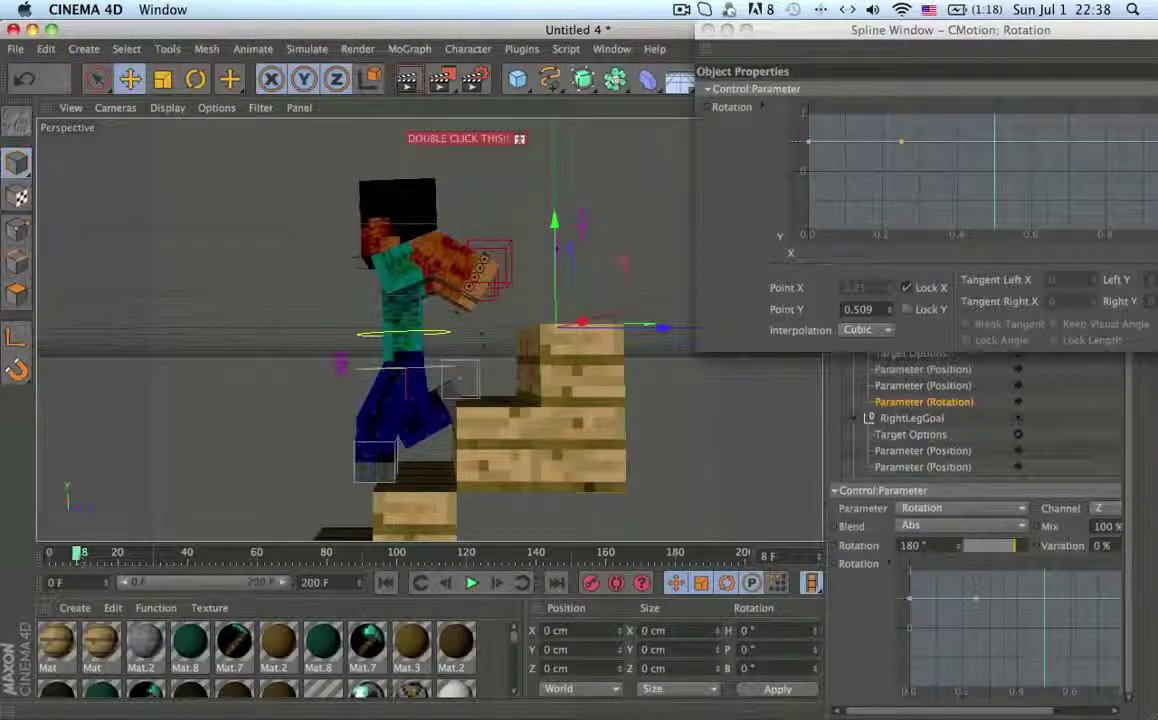
{"action": "left_click", "coordinate": [993, 147]}
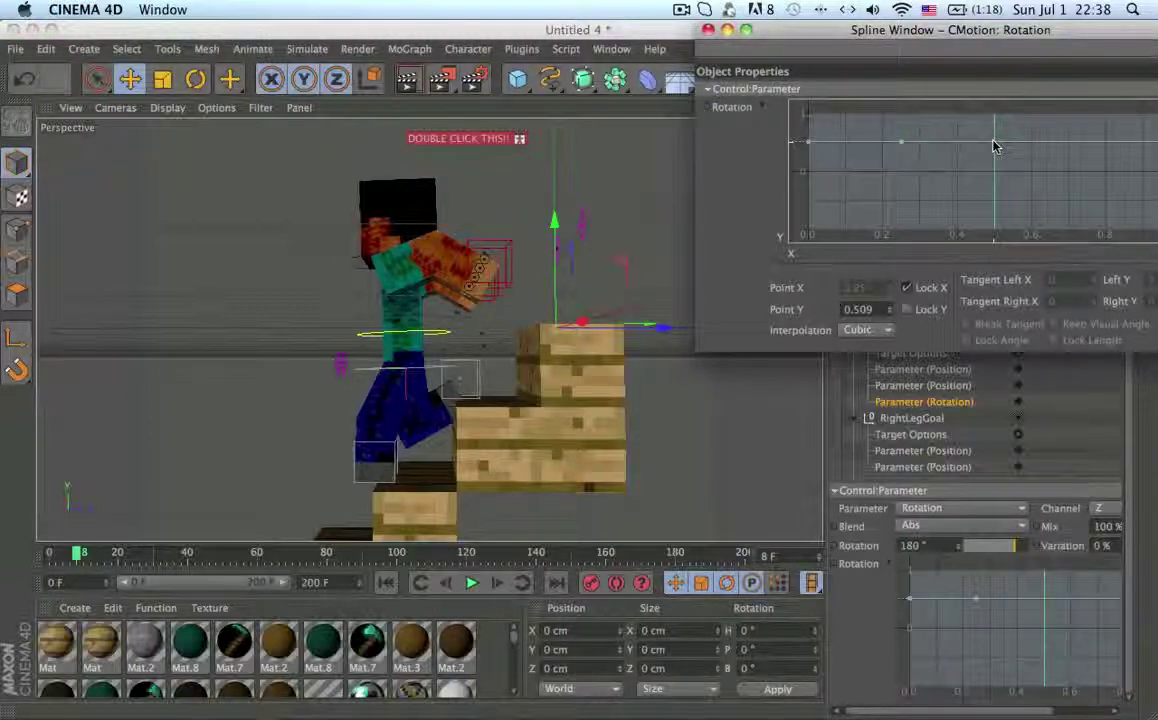
{"action": "left_click", "coordinate": [993, 147], "text": "ctrl"}
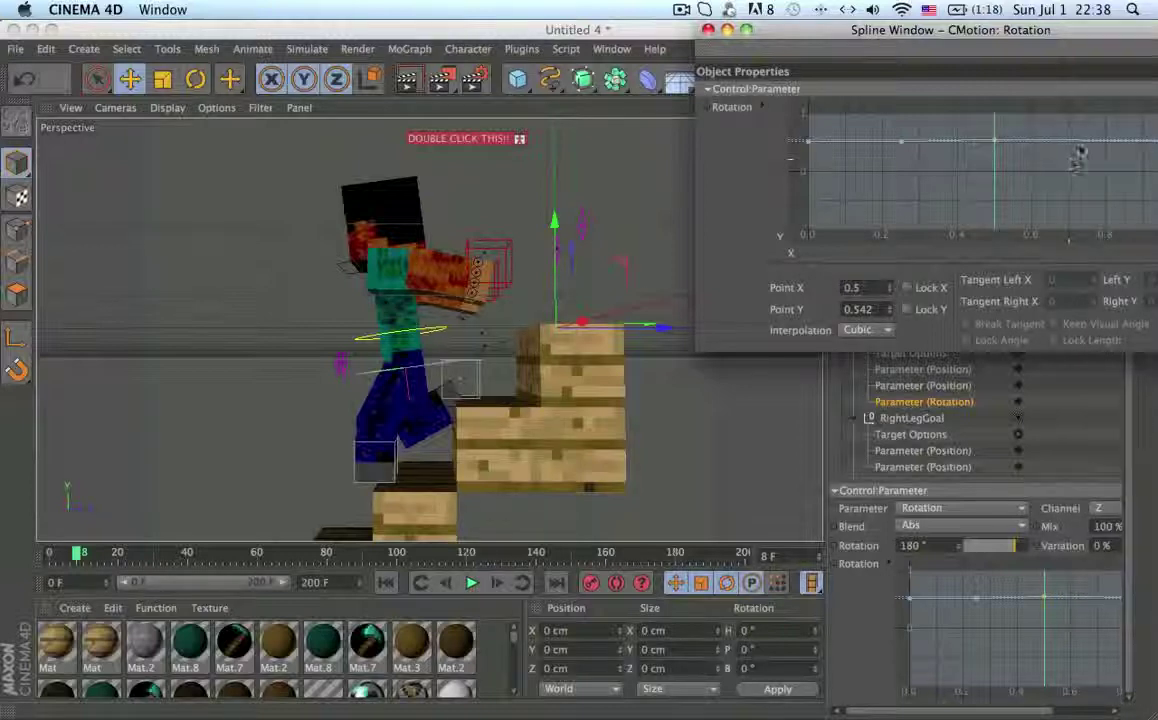
- Add another Z Rotation curve point at about X 0.747, Y 0.509 for the pose at frame 12
{"action": "mouse_move", "coordinate": [84, 556]}
{"action": "left_mouse_down"}
{"action": "mouse_move", "coordinate": [103, 556]}
{"action": "mouse_move", "coordinate": [91, 557]}
{"action": "left_mouse_up"}
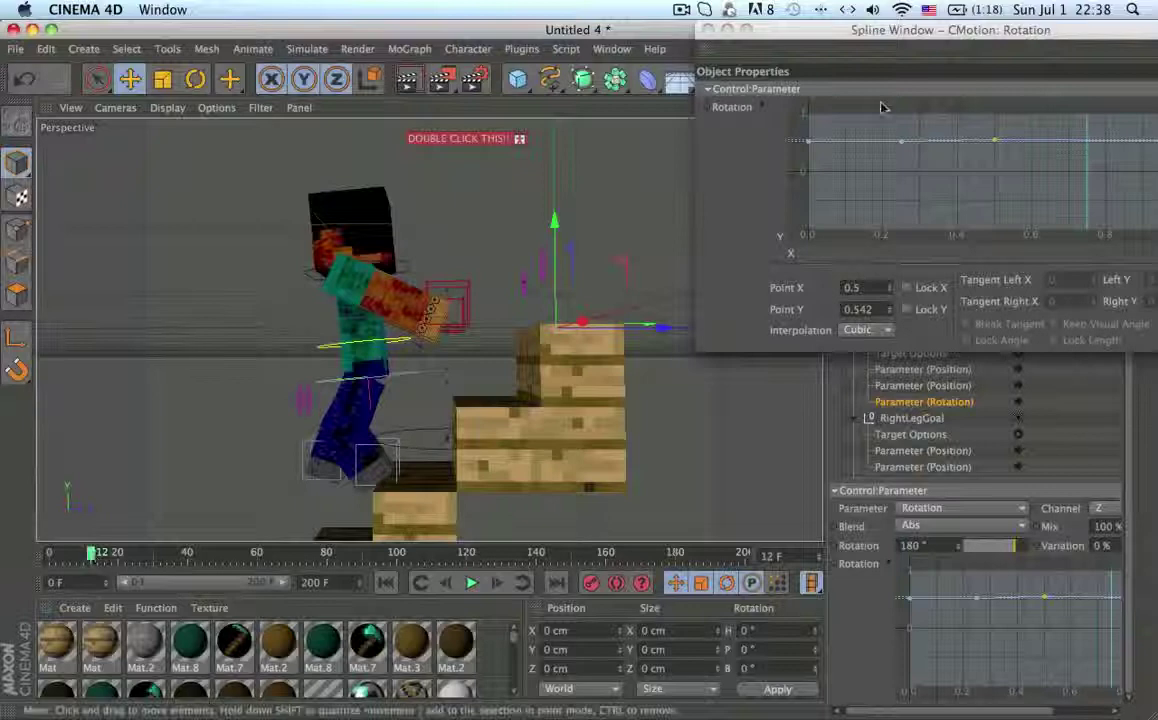
{"action": "left_click", "coordinate": [1090, 142]}
{"action": "left_click_drag", "start_coordinate": [1088, 138], "coordinate": [1086, 140], "text": "ctrl"}
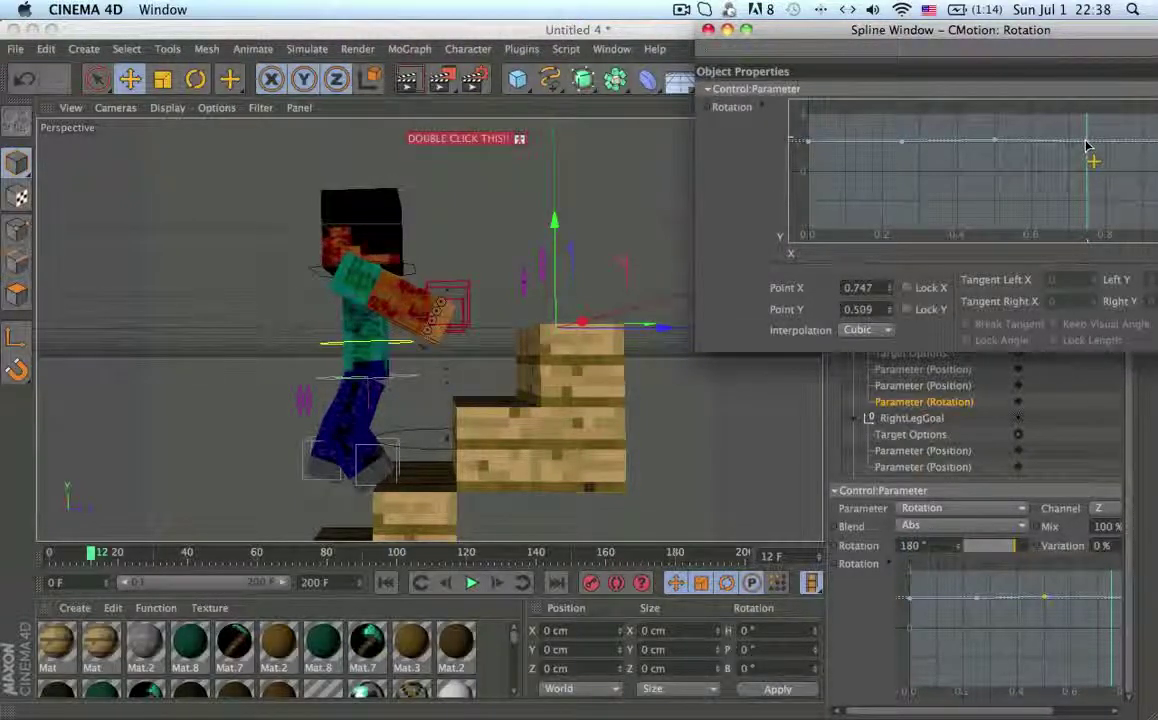
- Play the stair climb from frame 0 with the staircase in view, and return to frame 0 to inspect the pose
{"action": "left_click_drag", "start_coordinate": [380, 382], "coordinate": [416, 383], "text": "alt"}
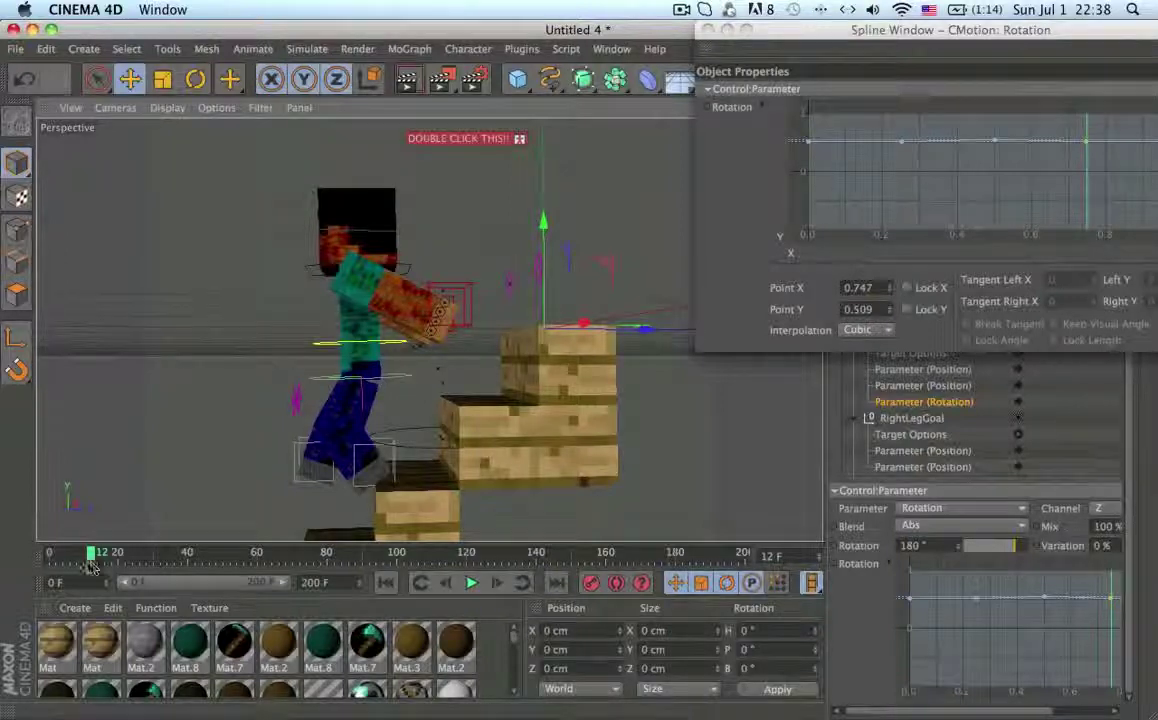
{"action": "left_click_drag", "start_coordinate": [93, 556], "coordinate": [47, 553]}
{"action": "scroll", "coordinate": [400, 372], "scroll_direction": "down", "scroll_amount": 5}
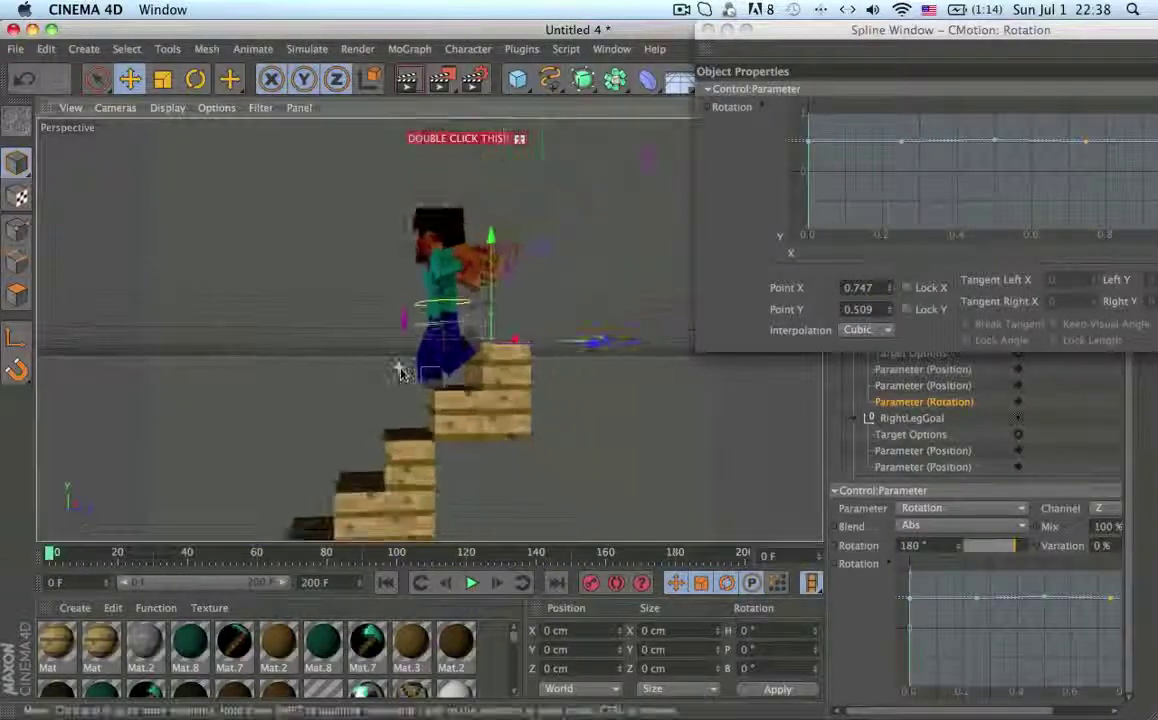
{"action": "left_click", "coordinate": [471, 583]}
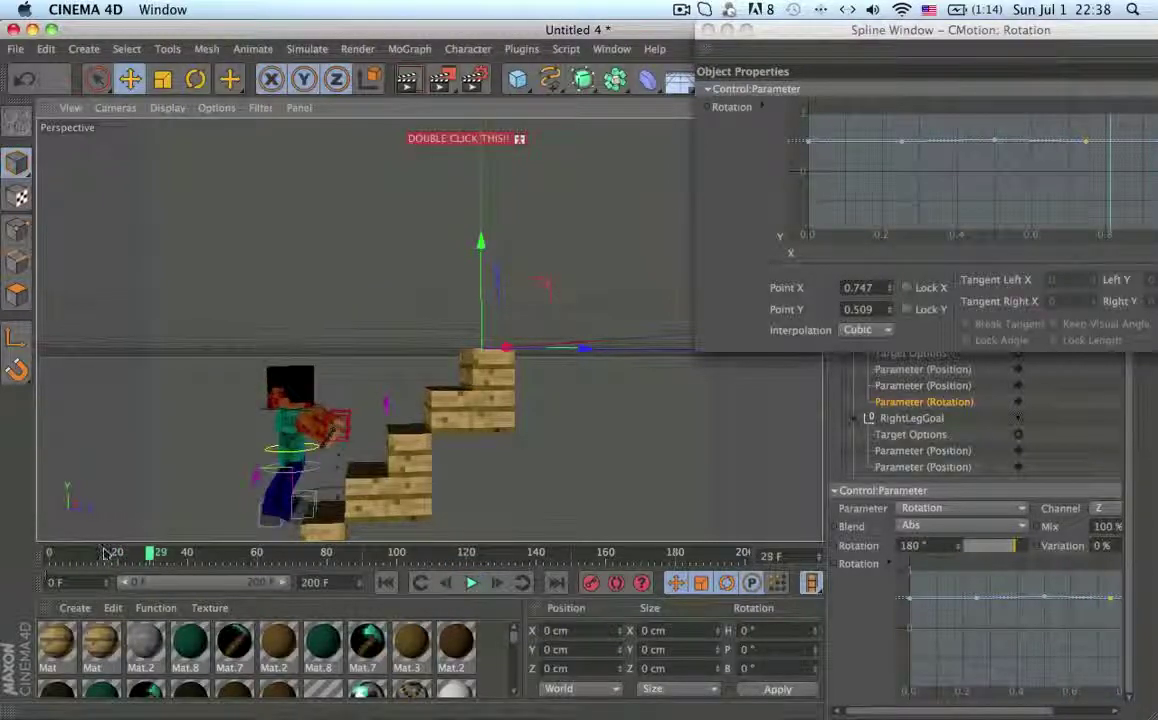
{"action": "left_click_drag", "start_coordinate": [106, 553], "coordinate": [48, 553]}
{"action": "left_click_drag", "start_coordinate": [352, 369], "coordinate": [497, 355], "text": "alt"}
{"action": "scroll", "coordinate": [459, 319], "scroll_direction": "up", "scroll_amount": 4}
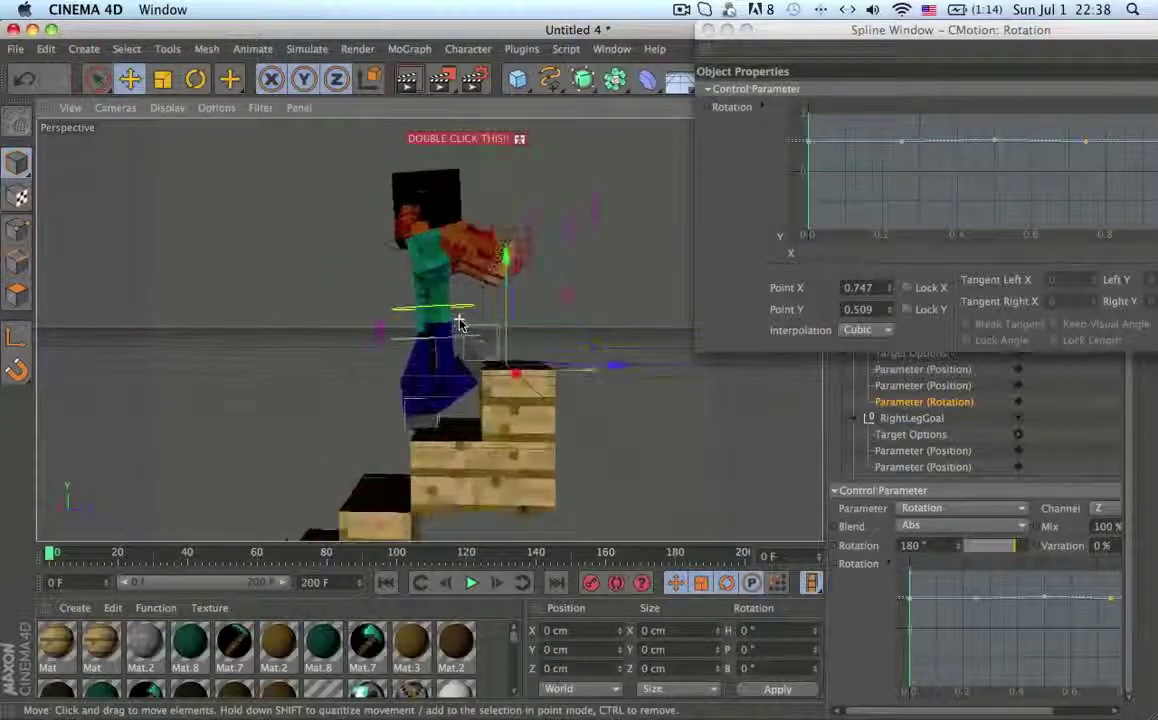
- Collapse the Control entry in the CMotion object list and examine the Position parameters of LegRightPole
{"action": "scroll", "coordinate": [980, 403], "scroll_direction": "up", "scroll_amount": 3}
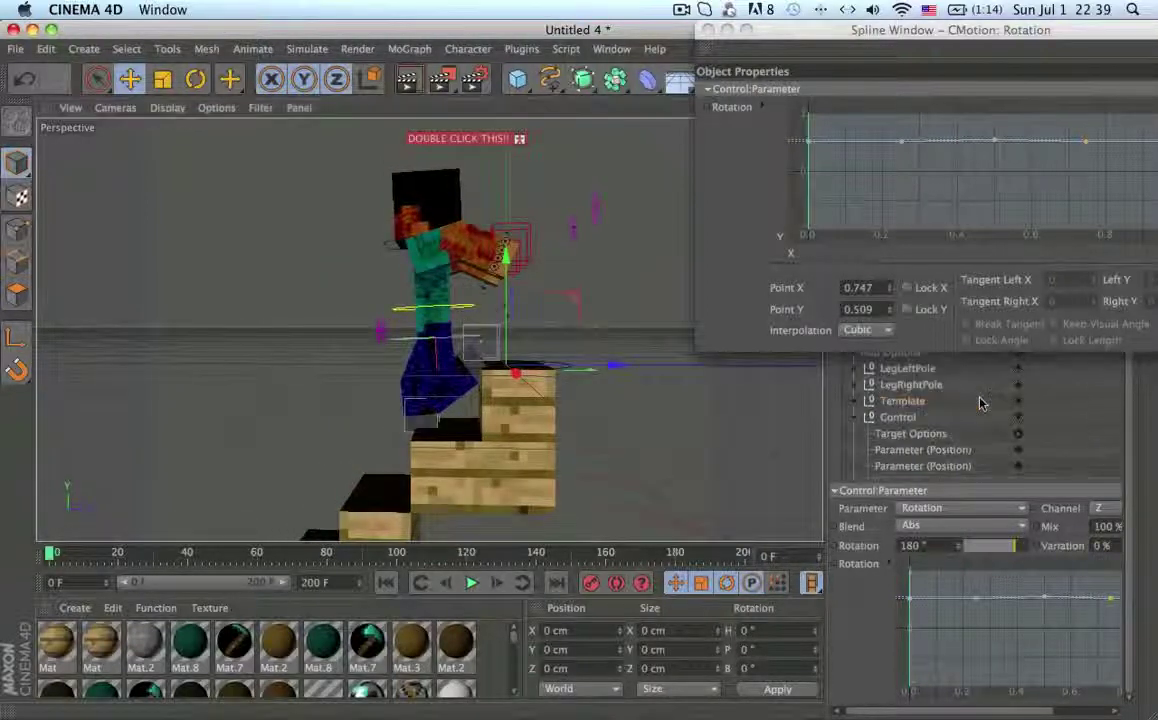
{"action": "left_click", "coordinate": [857, 434]}
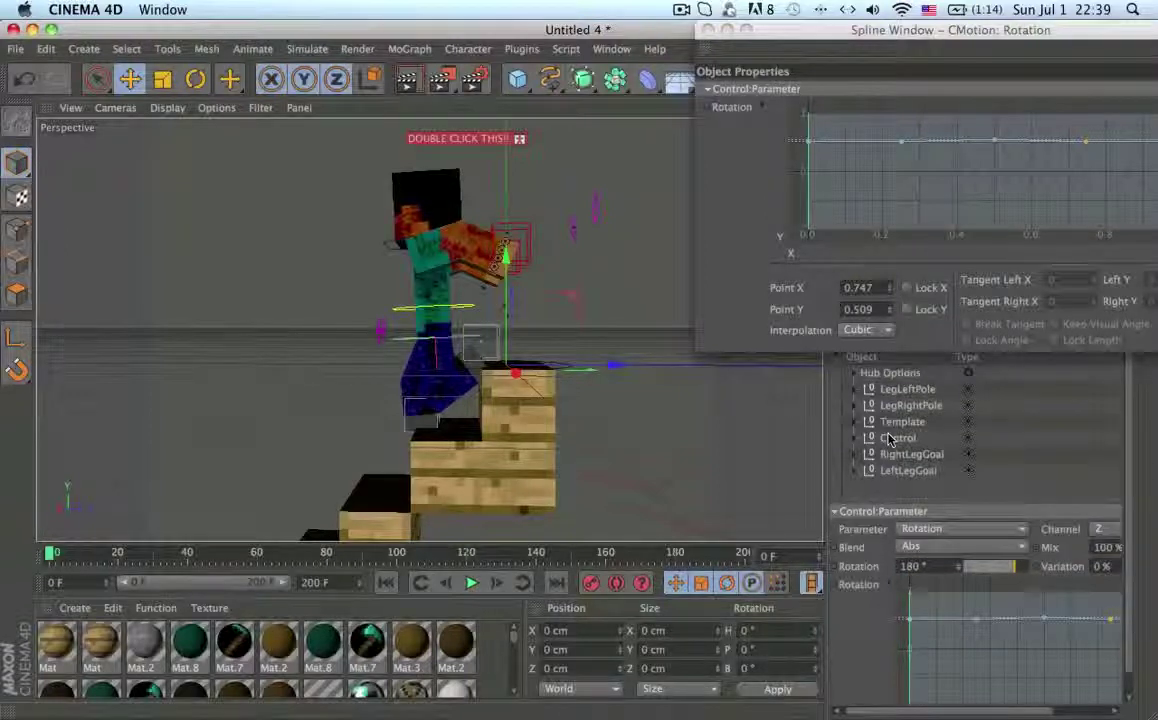
{"action": "left_click", "coordinate": [875, 438]}
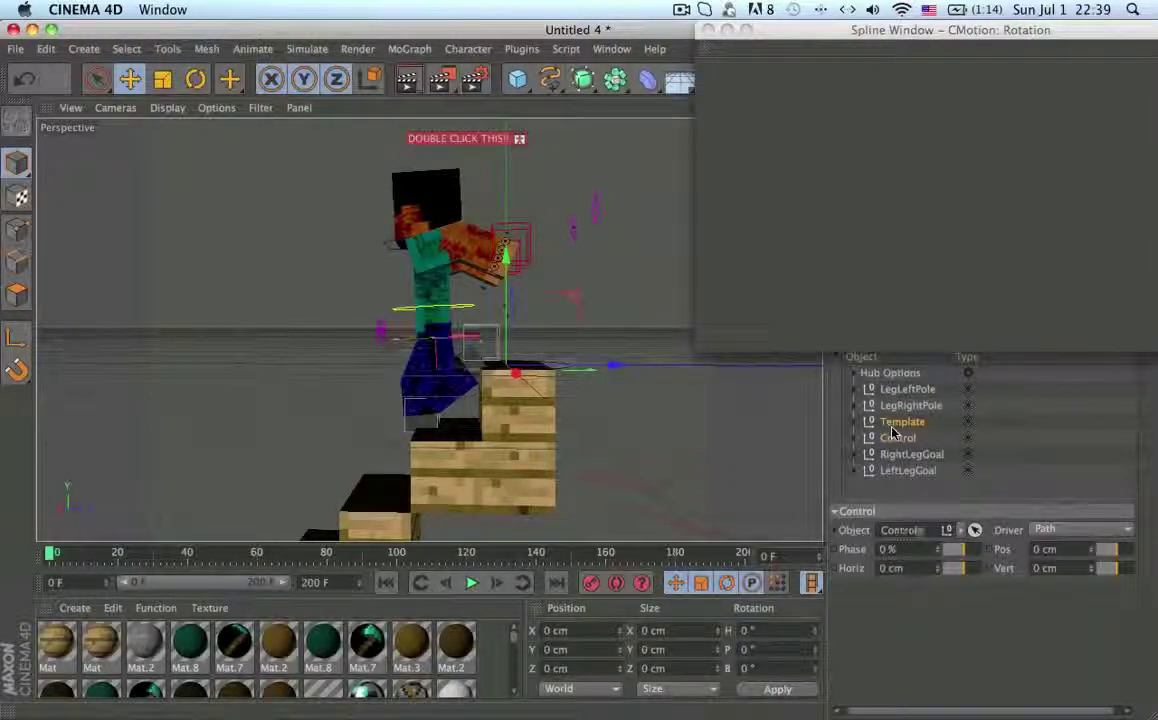
{"action": "left_click", "coordinate": [858, 407]}
{"action": "left_click", "coordinate": [922, 438]}
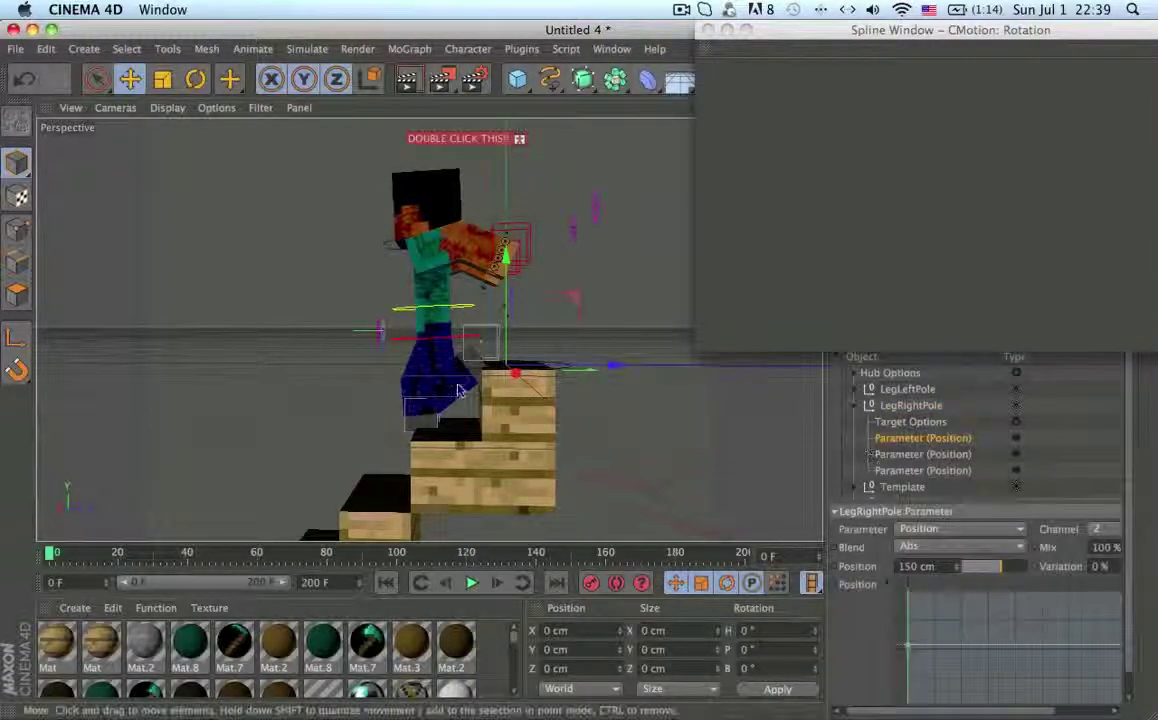
{"action": "left_click_drag", "start_coordinate": [700, 340], "coordinate": [520, 345], "text": "alt"}
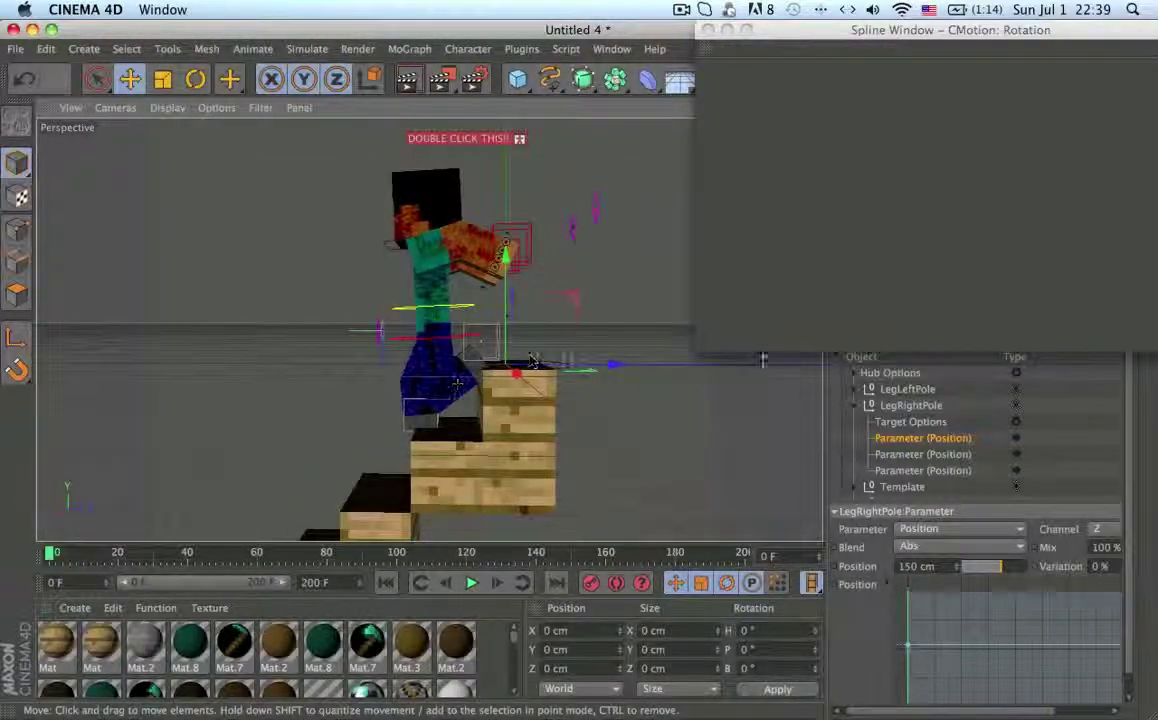
{"action": "left_click", "coordinate": [913, 456]}
{"action": "left_click", "coordinate": [869, 405]}
{"action": "left_click", "coordinate": [856, 405]}
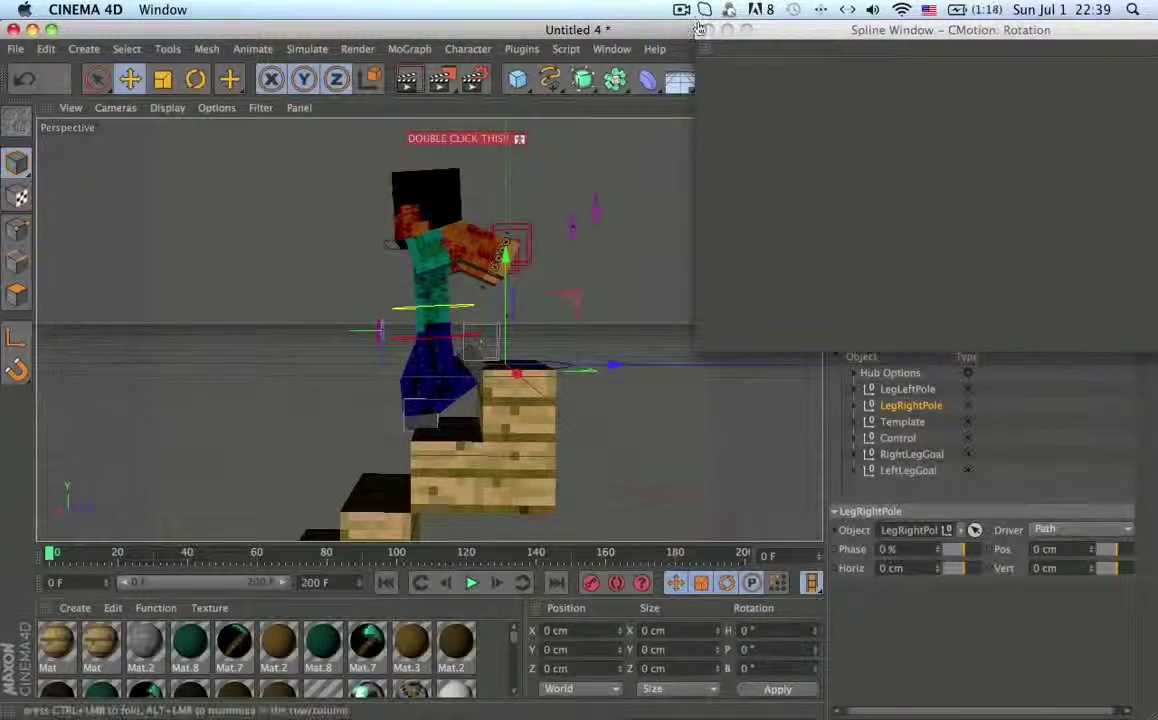
- Close the spline window and save the scene to the Desktop as BLAA
{"action": "left_click", "coordinate": [709, 30]}
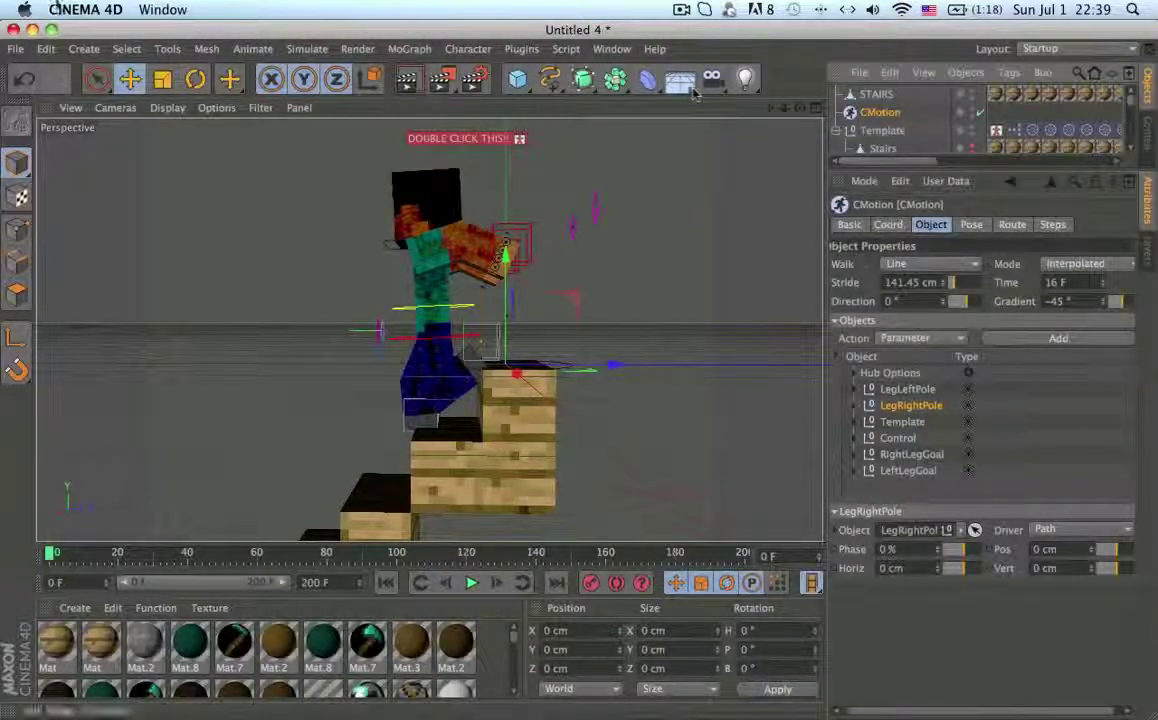
{"action": "left_click", "coordinate": [15, 48]}
{"action": "left_click", "coordinate": [85, 191]}
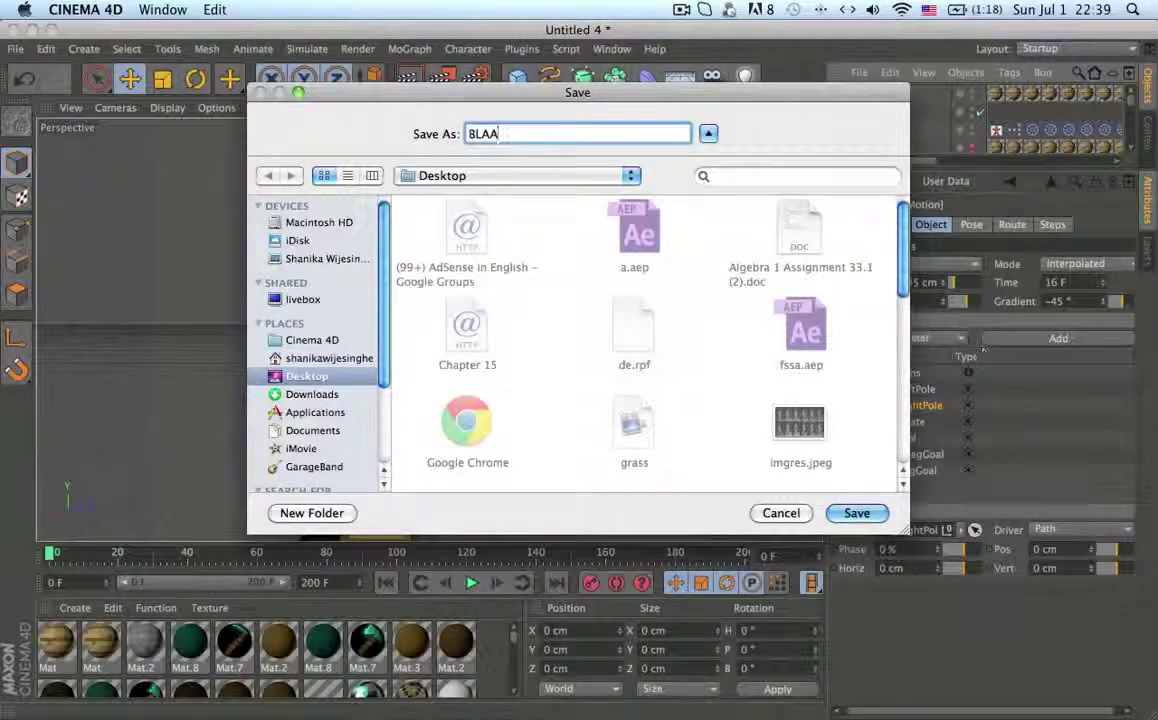
{"action": "left_click", "coordinate": [856, 513]}
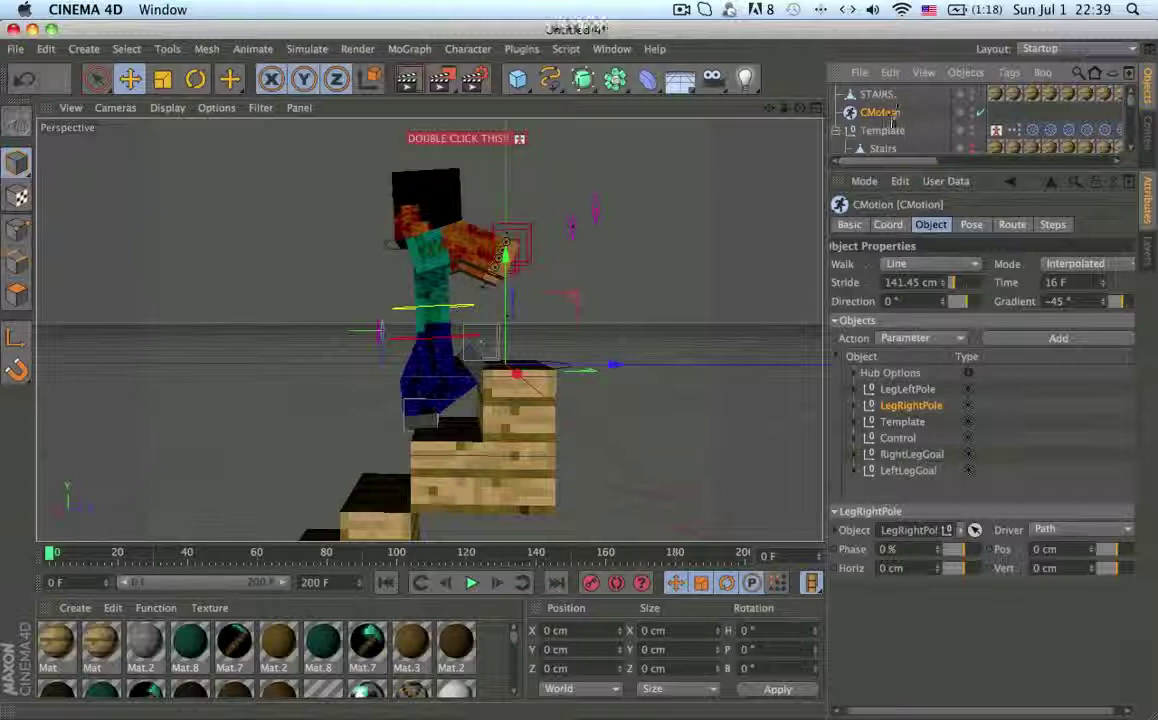
- Add the ArmLeftPole and ArmRightPole nulls from the character's hierarchy to the end of the CMotion object list
{"action": "scroll", "coordinate": [884, 148], "scroll_direction": "down", "scroll_amount": 5}
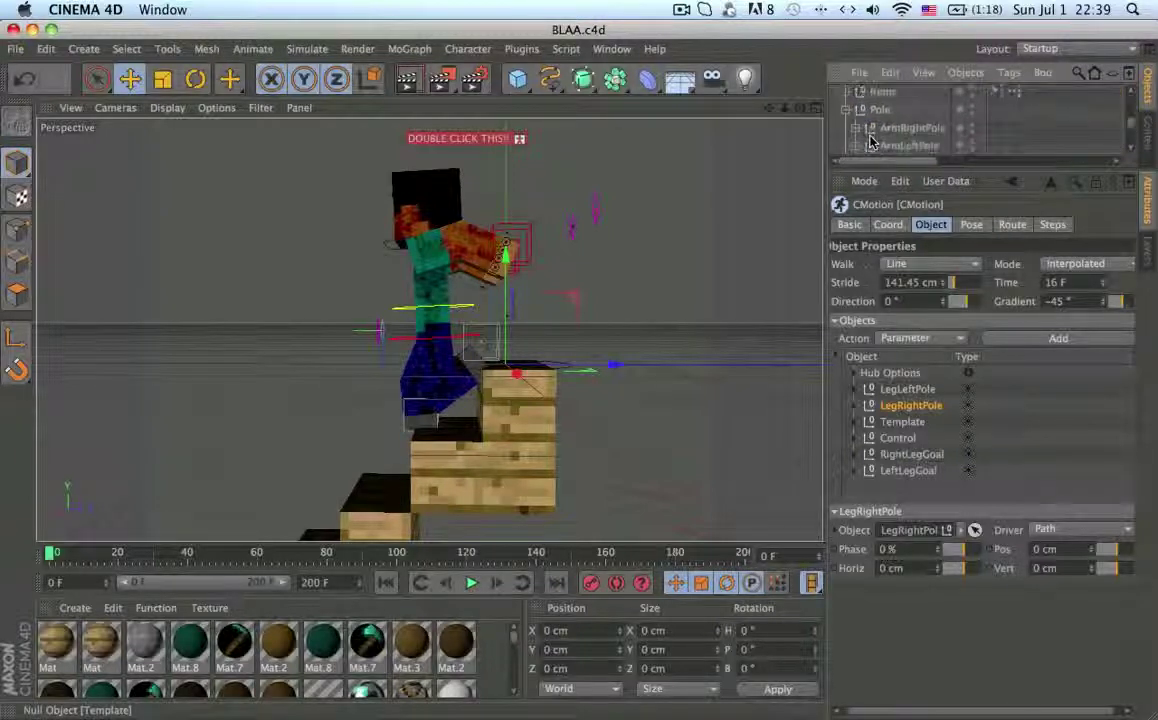
{"action": "scroll", "coordinate": [872, 140], "scroll_direction": "up", "scroll_amount": 5}
{"action": "scroll", "coordinate": [870, 138], "scroll_direction": "down", "scroll_amount": 4}
{"action": "scroll", "coordinate": [870, 138], "scroll_direction": "up", "scroll_amount": 4}
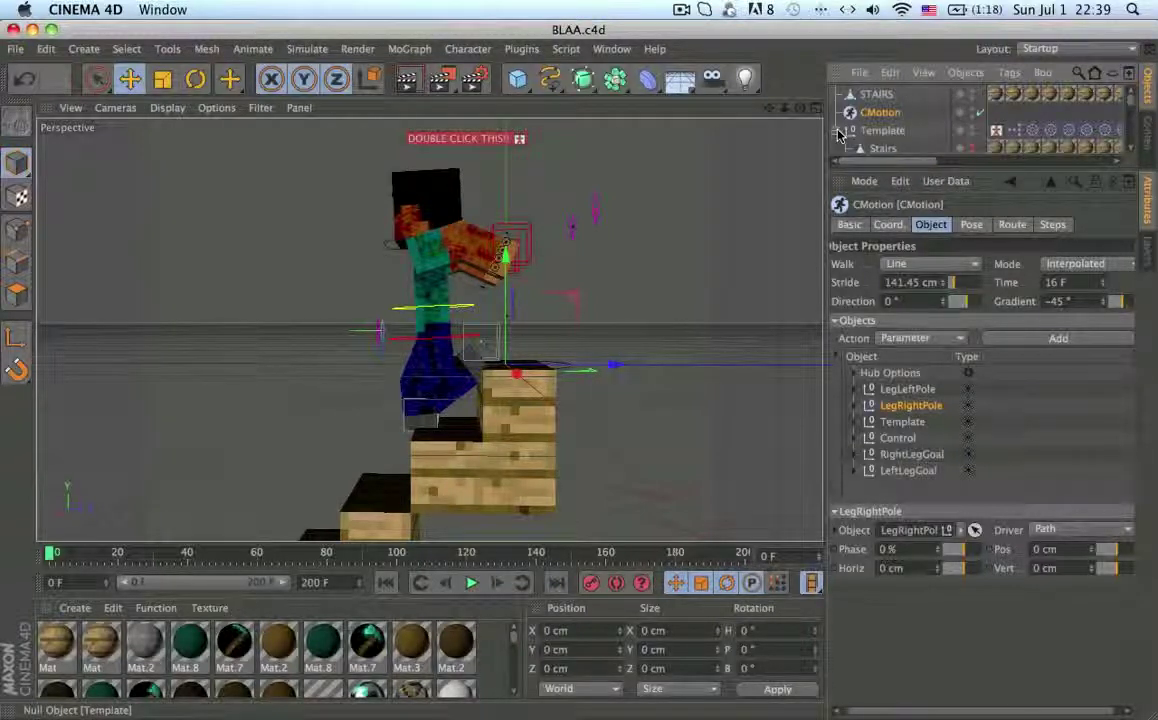
{"action": "scroll", "coordinate": [899, 150], "scroll_direction": "down", "scroll_amount": 5}
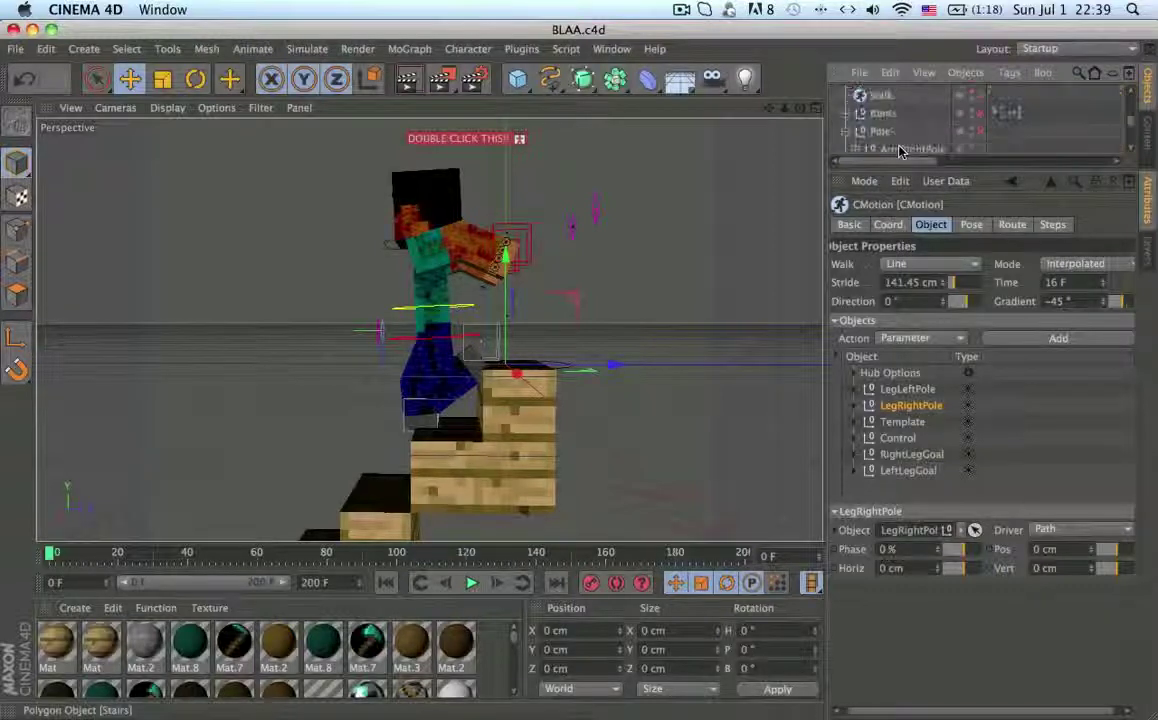
{"action": "scroll", "coordinate": [899, 150], "scroll_direction": "up", "scroll_amount": 5}
{"action": "scroll", "coordinate": [899, 150], "scroll_direction": "down", "scroll_amount": 4}
{"action": "scroll", "coordinate": [899, 150], "scroll_direction": "down", "scroll_amount": 2}
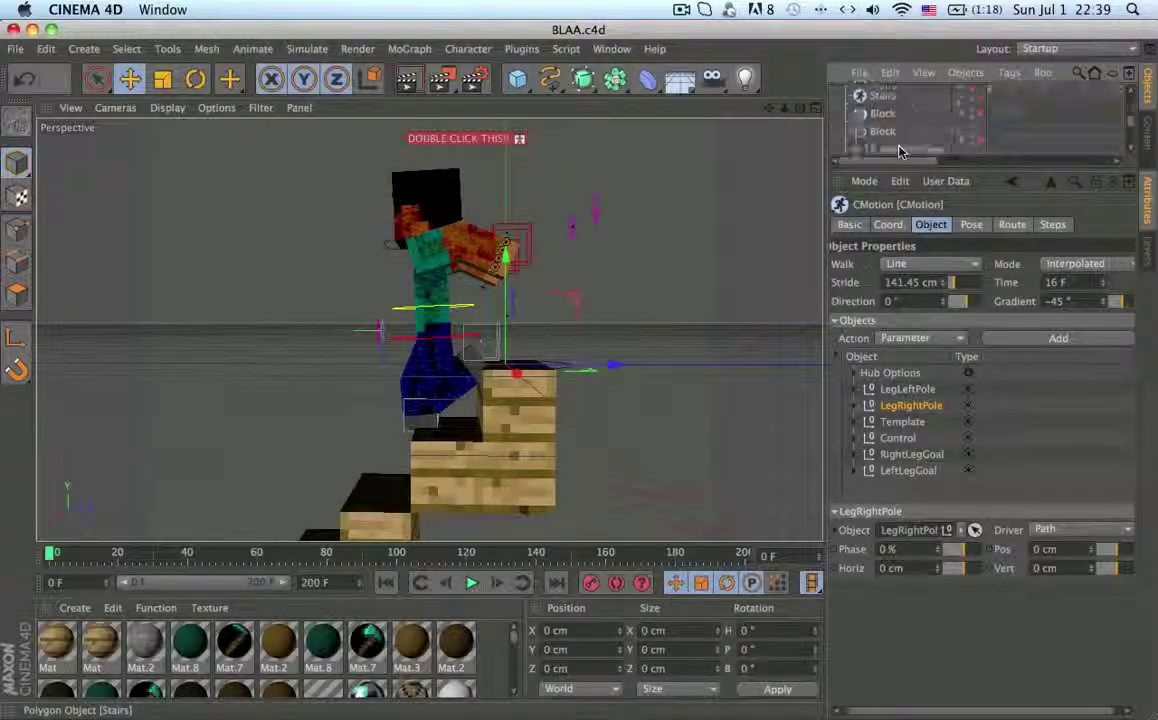
{"action": "scroll", "coordinate": [899, 150], "scroll_direction": "up", "scroll_amount": 3}
{"action": "scroll", "coordinate": [899, 150], "scroll_direction": "down", "scroll_amount": 3}
{"action": "scroll", "coordinate": [899, 150], "scroll_direction": "up", "scroll_amount": 4}
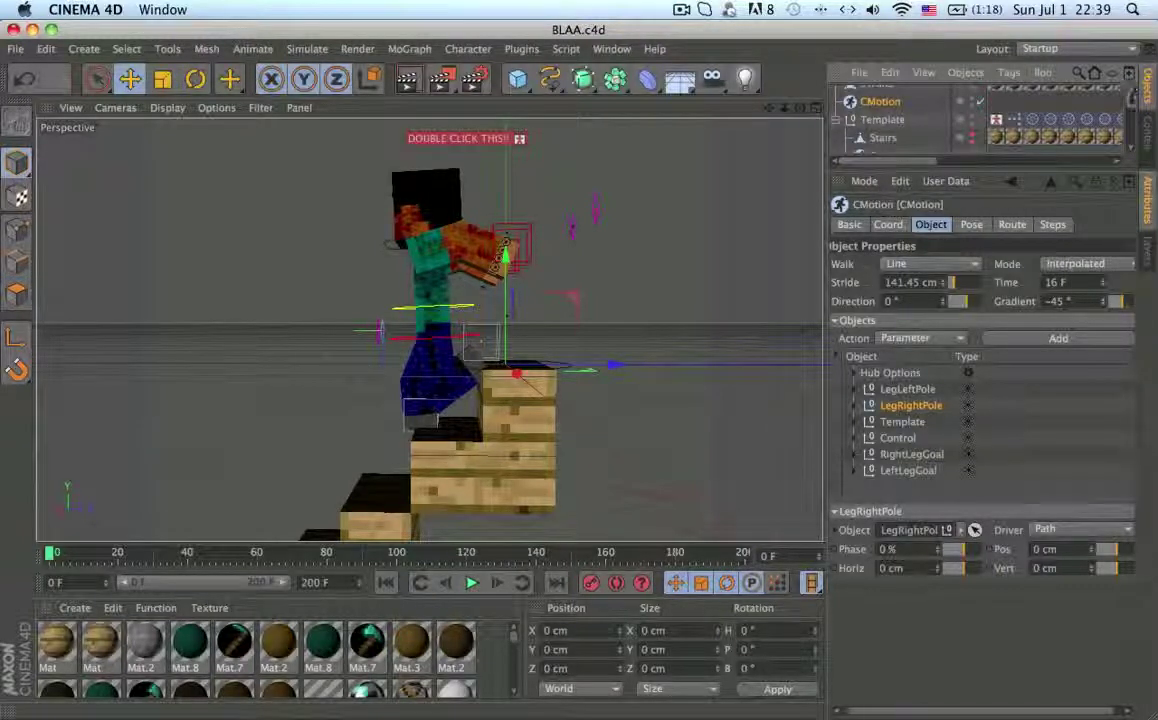
{"action": "scroll", "coordinate": [1133, 135], "scroll_direction": "down", "scroll_amount": 6}
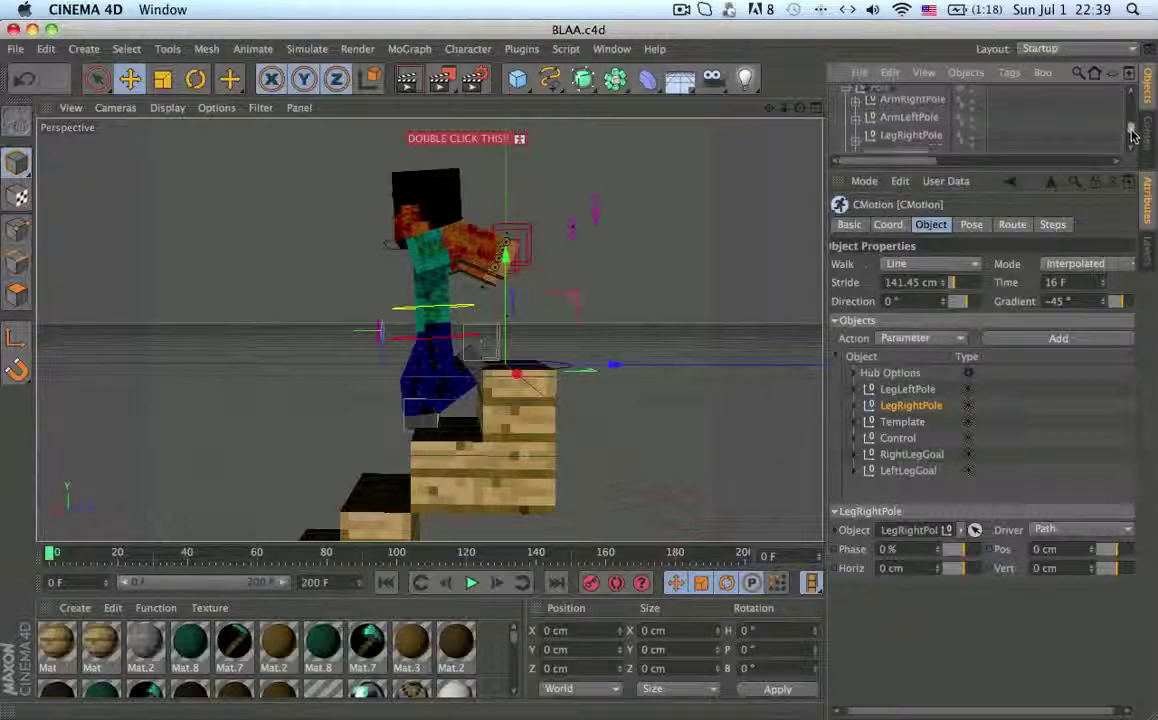
{"action": "mouse_move", "coordinate": [1133, 135]}
{"action": "left_mouse_down"}
{"action": "mouse_move", "coordinate": [1136, 104]}
{"action": "mouse_move", "coordinate": [1134, 129]}
{"action": "left_mouse_up"}
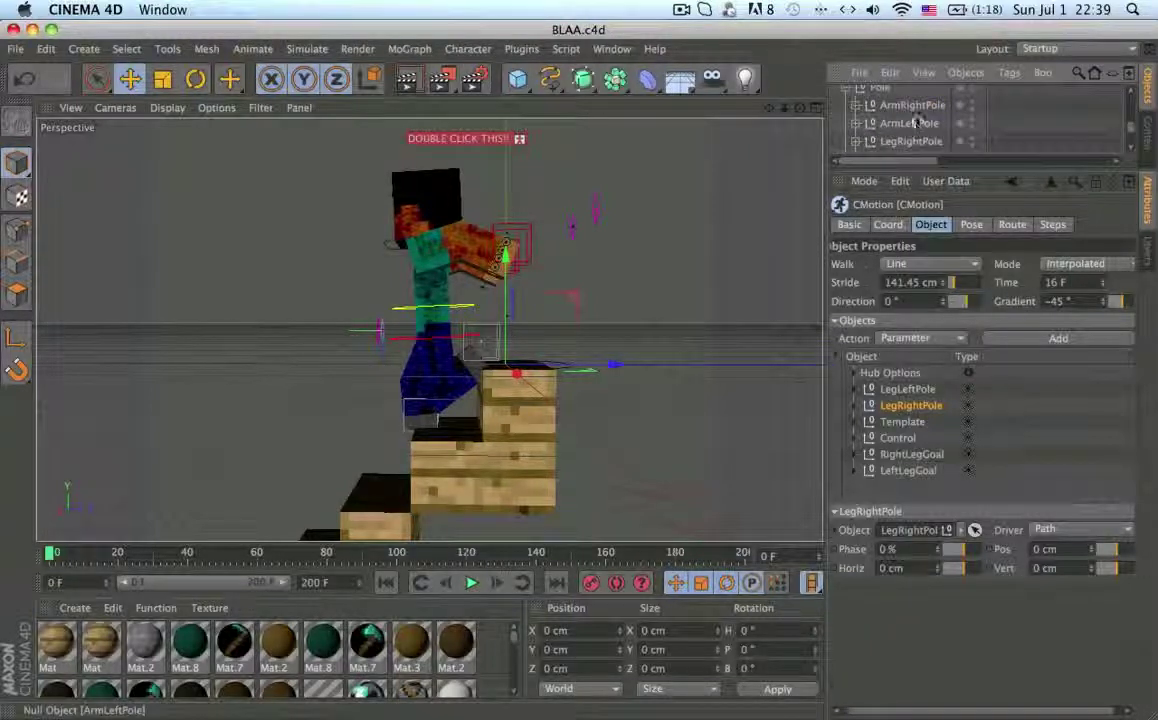
{"action": "left_click", "coordinate": [912, 106]}
{"action": "key", "text": "super+z"}
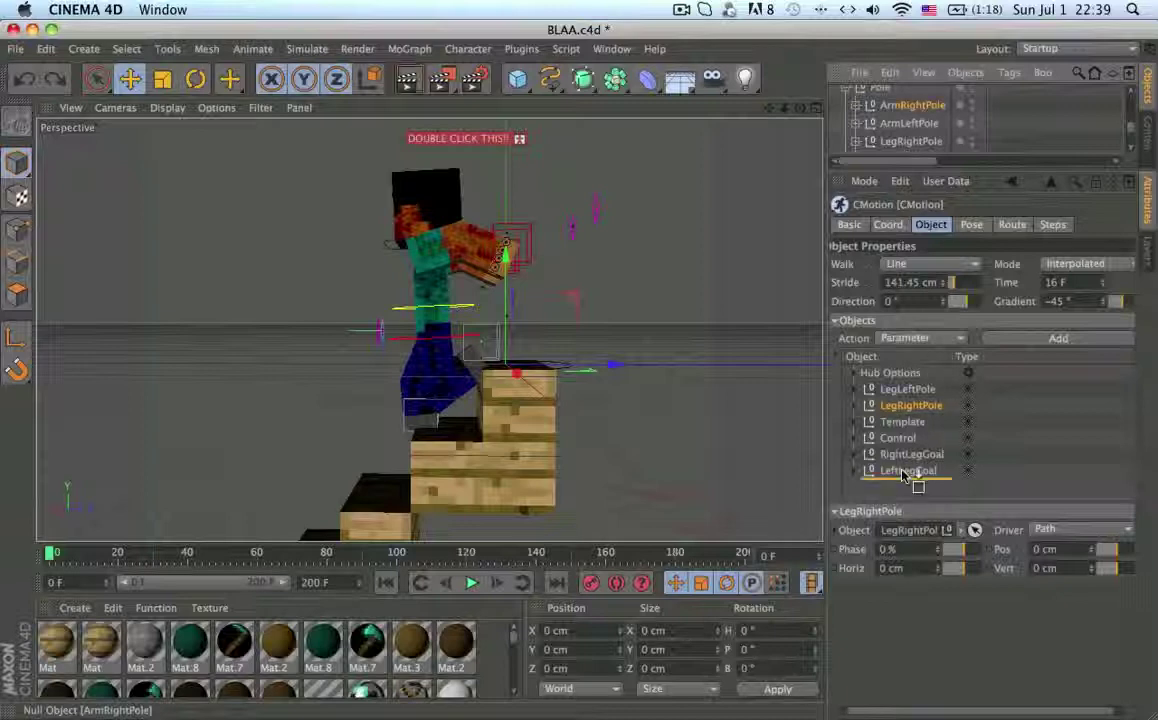
{"action": "mouse_move", "coordinate": [904, 475]}
{"action": "left_mouse_down"}
{"action": "mouse_move", "coordinate": [912, 512]}
{"action": "mouse_move", "coordinate": [908, 478]}
{"action": "mouse_move", "coordinate": [893, 483]}
{"action": "left_mouse_up"}
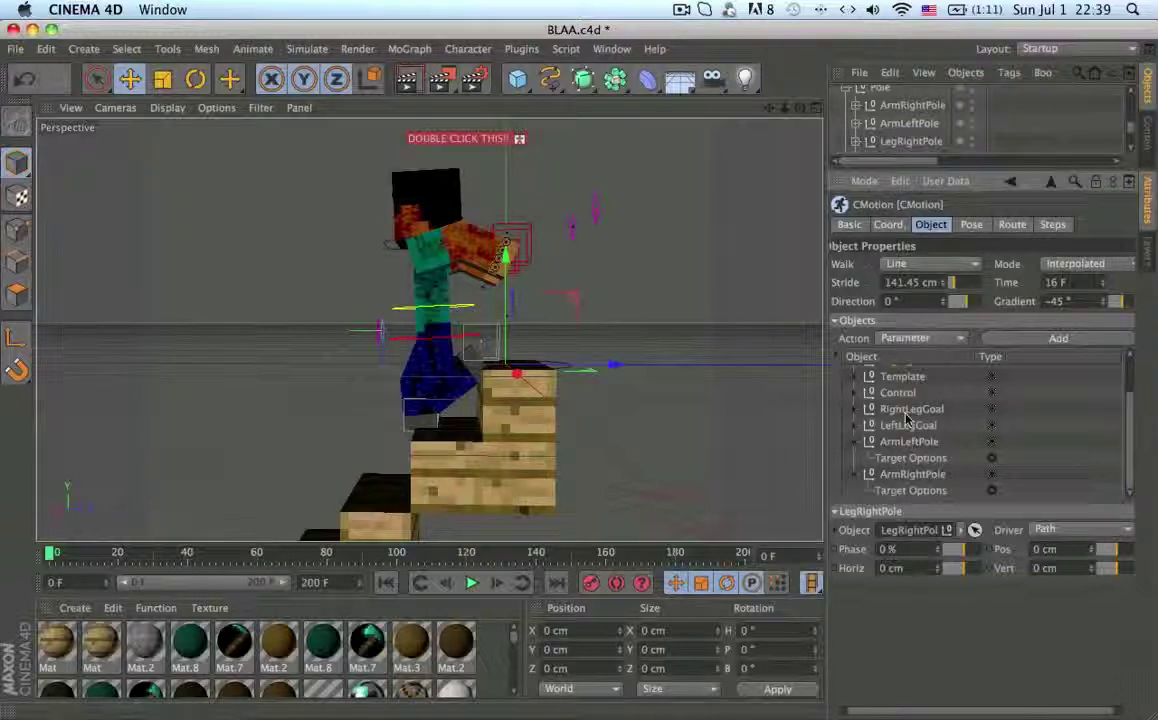
- Copy both Position parameters of RightLegGoal in the CMotion object list
{"action": "scroll", "coordinate": [906, 405], "scroll_direction": "up", "scroll_amount": 2}
{"action": "scroll", "coordinate": [906, 405], "scroll_direction": "down", "scroll_amount": 2}
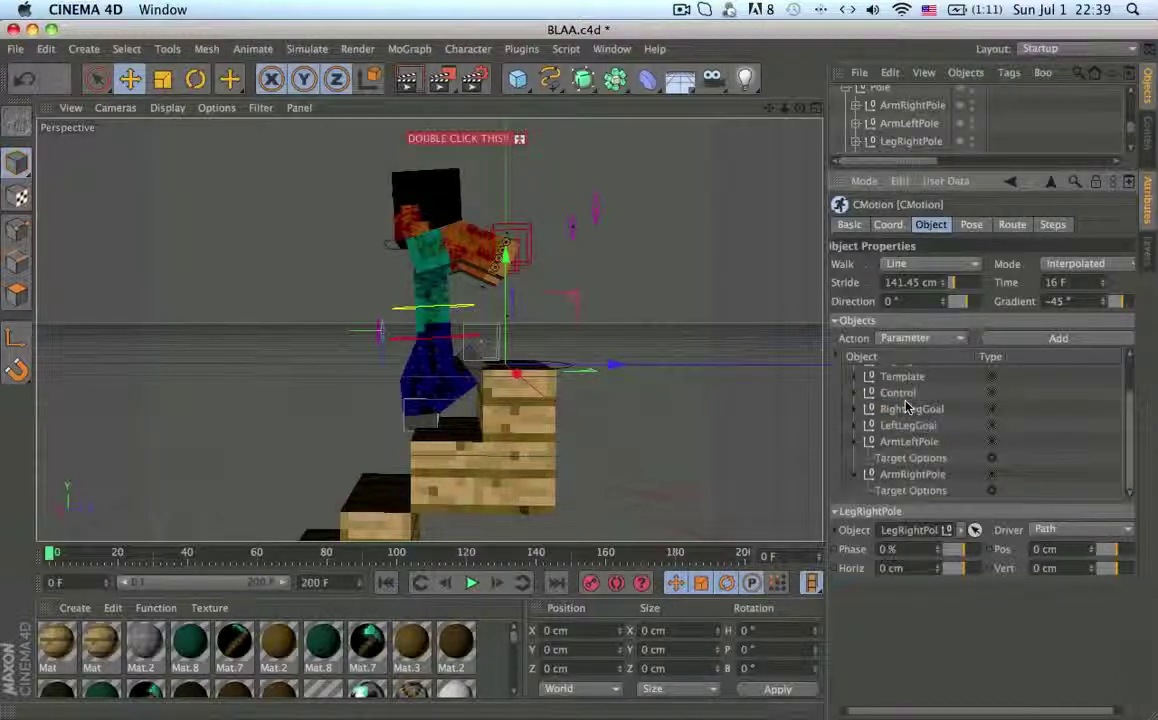
{"action": "left_click", "coordinate": [855, 410]}
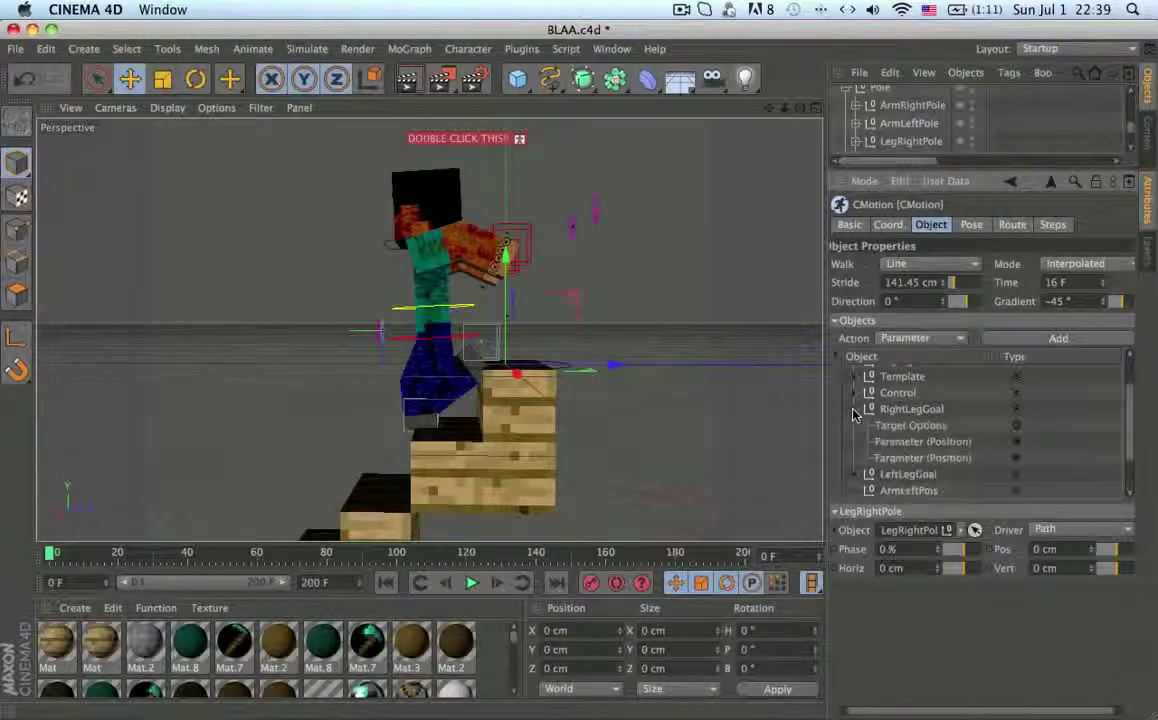
{"action": "left_click", "coordinate": [905, 444]}
{"action": "left_click", "coordinate": [906, 461], "text": "ctrl"}
{"action": "left_click", "coordinate": [926, 538]}
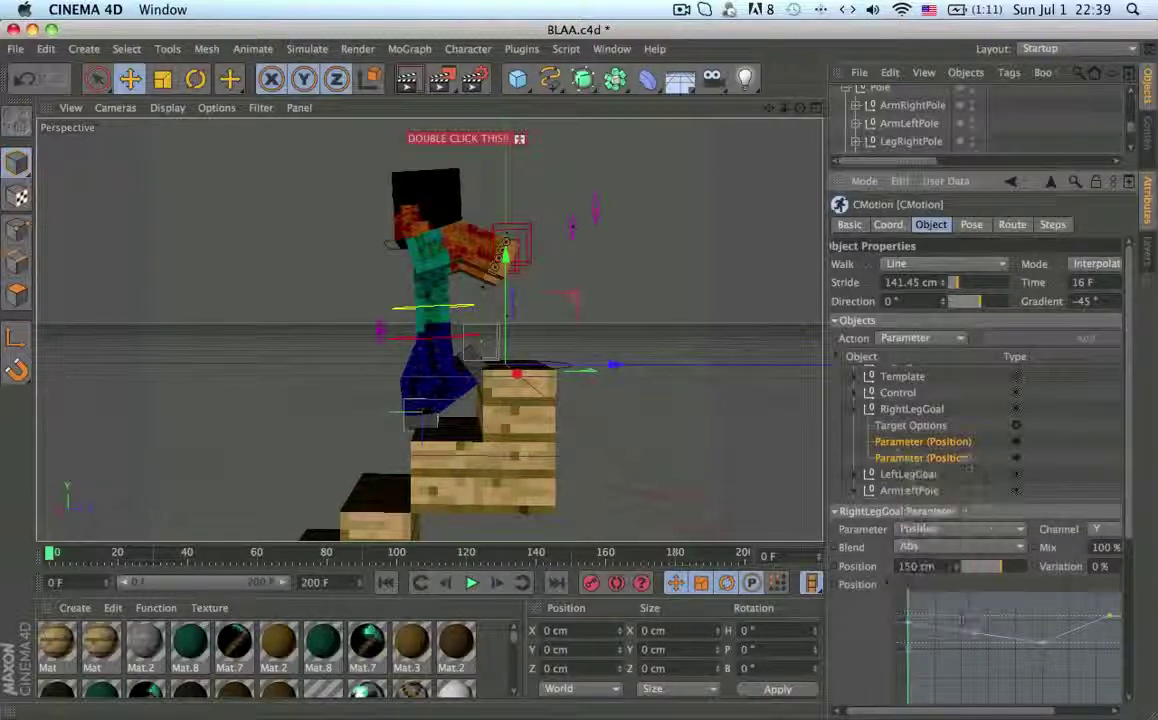
- Try to paste the copied Position parameters onto ArmLeftPole in the CMotion object list
{"action": "left_click", "coordinate": [856, 409]}
{"action": "right_click", "coordinate": [900, 442]}
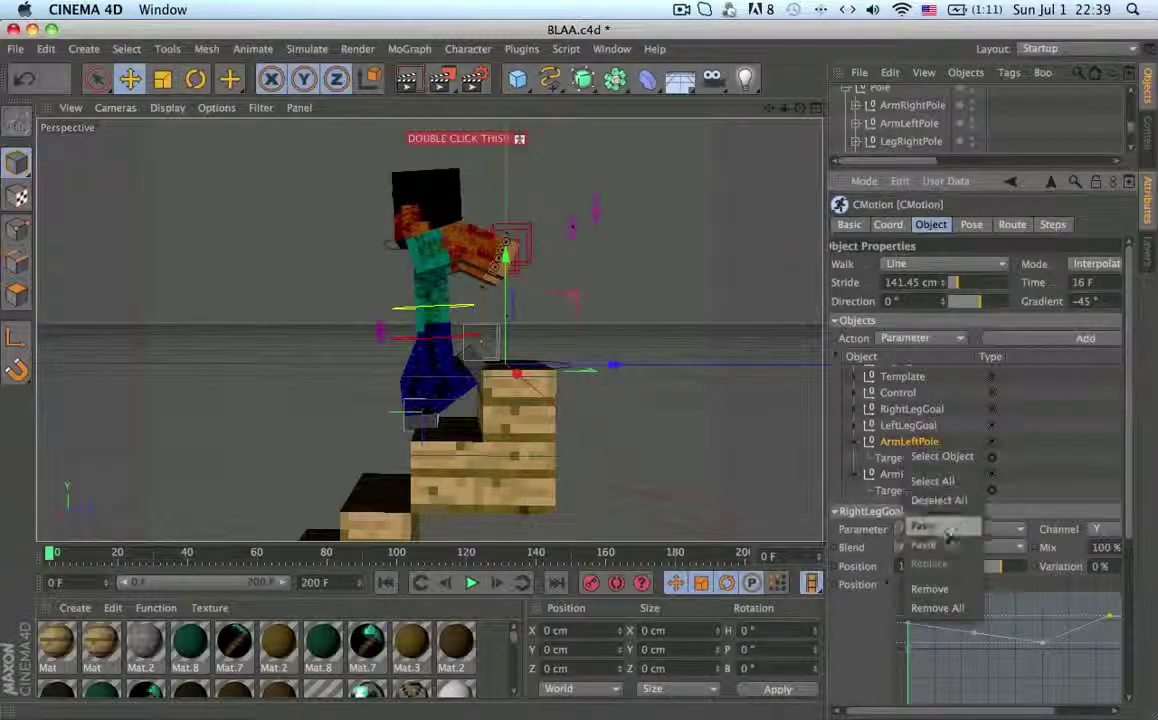
{"action": "left_click", "coordinate": [942, 542]}
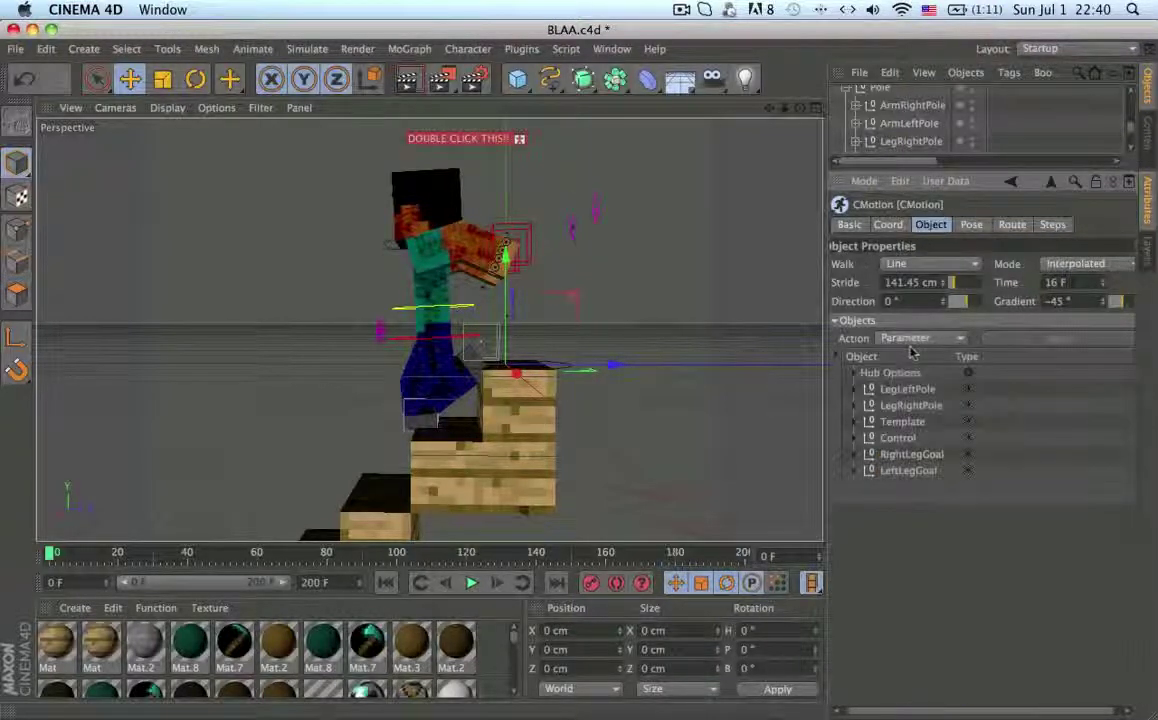
- Add RightArmGoal and LeftArmGoal from the character's Goal group to the beginning of the CMotion object list
{"action": "scroll", "coordinate": [924, 142], "scroll_direction": "up", "scroll_amount": 2}
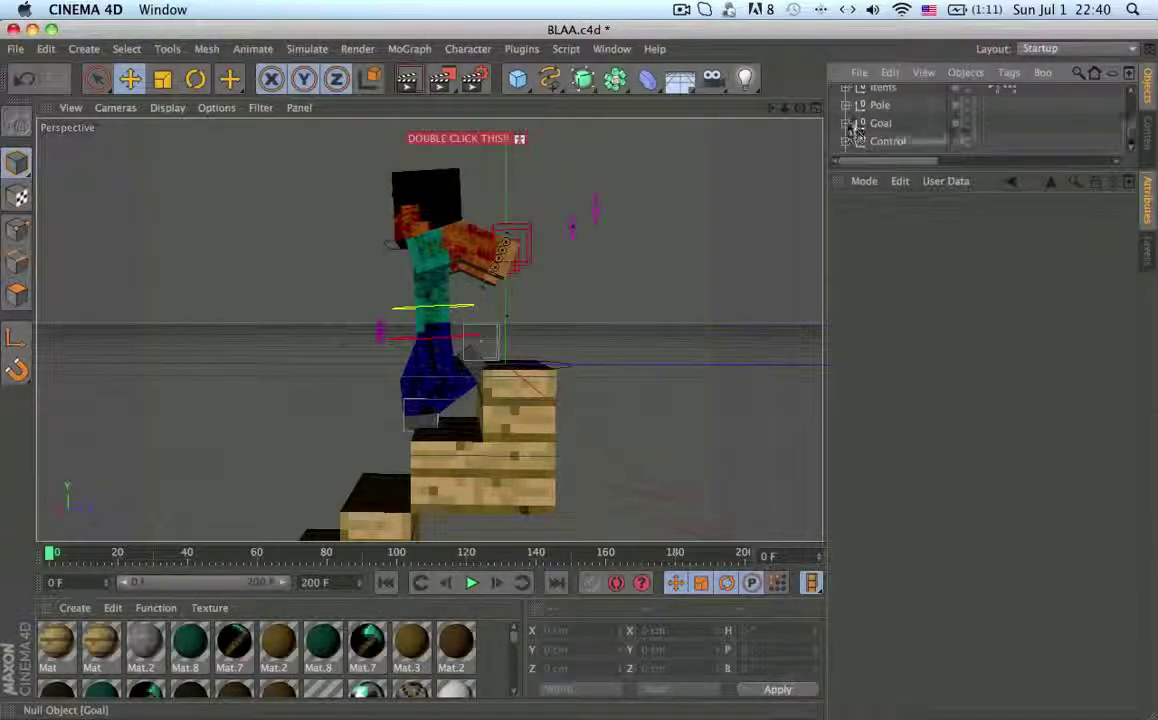
{"action": "left_click", "coordinate": [848, 124]}
{"action": "scroll", "coordinate": [852, 120], "scroll_direction": "down", "scroll_amount": 1}
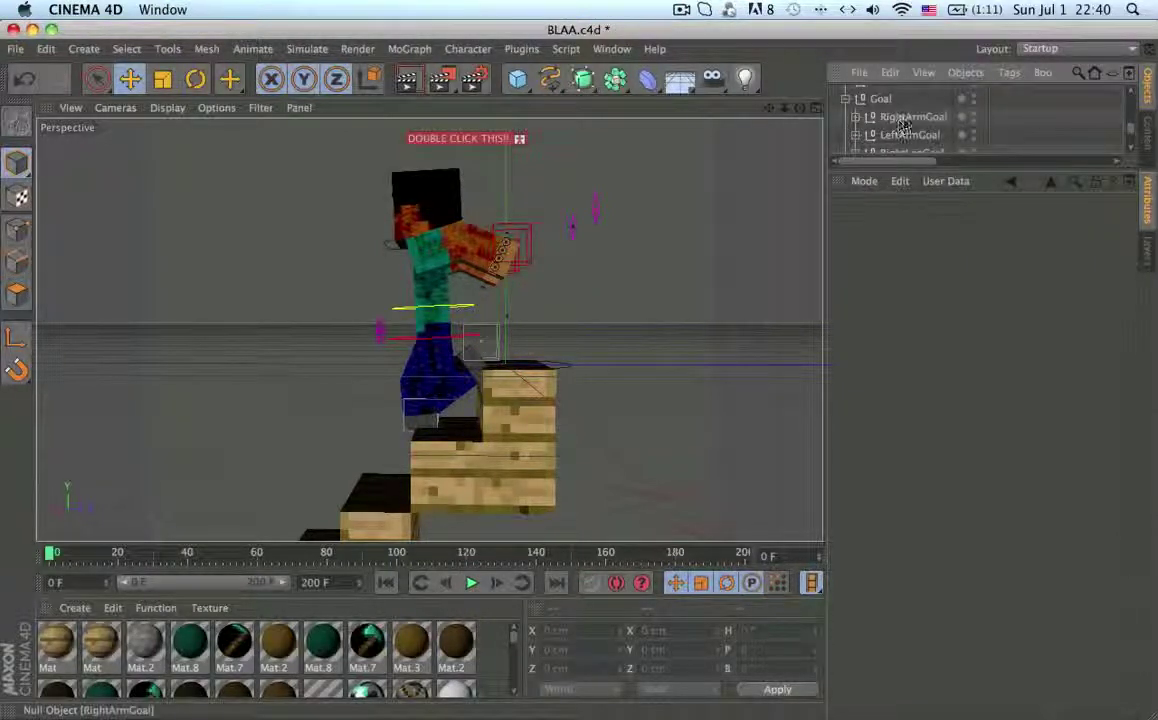
{"action": "scroll", "coordinate": [930, 128], "scroll_direction": "up", "scroll_amount": 3}
{"action": "left_click", "coordinate": [882, 112]}
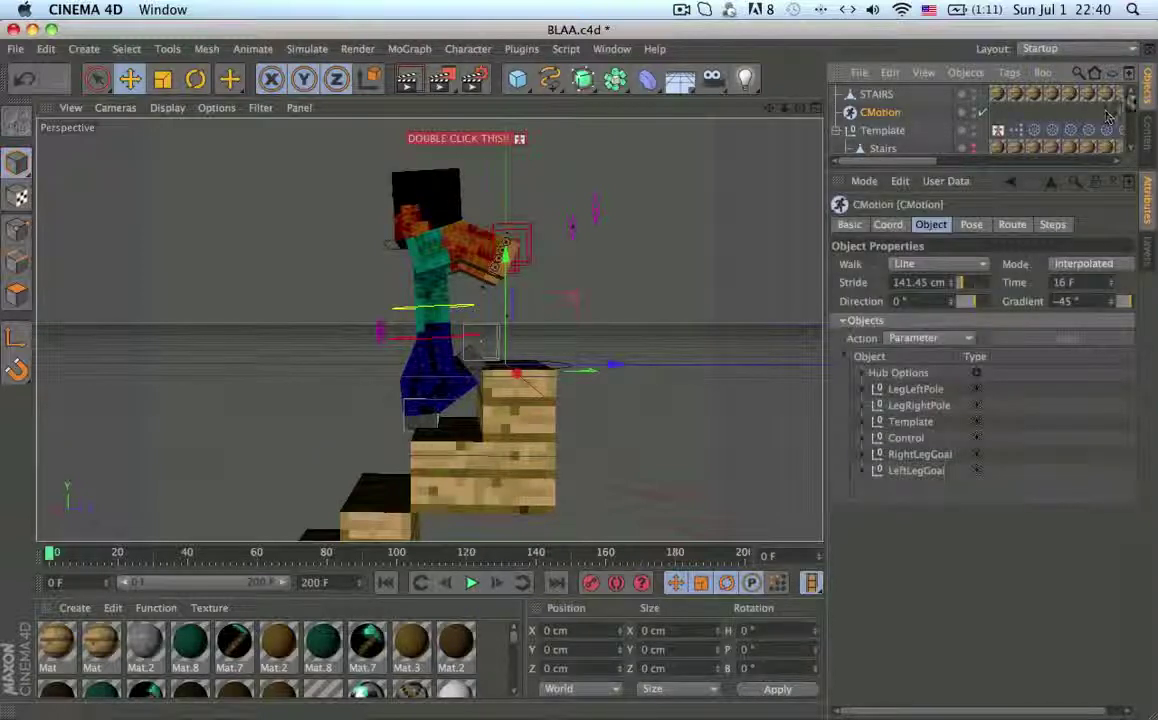
{"action": "scroll", "coordinate": [1000, 120], "scroll_direction": "down", "scroll_amount": 5}
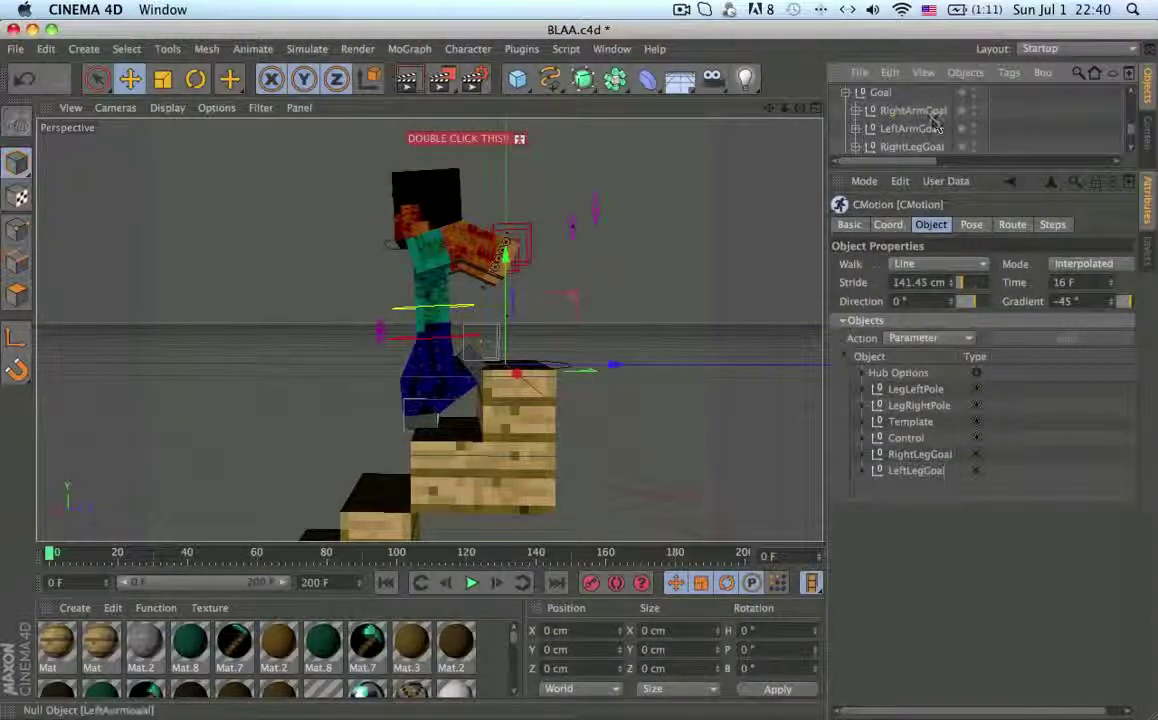
{"action": "left_click_drag", "start_coordinate": [928, 387], "coordinate": [929, 388]}
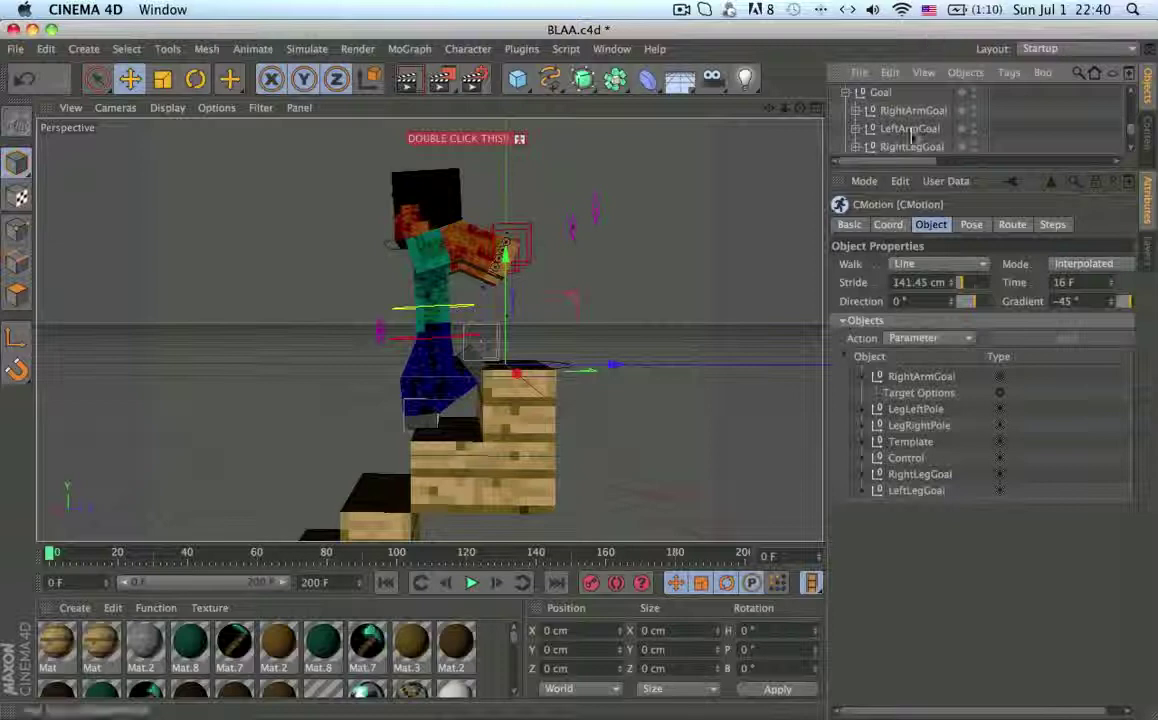
{"action": "left_click_drag", "start_coordinate": [912, 138], "coordinate": [923, 388]}
- Paste the copied leg Position parameters onto both LeftArmGoal and RightArmGoal in the CMotion object list
{"action": "right_click", "coordinate": [924, 388]}
{"action": "left_click", "coordinate": [945, 485]}
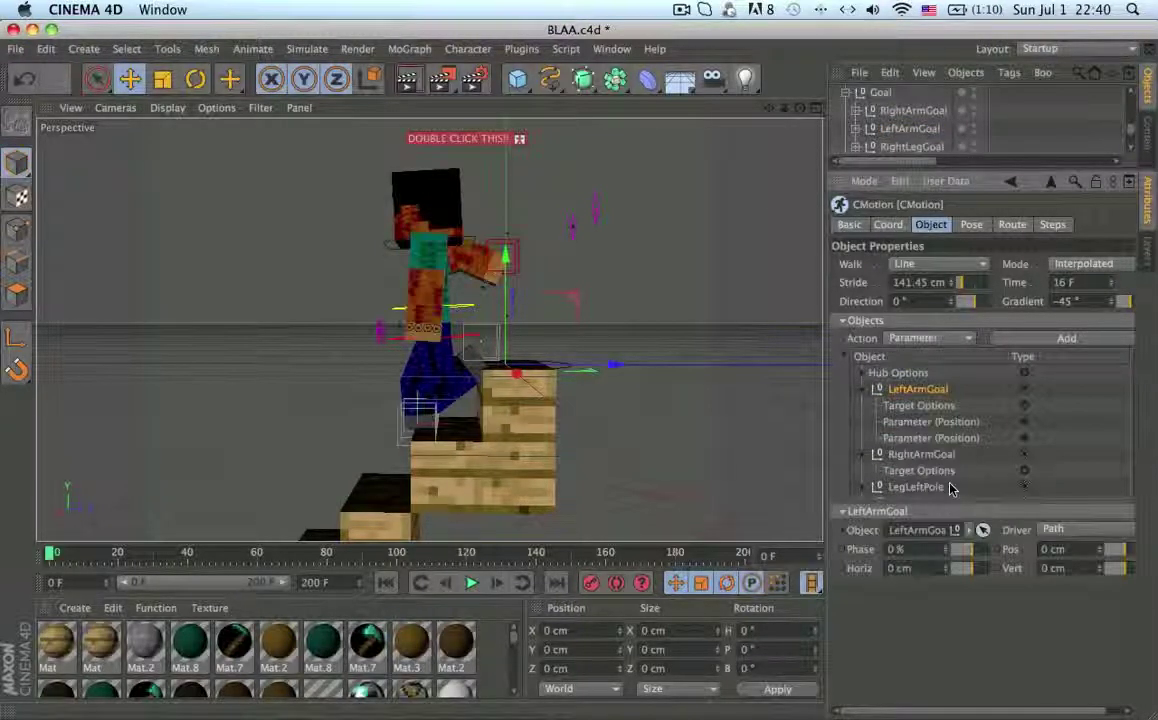
{"action": "right_click", "coordinate": [918, 427]}
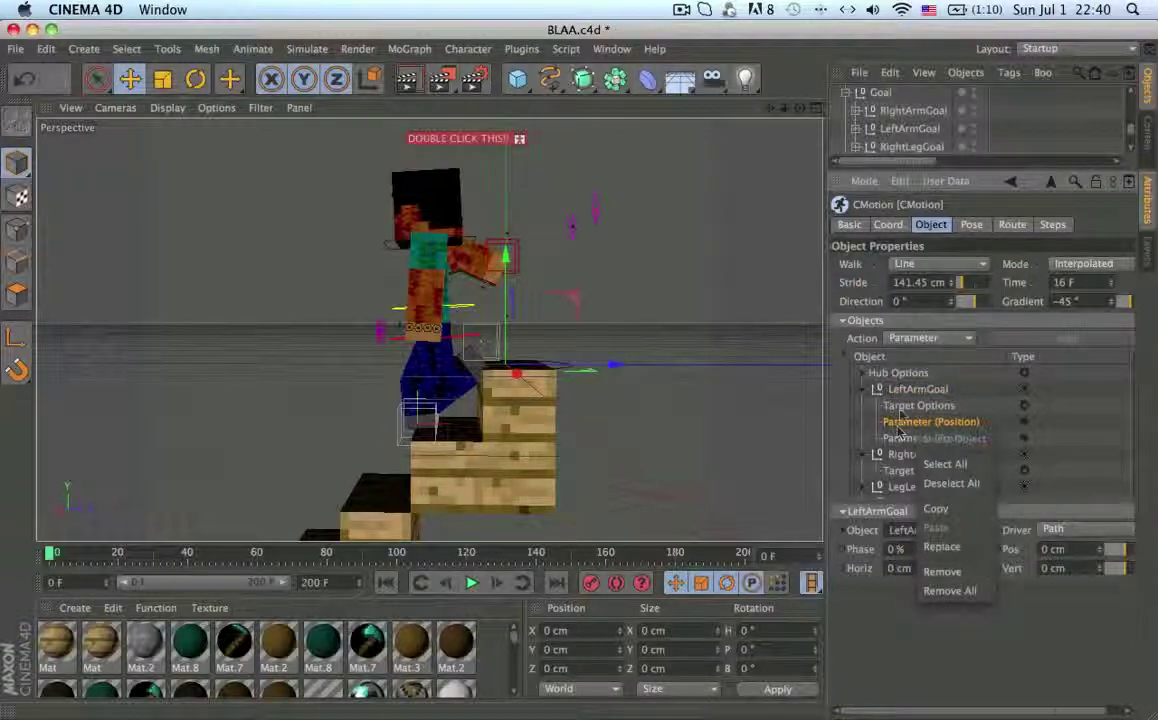
{"action": "left_click", "coordinate": [895, 427]}
{"action": "left_click", "coordinate": [910, 454]}
{"action": "right_click", "coordinate": [908, 462]}
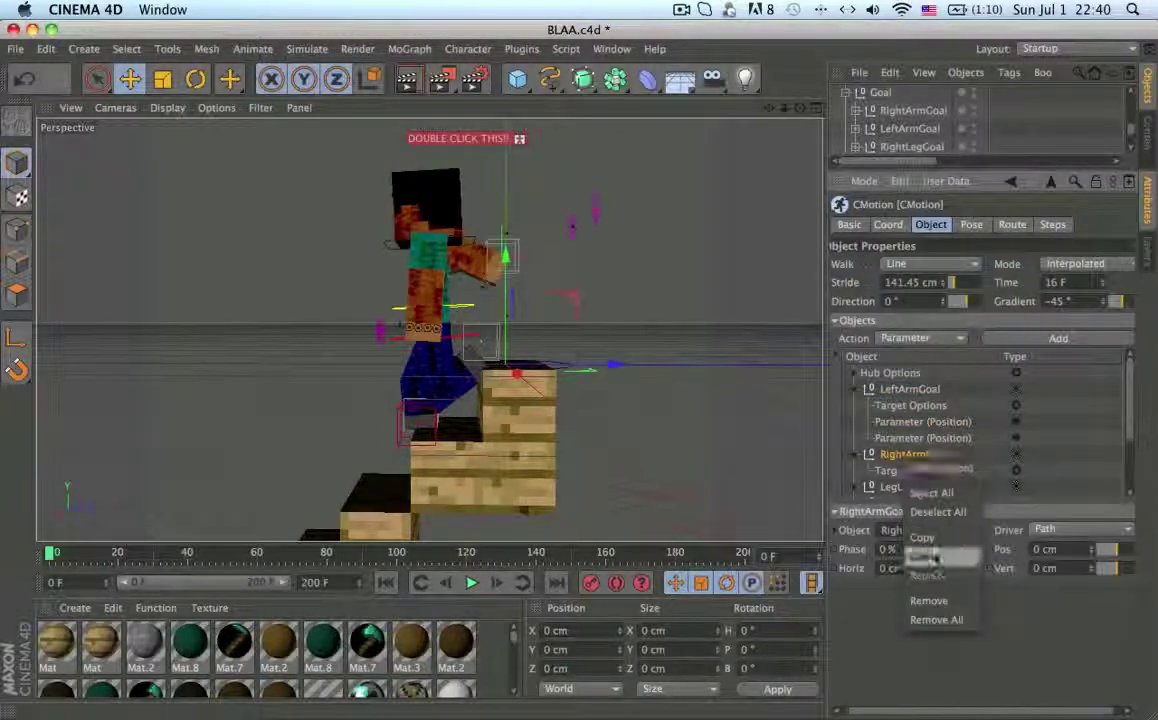
{"action": "left_click", "coordinate": [948, 469]}
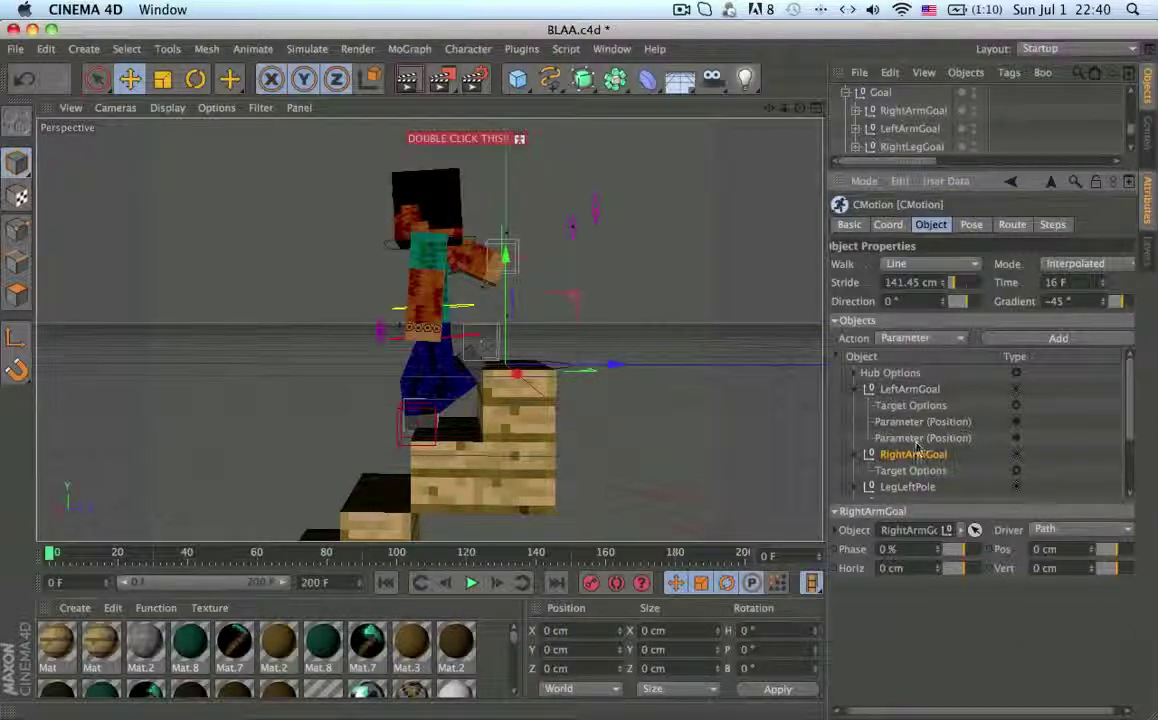
{"action": "right_click", "coordinate": [917, 447]}
{"action": "left_click", "coordinate": [950, 560]}
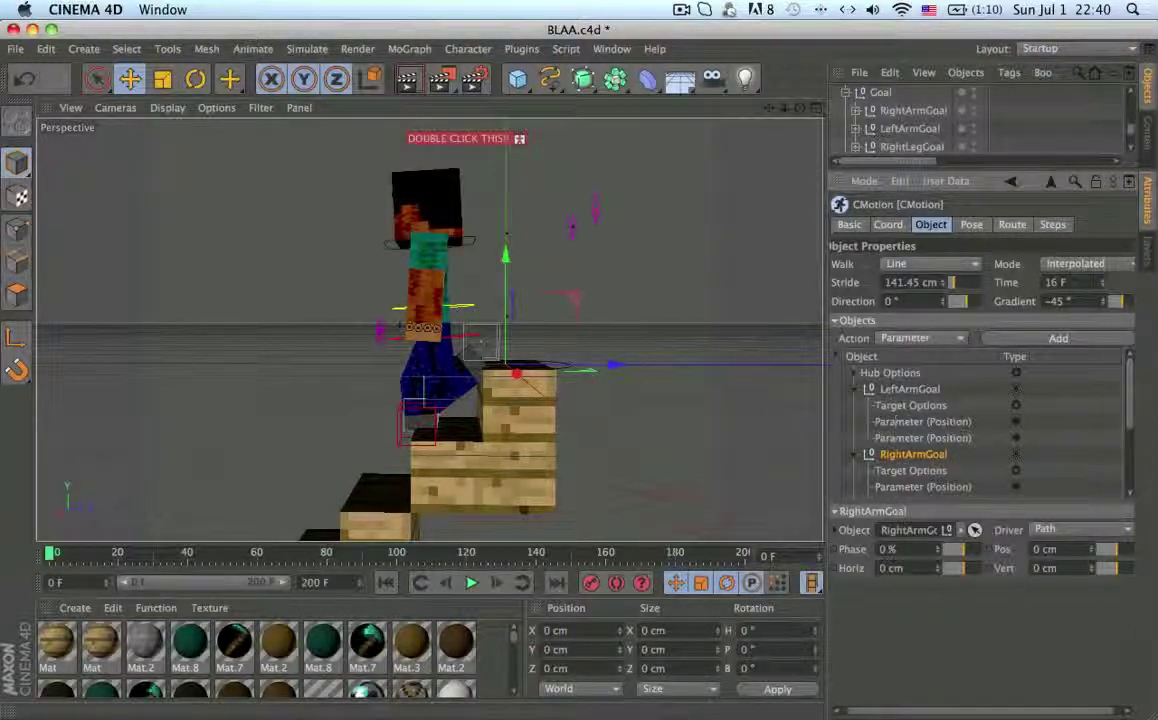
- Show LeftArmGoal's Y Position curve in a separate spline window and raise its start point to about 0.565
{"action": "left_click", "coordinate": [922, 421]}
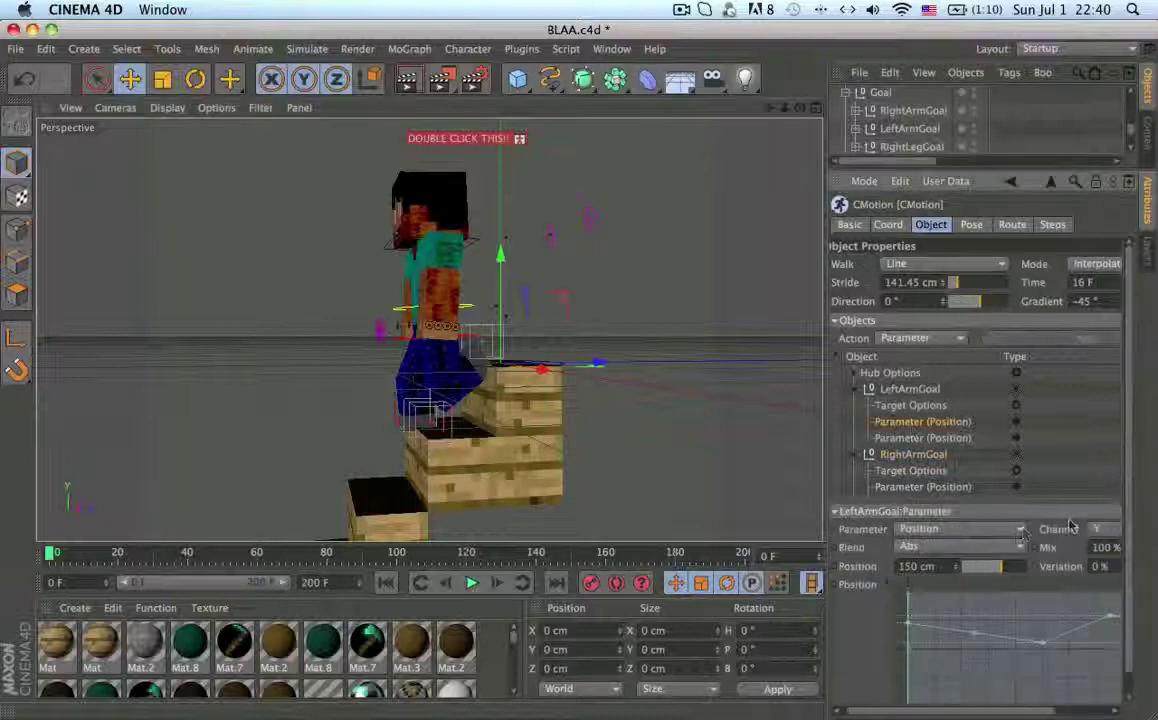
{"action": "right_click", "coordinate": [1075, 630]}
{"action": "left_click", "coordinate": [1016, 702]}
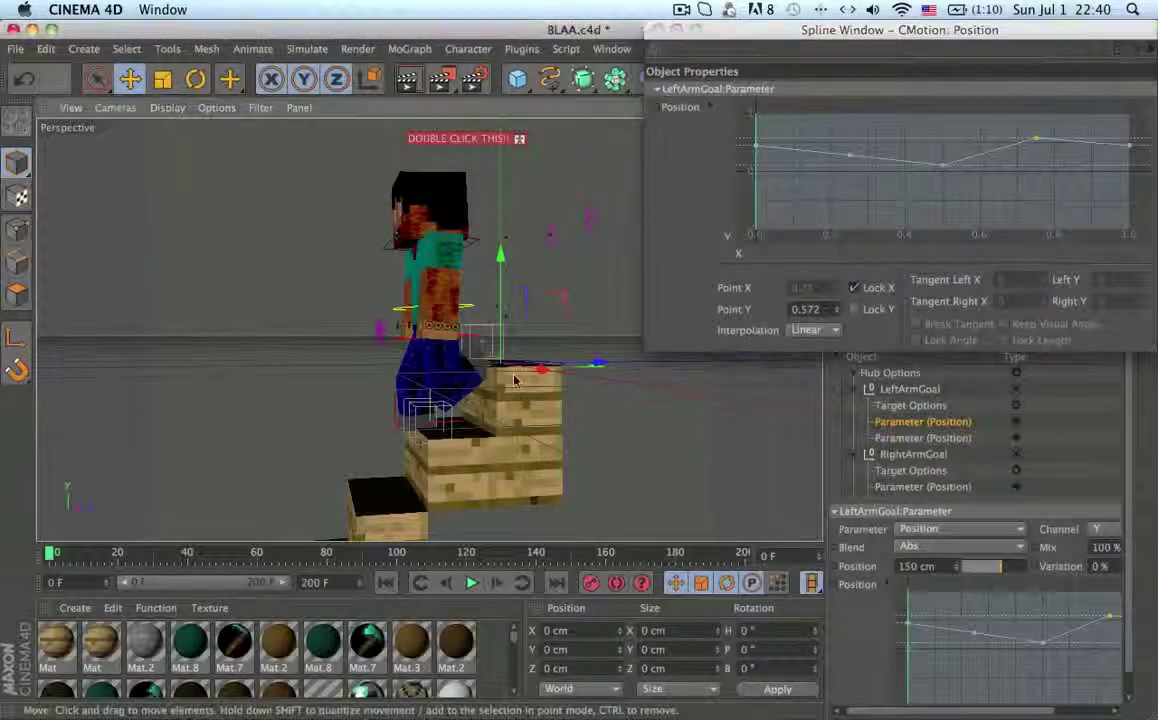
{"action": "mouse_move", "coordinate": [514, 380]}
{"action": "left_mouse_down", "text": "alt"}
{"action": "mouse_move", "coordinate": [494, 348]}
{"action": "mouse_move", "coordinate": [505, 368]}
{"action": "left_mouse_up", "text": "alt"}
{"action": "scroll", "coordinate": [406, 318], "scroll_direction": "up", "scroll_amount": 5}
{"action": "left_click_drag", "start_coordinate": [406, 318], "coordinate": [380, 197], "text": "alt"}
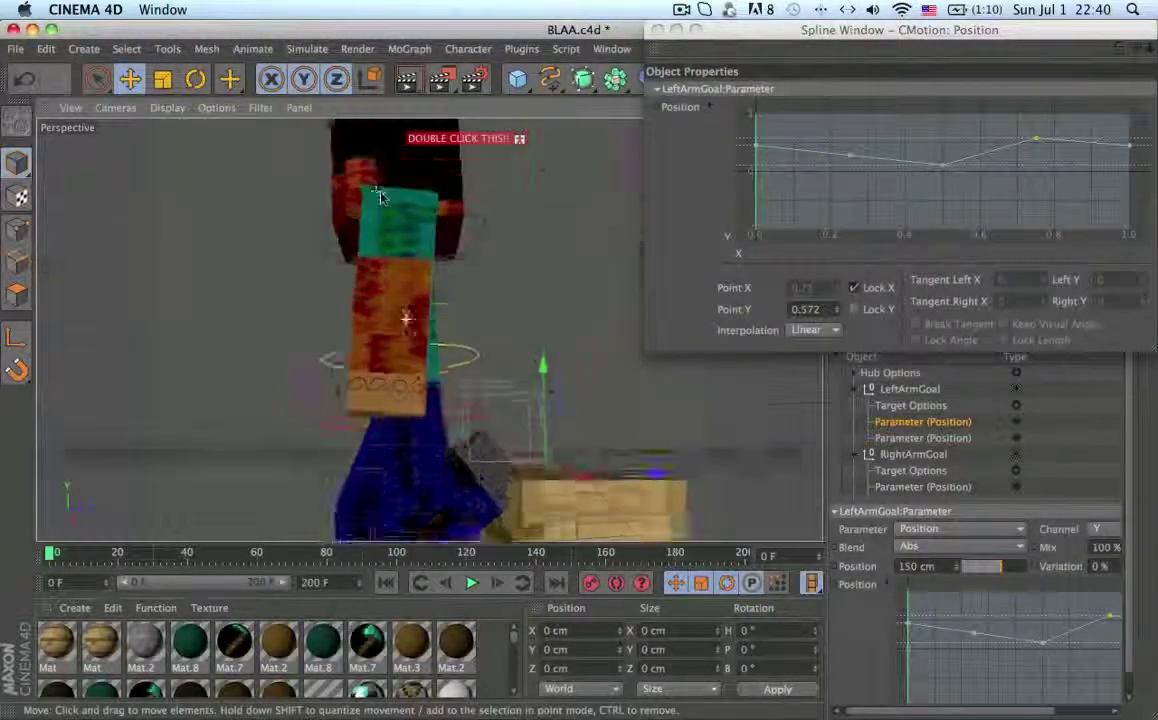
{"action": "scroll", "coordinate": [380, 195], "scroll_direction": "down", "scroll_amount": 5}
{"action": "middle_click_drag", "start_coordinate": [380, 197], "coordinate": [416, 228], "text": "alt"}
{"action": "left_click_drag", "start_coordinate": [416, 228], "coordinate": [429, 328], "text": "alt"}
{"action": "scroll", "coordinate": [440, 300], "scroll_direction": "up", "scroll_amount": 2}
{"action": "left_click", "coordinate": [941, 170]}
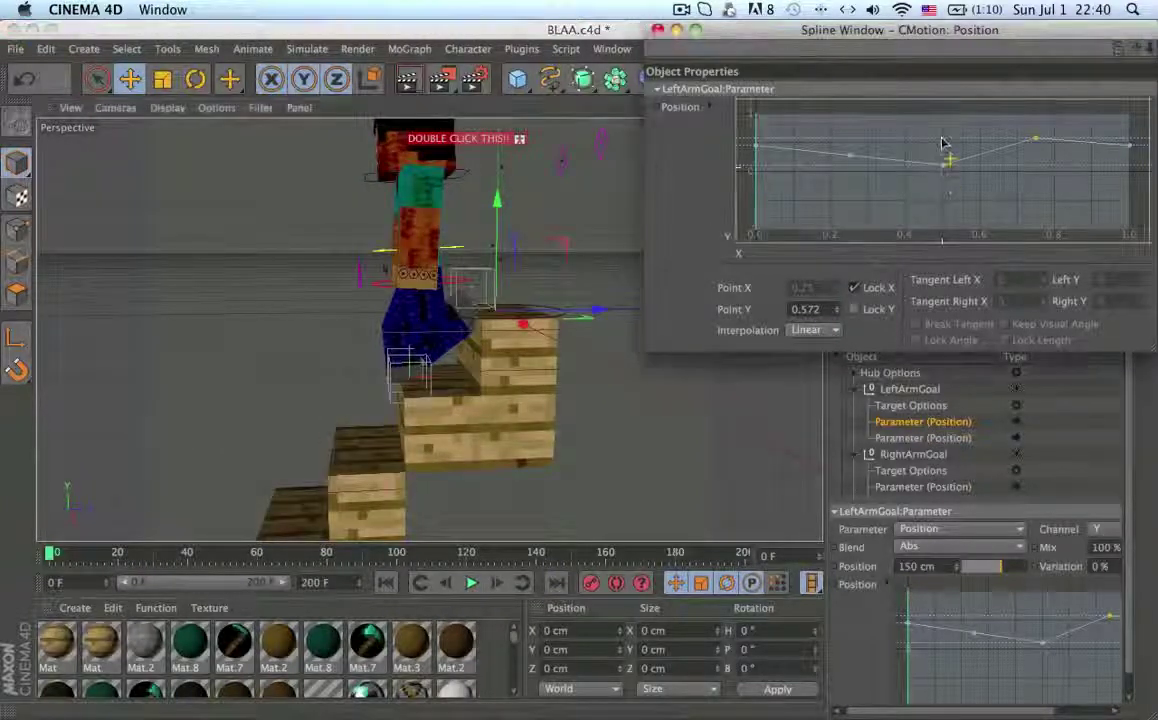
{"action": "key", "text": "super+z"}
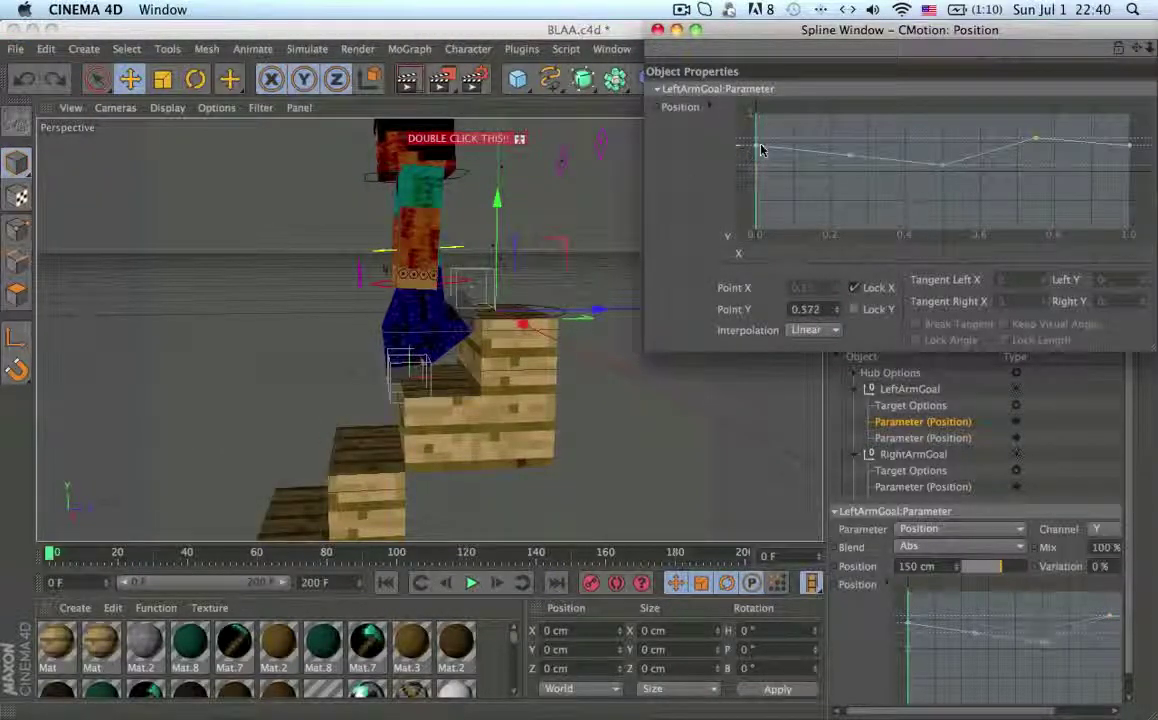
{"action": "left_click_drag", "start_coordinate": [757, 148], "coordinate": [754, 143]}
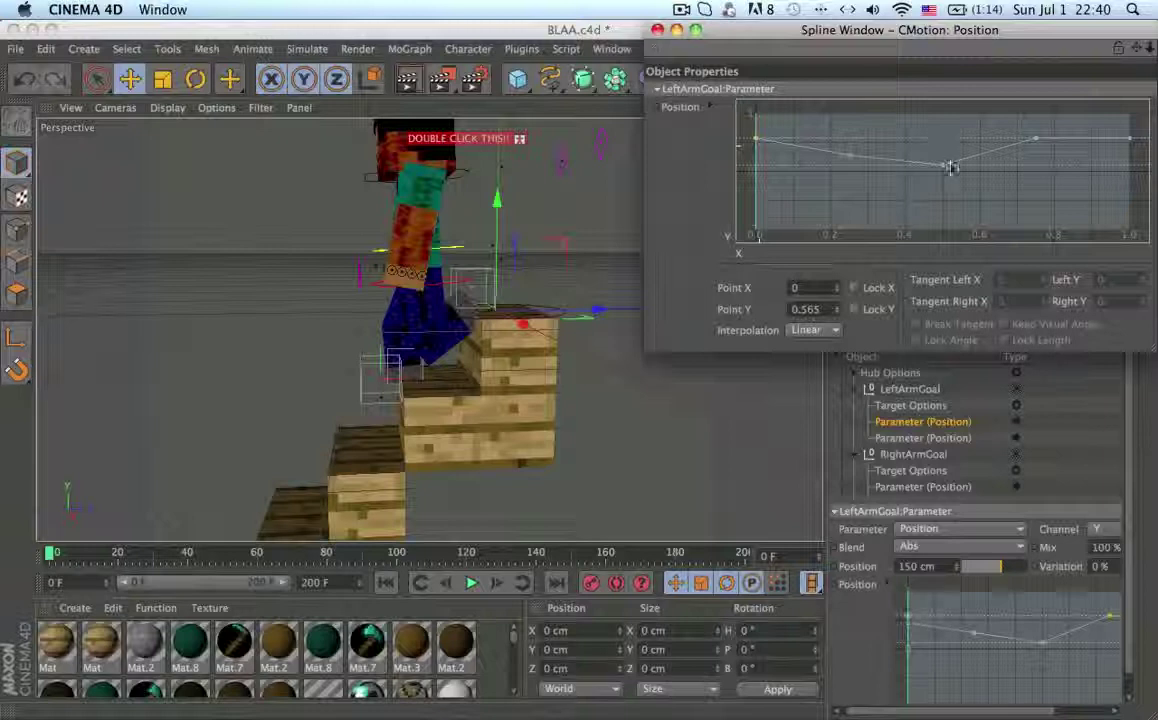
- Show LeftArmGoal's Z Position curve in the spline window and lower its start point to about -0.25
{"action": "left_click", "coordinate": [925, 438]}
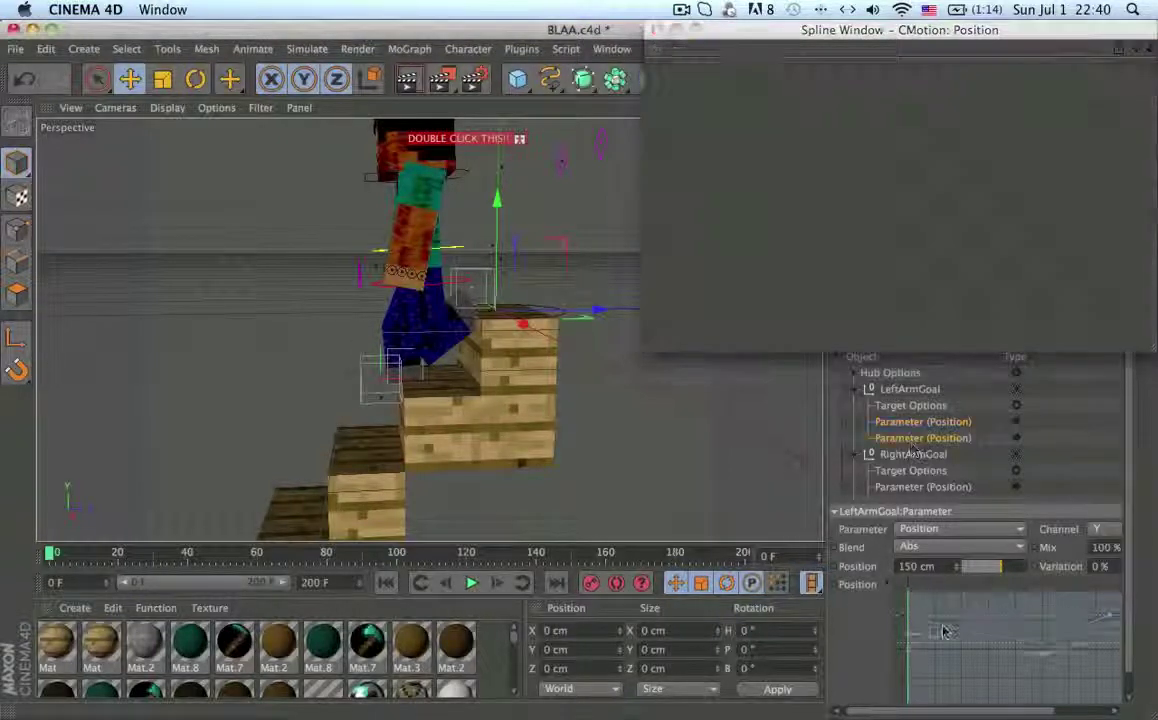
{"action": "right_click", "coordinate": [942, 633]}
{"action": "left_click", "coordinate": [967, 706]}
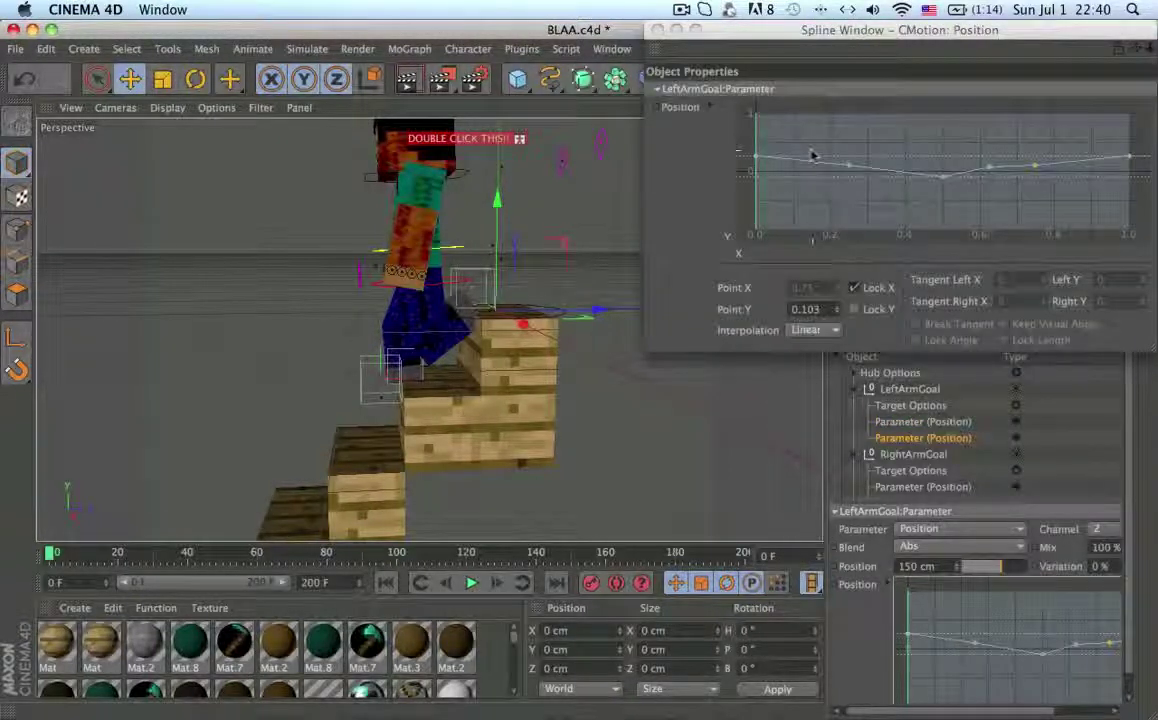
{"action": "left_click", "coordinate": [757, 156]}
{"action": "left_click_drag", "start_coordinate": [759, 142], "coordinate": [758, 193]}
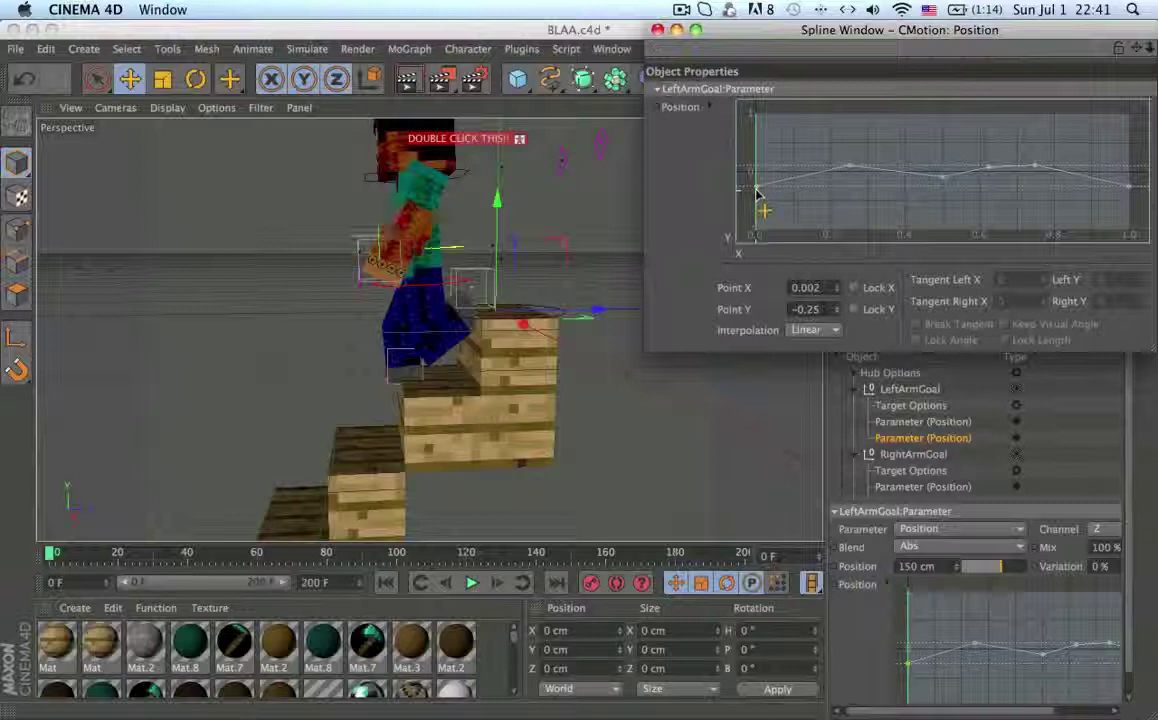
{"action": "right_click", "coordinate": [952, 626]}
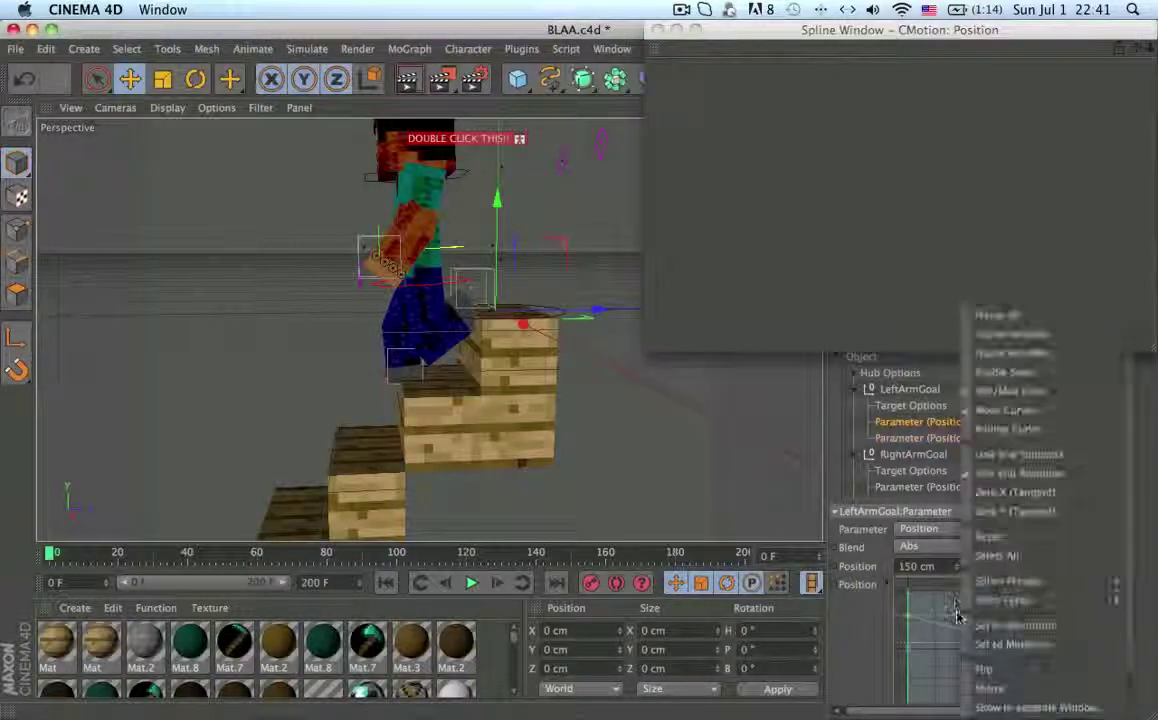
{"action": "left_click", "coordinate": [984, 694]}
{"action": "right_click", "coordinate": [989, 662]}
{"action": "left_click", "coordinate": [1062, 664]}
{"action": "key", "text": "super+z"}
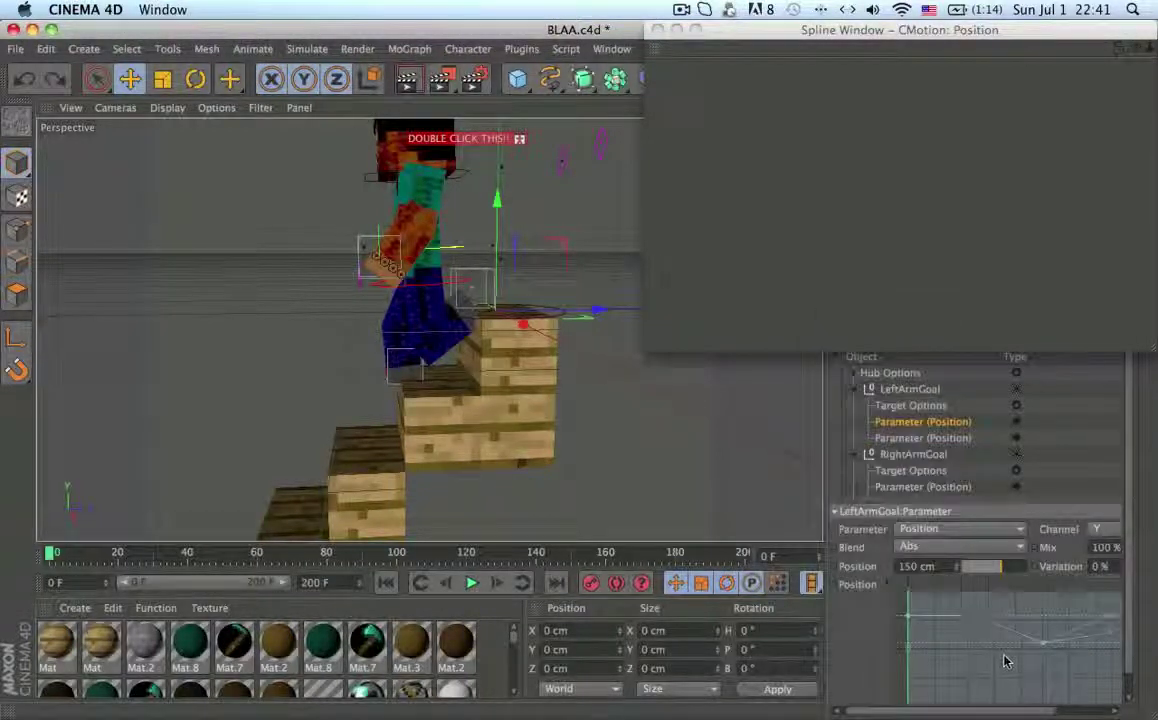
- Reopen LeftArmGoal's Y Position curve in the spline window and lower its start point to about 0.534
{"action": "right_click", "coordinate": [1006, 661]}
{"action": "left_click", "coordinate": [870, 702]}
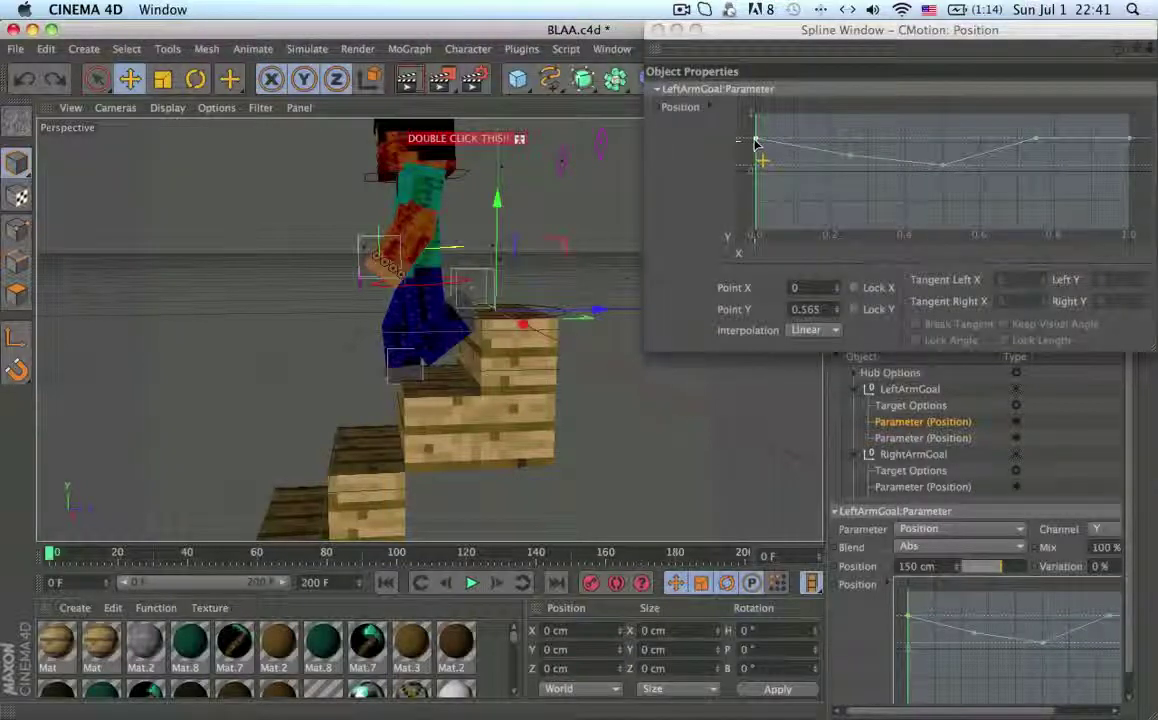
{"action": "left_click_drag", "start_coordinate": [755, 141], "coordinate": [755, 144]}
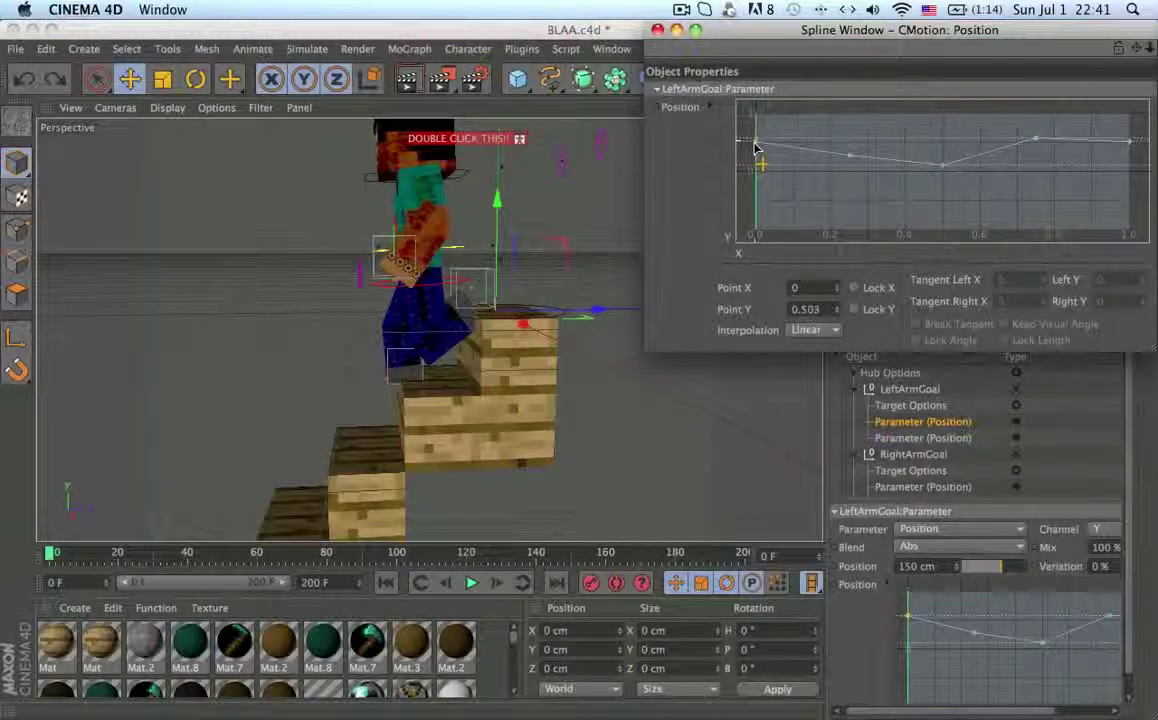
{"action": "left_click_drag", "start_coordinate": [428, 329], "coordinate": [482, 254], "text": "alt"}
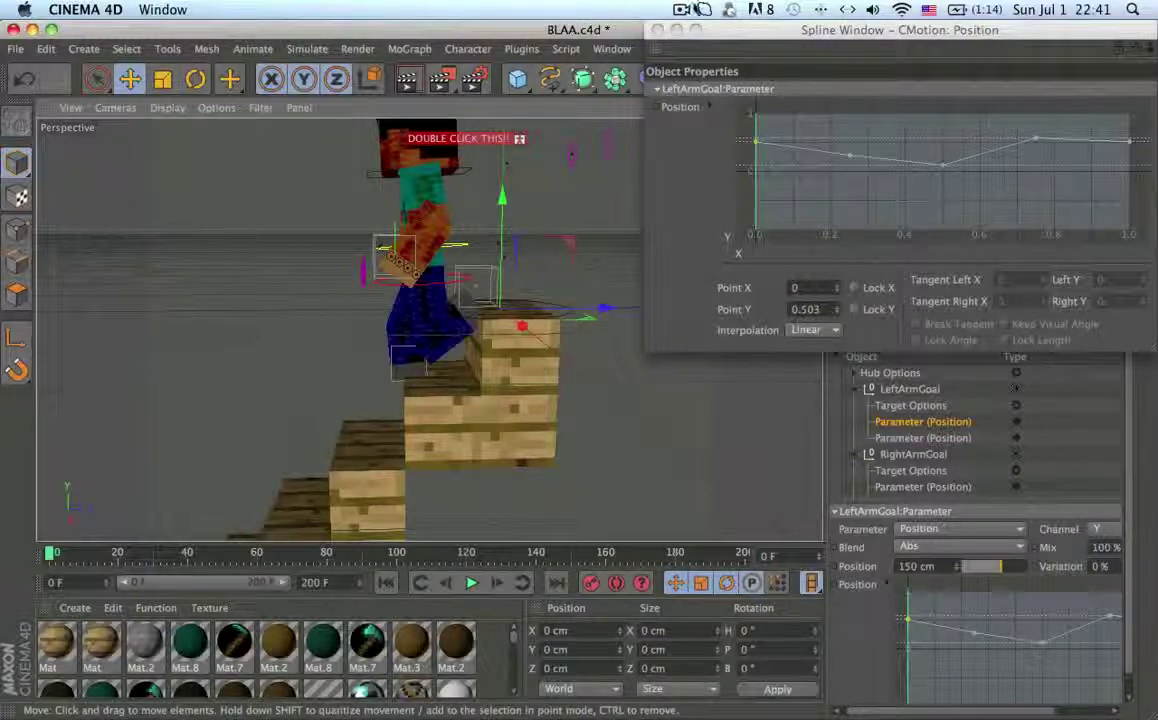
{"action": "left_click", "coordinate": [683, 9]}
{"action": "left_click", "coordinate": [698, 67]}
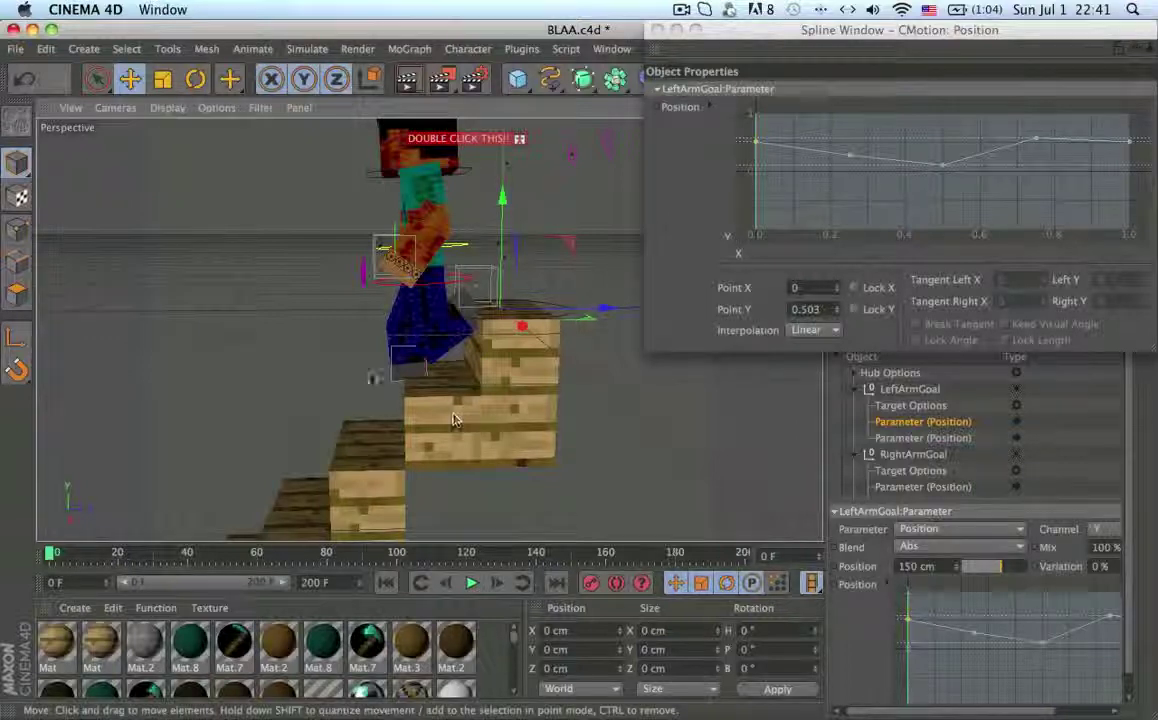
{"action": "left_click_drag", "start_coordinate": [357, 365], "coordinate": [428, 375], "text": "alt"}
{"action": "left_click_drag", "start_coordinate": [755, 141], "coordinate": [755, 144]}
{"action": "mouse_move", "coordinate": [275, 385]}
{"action": "left_mouse_down", "text": "alt"}
{"action": "mouse_move", "coordinate": [385, 335]}
{"action": "mouse_move", "coordinate": [315, 351]}
{"action": "mouse_move", "coordinate": [272, 394]}
{"action": "left_mouse_up", "text": "alt"}
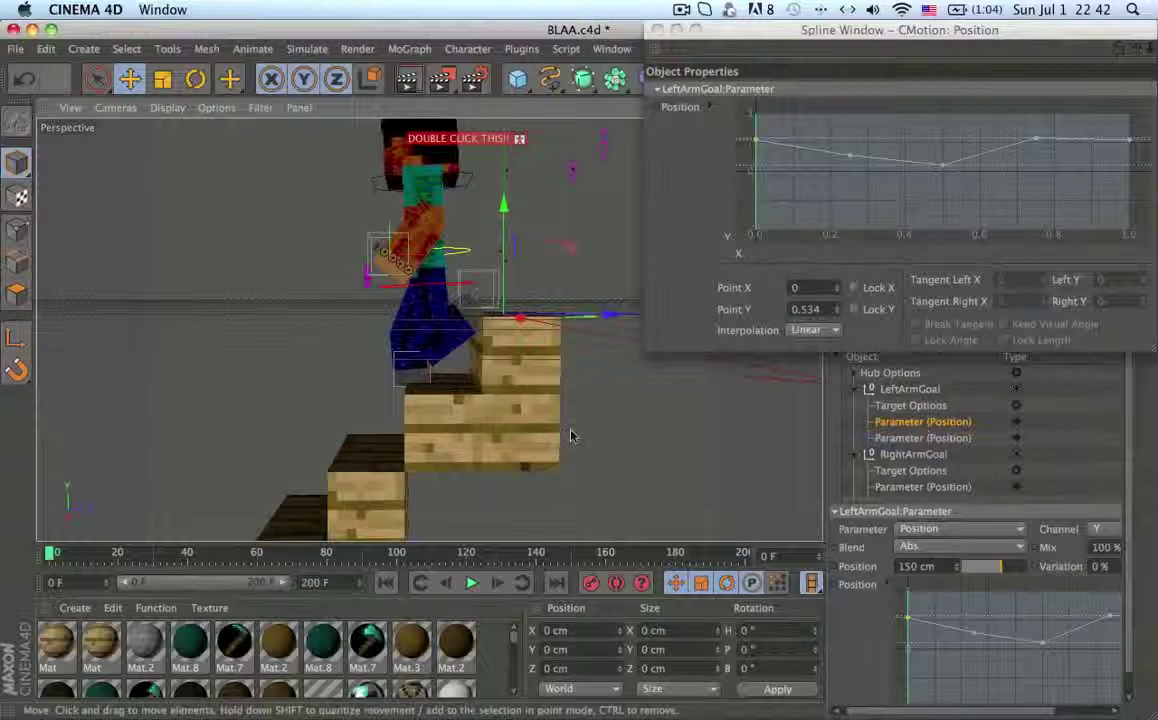
{"action": "left_click_drag", "start_coordinate": [569, 434], "coordinate": [561, 331], "text": "alt"}
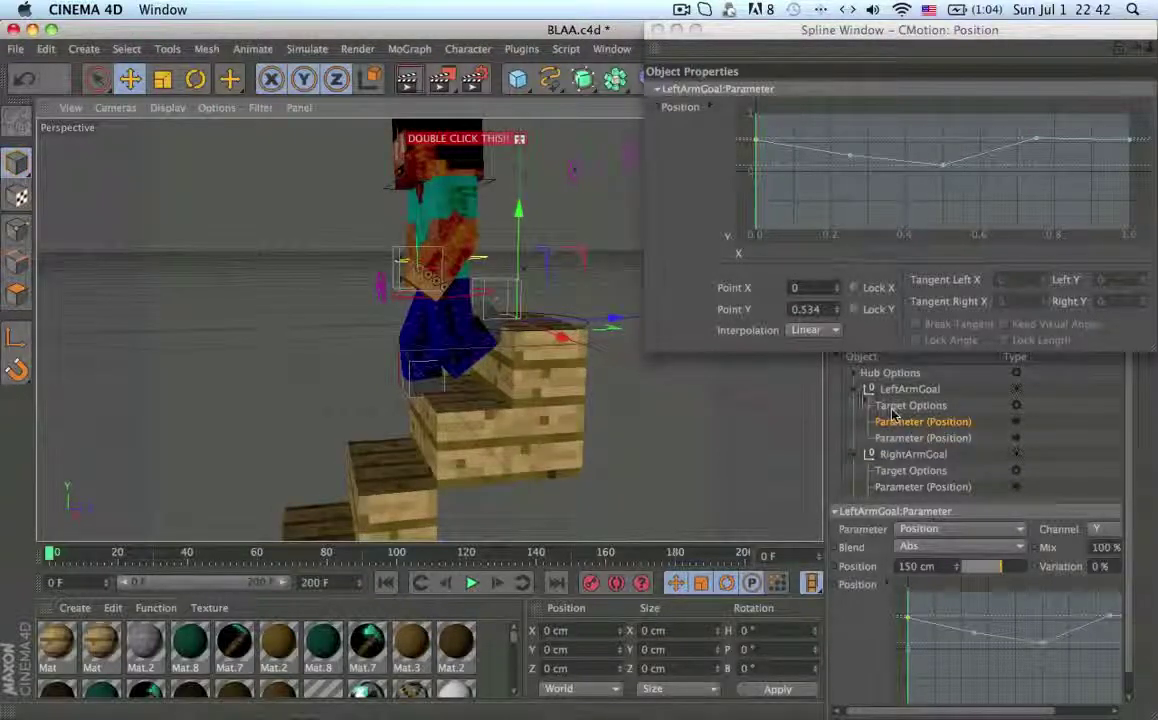
- Collapse LeftArmGoal, show RightArmGoal's Y Position curve in the spline window and lower its start point to about 0.221
{"action": "left_click", "coordinate": [855, 389]}
{"action": "right_click", "coordinate": [1001, 598]}
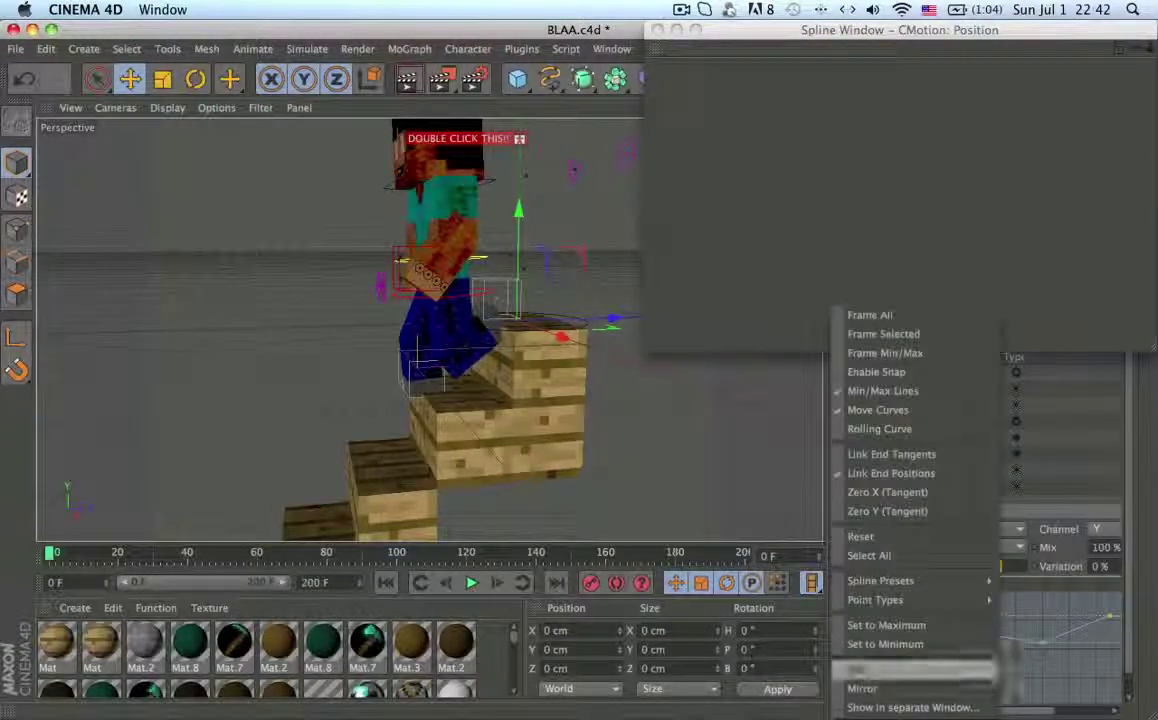
{"action": "left_click", "coordinate": [905, 707]}
{"action": "left_click", "coordinate": [759, 140]}
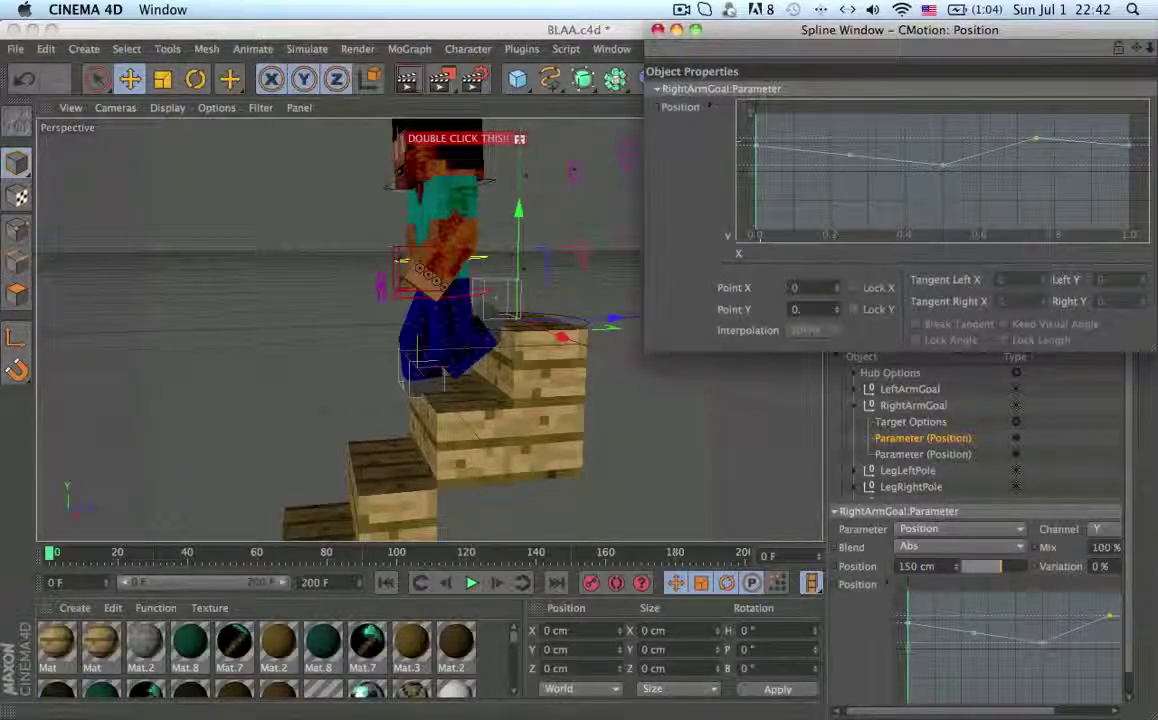
{"action": "left_click_drag", "start_coordinate": [540, 292], "coordinate": [540, 318], "text": "alt"}
{"action": "left_click_drag", "start_coordinate": [763, 147], "coordinate": [756, 158]}
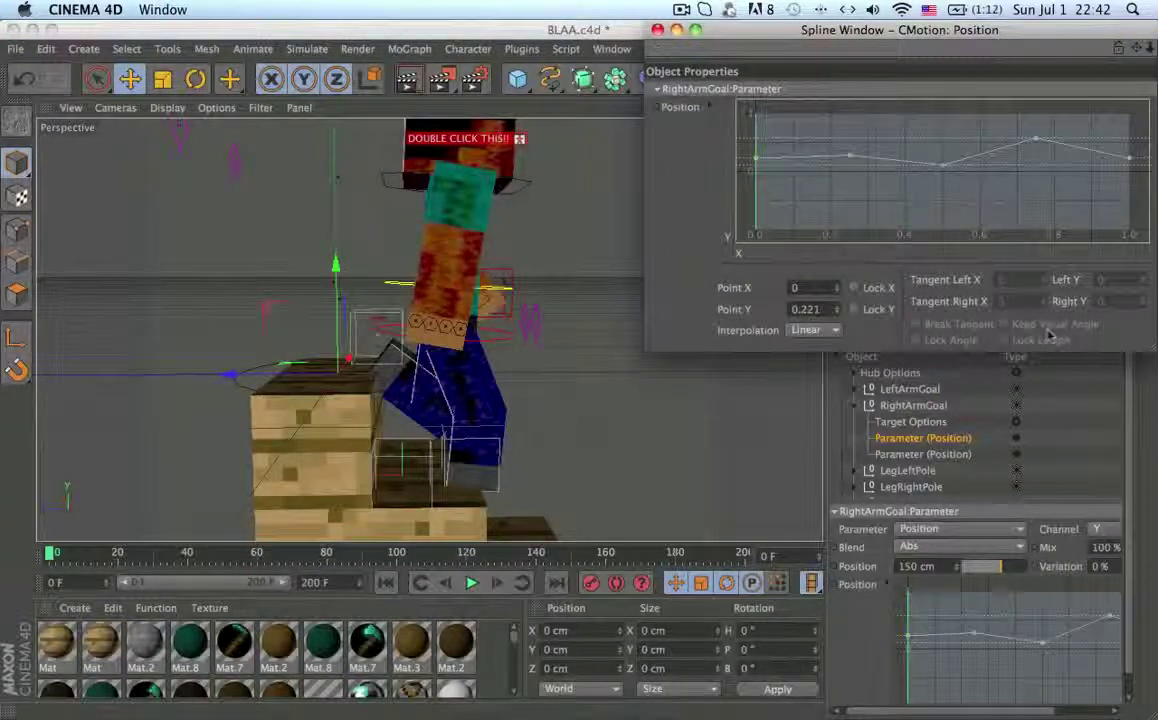
- Show RightArmGoal's Z Position curve in the spline window and lower its start point to about -0.266
{"action": "left_click", "coordinate": [924, 458]}
{"action": "right_click", "coordinate": [950, 659]}
{"action": "left_click", "coordinate": [974, 706]}
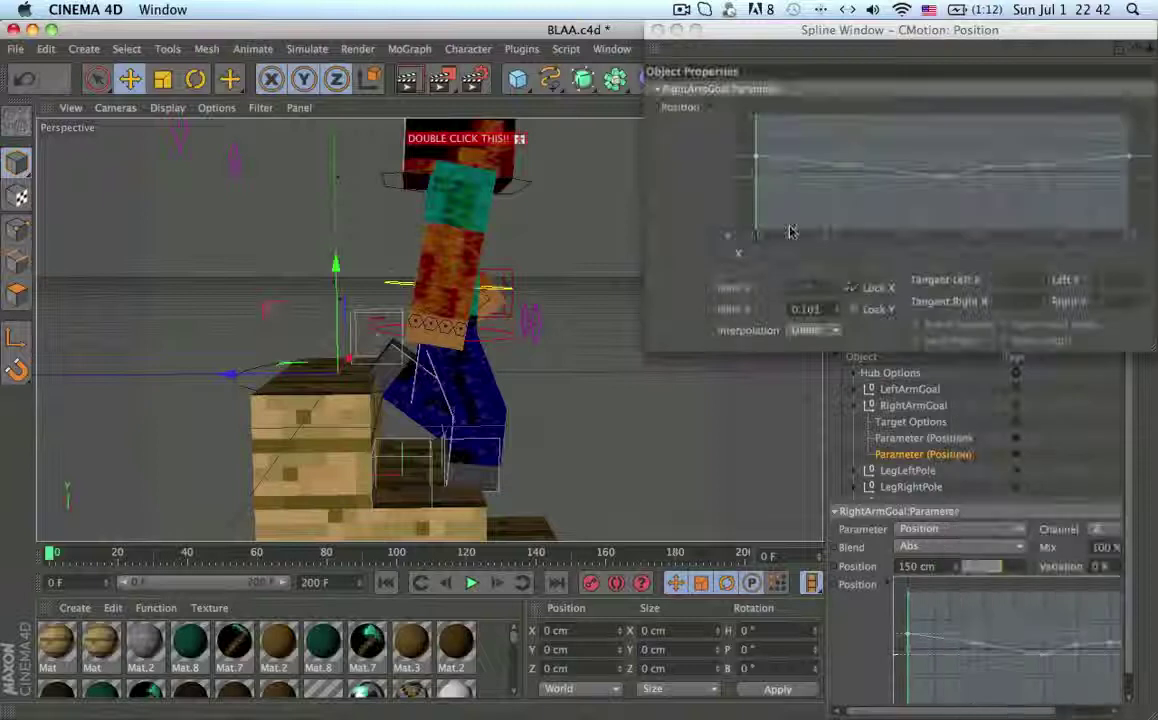
{"action": "left_click_drag", "start_coordinate": [756, 157], "coordinate": [757, 194]}
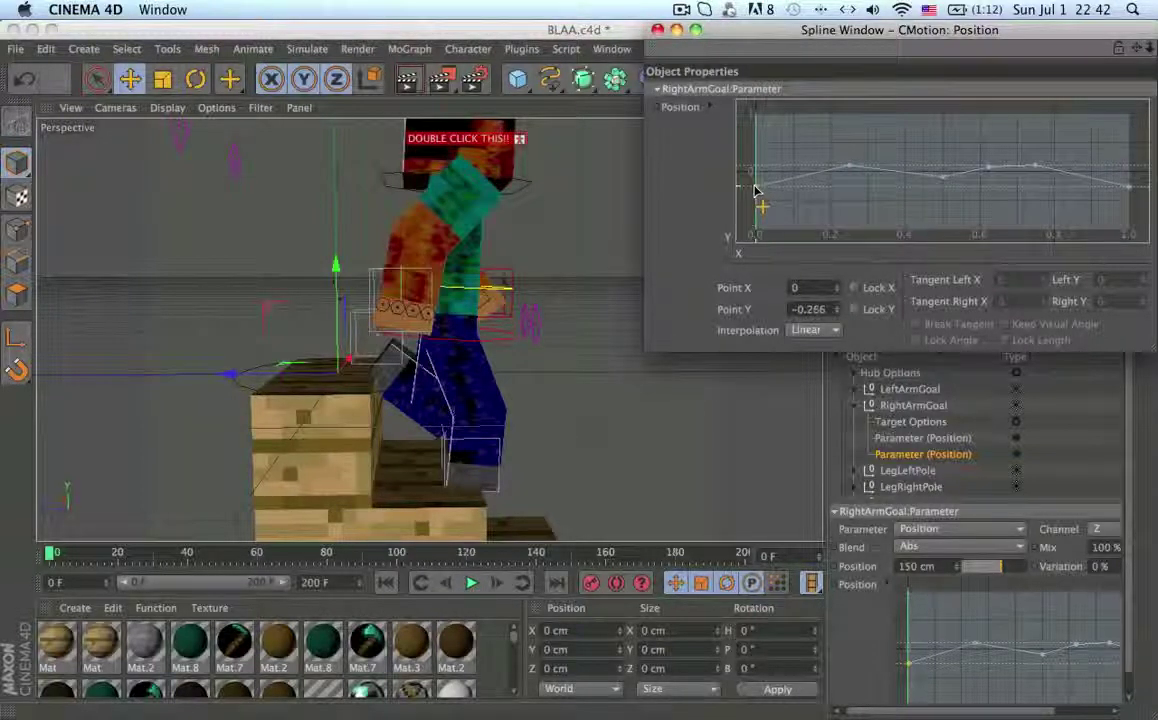
{"action": "left_click", "coordinate": [483, 293]}
{"action": "left_click_drag", "start_coordinate": [985, 30], "coordinate": [987, 75]}
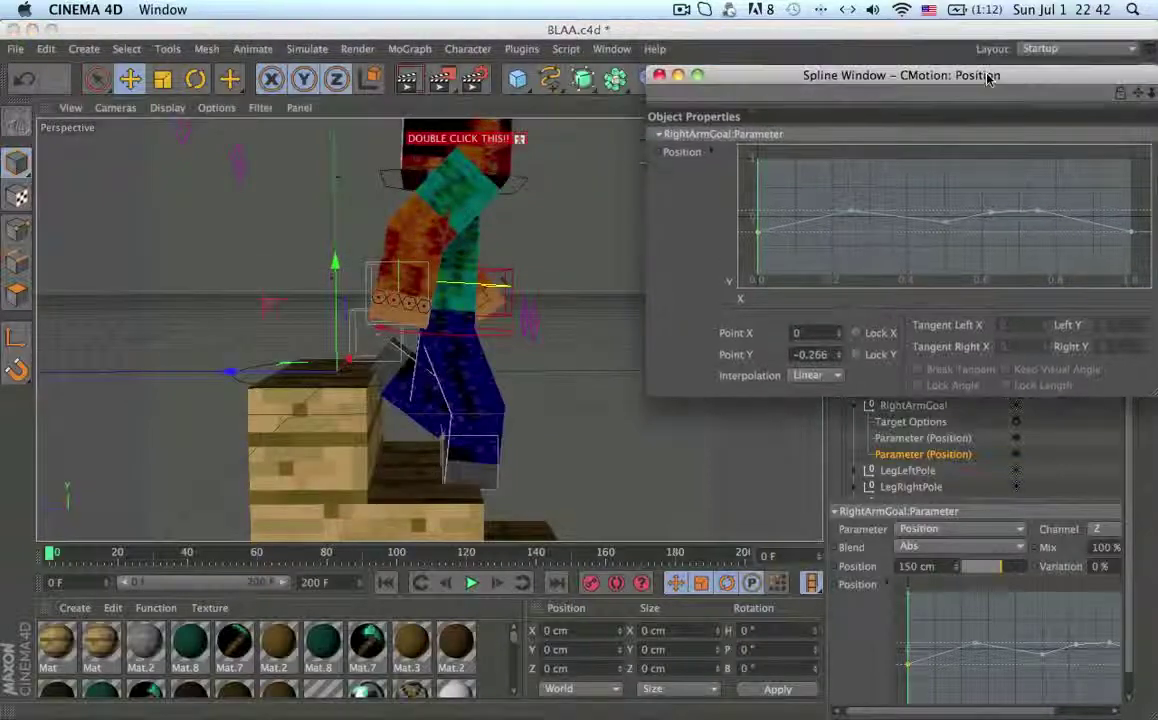
{"action": "left_click", "coordinate": [1100, 49]}
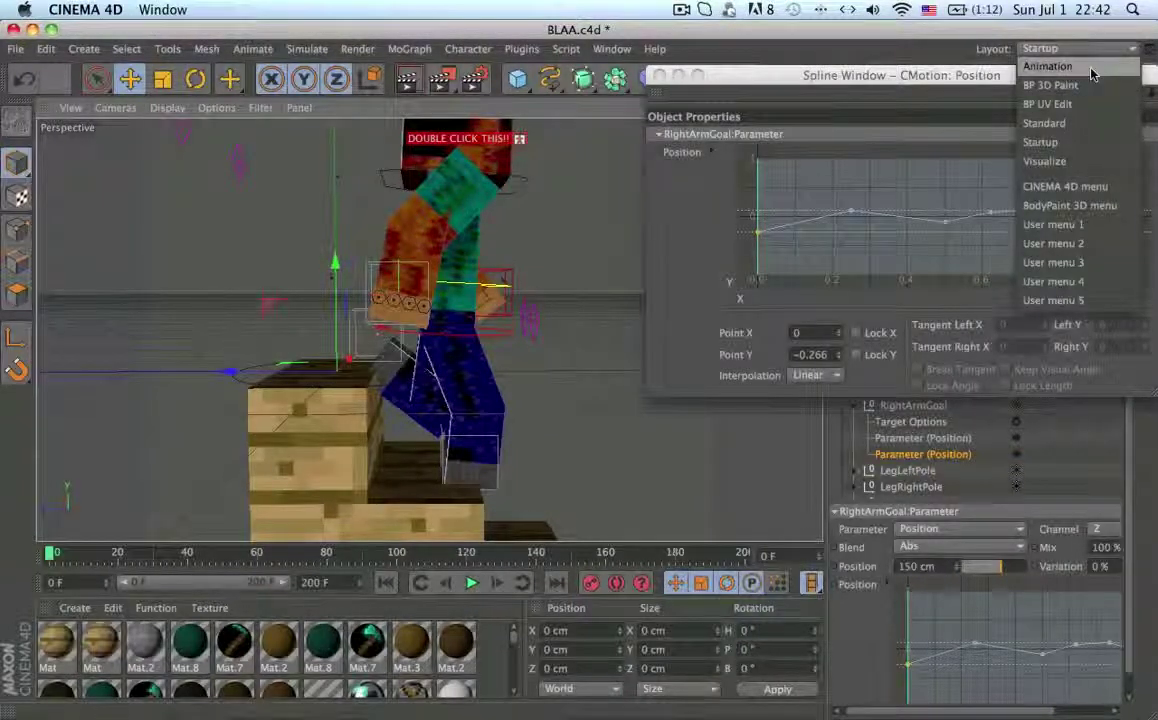
{"action": "left_click_drag", "start_coordinate": [914, 80], "coordinate": [910, 37]}
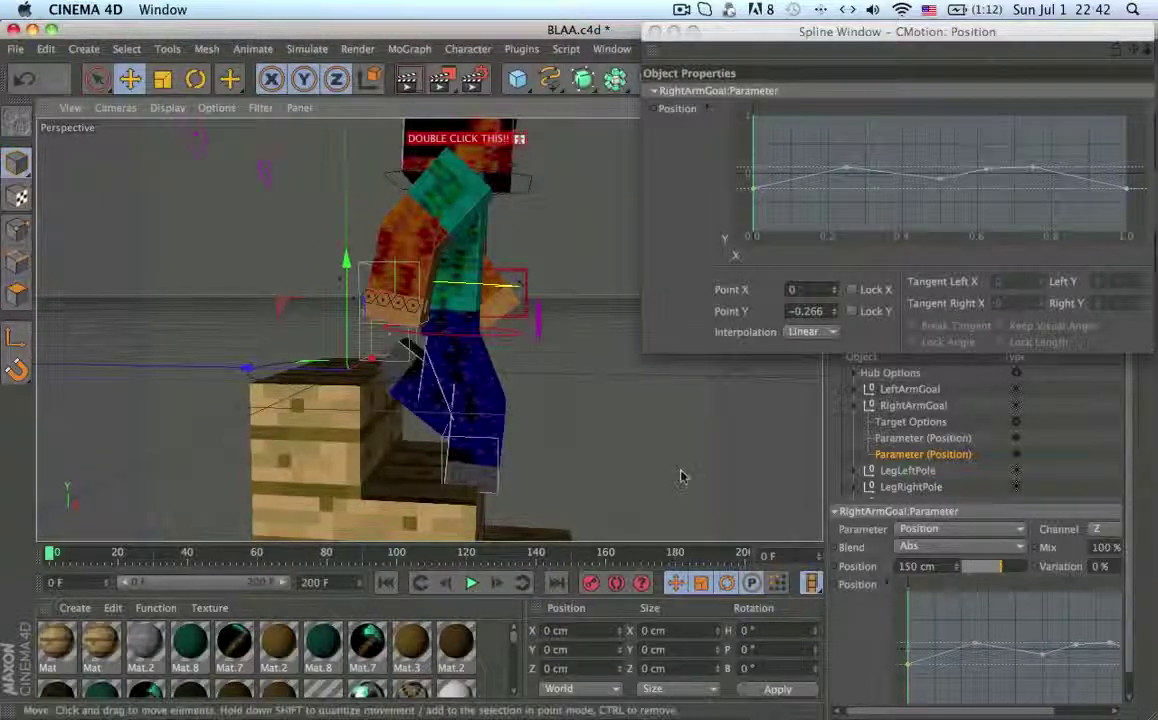
{"action": "left_click_drag", "start_coordinate": [430, 336], "coordinate": [360, 352], "text": "alt"}
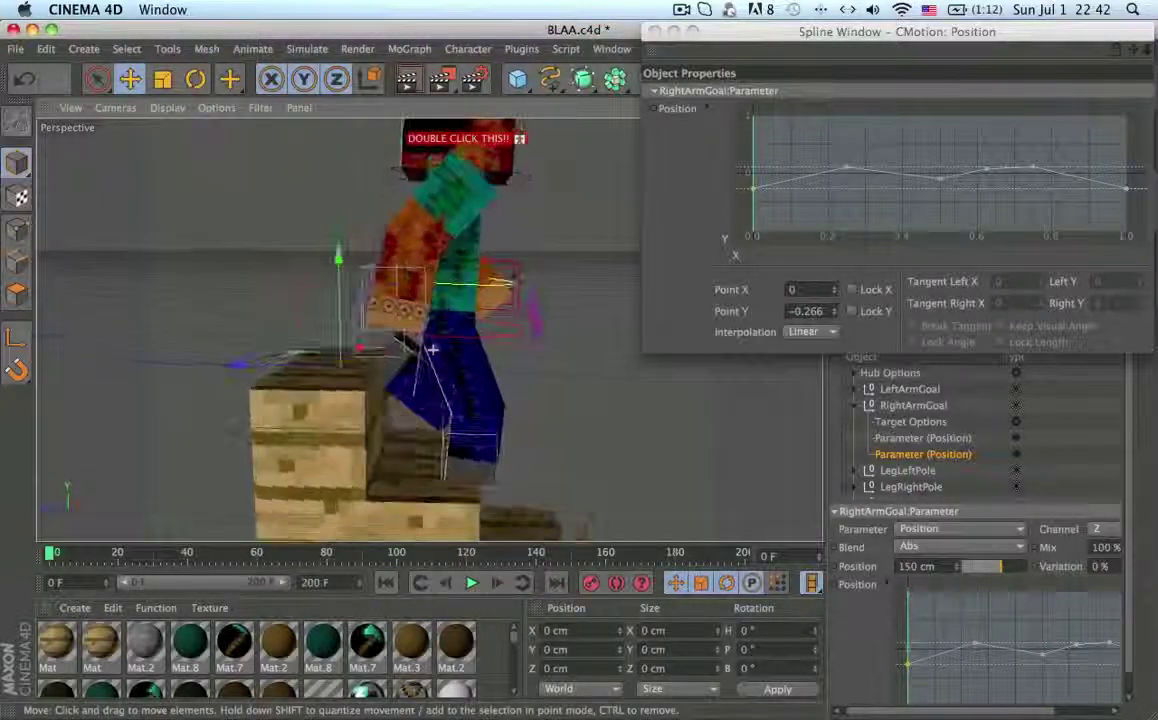
- Delete all the points between the start and end of RightArmGoal's Z Position curve
{"action": "left_click_drag", "start_coordinate": [60, 566], "coordinate": [73, 556]}
{"action": "left_click_drag", "start_coordinate": [841, 146], "coordinate": [1053, 213]}
{"action": "key", "text": "Delete"}
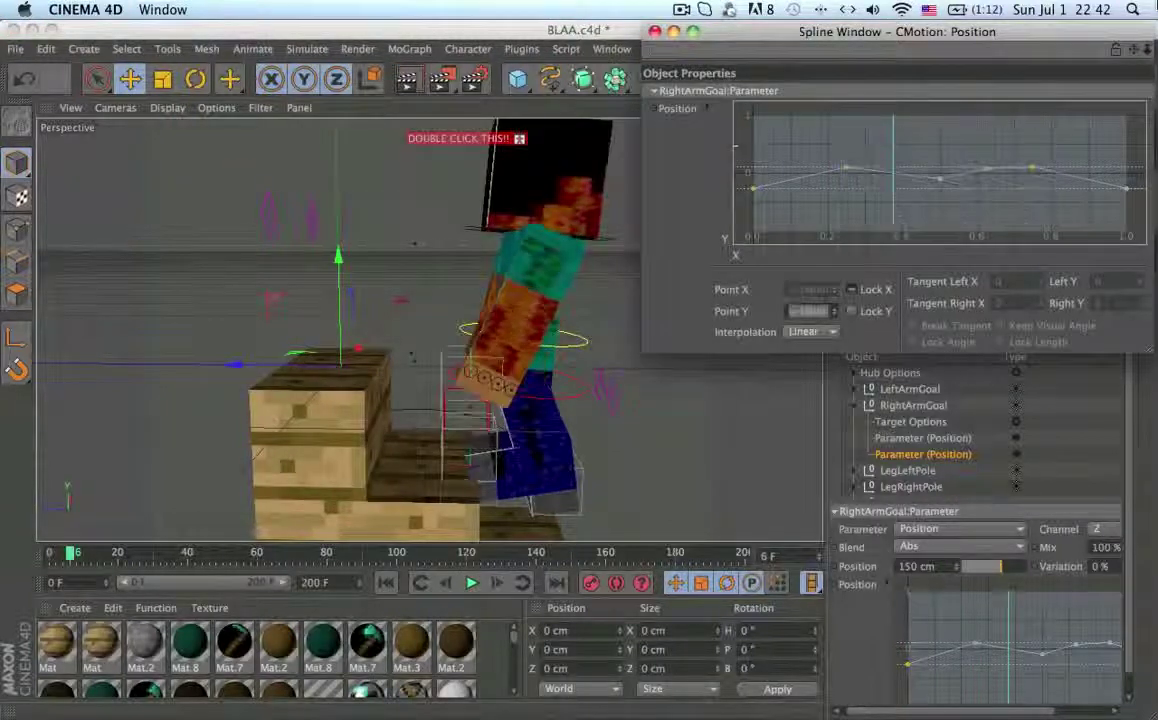
- Go to frame 8 and add a middle point to RightArmGoal's Z Position curve at about X 0.496, Y -0.194
{"action": "middle_click_drag", "start_coordinate": [510, 338], "coordinate": [455, 240], "text": "alt"}
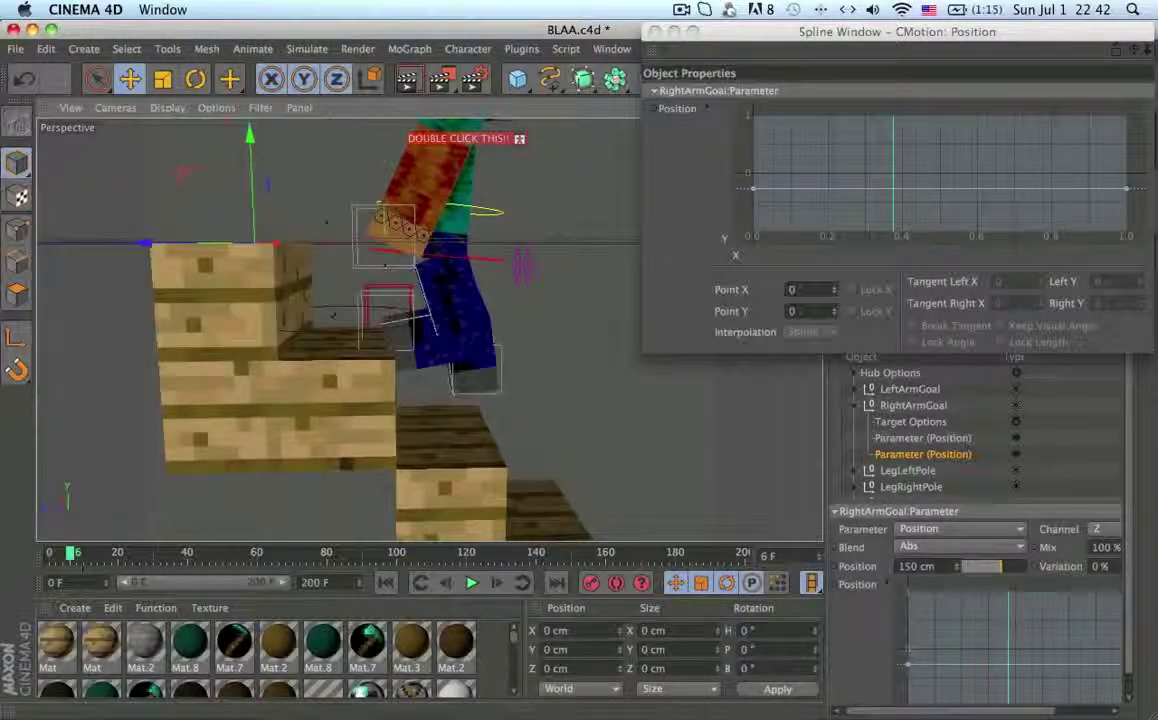
{"action": "left_click_drag", "start_coordinate": [72, 556], "coordinate": [78, 558]}
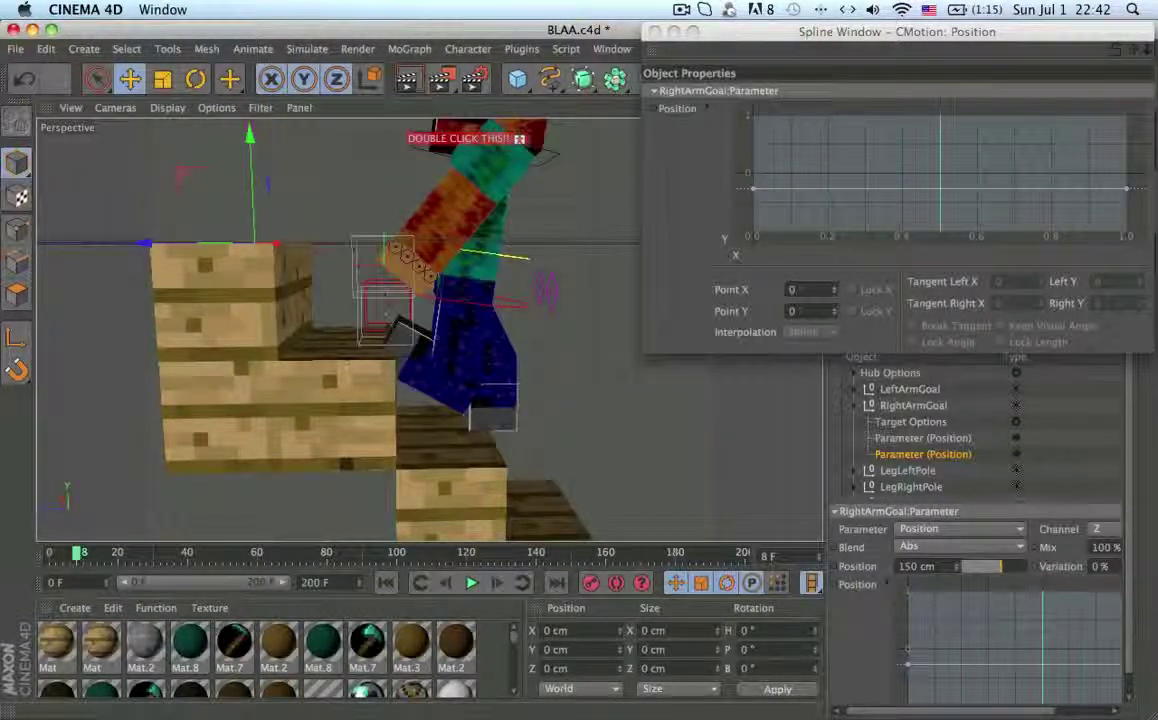
{"action": "left_click_drag", "start_coordinate": [430, 380], "coordinate": [367, 447], "text": "alt"}
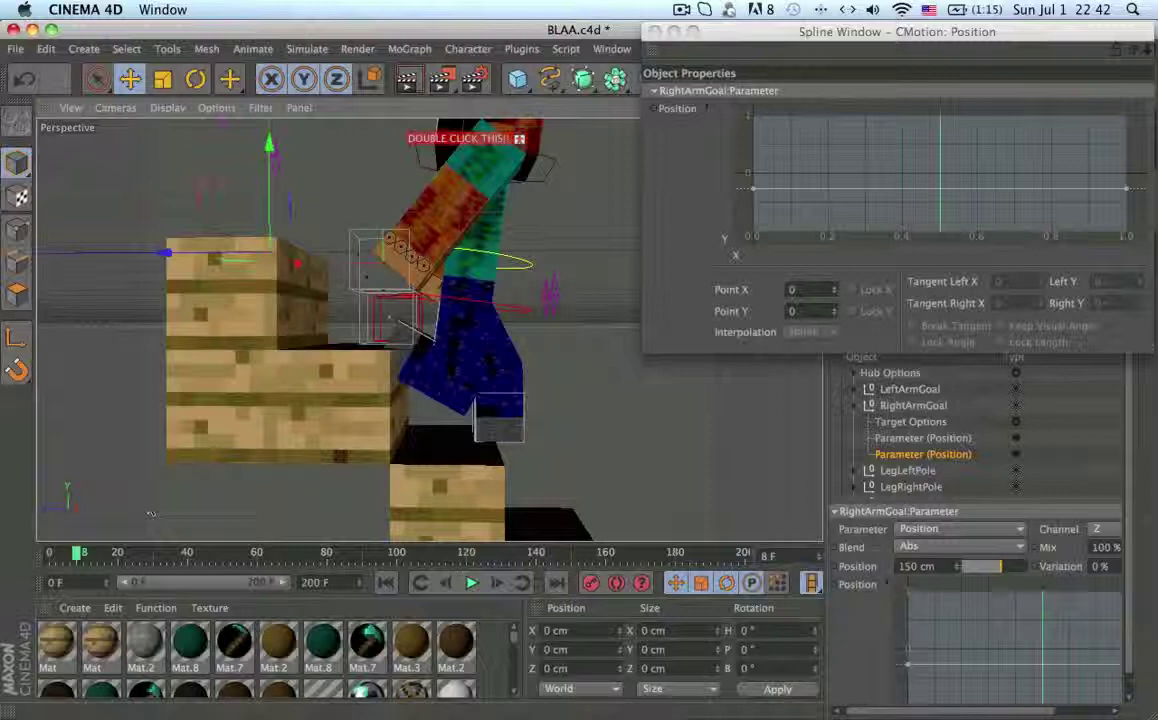
{"action": "left_click", "coordinate": [943, 184]}
{"action": "left_click_drag", "start_coordinate": [943, 184], "coordinate": [940, 187], "text": "ctrl"}
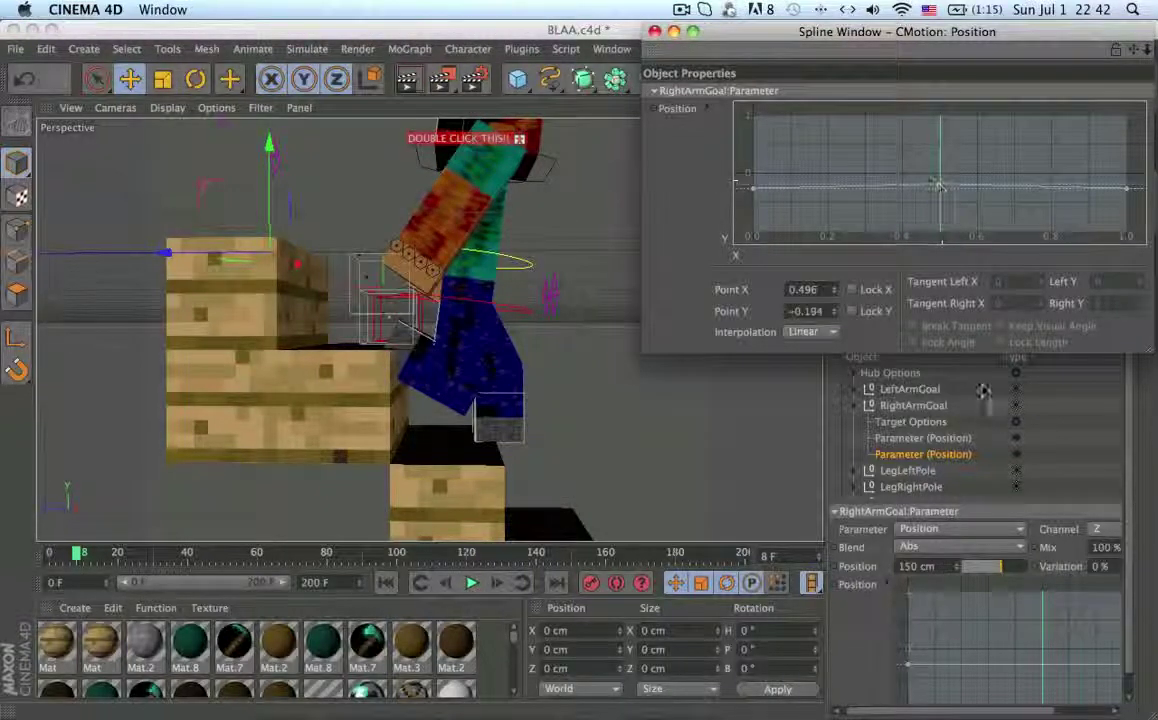
- Replace the intermediate points of RightArmGoal's Y Position curve with one middle point at X 0.5, Y about 0.494
{"action": "right_click", "coordinate": [990, 640]}
{"action": "left_click", "coordinate": [1013, 708]}
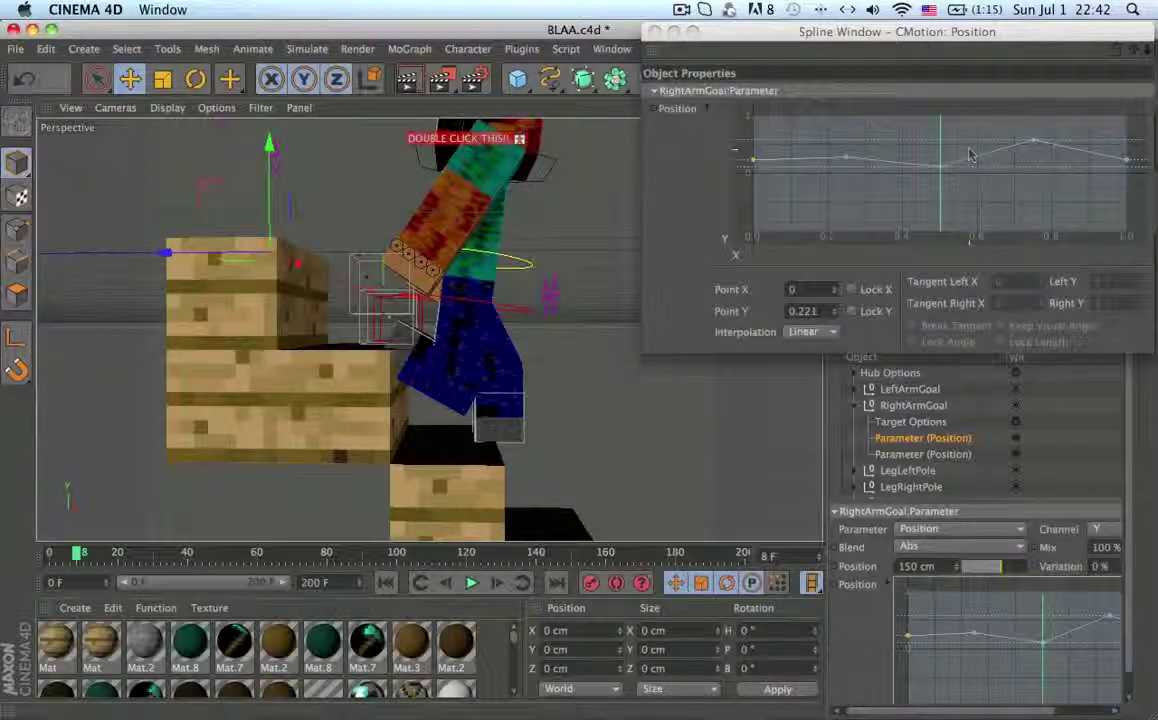
{"action": "left_click_drag", "start_coordinate": [826, 123], "coordinate": [1067, 268]}
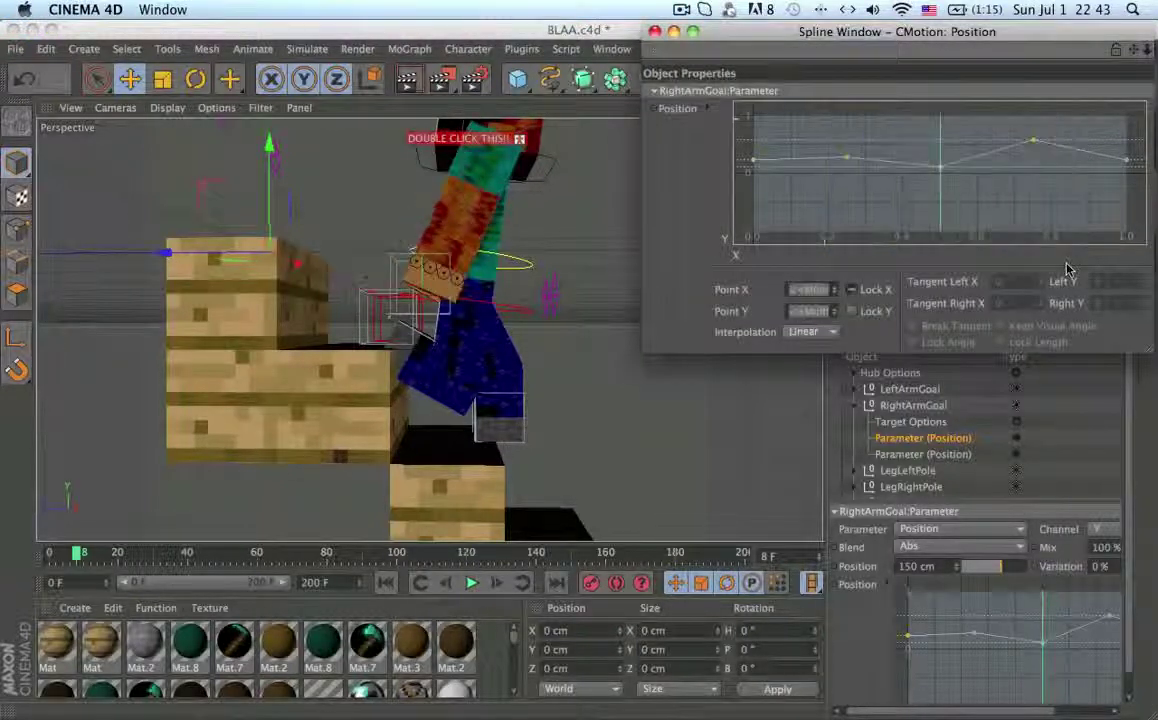
{"action": "key", "text": "Delete"}
{"action": "left_click", "coordinate": [940, 145], "text": "ctrl"}
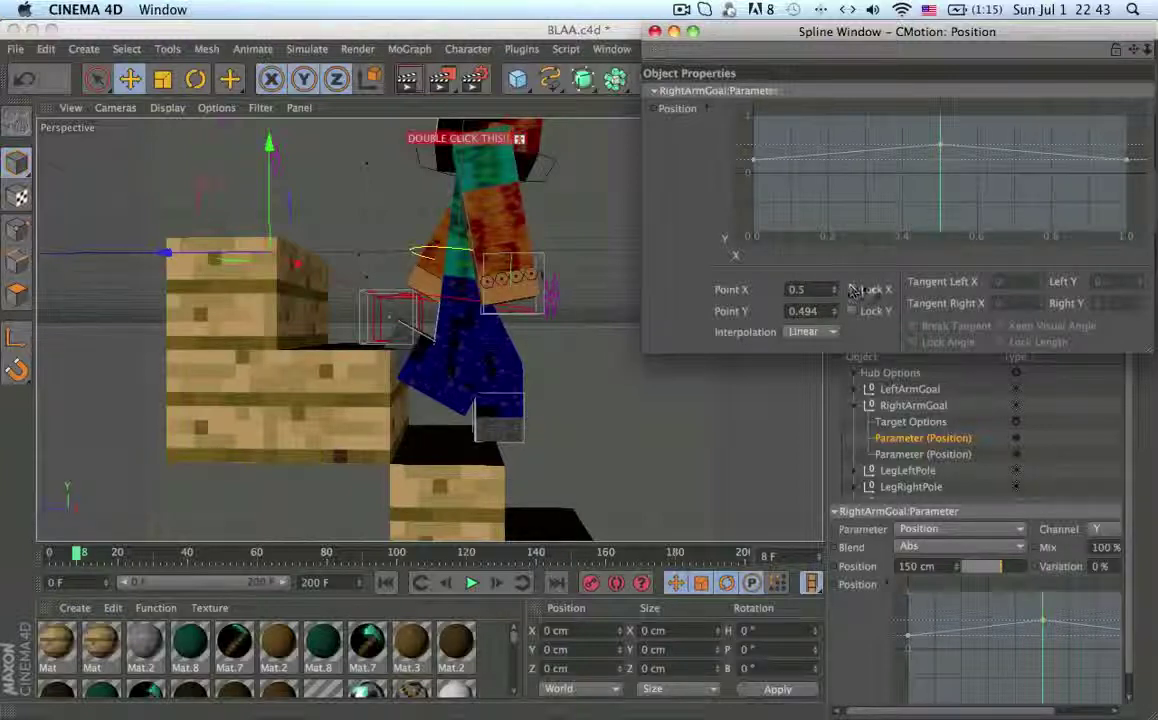
{"action": "left_click_drag", "start_coordinate": [947, 166], "coordinate": [941, 147]}
- Reopen RightArmGoal's Z Position curve, set its middle point to X 0.5 with X locked, and lower it to about -0.241
{"action": "left_click", "coordinate": [942, 470]}
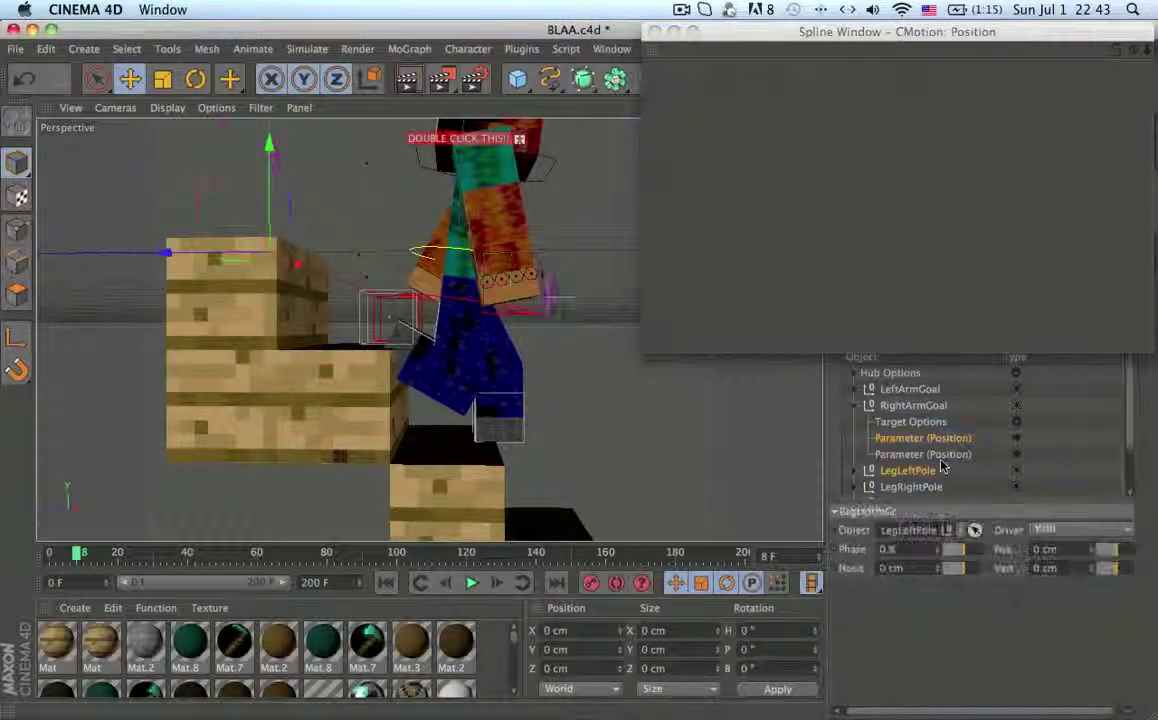
{"action": "left_click", "coordinate": [922, 454]}
{"action": "right_click", "coordinate": [955, 650]}
{"action": "left_click", "coordinate": [980, 707]}
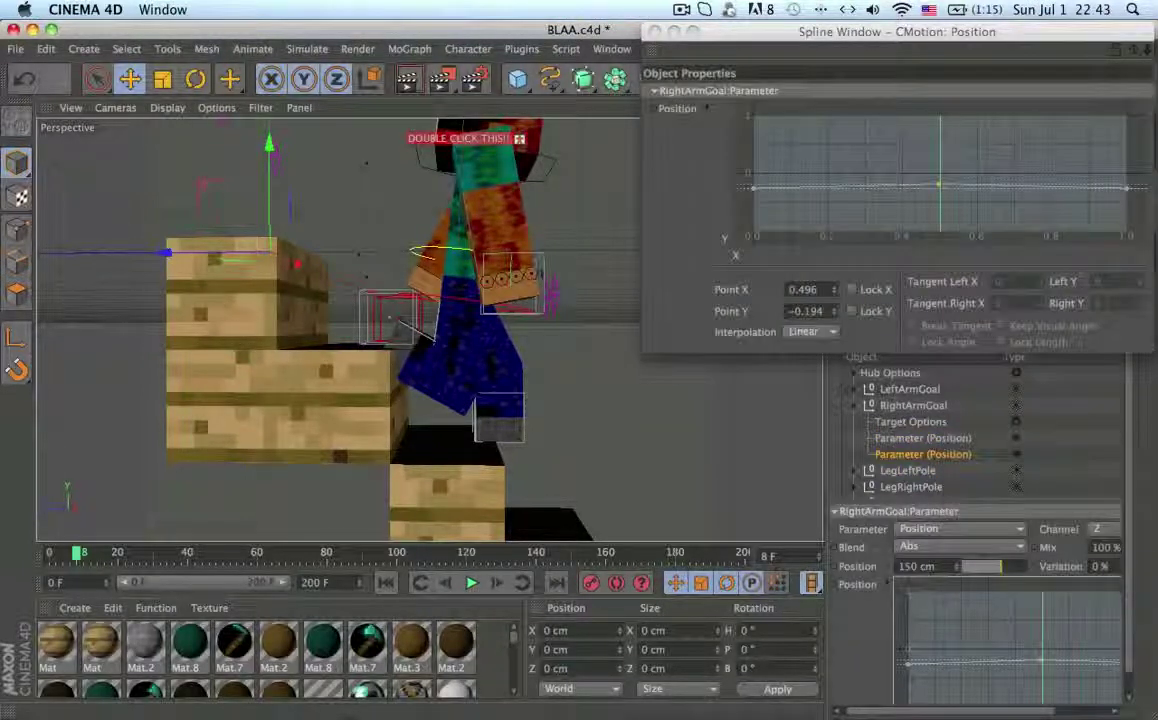
{"action": "right_click", "coordinate": [948, 147]}
{"action": "left_click", "coordinate": [800, 289]}
{"action": "left_click", "coordinate": [820, 291]}
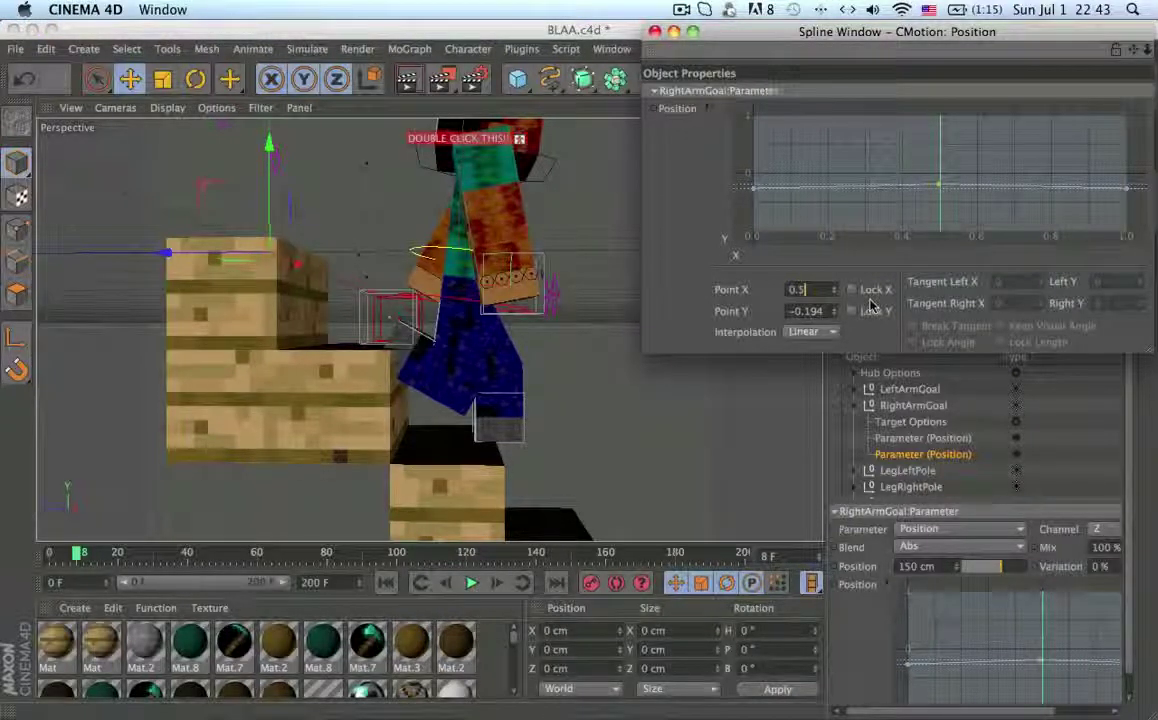
{"action": "left_click_drag", "start_coordinate": [942, 186], "coordinate": [942, 189]}
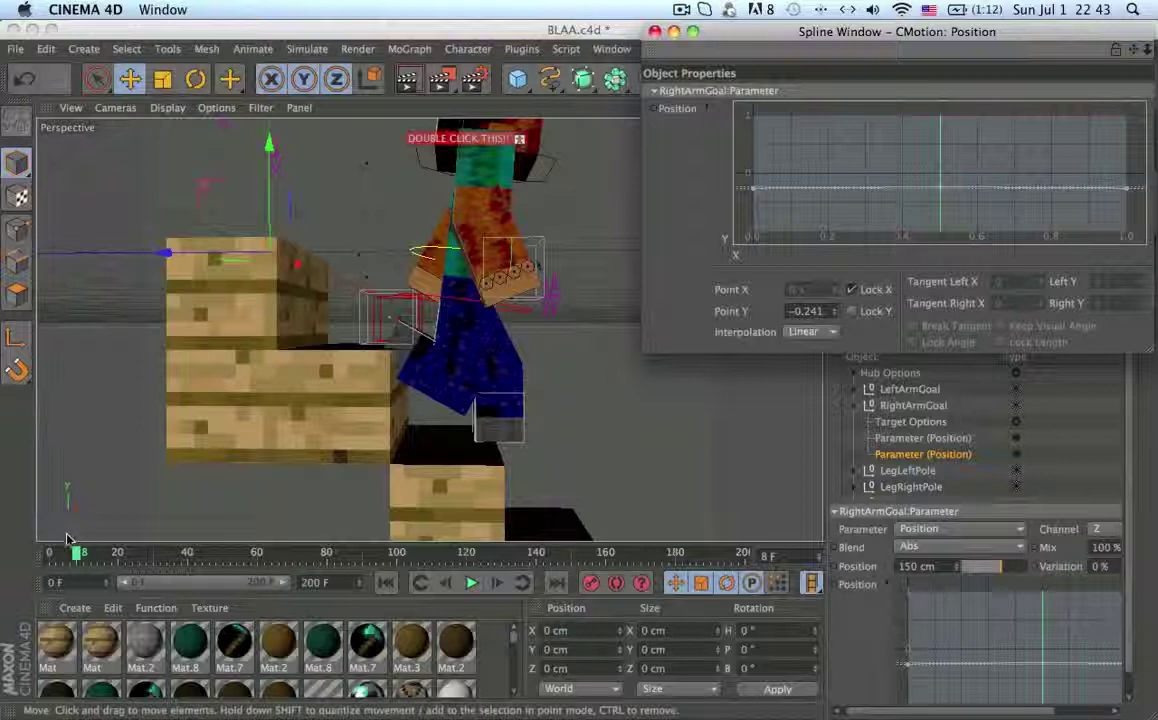
- Return to frame 0 and adjust the start point of RightArmGoal's Z Position curve to about -0.25
{"action": "left_click_drag", "start_coordinate": [78, 552], "coordinate": [49, 554]}
{"action": "middle_click_drag", "start_coordinate": [258, 368], "coordinate": [294, 472], "text": "alt"}
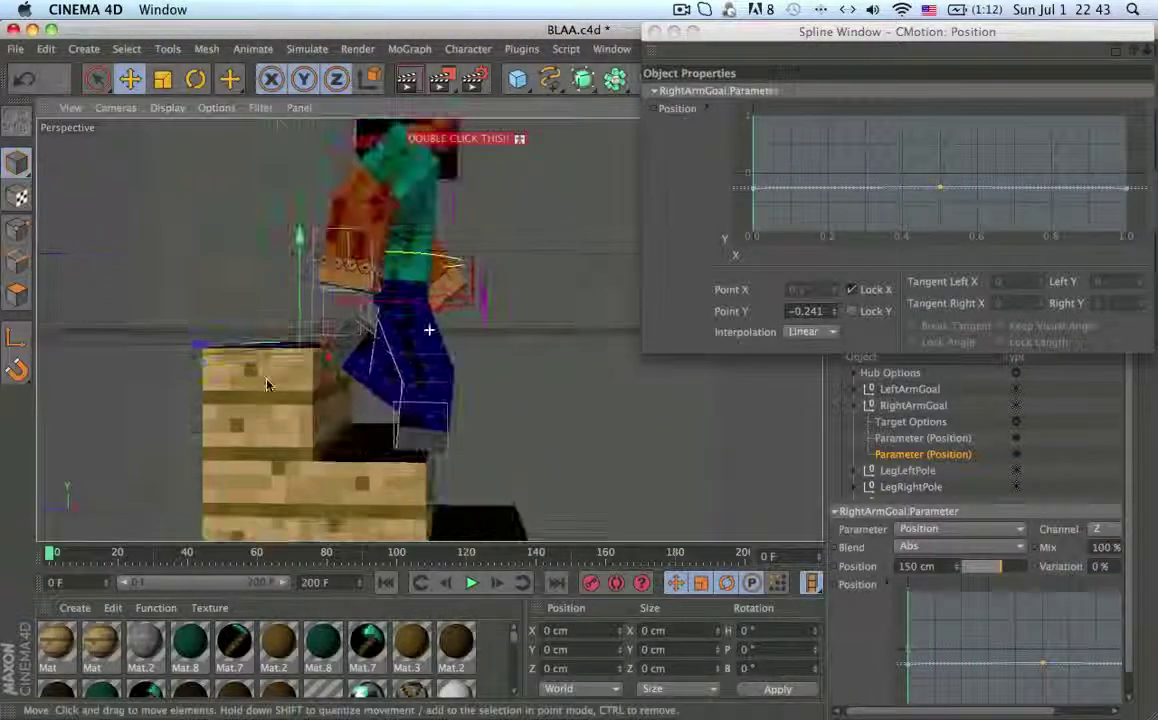
{"action": "mouse_move", "coordinate": [52, 553]}
{"action": "left_mouse_down"}
{"action": "mouse_move", "coordinate": [66, 553]}
{"action": "mouse_move", "coordinate": [50, 553]}
{"action": "left_mouse_up"}
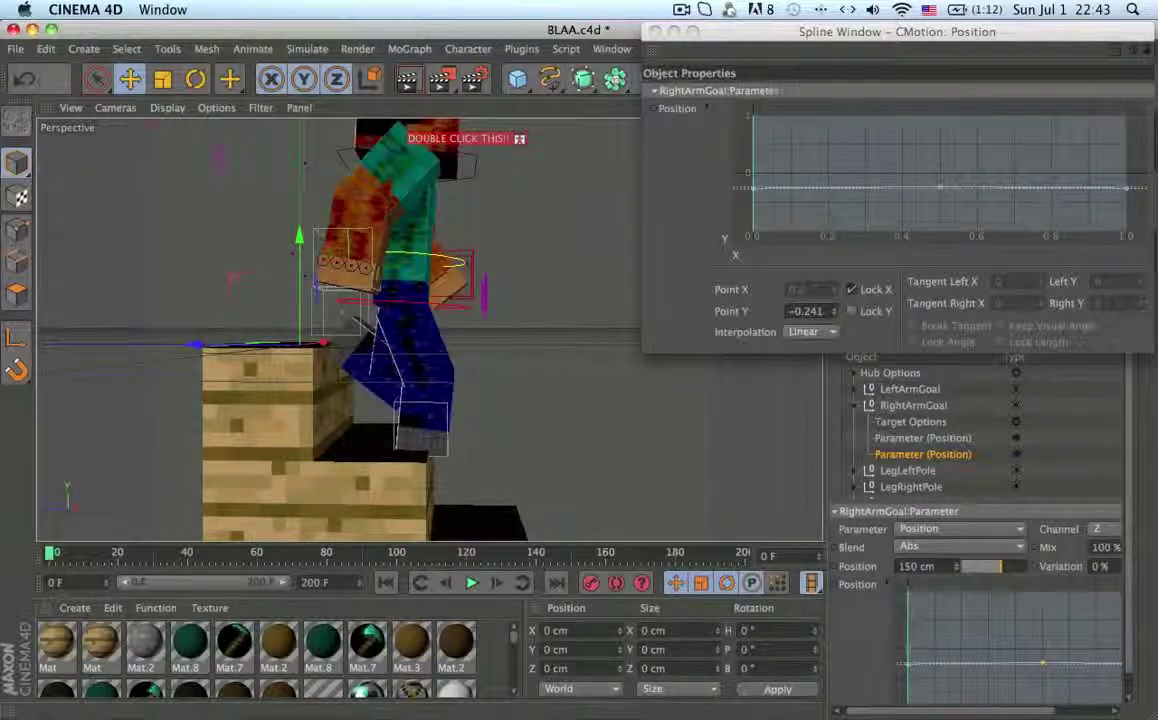
{"action": "left_click_drag", "start_coordinate": [755, 187], "coordinate": [755, 186]}
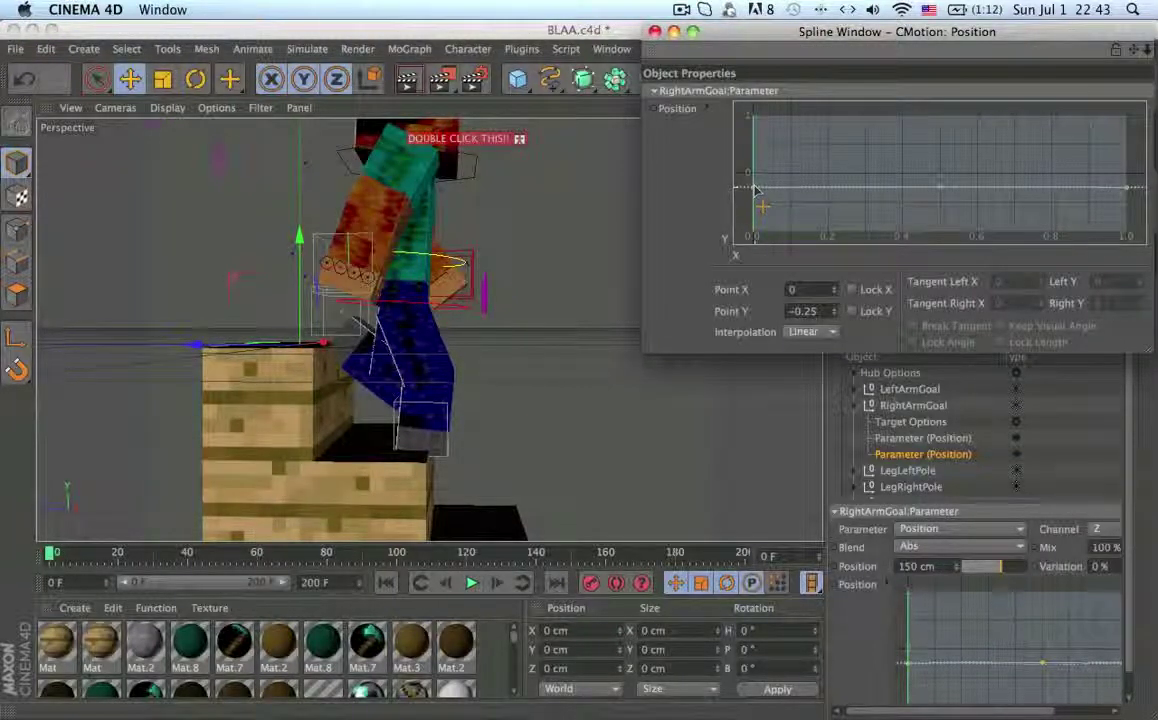
{"action": "left_click_drag", "start_coordinate": [383, 217], "coordinate": [384, 234], "text": "alt"}
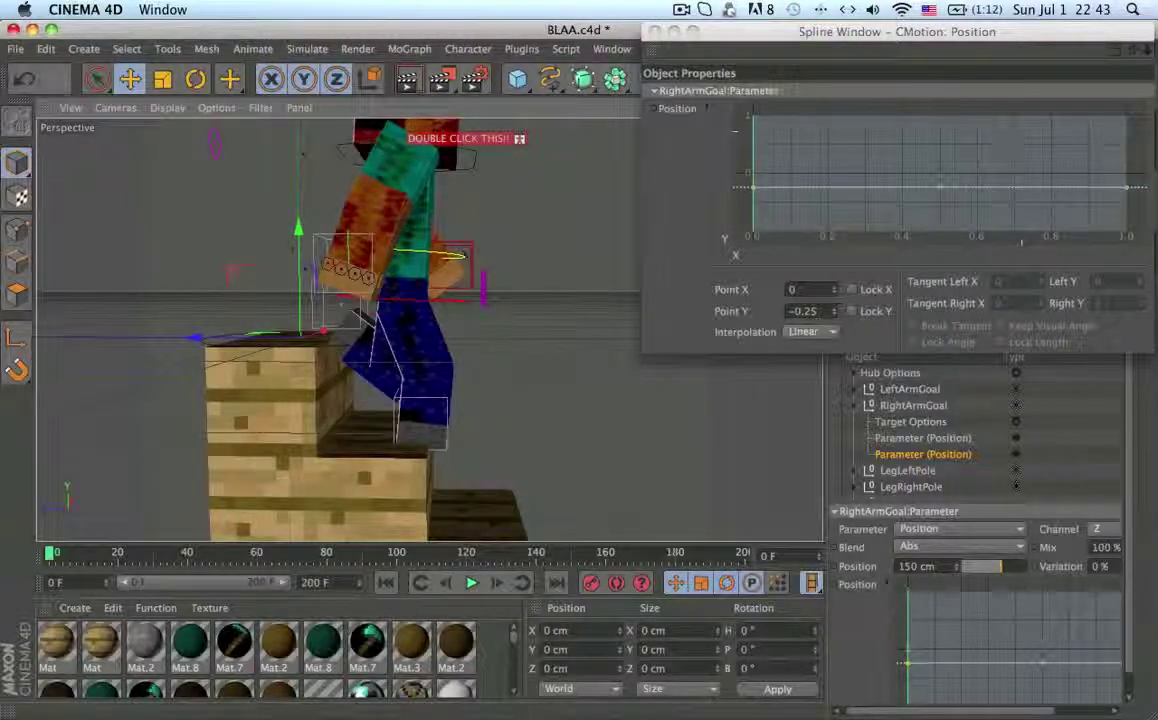
- Go to frame 4 and add a Z curve point at about X 0.249, lowered to about -0.354
{"action": "left_click_drag", "start_coordinate": [52, 553], "coordinate": [60, 553]}
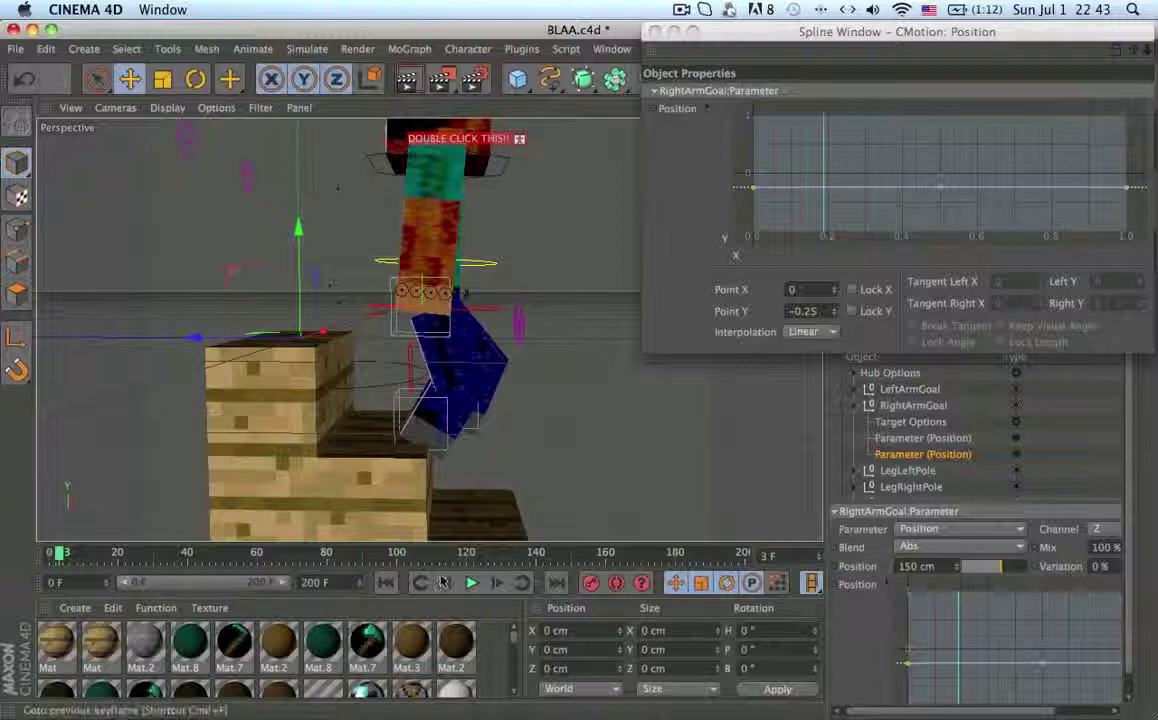
{"action": "left_click", "coordinate": [493, 582]}
{"action": "left_click", "coordinate": [849, 186], "text": "ctrl"}
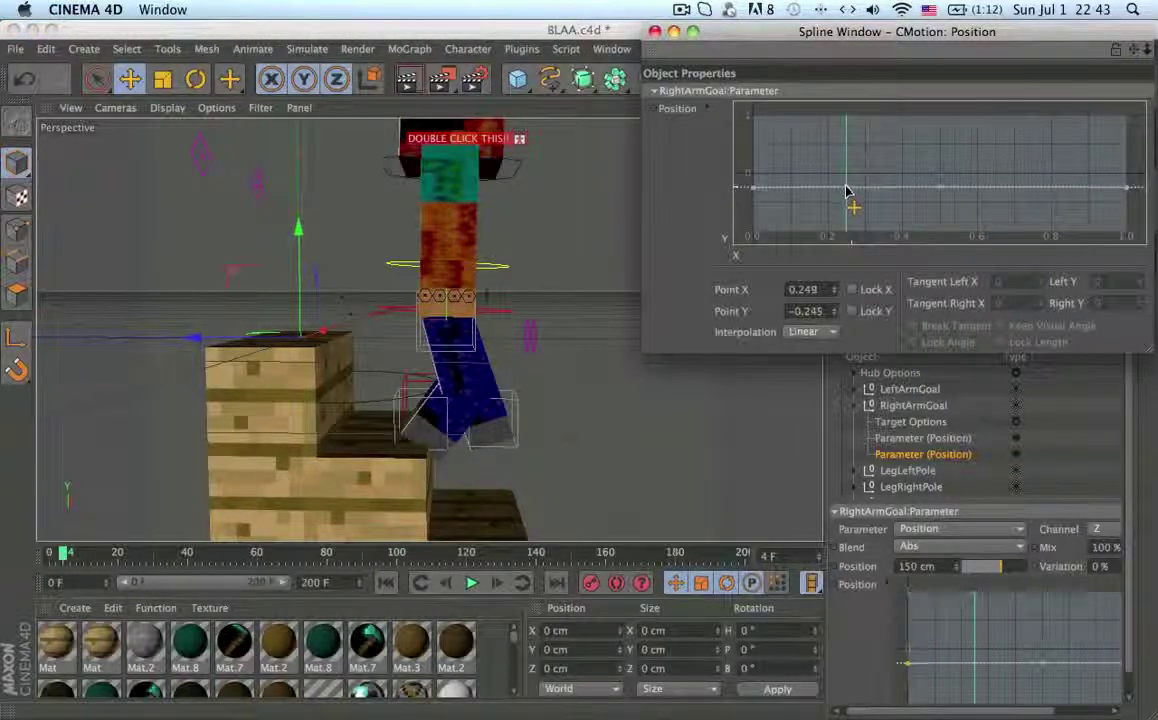
{"action": "left_click_drag", "start_coordinate": [846, 190], "coordinate": [846, 195]}
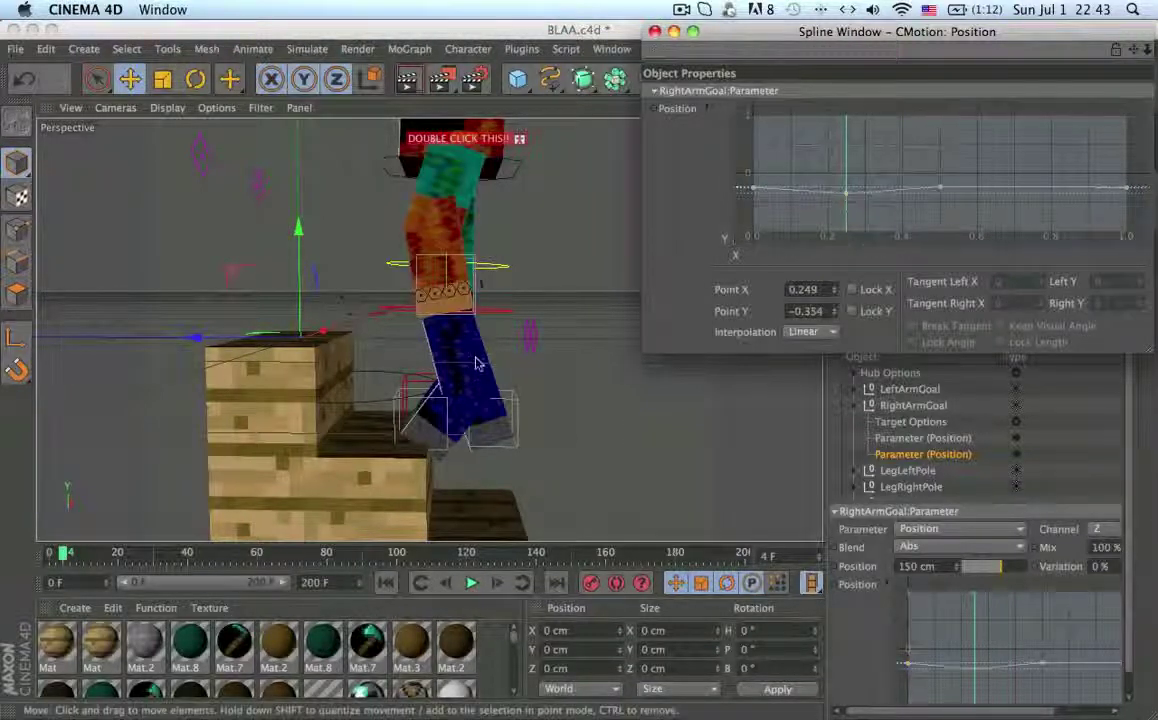
- Return to frame 0 and set the Z Position curve's start point Y value to -0.26
{"action": "mouse_move", "coordinate": [45, 565]}
{"action": "left_mouse_down"}
{"action": "mouse_move", "coordinate": [77, 556]}
{"action": "mouse_move", "coordinate": [48, 558]}
{"action": "left_mouse_up"}
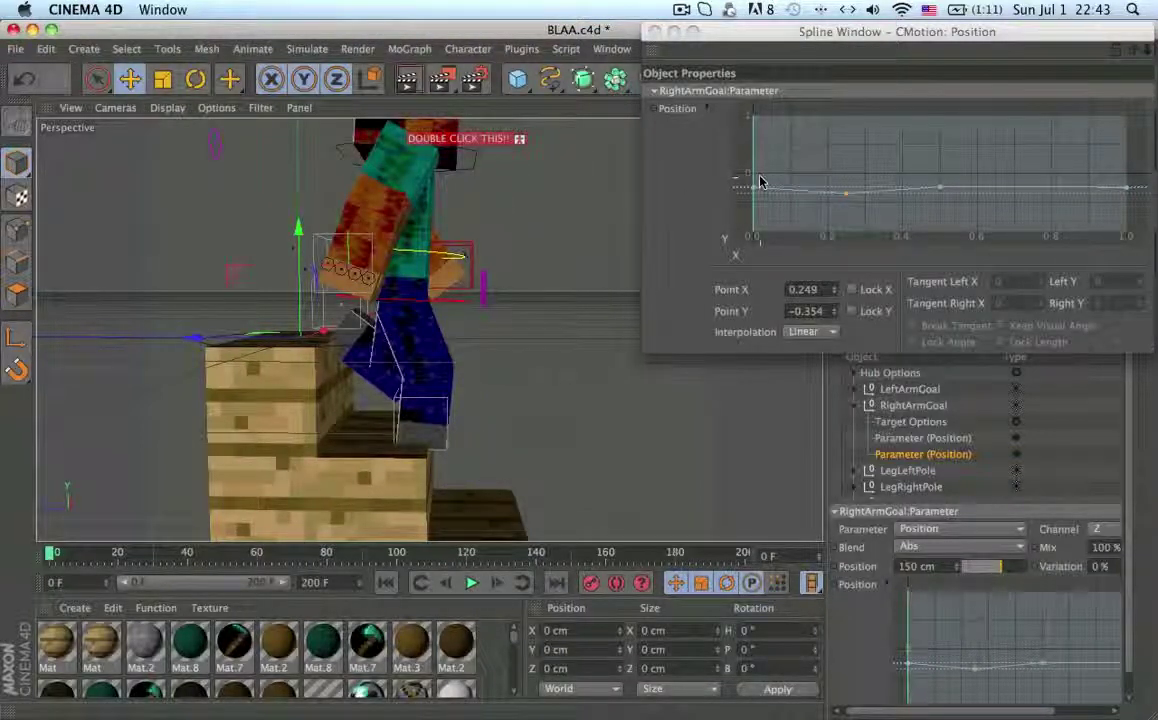
{"action": "left_click_drag", "start_coordinate": [768, 167], "coordinate": [737, 213]}
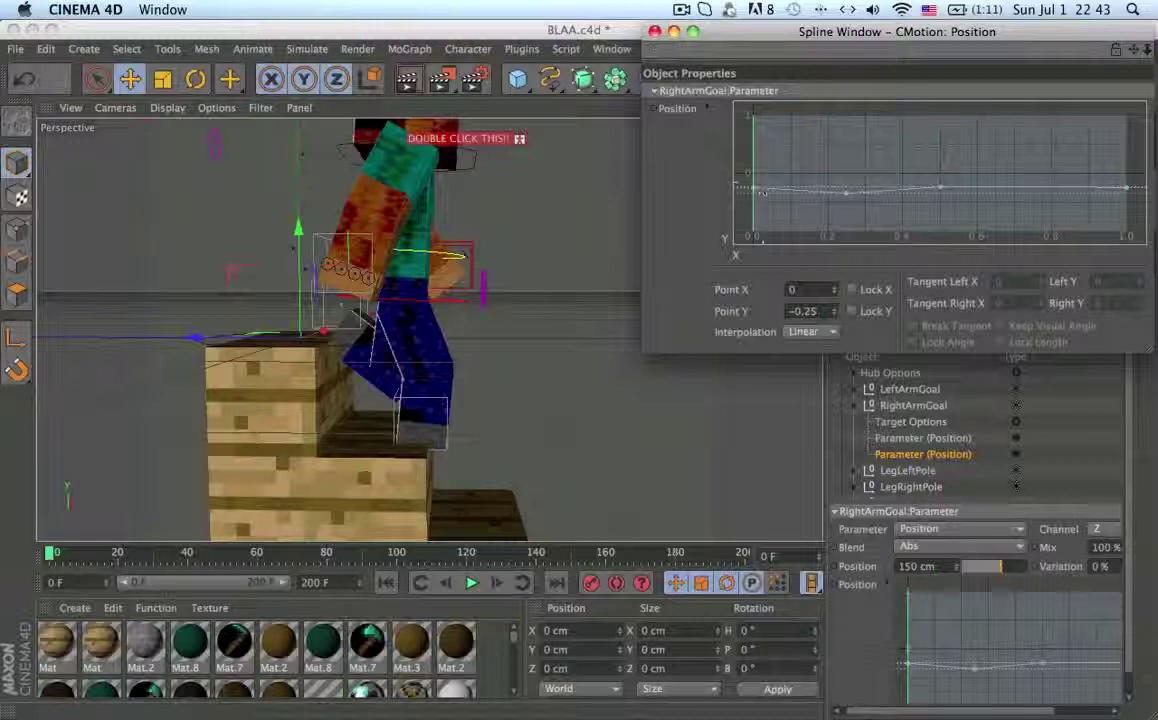
{"action": "left_click", "coordinate": [819, 309]}
{"action": "scroll", "coordinate": [820, 308], "scroll_direction": "up", "scroll_amount": 1}
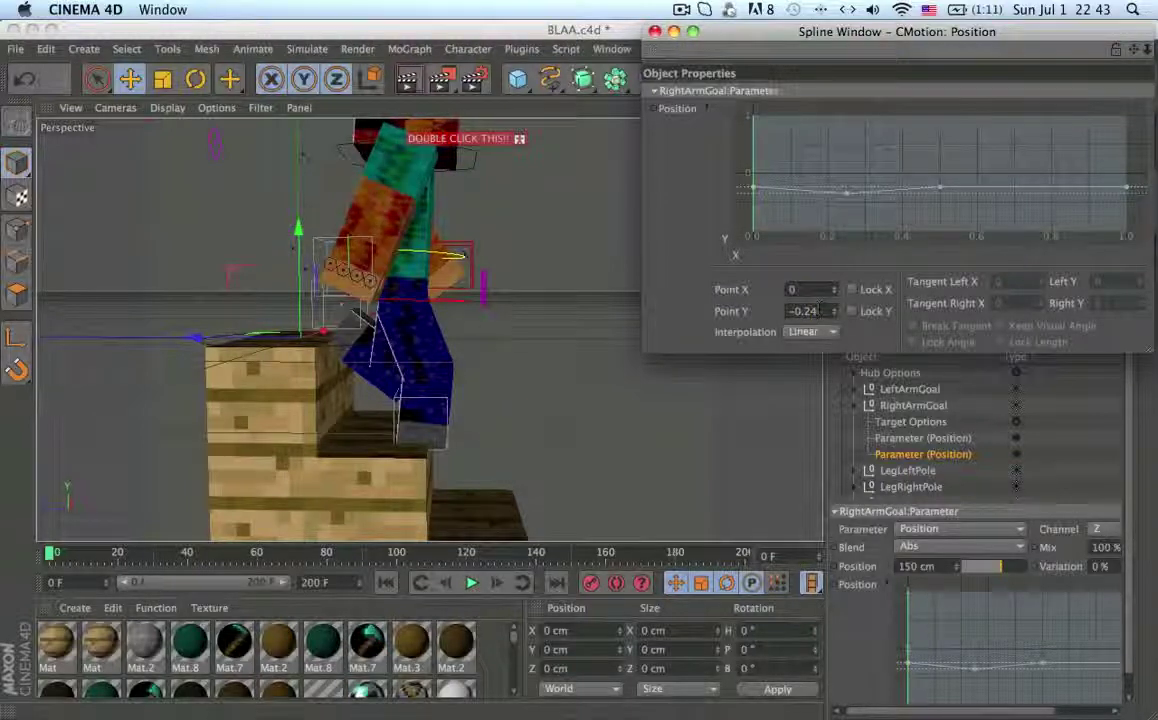
{"action": "scroll", "coordinate": [815, 311], "scroll_direction": "down", "scroll_amount": 2}
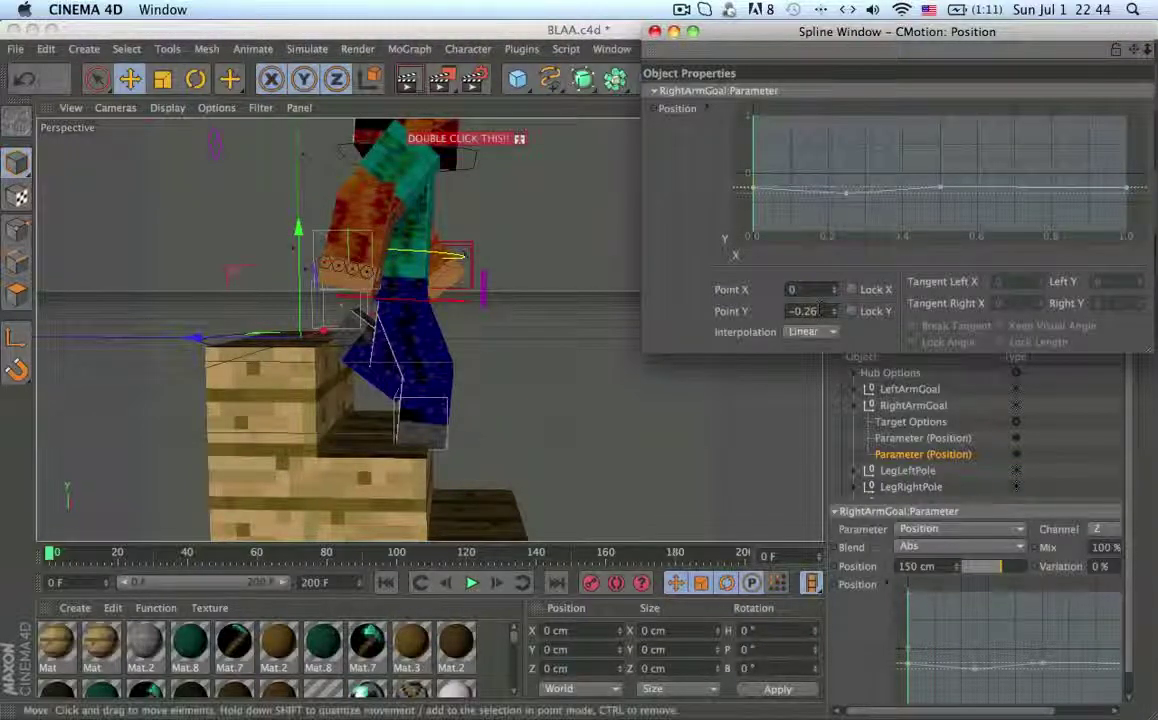
- Go to frame 12 and add a Z curve point at about X 0.749, lowered to about -0.361
{"action": "left_click", "coordinate": [55, 557]}
{"action": "left_click_drag", "start_coordinate": [55, 557], "coordinate": [94, 557]}
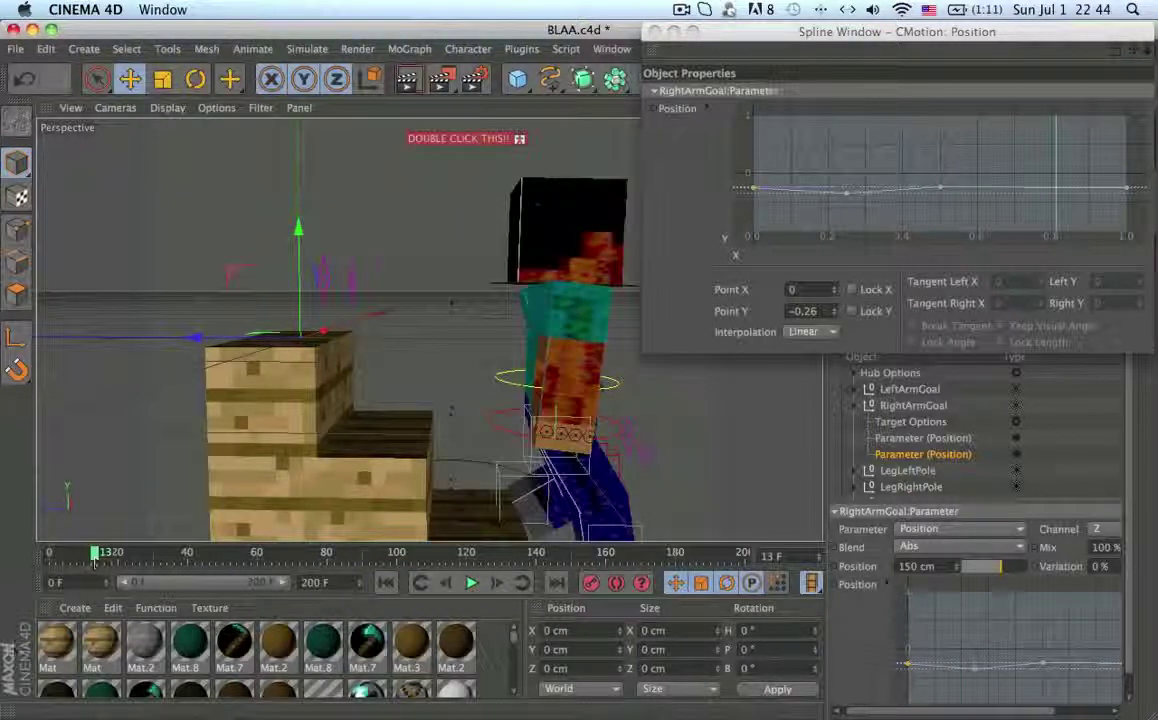
{"action": "left_click", "coordinate": [447, 583]}
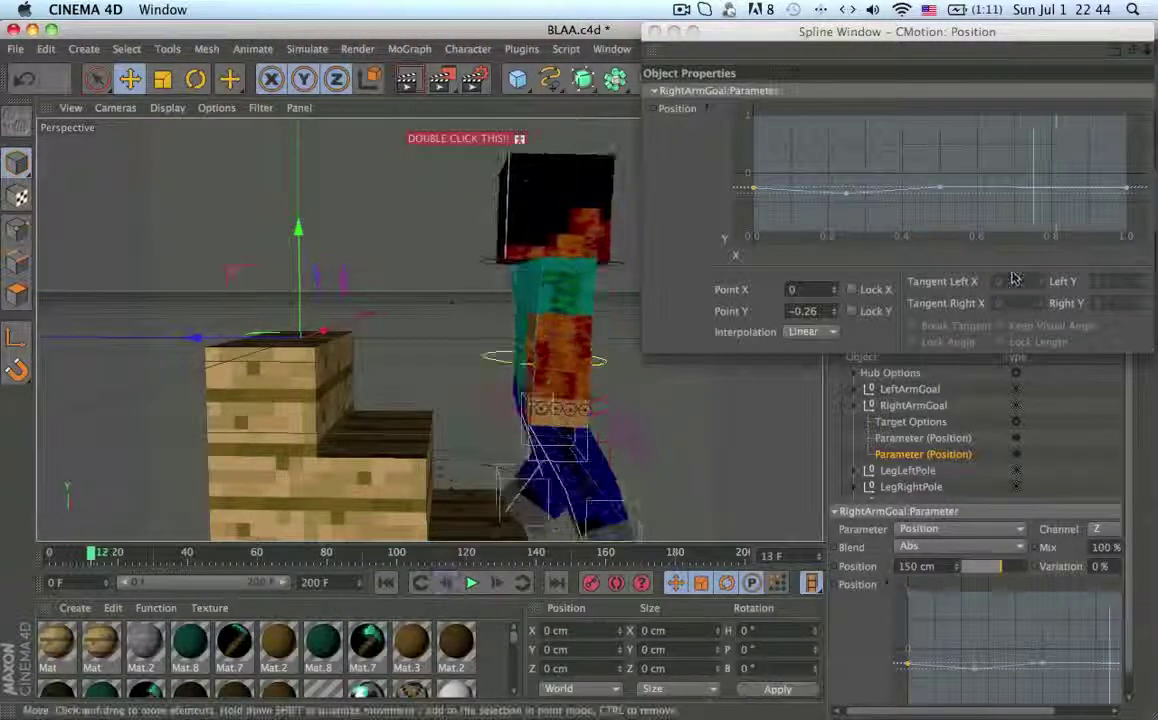
{"action": "left_click", "coordinate": [1042, 194]}
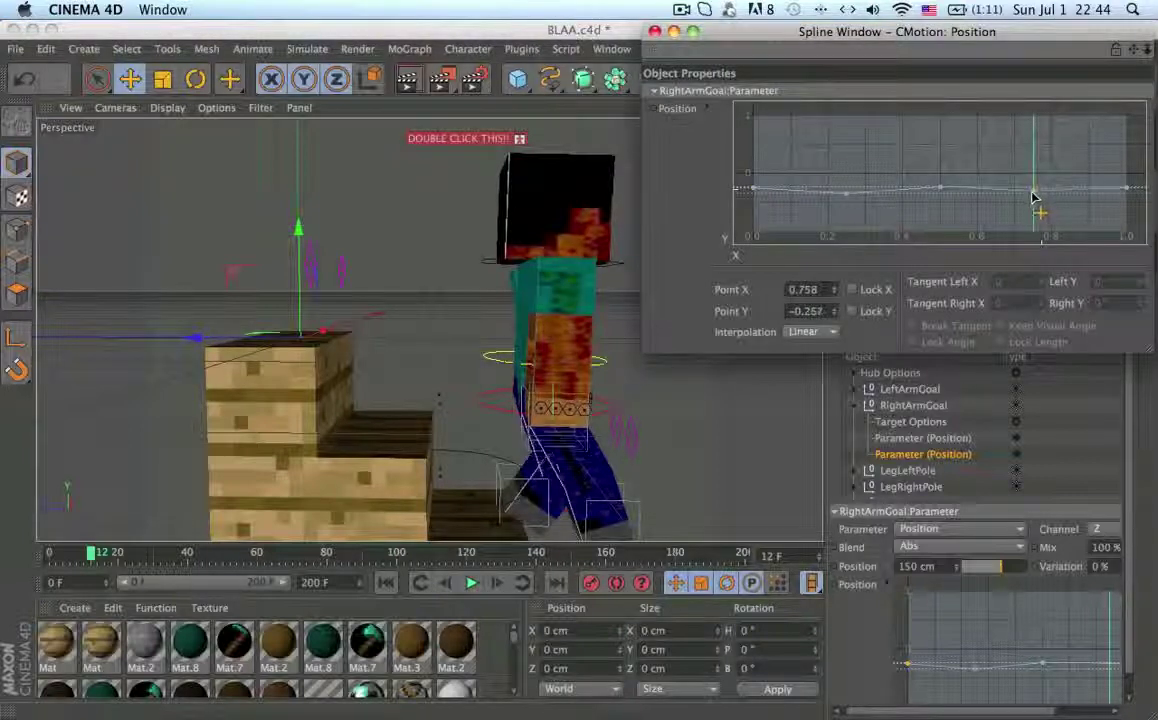
{"action": "left_click_drag", "start_coordinate": [1035, 200], "coordinate": [1035, 200]}
- Play back the walk up the stairs, return to frame 0 and inspect the character from the other side
{"action": "left_click_drag", "start_coordinate": [440, 350], "coordinate": [388, 318], "text": "alt"}
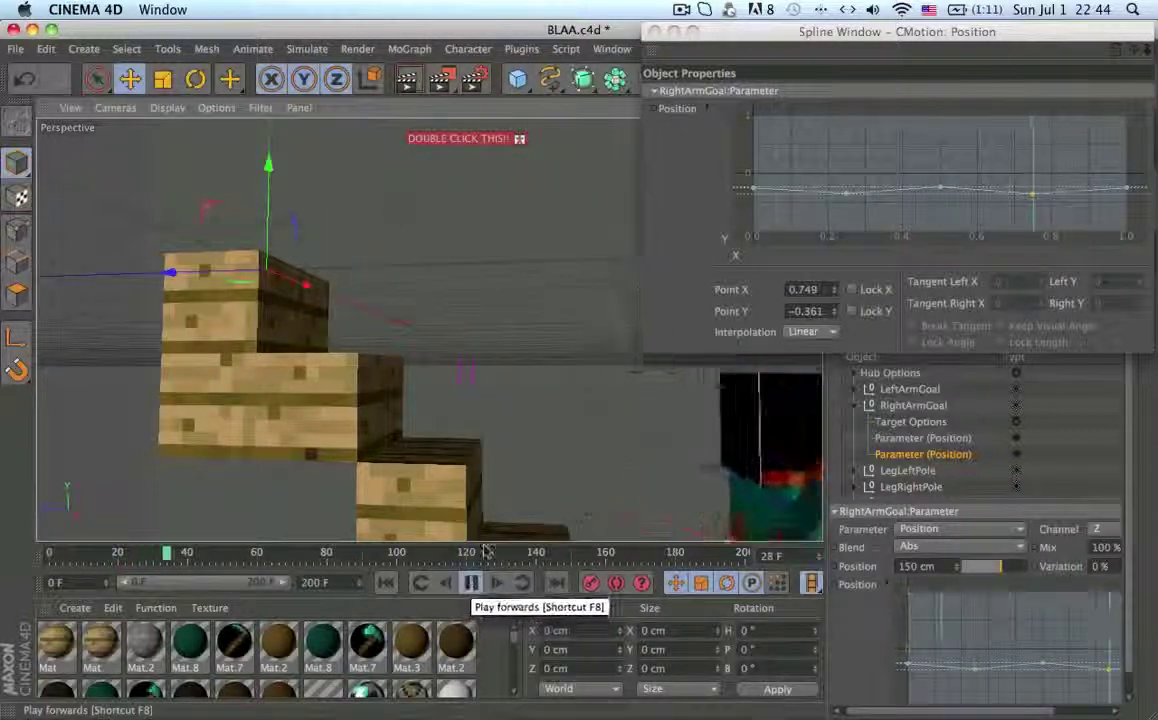
{"action": "left_click", "coordinate": [471, 583]}
{"action": "left_click_drag", "start_coordinate": [205, 552], "coordinate": [0, 543]}
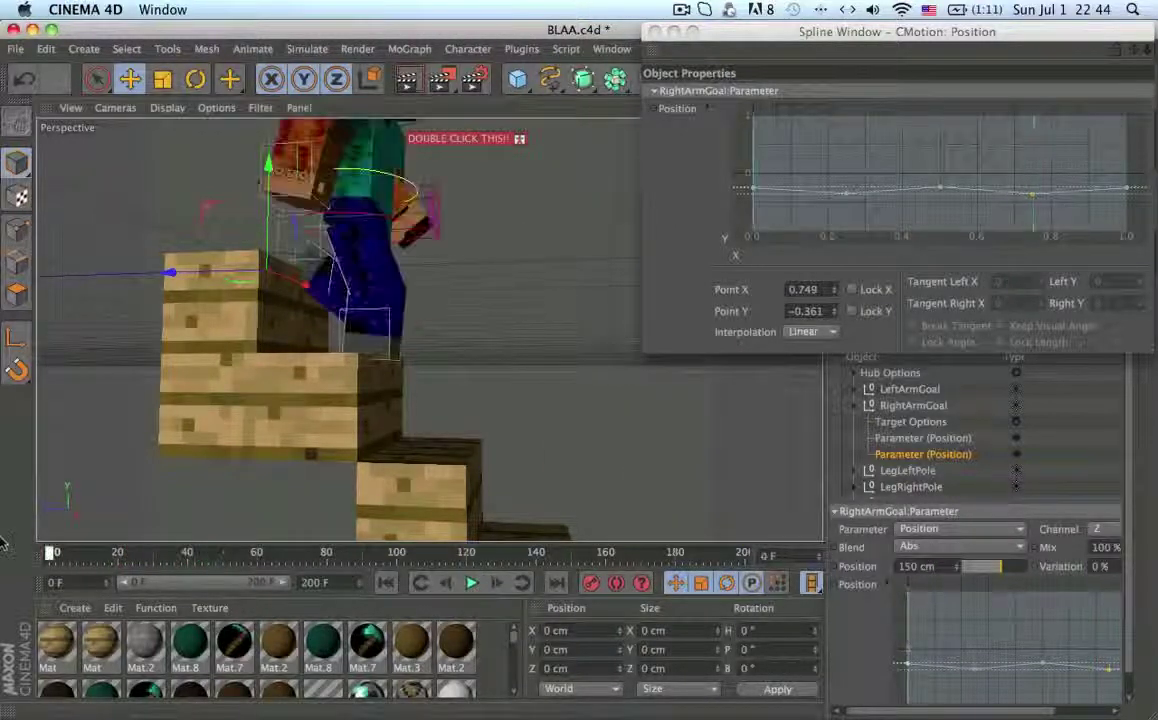
{"action": "left_click_drag", "start_coordinate": [470, 400], "coordinate": [270, 402], "text": "alt"}
{"action": "scroll", "coordinate": [372, 405], "scroll_direction": "down", "scroll_amount": 5}
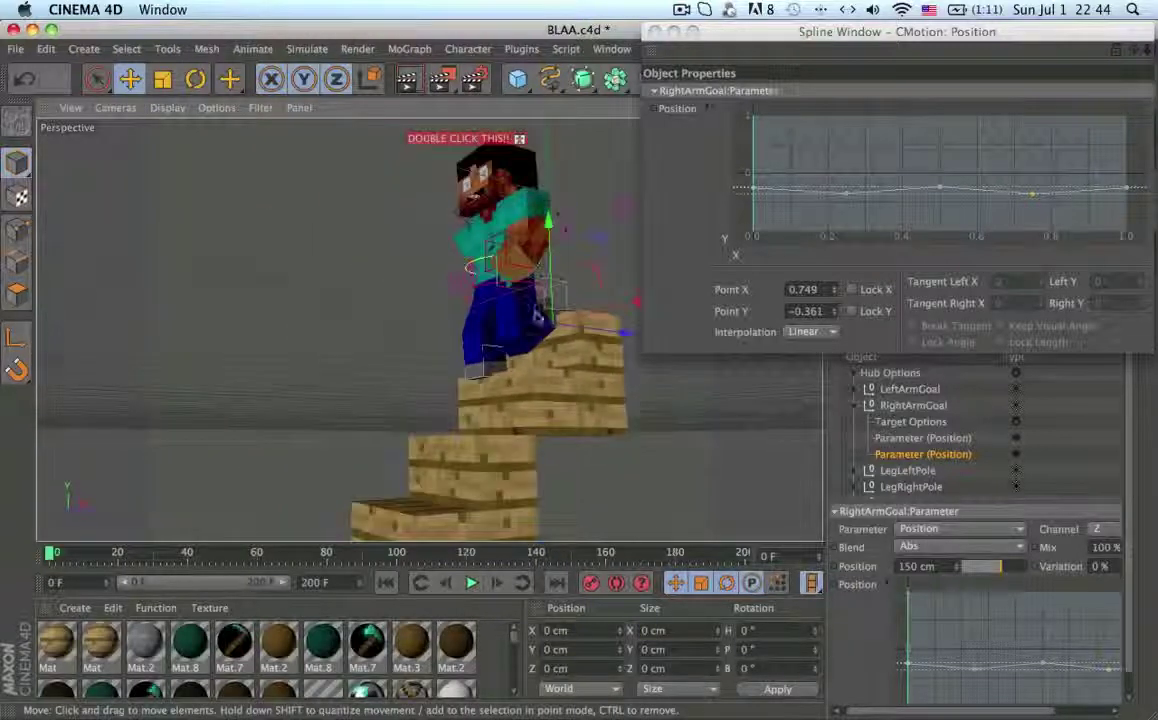
- Try to turn the character's head with the Rotate tool
{"action": "left_click_drag", "start_coordinate": [537, 316], "coordinate": [134, 299], "text": "alt"}
{"action": "left_click_drag", "start_coordinate": [467, 311], "coordinate": [432, 244], "text": "alt"}
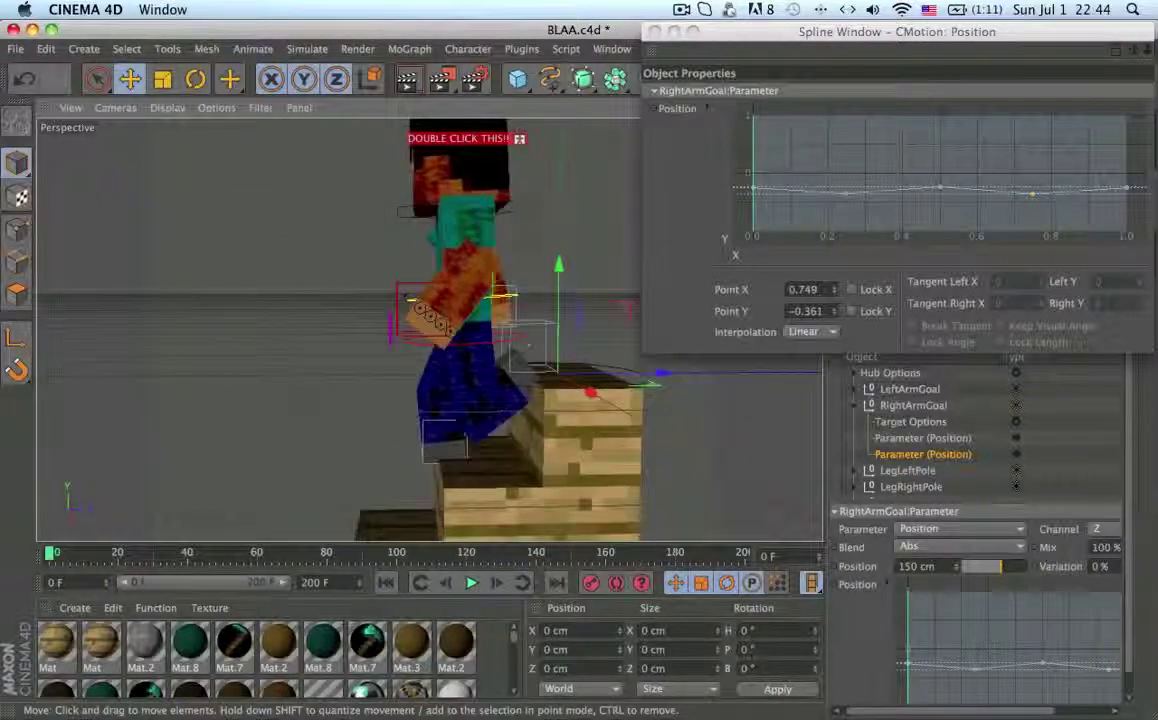
{"action": "left_click", "coordinate": [469, 191]}
{"action": "key", "text": "r"}
{"action": "left_click_drag", "start_coordinate": [476, 200], "coordinate": [434, 211]}
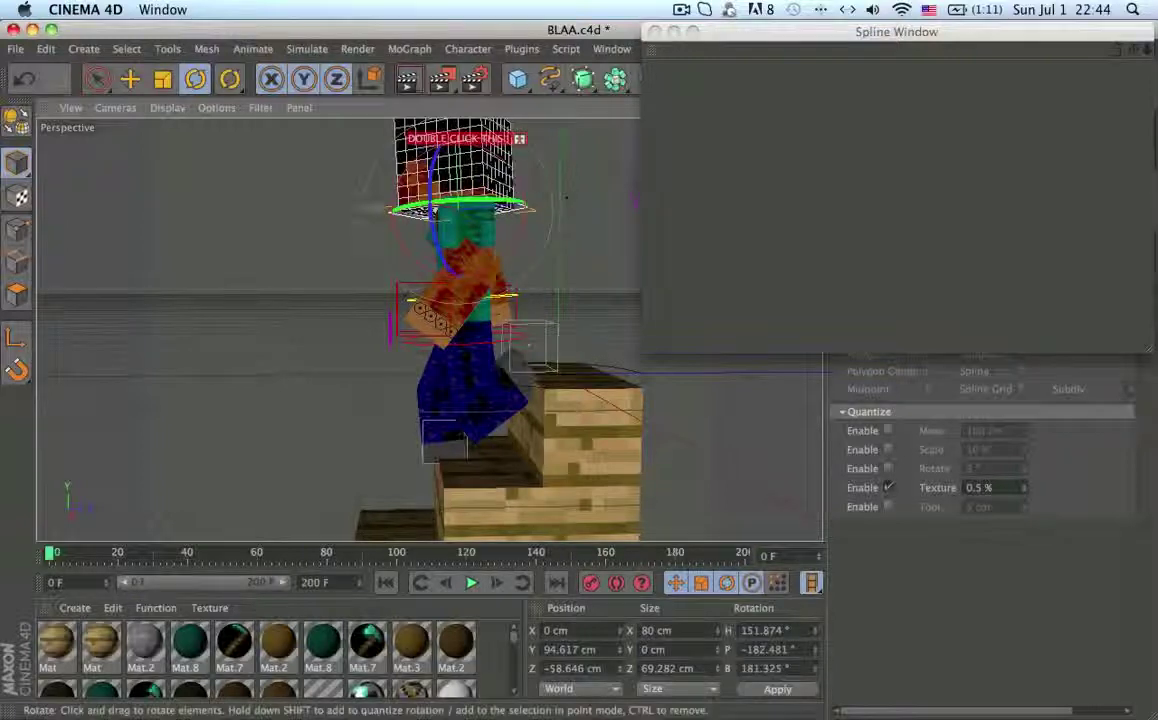
{"action": "left_click_drag", "start_coordinate": [585, 278], "coordinate": [535, 275]}
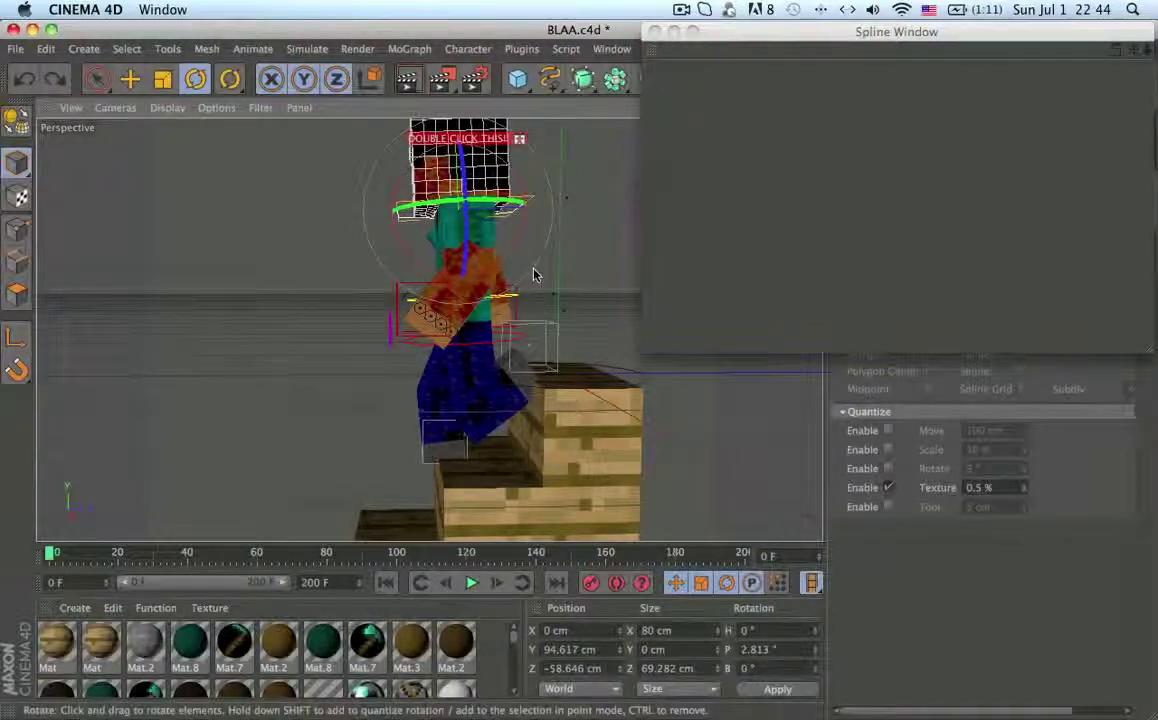
{"action": "left_click", "coordinate": [399, 299]}
{"action": "key", "text": "e"}
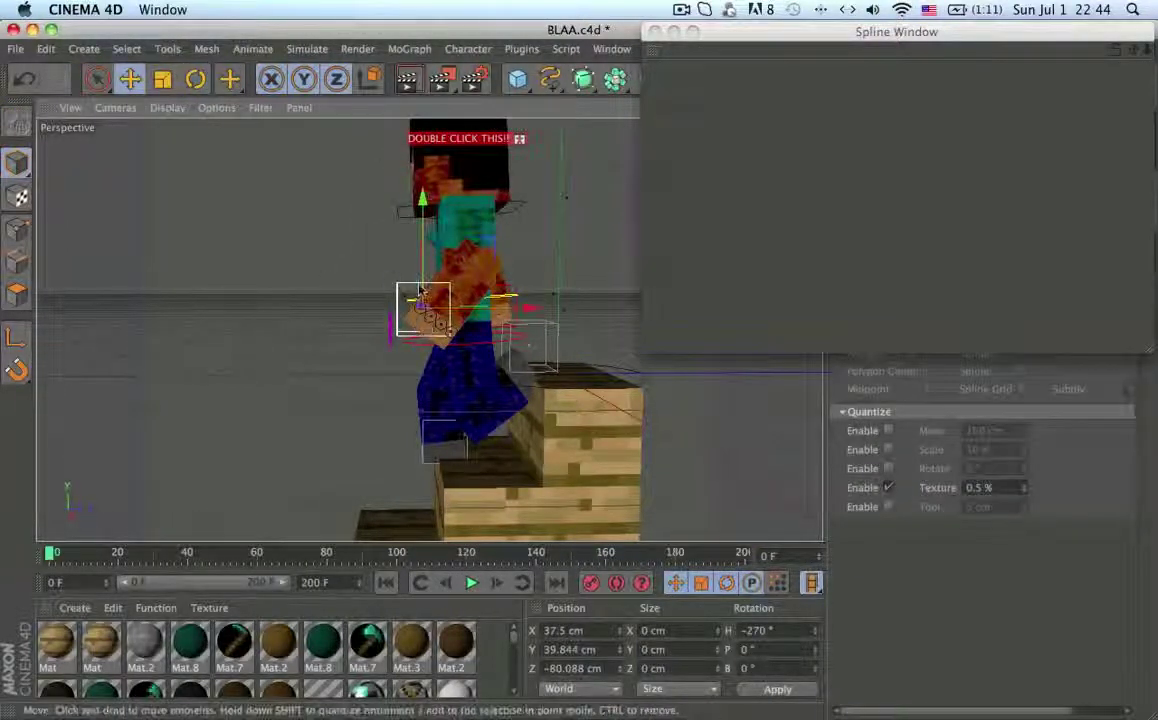
{"action": "middle_click_drag", "start_coordinate": [566, 307], "coordinate": [588, 260], "text": "alt"}
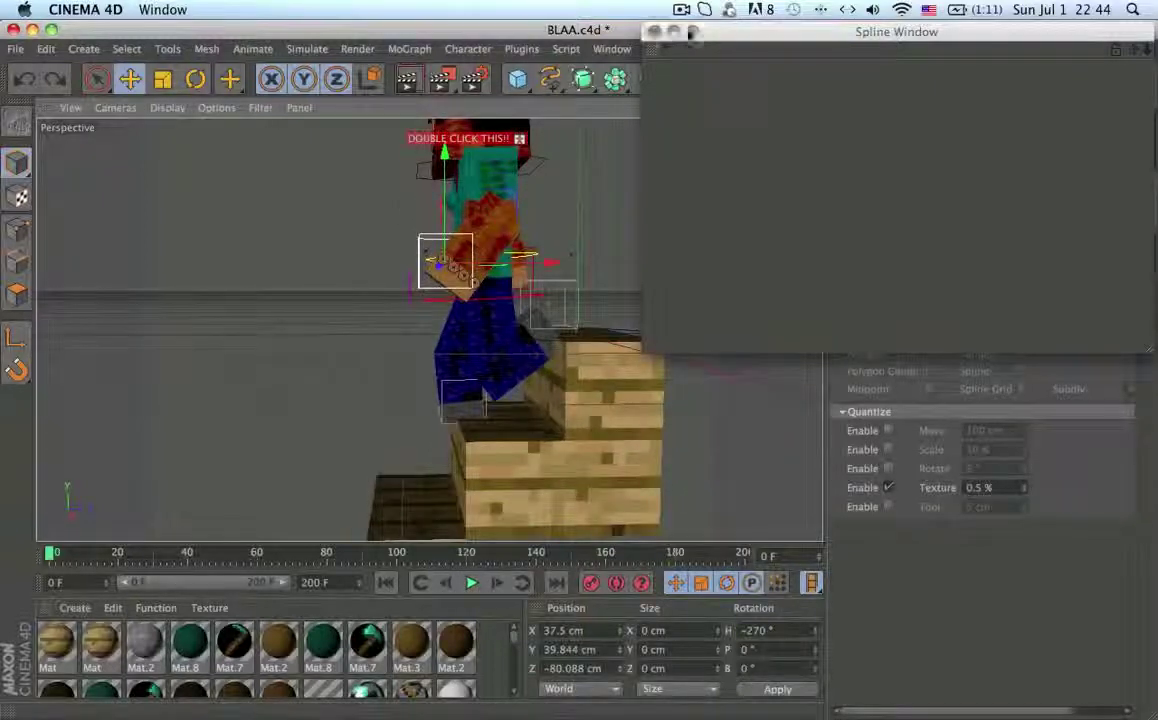
{"action": "left_click", "coordinate": [692, 33]}
{"action": "left_click", "coordinate": [508, 133]}
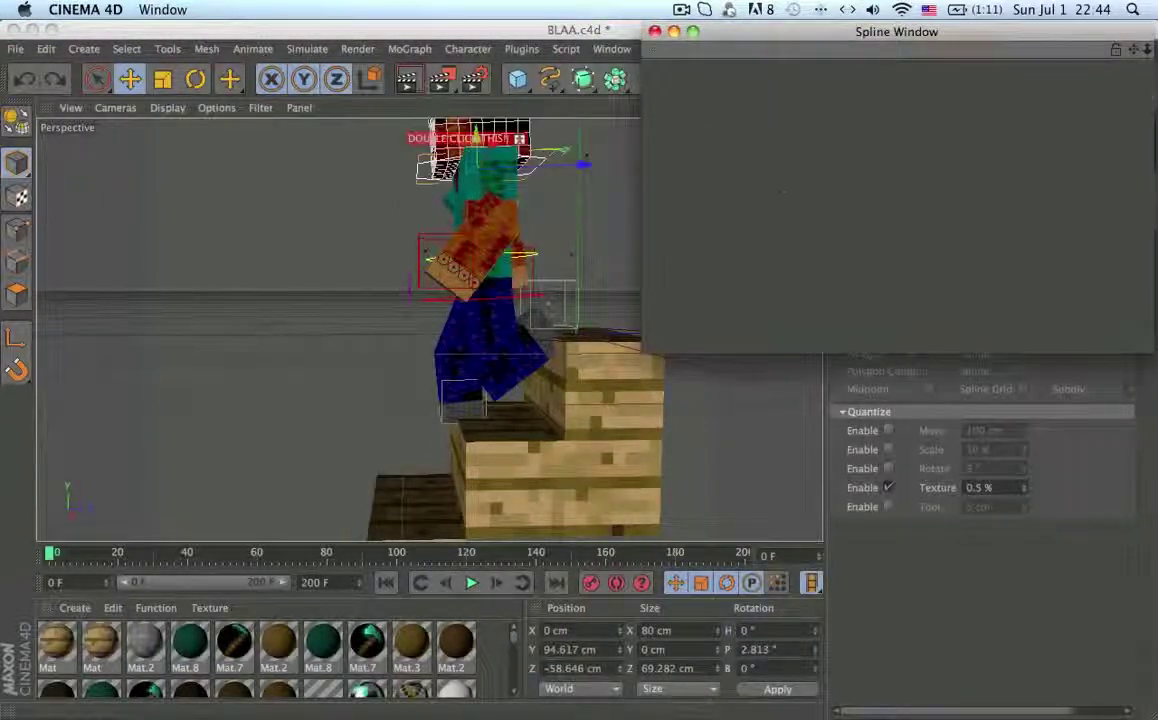
{"action": "key", "text": "super+z"}
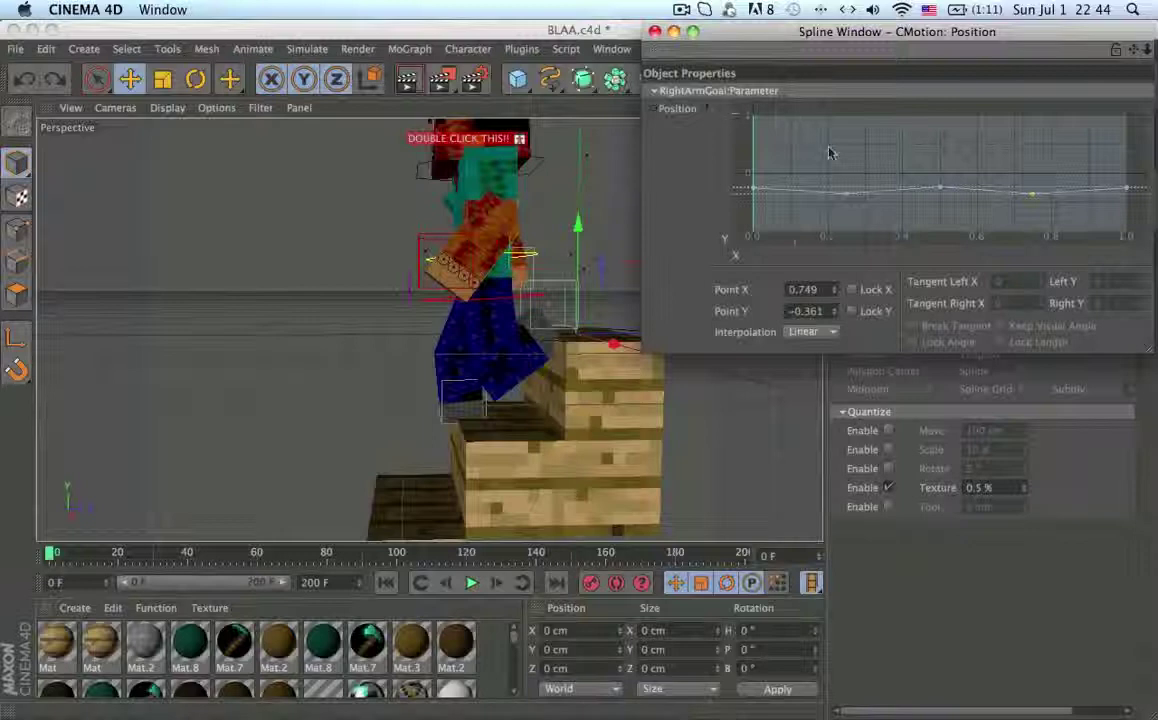
- Select the CMotion object and show the LeftArmGoal Y Position curve in the separate spline window
{"action": "left_click_drag", "start_coordinate": [826, 31], "coordinate": [744, 273]}
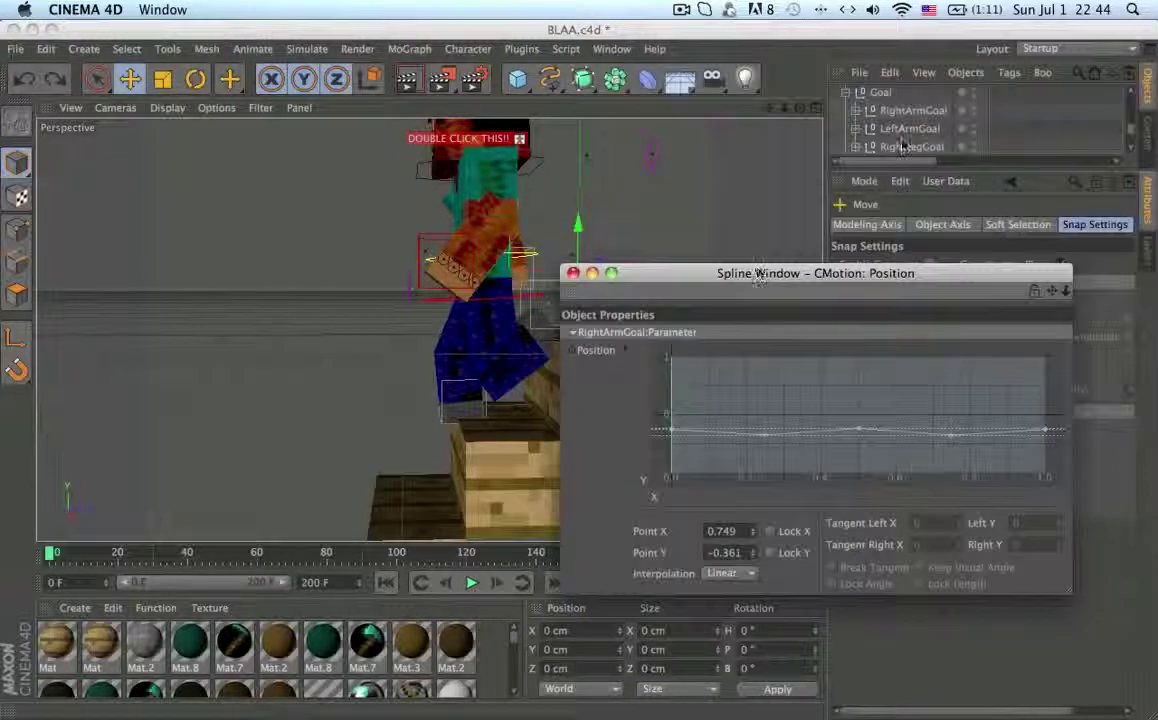
{"action": "left_click", "coordinate": [862, 115]}
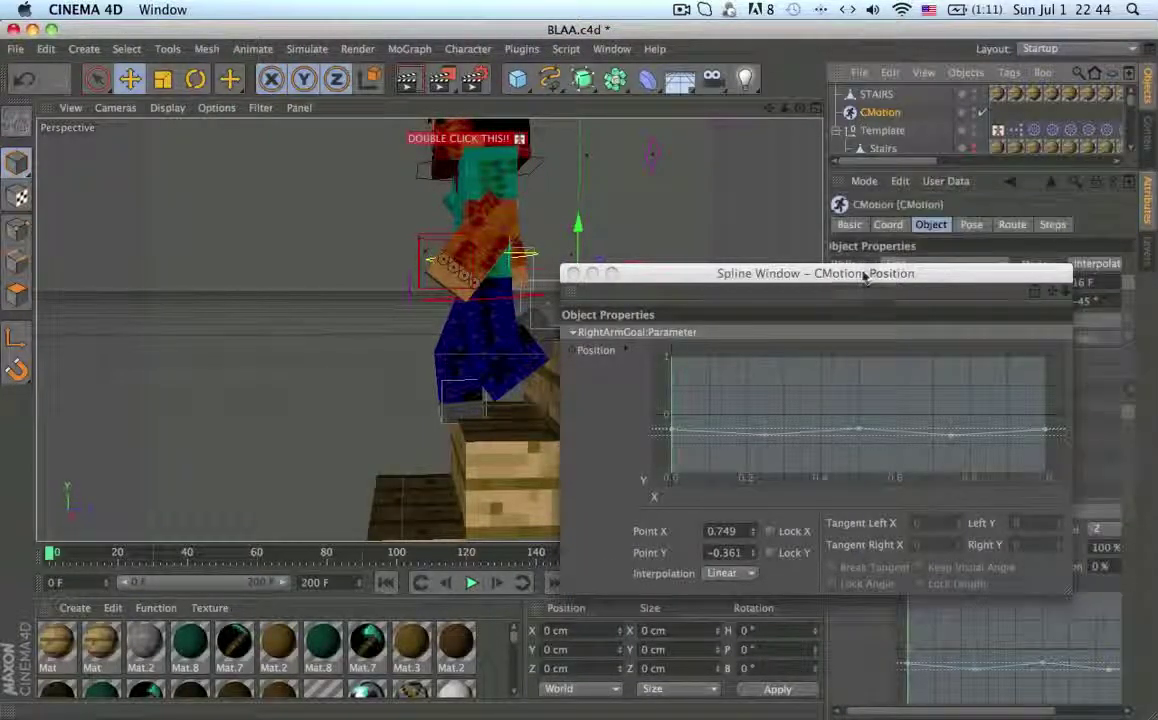
{"action": "left_click_drag", "start_coordinate": [800, 273], "coordinate": [872, 30]}
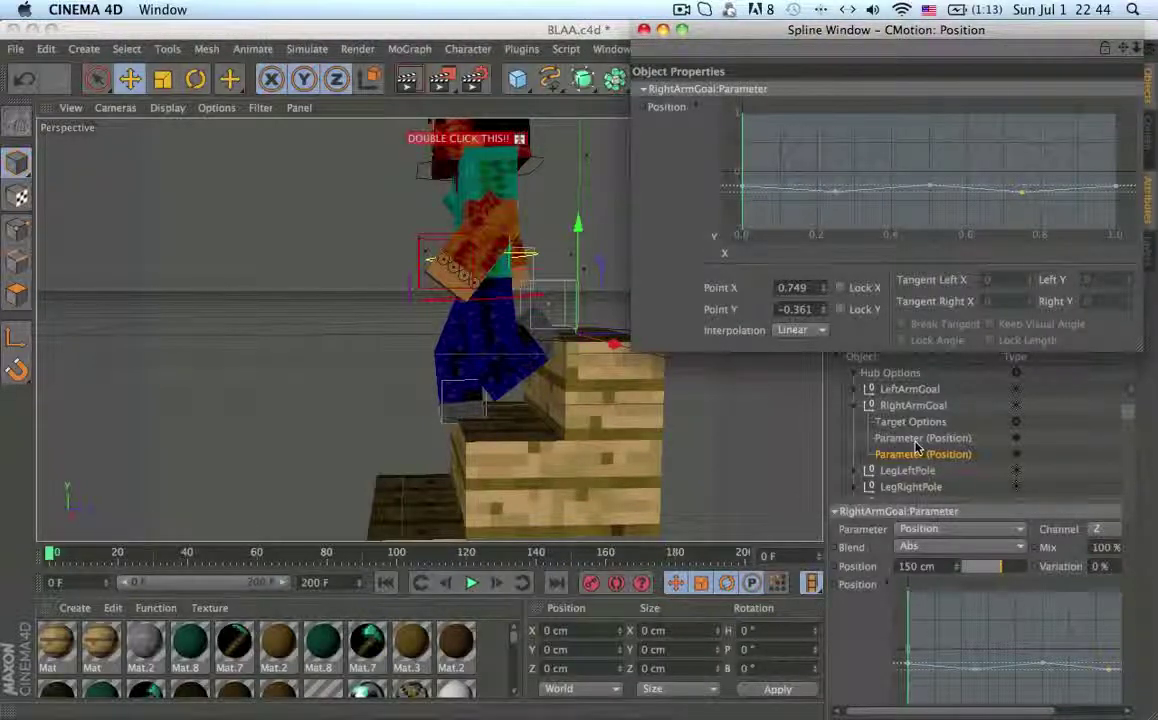
{"action": "left_click", "coordinate": [857, 406]}
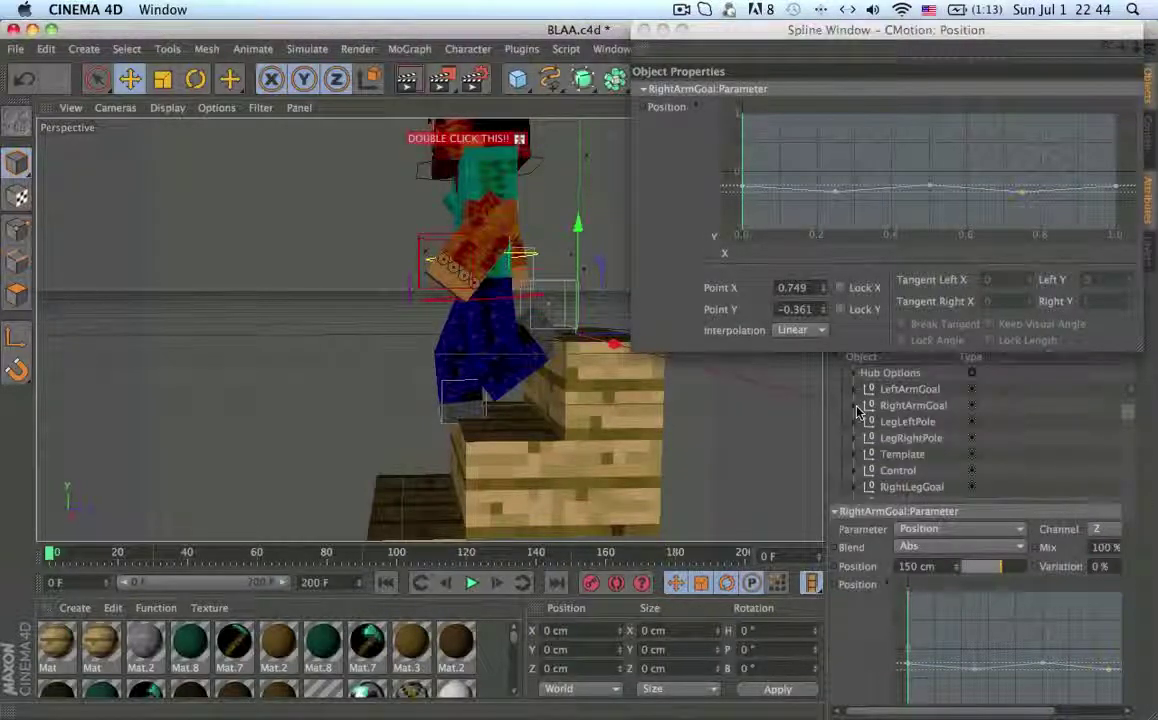
{"action": "left_click", "coordinate": [856, 391]}
{"action": "left_click", "coordinate": [923, 422]}
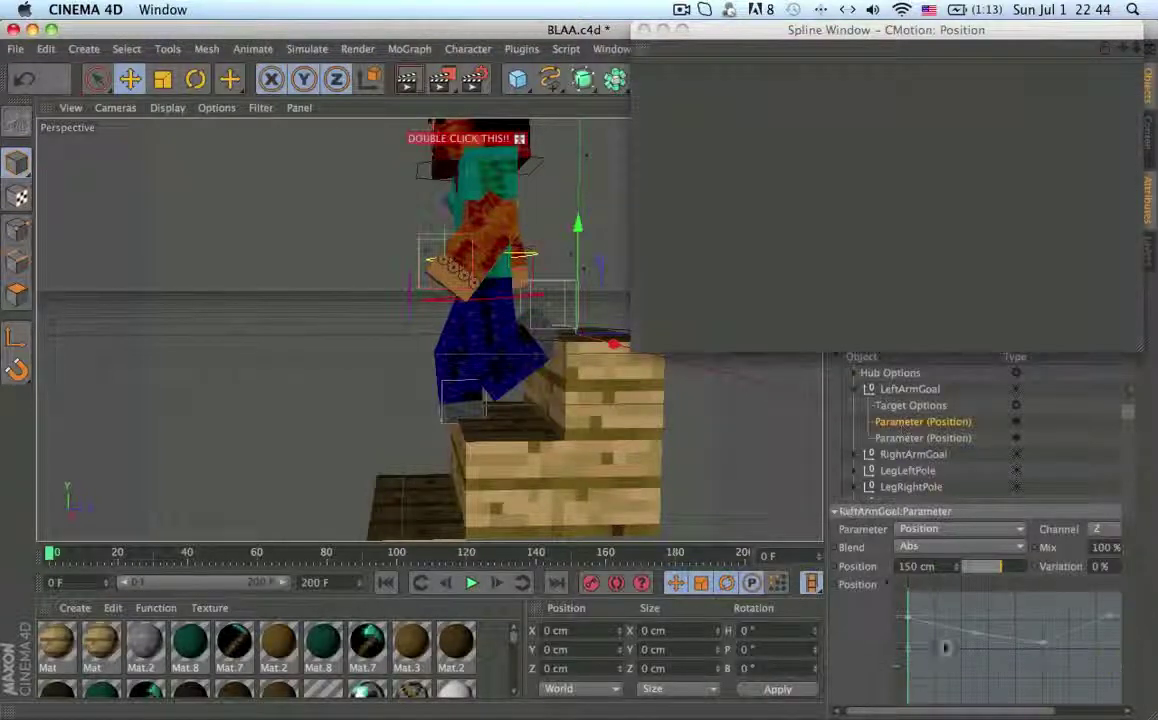
{"action": "right_click", "coordinate": [947, 648]}
{"action": "left_click", "coordinate": [962, 709]}
- Delete all points between the two end points of the LeftArmGoal Y Position curve
{"action": "left_click", "coordinate": [824, 113]}
{"action": "left_click_drag", "start_coordinate": [824, 113], "coordinate": [1087, 213]}
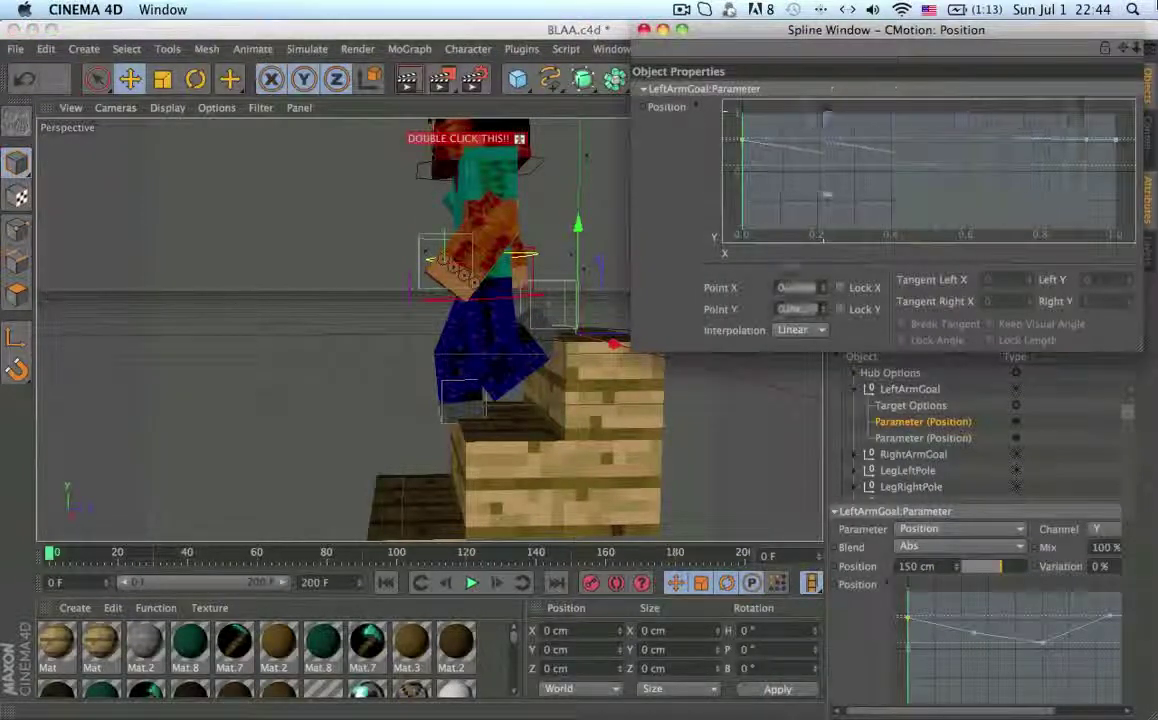
{"action": "key", "text": "Delete"}
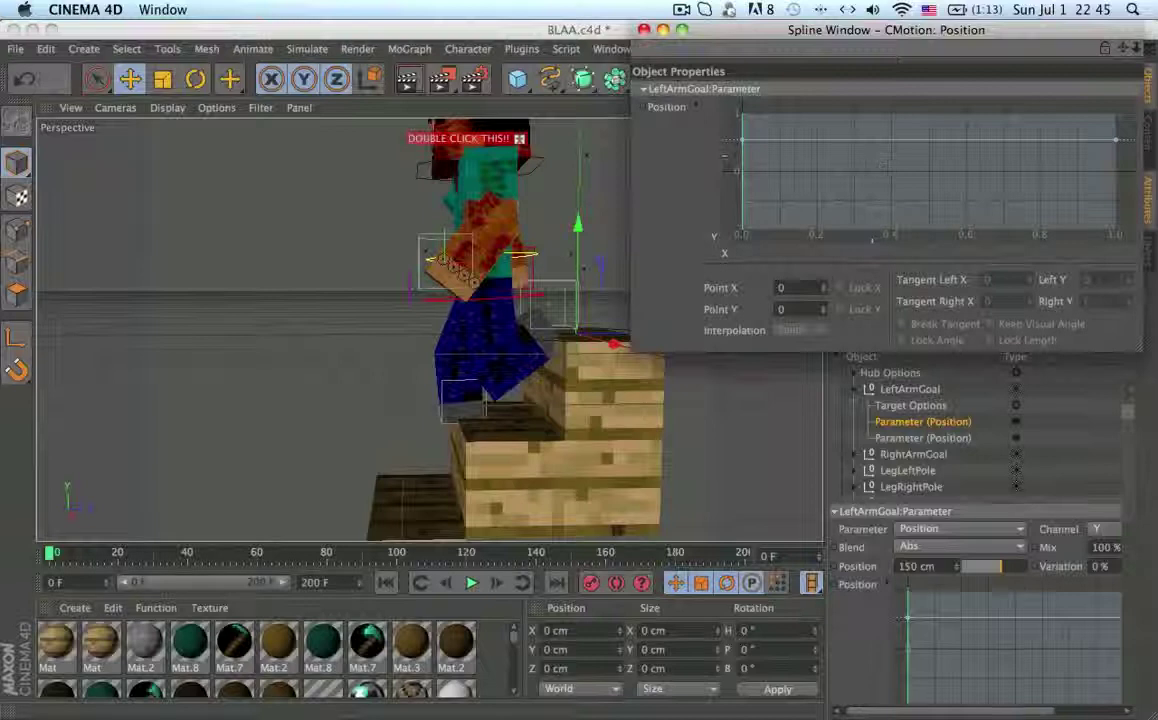
- Add a Y curve point at X 0.5 with its X locked, go to frame 8 and set the point to about Y 0.525
{"action": "left_click", "coordinate": [957, 127], "text": "ctrl"}
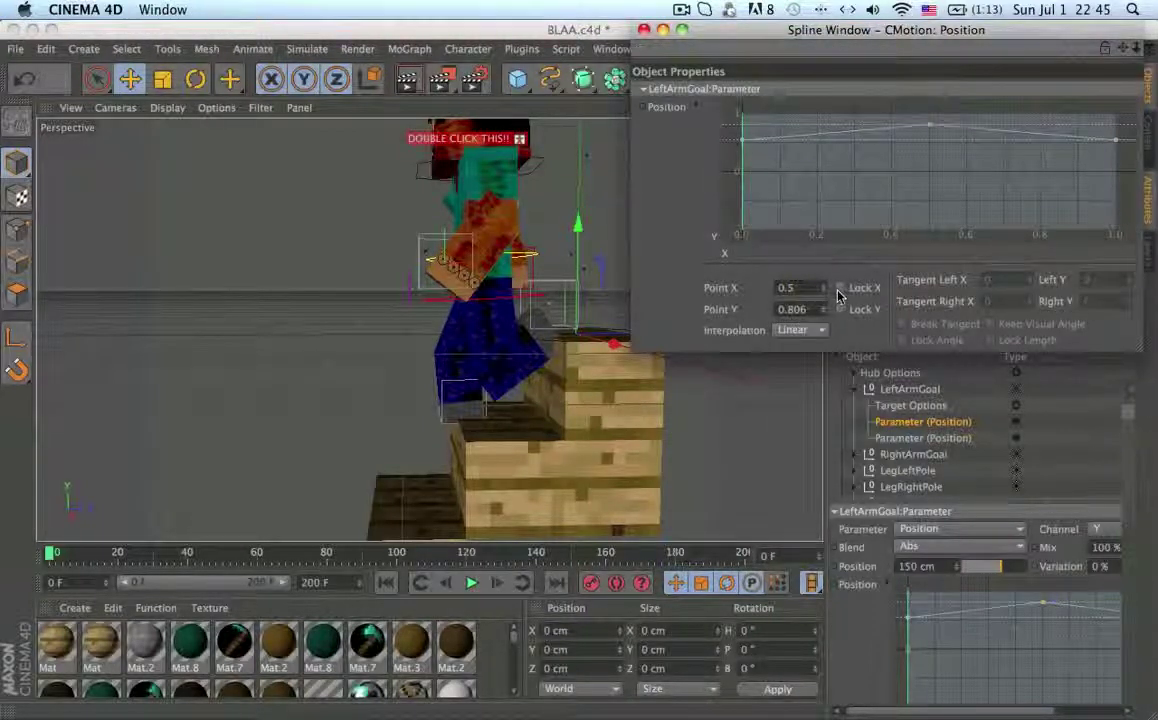
{"action": "left_click_drag", "start_coordinate": [929, 127], "coordinate": [929, 151]}
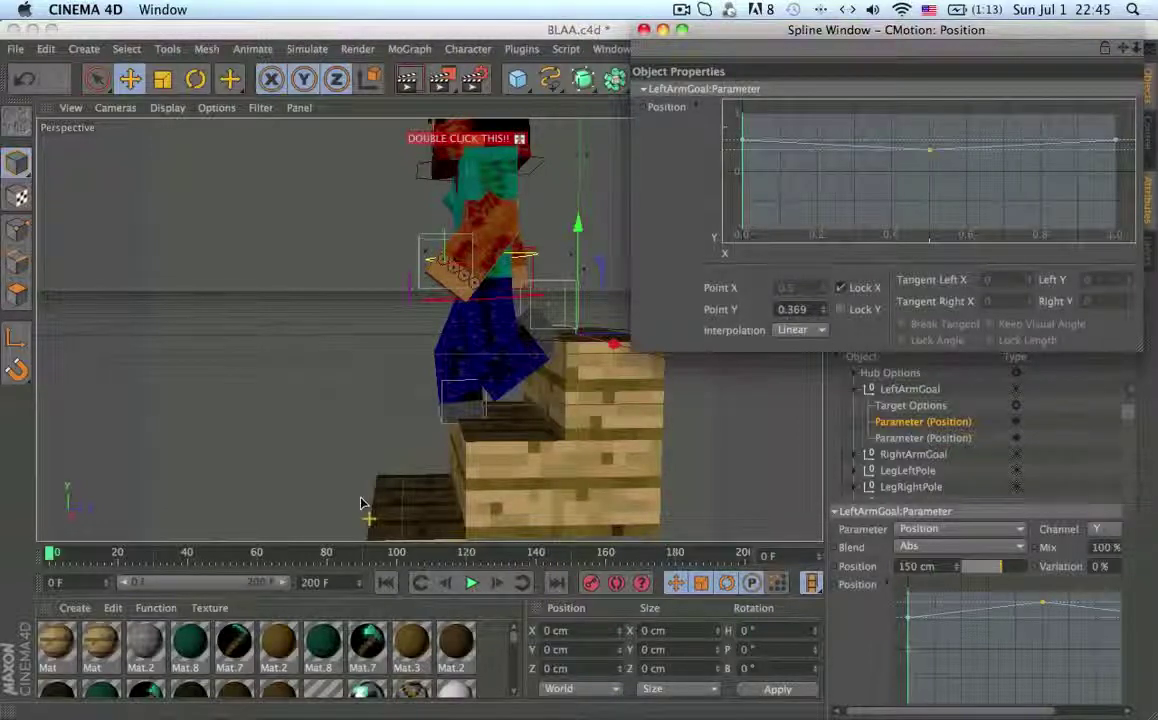
{"action": "left_click_drag", "start_coordinate": [126, 555], "coordinate": [77, 557]}
{"action": "left_click_drag", "start_coordinate": [938, 150], "coordinate": [932, 147]}
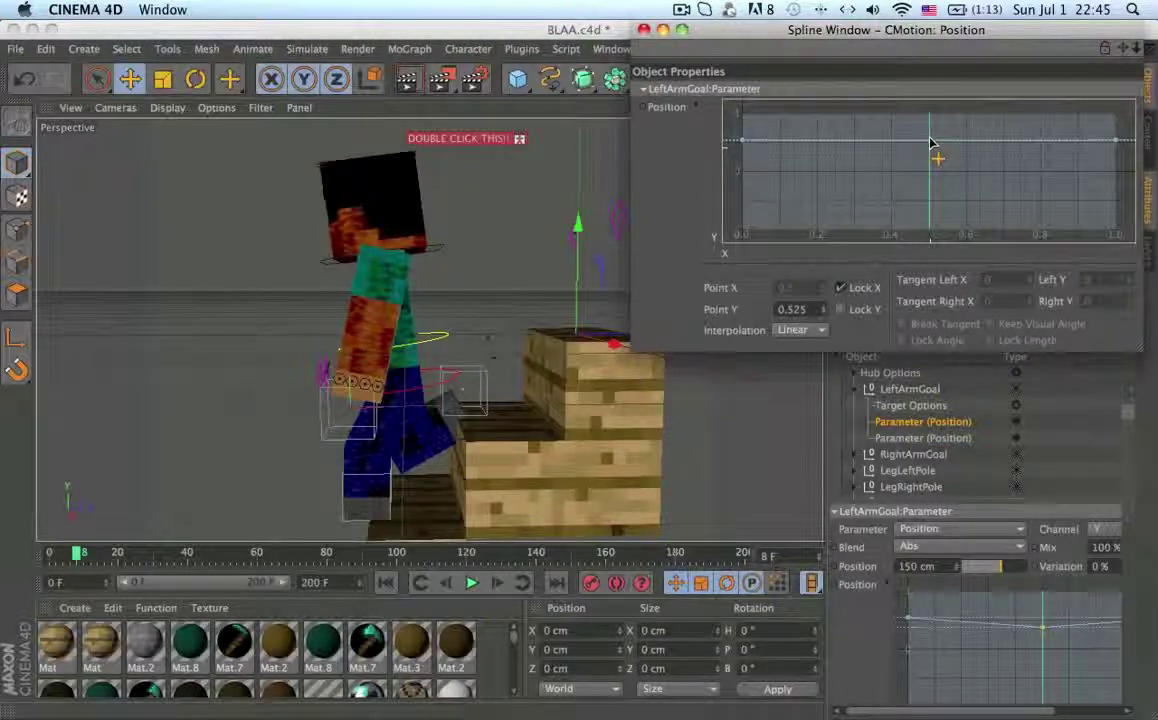
{"action": "left_click", "coordinate": [587, 389]}
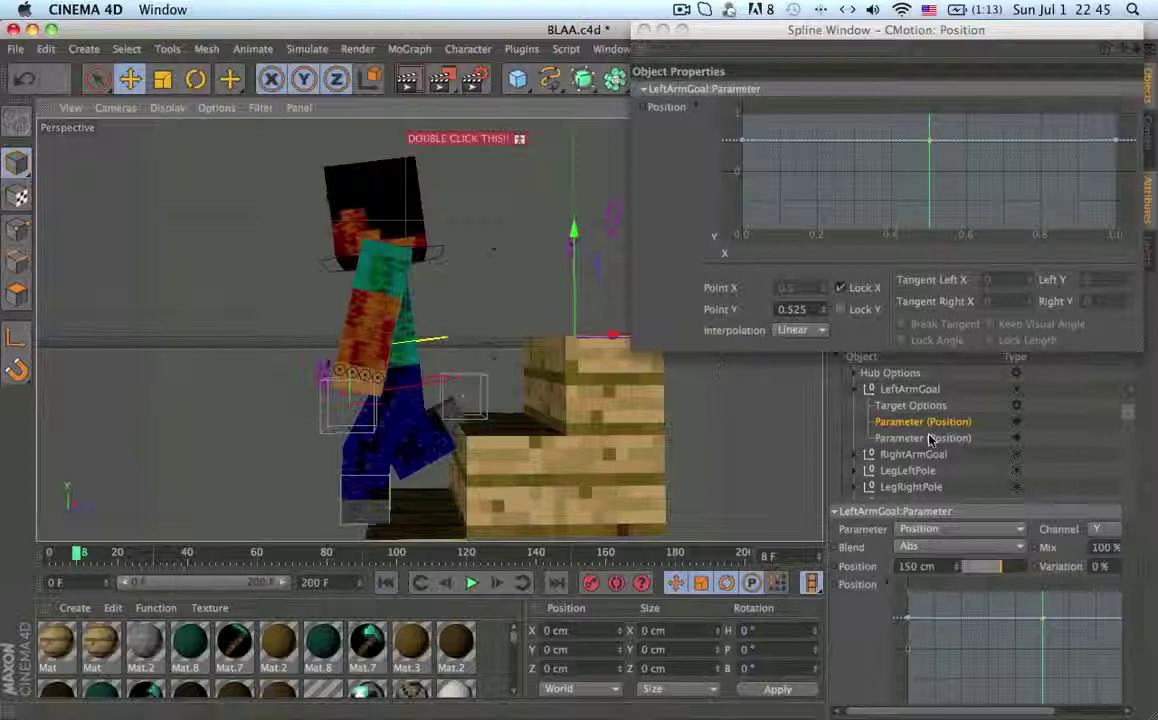
- Show the LeftArmGoal Z Position curve in the spline window and delete its intermediate points
{"action": "left_click", "coordinate": [930, 438]}
{"action": "right_click", "coordinate": [969, 677]}
{"action": "left_click", "coordinate": [995, 706]}
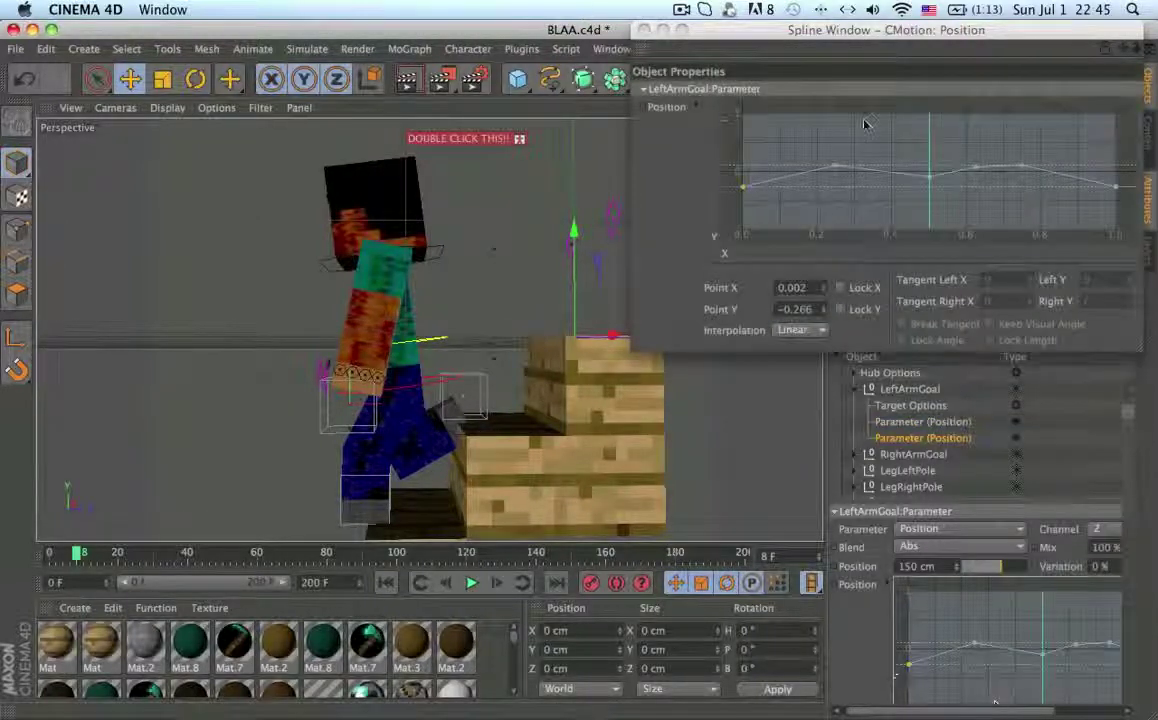
{"action": "left_click_drag", "start_coordinate": [827, 112], "coordinate": [1046, 270]}
{"action": "key", "text": "Delete"}
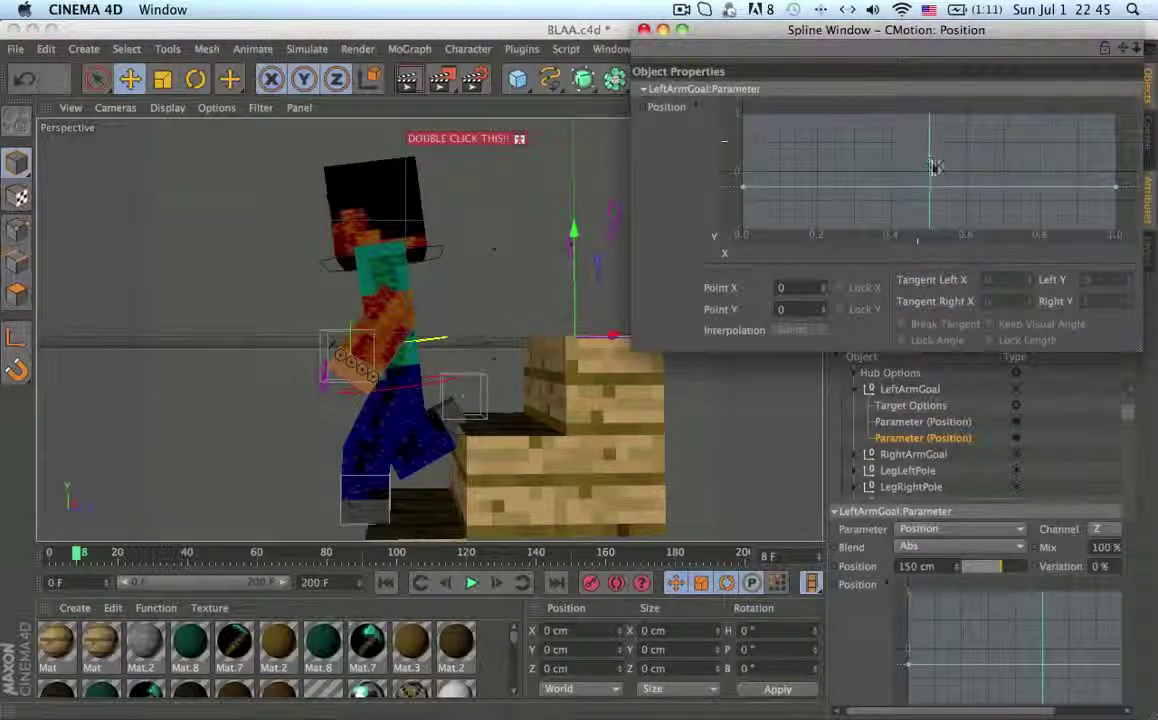
- Add a Z curve point at X 0.5, lock its X and adjust it to about Y -0.256
{"action": "left_click", "coordinate": [932, 185], "text": "ctrl"}
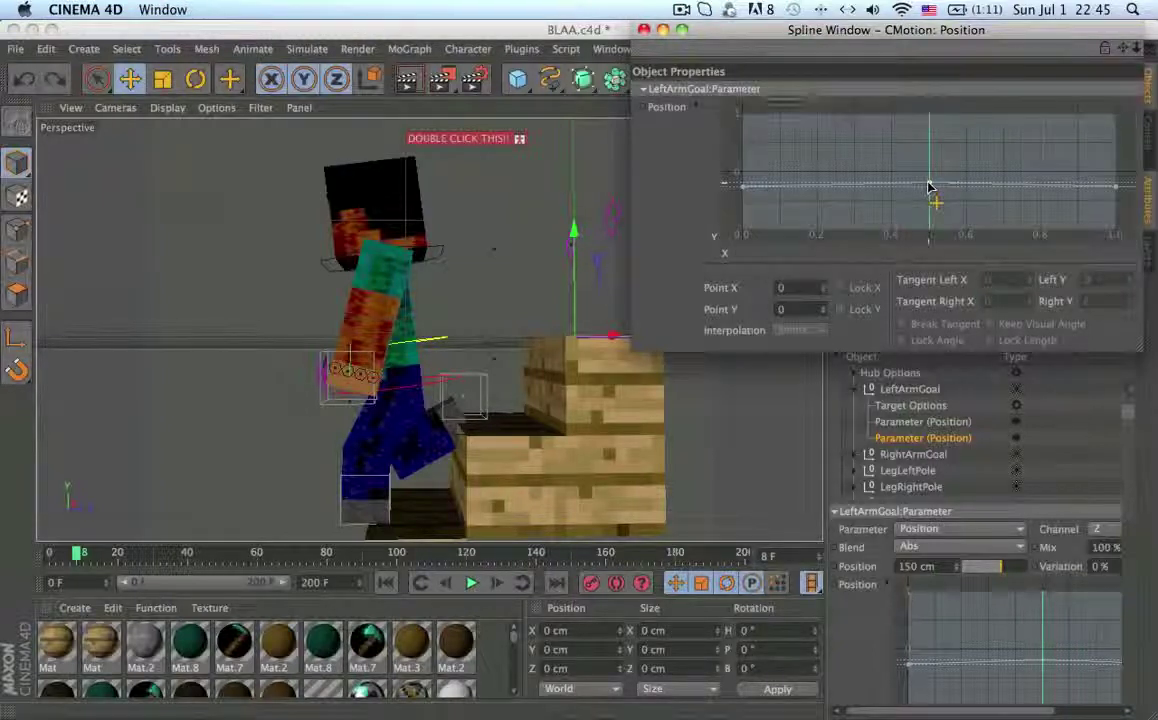
{"action": "left_click_drag", "start_coordinate": [930, 194], "coordinate": [926, 189]}
{"action": "mouse_move", "coordinate": [364, 352]}
{"action": "left_mouse_down", "text": "alt"}
{"action": "mouse_move", "coordinate": [338, 279]}
{"action": "mouse_move", "coordinate": [359, 289]}
{"action": "mouse_move", "coordinate": [370, 362]}
{"action": "left_mouse_up", "text": "alt"}
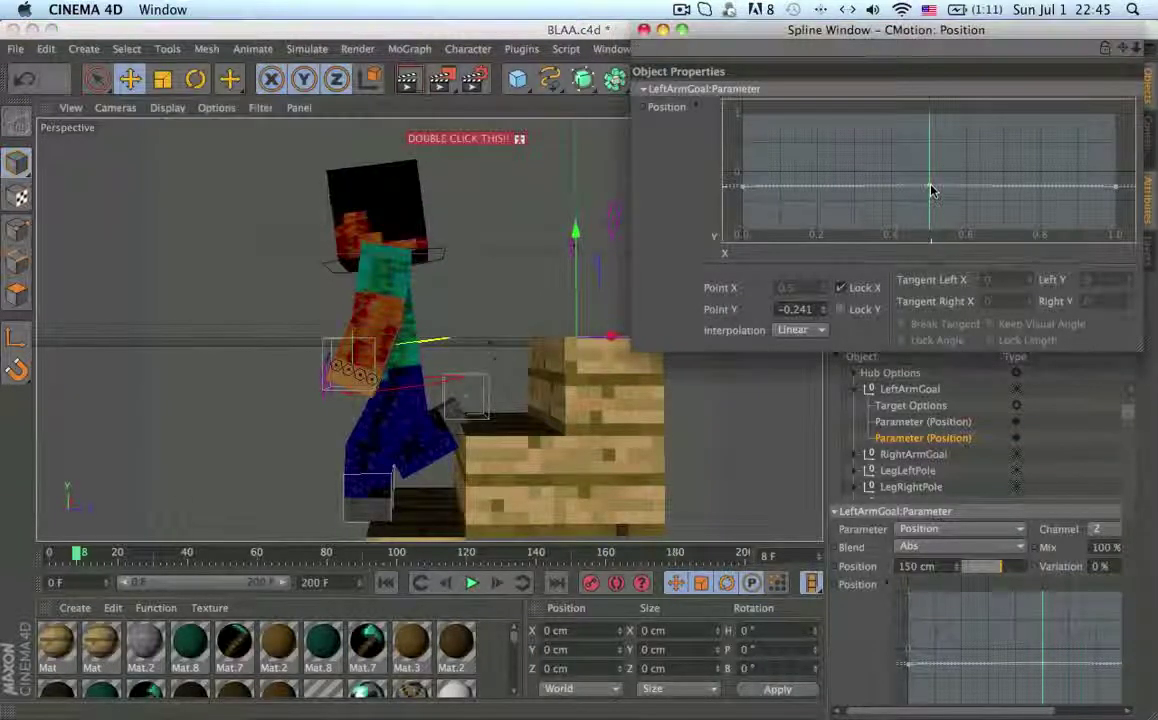
{"action": "left_click_drag", "start_coordinate": [928, 190], "coordinate": [932, 191]}
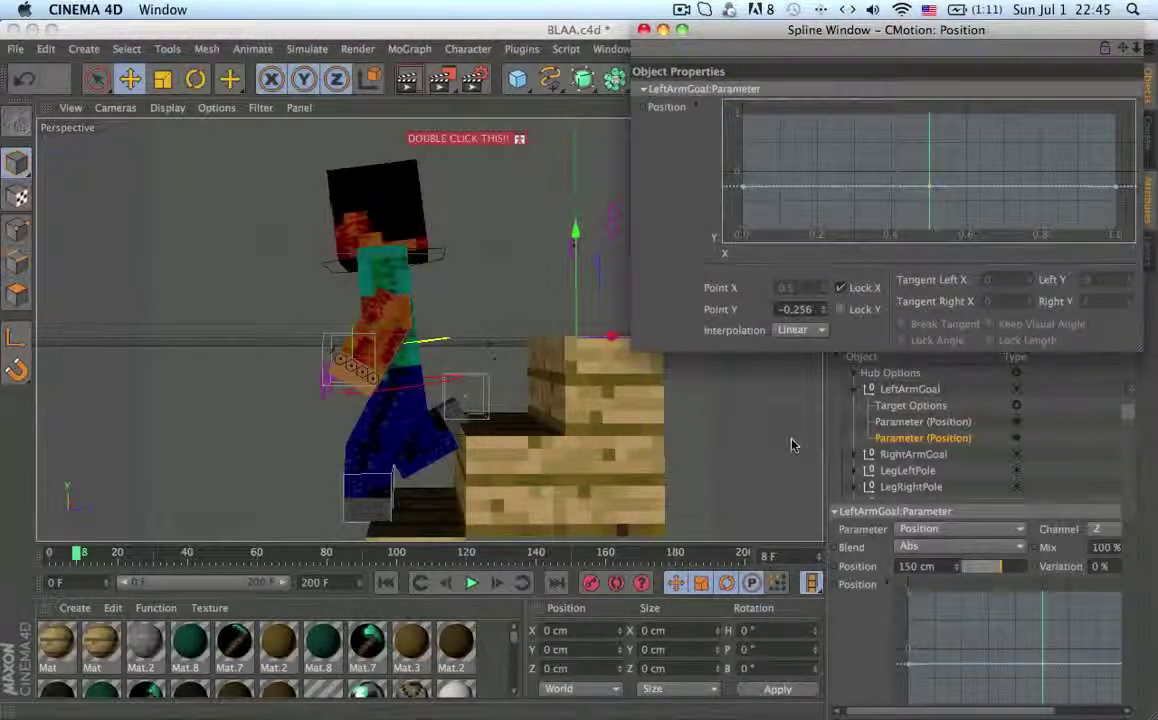
- Reopen the LeftArmGoal Y Position curve and lower its middle point to about Y 0.306 at frame 8
{"action": "left_click", "coordinate": [929, 422]}
{"action": "right_click", "coordinate": [957, 616]}
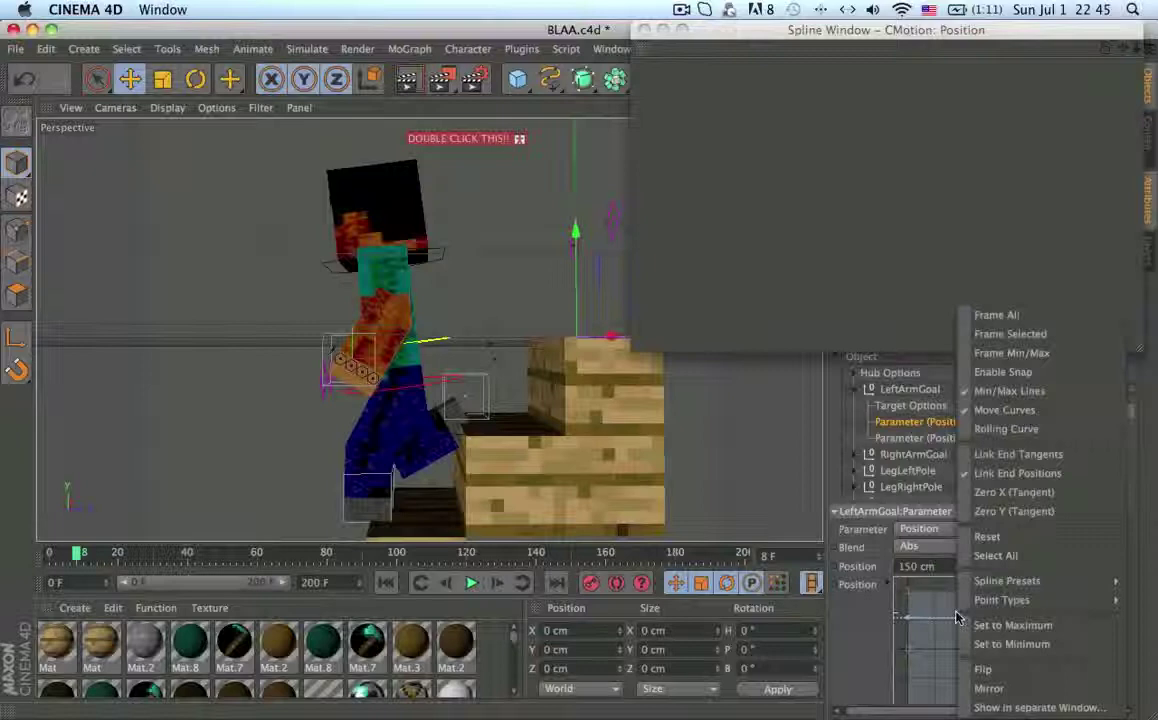
{"action": "left_click", "coordinate": [988, 710]}
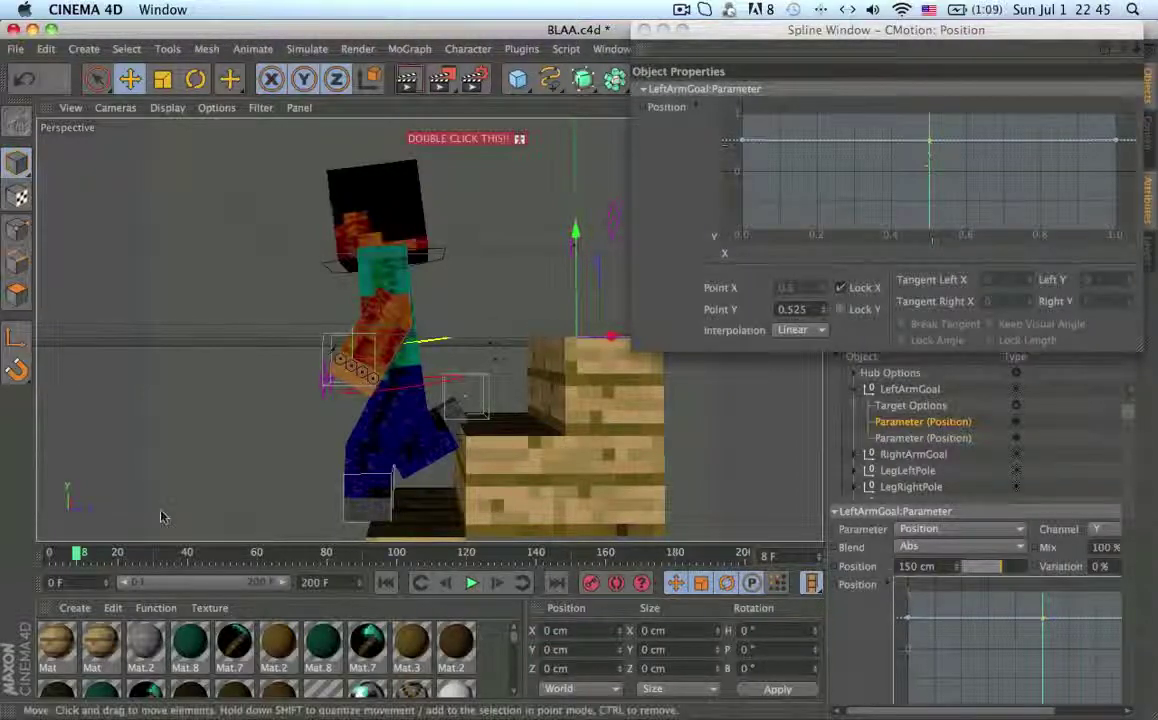
{"action": "mouse_move", "coordinate": [78, 552]}
{"action": "left_mouse_down"}
{"action": "mouse_move", "coordinate": [40, 563]}
{"action": "mouse_move", "coordinate": [75, 563]}
{"action": "left_mouse_up"}
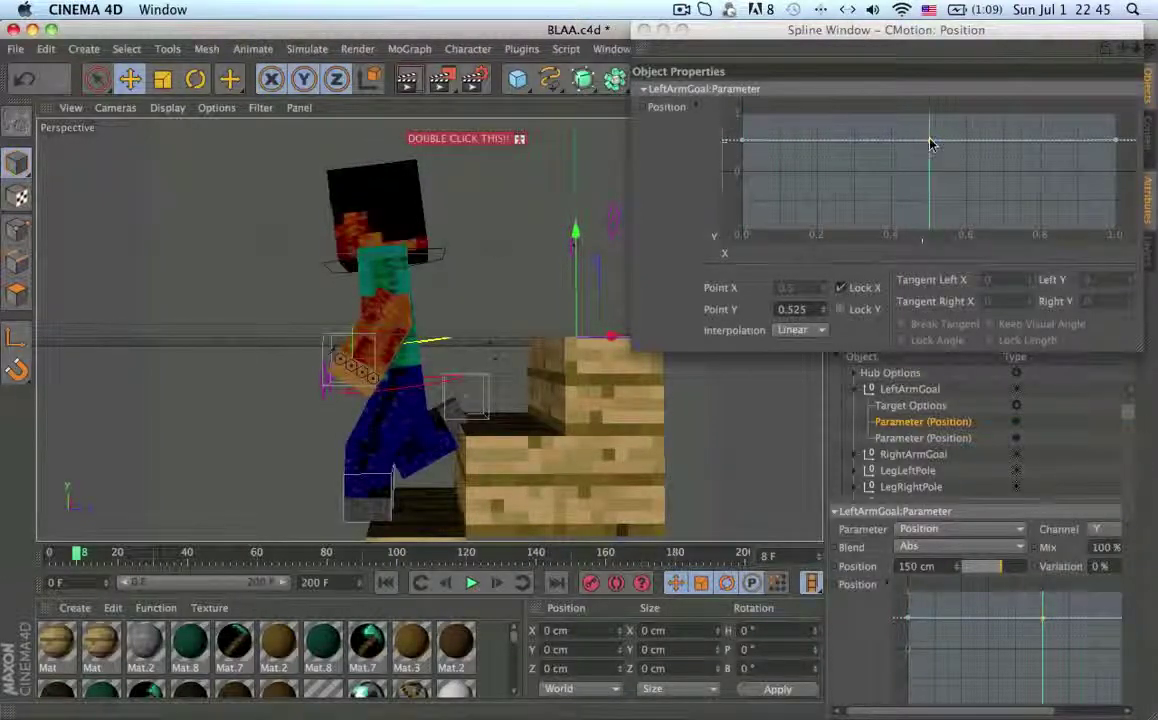
{"action": "left_click_drag", "start_coordinate": [930, 145], "coordinate": [930, 157]}
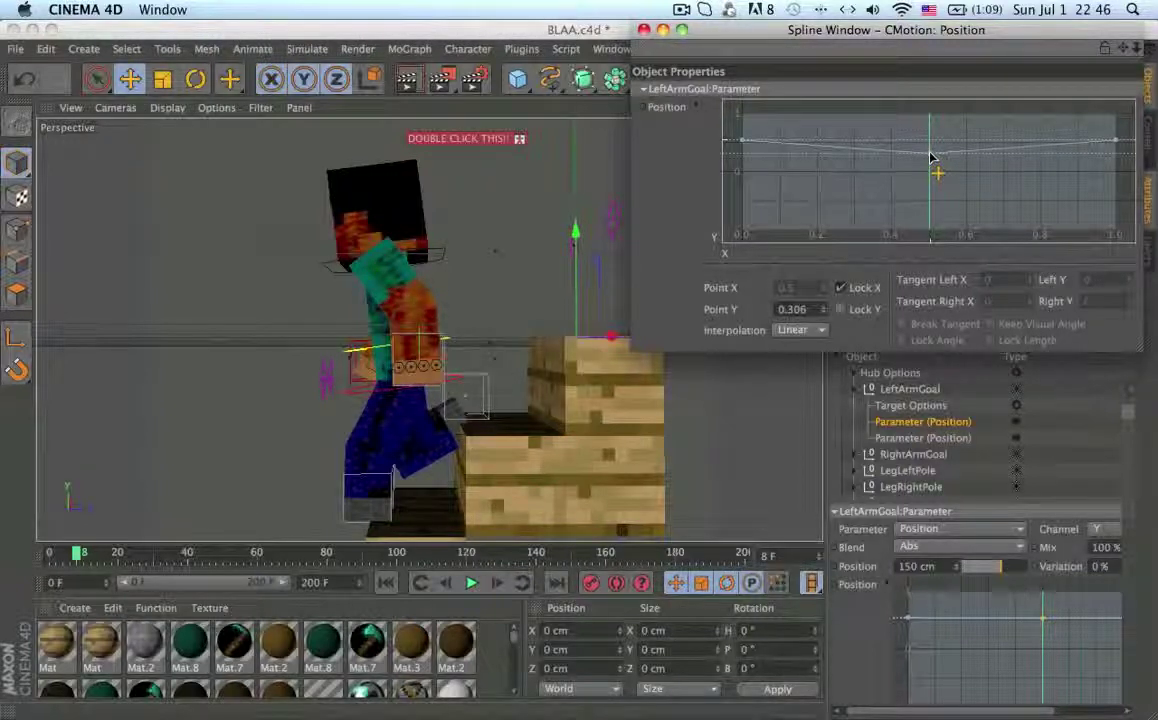
- Reopen the LeftArmGoal Z Position curve and, at frame 4, add a point at about X 0.249, Y -0.35
{"action": "left_click", "coordinate": [925, 439]}
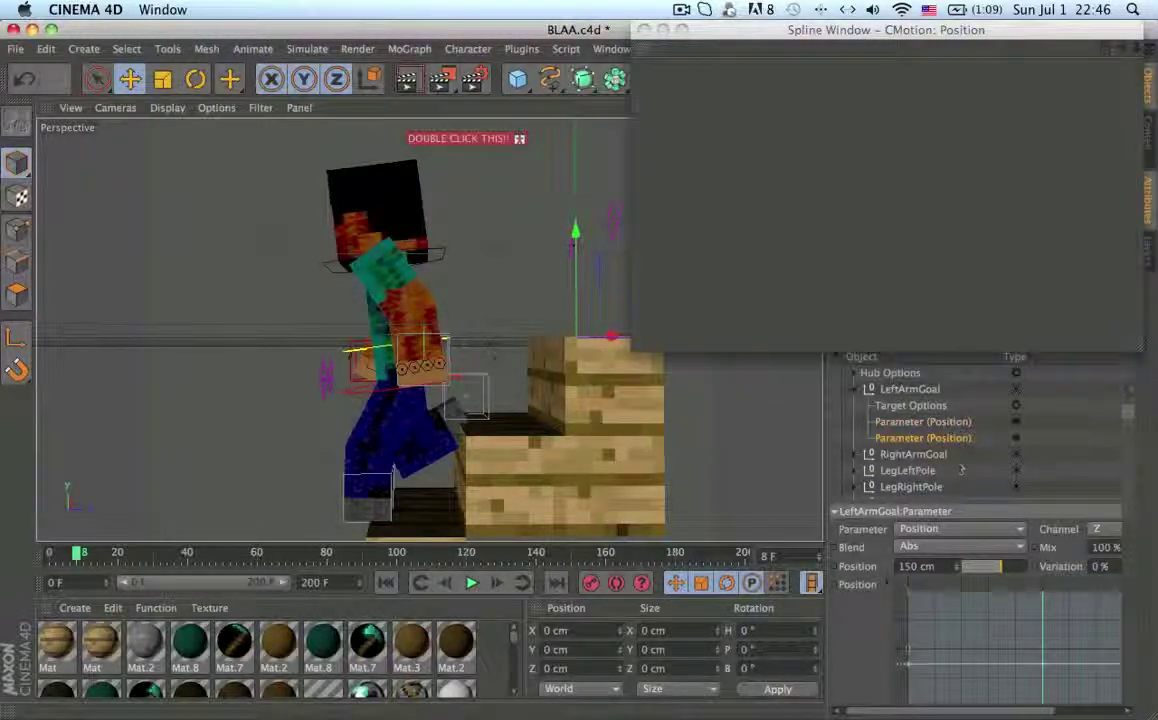
{"action": "right_click", "coordinate": [1008, 674]}
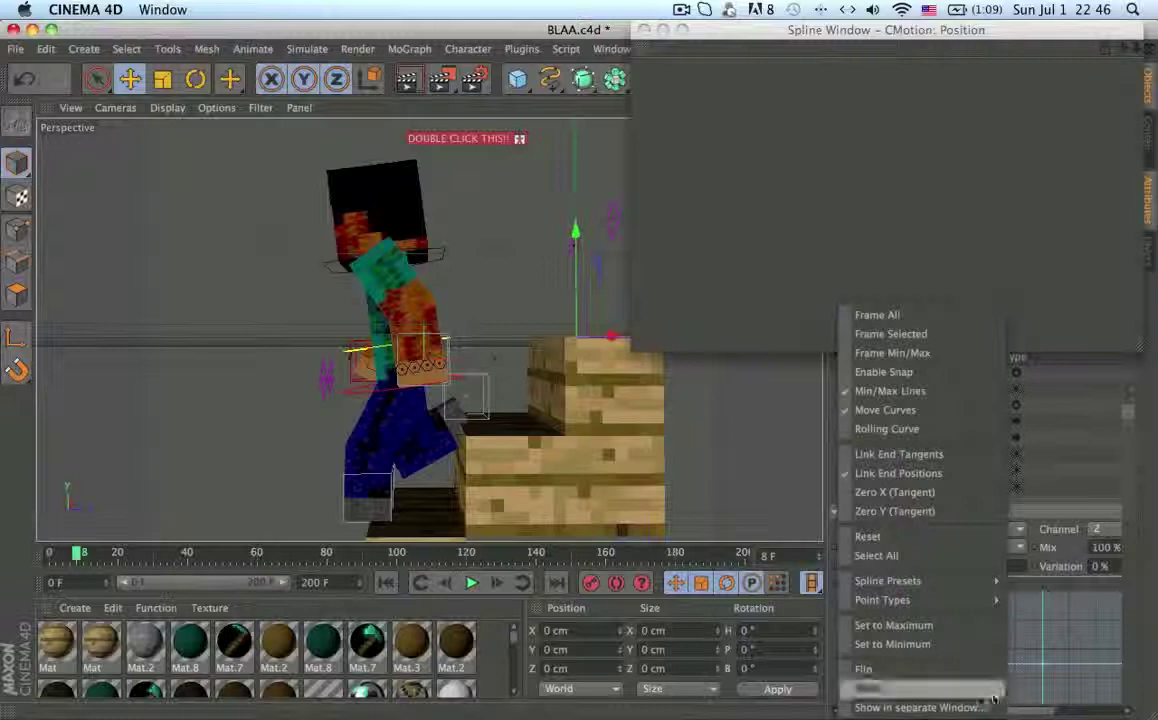
{"action": "left_click", "coordinate": [915, 702]}
{"action": "left_click_drag", "start_coordinate": [75, 556], "coordinate": [64, 556]}
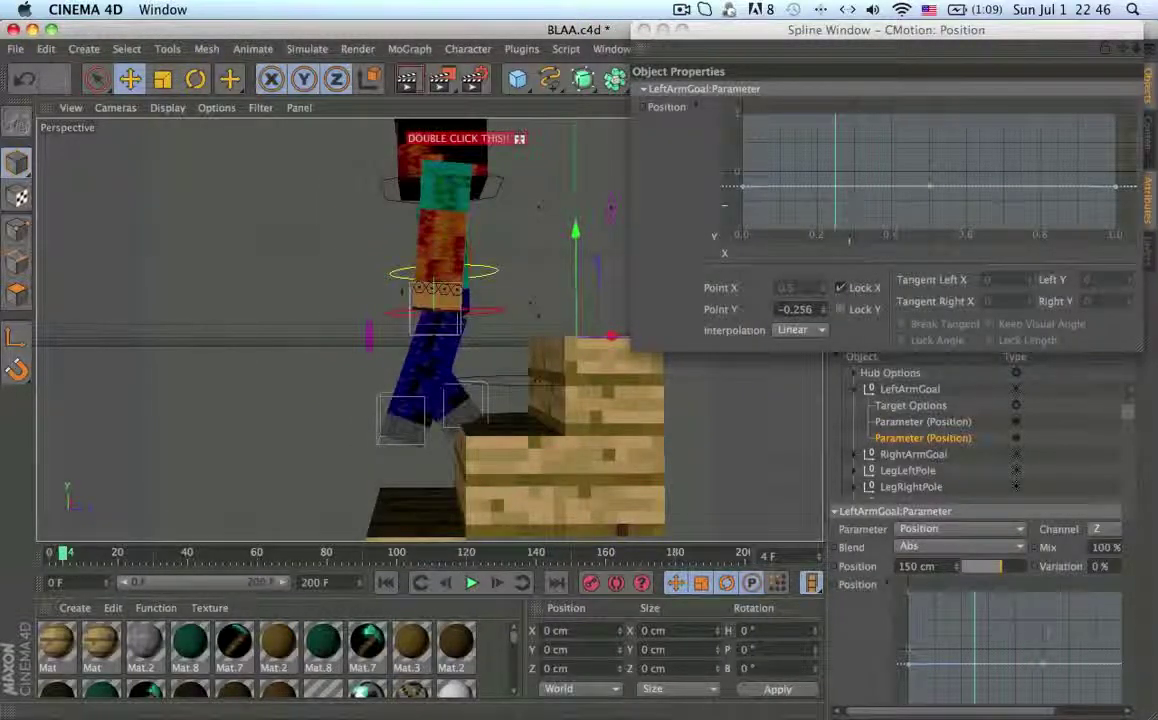
{"action": "left_click_drag", "start_coordinate": [835, 186], "coordinate": [837, 195], "text": "ctrl"}
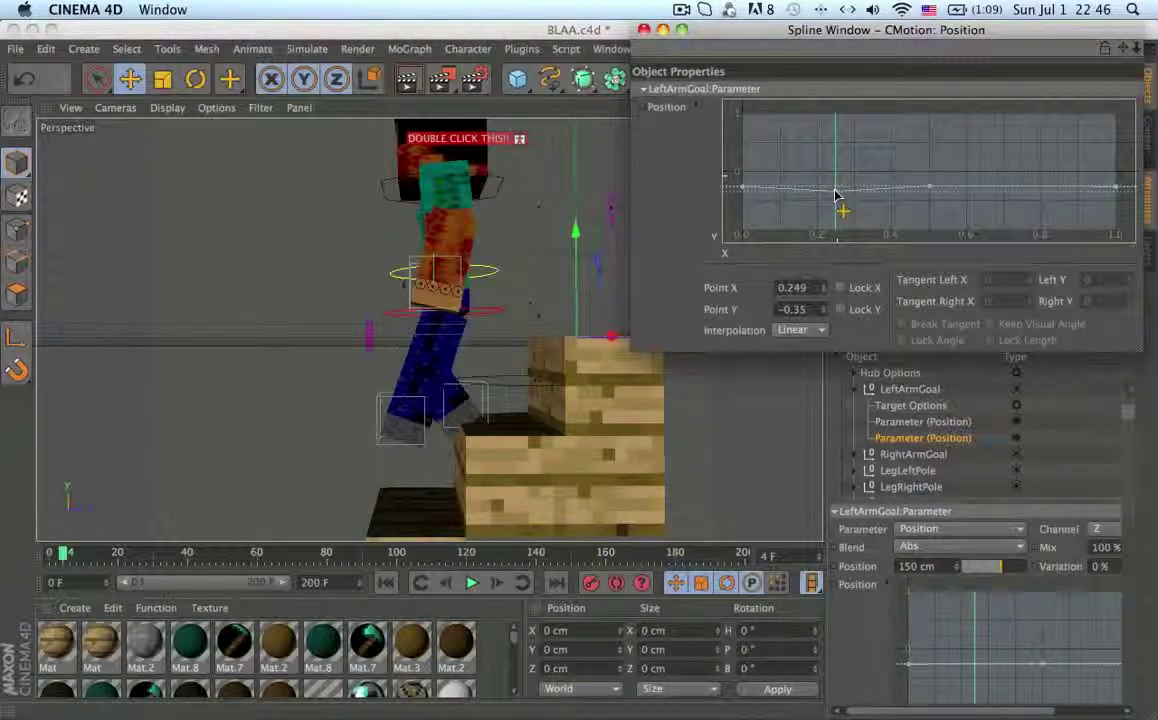
- Go to frame 12 and add a point to the LeftArmGoal Z curve at about X 0.753, Y -0.366
{"action": "left_click", "coordinate": [113, 558]}
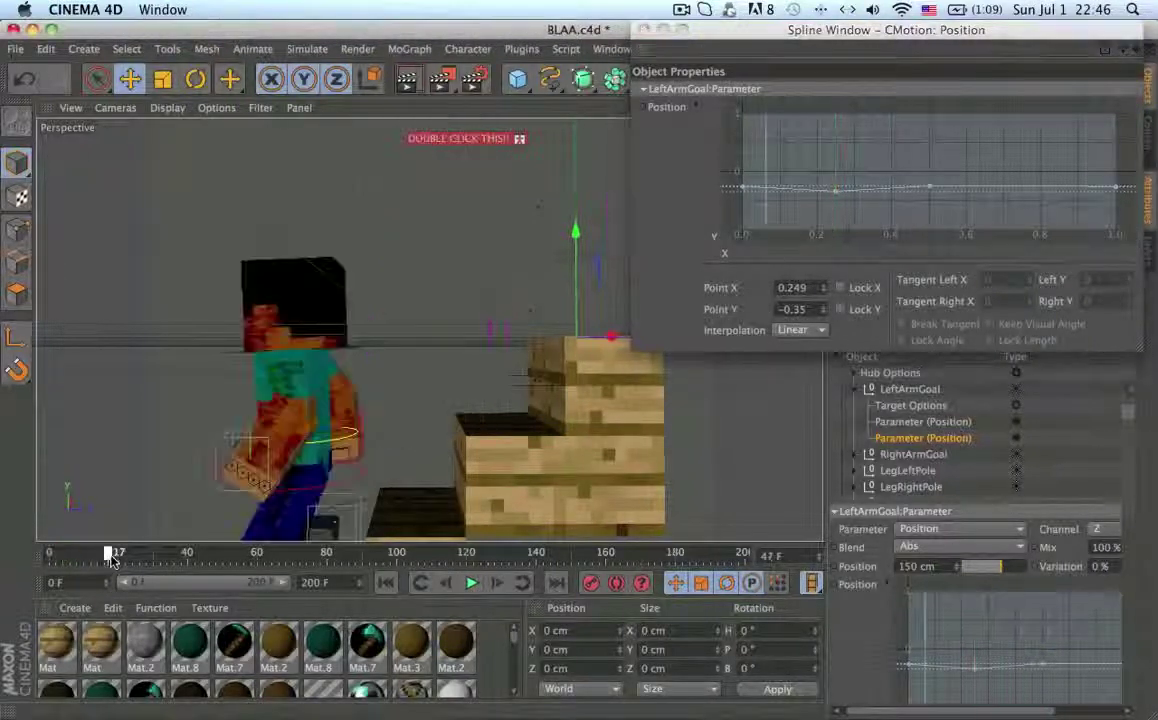
{"action": "mouse_move", "coordinate": [113, 558]}
{"action": "left_mouse_down"}
{"action": "mouse_move", "coordinate": [64, 556]}
{"action": "mouse_move", "coordinate": [94, 558]}
{"action": "left_mouse_up"}
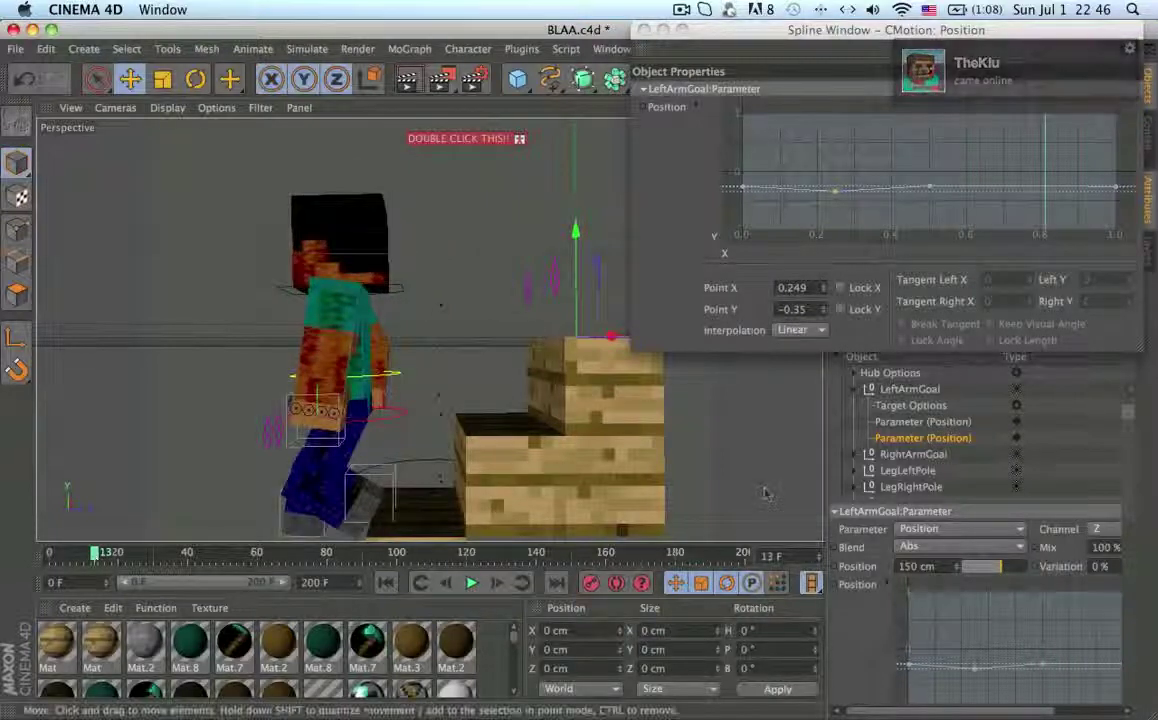
{"action": "left_click", "coordinate": [447, 583]}
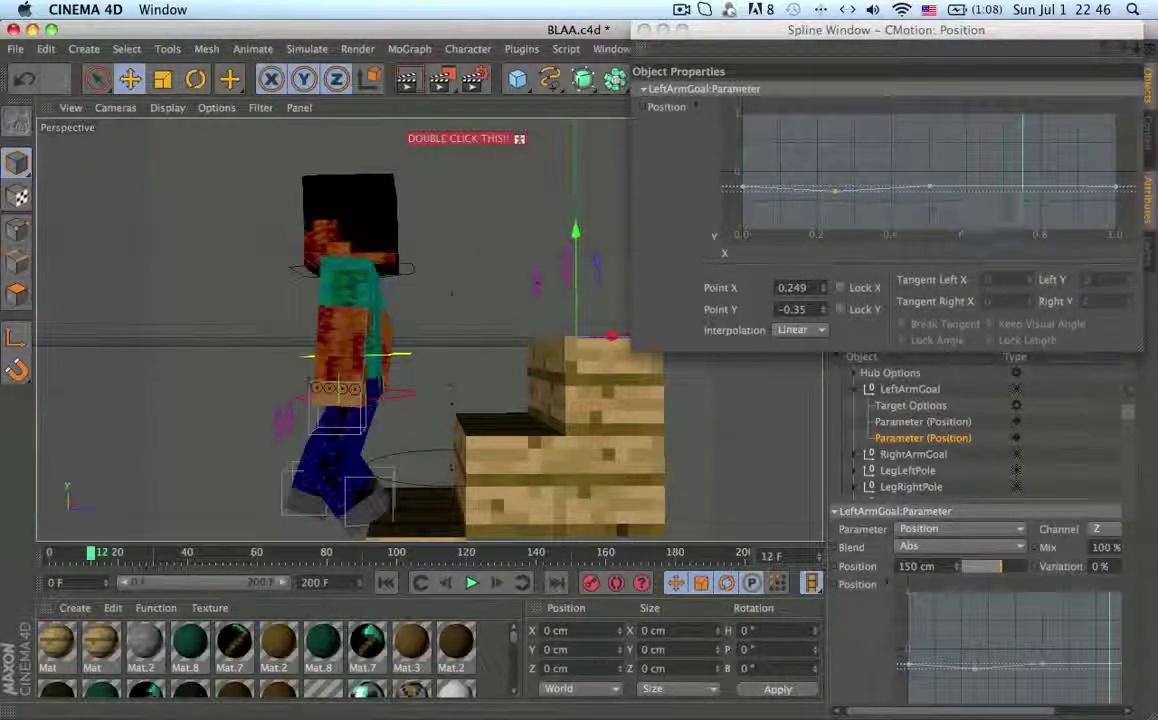
{"action": "left_click", "coordinate": [1028, 183]}
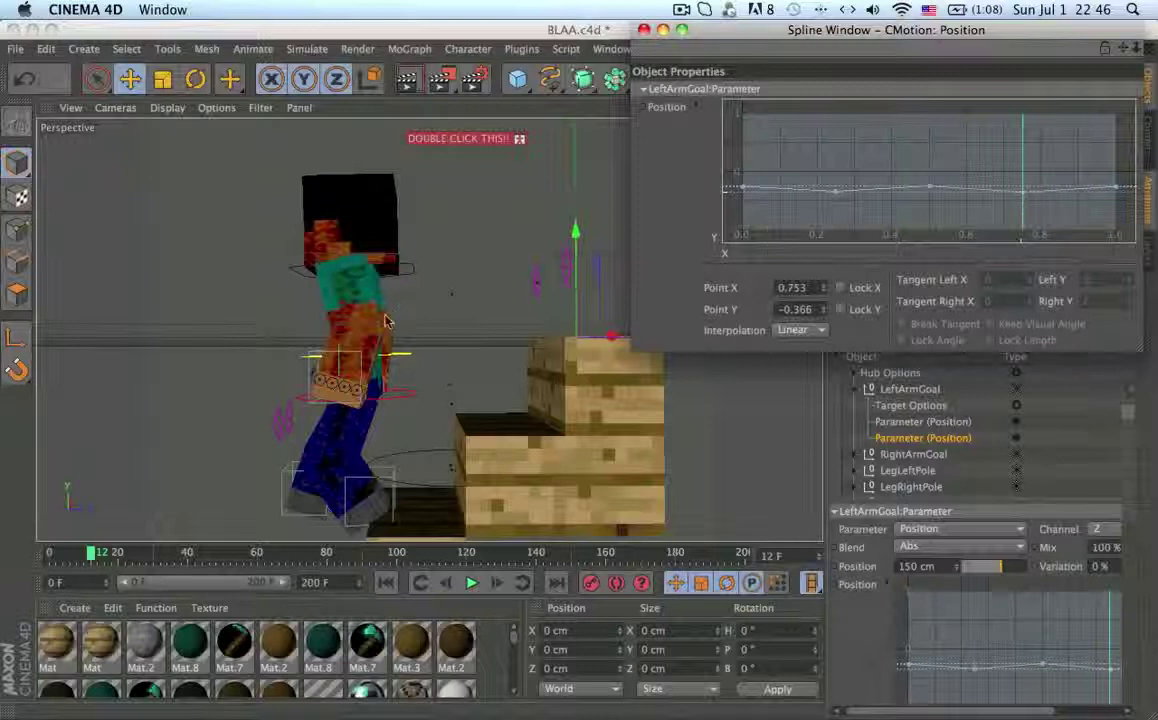
- Examine the character's arm pose at frame 12 from the front and the side, undoing the accidental viewport change
{"action": "left_click_drag", "start_coordinate": [368, 321], "coordinate": [427, 352], "text": "alt"}
{"action": "left_click_drag", "start_coordinate": [407, 183], "coordinate": [405, 209]}
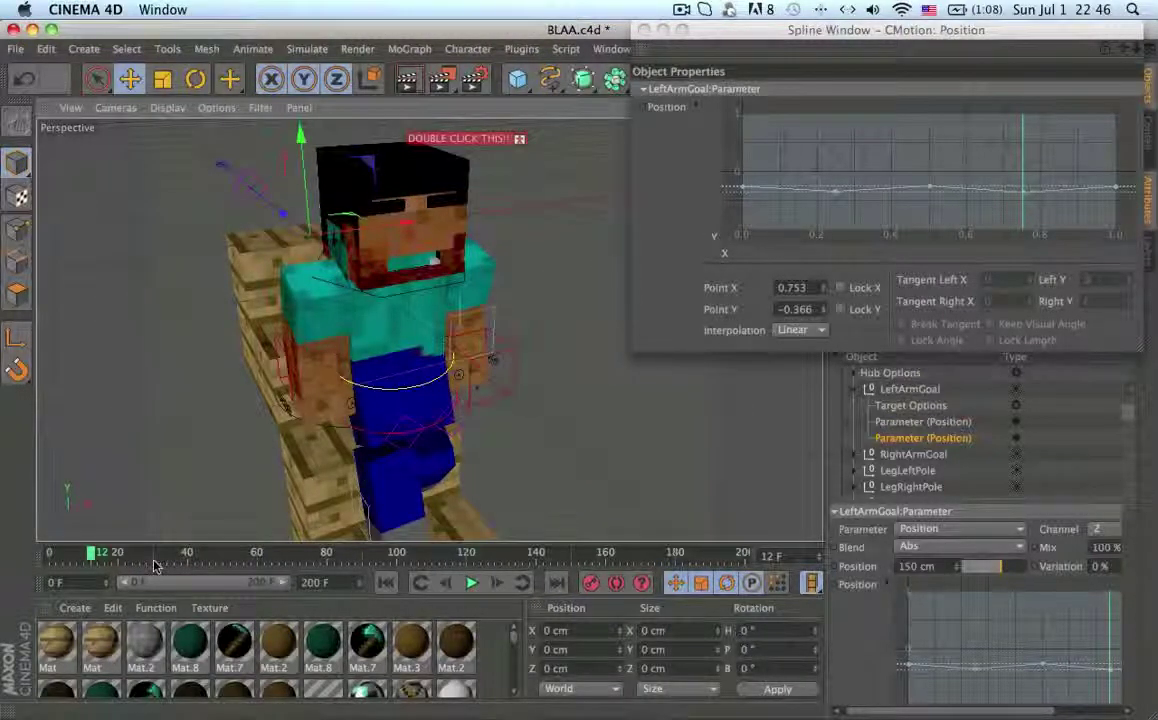
{"action": "left_click_drag", "start_coordinate": [440, 330], "coordinate": [480, 300], "text": "alt"}
{"action": "left_click", "coordinate": [400, 172]}
{"action": "key", "text": "super+z"}
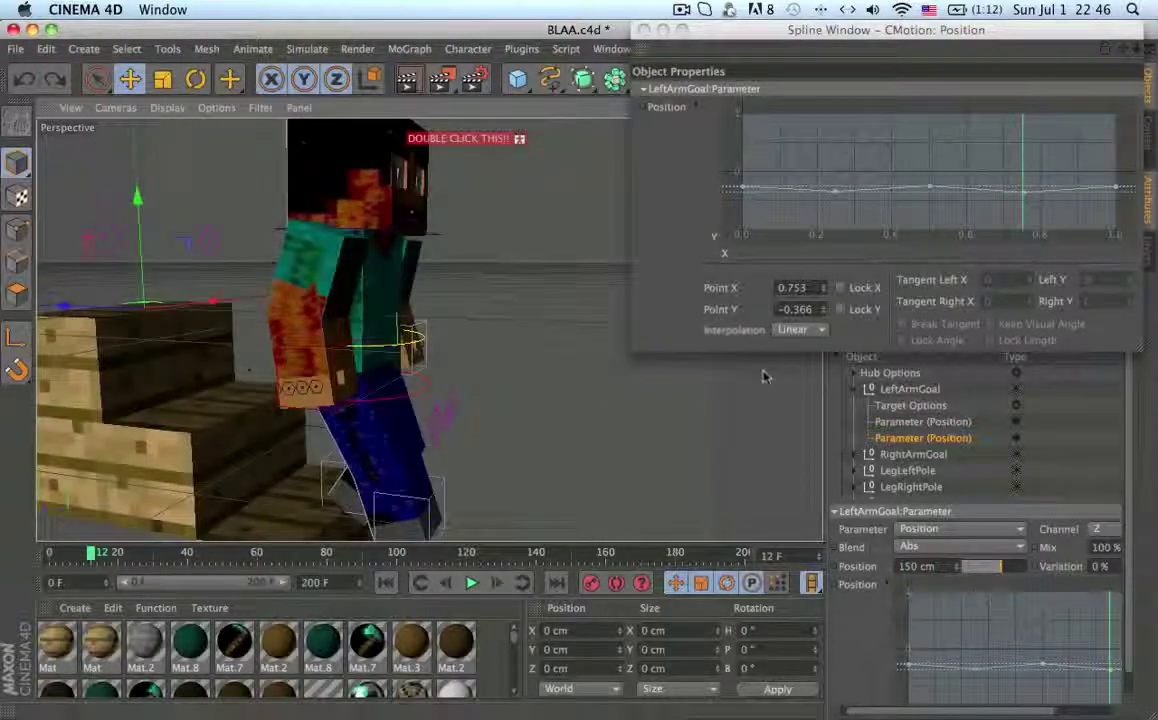
{"action": "left_click", "coordinate": [852, 391]}
{"action": "left_click", "coordinate": [853, 389]}
{"action": "left_click", "coordinate": [853, 389]}
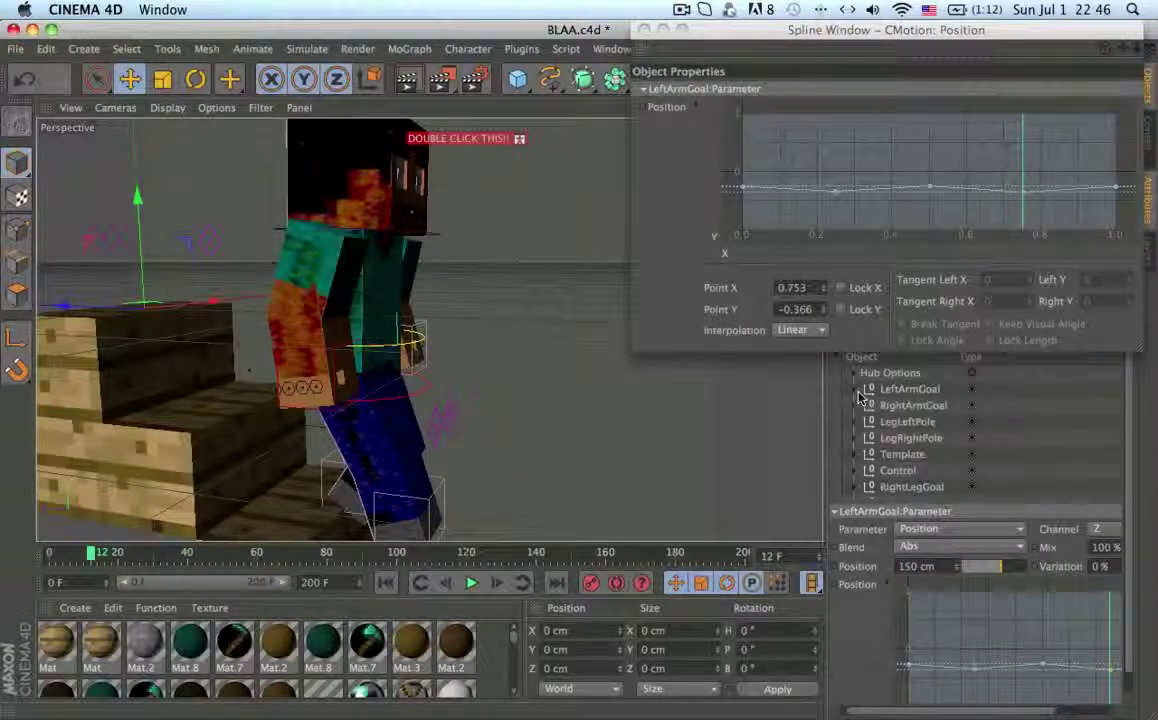
{"action": "left_click", "coordinate": [859, 405]}
{"action": "right_click", "coordinate": [993, 637]}
{"action": "left_click", "coordinate": [905, 707]}
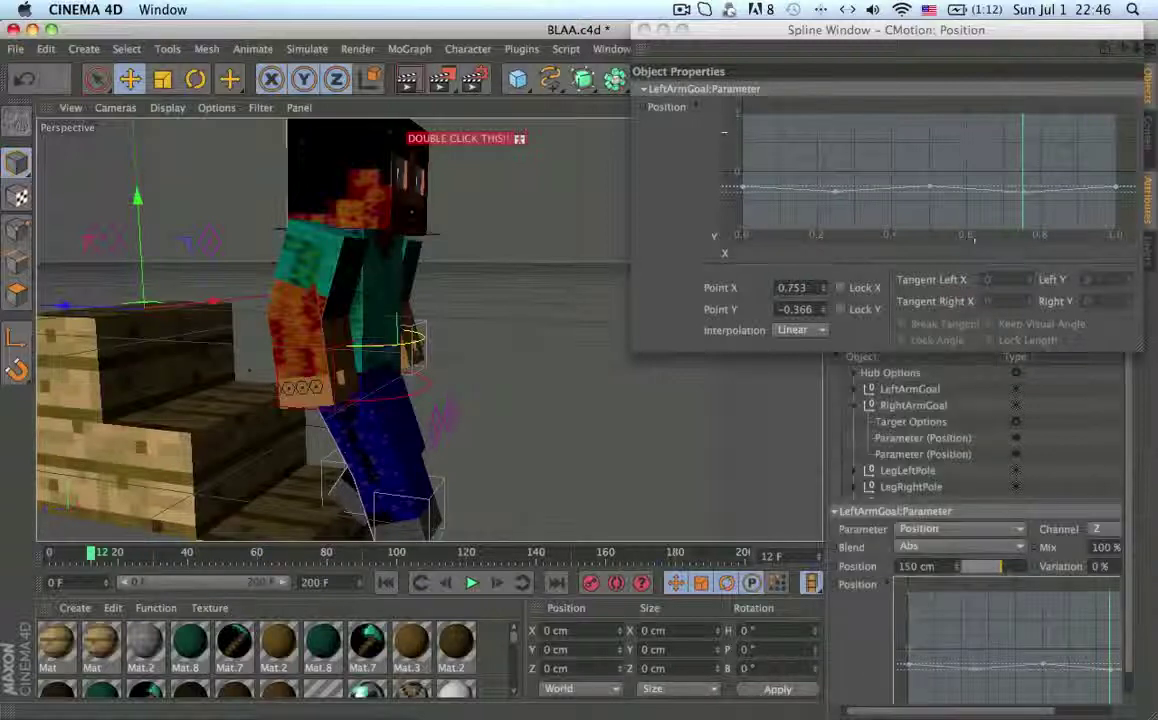
{"action": "left_click", "coordinate": [1021, 198]}
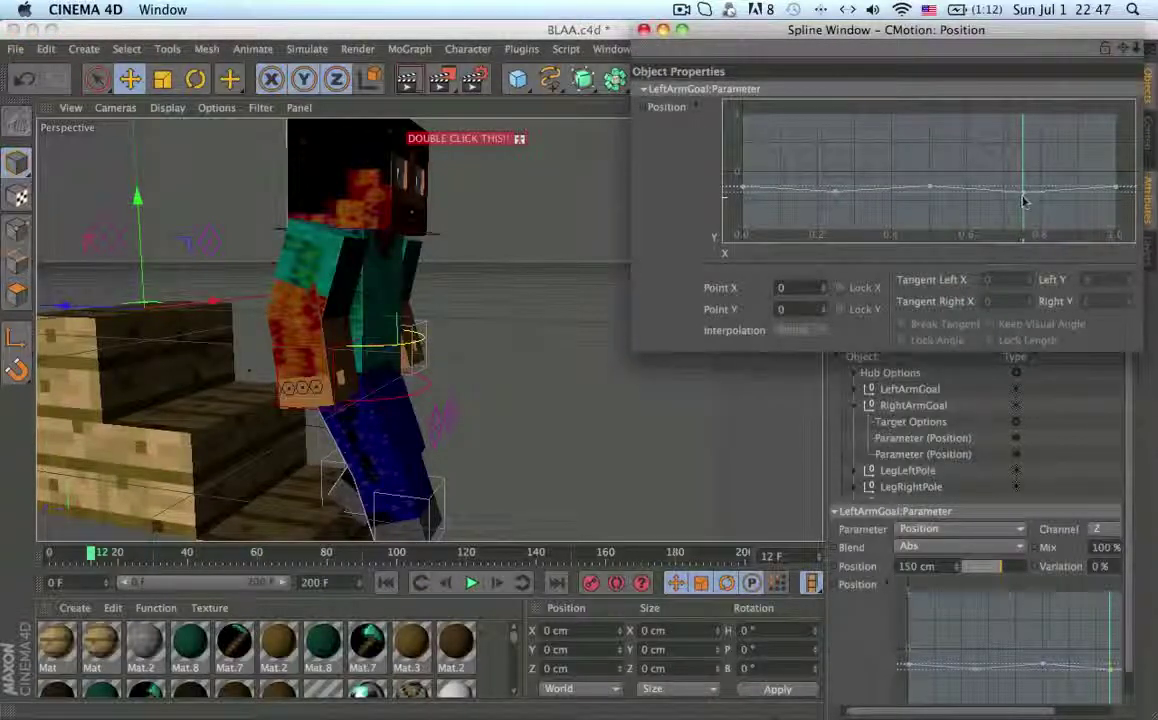
- Reopen the LeftArmGoal Y Position curve in a separate window and add a point at about X 0.753, Y 0.357
{"action": "left_click", "coordinate": [855, 403]}
{"action": "left_click", "coordinate": [854, 390]}
{"action": "left_click", "coordinate": [921, 423]}
{"action": "right_click", "coordinate": [982, 706]}
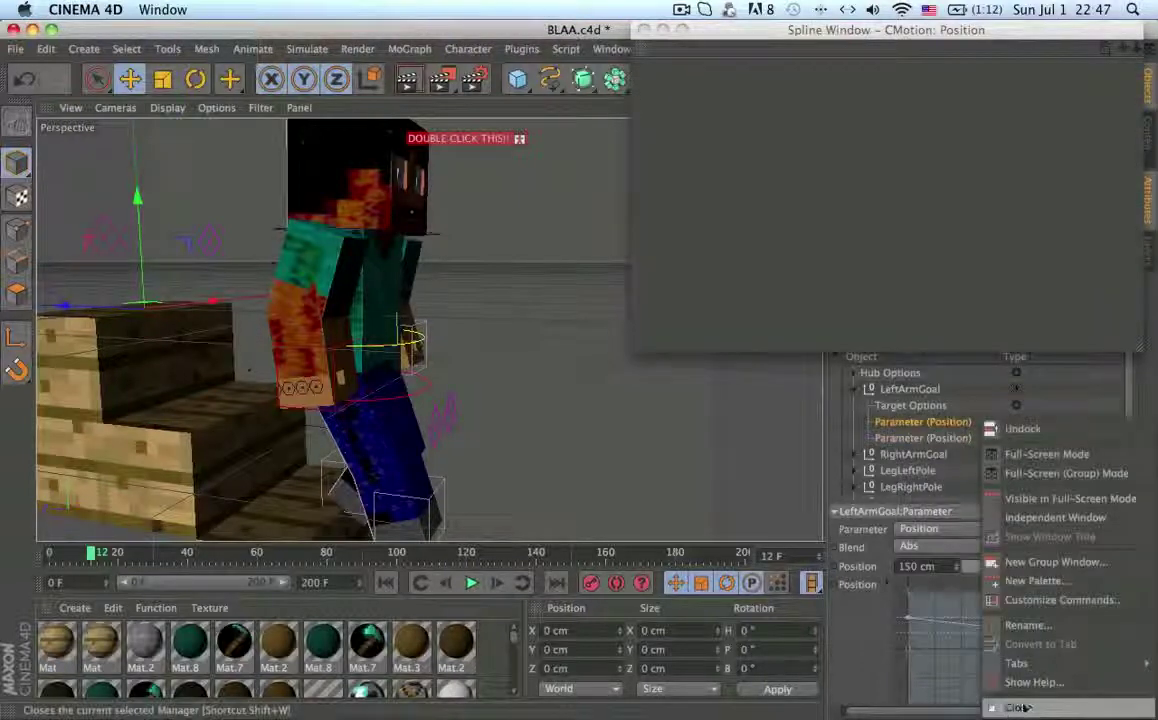
{"action": "left_click", "coordinate": [906, 645]}
{"action": "right_click", "coordinate": [953, 649]}
{"action": "left_click", "coordinate": [977, 704]}
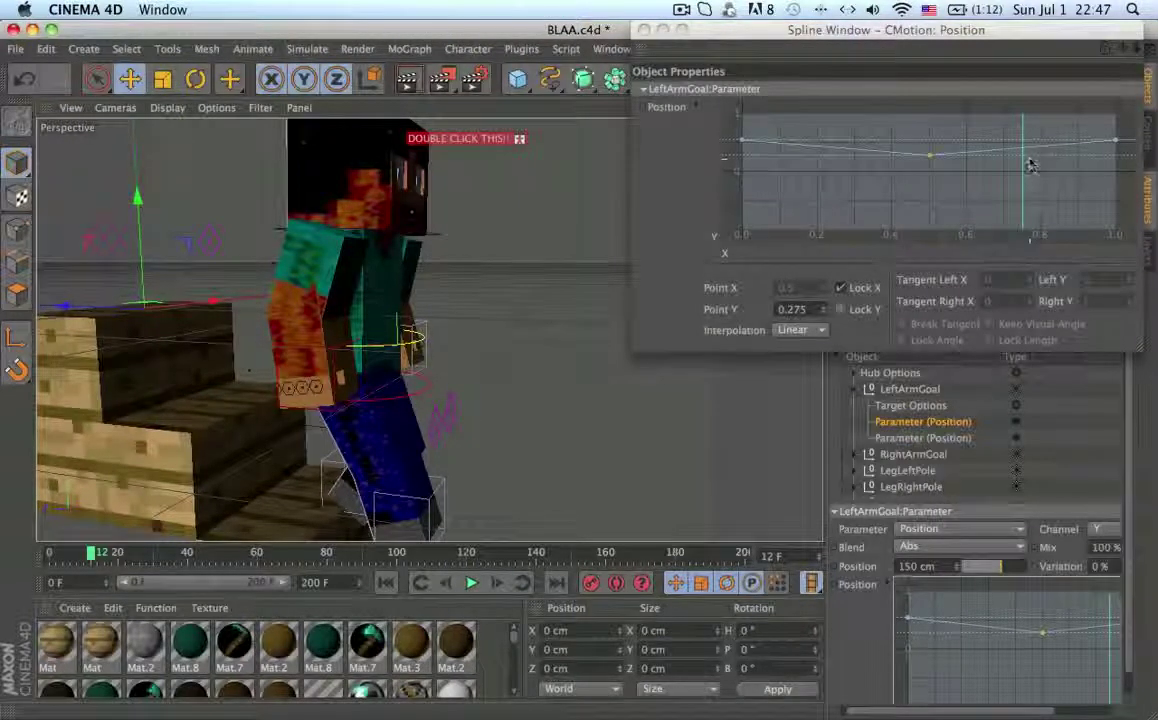
{"action": "left_click", "coordinate": [1023, 149]}
{"action": "left_click_drag", "start_coordinate": [1022, 149], "coordinate": [1023, 151], "text": "ctrl"}
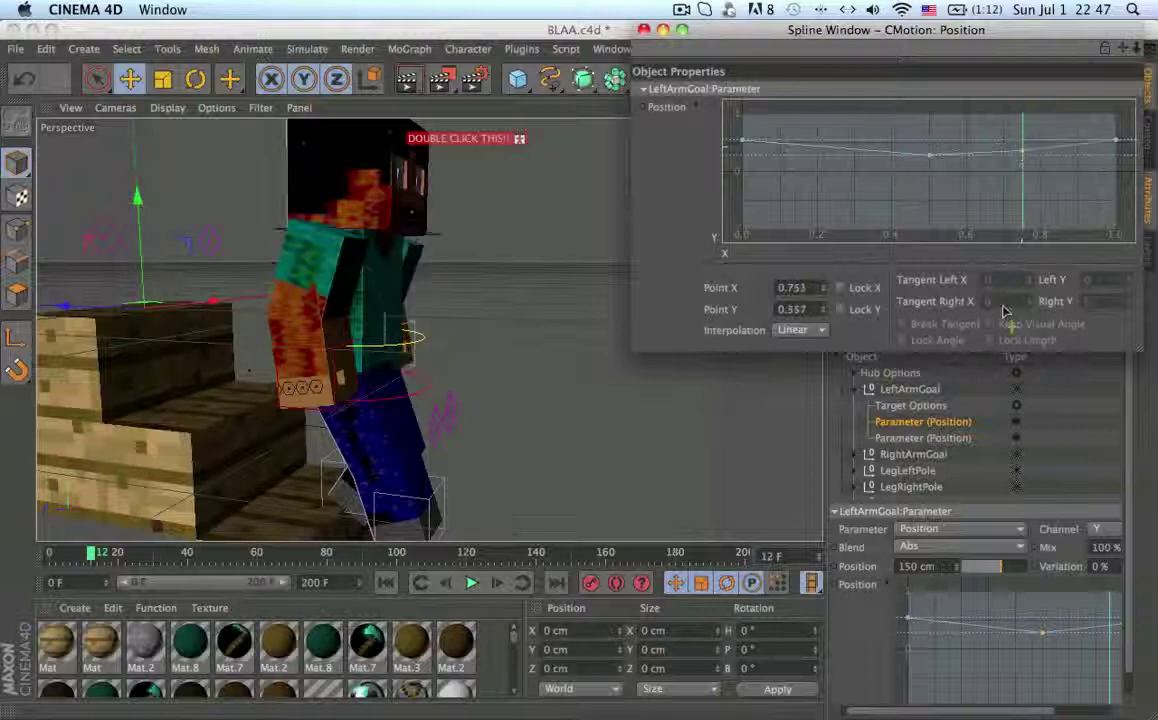
- Open the RightArmGoal Y Position curve in a separate window and add a point at about X 0.749, Y 0.322
{"action": "left_click", "coordinate": [909, 442]}
{"action": "right_click", "coordinate": [957, 634]}
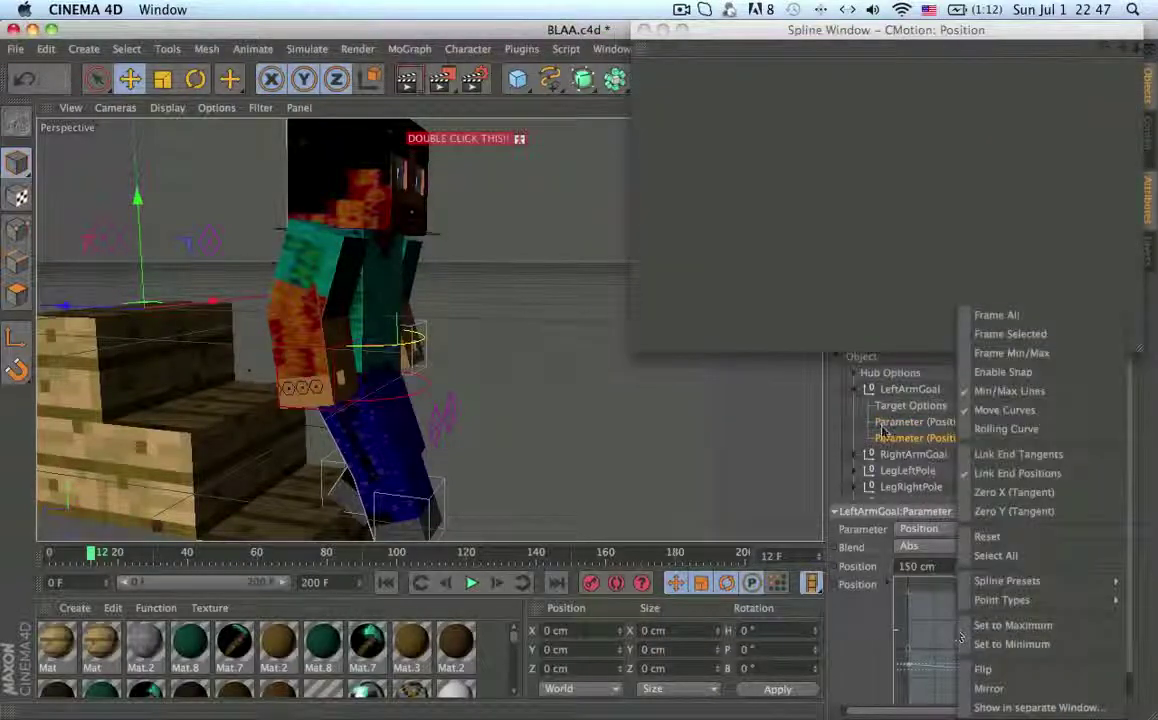
{"action": "left_click", "coordinate": [883, 432]}
{"action": "left_click", "coordinate": [855, 389]}
{"action": "left_click", "coordinate": [855, 405]}
{"action": "left_click", "coordinate": [932, 473]}
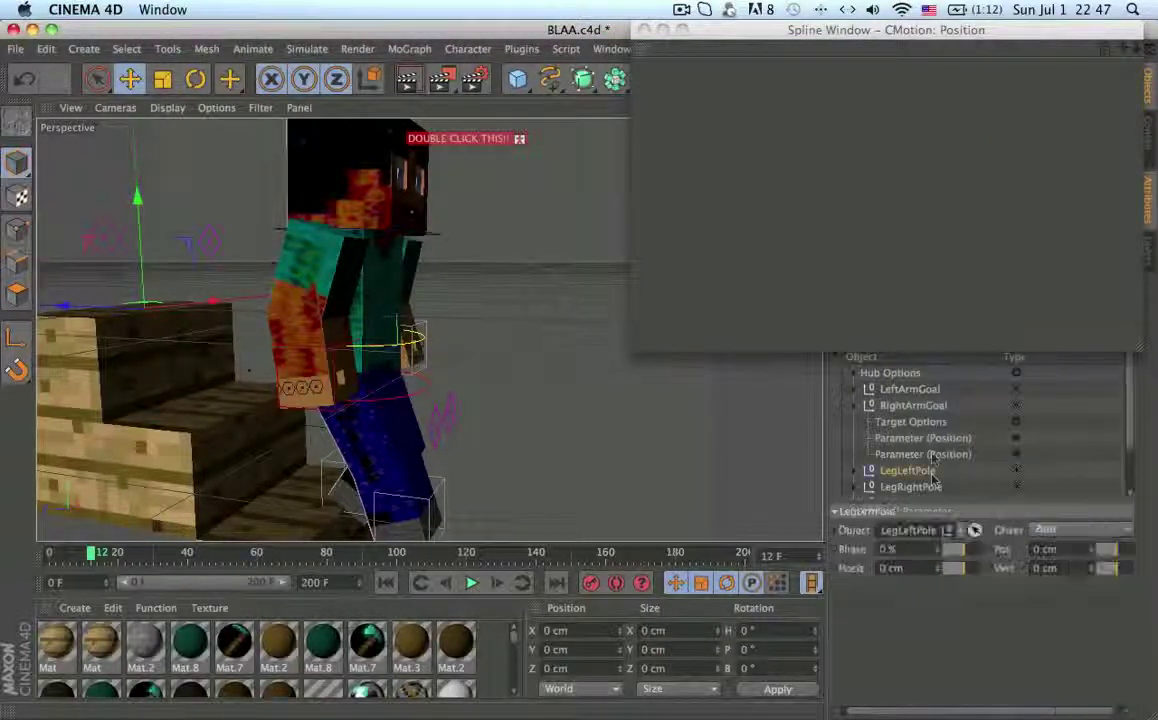
{"action": "left_click", "coordinate": [922, 438]}
{"action": "right_click", "coordinate": [905, 630]}
{"action": "left_click", "coordinate": [915, 704]}
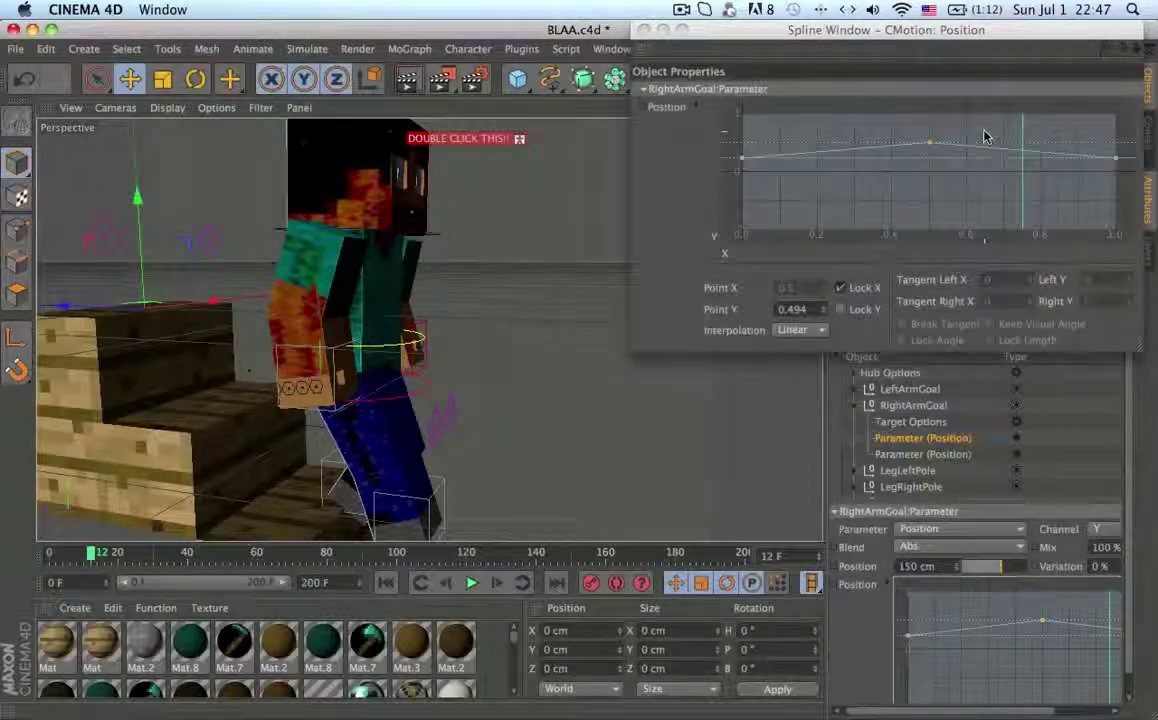
{"action": "left_click", "coordinate": [1025, 150]}
{"action": "left_click_drag", "start_coordinate": [1020, 146], "coordinate": [1023, 156]}
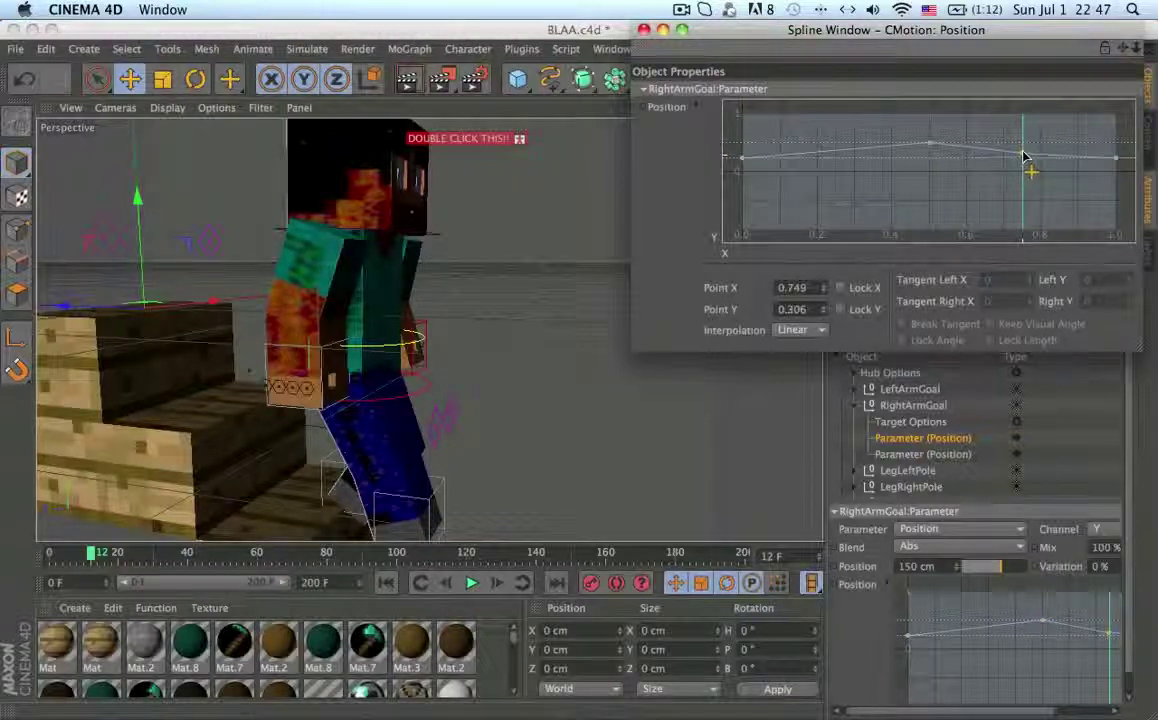
- Go to frame 4, examine the character on the stairs from several angles, and close the separate curve window
{"action": "scroll", "coordinate": [548, 250], "scroll_direction": "down", "scroll_amount": 10}
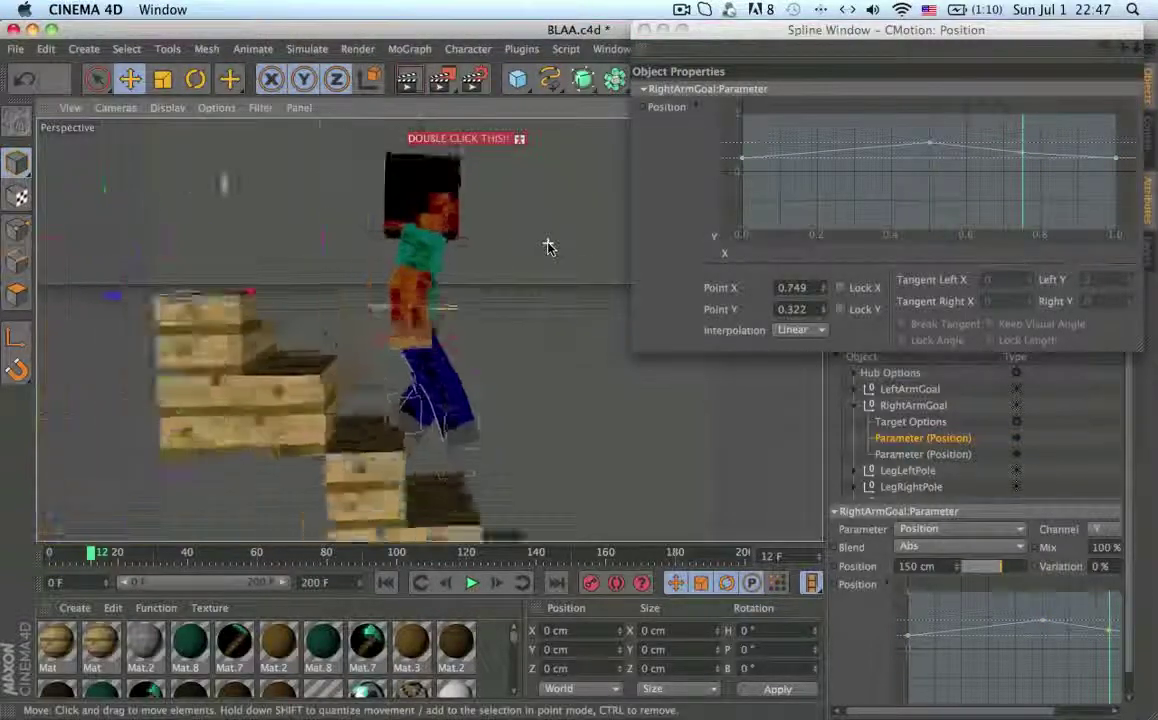
{"action": "middle_click_drag", "start_coordinate": [446, 365], "coordinate": [393, 260], "text": "alt"}
{"action": "scroll", "coordinate": [390, 259], "scroll_direction": "down", "scroll_amount": 3}
{"action": "left_click_drag", "start_coordinate": [388, 258], "coordinate": [549, 270], "text": "alt"}
{"action": "left_click", "coordinate": [66, 556]}
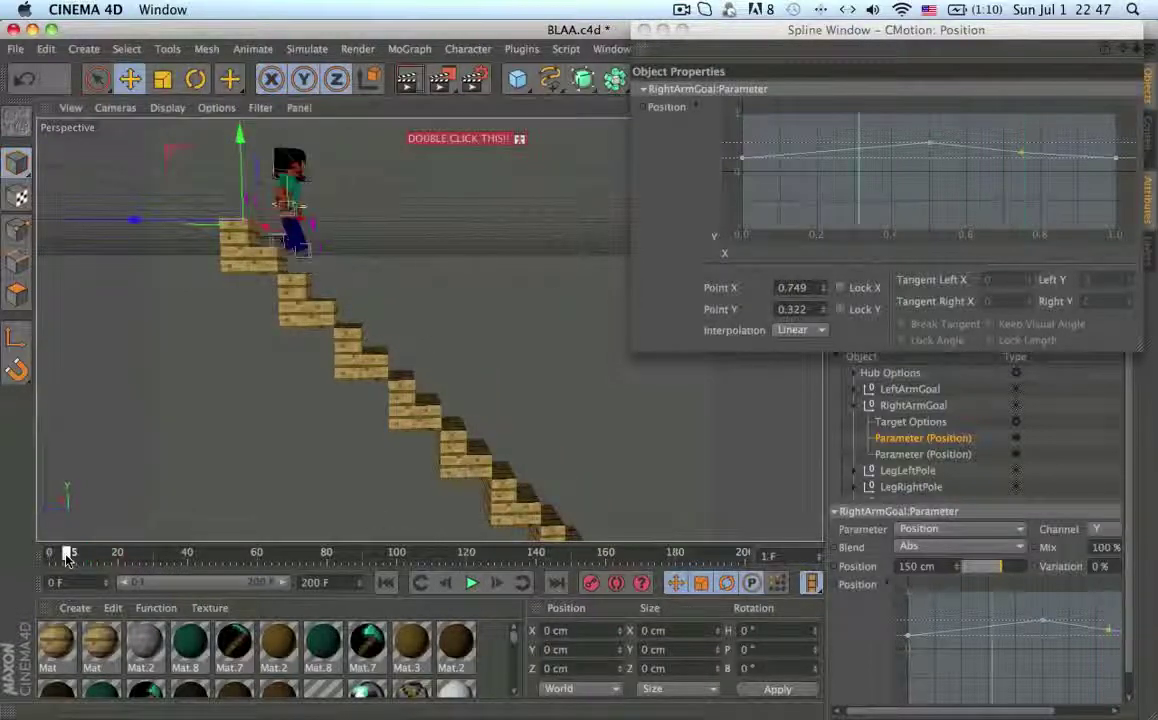
{"action": "left_click_drag", "start_coordinate": [68, 558], "coordinate": [62, 554]}
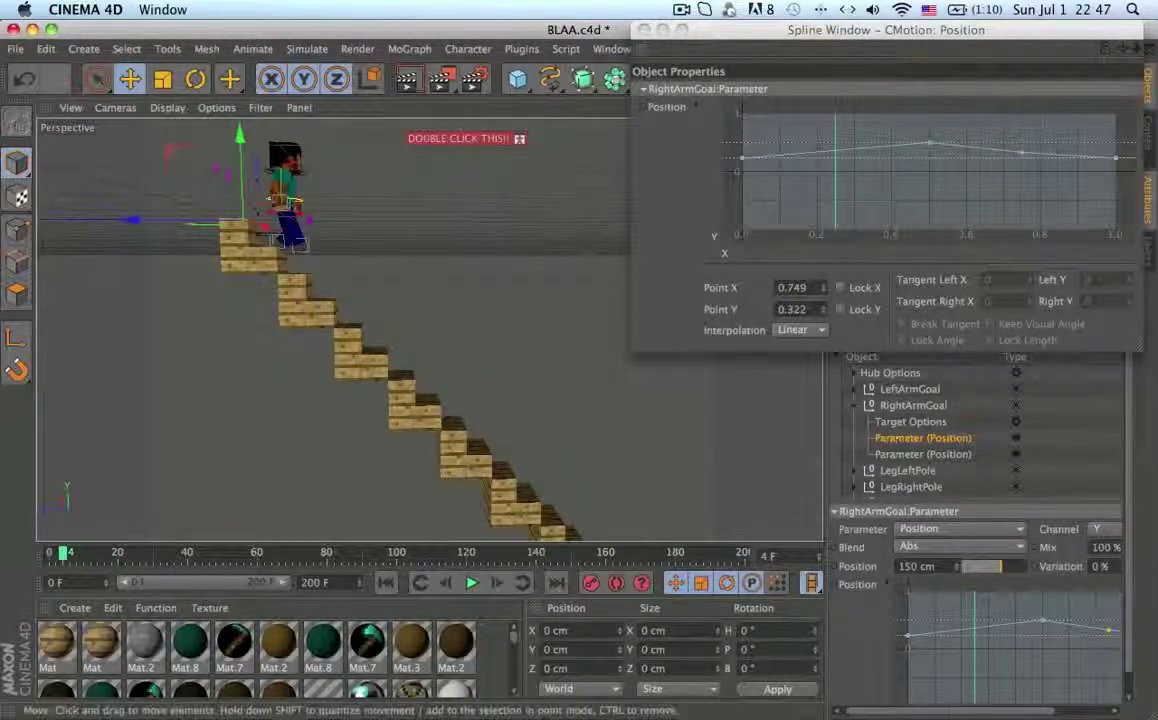
{"action": "left_click_drag", "start_coordinate": [221, 239], "coordinate": [241, 157], "text": "alt"}
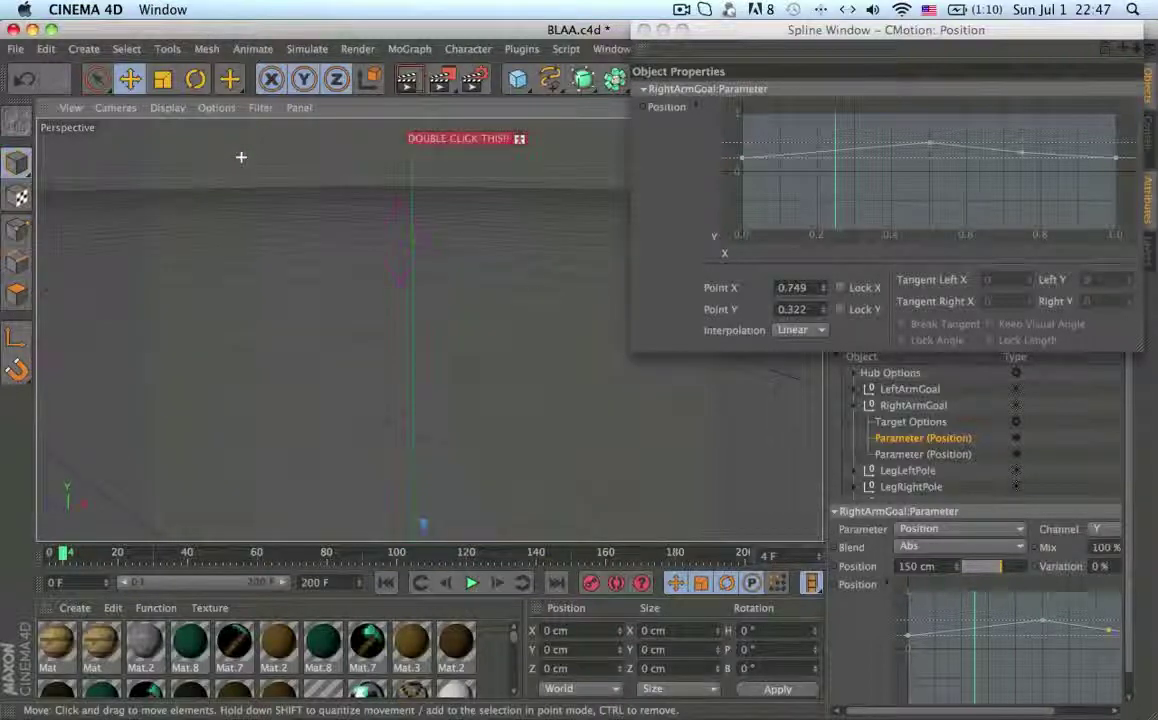
{"action": "scroll", "coordinate": [515, 267], "scroll_direction": "down", "scroll_amount": 5}
{"action": "left_click_drag", "start_coordinate": [665, 414], "coordinate": [753, 442], "text": "alt"}
{"action": "left_click", "coordinate": [923, 487]}
{"action": "left_click", "coordinate": [856, 406]}
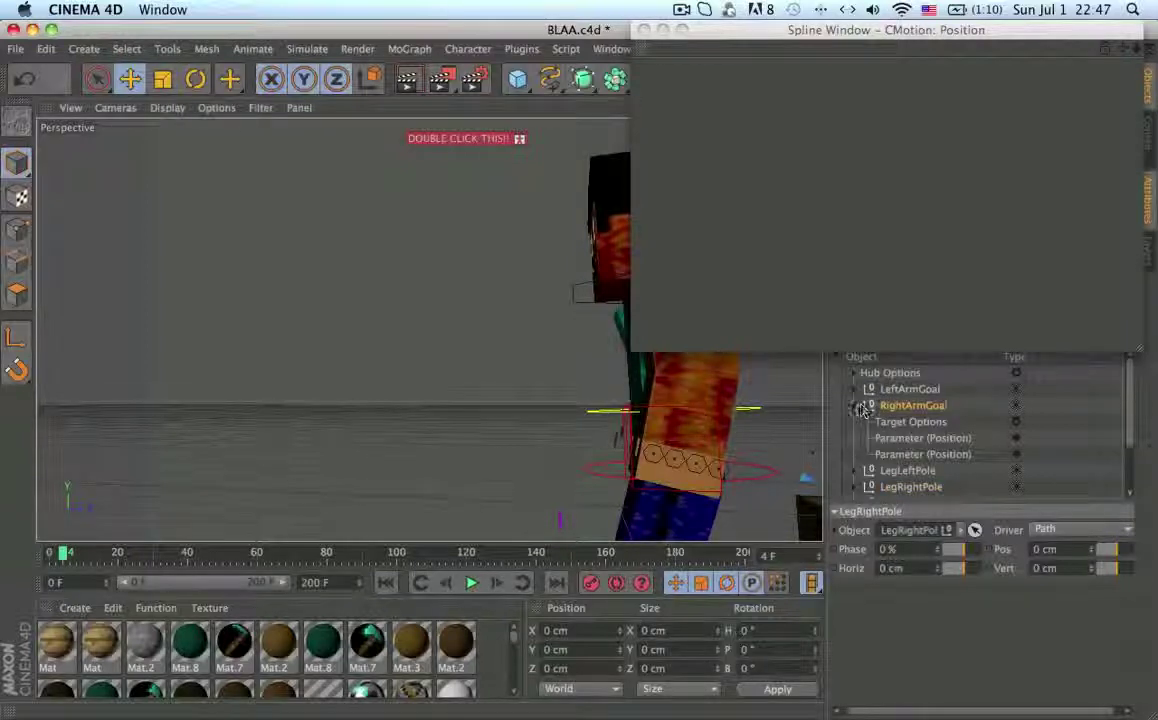
{"action": "left_click", "coordinate": [444, 354]}
{"action": "scroll", "coordinate": [443, 350], "scroll_direction": "down", "scroll_amount": 3}
{"action": "scroll", "coordinate": [443, 350], "scroll_direction": "down", "scroll_amount": 3}
{"action": "left_click_drag", "start_coordinate": [442, 344], "coordinate": [533, 313], "text": "alt"}
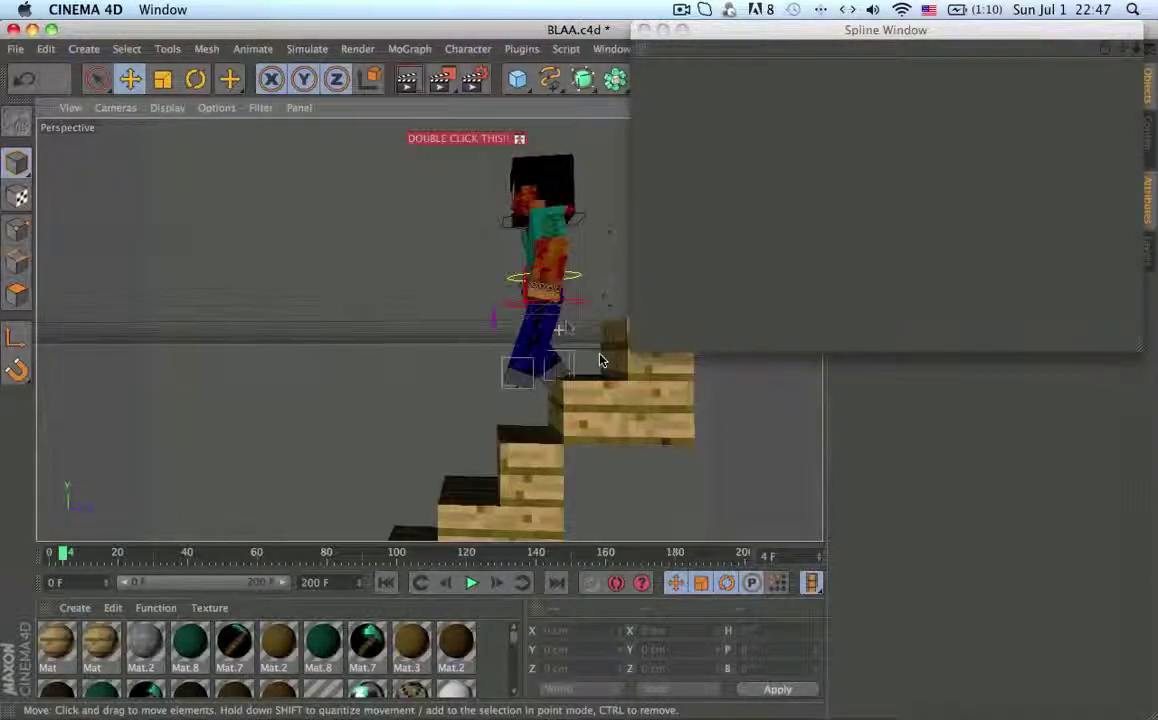
{"action": "left_click", "coordinate": [645, 30]}
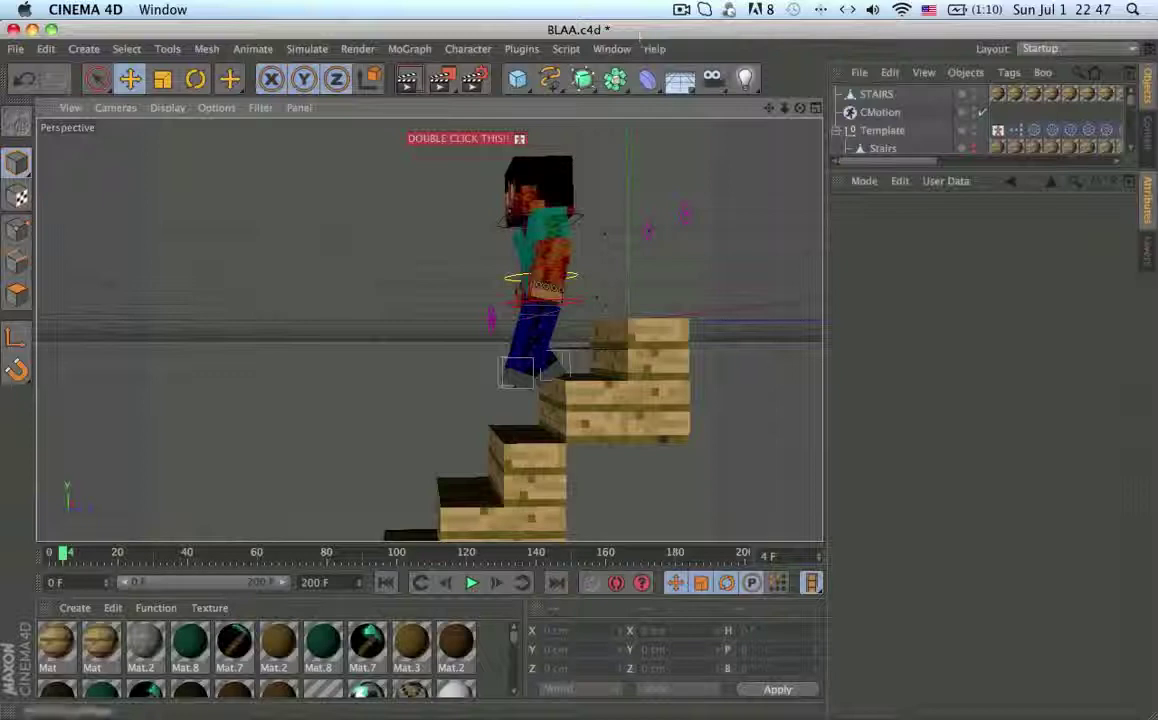
- Add a camera, make it a child of the Template object, and set the viewport to look through it
{"action": "left_click", "coordinate": [711, 78]}
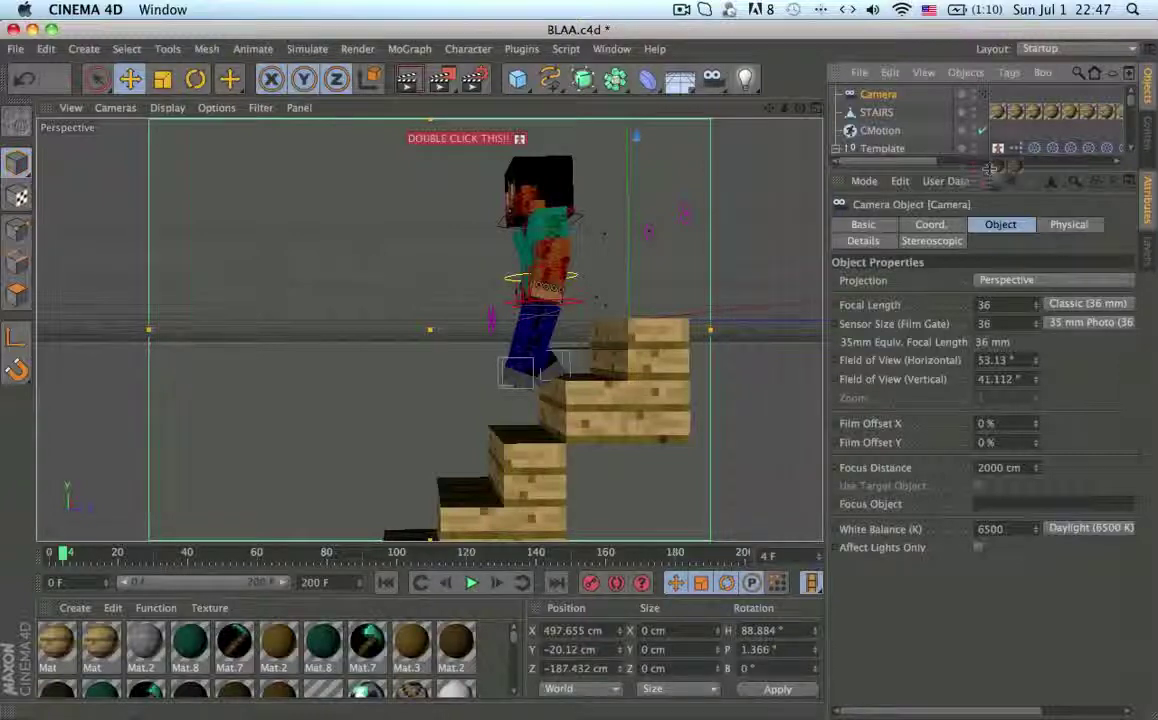
{"action": "left_click_drag", "start_coordinate": [988, 168], "coordinate": [988, 466]}
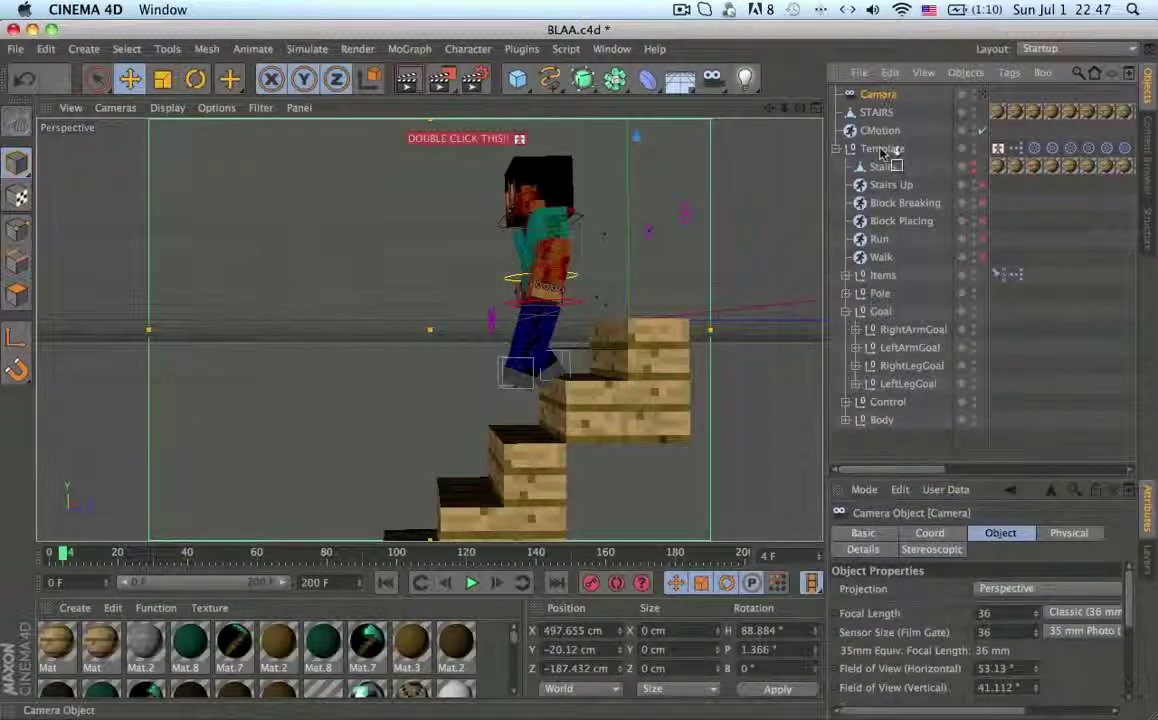
{"action": "left_click_drag", "start_coordinate": [880, 150], "coordinate": [882, 149]}
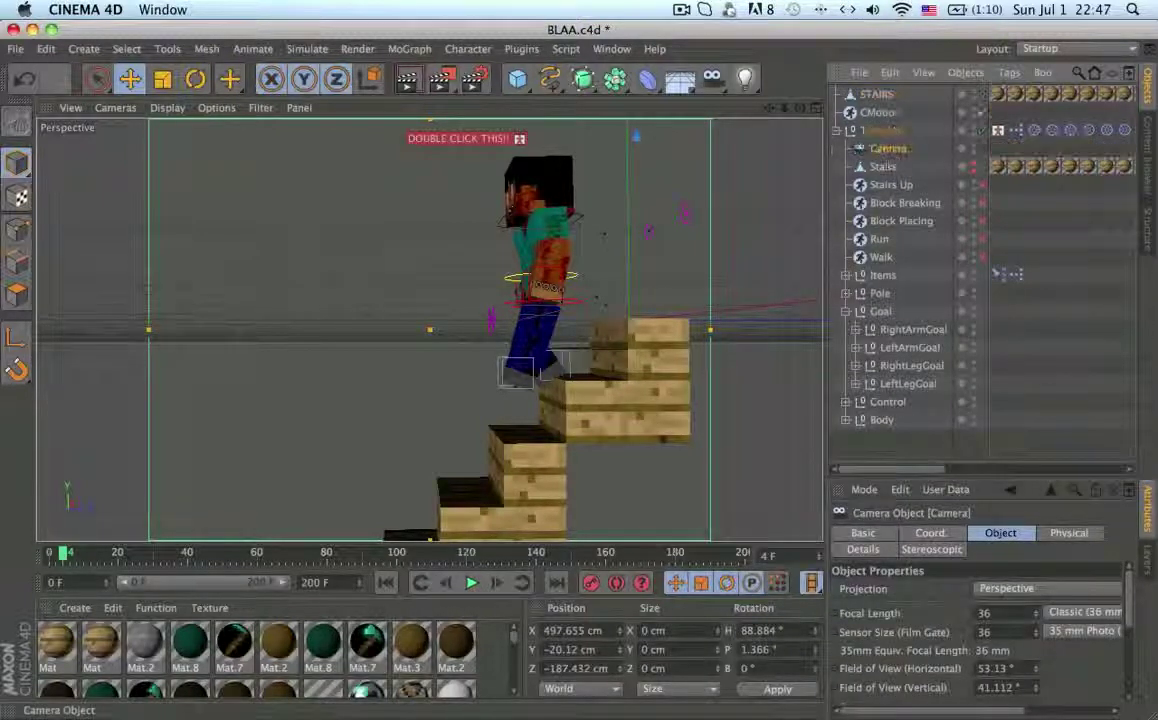
{"action": "left_click", "coordinate": [983, 149]}
- Orbit the new camera around the character and play the stair climb, stopping at frame 33
{"action": "left_click_drag", "start_coordinate": [612, 220], "coordinate": [646, 222], "text": "alt"}
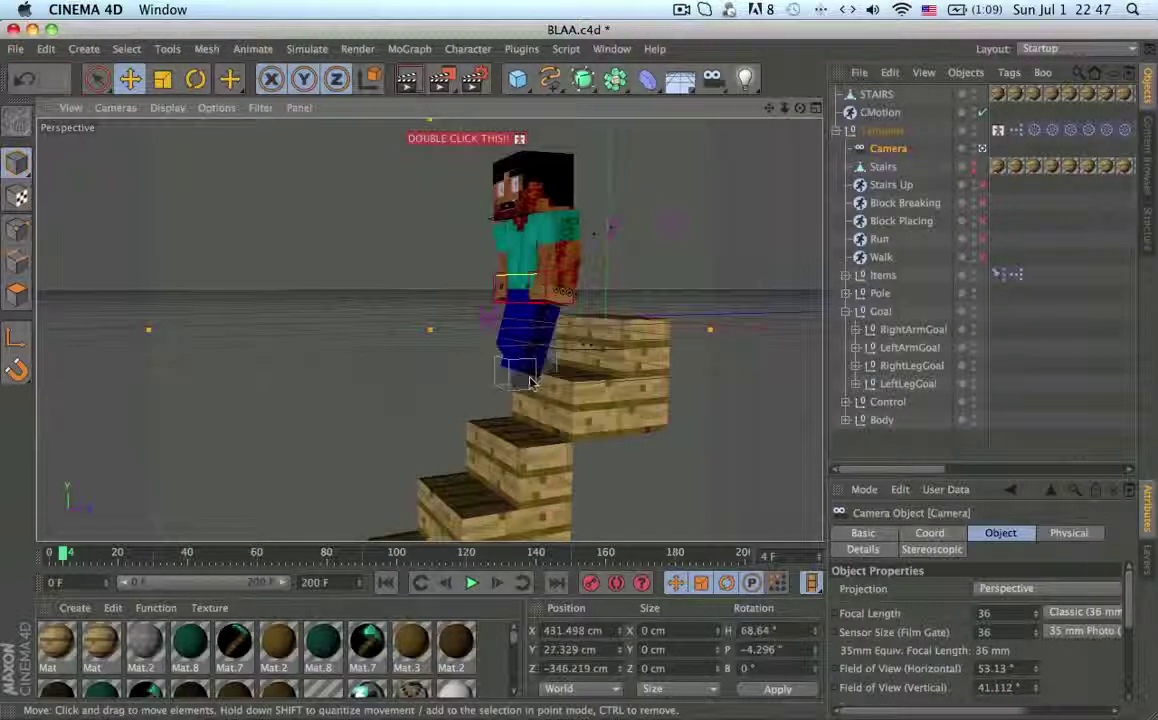
{"action": "left_click", "coordinate": [473, 584]}
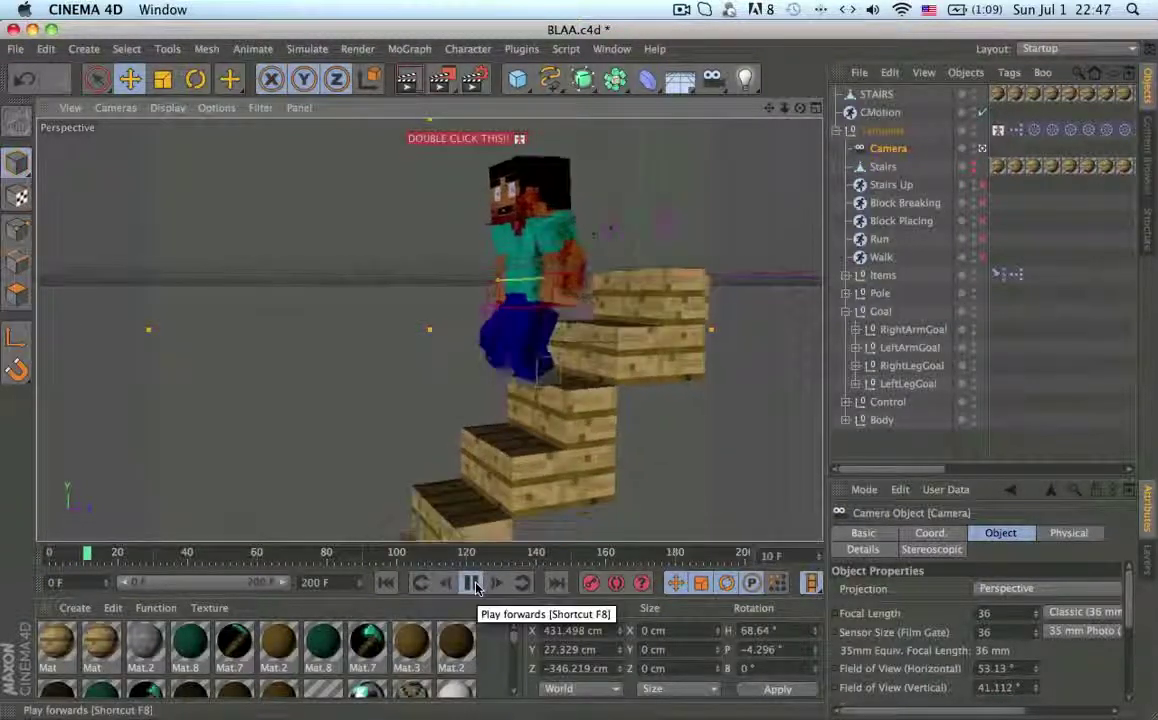
{"action": "left_click", "coordinate": [473, 584]}
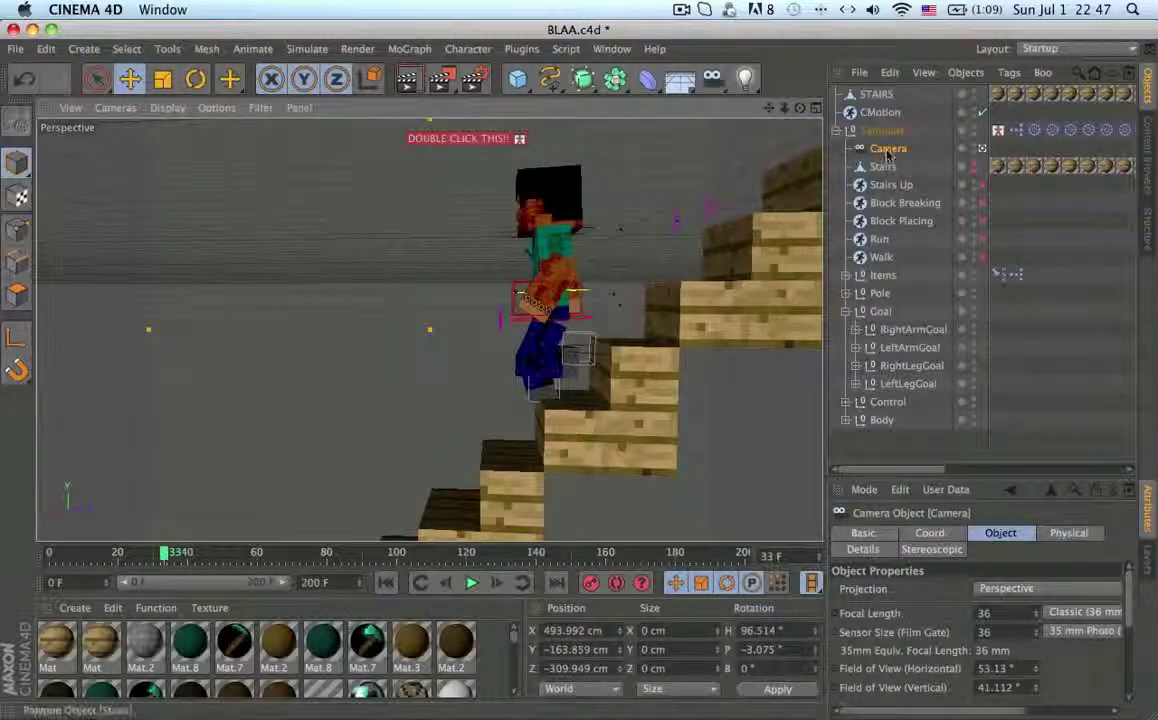
- Select the CMotion object and open the Rotation curve of its Control entry in a separate window
{"action": "left_click", "coordinate": [880, 112]}
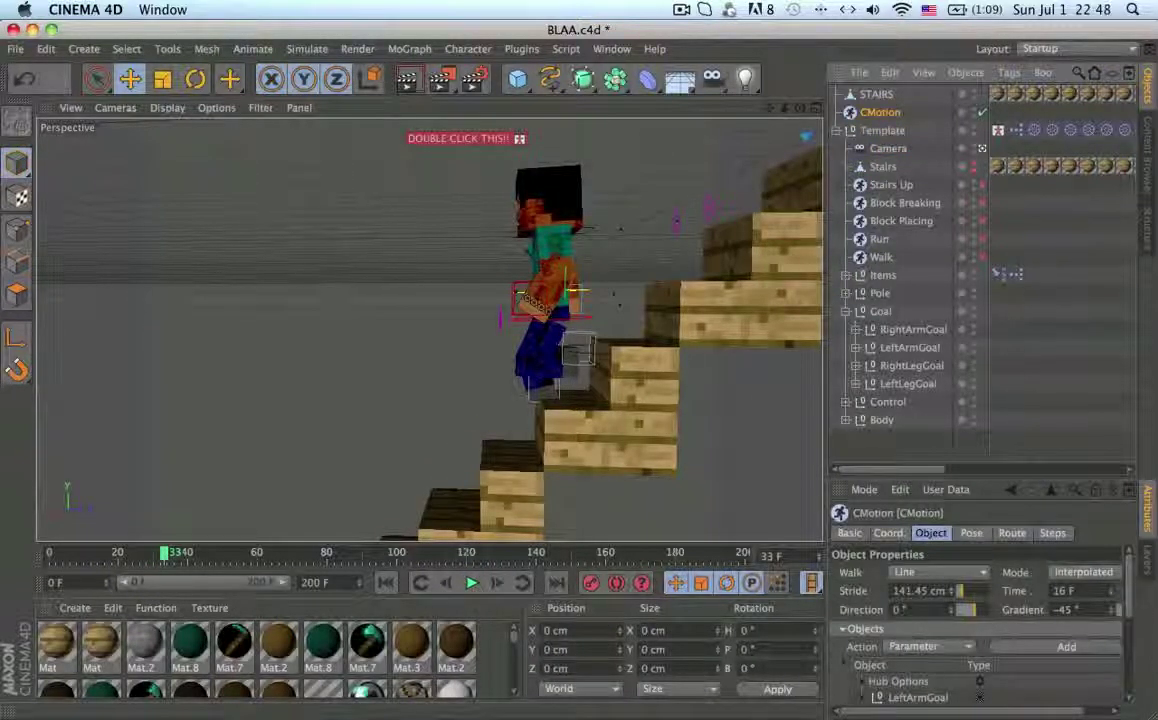
{"action": "scroll", "coordinate": [902, 655], "scroll_direction": "down", "scroll_amount": 5}
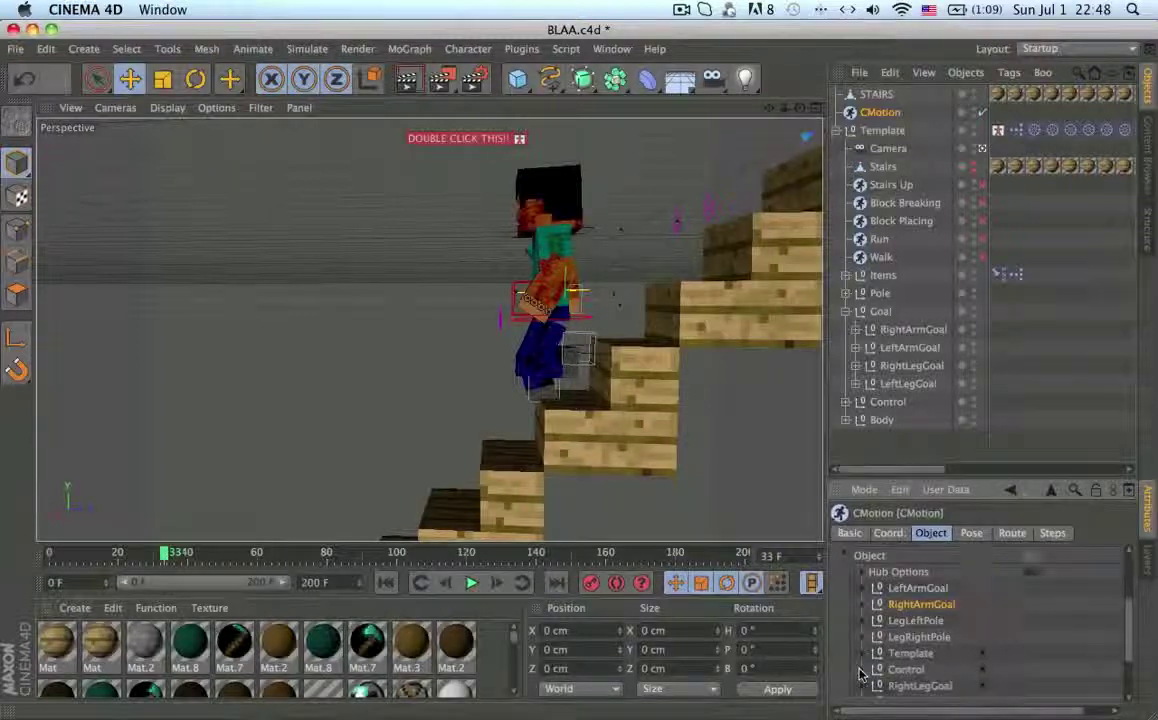
{"action": "scroll", "coordinate": [900, 670], "scroll_direction": "down", "scroll_amount": 3}
{"action": "scroll", "coordinate": [918, 636], "scroll_direction": "right", "scroll_amount": 1}
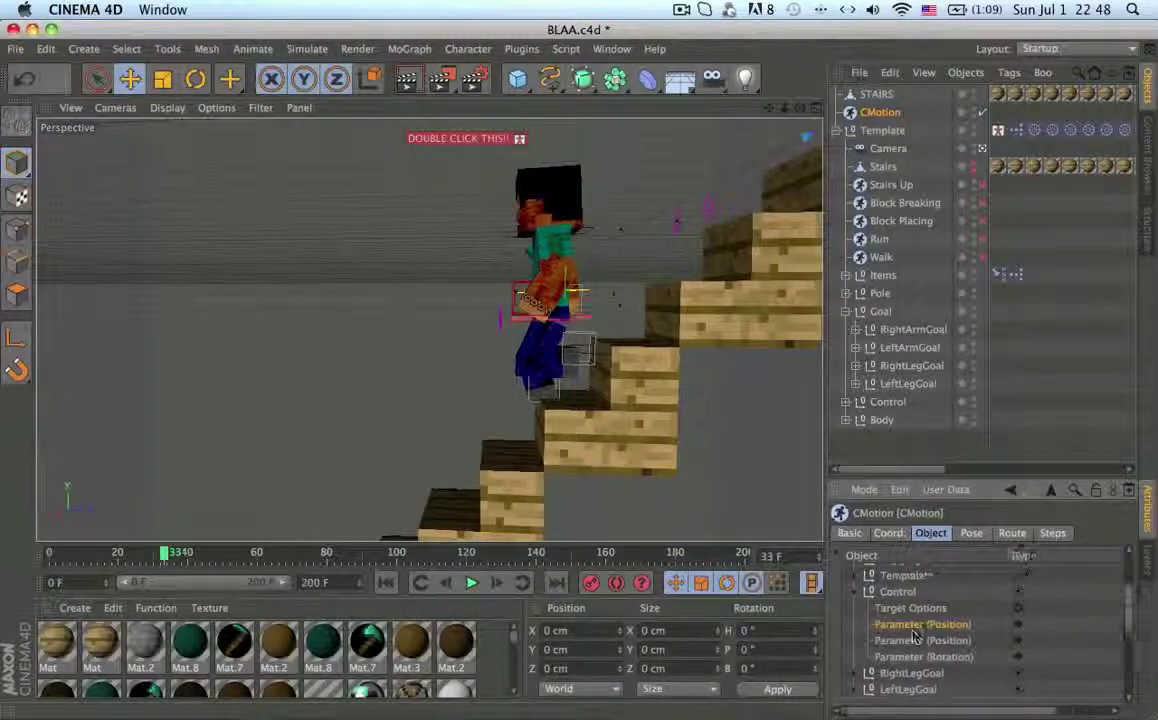
{"action": "left_click_drag", "start_coordinate": [1128, 612], "coordinate": [1127, 715]}
{"action": "right_click", "coordinate": [1024, 672]}
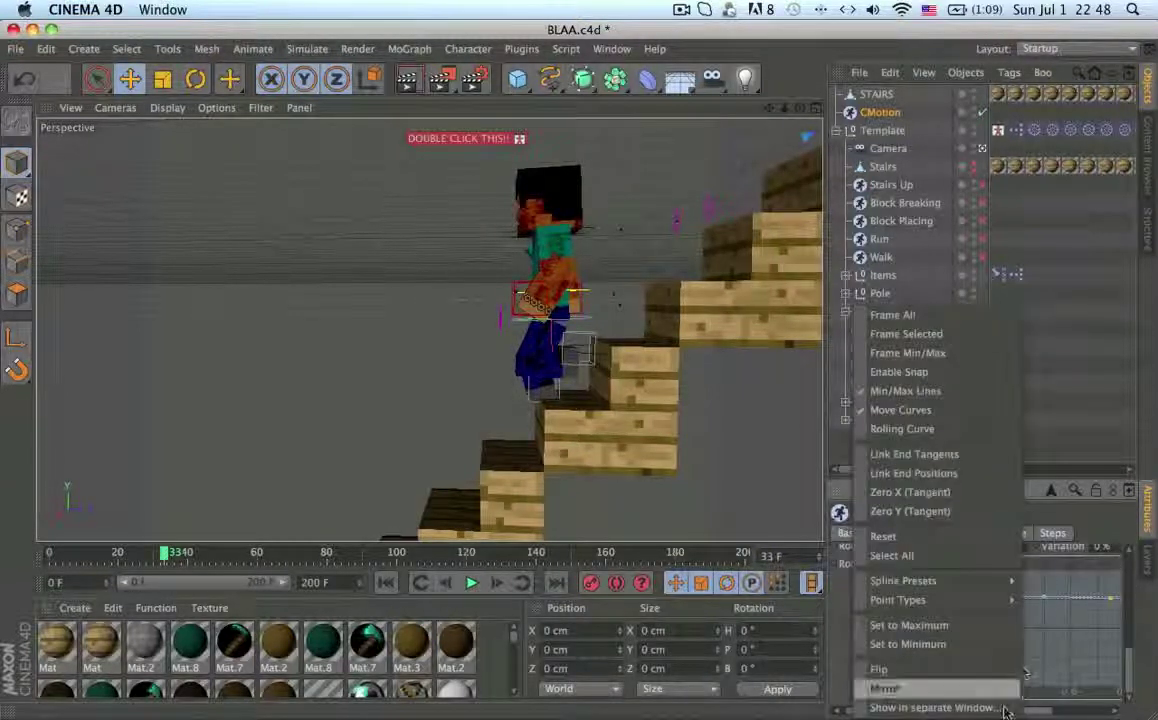
{"action": "left_click", "coordinate": [892, 688]}
- Scrub to frame 41 with the character seen at an angle and select the Rotation curve's middle point at X 0.5
{"action": "left_click_drag", "start_coordinate": [428, 329], "coordinate": [476, 331], "text": "alt"}
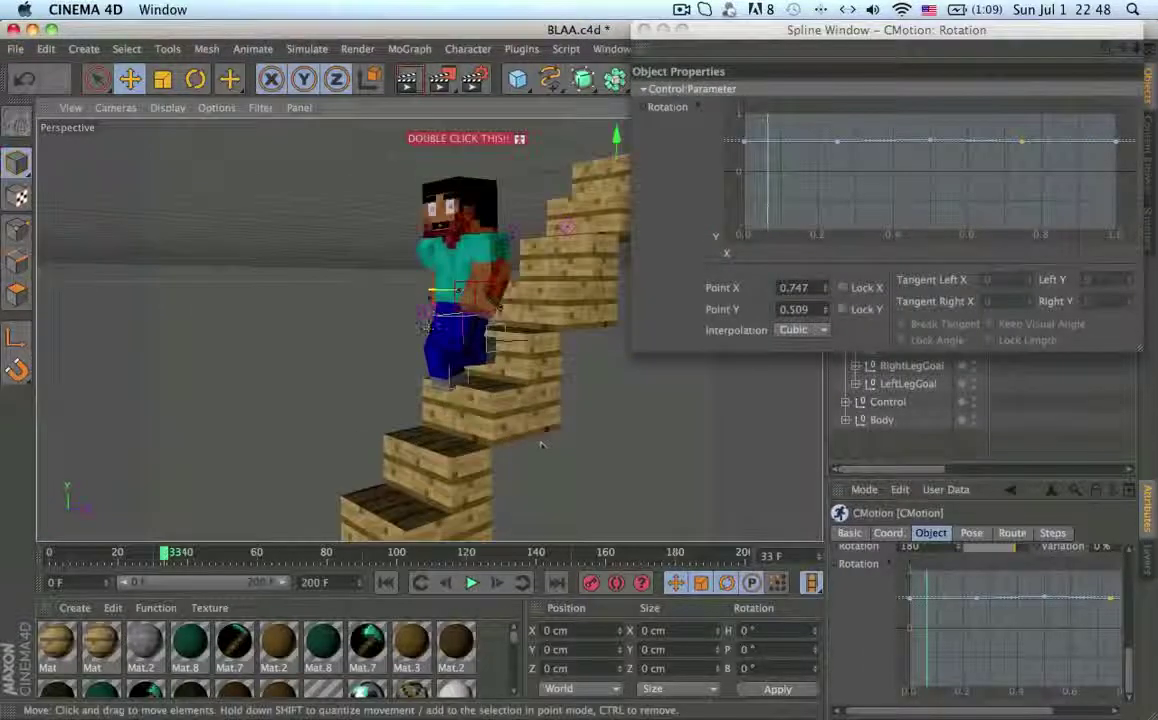
{"action": "left_click_drag", "start_coordinate": [134, 556], "coordinate": [193, 552]}
{"action": "left_click", "coordinate": [929, 142]}
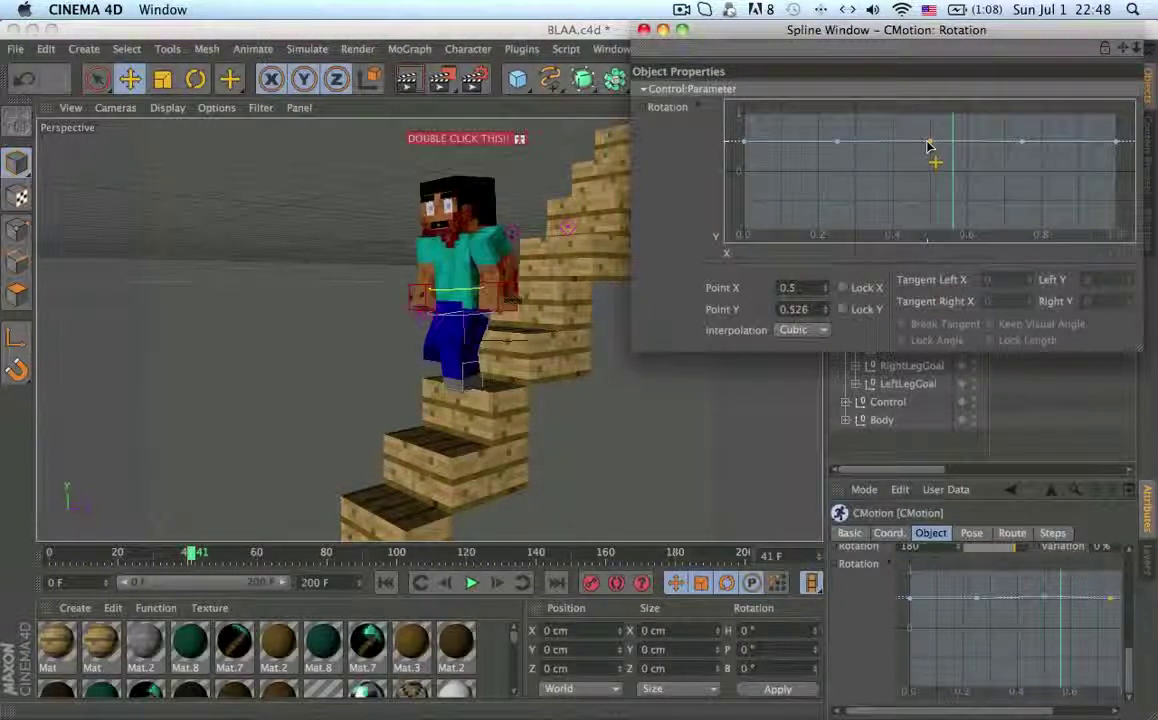
- Extend the animation's end to frame 500 while playing the climb, and return the playhead to the start
{"action": "left_click", "coordinate": [472, 582]}
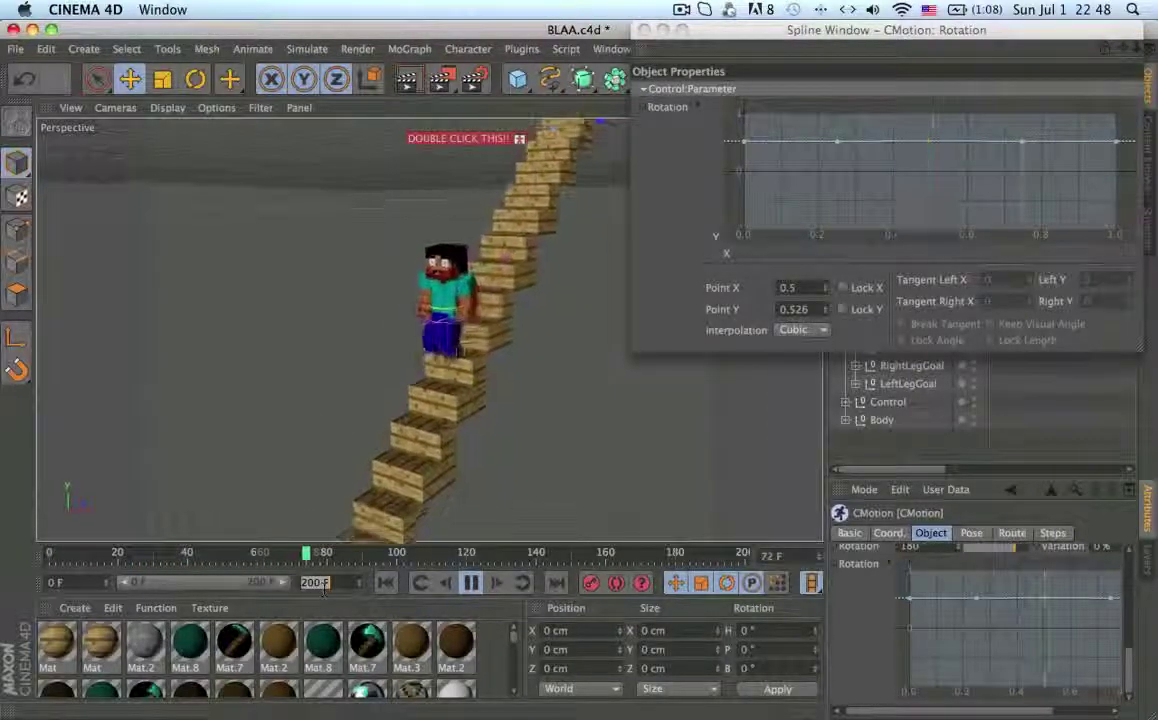
{"action": "type", "text": "500"}
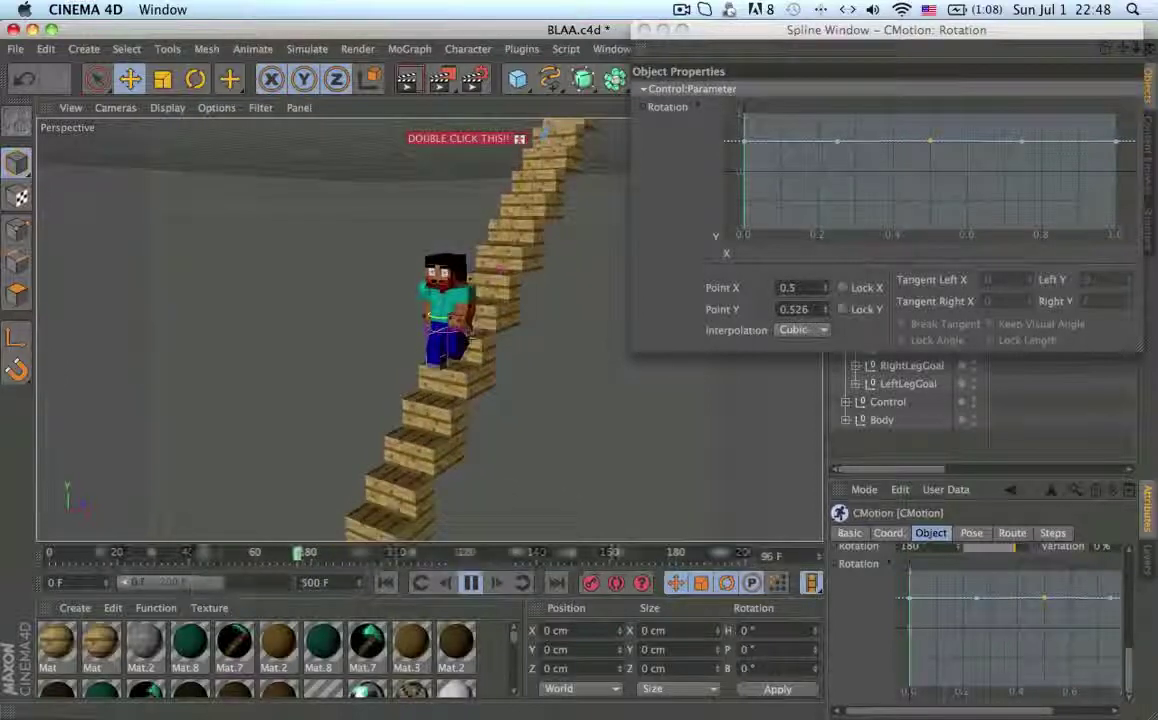
{"action": "key", "text": "Return"}
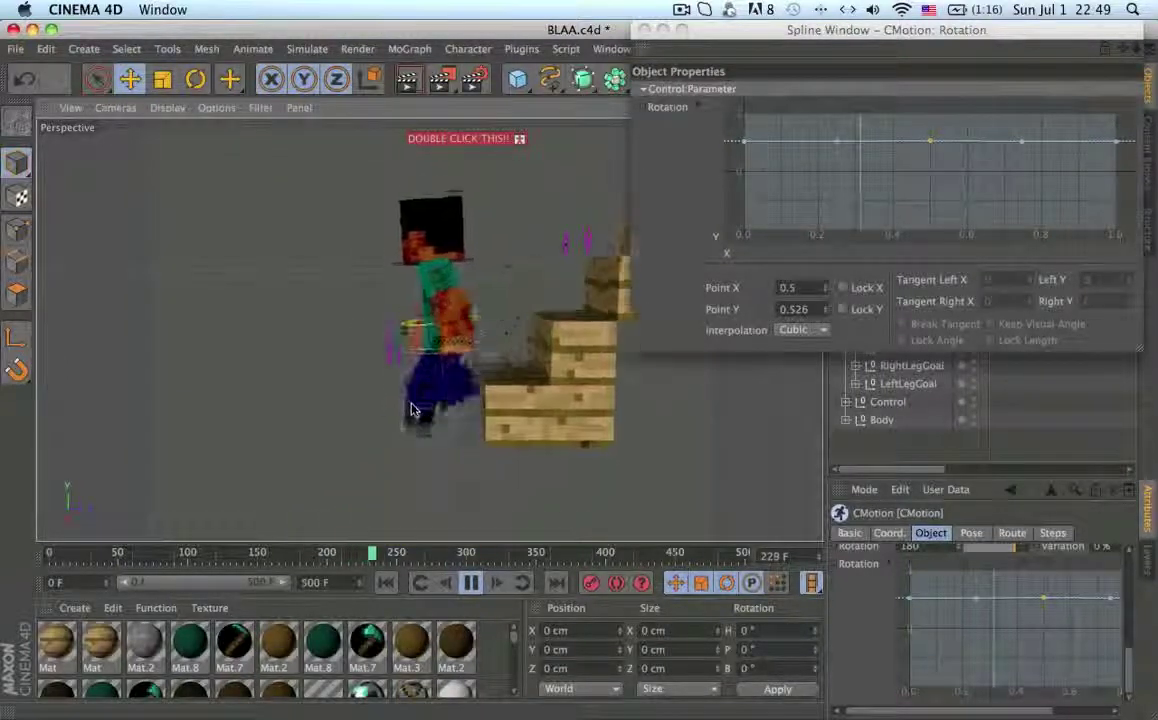
{"action": "left_click", "coordinate": [471, 583]}
{"action": "left_click_drag", "start_coordinate": [420, 556], "coordinate": [46, 556]}
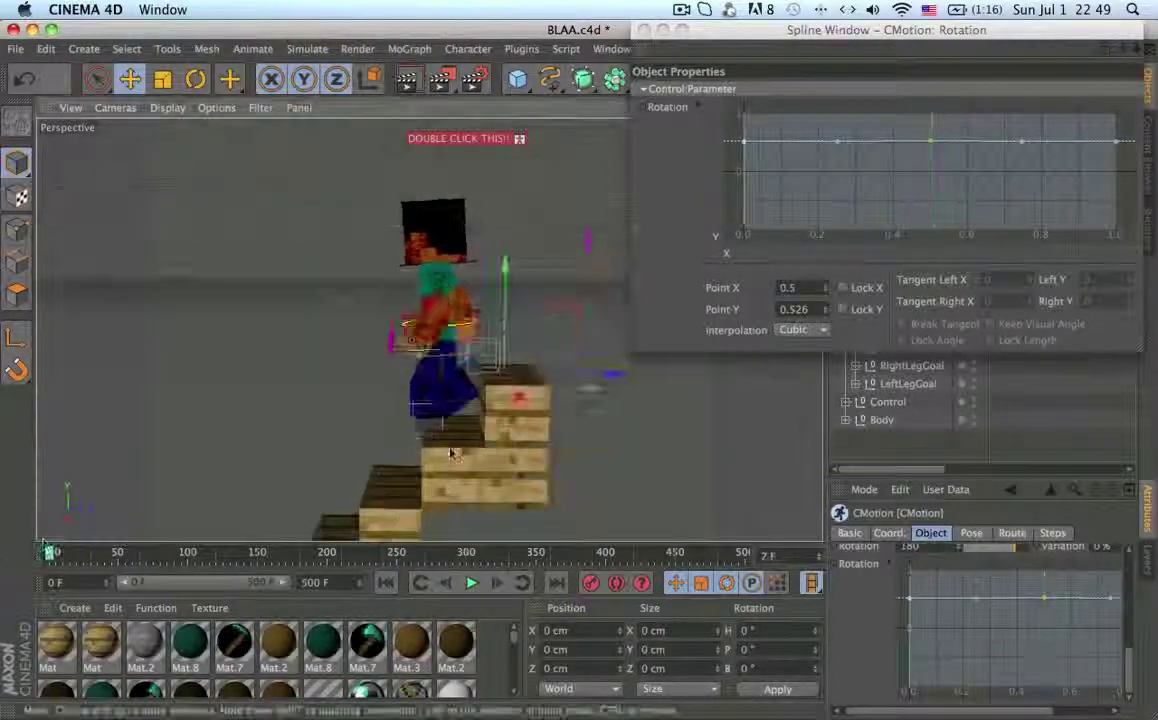
- Close the separate Rotation curve window and rename the STAIRS object to StairsDown
{"action": "left_click", "coordinate": [644, 29]}
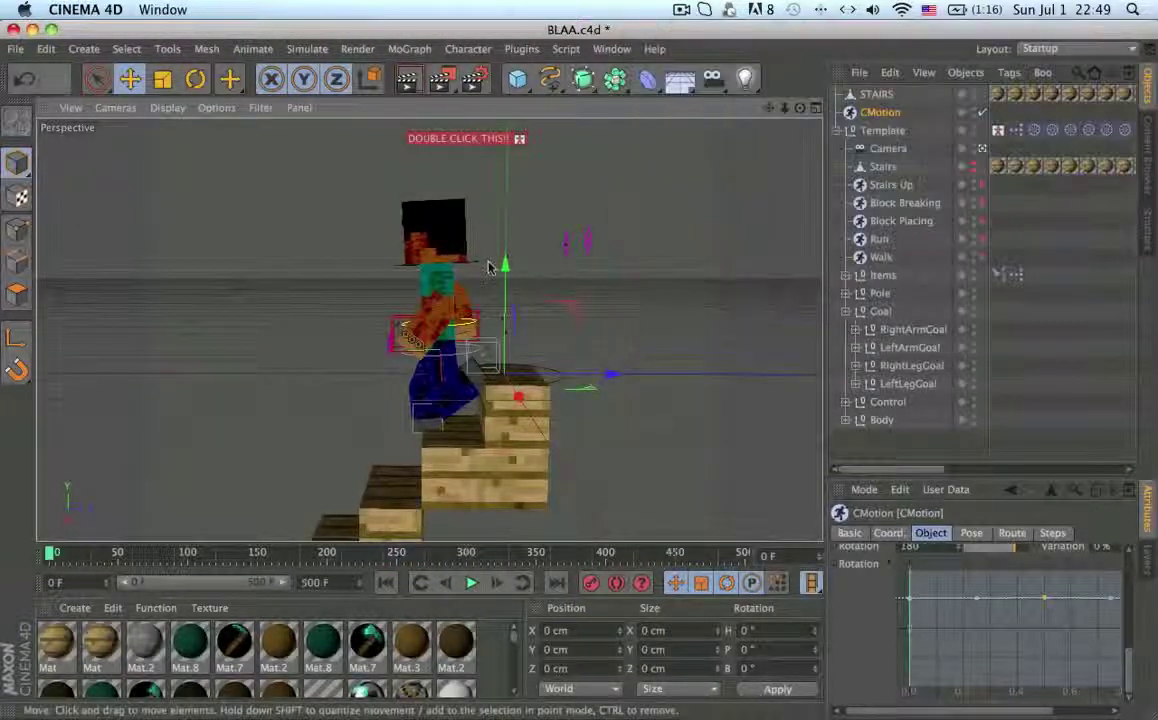
{"action": "middle_click_drag", "start_coordinate": [473, 384], "coordinate": [506, 328], "text": "alt"}
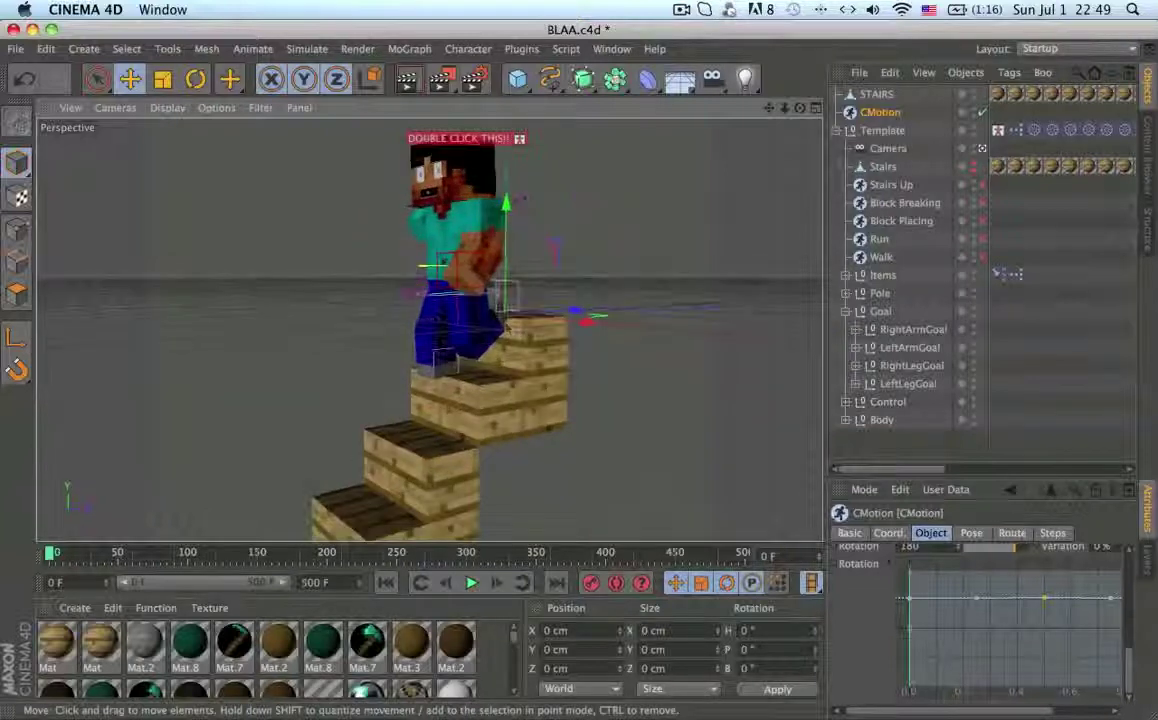
{"action": "left_click", "coordinate": [512, 341]}
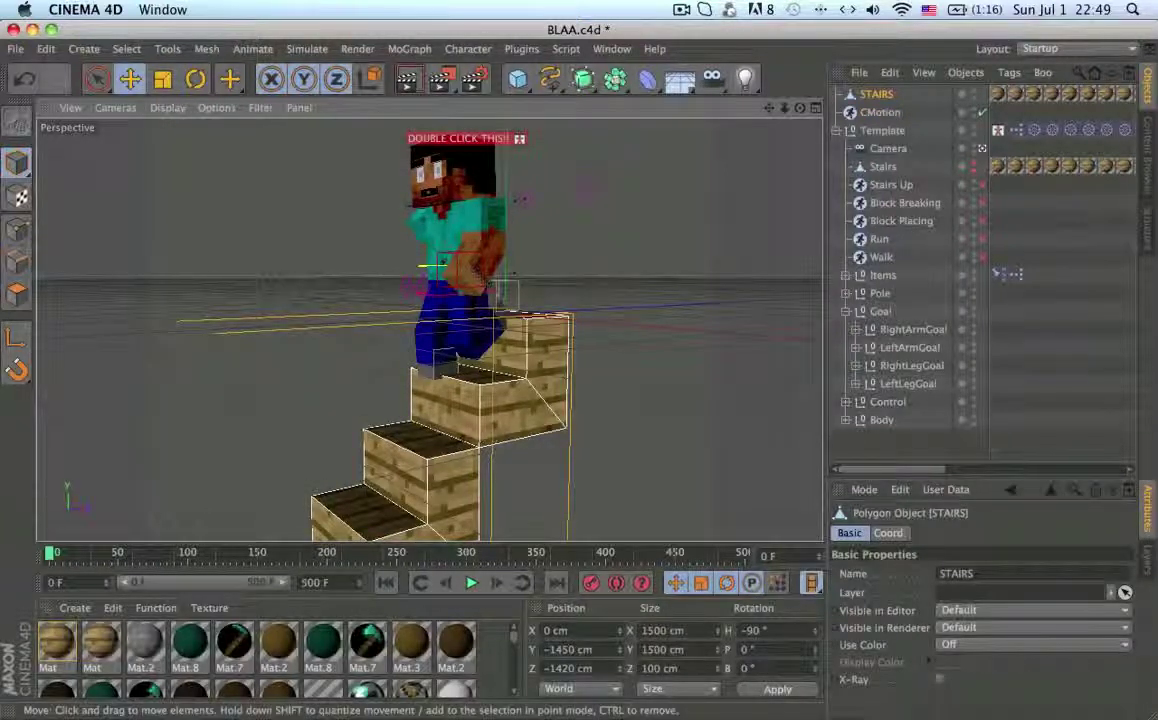
{"action": "double_click", "coordinate": [873, 95]}
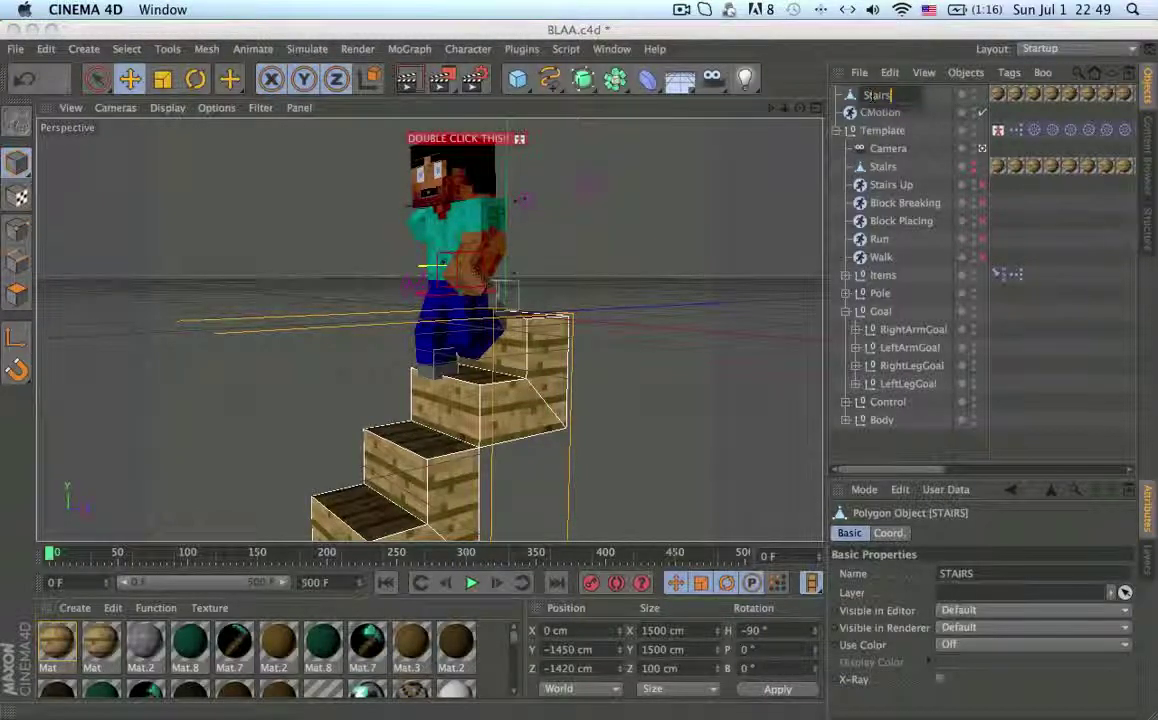
{"action": "key", "text": "Return"}
- Rename the Stairs object in the Template group to StairsUp and place StairsDown directly above it in the group
{"action": "double_click", "coordinate": [886, 167]}
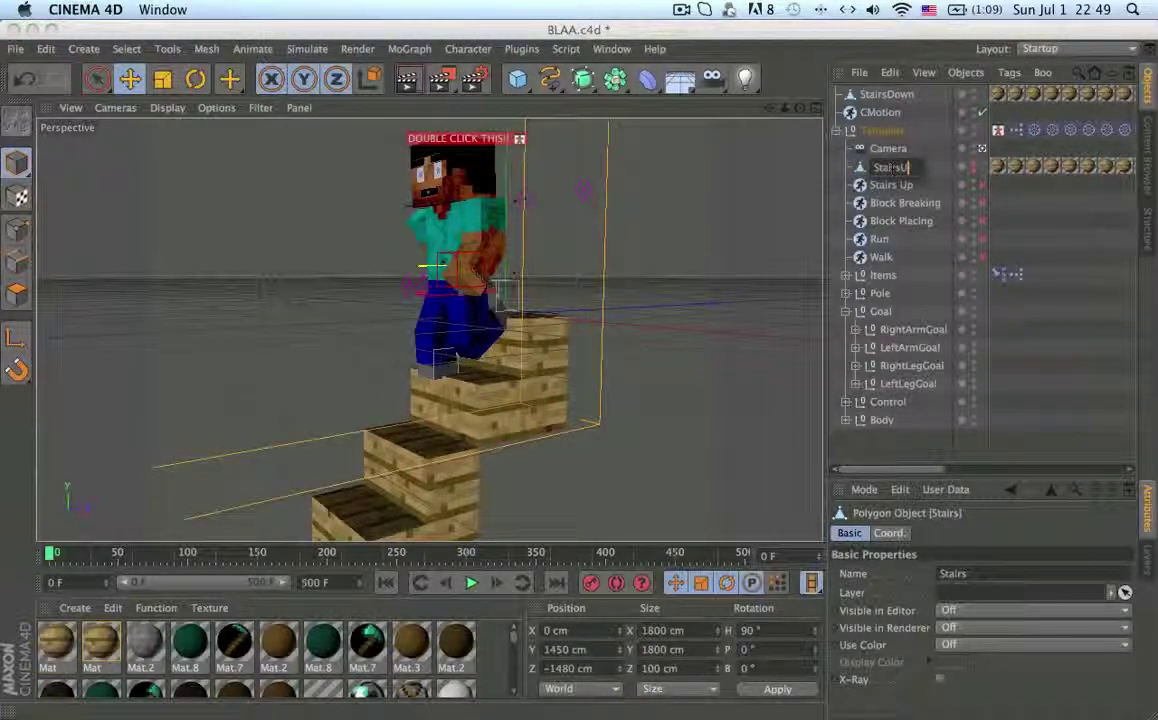
{"action": "type", "text": "StairsUp"}
{"action": "key", "text": "Return"}
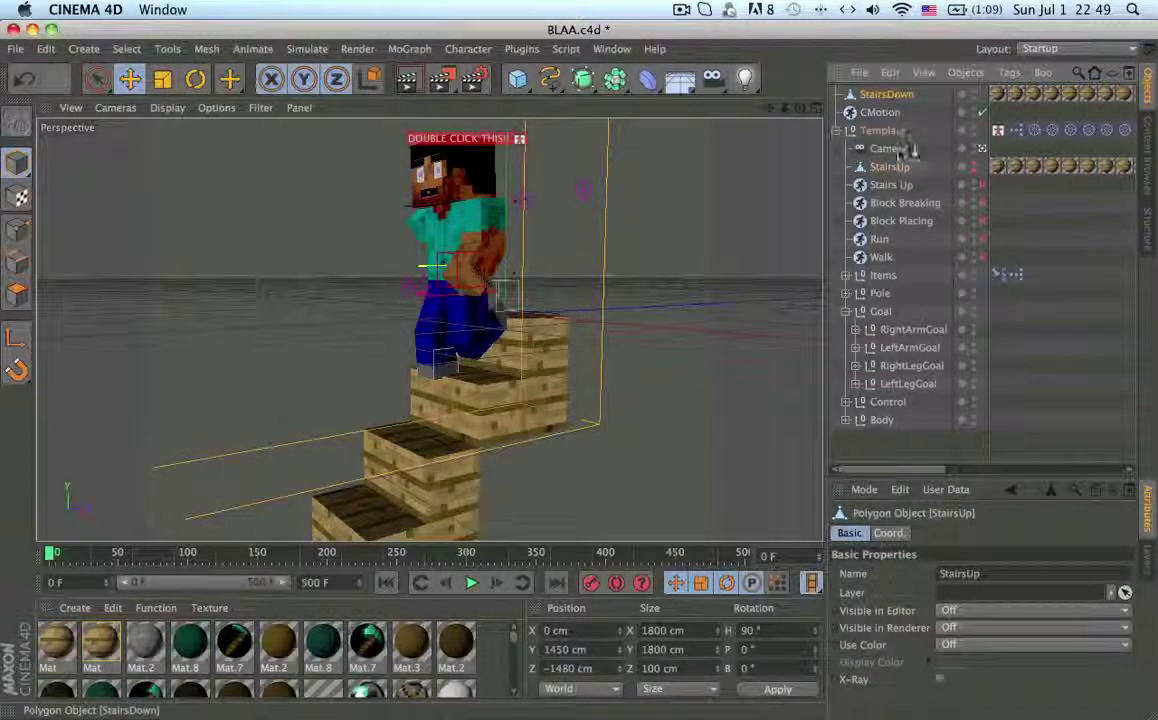
{"action": "left_click_drag", "start_coordinate": [899, 158], "coordinate": [899, 158]}
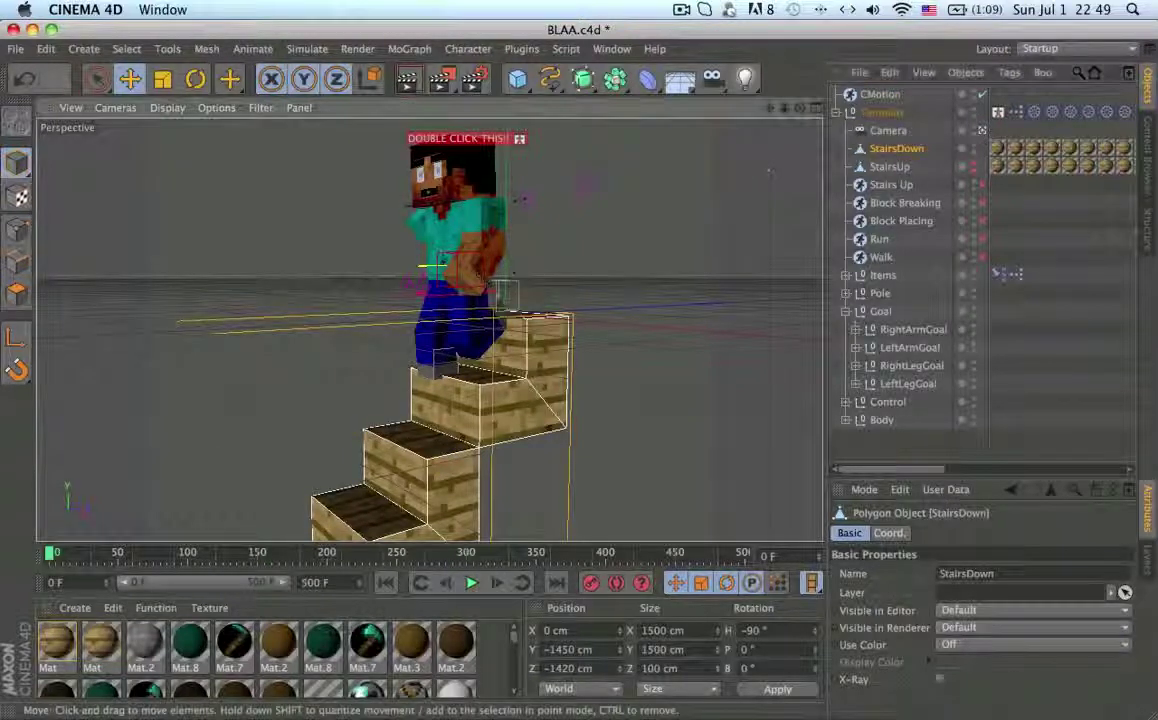
- Delete the Camera object from the Template group
{"action": "left_click_drag", "start_coordinate": [487, 270], "coordinate": [507, 267], "text": "alt"}
{"action": "middle_click_drag", "start_coordinate": [507, 267], "coordinate": [503, 300], "text": "alt"}
{"action": "left_click_drag", "start_coordinate": [503, 300], "coordinate": [492, 302], "text": "alt"}
{"action": "left_click", "coordinate": [884, 127]}
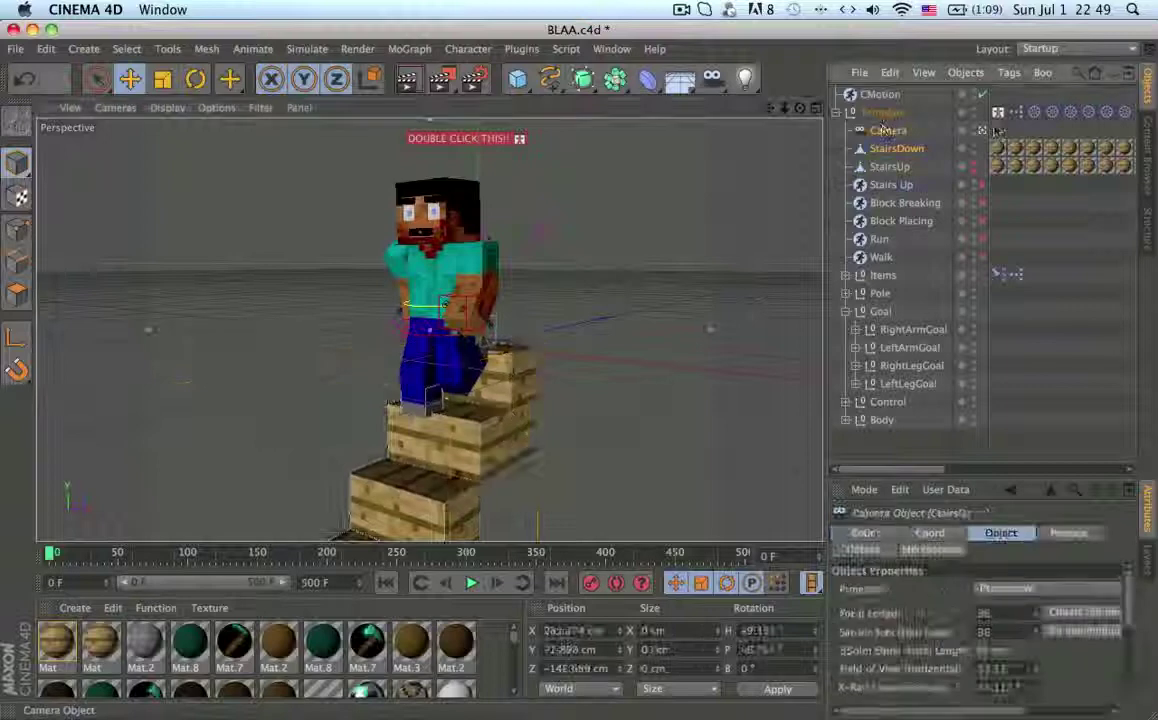
{"action": "left_click", "coordinate": [906, 119]}
{"action": "left_click", "coordinate": [884, 131]}
{"action": "key", "text": "Delete"}
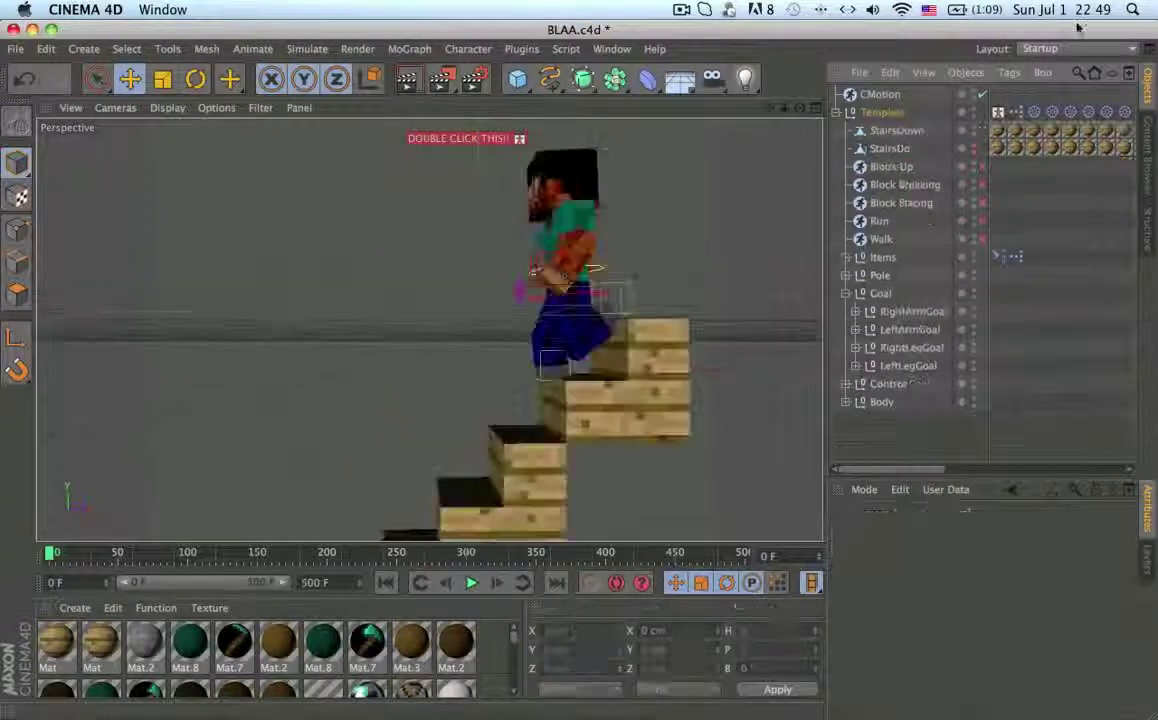
- Move CMotion into the Template group below StairsUp, disable it, and hide StairsDown in the editor and renderer
{"action": "left_click_drag", "start_coordinate": [888, 163], "coordinate": [889, 162]}
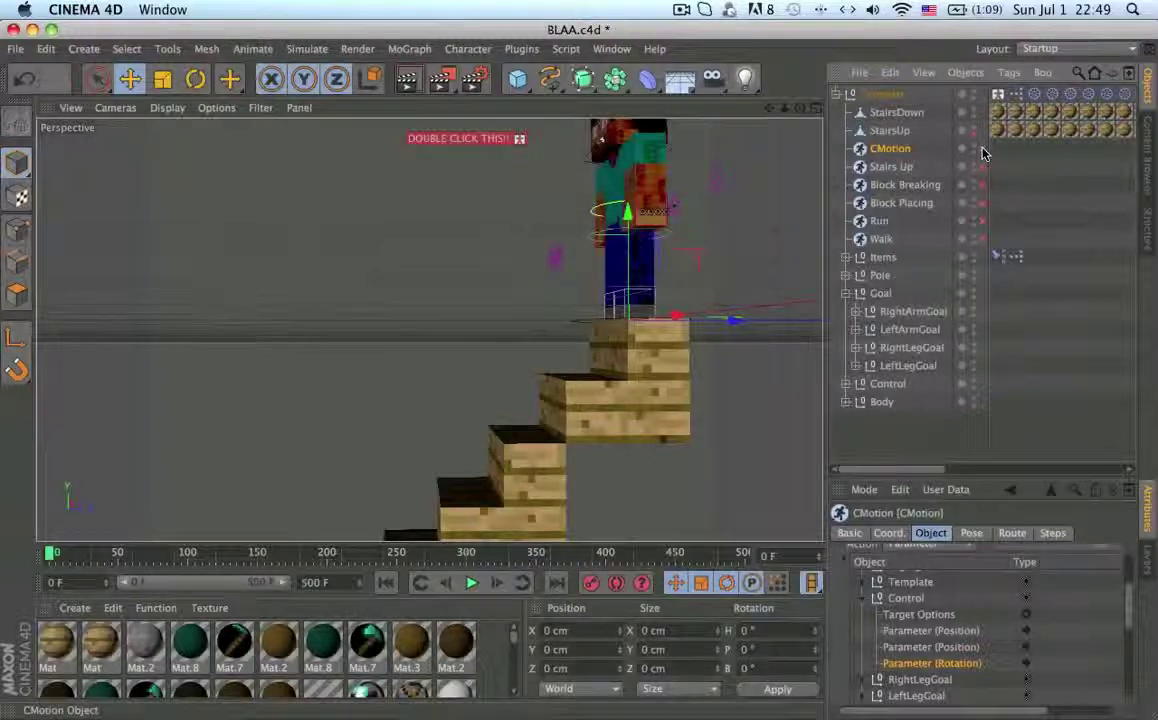
{"action": "left_click", "coordinate": [974, 112]}
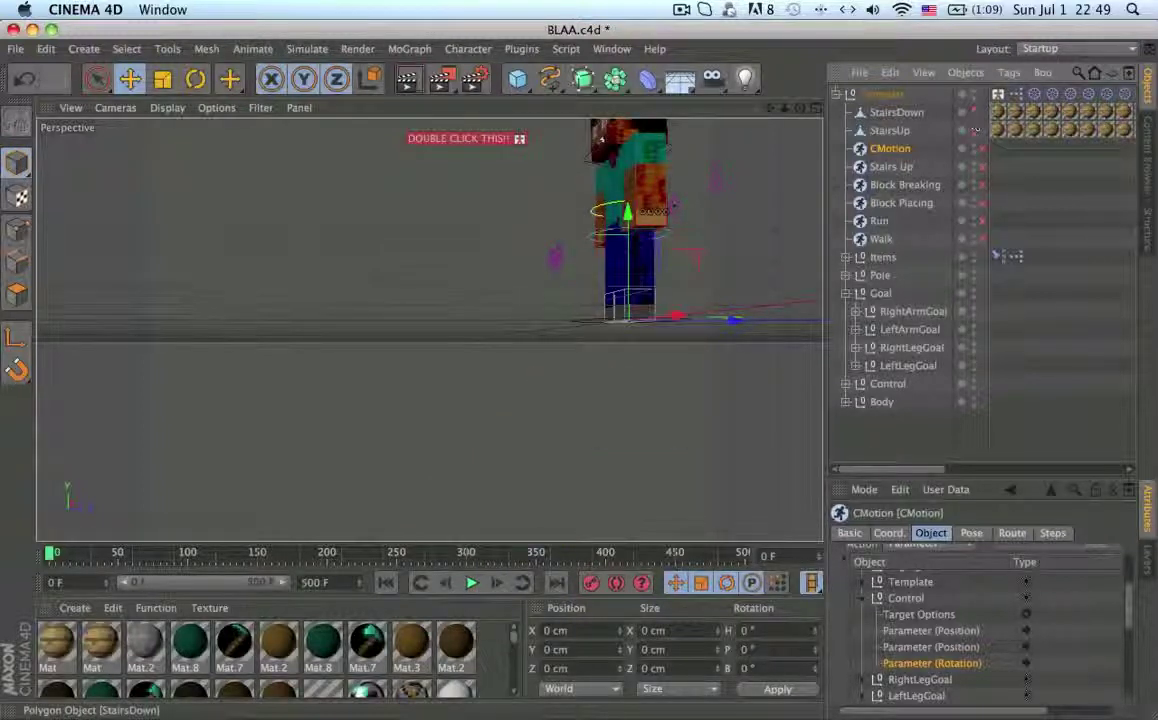
{"action": "left_click_drag", "start_coordinate": [600, 212], "coordinate": [744, 283], "text": "alt"}
{"action": "middle_click_drag", "start_coordinate": [744, 283], "coordinate": [581, 359], "text": "alt"}
{"action": "left_click_drag", "start_coordinate": [581, 359], "coordinate": [560, 320], "text": "alt"}
- Rename the CMotion object in the Template group to Stairs Down
{"action": "double_click", "coordinate": [889, 148]}
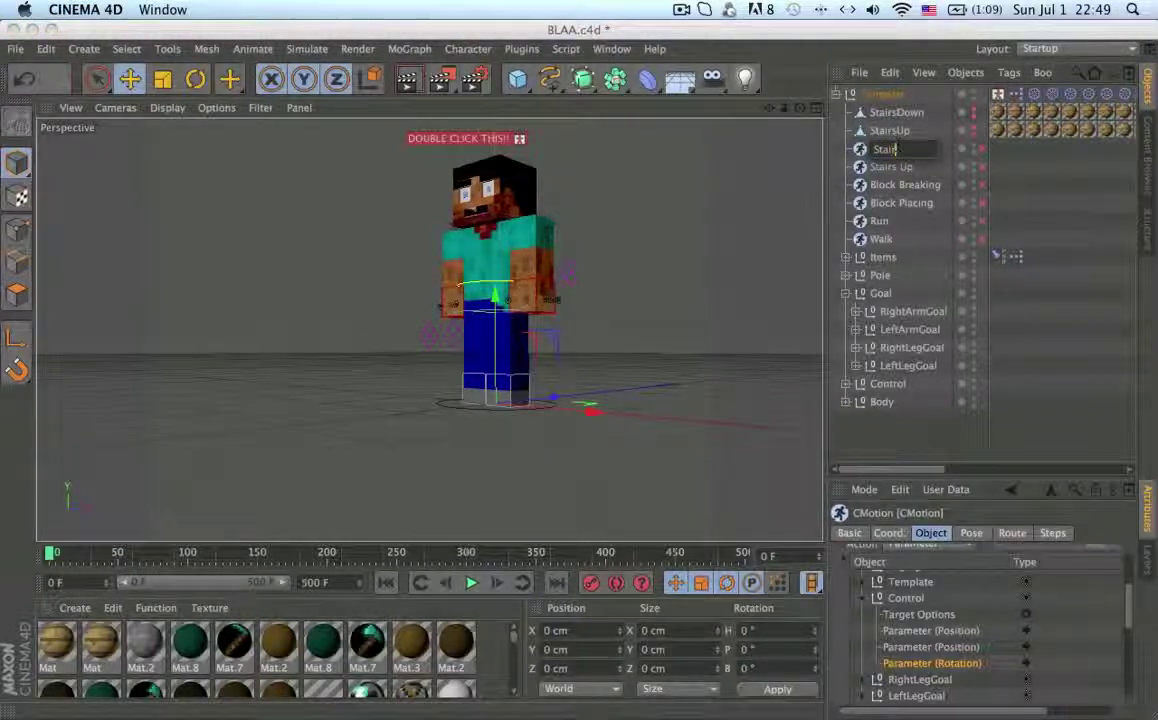
{"action": "type", "text": "Stairs Down"}
{"action": "key", "text": "Return"}
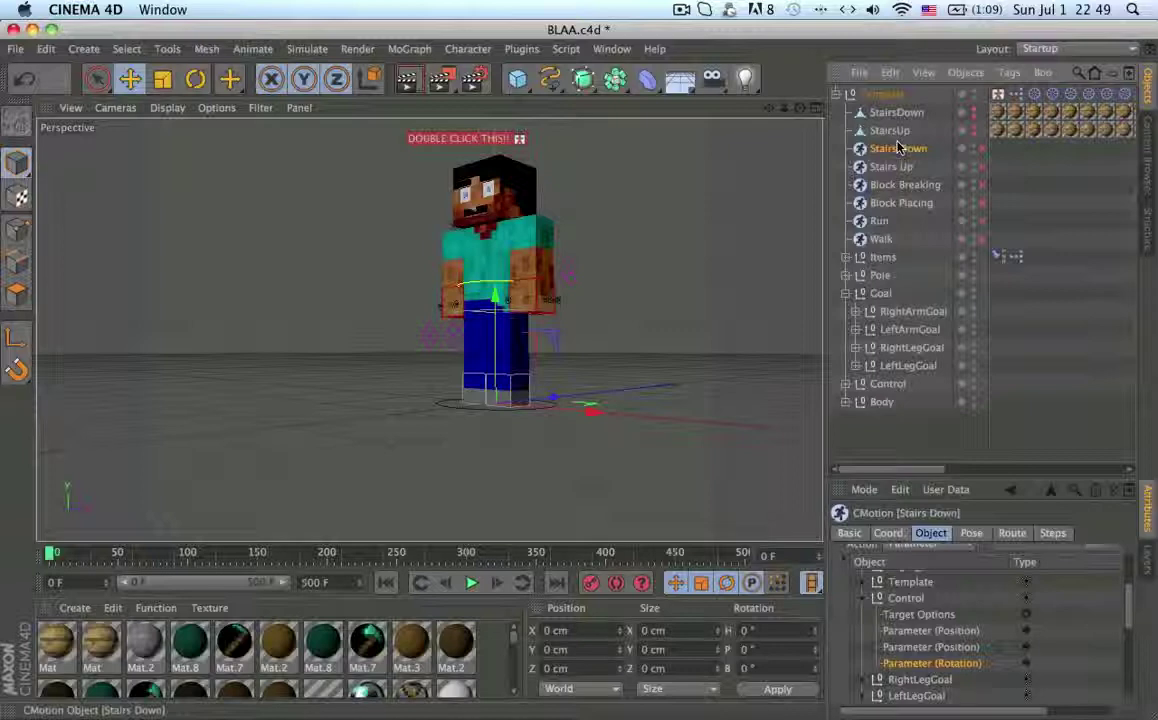
{"action": "key", "text": "super+z"}
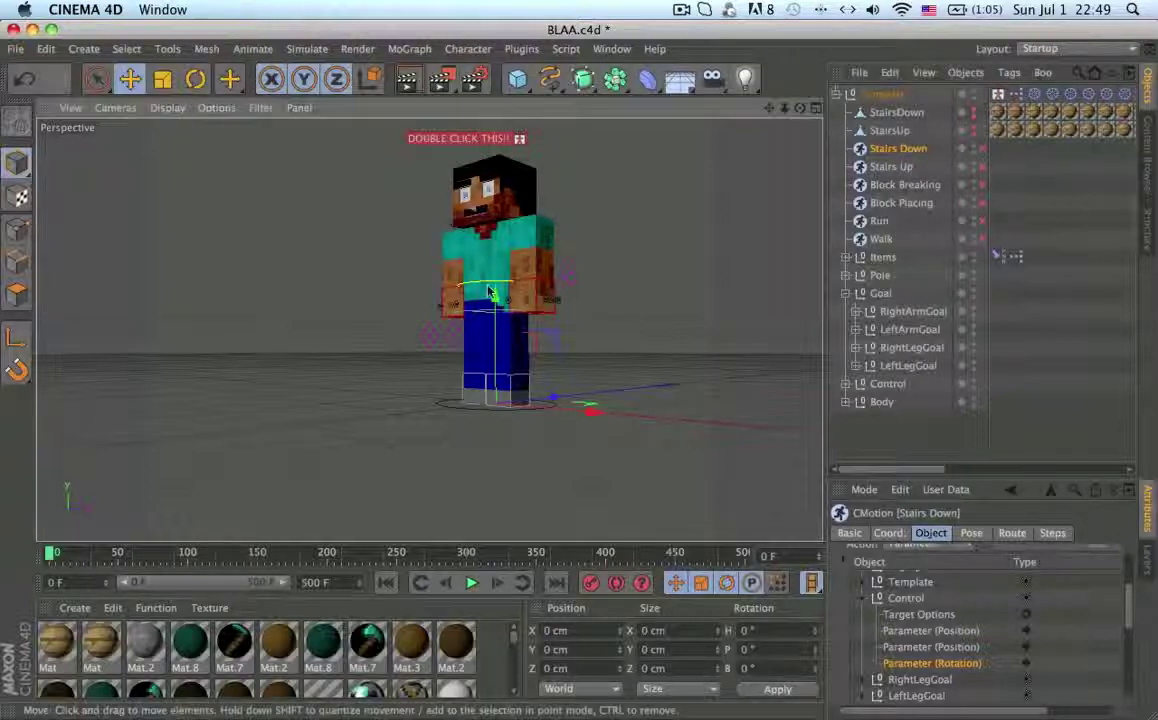
- Collapse the Goal and Template hierarchies and clear the object selection
{"action": "left_click_drag", "start_coordinate": [497, 292], "coordinate": [525, 312], "text": "alt"}
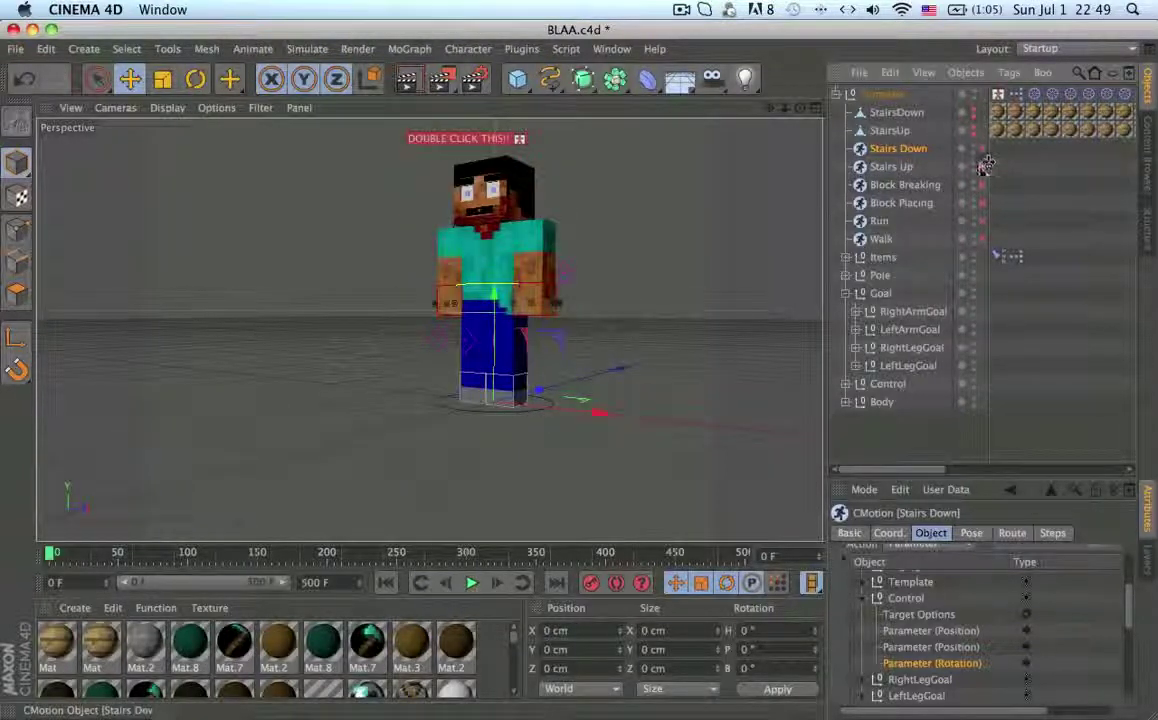
{"action": "left_click_drag", "start_coordinate": [413, 296], "coordinate": [540, 380], "text": "alt"}
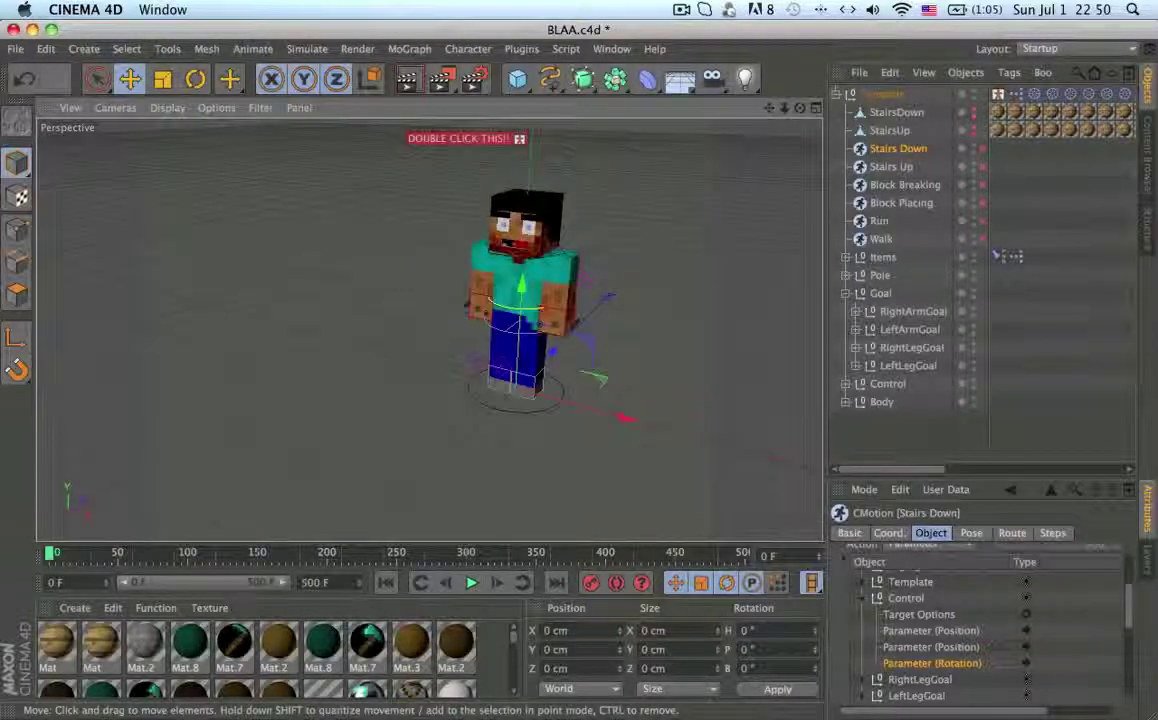
{"action": "left_click", "coordinate": [846, 292]}
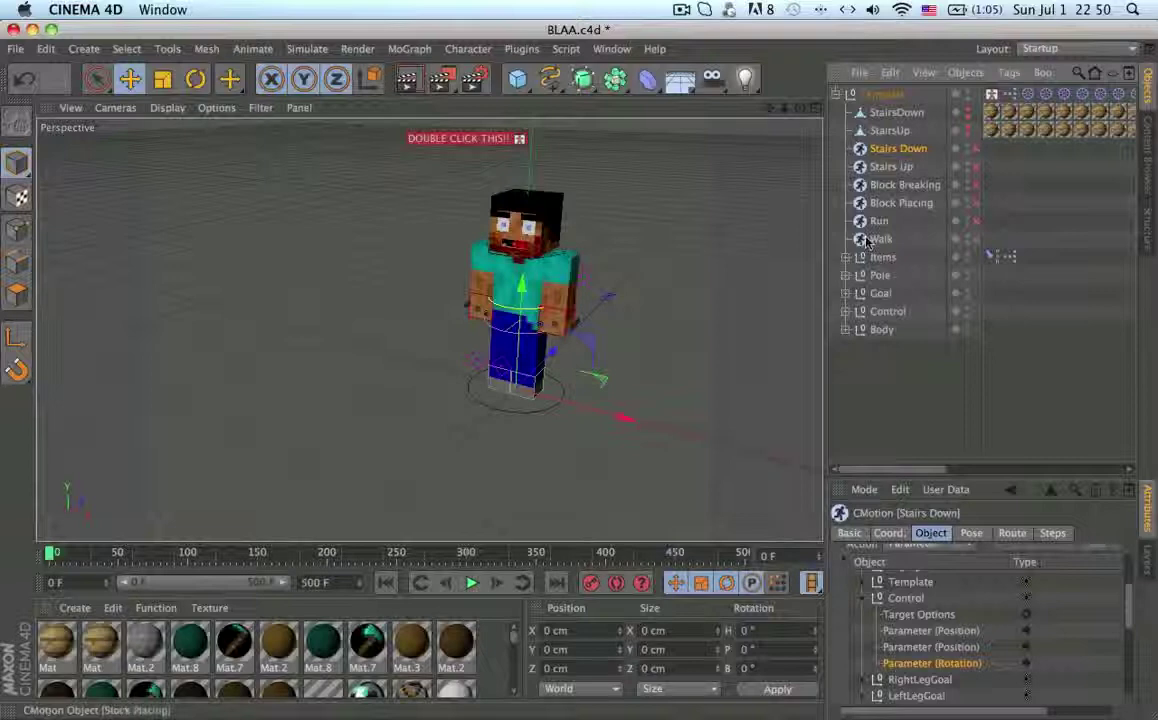
{"action": "left_click", "coordinate": [1020, 213]}
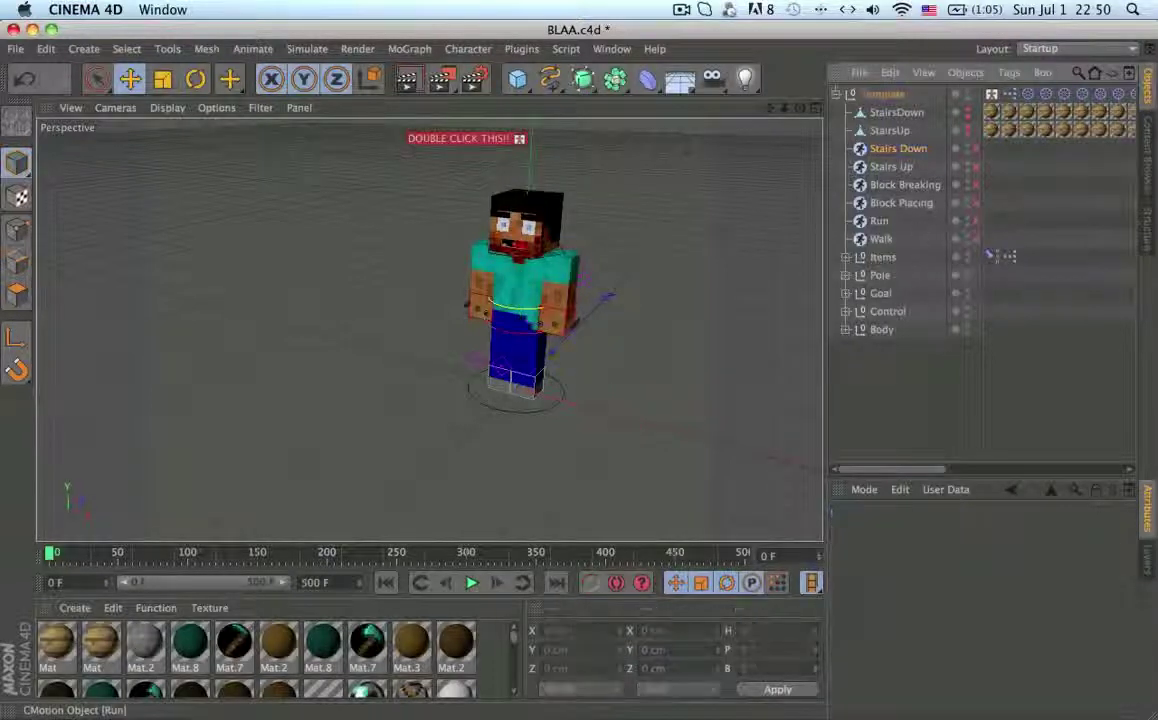
{"action": "left_click", "coordinate": [849, 94]}
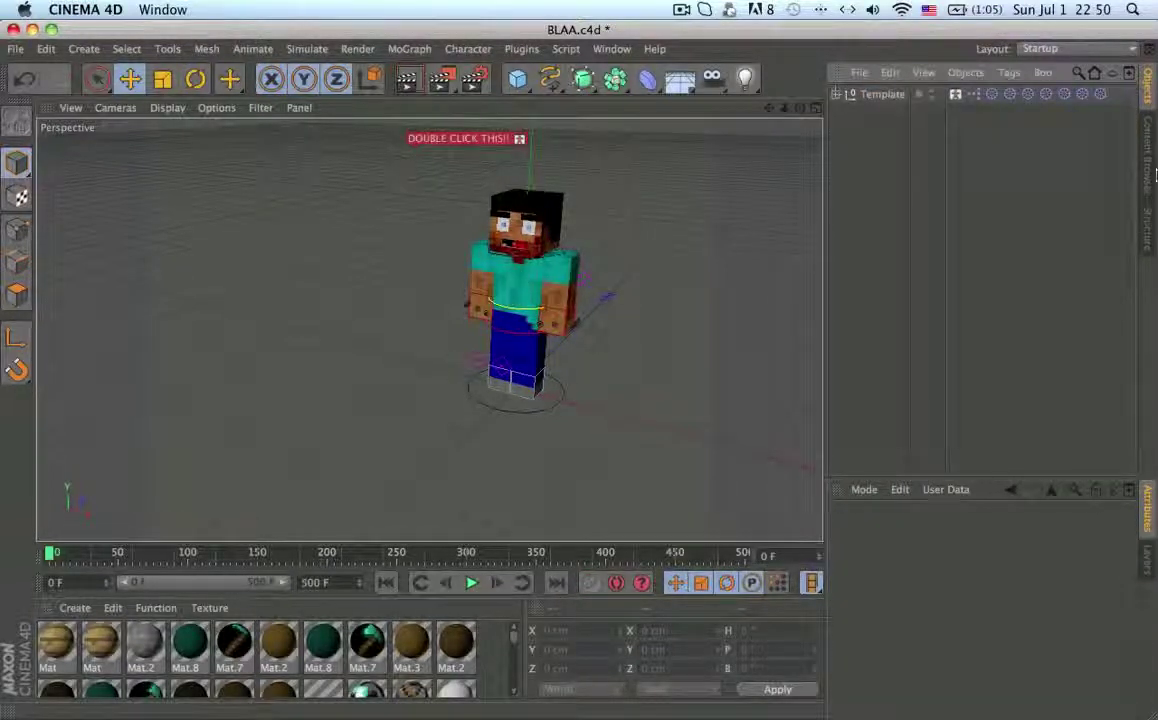
{"action": "left_click_drag", "start_coordinate": [480, 300], "coordinate": [429, 328], "text": "alt"}
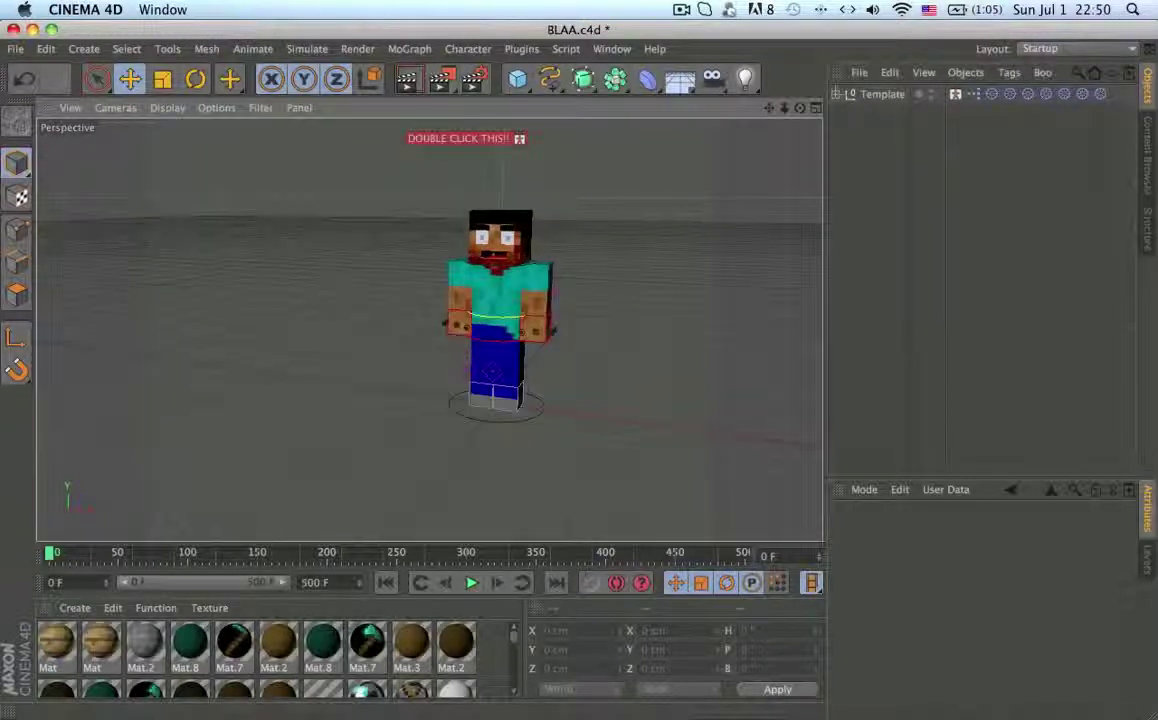
- Delete the old Template preset from the Template folder under Characters in the Content Browser
{"action": "left_click", "coordinate": [1148, 175]}
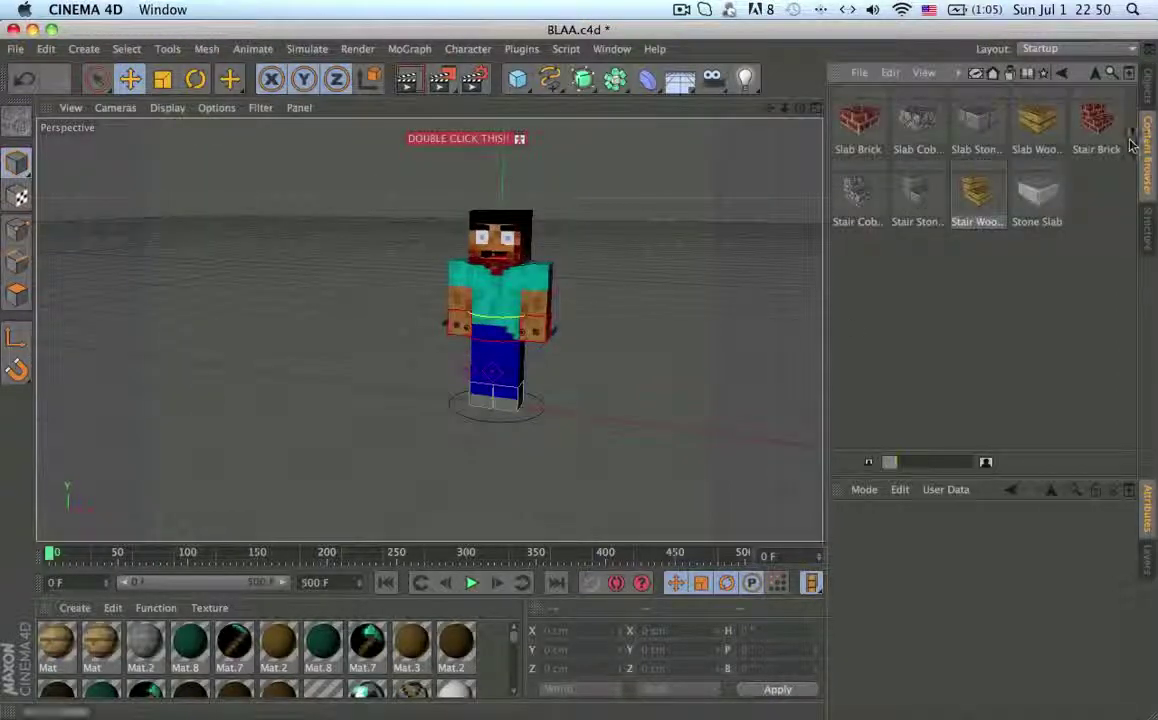
{"action": "left_click", "coordinate": [1094, 76]}
{"action": "left_click", "coordinate": [1062, 76]}
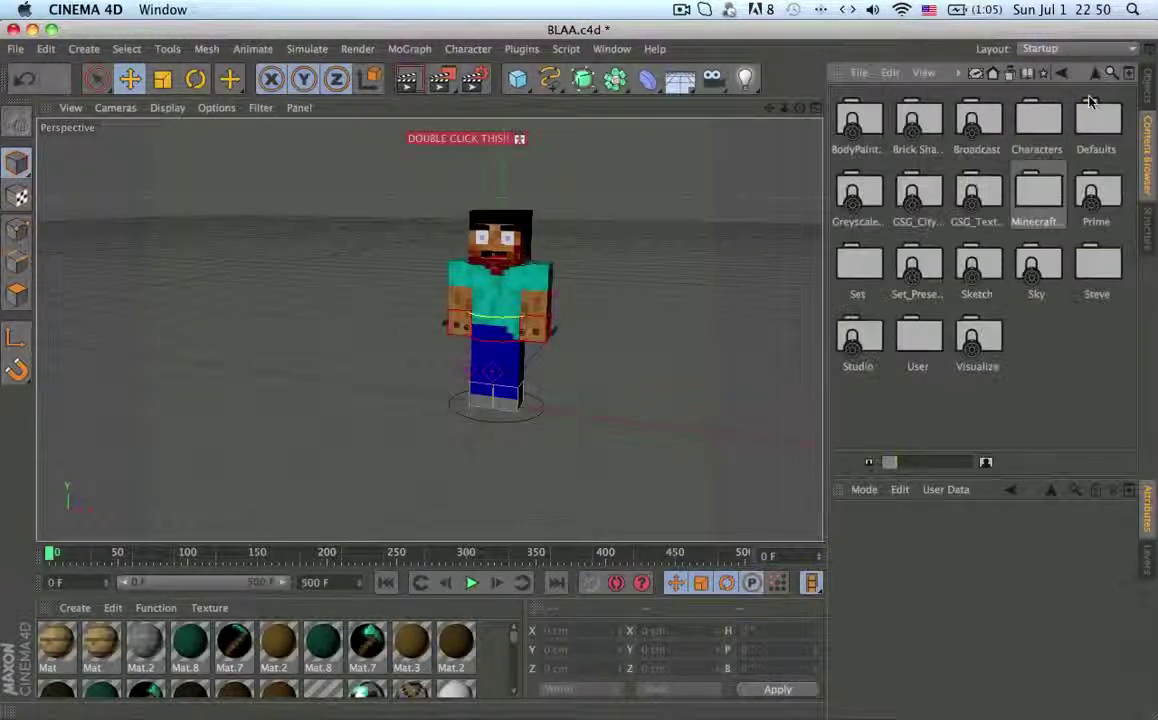
{"action": "double_click", "coordinate": [1038, 118]}
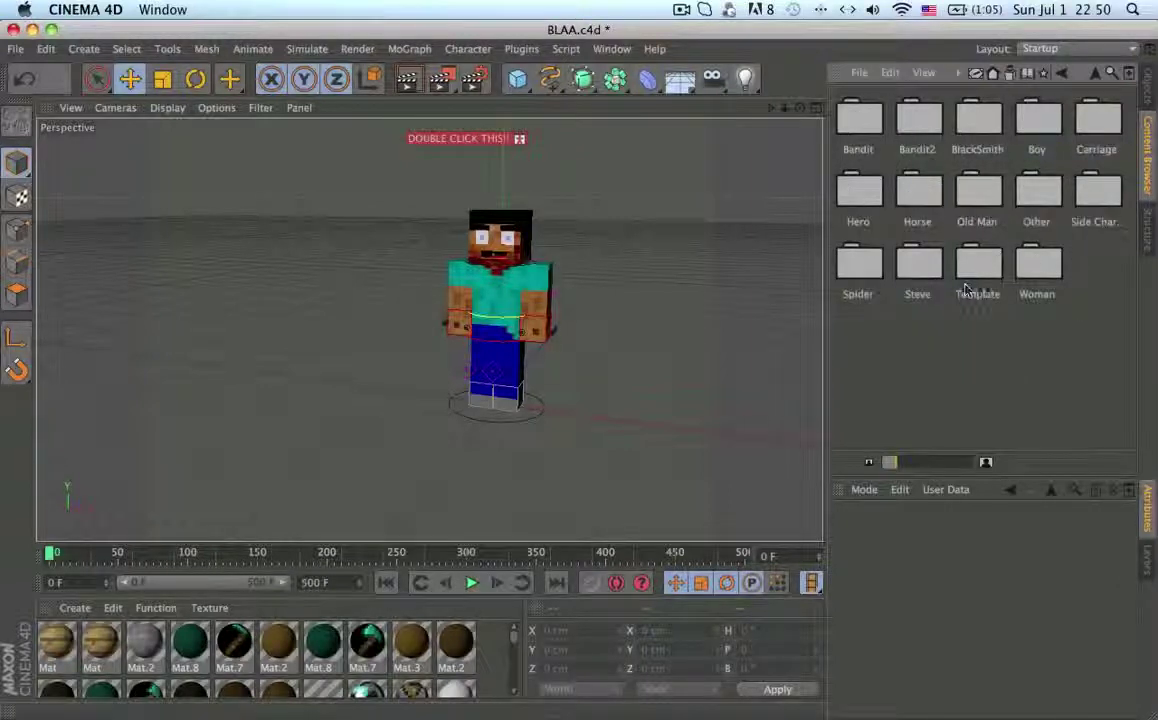
{"action": "double_click", "coordinate": [965, 287]}
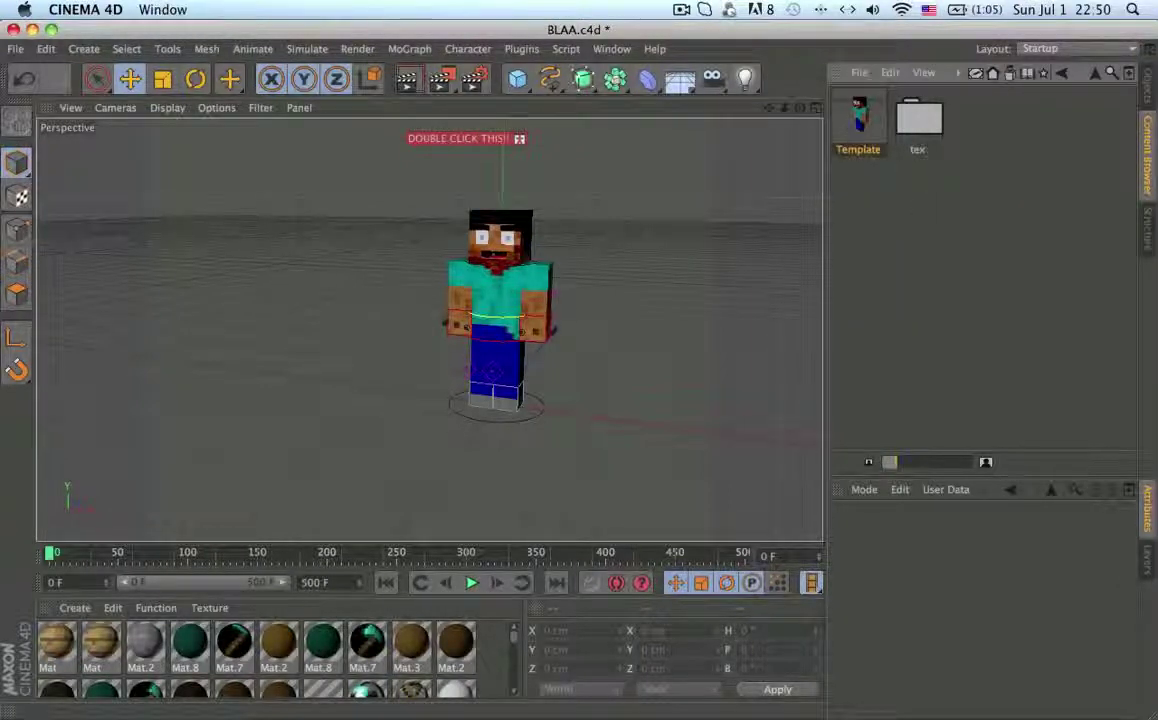
{"action": "right_click", "coordinate": [855, 149]}
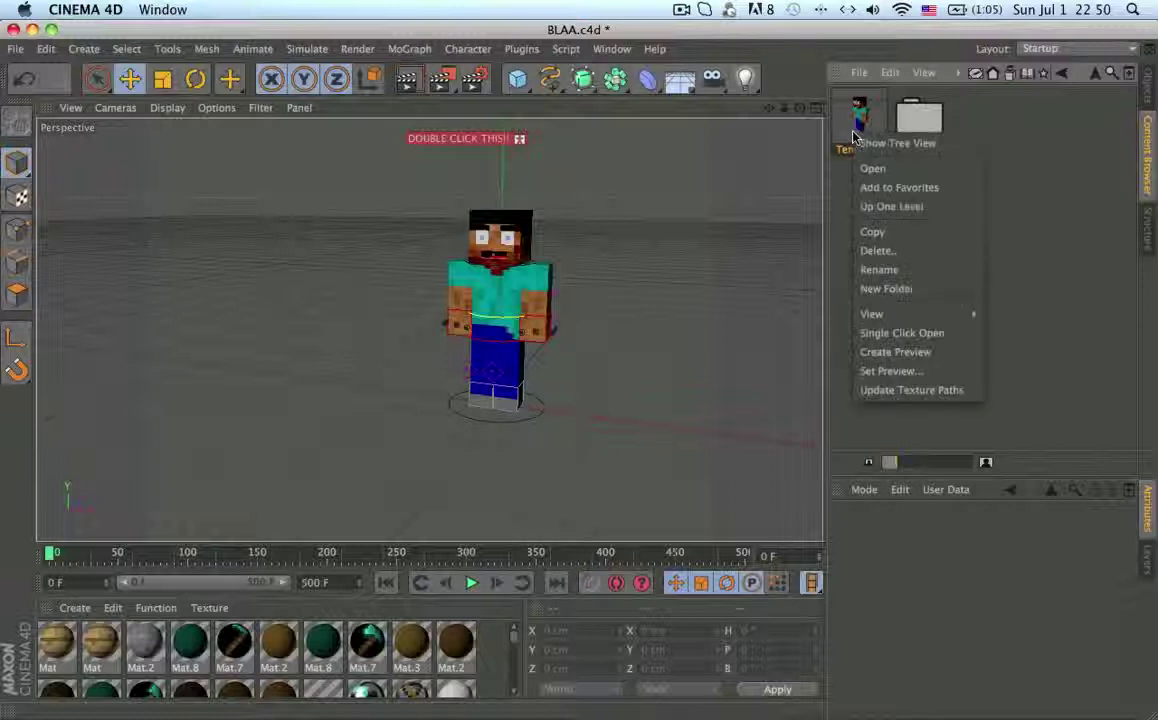
{"action": "left_click", "coordinate": [895, 251]}
{"action": "left_click", "coordinate": [713, 271]}
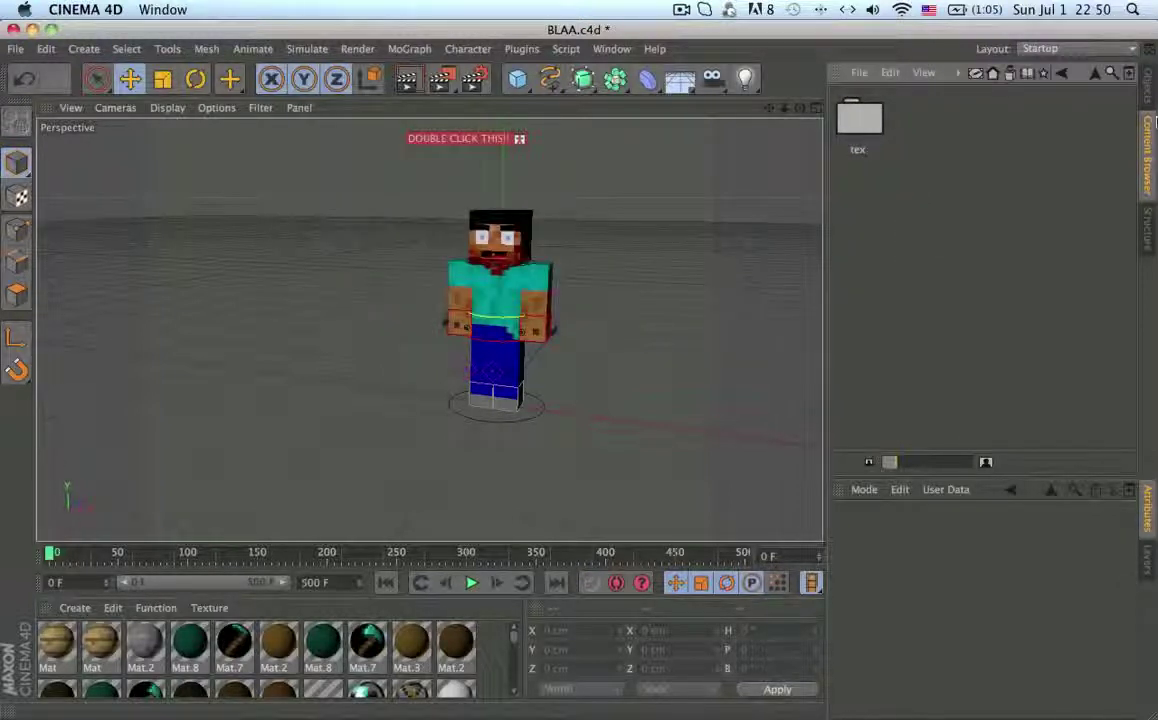
- Store the updated Template object as a new preset in the Content Browser's Template folder
{"action": "left_click", "coordinate": [1150, 100]}
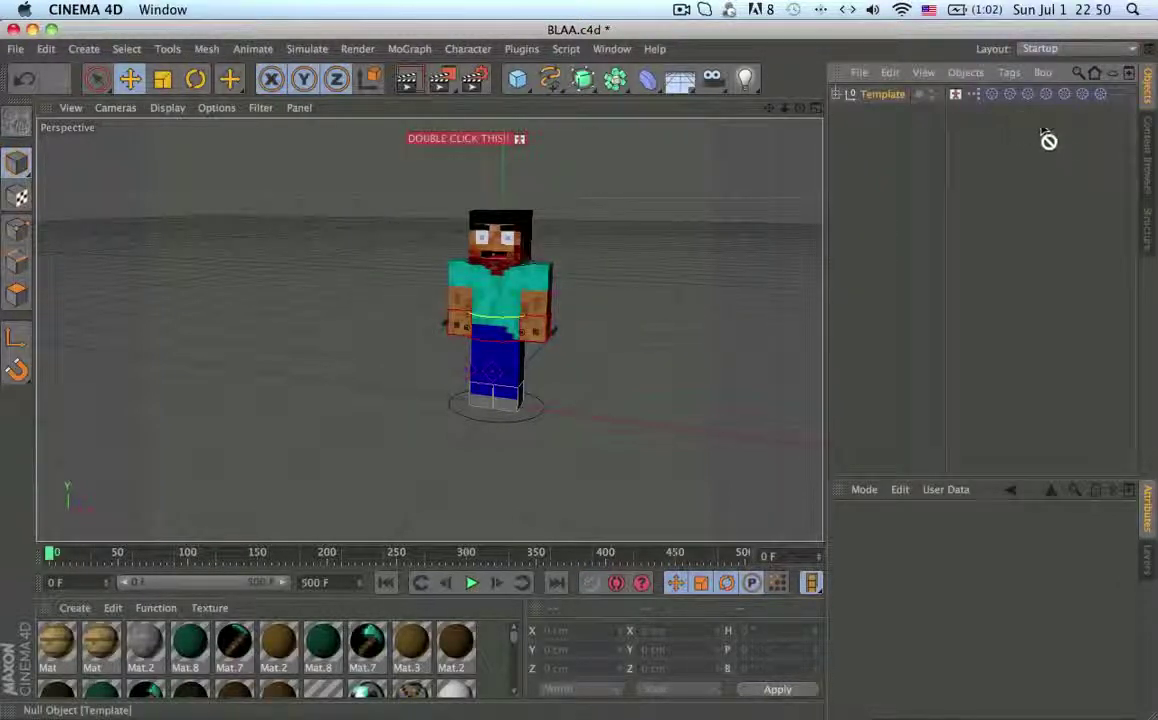
{"action": "left_click", "coordinate": [1152, 155]}
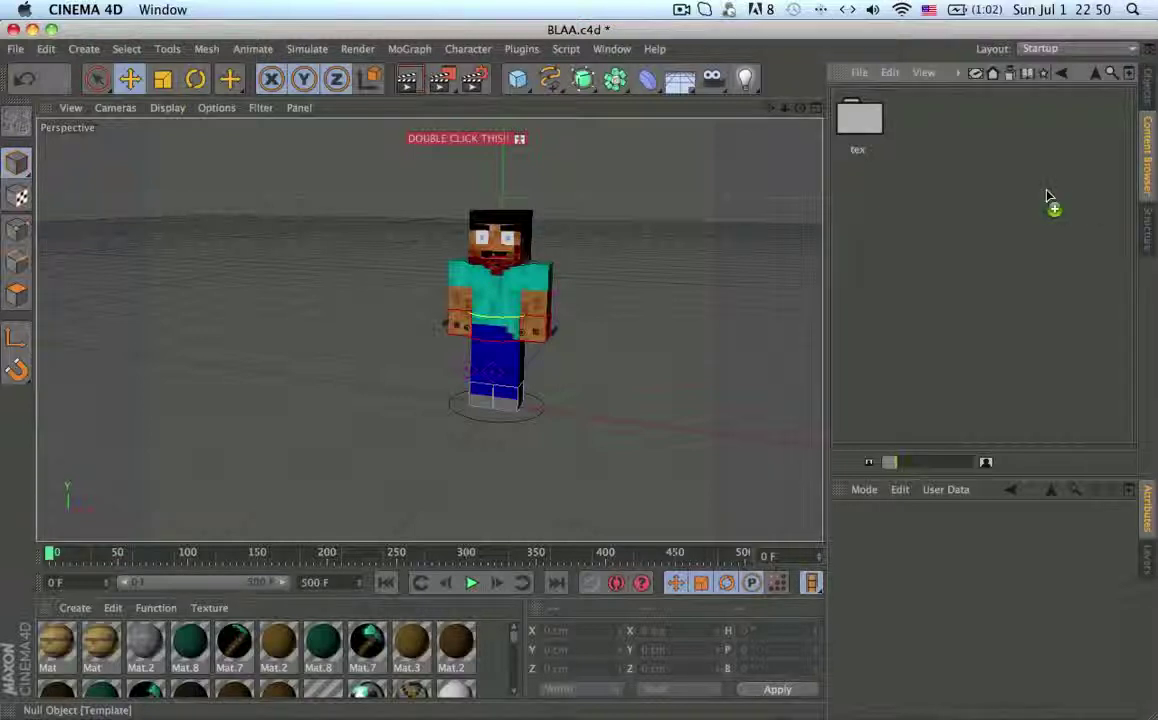
{"action": "left_click_drag", "start_coordinate": [853, 239], "coordinate": [849, 645]}
{"action": "left_click_drag", "start_coordinate": [879, 120], "coordinate": [911, 124]}
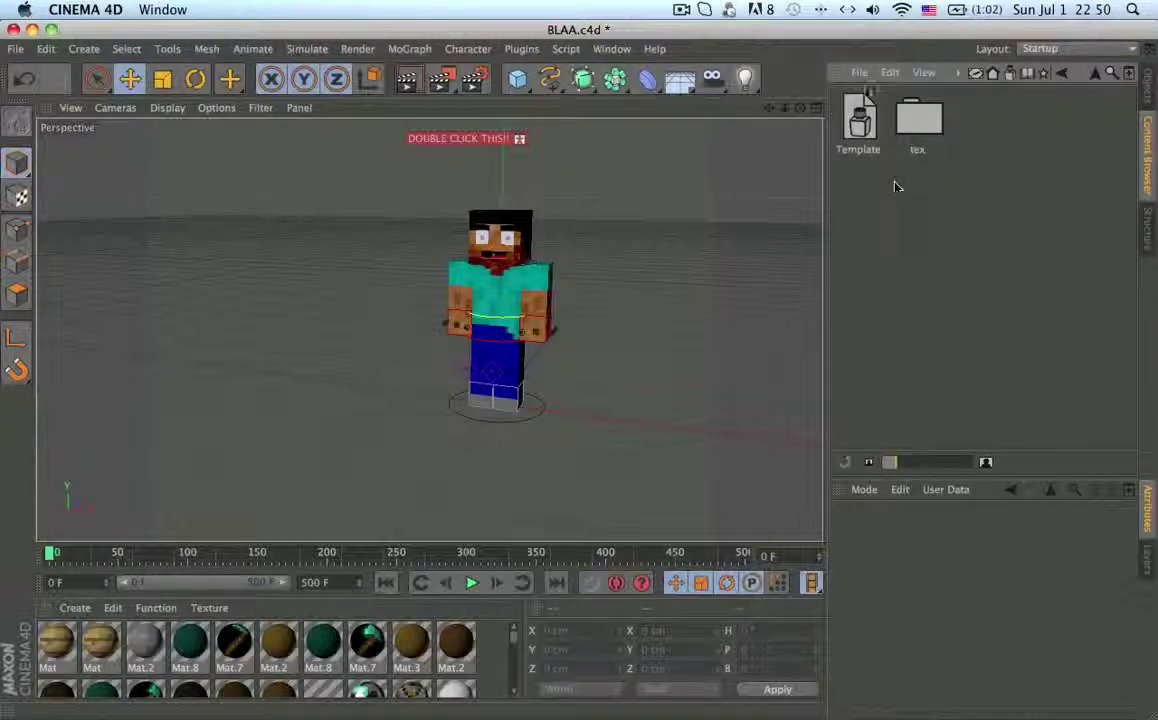
{"action": "left_click", "coordinate": [870, 138]}
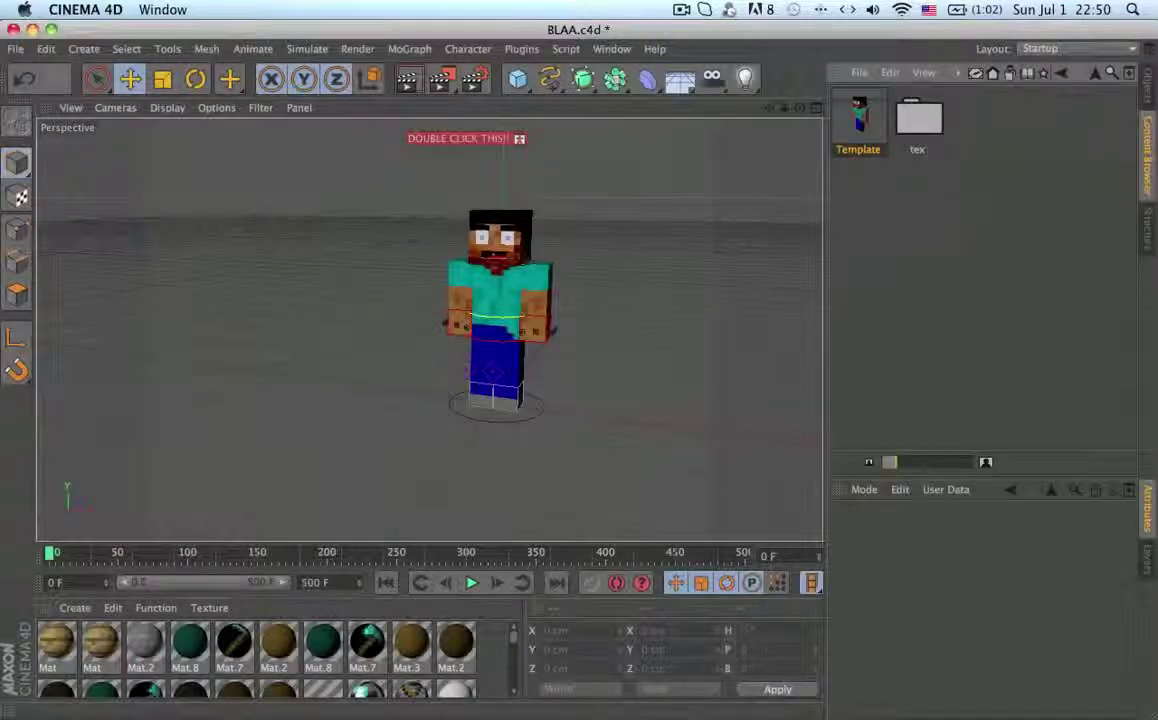
- Examine the Template object, the content library's top-level folders and the options for creating a new catalog or preset library
{"action": "left_click", "coordinate": [1147, 86]}
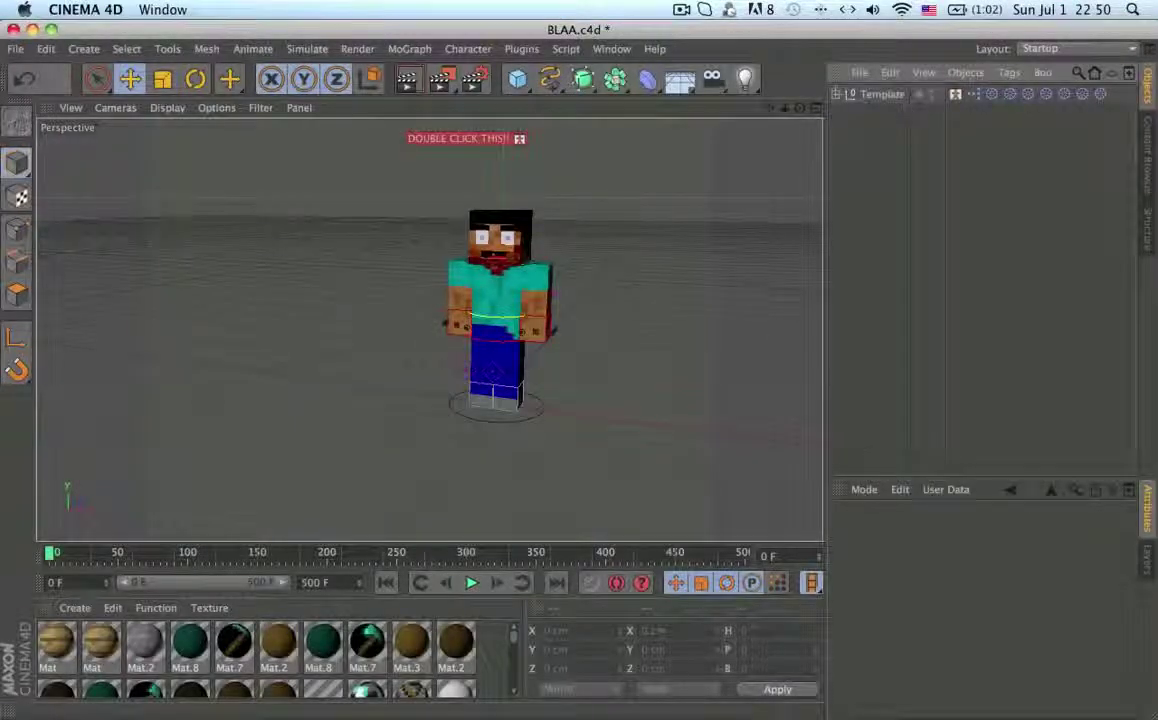
{"action": "left_click", "coordinate": [836, 94]}
{"action": "left_click", "coordinate": [836, 94]}
{"action": "left_click", "coordinate": [1147, 155]}
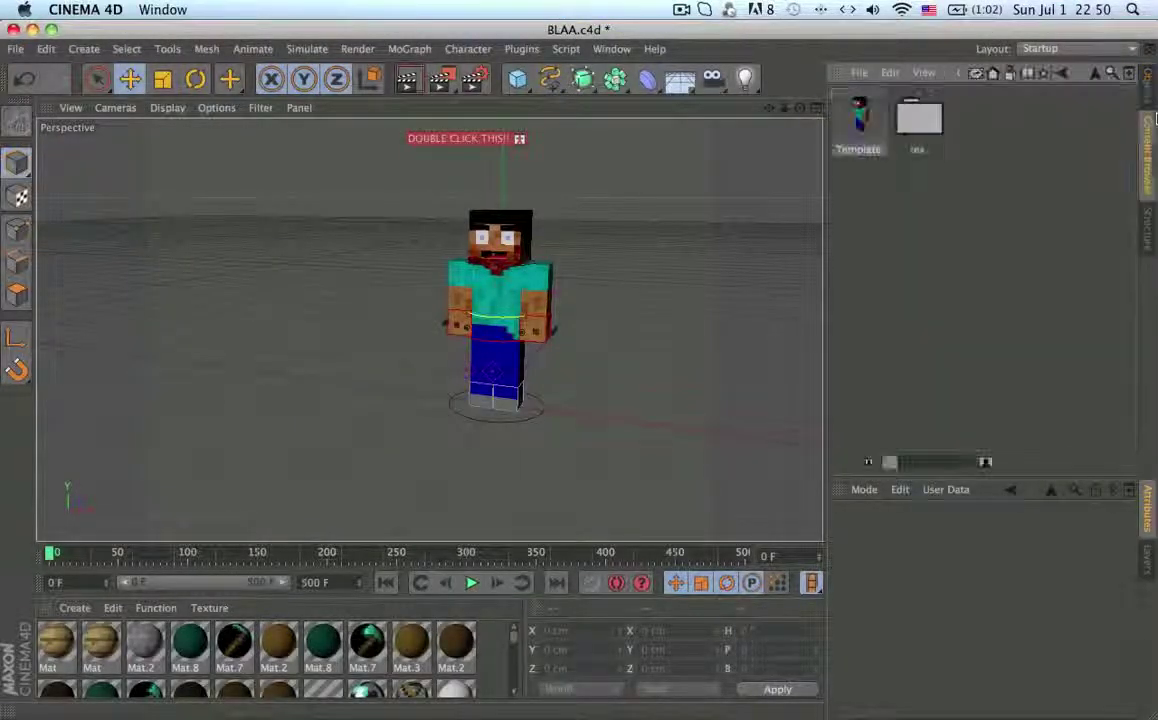
{"action": "left_click", "coordinate": [1096, 76]}
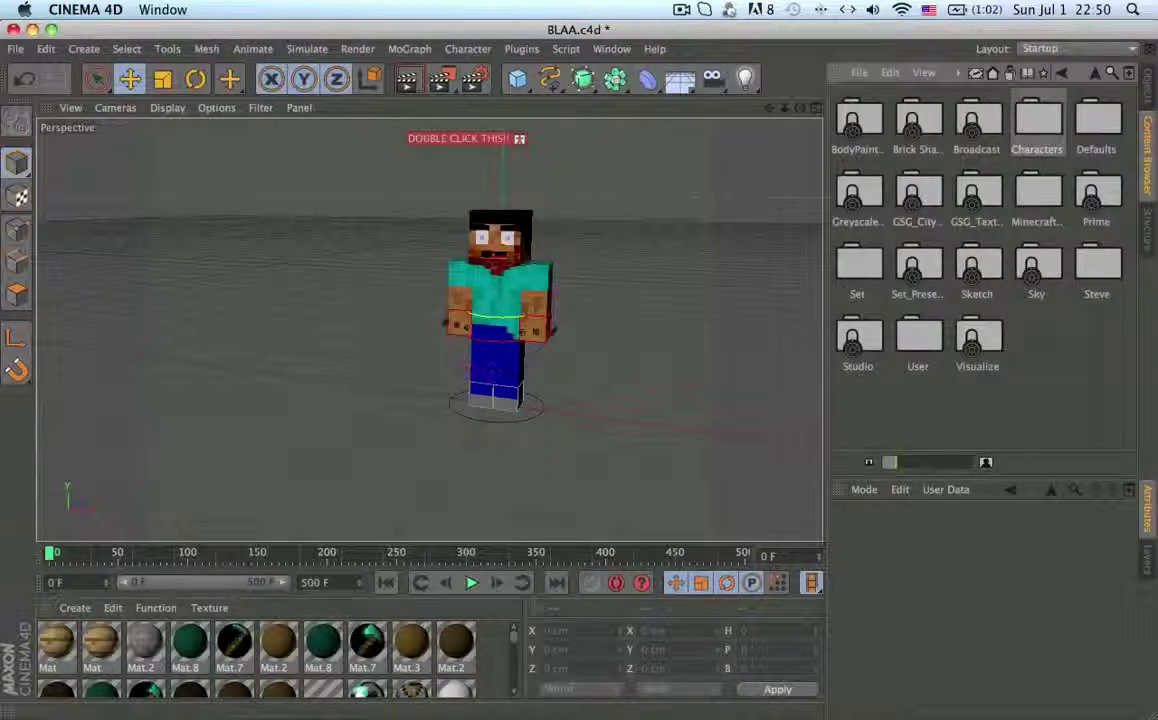
{"action": "left_click", "coordinate": [859, 72]}
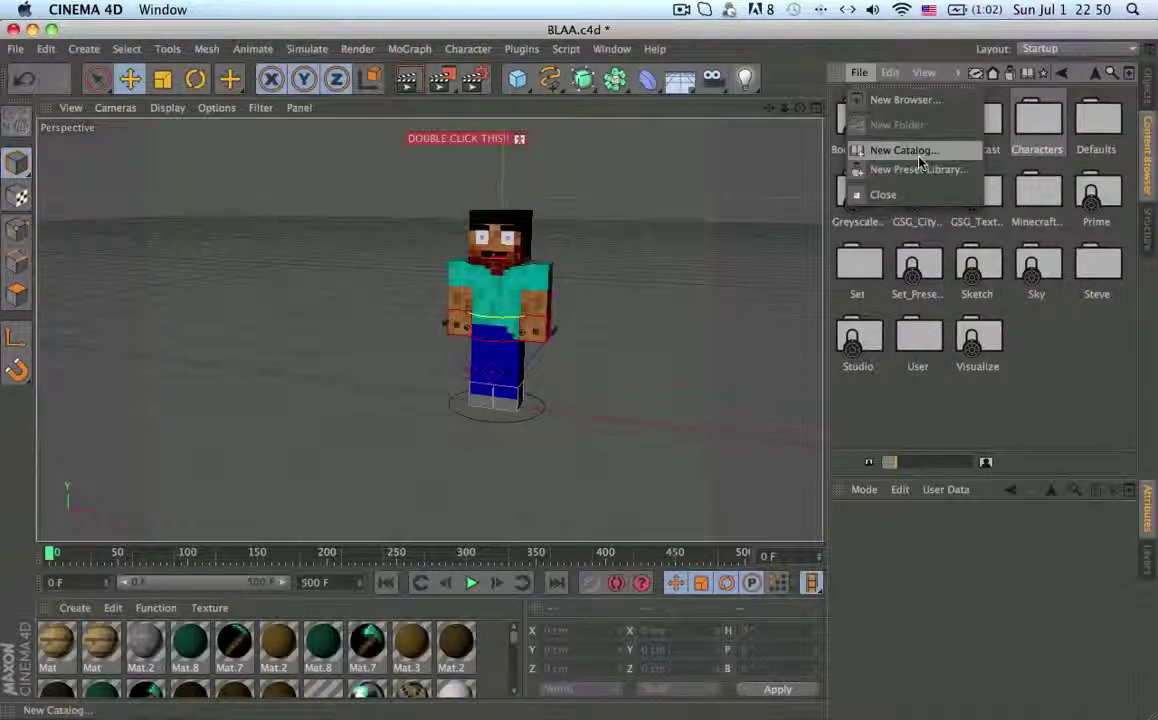
{"action": "left_click", "coordinate": [1083, 289]}
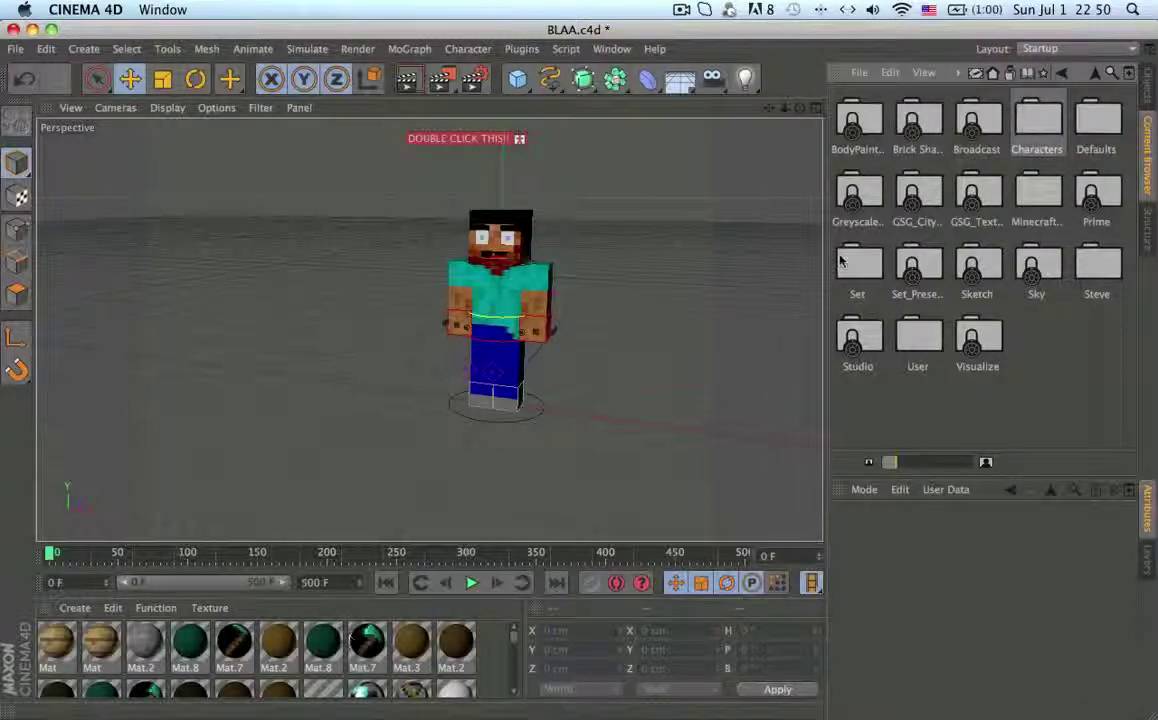
- Create a new preset library named BCOU and return to the content library's top-level folders
{"action": "left_click", "coordinate": [859, 72]}
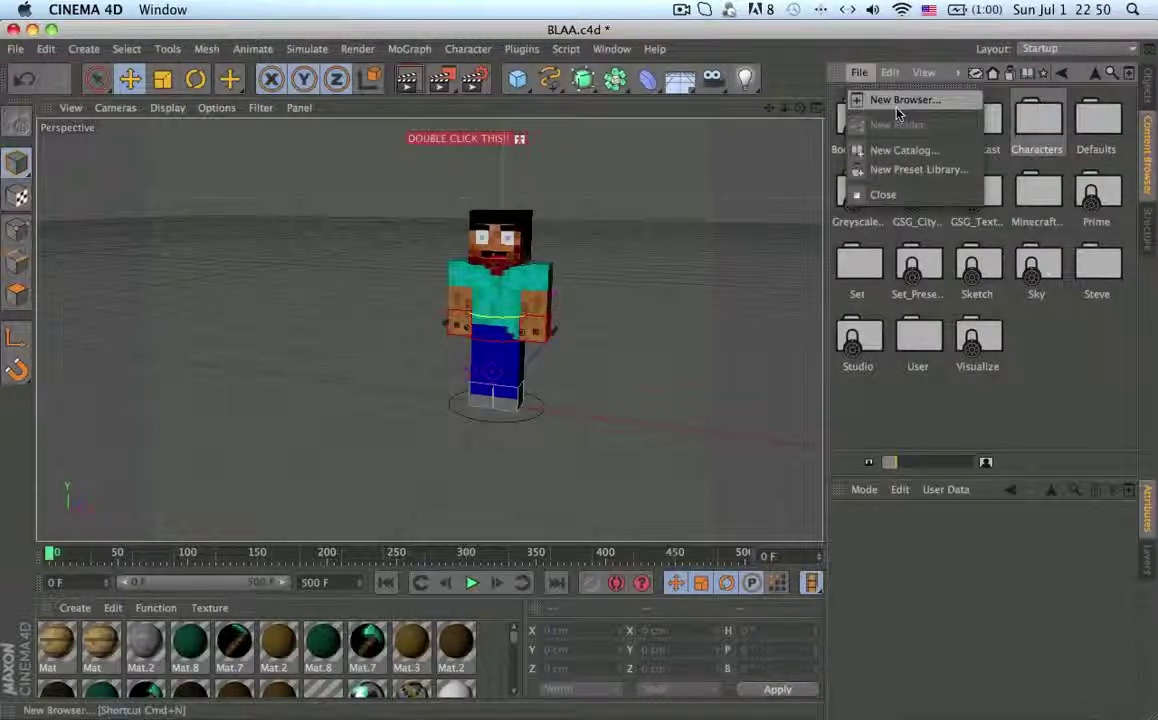
{"action": "left_click", "coordinate": [906, 171]}
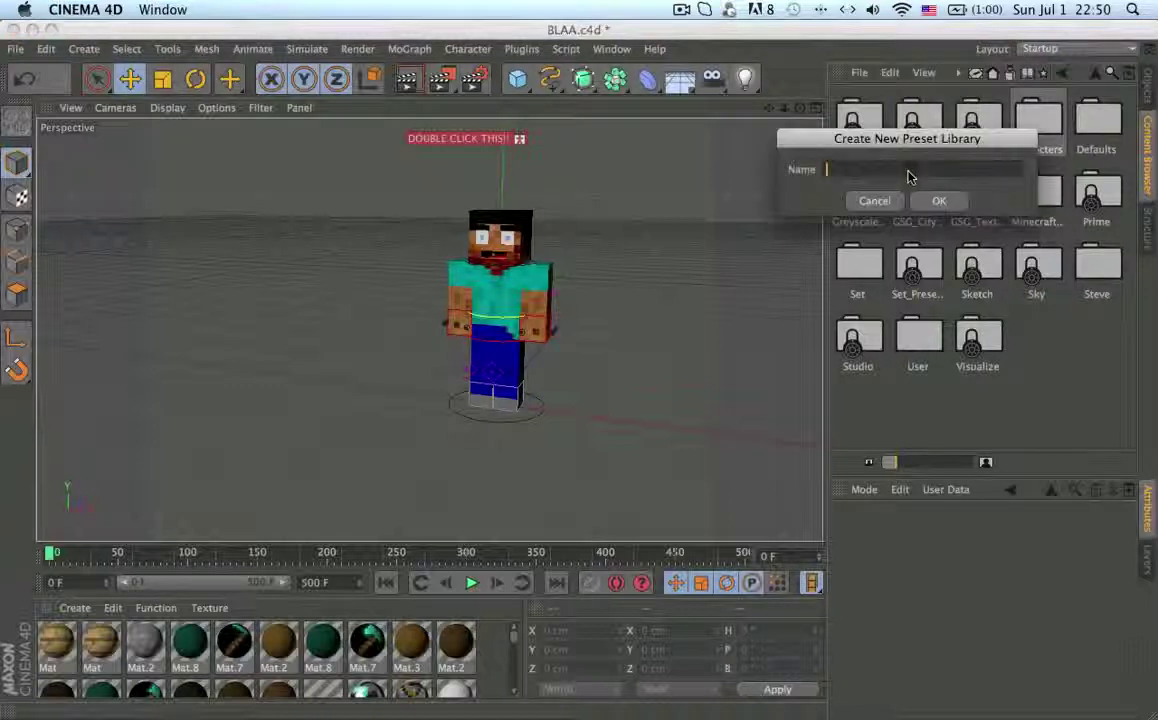
{"action": "type", "text": "BCOU"}
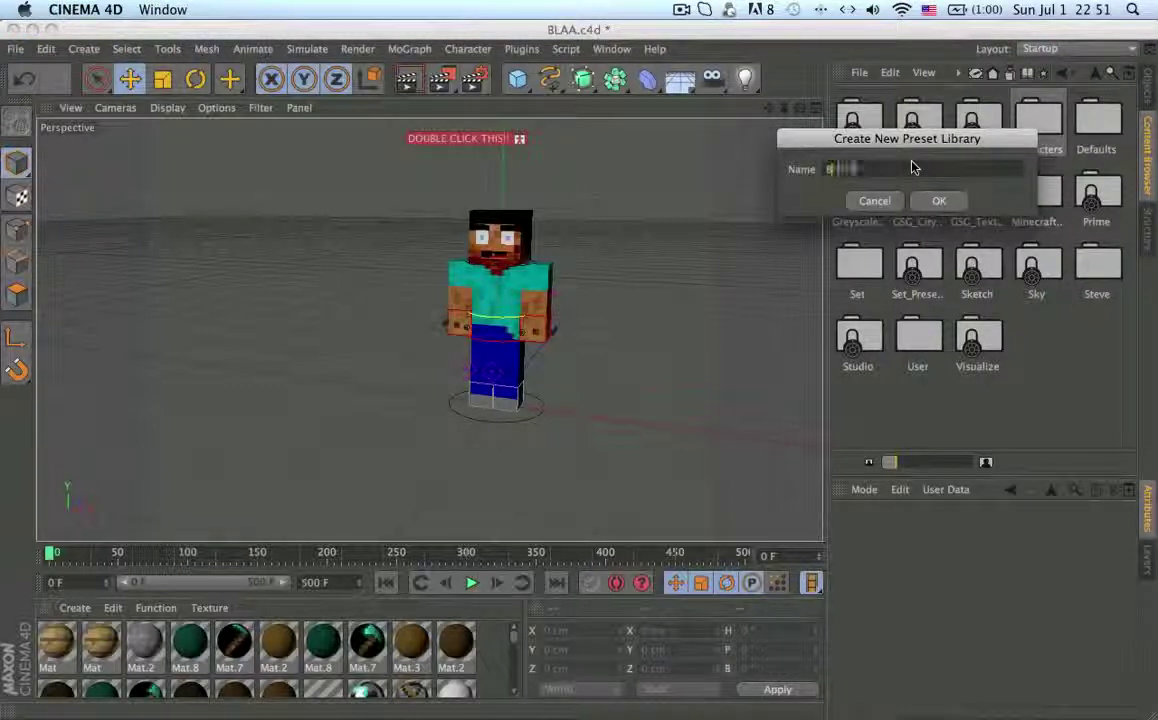
{"action": "left_click", "coordinate": [936, 201]}
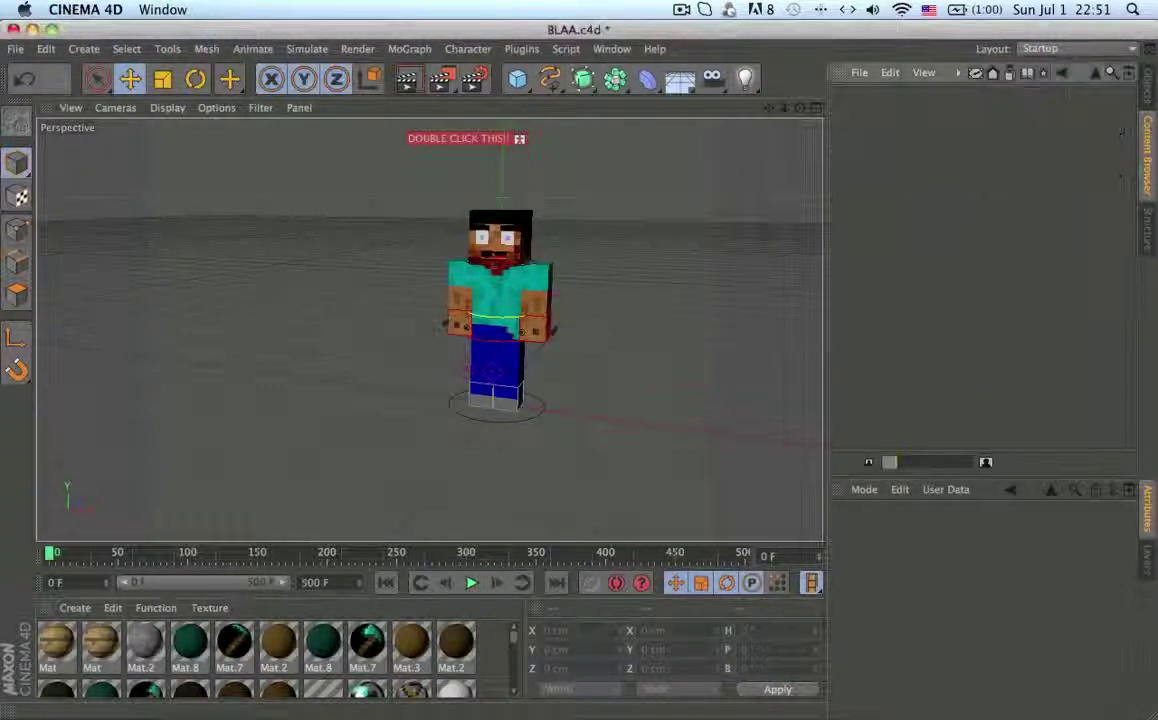
{"action": "left_click", "coordinate": [1092, 78]}
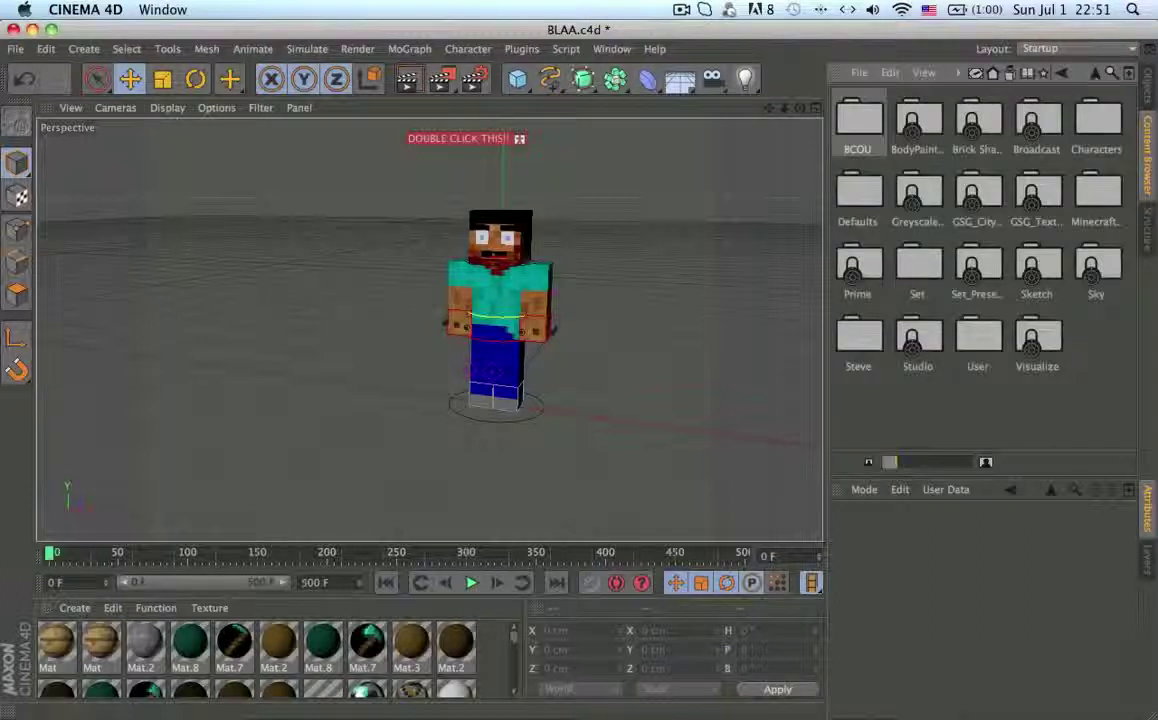
- Reveal the BCOU library in Finder, examine its bcou.lib4d file and its file options, and close the Finder window
{"action": "left_click", "coordinate": [860, 135]}
{"action": "right_click", "coordinate": [855, 121]}
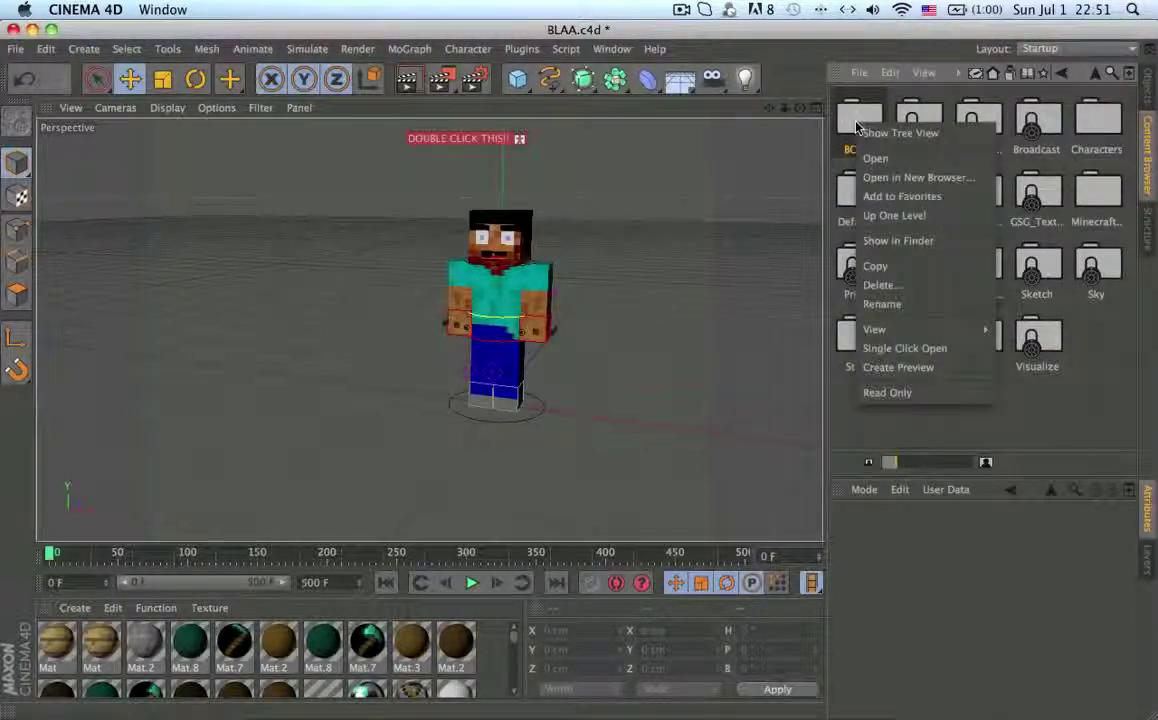
{"action": "left_click", "coordinate": [897, 248]}
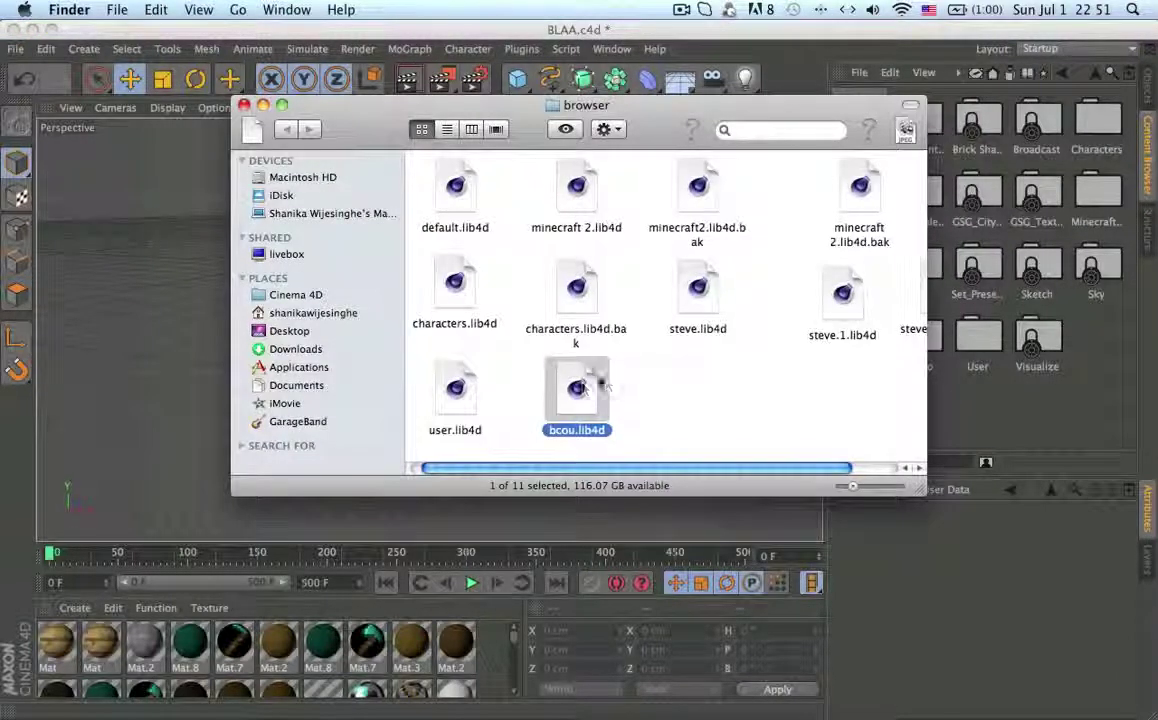
{"action": "mouse_move", "coordinate": [590, 389]}
{"action": "left_mouse_down"}
{"action": "mouse_move", "coordinate": [543, 389]}
{"action": "mouse_move", "coordinate": [583, 401]}
{"action": "left_mouse_up"}
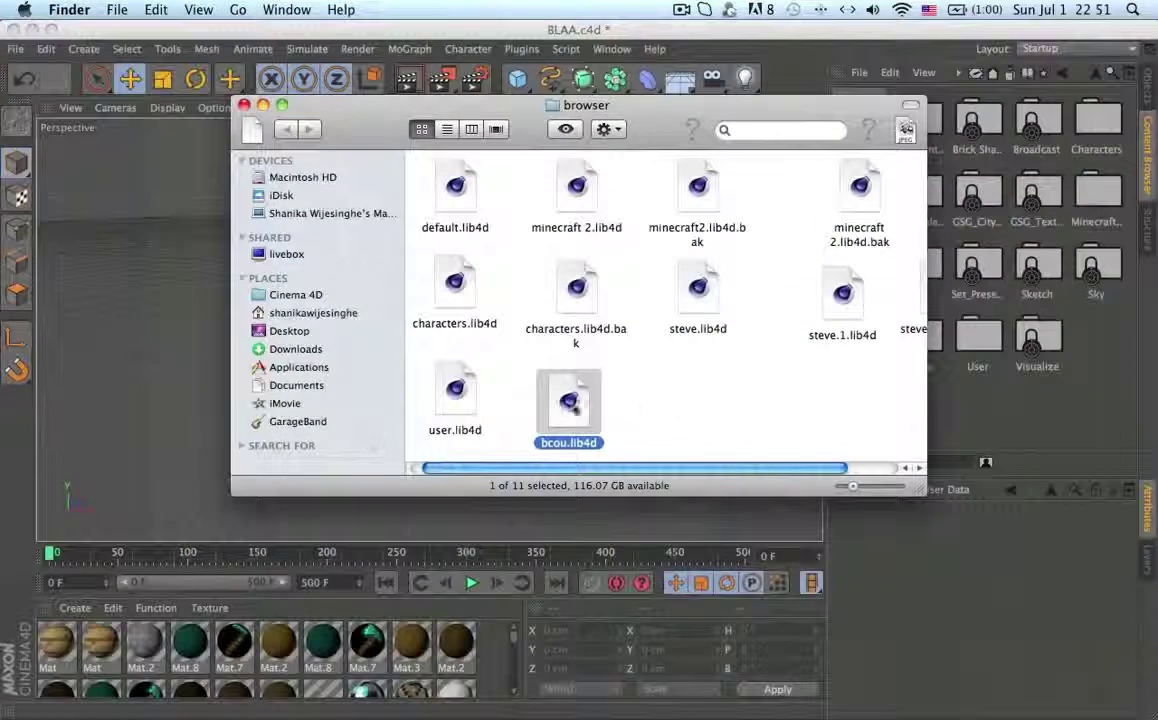
{"action": "right_click", "coordinate": [547, 402]}
{"action": "left_click", "coordinate": [621, 456]}
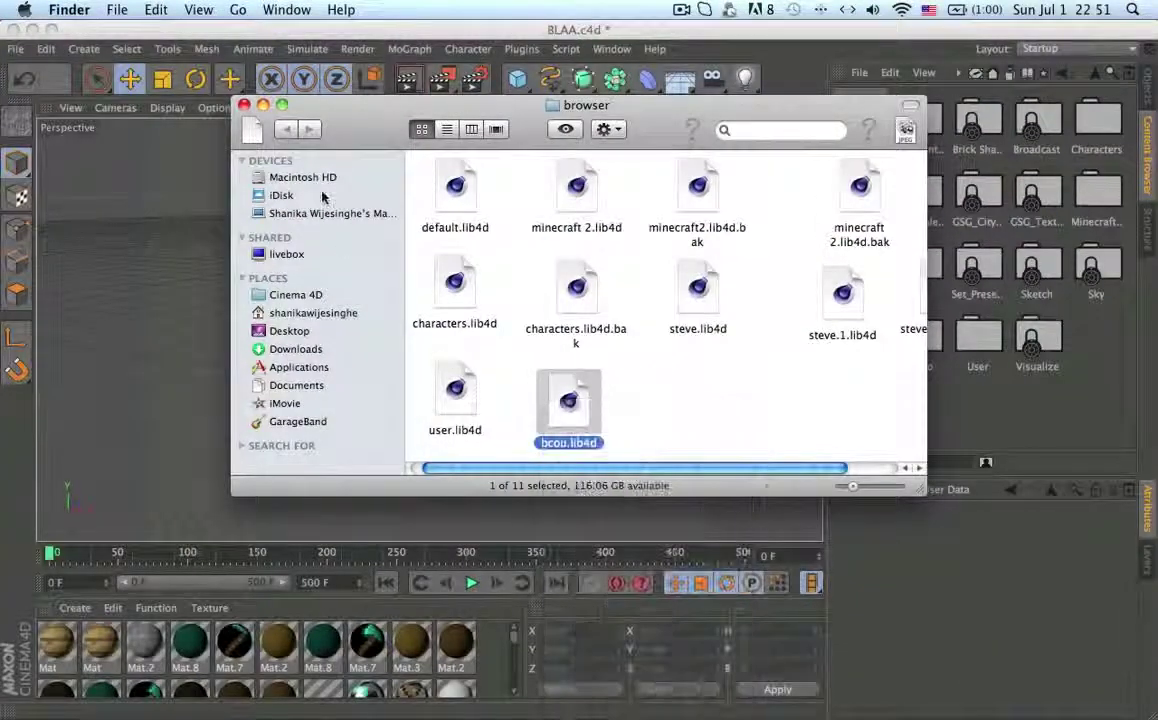
{"action": "left_click", "coordinate": [244, 105]}
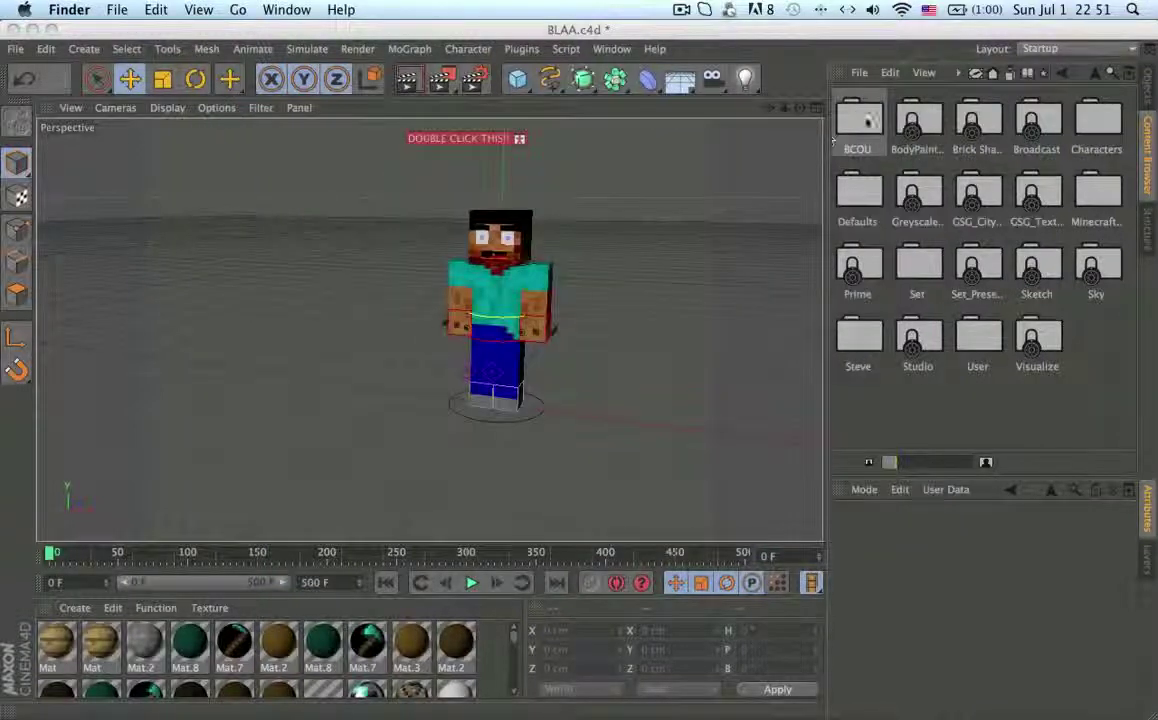
- Delete the BCOU preset library from the Content Browser
{"action": "right_click", "coordinate": [862, 122]}
{"action": "left_click", "coordinate": [888, 280]}
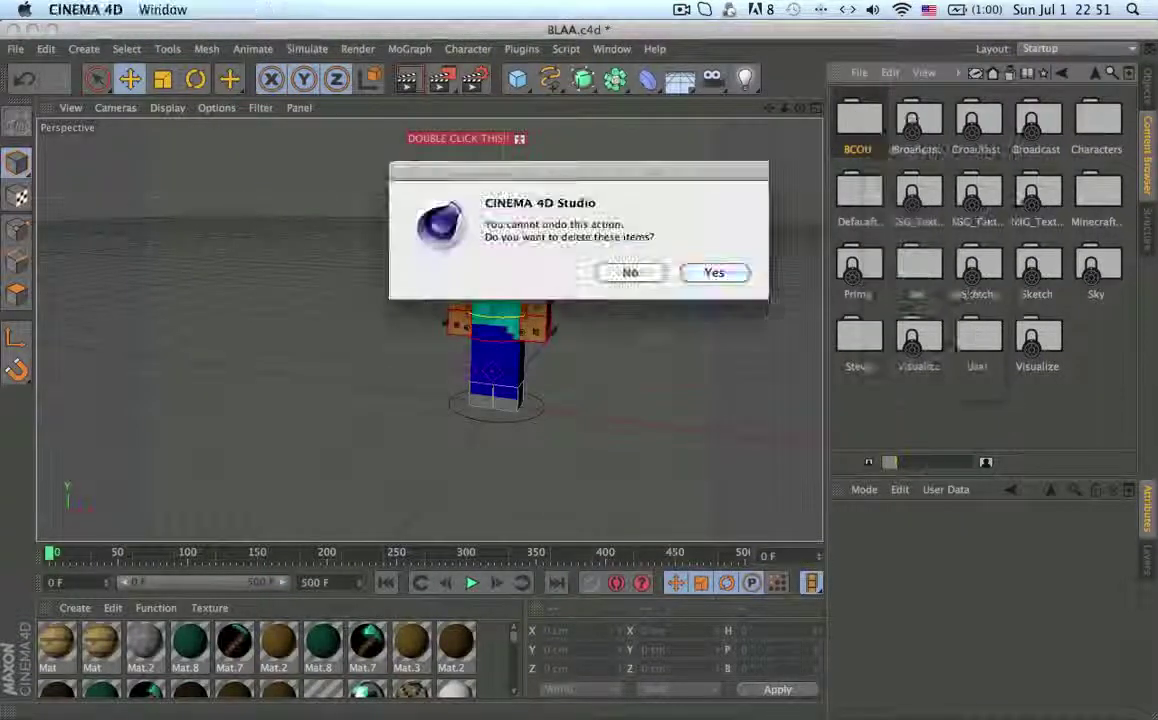
{"action": "left_click", "coordinate": [745, 269]}
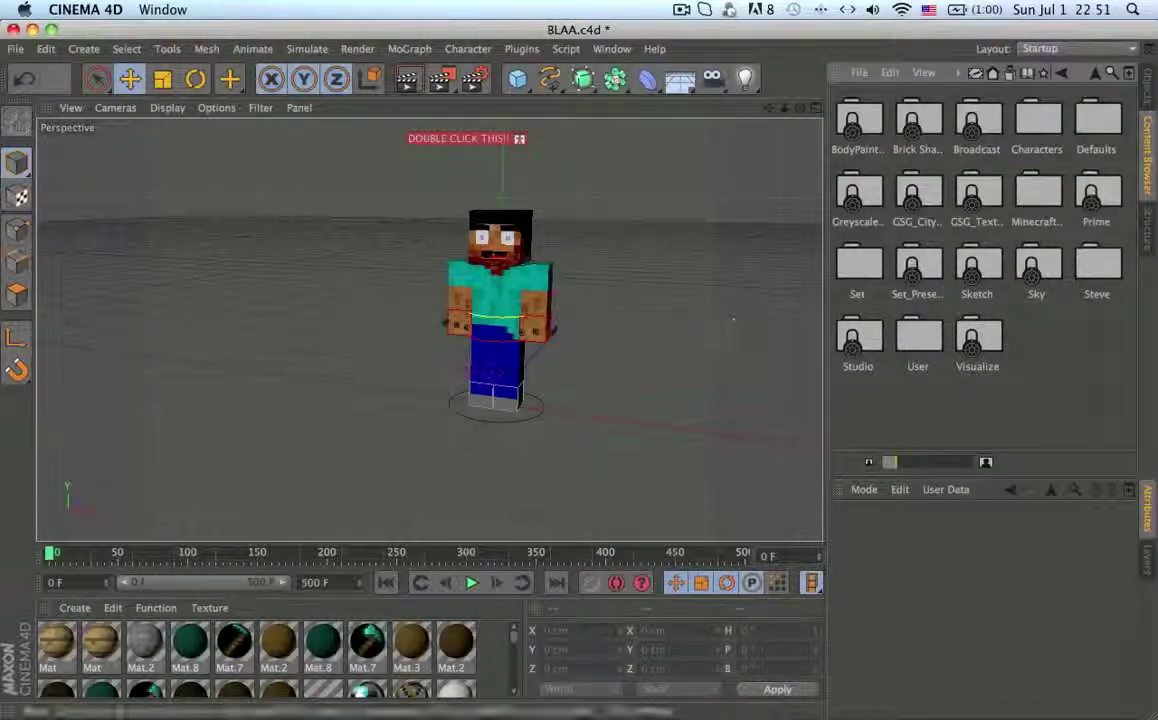
- Expand the Template rig, show the StairsDown object, enable the Stairs Down CMotion and play the animation
{"action": "scroll", "coordinate": [504, 347], "scroll_direction": "down", "scroll_amount": 5}
{"action": "scroll", "coordinate": [504, 347], "scroll_direction": "up", "scroll_amount": 10}
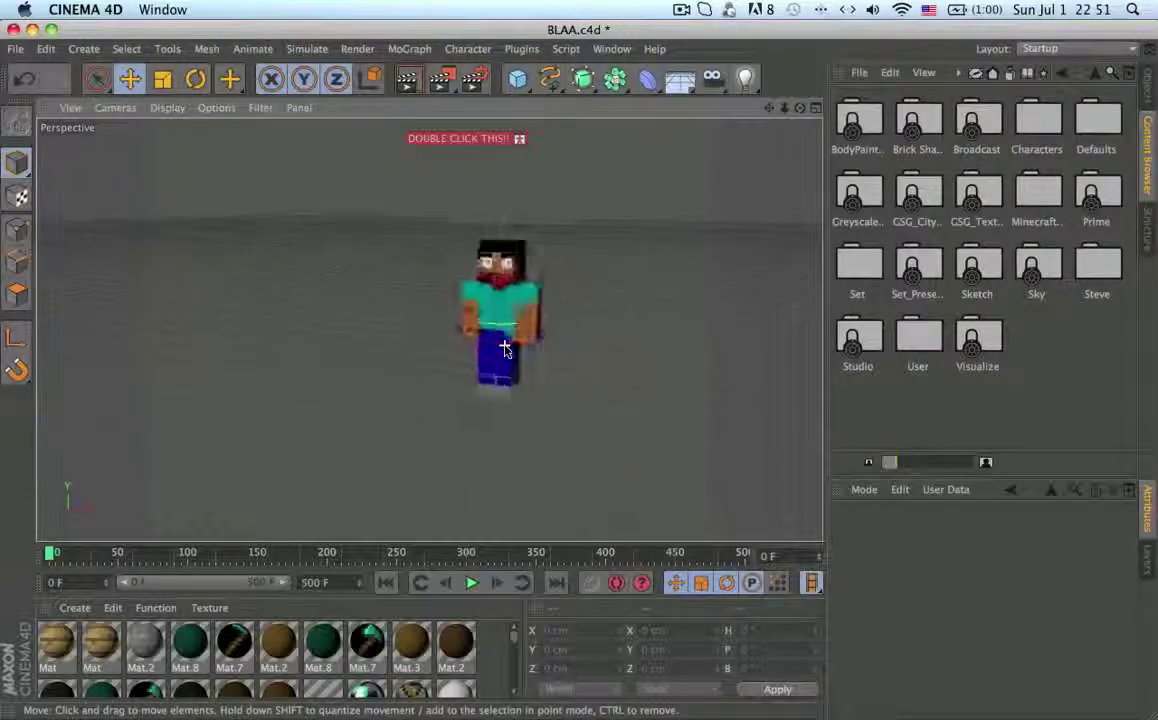
{"action": "left_click_drag", "start_coordinate": [517, 343], "coordinate": [293, 324], "text": "alt"}
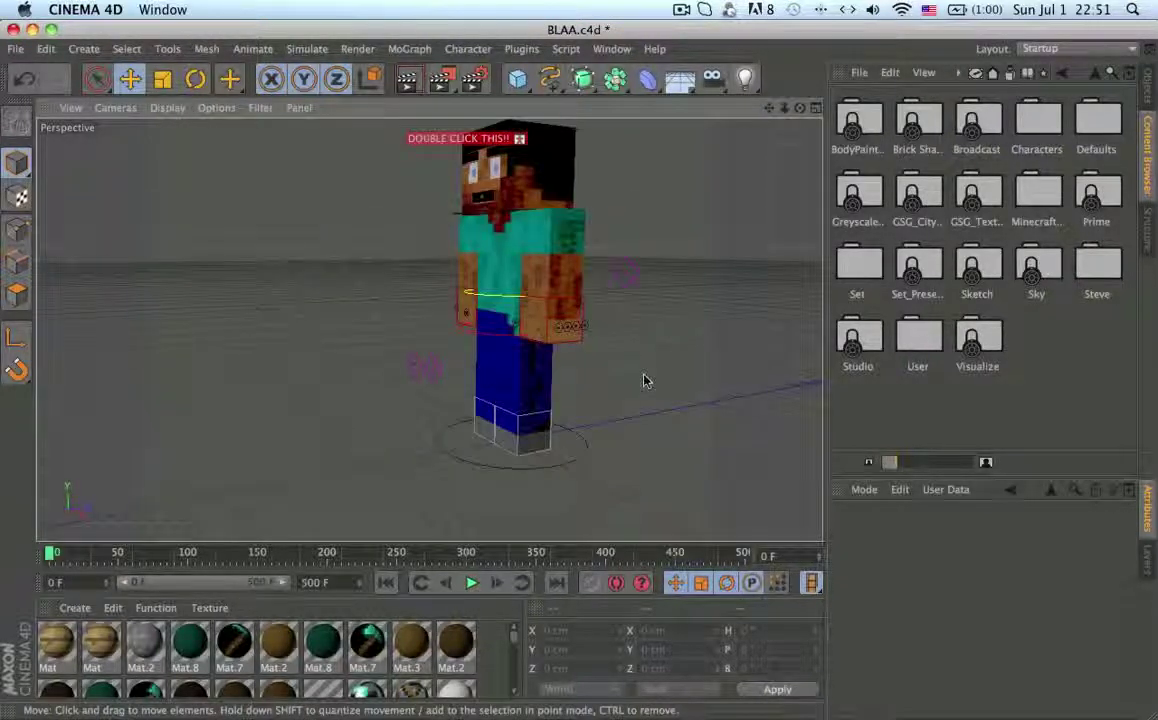
{"action": "left_click", "coordinate": [1154, 72]}
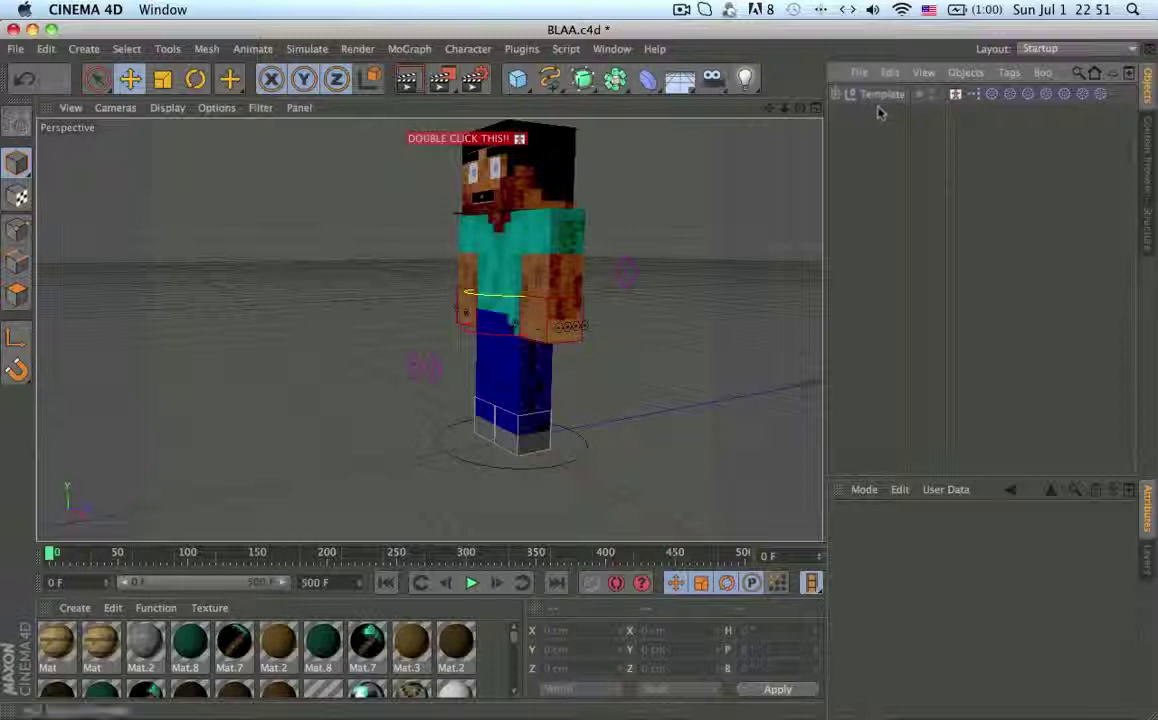
{"action": "left_click", "coordinate": [837, 94]}
{"action": "left_click", "coordinate": [898, 148]}
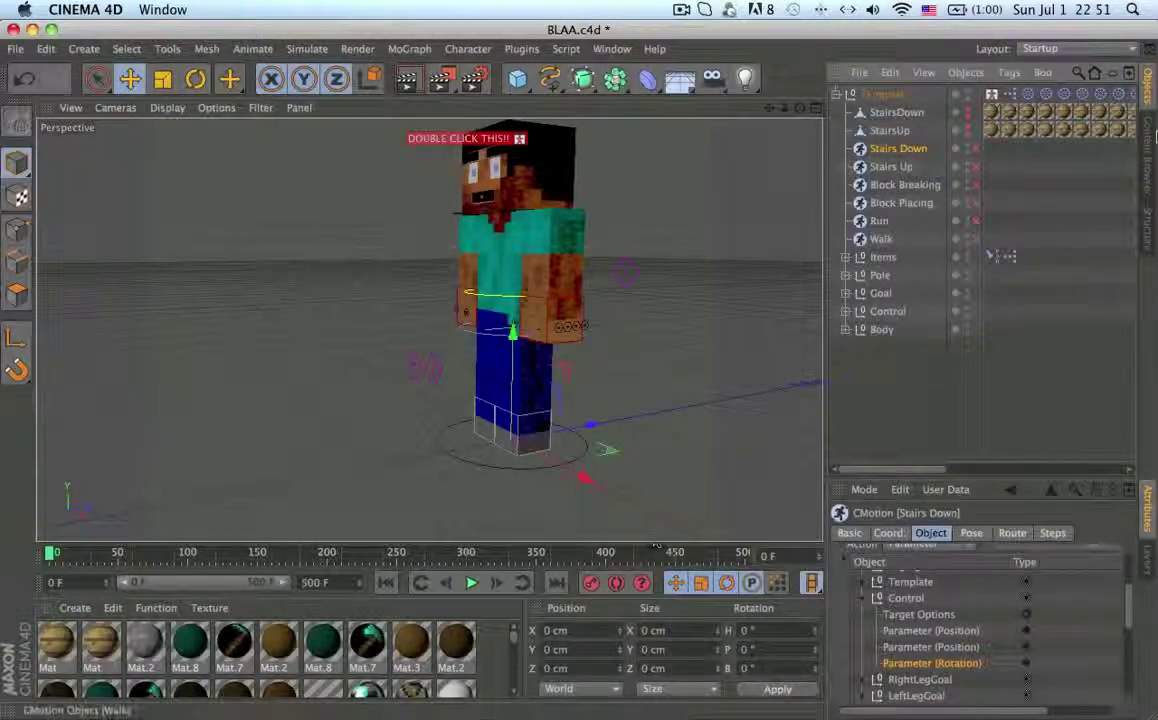
{"action": "left_click", "coordinate": [968, 115]}
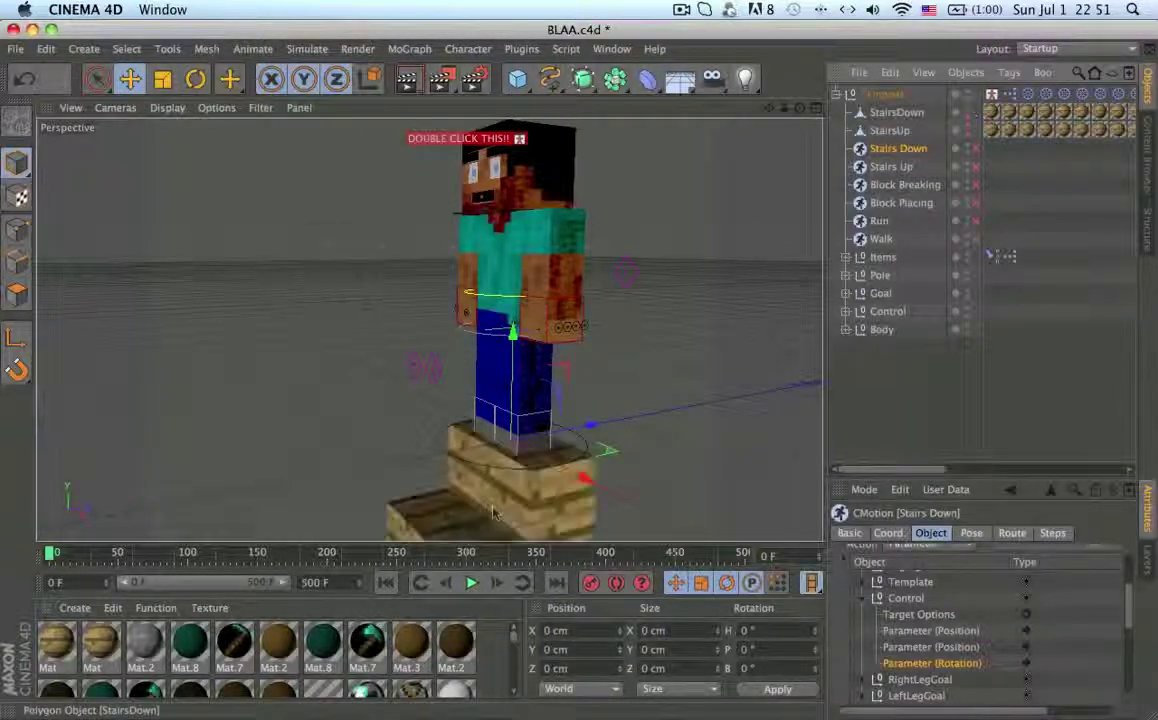
{"action": "left_click", "coordinate": [471, 584]}
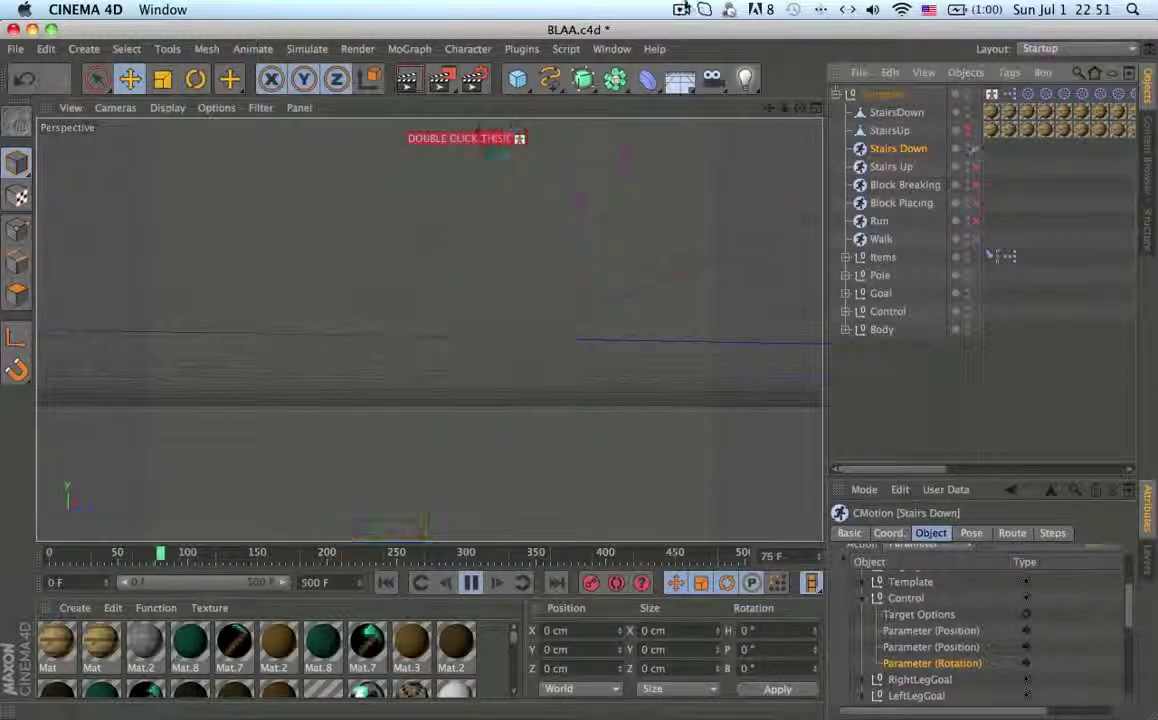
- Play the character's descent with the StairsDown object placed outside the Template hierarchy
{"action": "left_click", "coordinate": [681, 9]}
{"action": "left_click", "coordinate": [700, 66]}
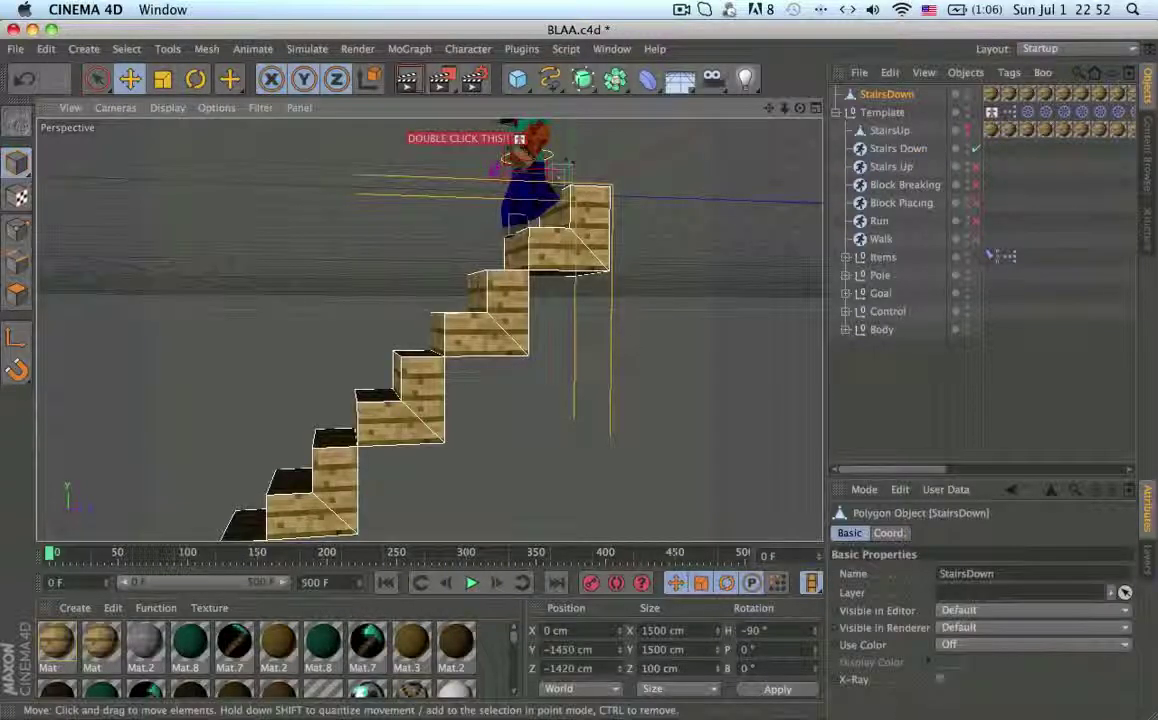
{"action": "left_click", "coordinate": [472, 582]}
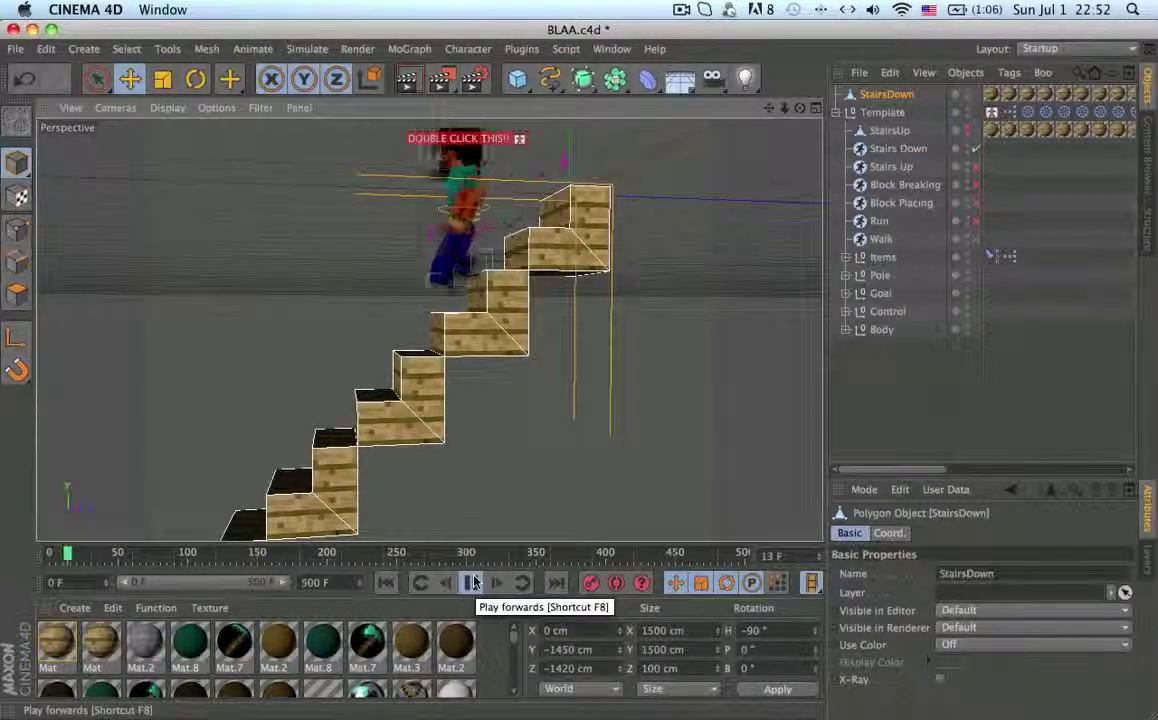
{"action": "left_click", "coordinate": [472, 582]}
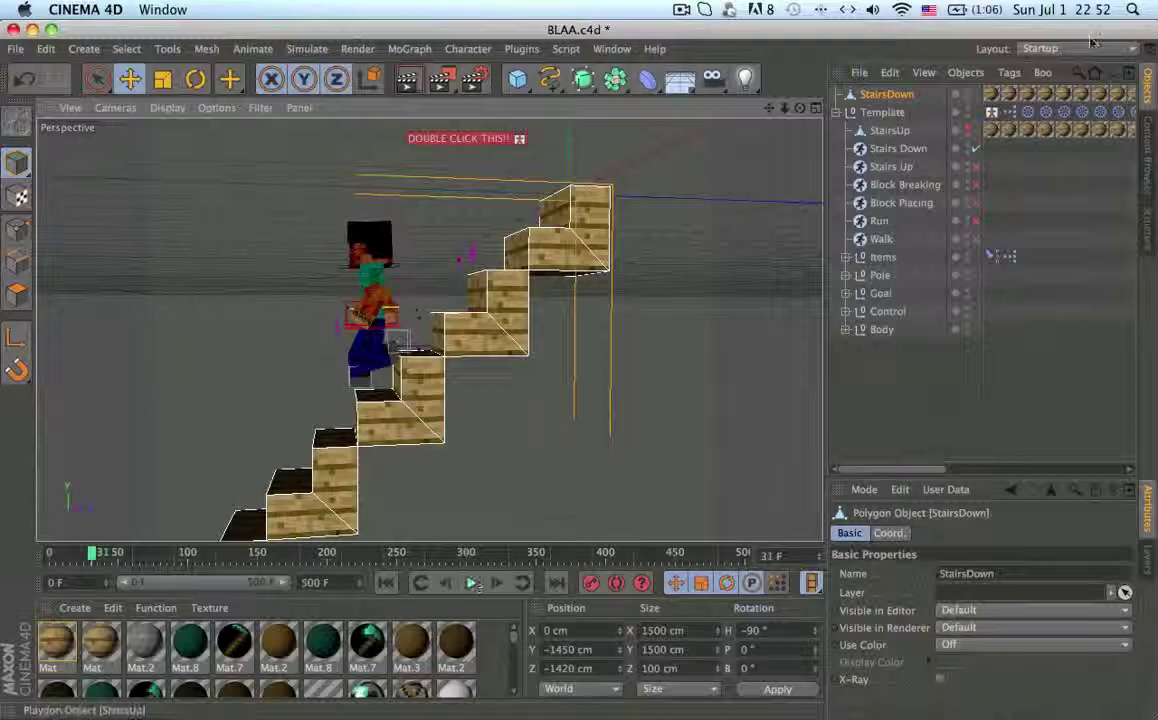
- Set the Stairs Down CMotion's Time to 30 F and play the descent
{"action": "left_click", "coordinate": [898, 149]}
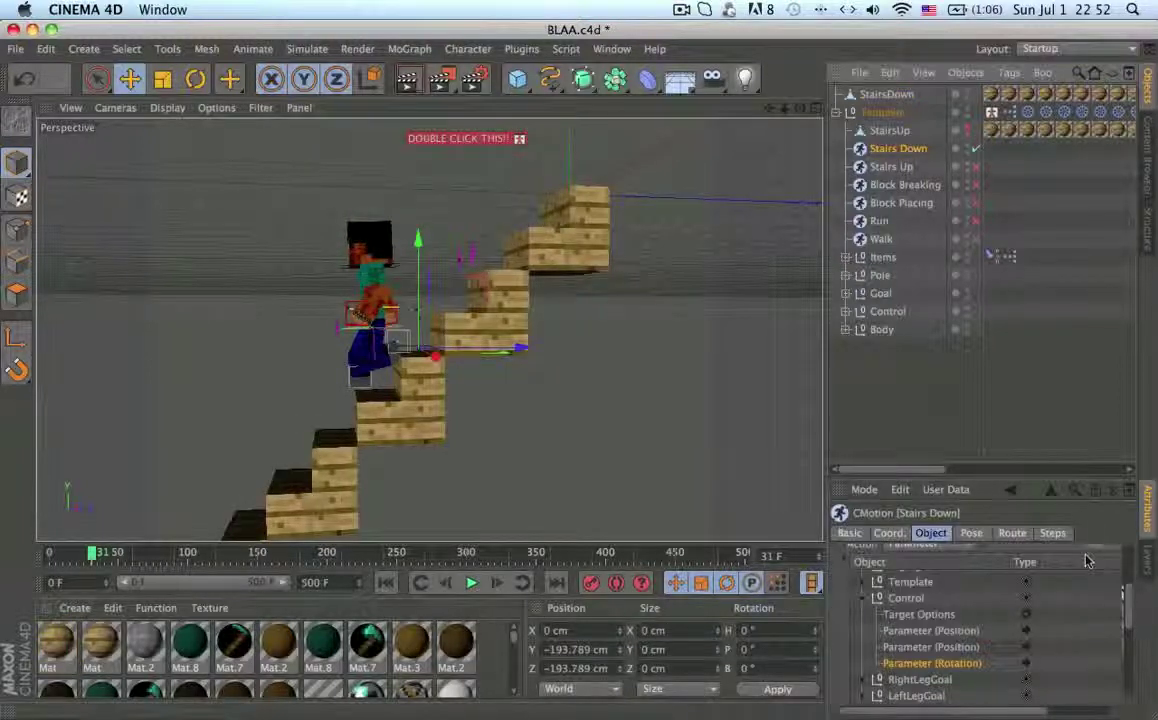
{"action": "scroll", "coordinate": [1088, 561], "scroll_direction": "up", "scroll_amount": 3}
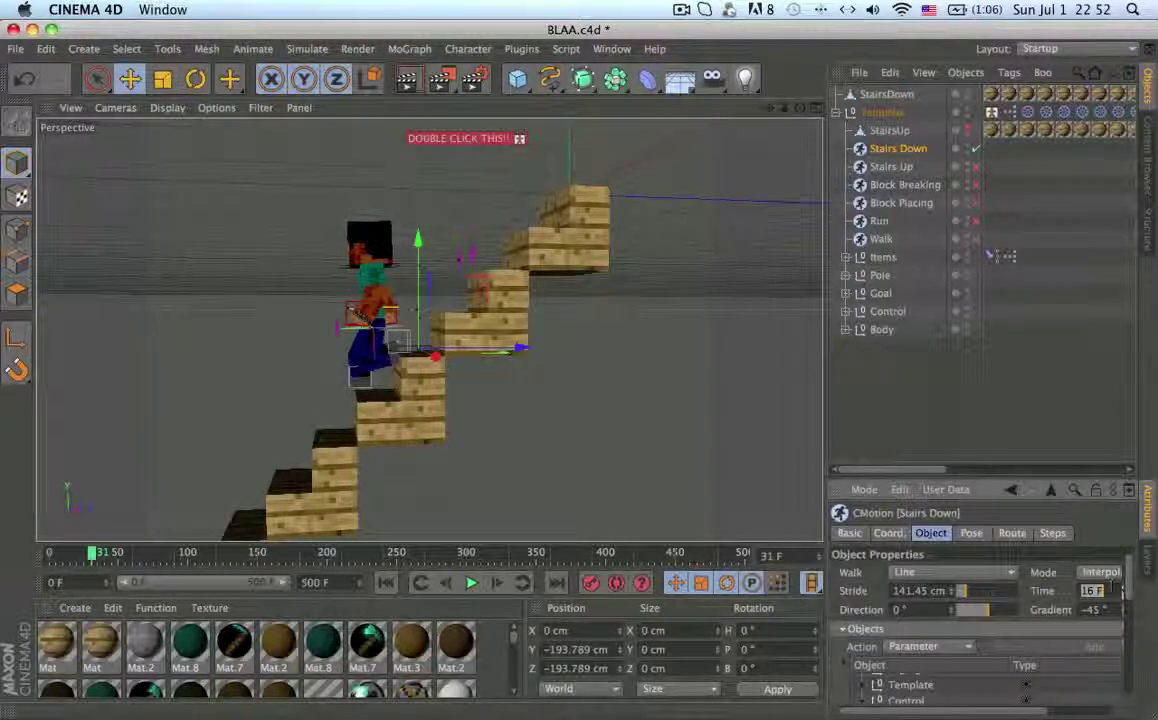
{"action": "type", "text": "30"}
{"action": "key", "text": "Return"}
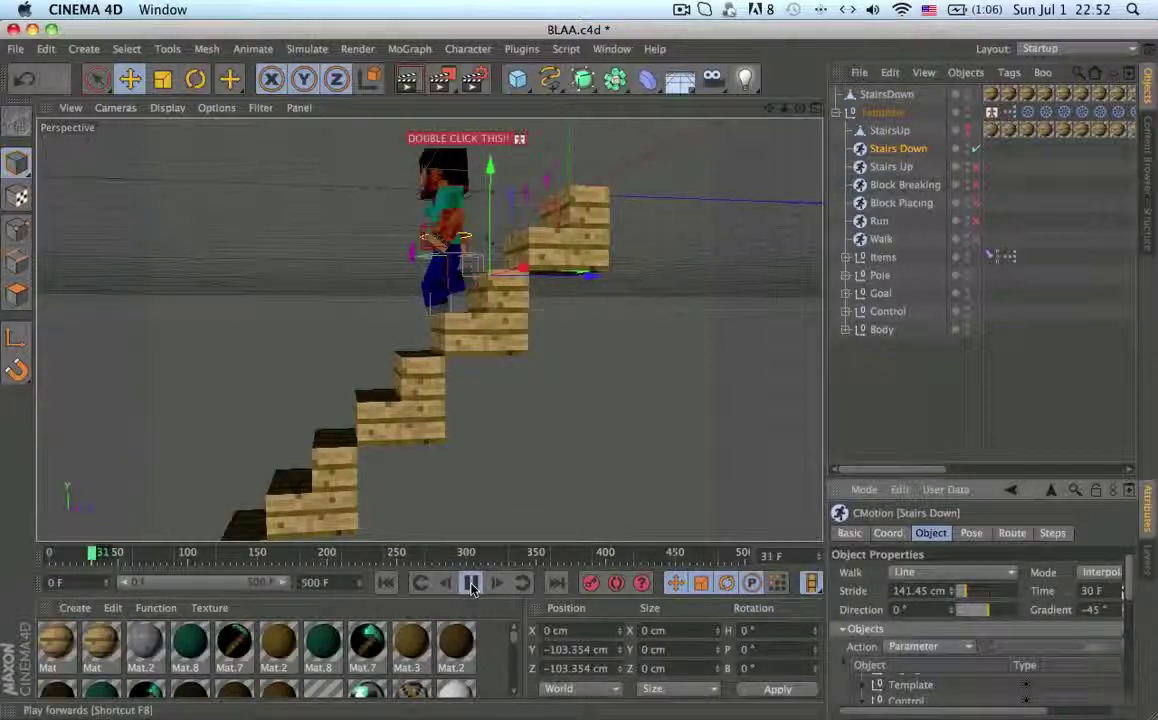
{"action": "left_click", "coordinate": [471, 586]}
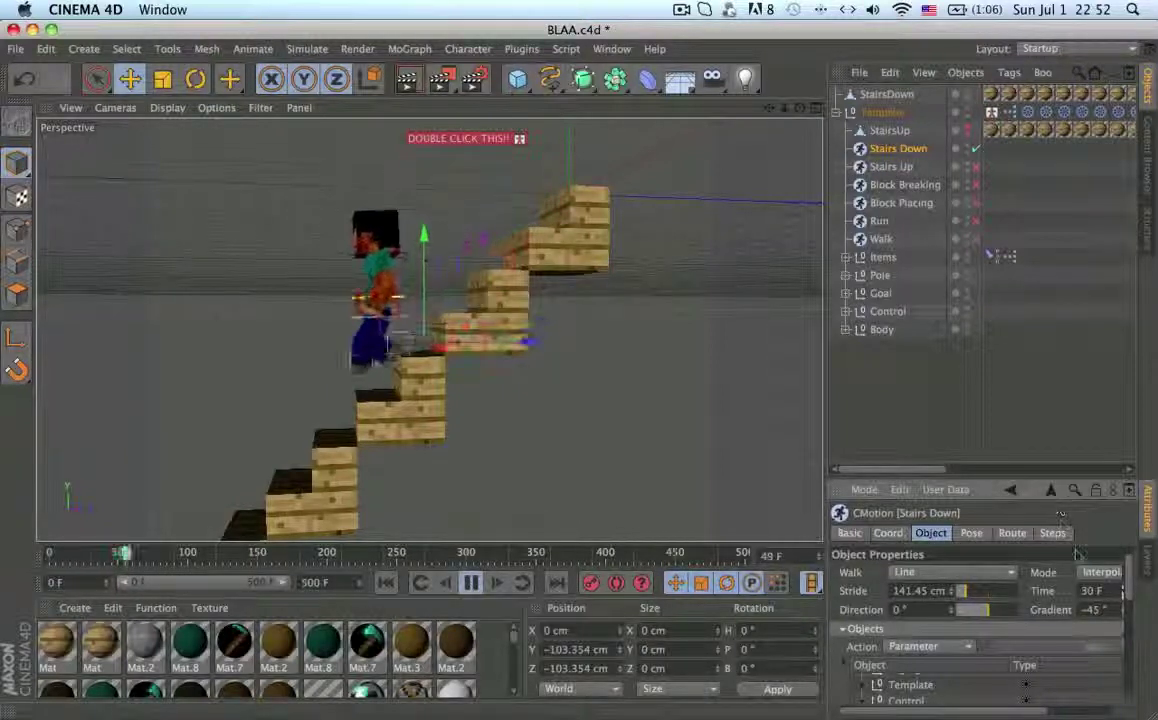
- Try the Stairs Down CMotion's Time at 10 F and at 20 F during playback
{"action": "double_click", "coordinate": [1095, 591]}
{"action": "type", "text": "10"}
{"action": "key", "text": "Return"}
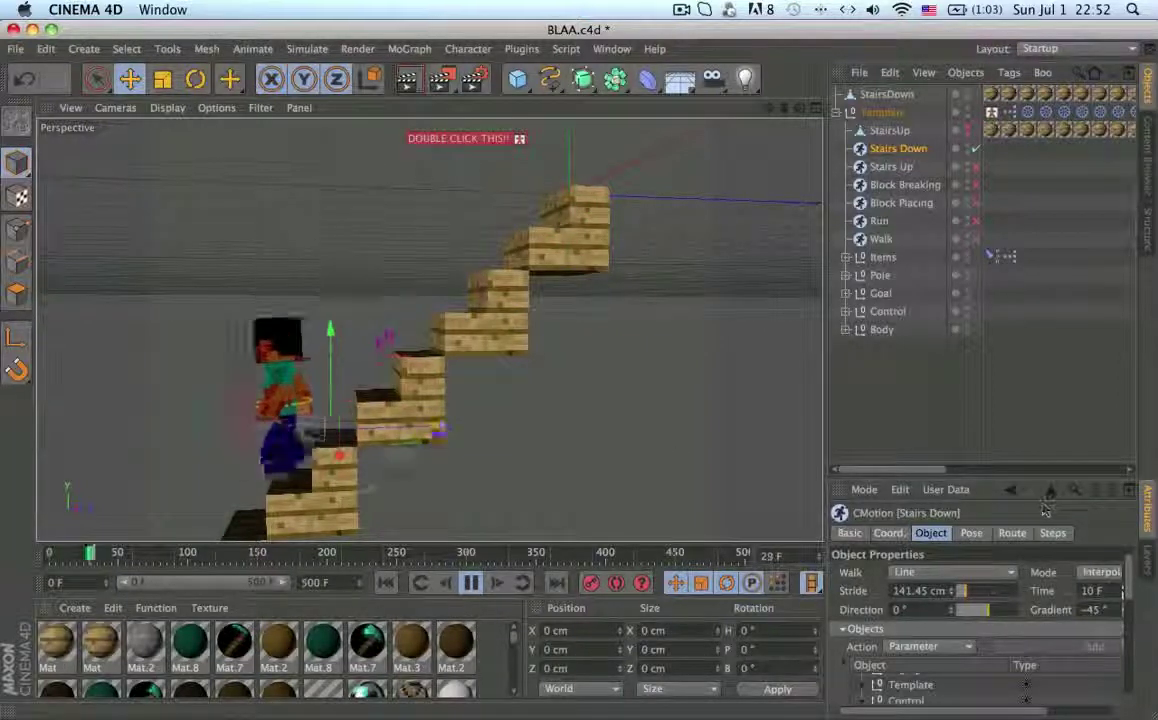
{"action": "double_click", "coordinate": [1100, 592]}
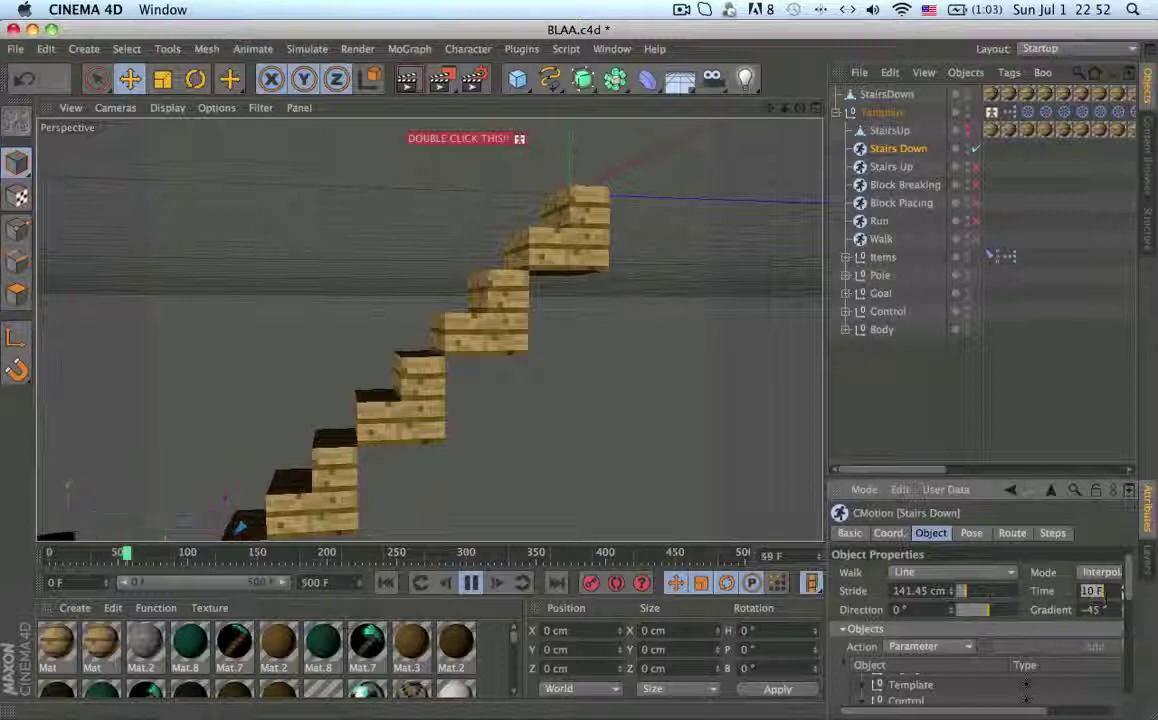
{"action": "type", "text": "20"}
{"action": "key", "text": "Return"}
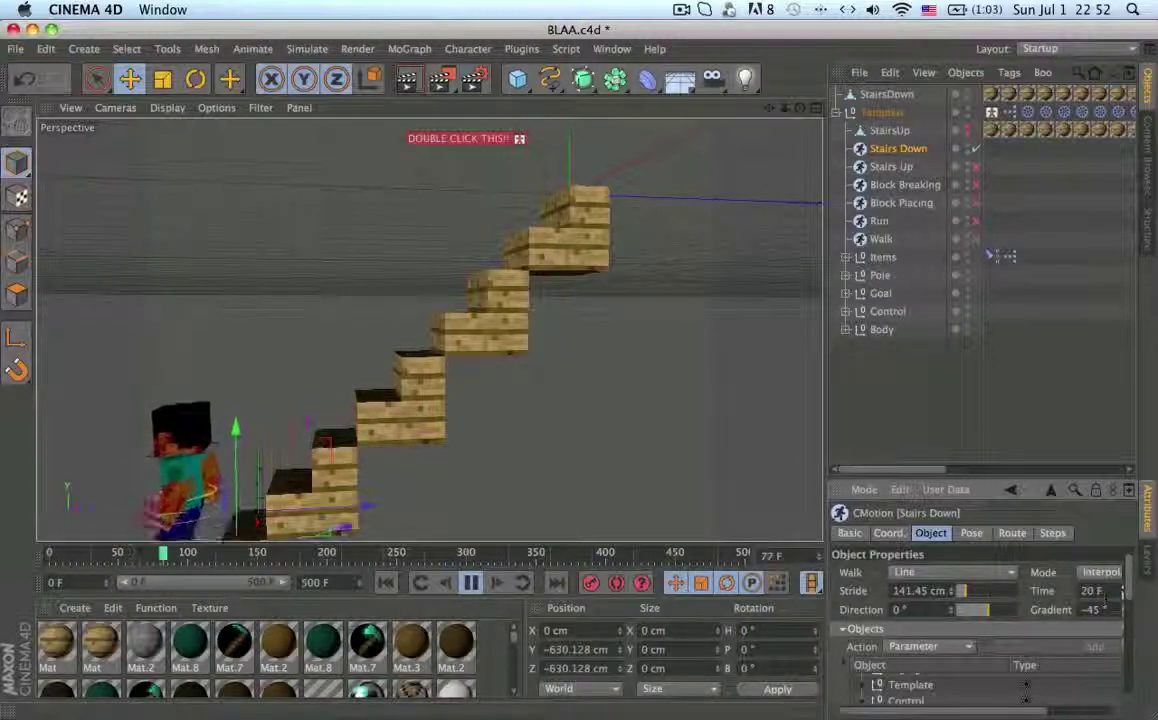
- Set the Stairs Down CMotion's Time to 16 F, replay the descent and return the playhead to frame 0
{"action": "double_click", "coordinate": [1104, 594]}
{"action": "type", "text": "16"}
{"action": "key", "text": "Return"}
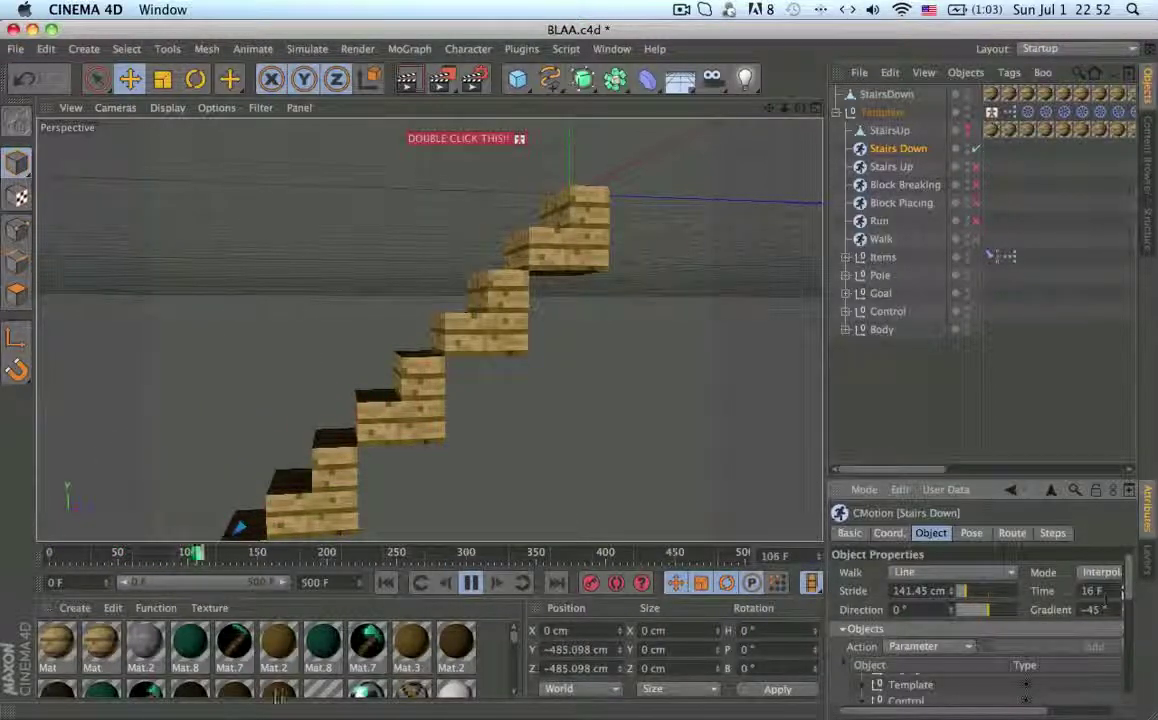
{"action": "left_click_drag", "start_coordinate": [140, 553], "coordinate": [2, 551]}
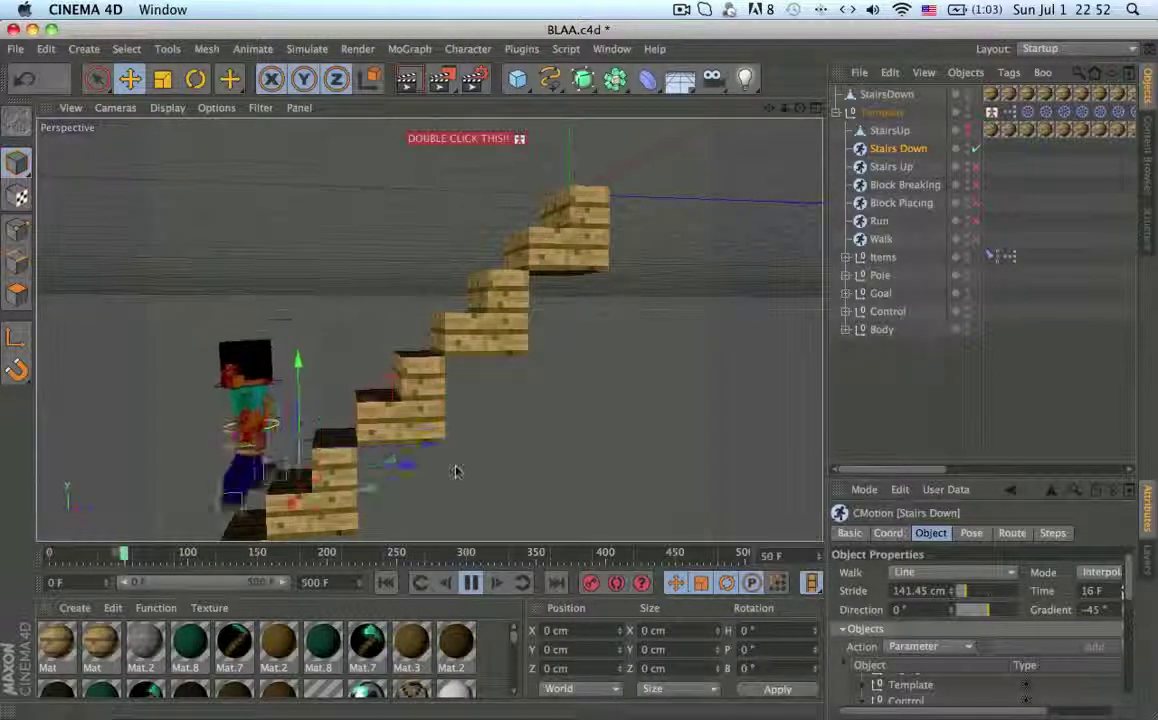
{"action": "left_click", "coordinate": [470, 582]}
{"action": "left_click", "coordinate": [85, 554]}
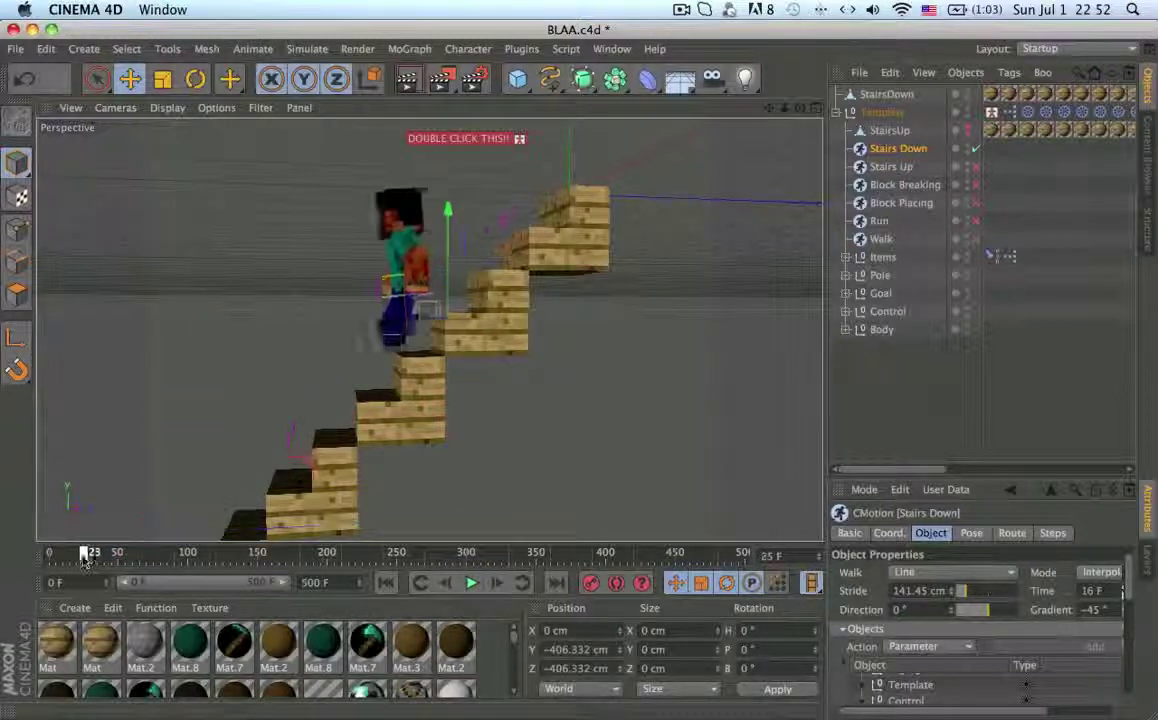
{"action": "left_click_drag", "start_coordinate": [85, 554], "coordinate": [50, 554]}
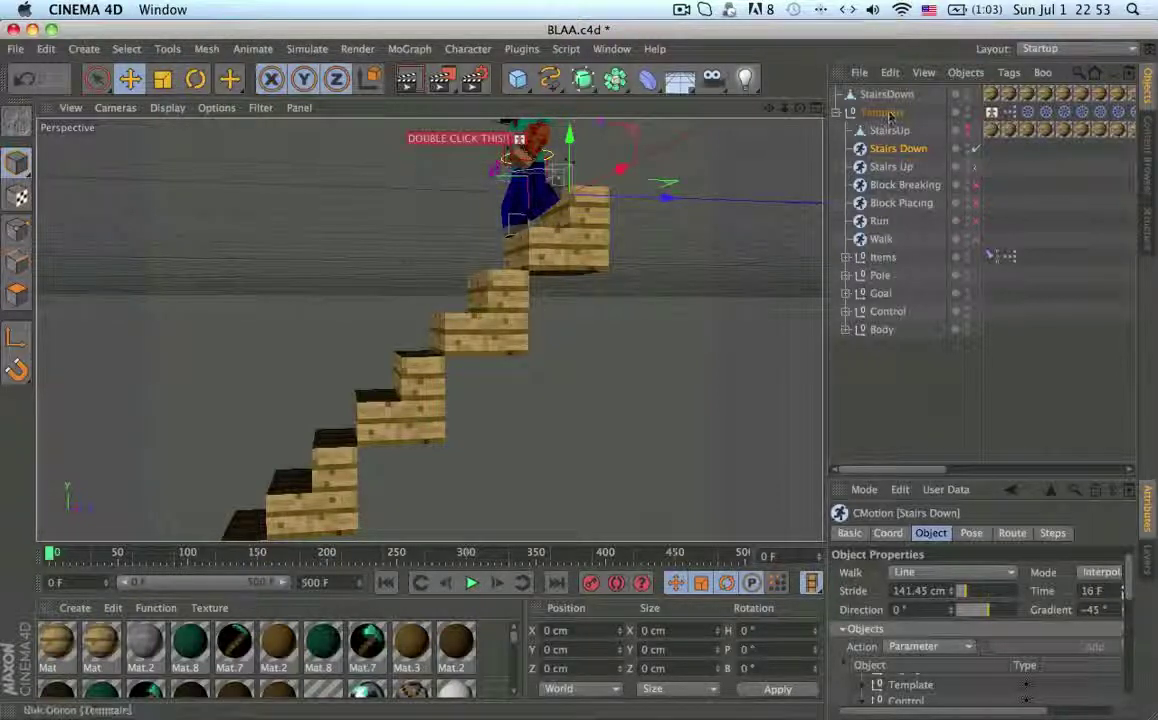
- Disable the Stairs Down CMotion, then nest the StairsDown object under Template and hide it in the editor and renderer
{"action": "left_click", "coordinate": [977, 149]}
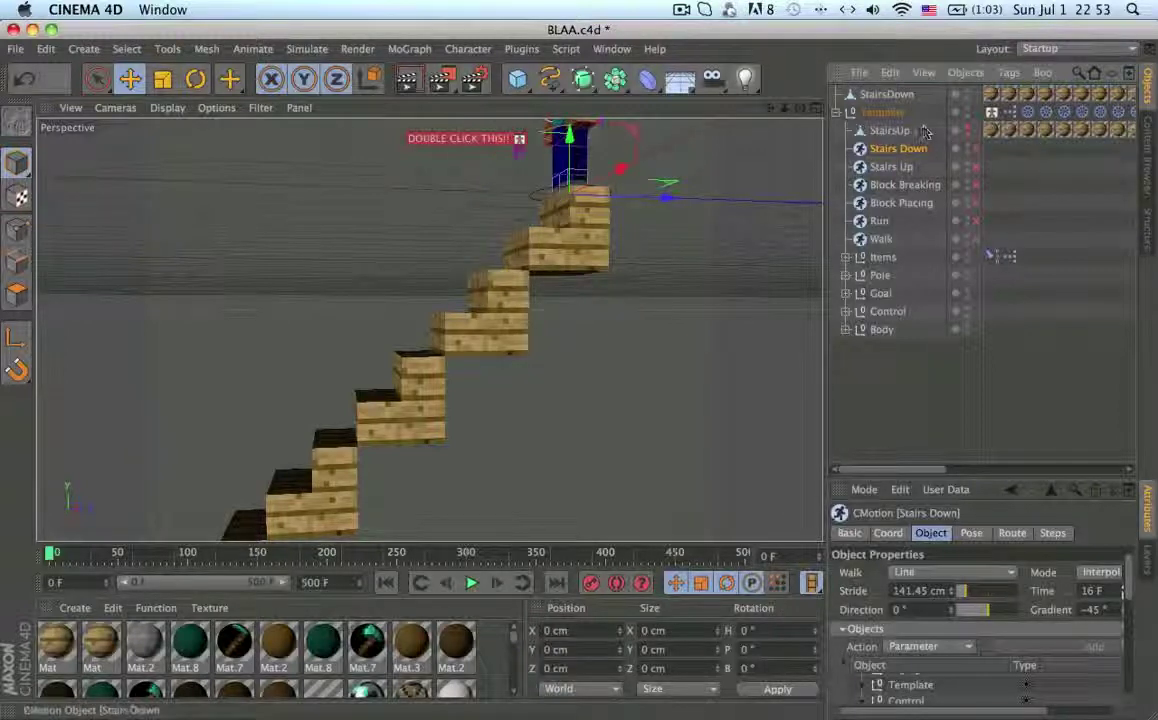
{"action": "left_click_drag", "start_coordinate": [906, 96], "coordinate": [898, 118]}
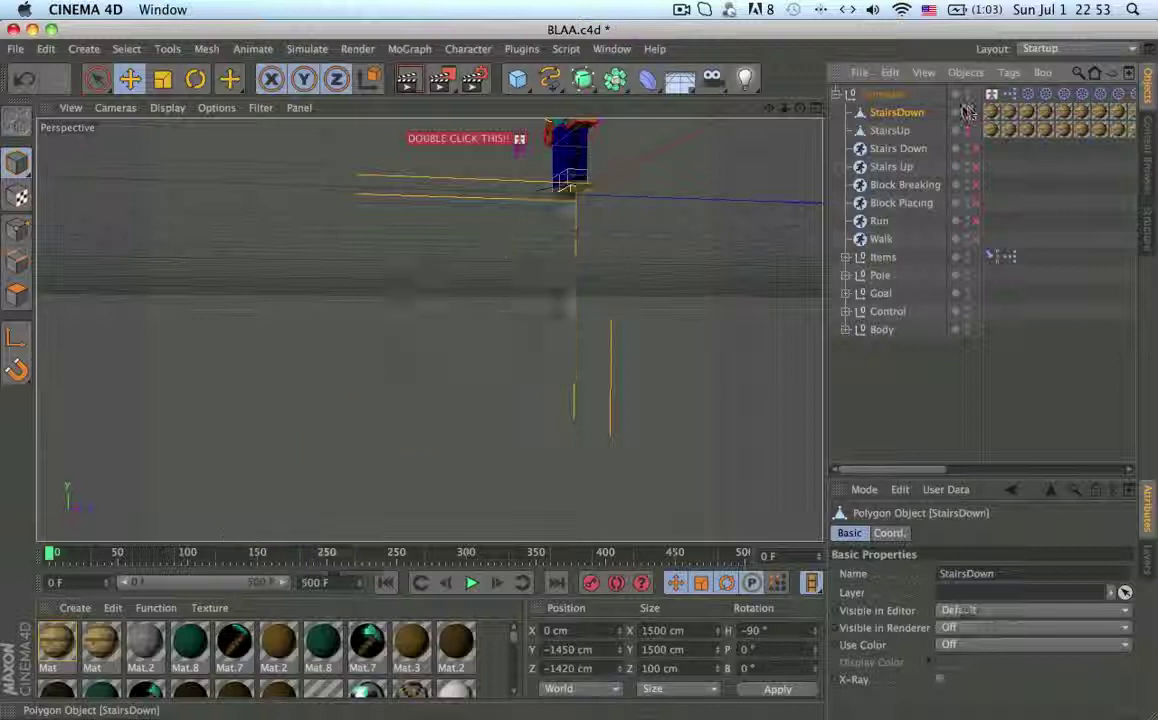
{"action": "left_click", "coordinate": [895, 148]}
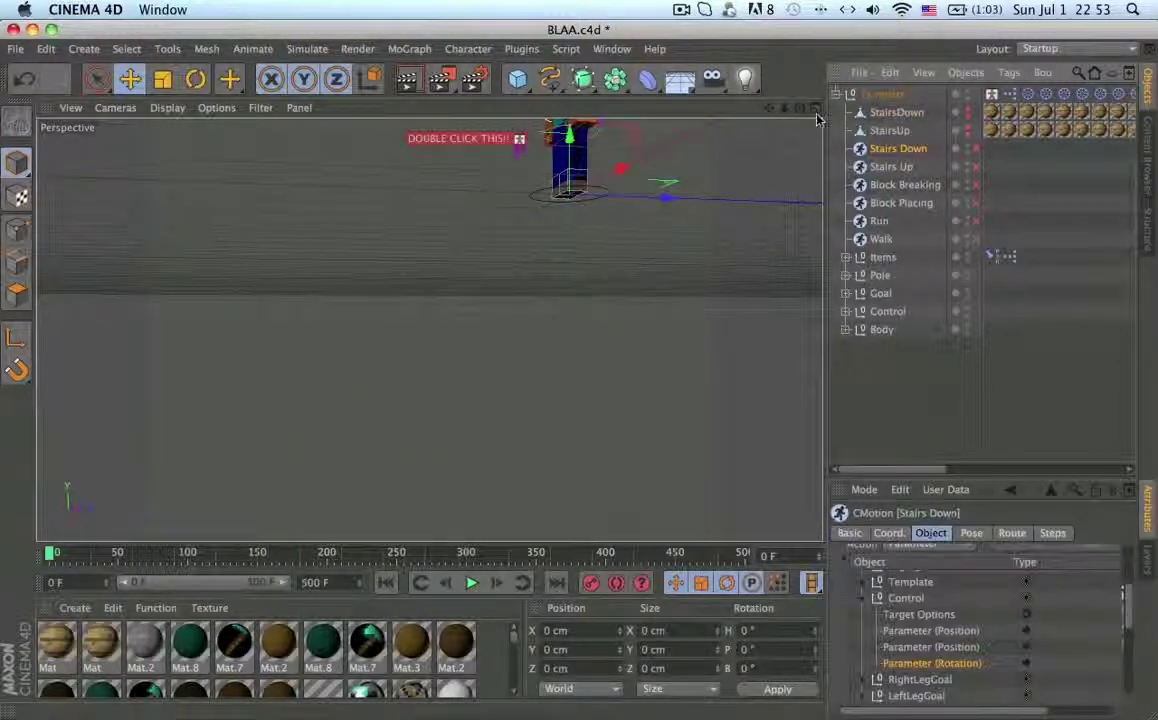
{"action": "left_click", "coordinate": [681, 9]}
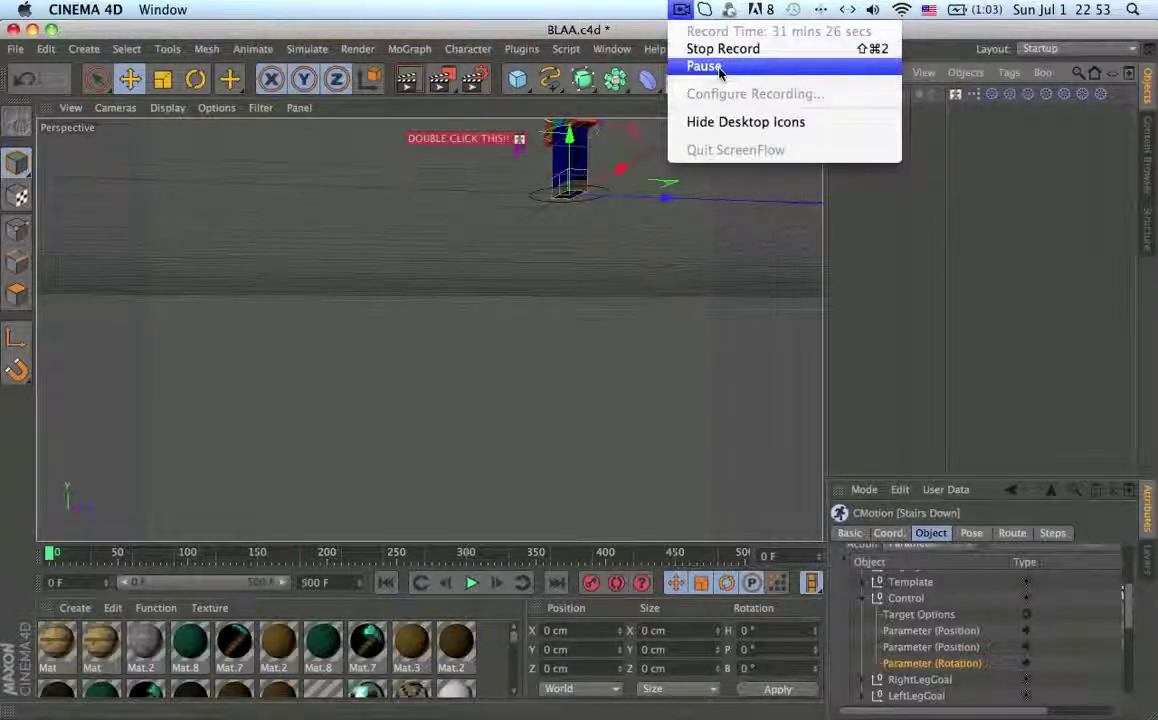